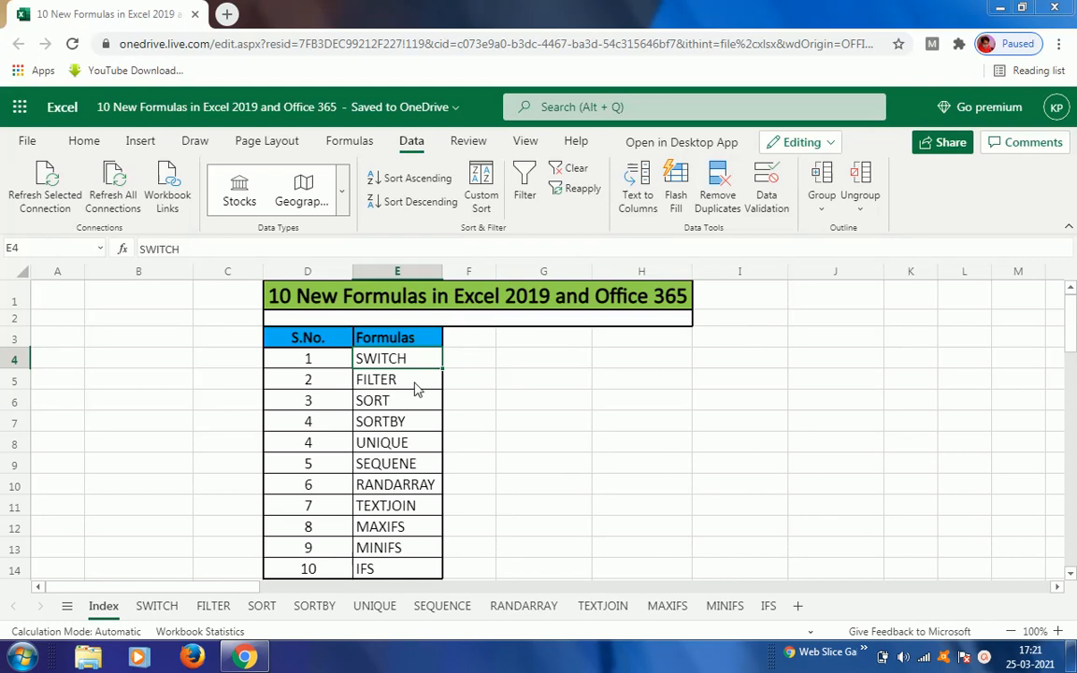
# Step: Open the SWITCH sheet and examine the serial-number/month table and the existing S.No. and Month lookup cells
pyautogui.click(157, 607)
pyautogui.click(154, 311)
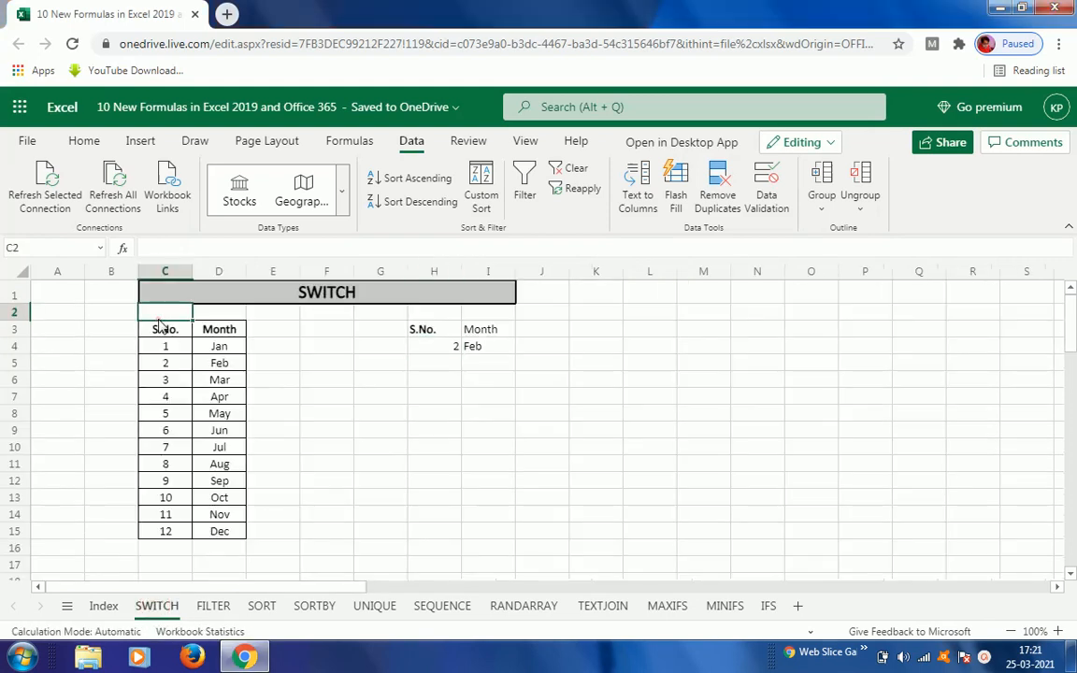
pyautogui.click(167, 333)
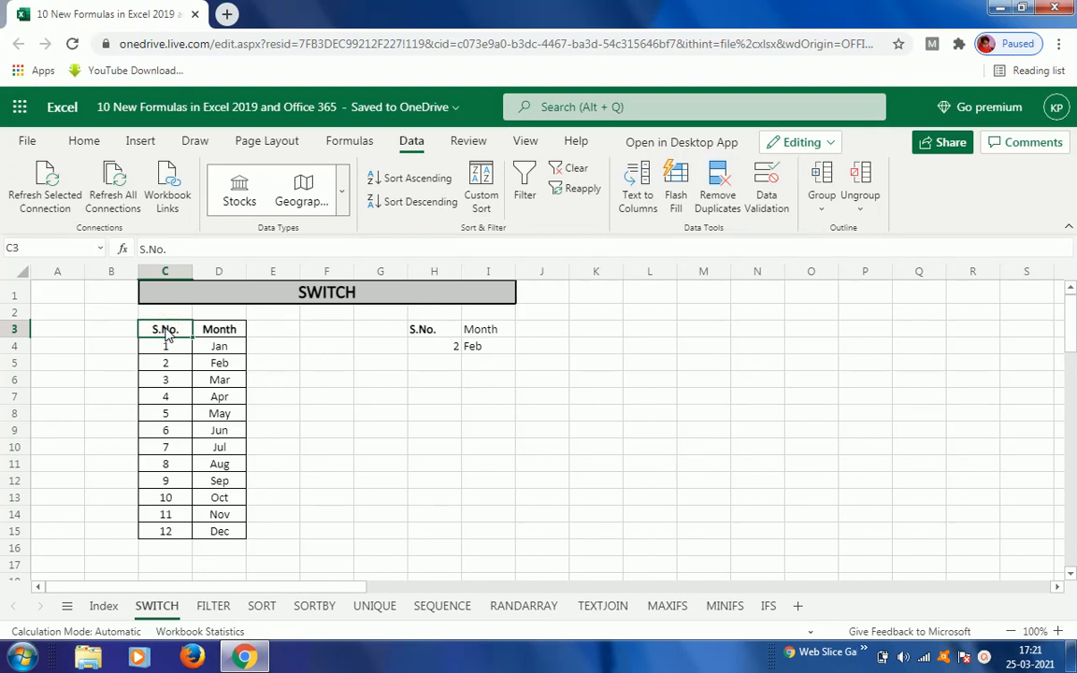
pyautogui.click(426, 349)
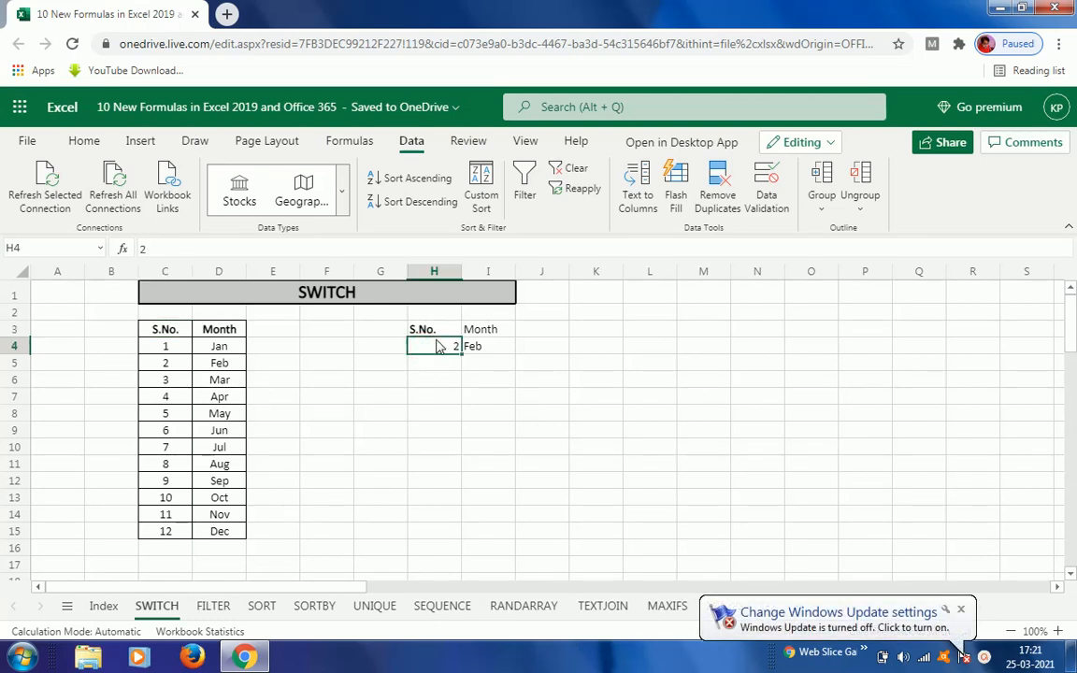
pyautogui.click(423, 335)
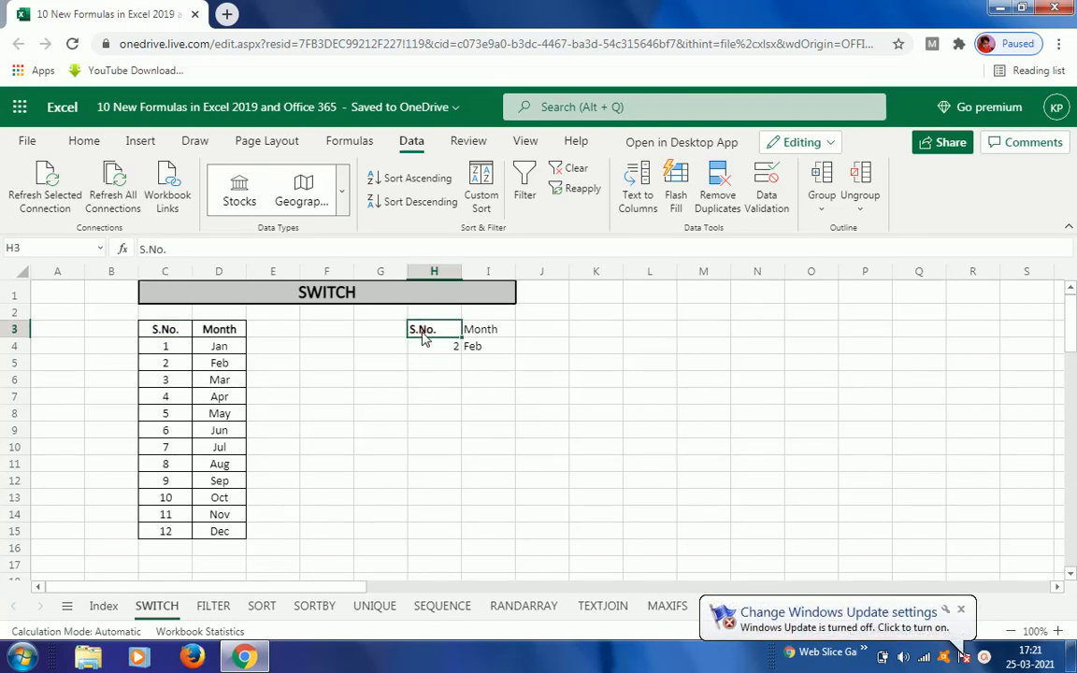
pyautogui.click(491, 330)
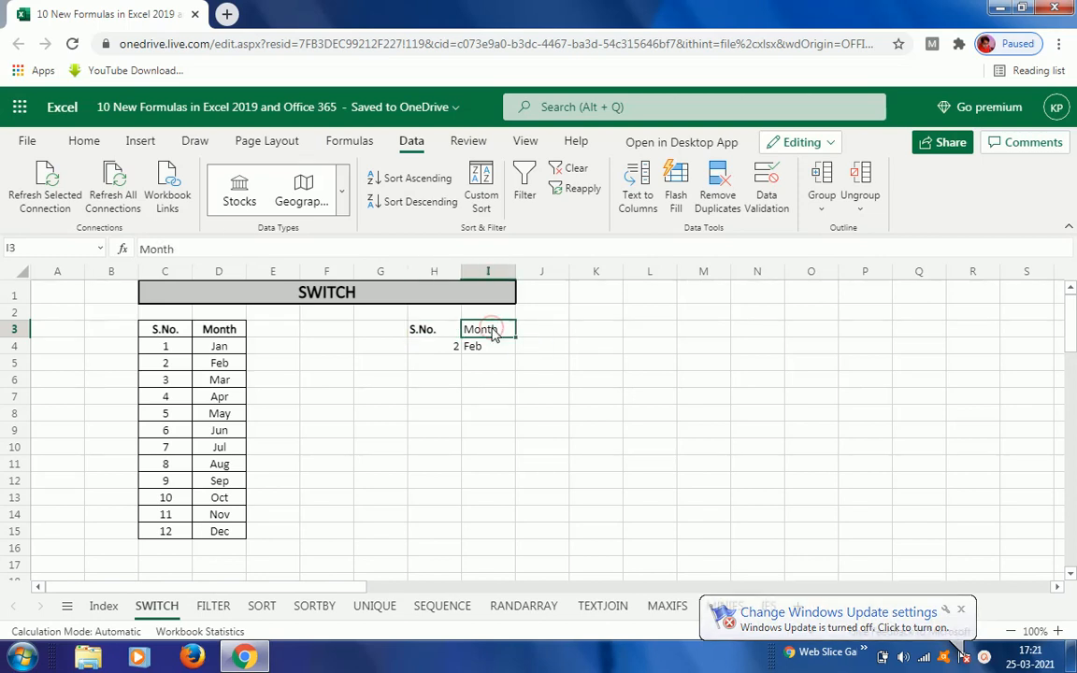
pyautogui.click(424, 349)
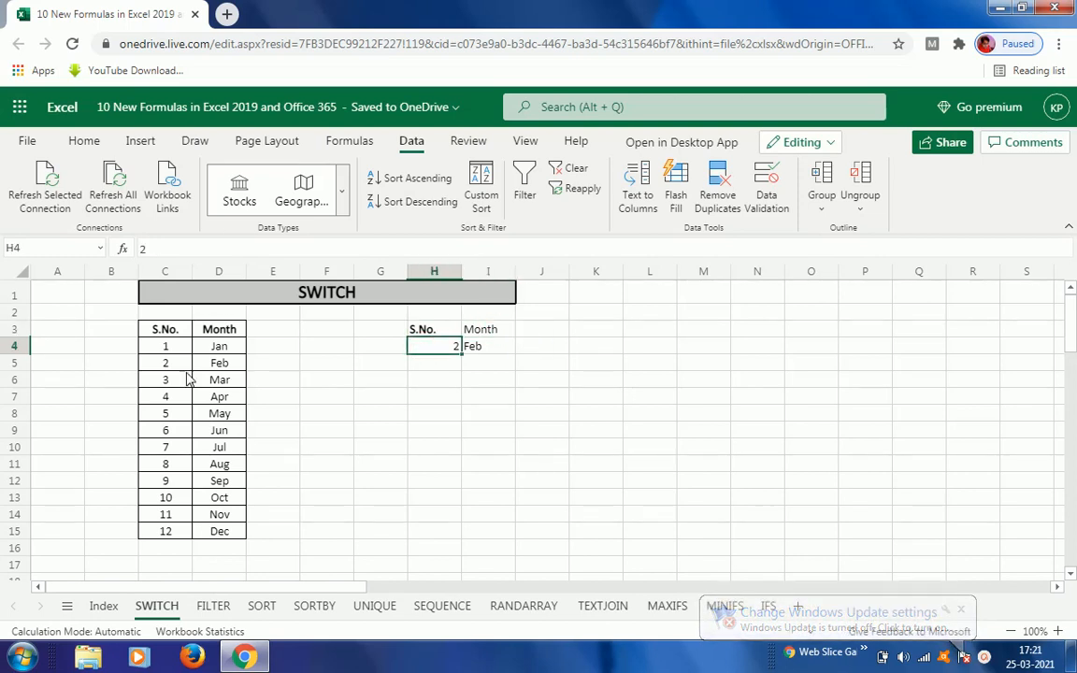
pyautogui.click(439, 347)
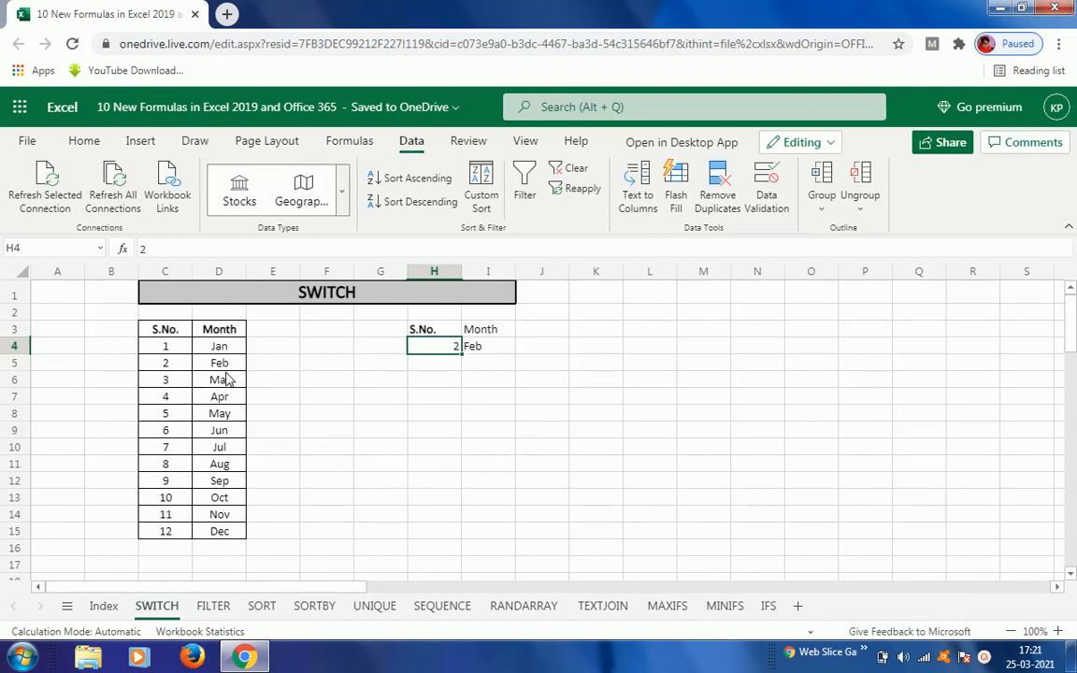
pyautogui.click(491, 351)
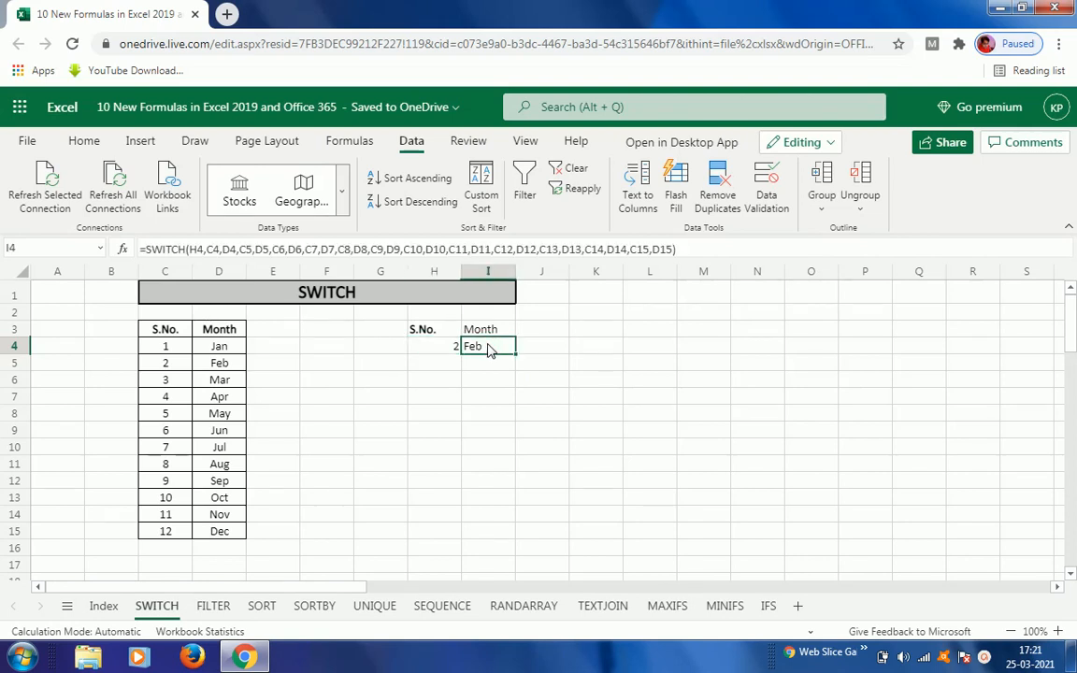
pyautogui.click(441, 347)
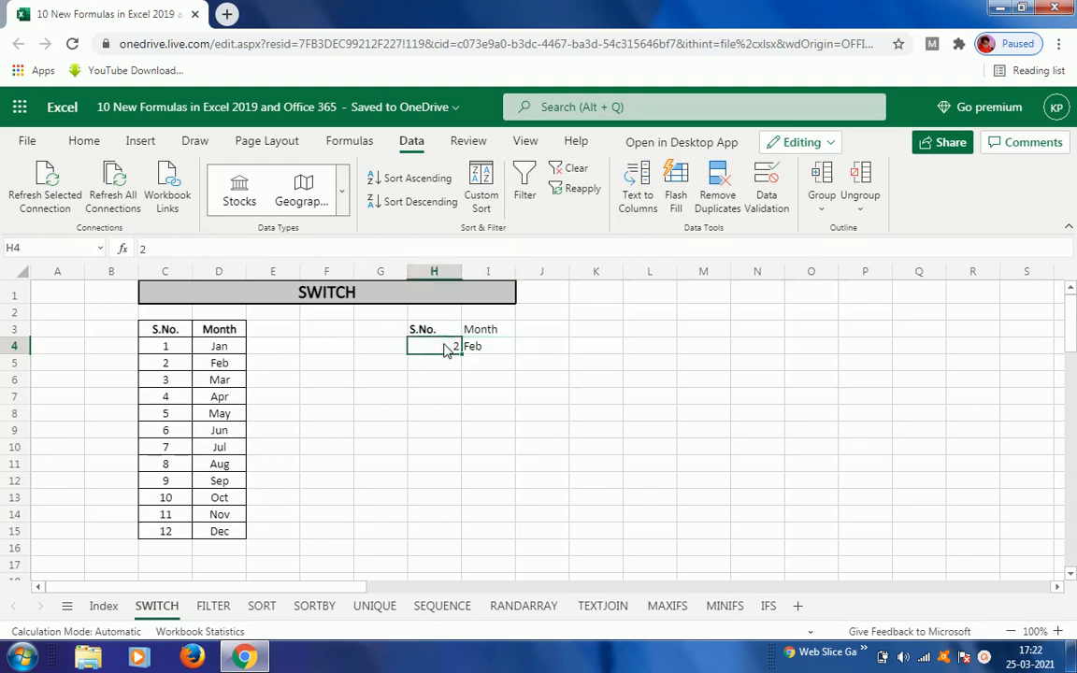
# Step: Test the Month result by entering 3 and then 4 as the serial number in H4
pyautogui.write('3')
pyautogui.press('Return')
pyautogui.click(445, 347)
pyautogui.write('4')
pyautogui.press('Return')
# Step: Set the serial number in cell H4 to 1
pyautogui.press('Up')
pyautogui.write('1')
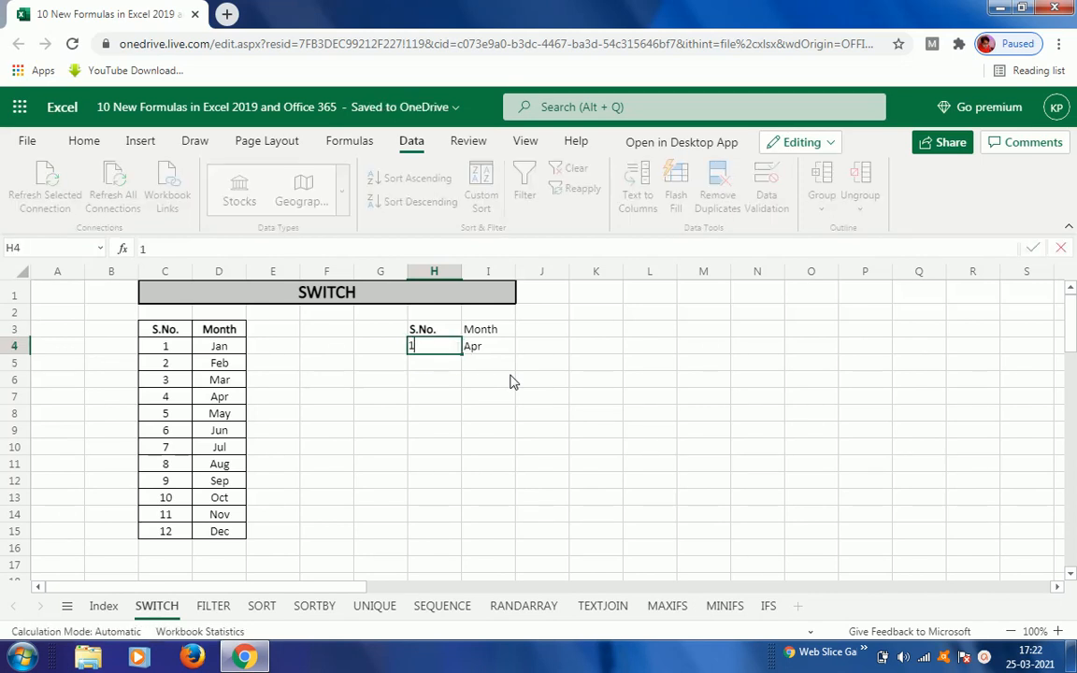
pyautogui.press('Return')
# Step: Clear the existing formula from the Month cell I4
pyautogui.press('Up')
pyautogui.press('Right')
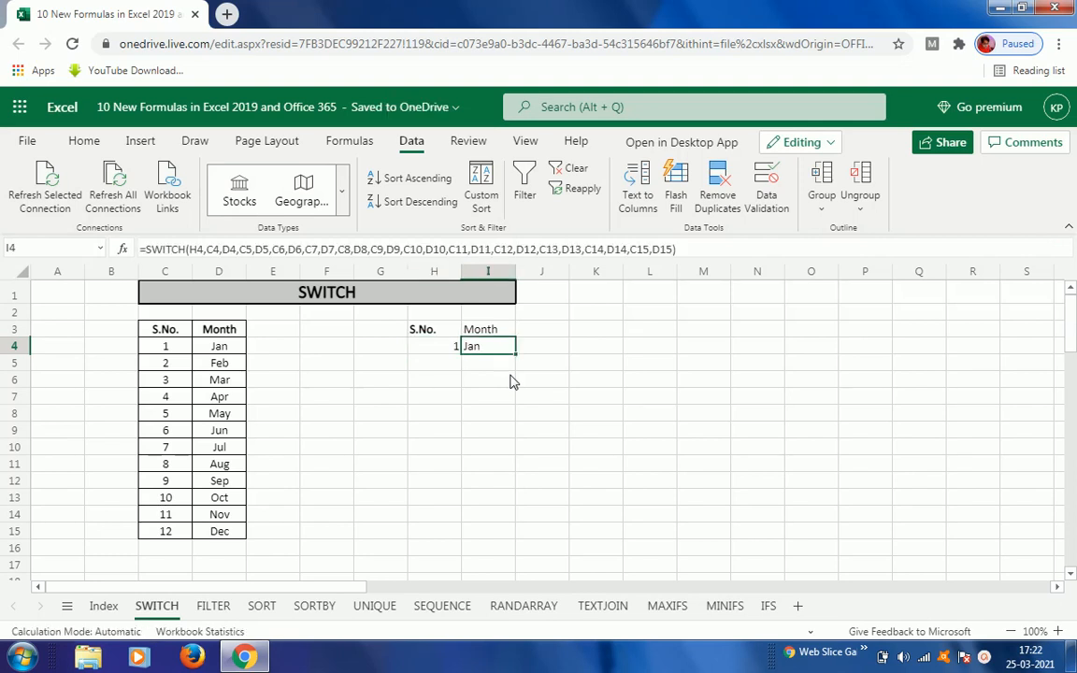
pyautogui.press('Delete')
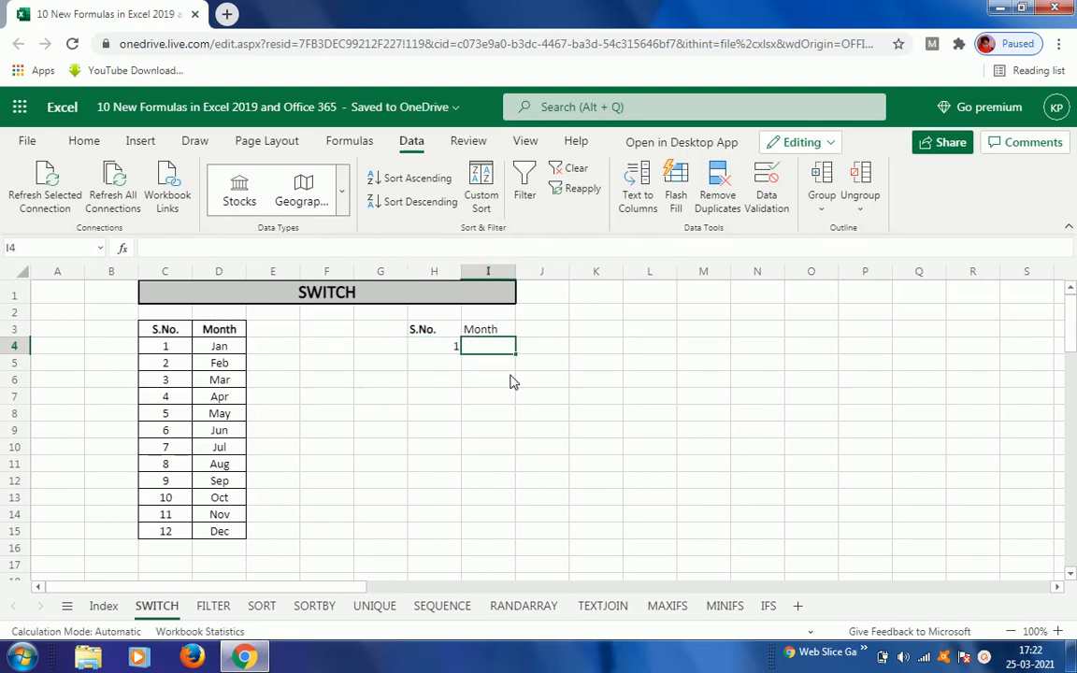
# Step: Start a SWITCH formula in I4 with H4 as the expression, C4 as the first value and D4 as its result
pyautogui.write('=sw')
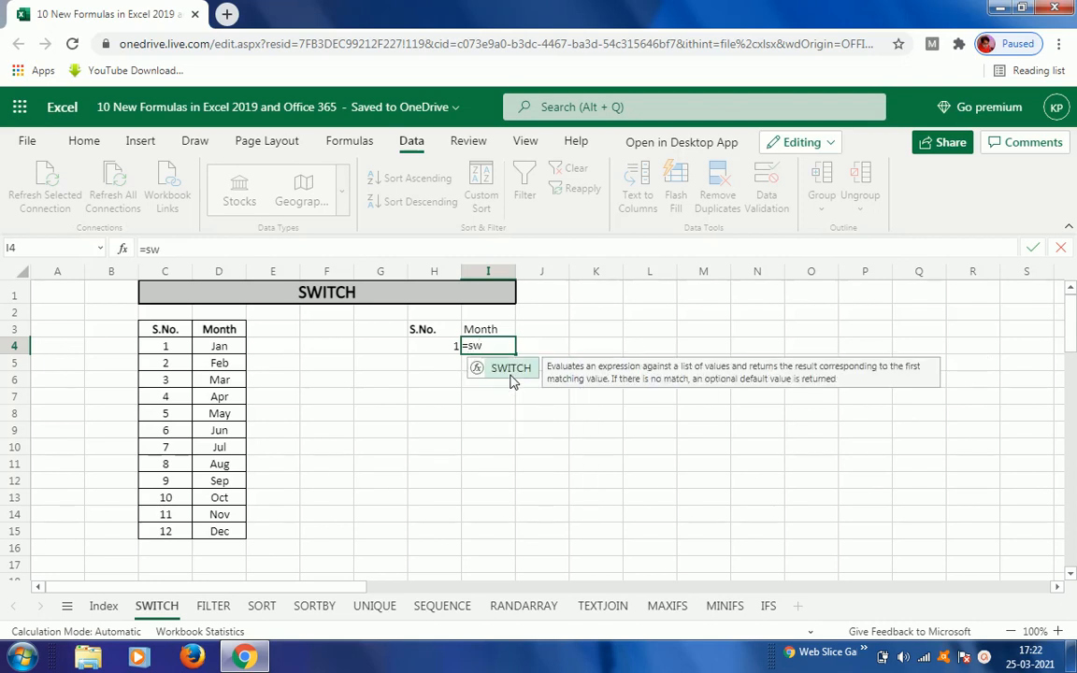
pyautogui.doubleClick(511, 378)
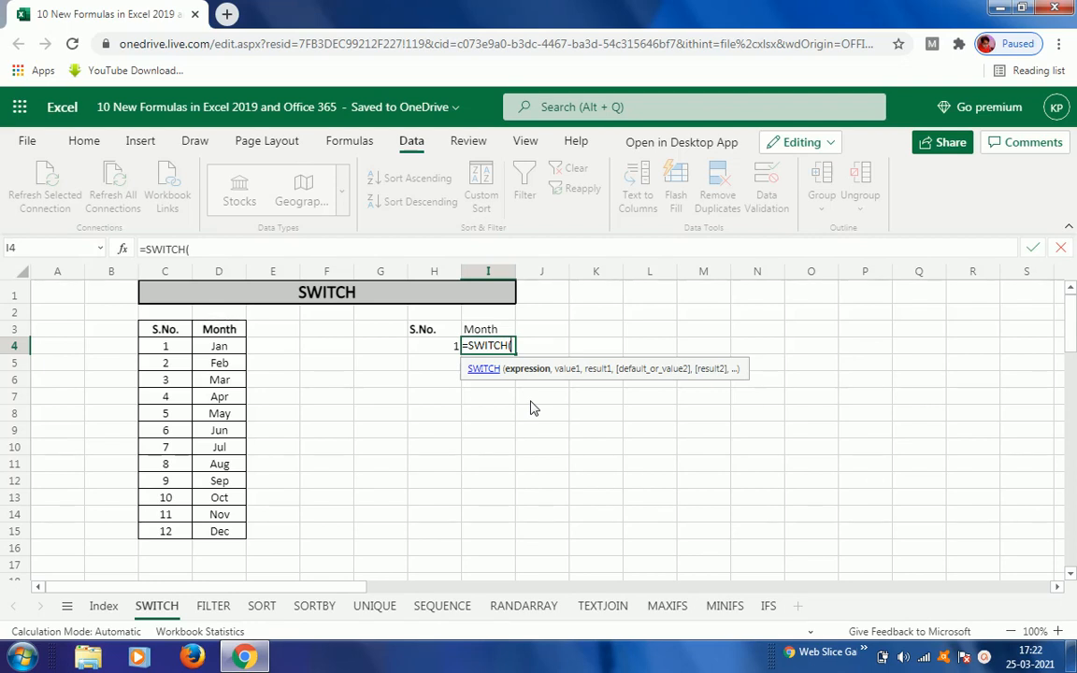
pyautogui.click(425, 351)
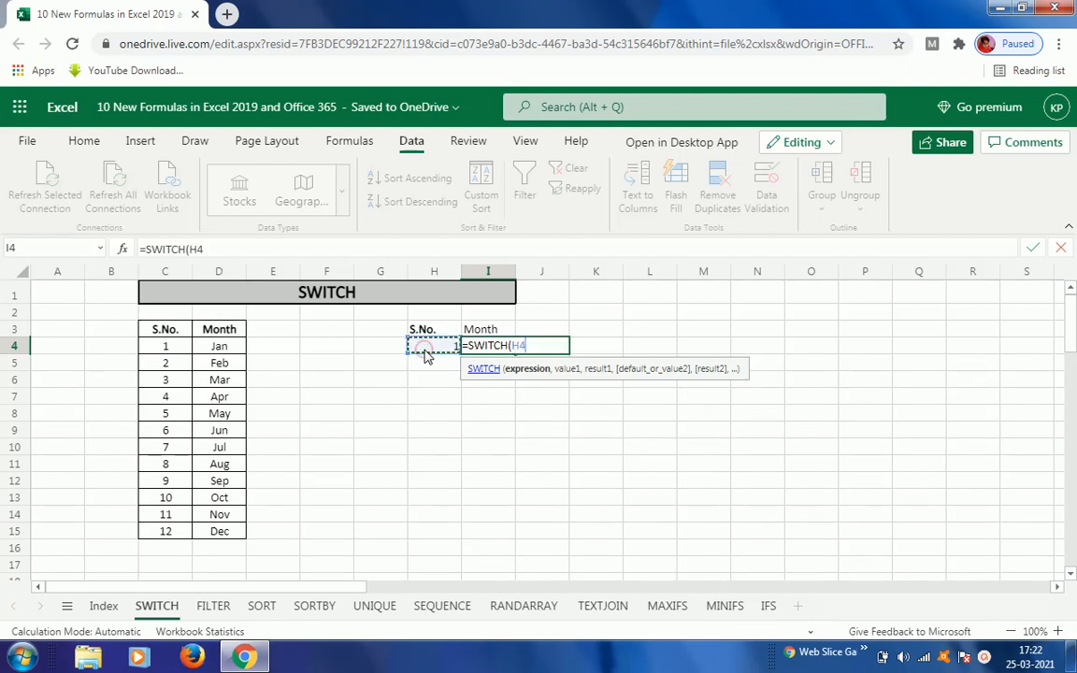
pyautogui.write(',')
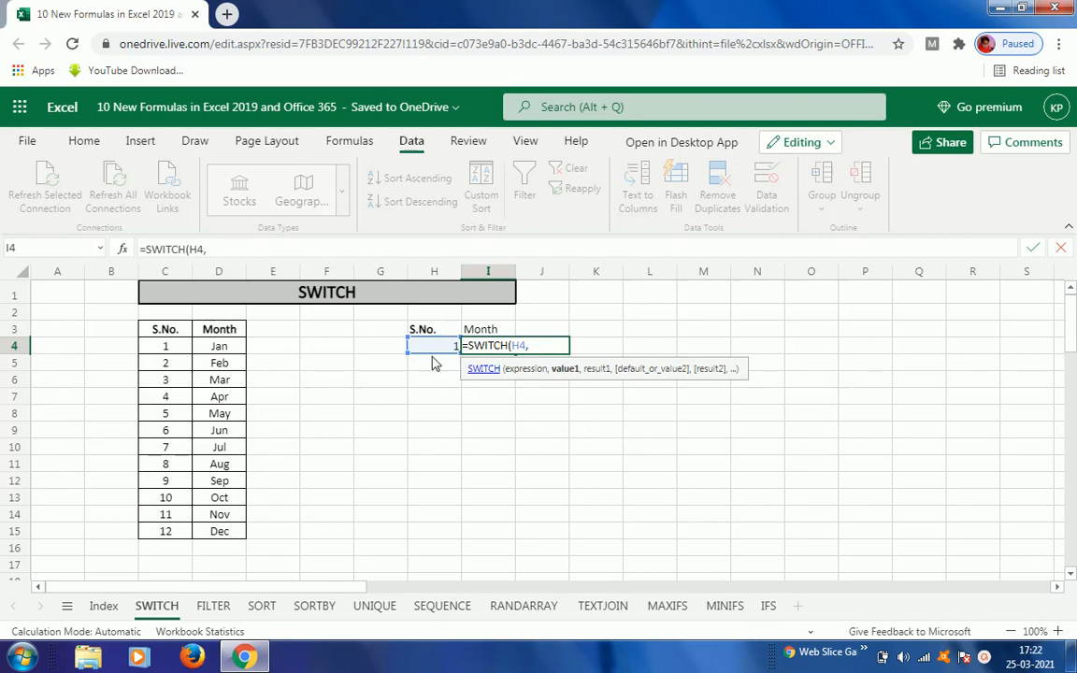
pyautogui.click(159, 352)
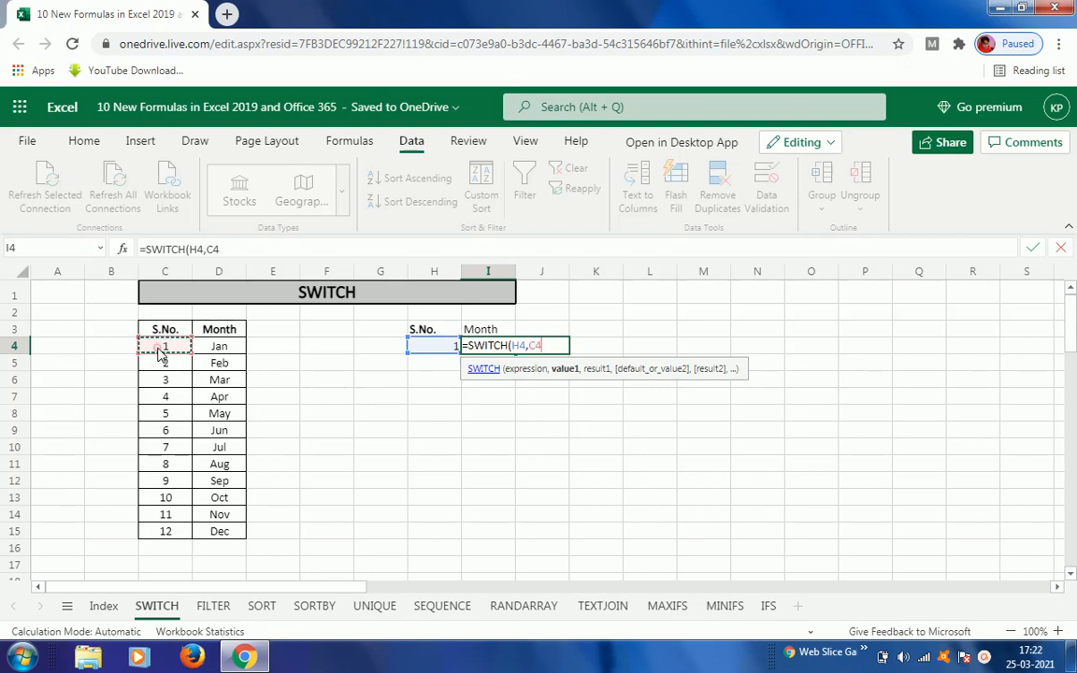
pyautogui.write(',')
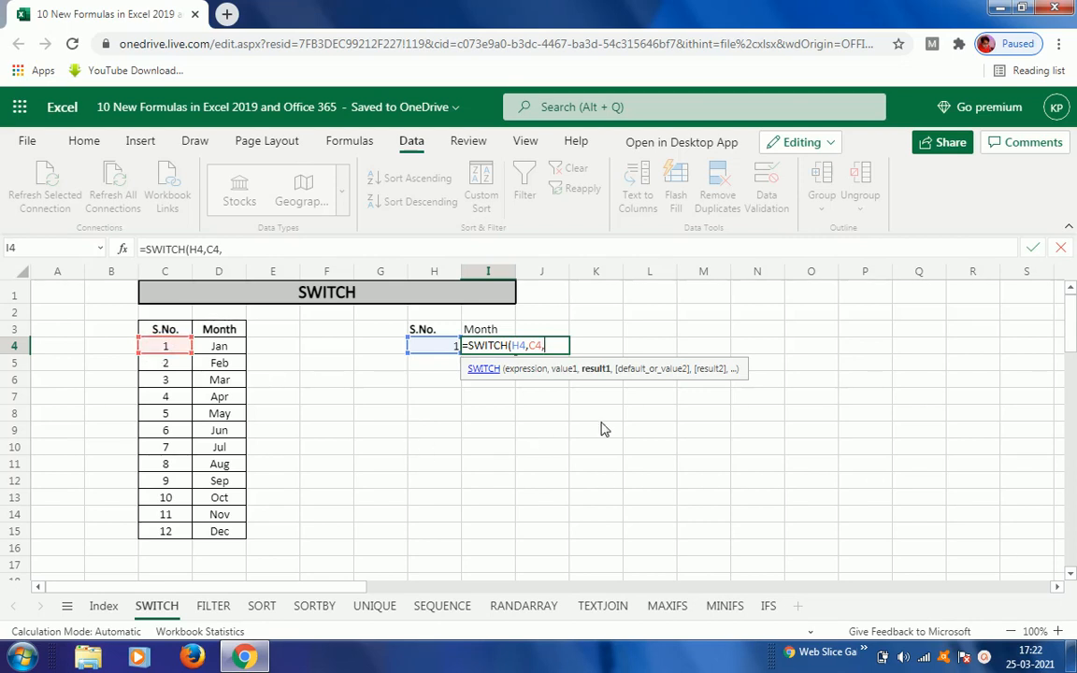
pyautogui.click(223, 352)
pyautogui.write(',')
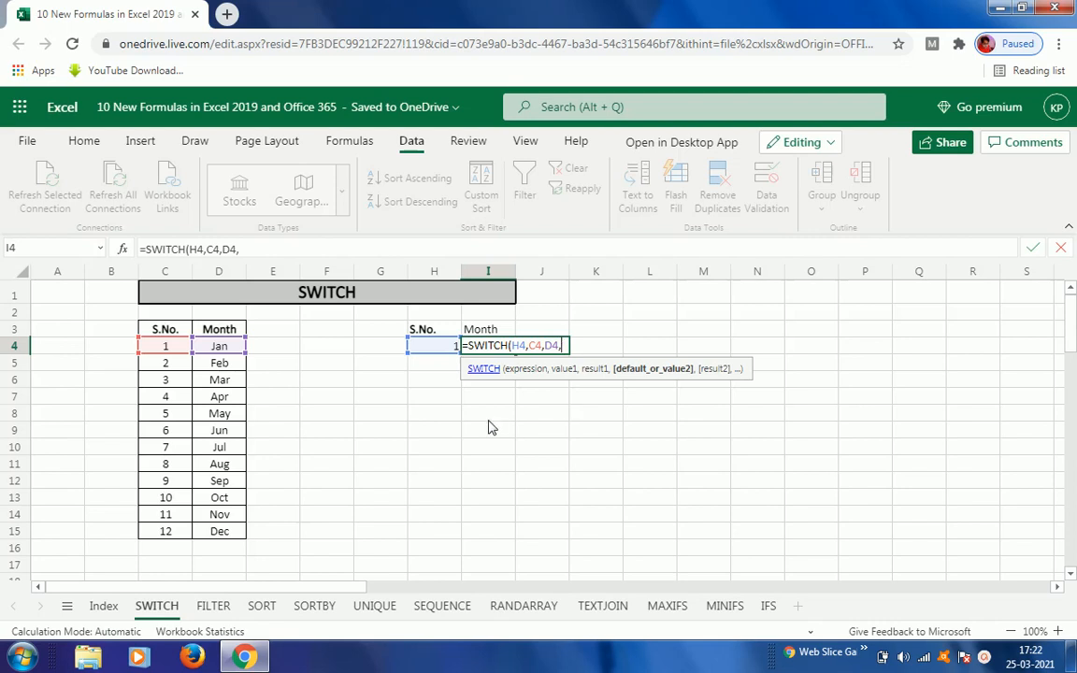
# Step: Add the value-result pairs C5,D5 through C7,D7 to the SWITCH formula
pyautogui.click(164, 364)
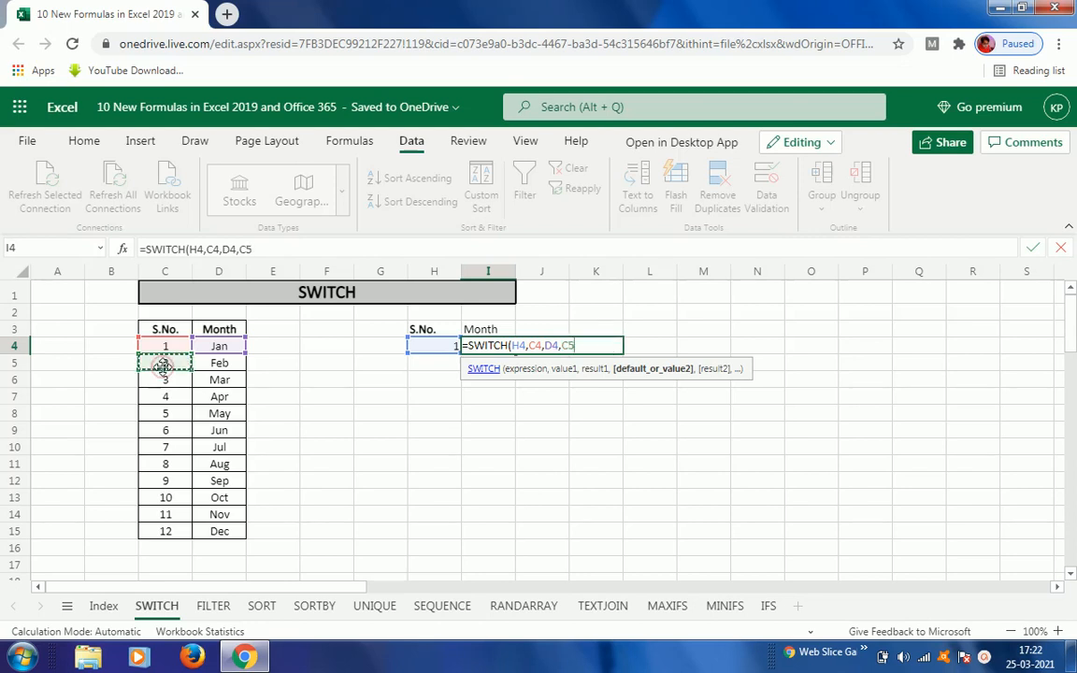
pyautogui.write(',')
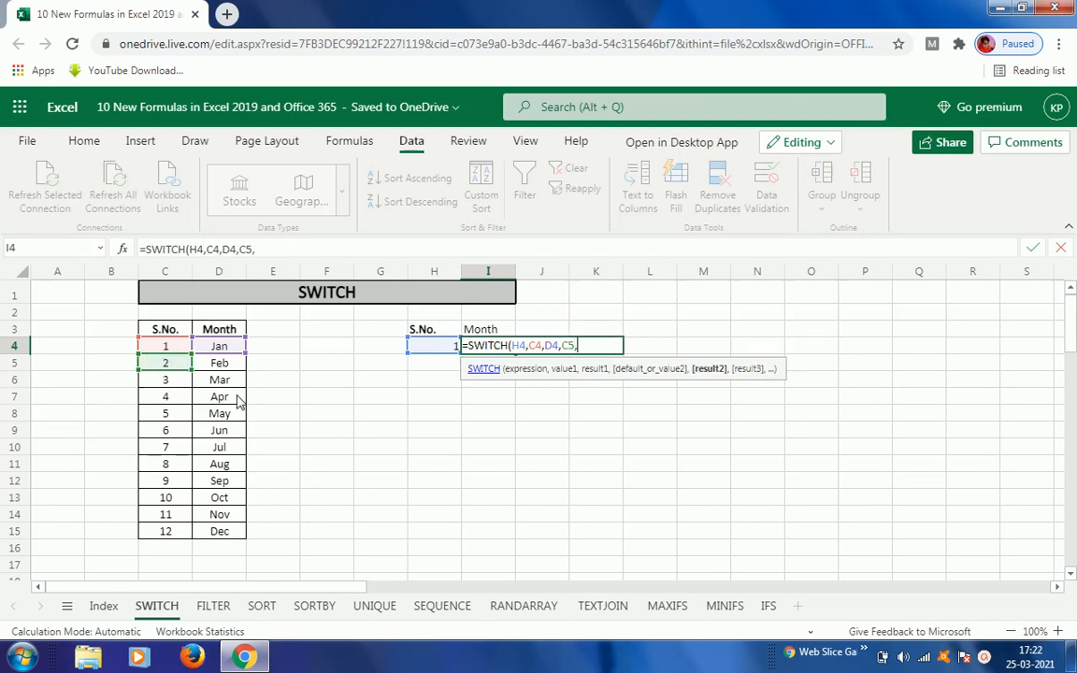
pyautogui.click(220, 371)
pyautogui.write(',')
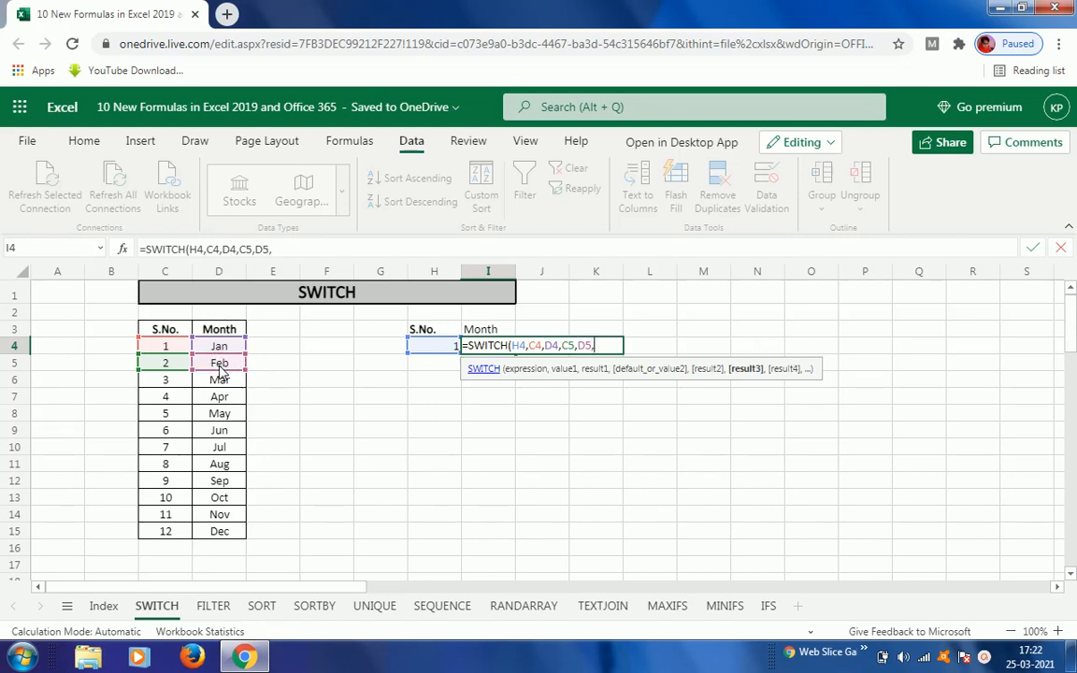
pyautogui.click(166, 383)
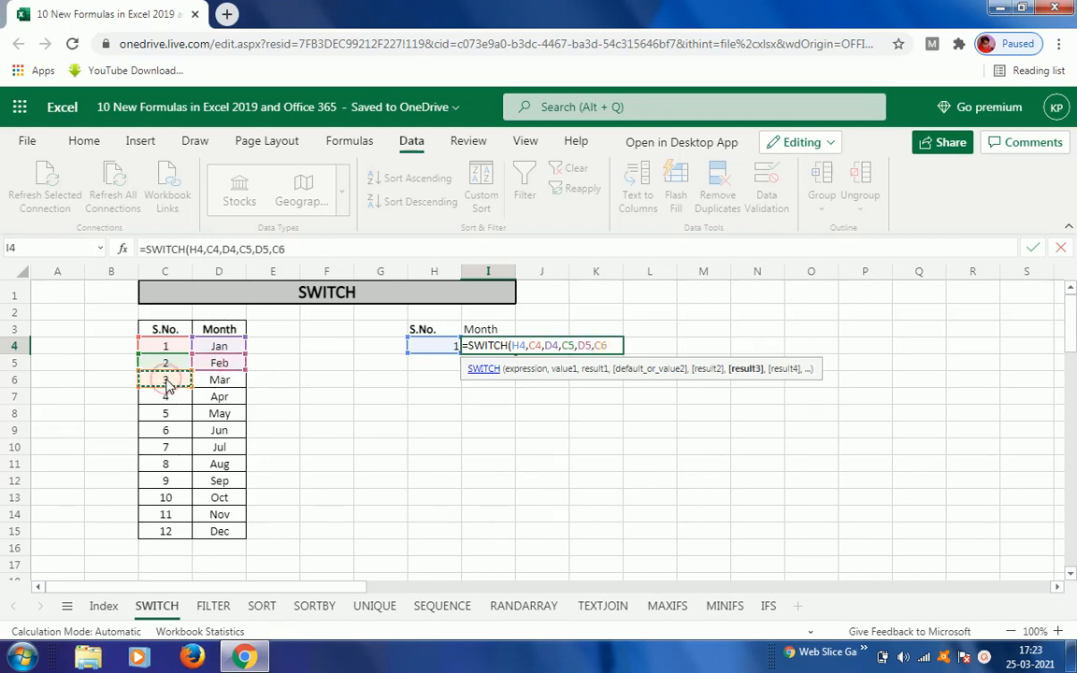
pyautogui.write(',')
pyautogui.click(215, 381)
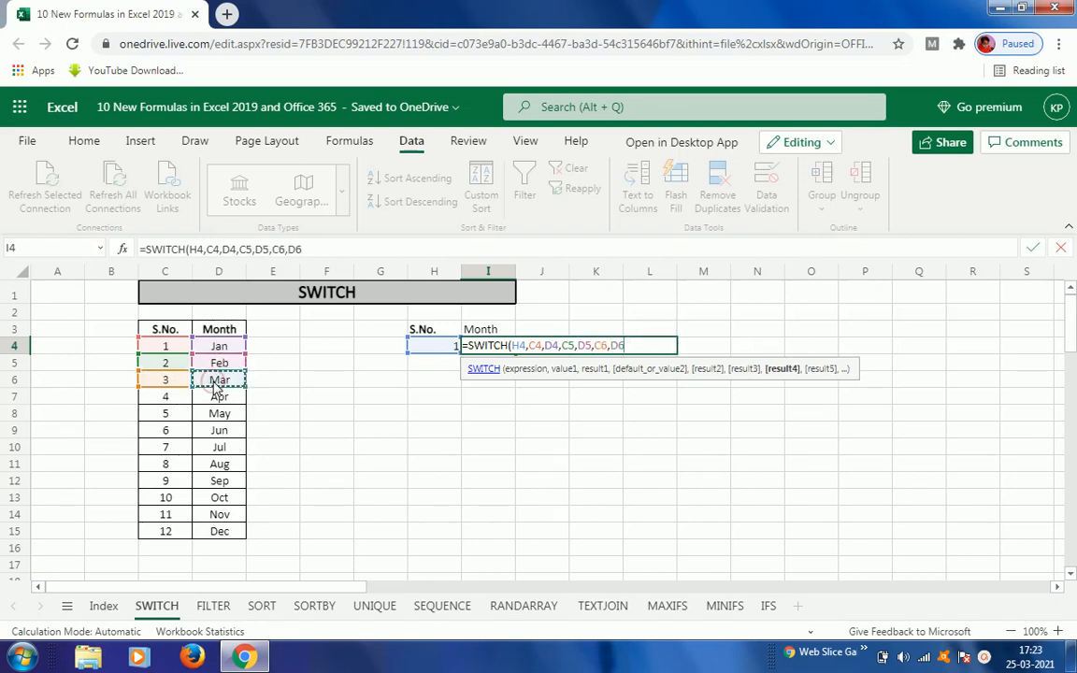
pyautogui.write(',')
pyautogui.click(168, 398)
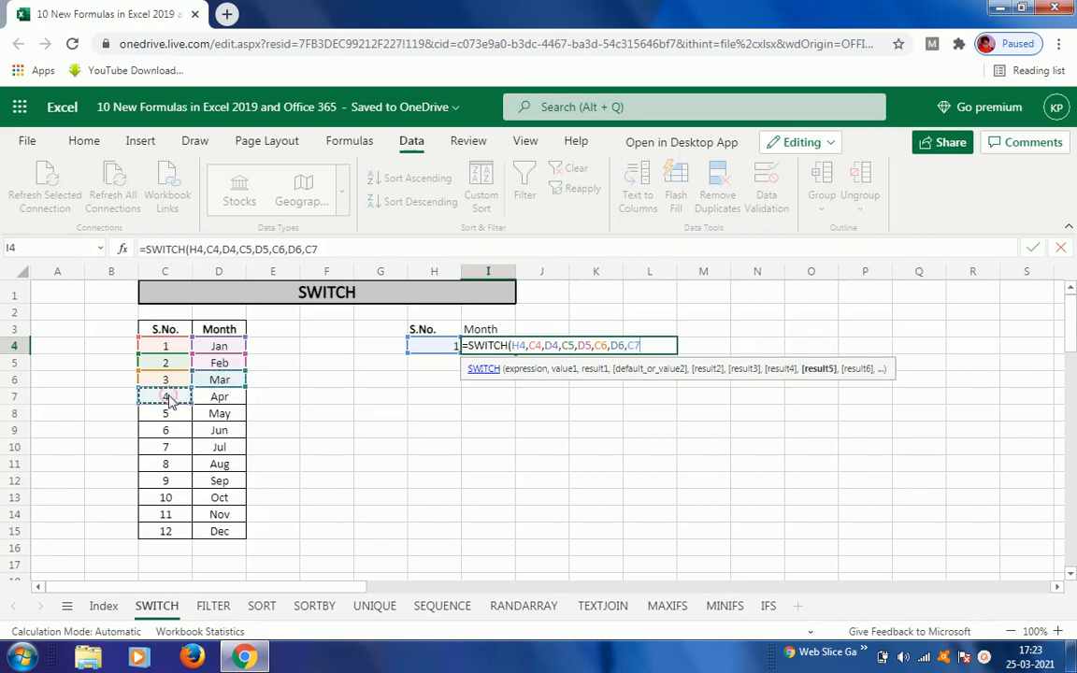
pyautogui.write(',')
pyautogui.click(211, 403)
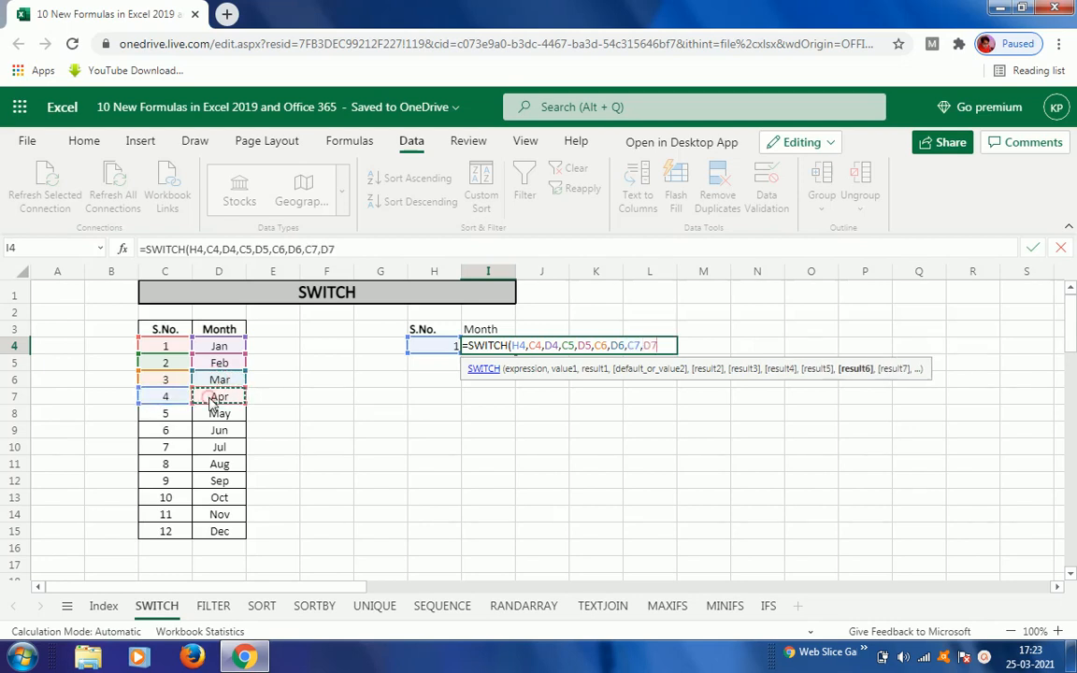
pyautogui.write(',')
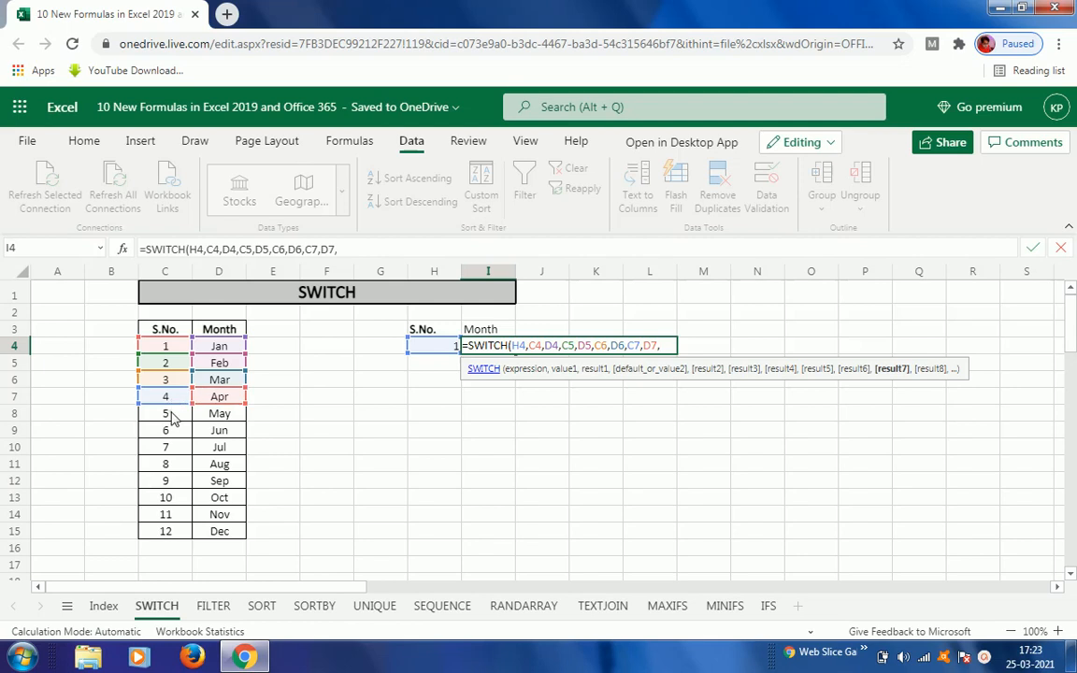
# Step: Continue the SWITCH formula with the pairs C8,D8 through C10,D10
pyautogui.click(170, 414)
pyautogui.write(',')
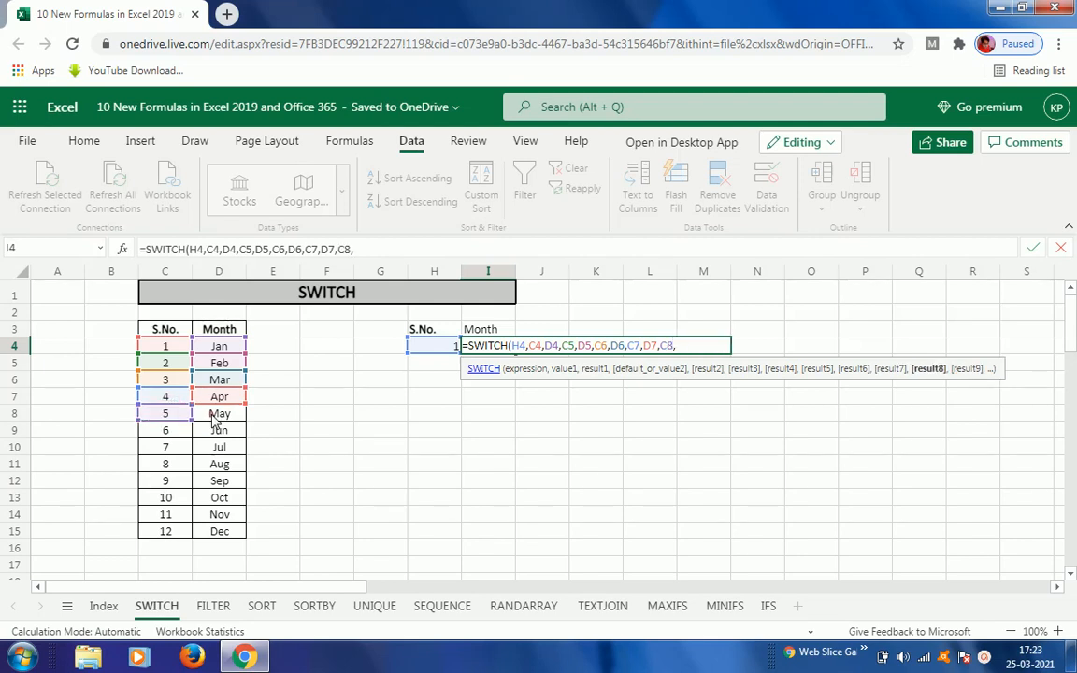
pyautogui.click(206, 417)
pyautogui.write(',')
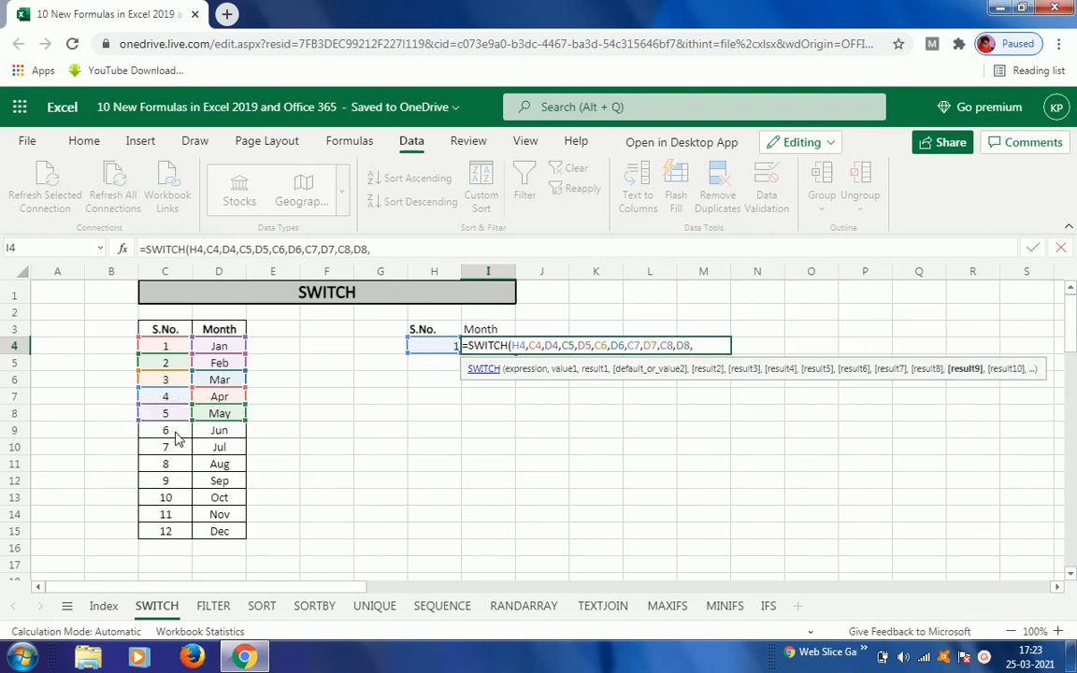
pyautogui.click(177, 433)
pyautogui.write(',')
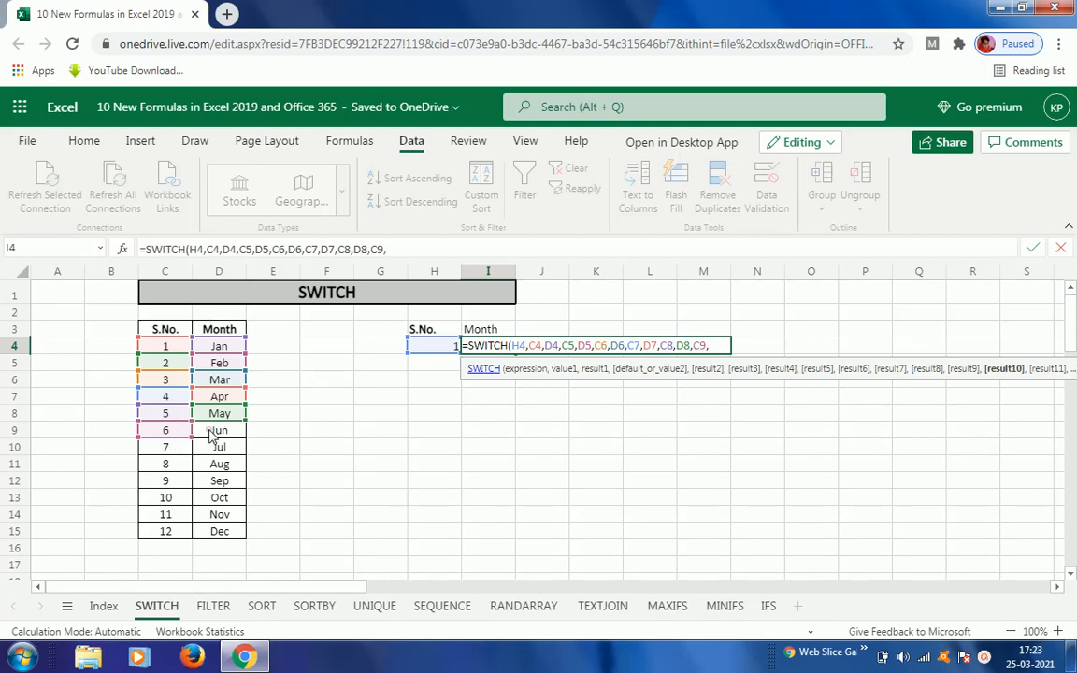
pyautogui.click(194, 433)
pyautogui.write(',')
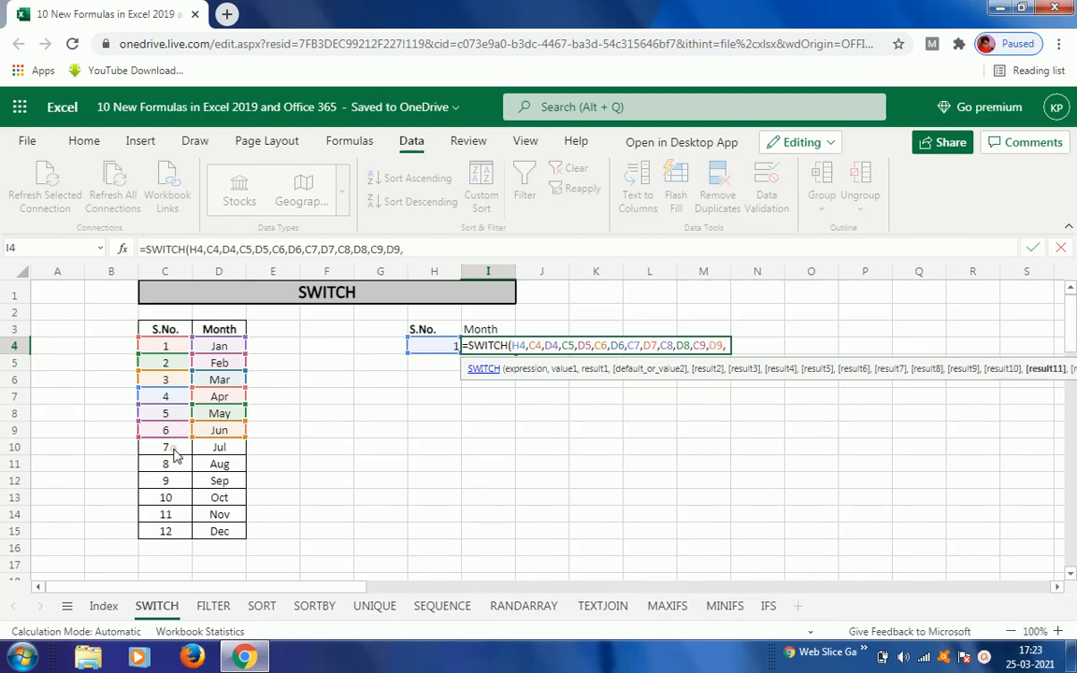
pyautogui.click(170, 446)
pyautogui.write(',')
pyautogui.click(204, 450)
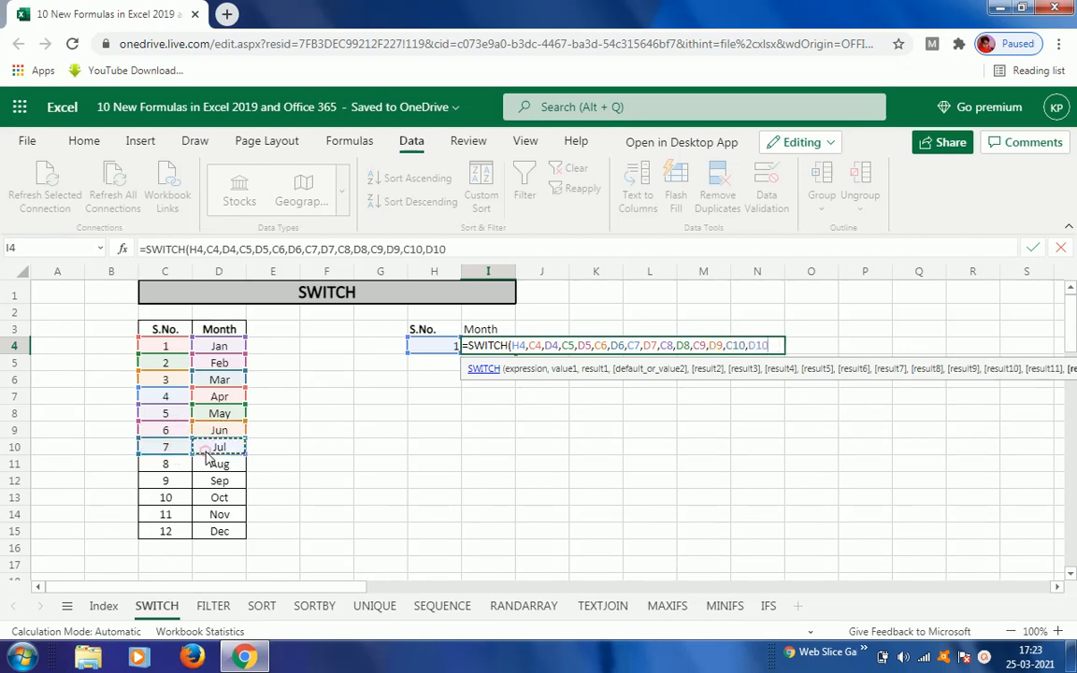
pyautogui.write(',')
# Step: Add the value-result pairs C11,D11 and C12,D12 to the SWITCH formula in I4
pyautogui.click(166, 467)
pyautogui.write(',')
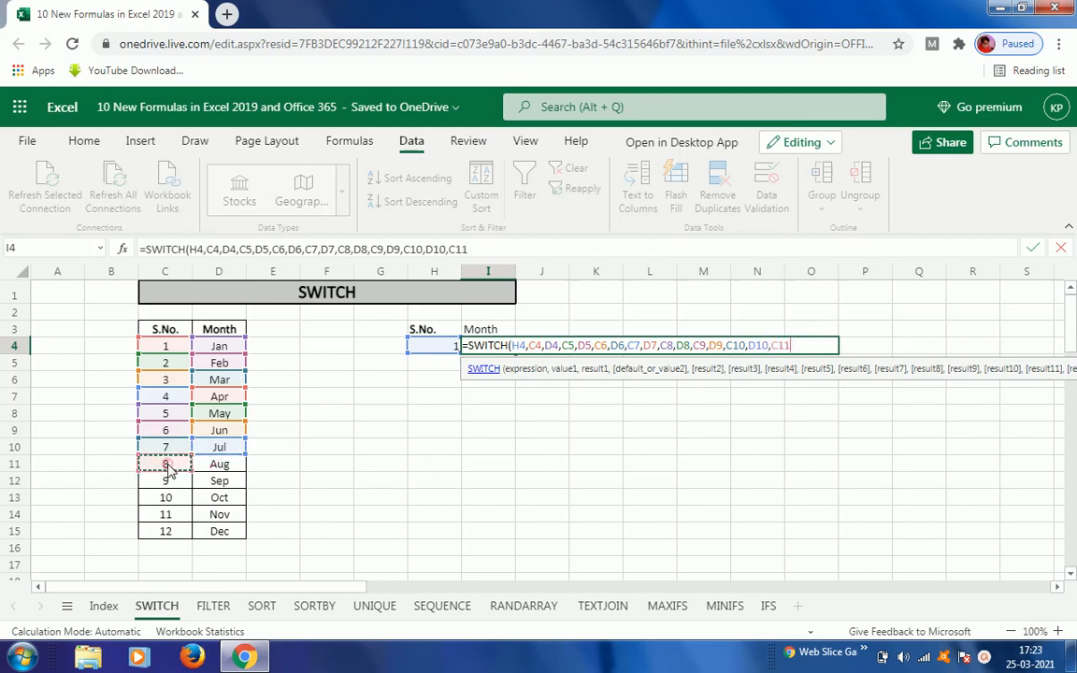
pyautogui.click(215, 468)
pyautogui.write(',')
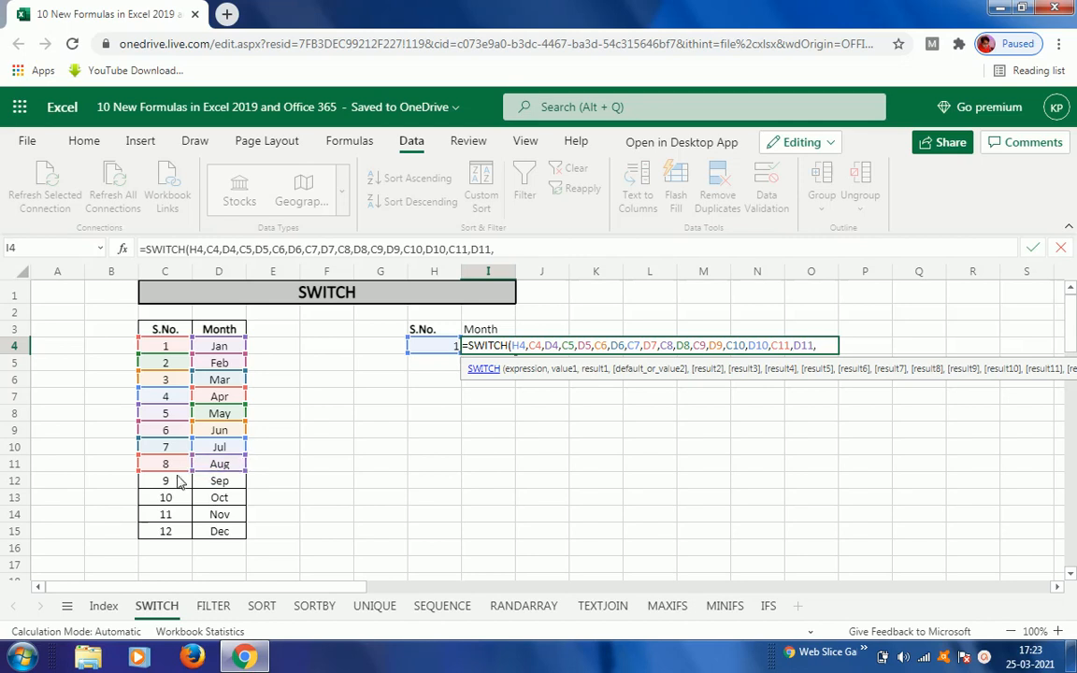
pyautogui.click(175, 485)
pyautogui.write(',')
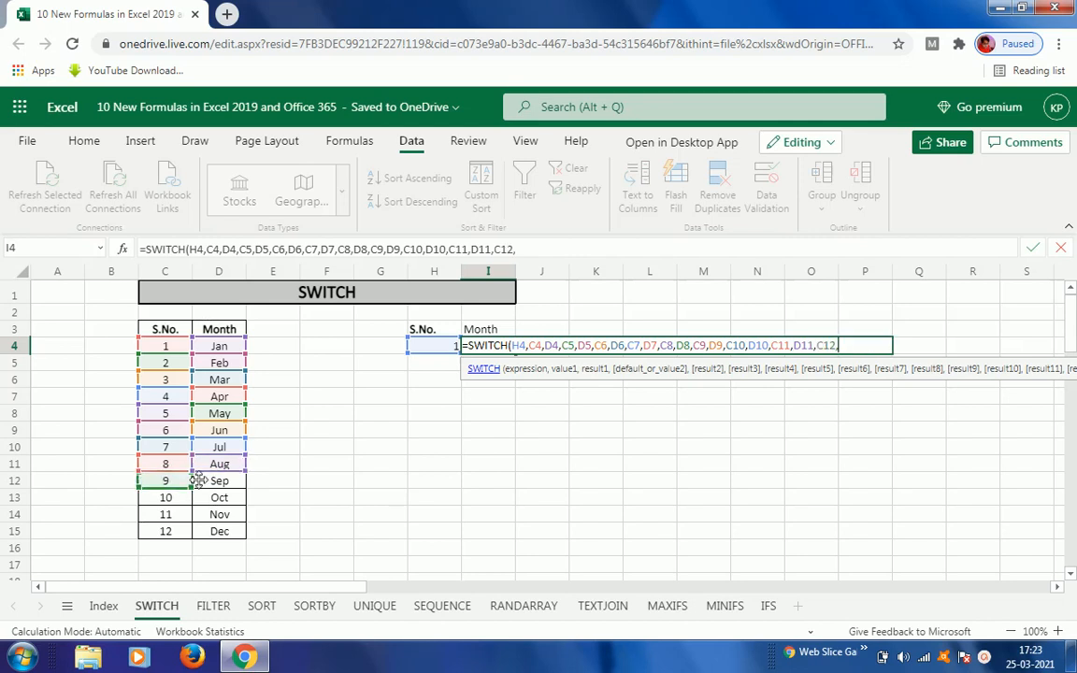
pyautogui.click(215, 482)
pyautogui.write(',')
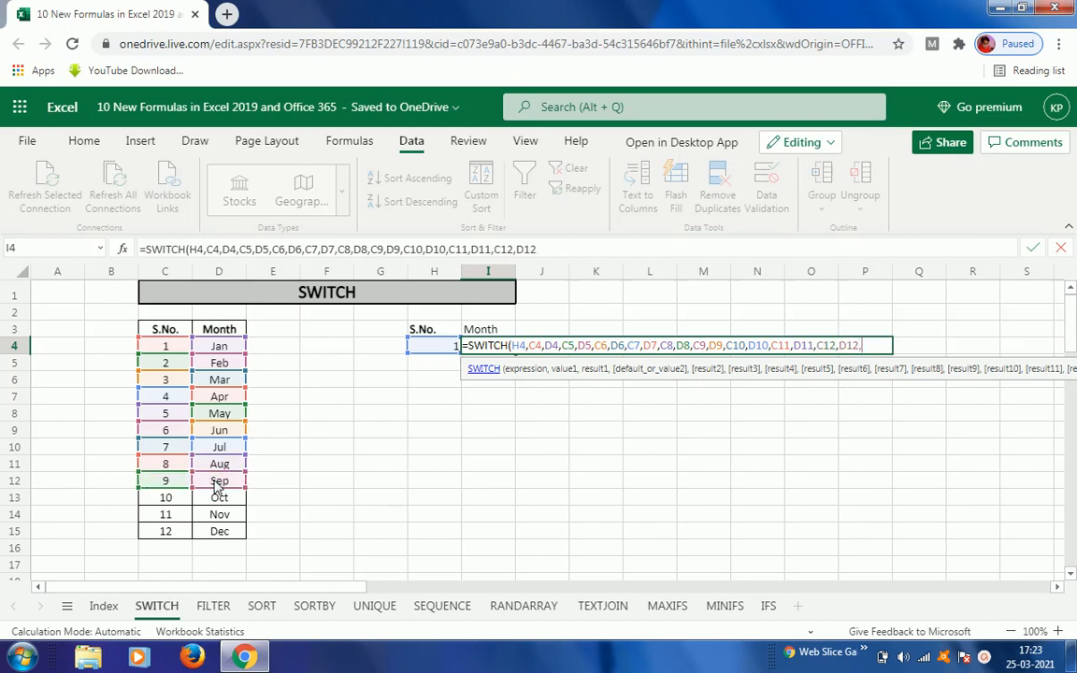
# Step: Add the value-result pairs C13,D13 and C14,D14 to the SWITCH formula
pyautogui.click(170, 501)
pyautogui.write(',')
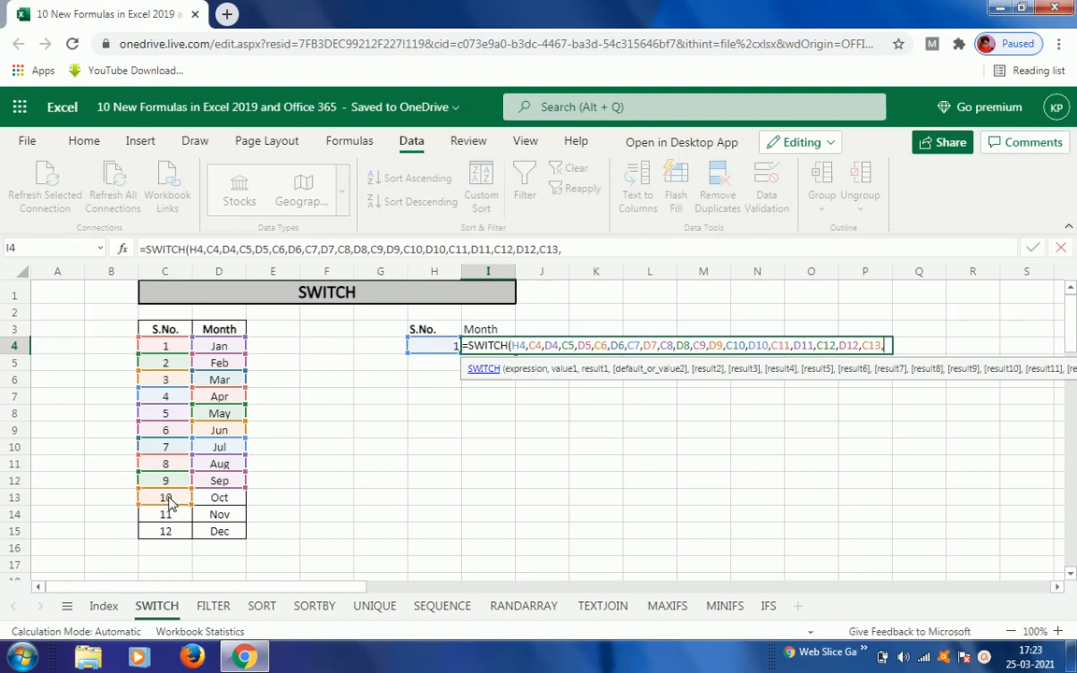
pyautogui.click(219, 499)
pyautogui.write(',')
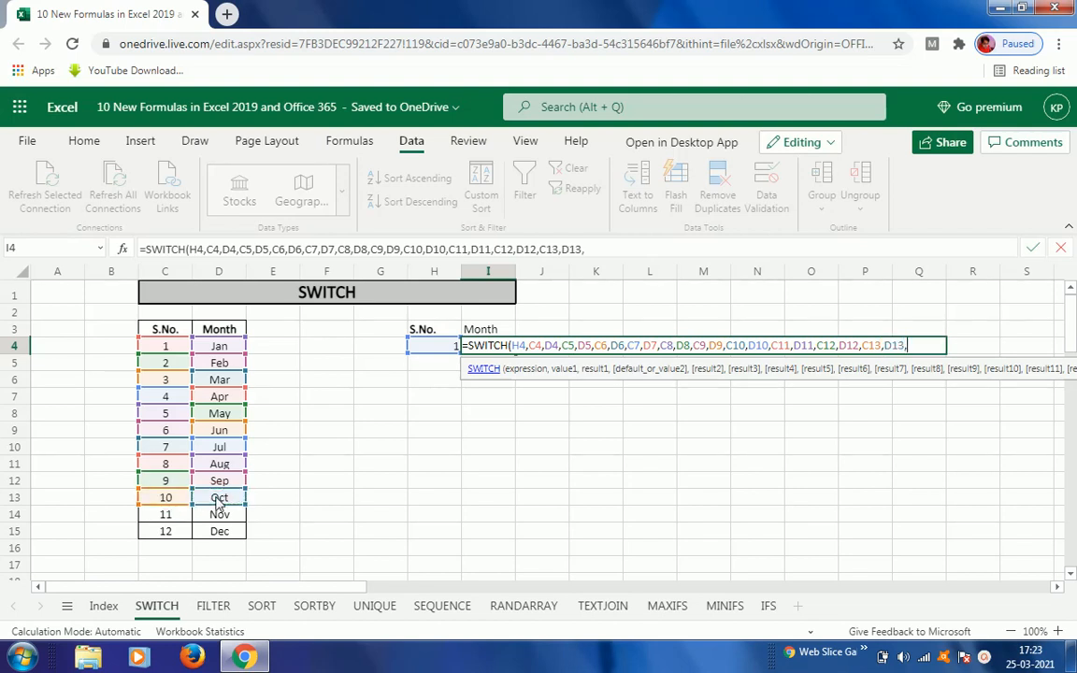
pyautogui.click(169, 517)
pyautogui.write(',')
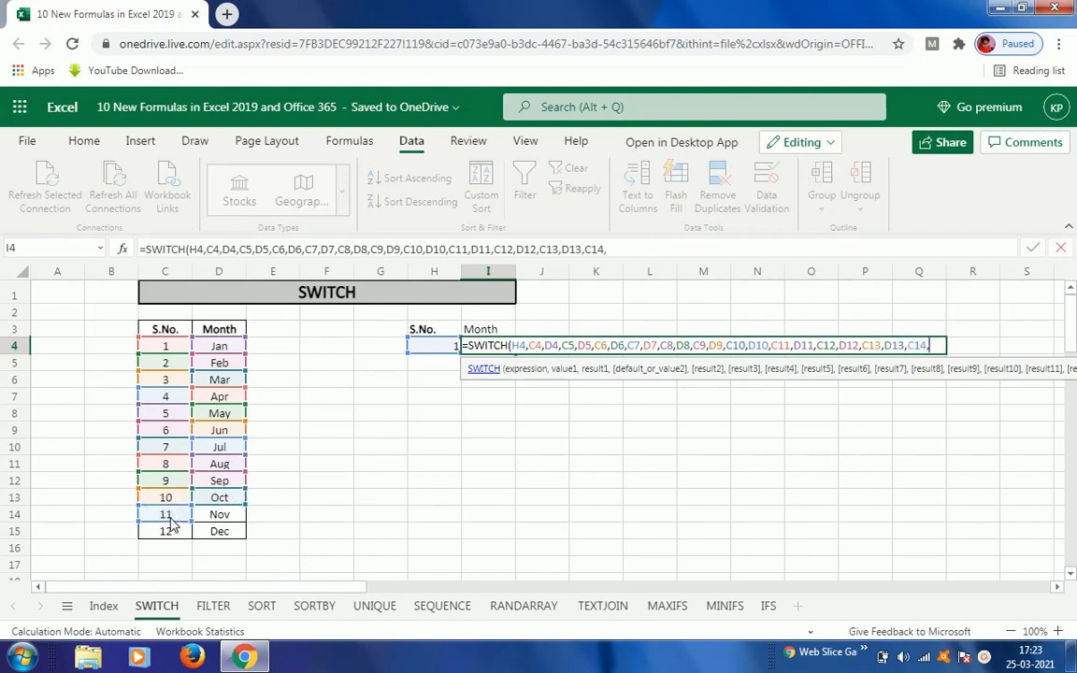
pyautogui.click(215, 519)
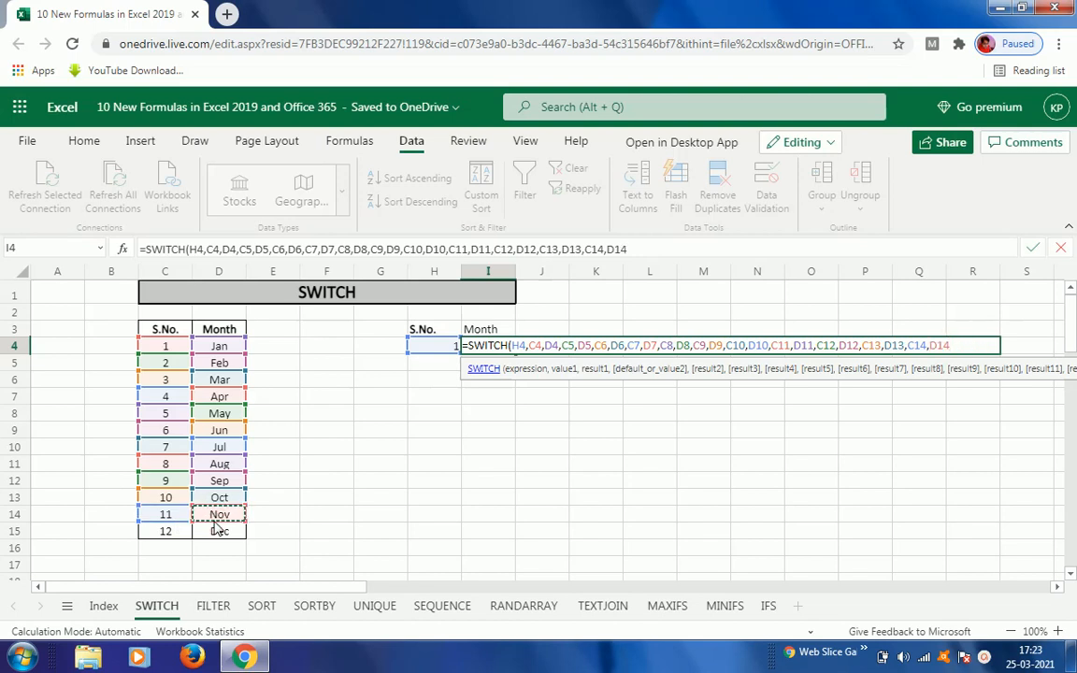
pyautogui.write(',')
# Step: Add the final pair C15,D15, close the parenthesis and enter the SWITCH formula
pyautogui.click(169, 534)
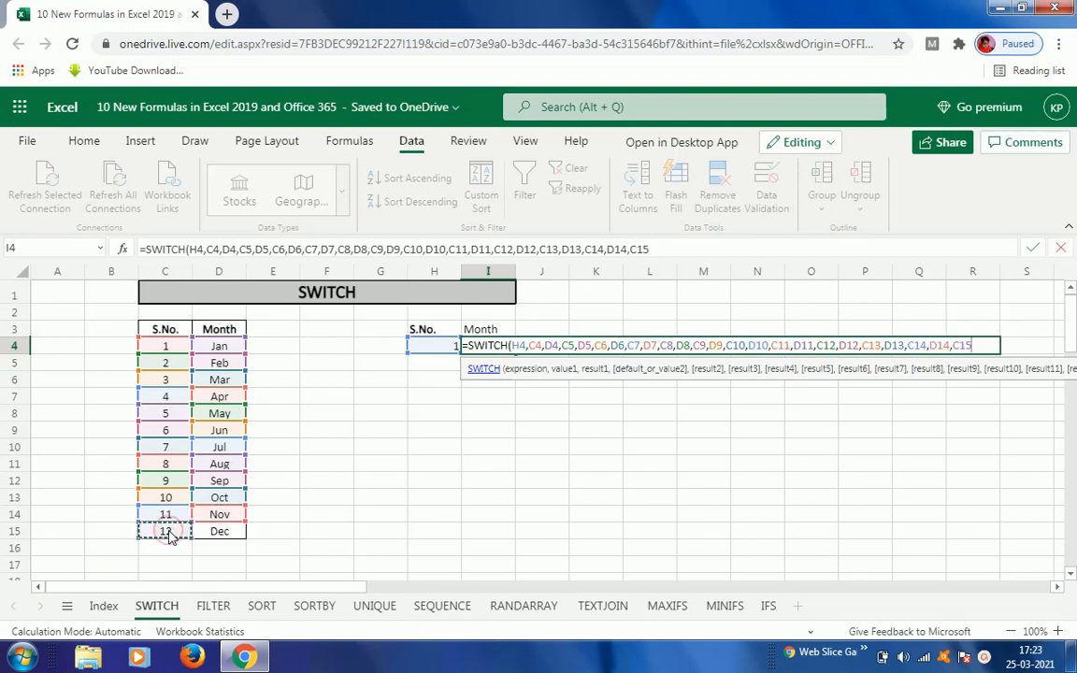
pyautogui.write(',')
pyautogui.click(218, 531)
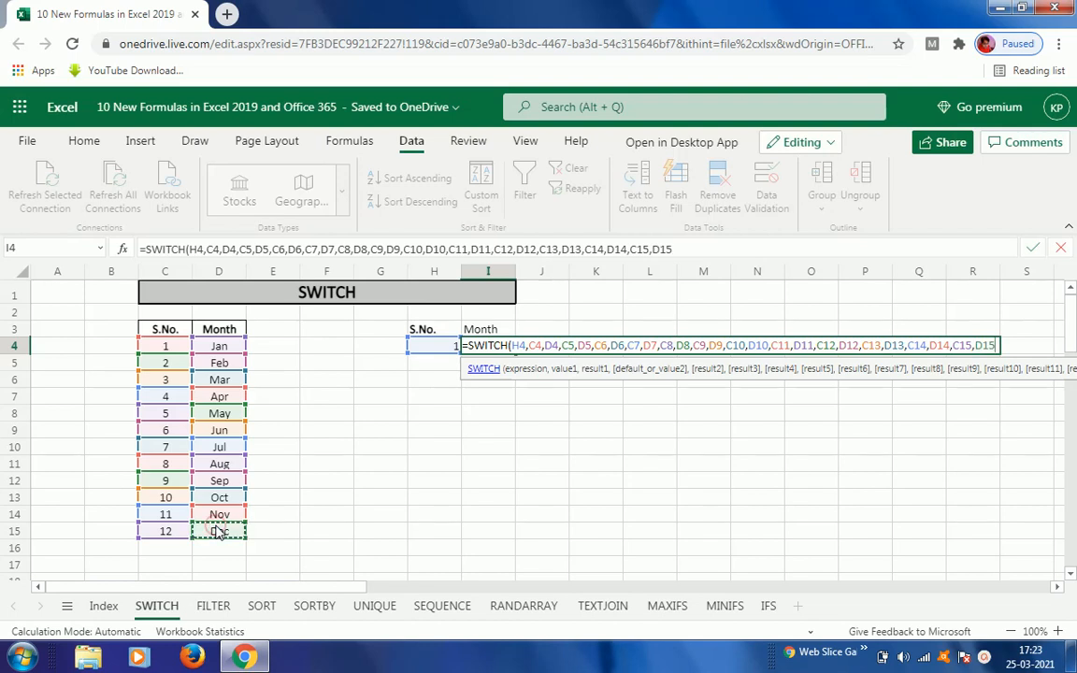
pyautogui.write(')')
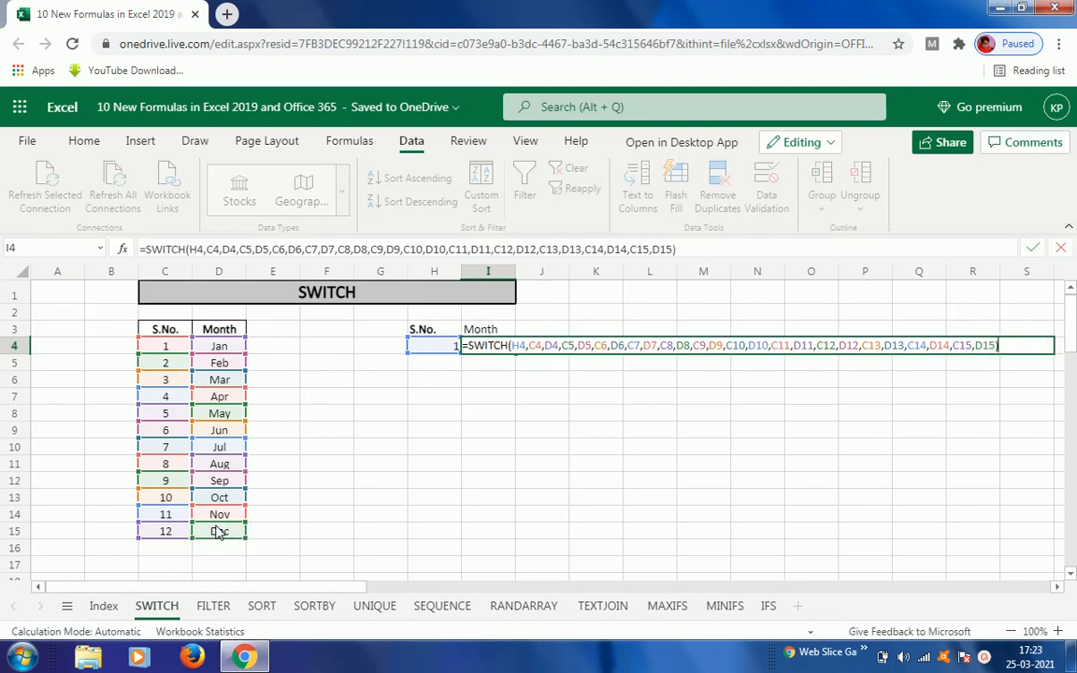
pyautogui.hotkey('ctrl', 'Return')
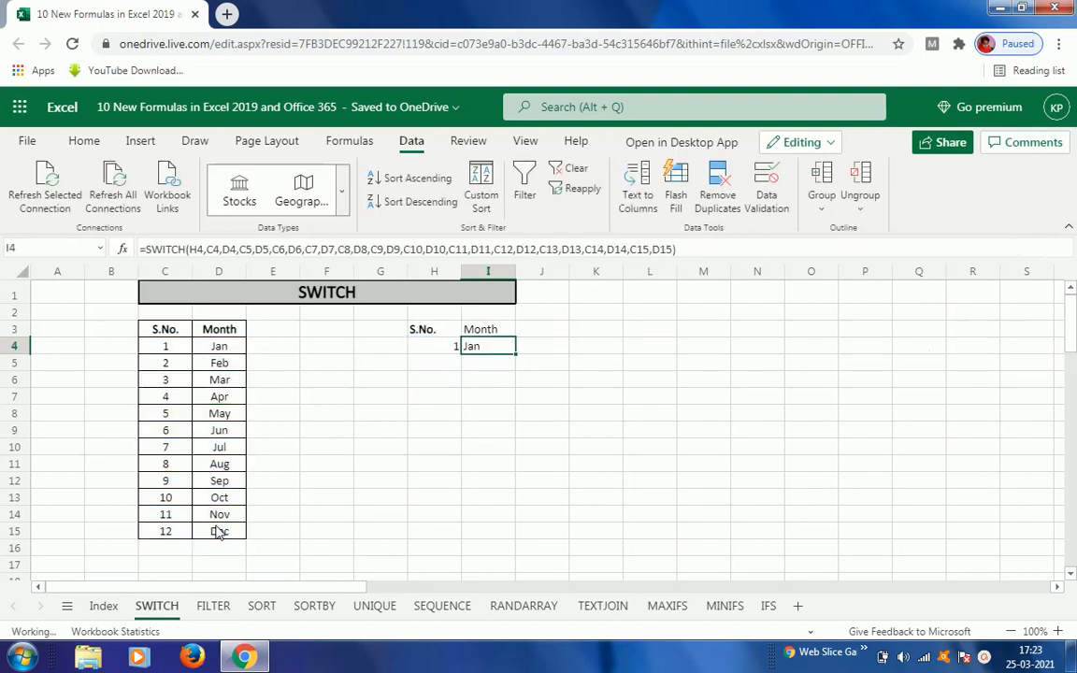
# Step: Test the SWITCH formula by entering the serial numbers 2, 3 and 8 in H4 in turn
pyautogui.click(444, 351)
pyautogui.write('2')
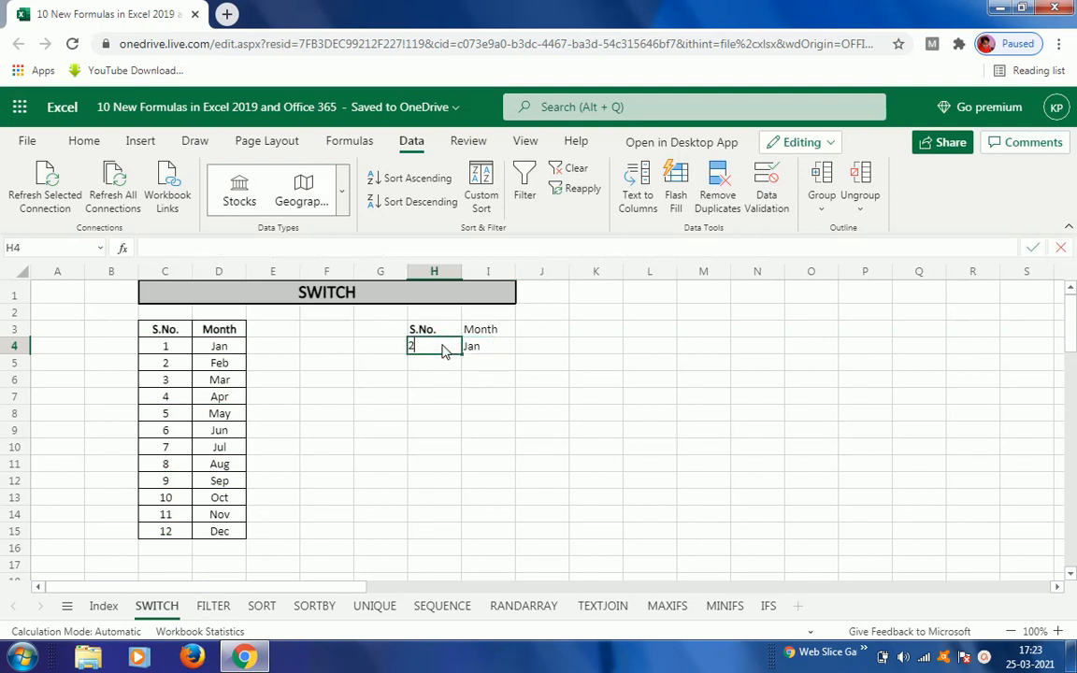
pyautogui.press('Return')
pyautogui.press('Up')
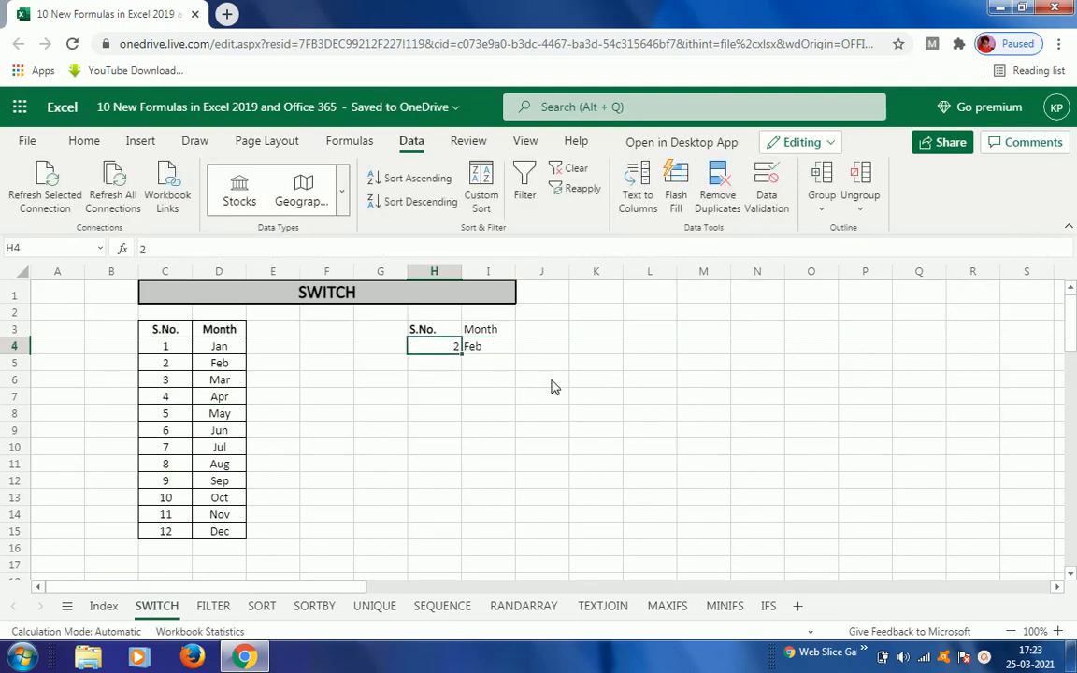
pyautogui.write('3')
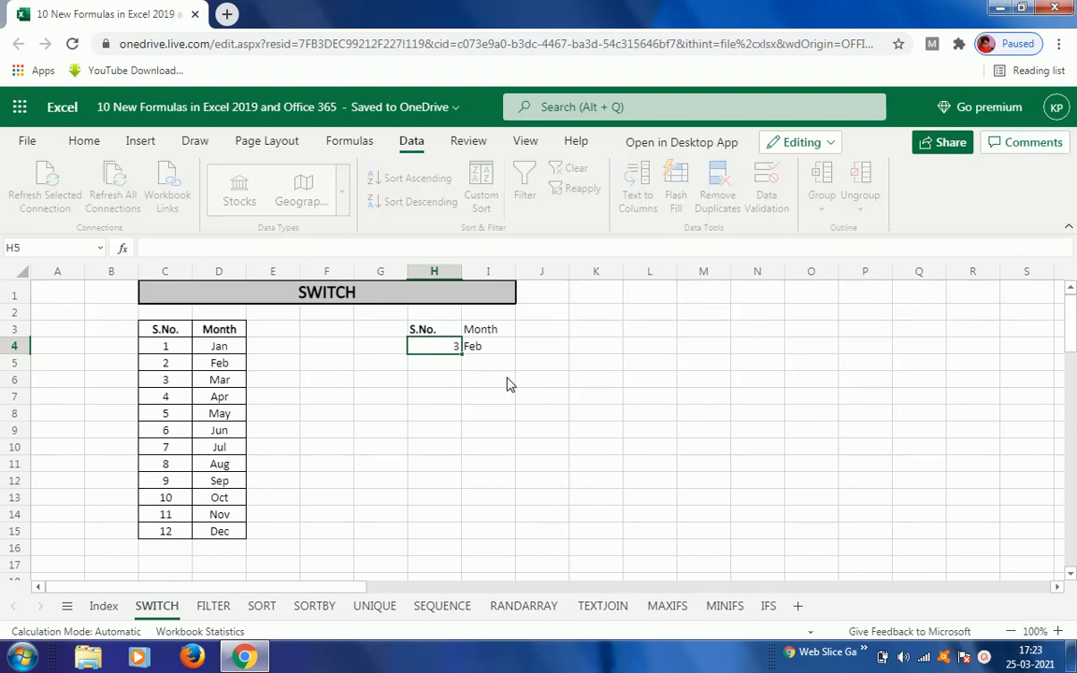
pyautogui.press('Return')
pyautogui.press('Up')
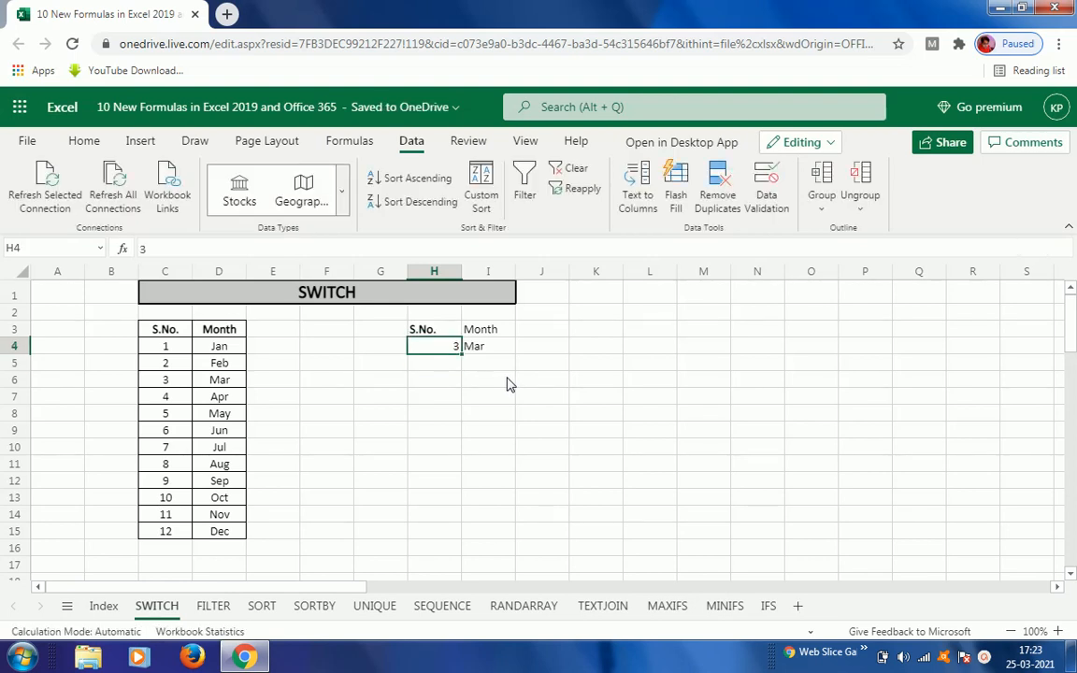
pyautogui.write('8')
pyautogui.press('Return')
pyautogui.press('Up')
# Step: Open the FILTER sheet, select I7 and keep the current colour scheme in the Windows performance prompt
pyautogui.click(214, 606)
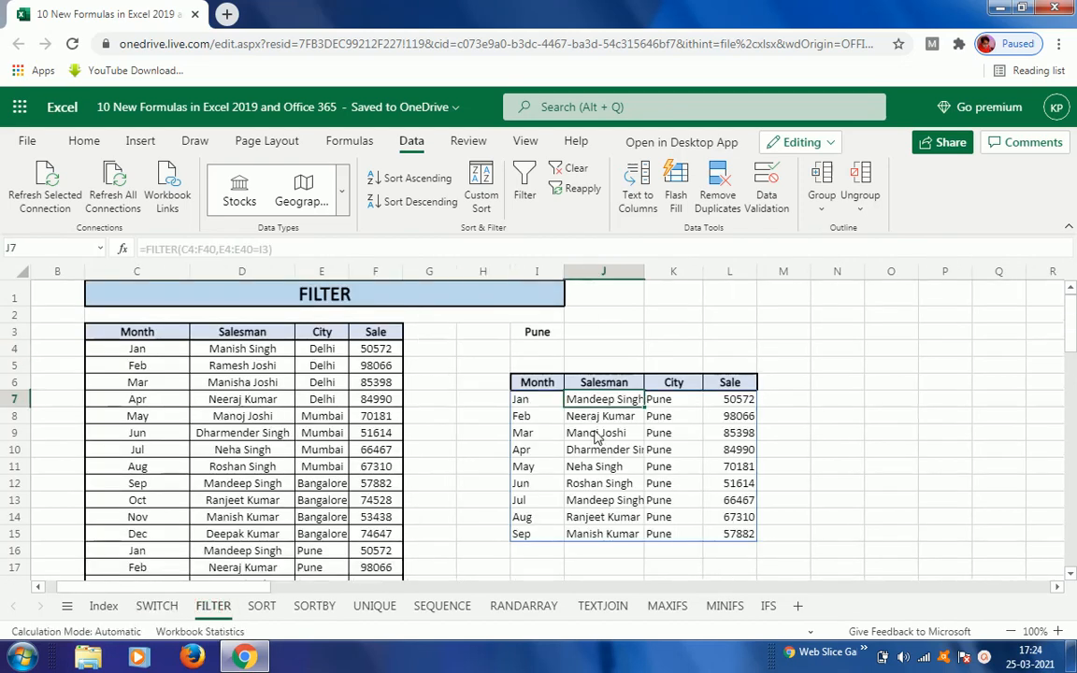
pyautogui.click(552, 403)
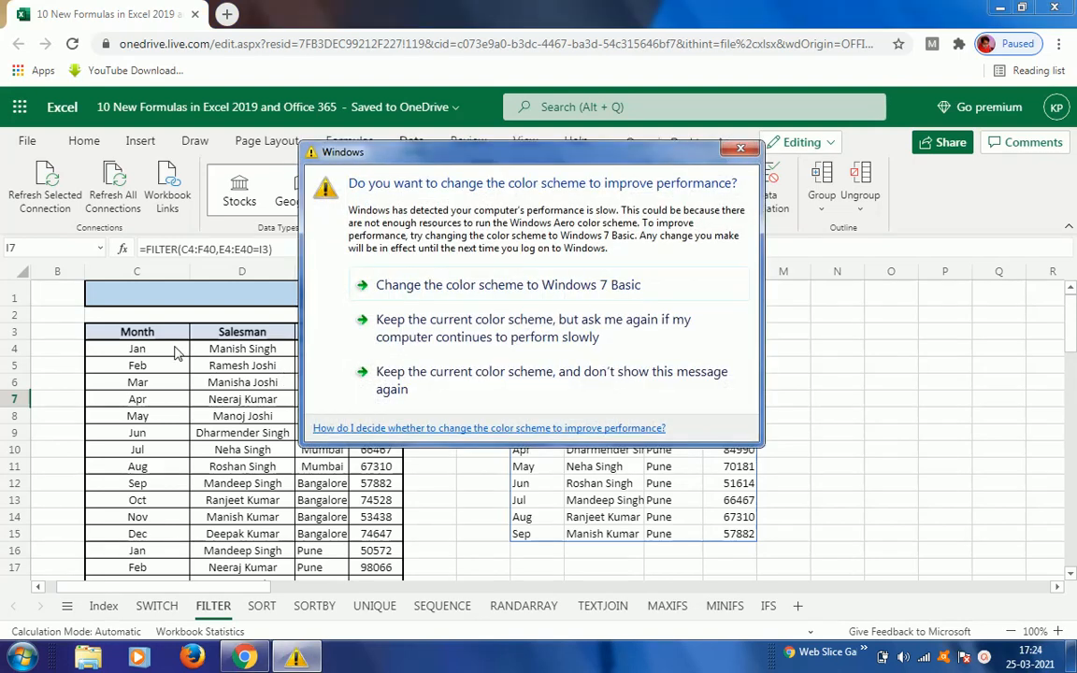
pyautogui.click(467, 338)
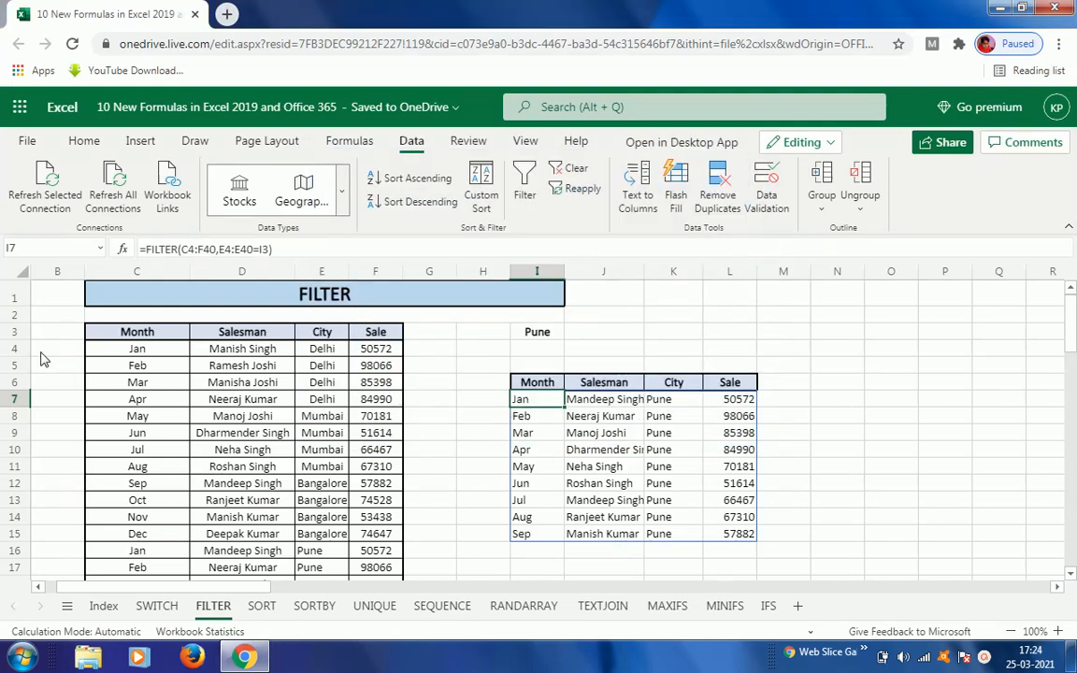
# Step: Apply a filter to header row 3 showing only Pune in the City column, then turn the filter off
pyautogui.click(13, 332)
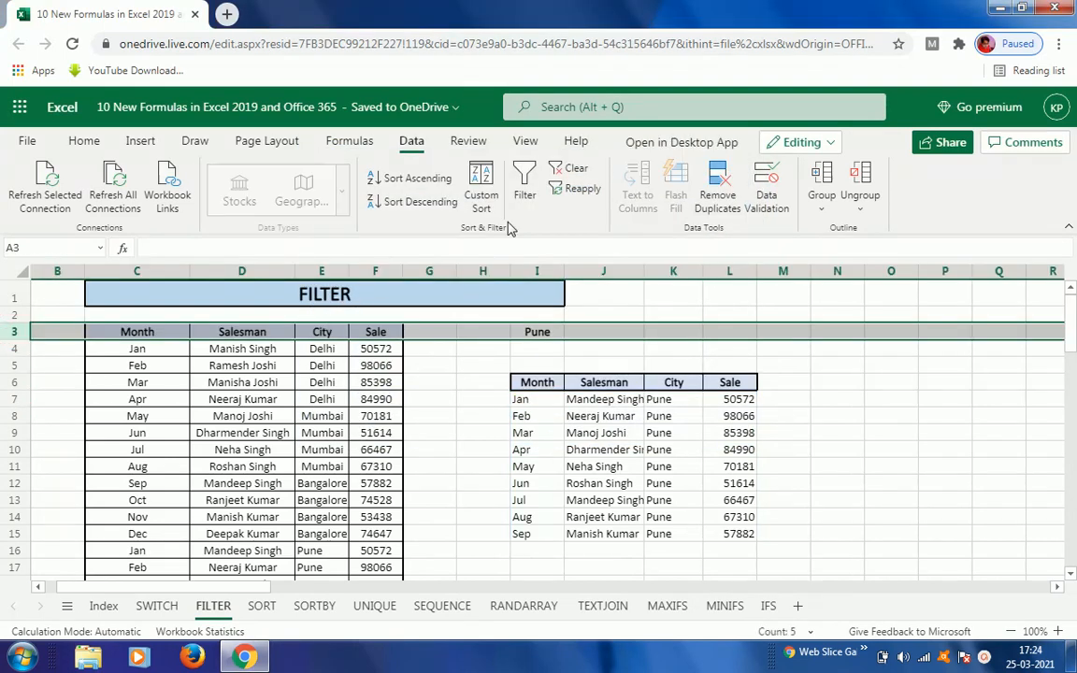
pyautogui.click(525, 194)
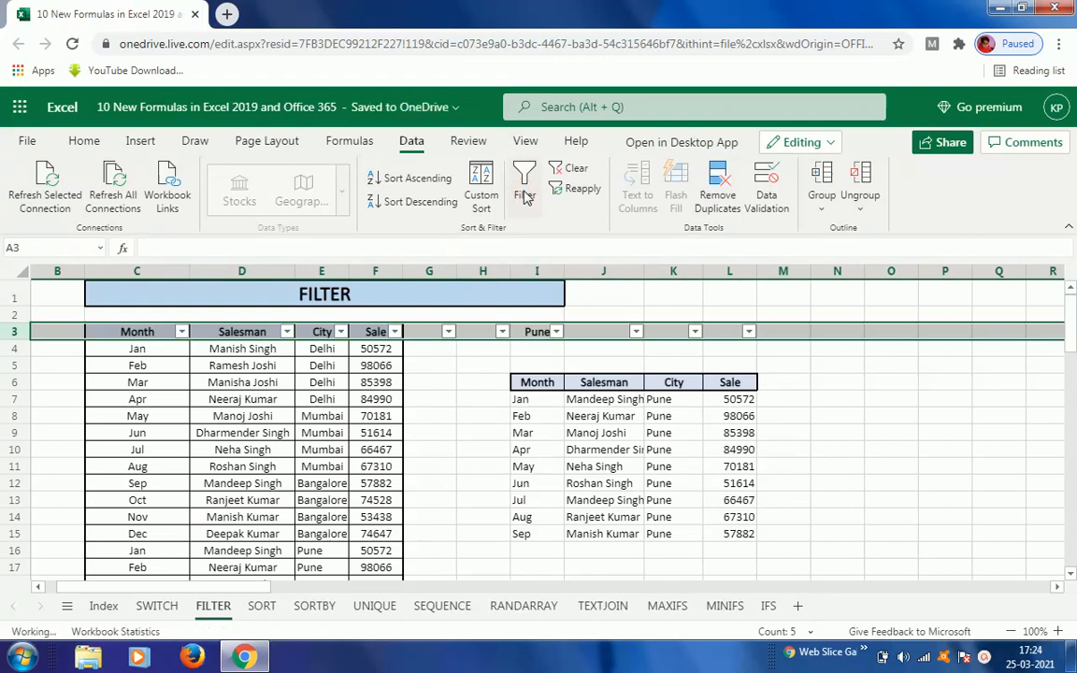
pyautogui.click(342, 333)
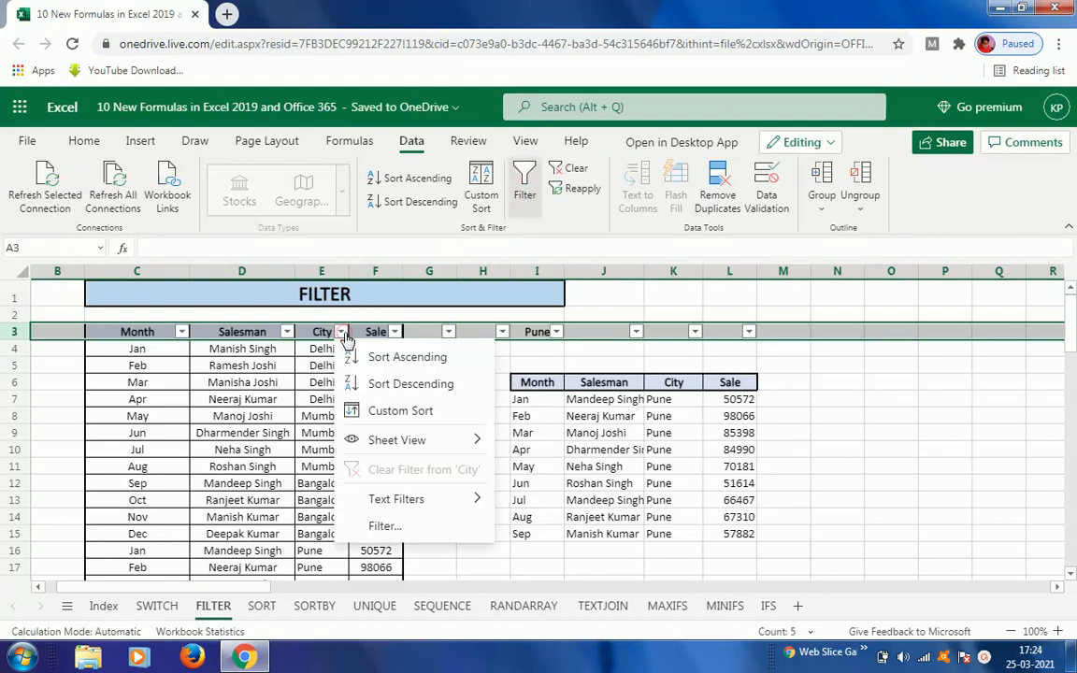
pyautogui.click(400, 526)
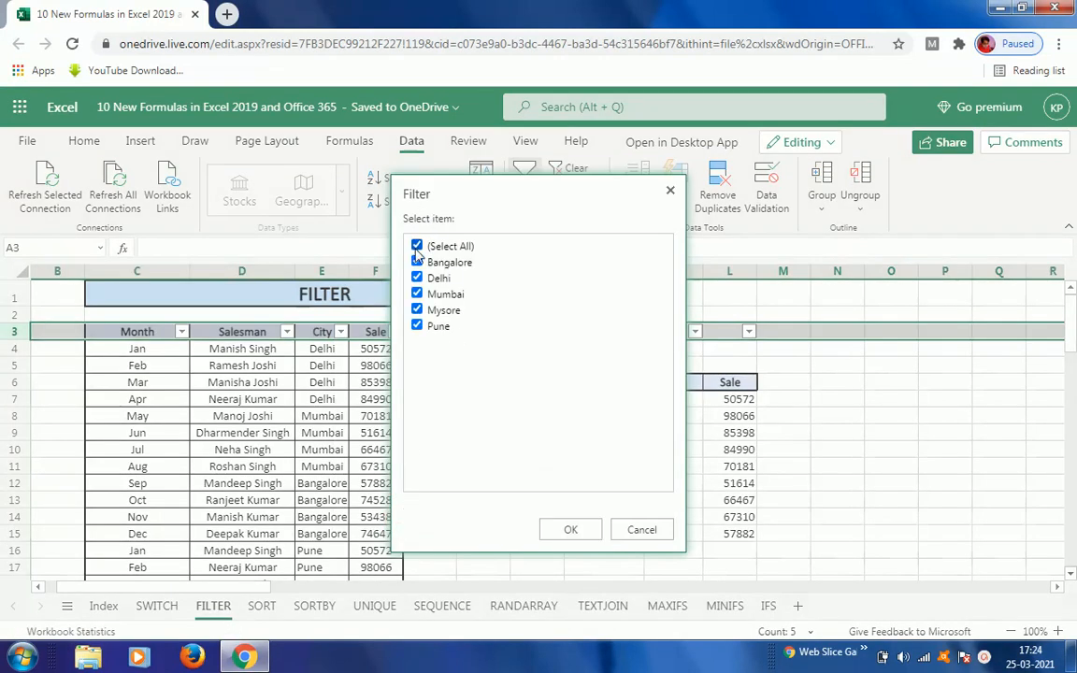
pyautogui.click(417, 246)
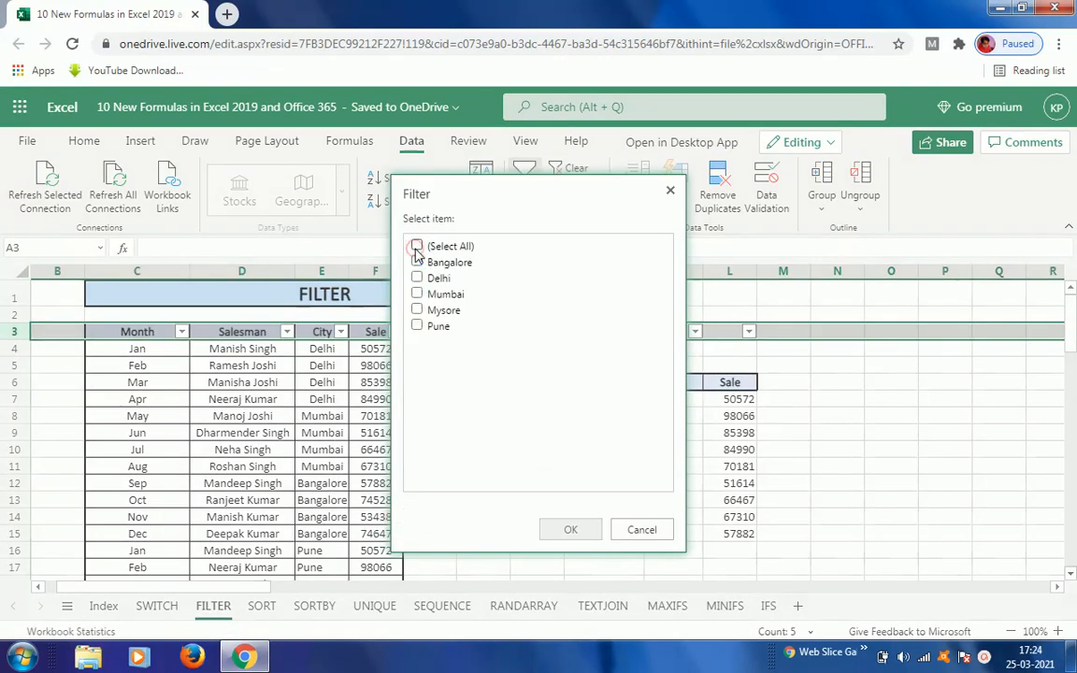
pyautogui.click(417, 325)
pyautogui.click(571, 531)
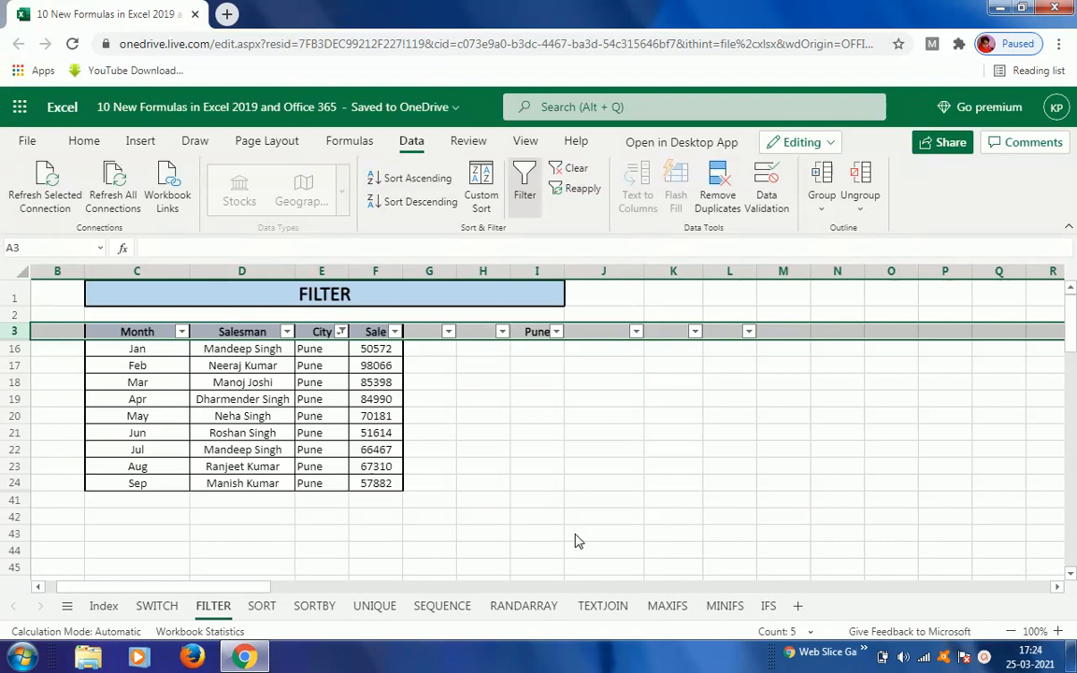
pyautogui.click(524, 200)
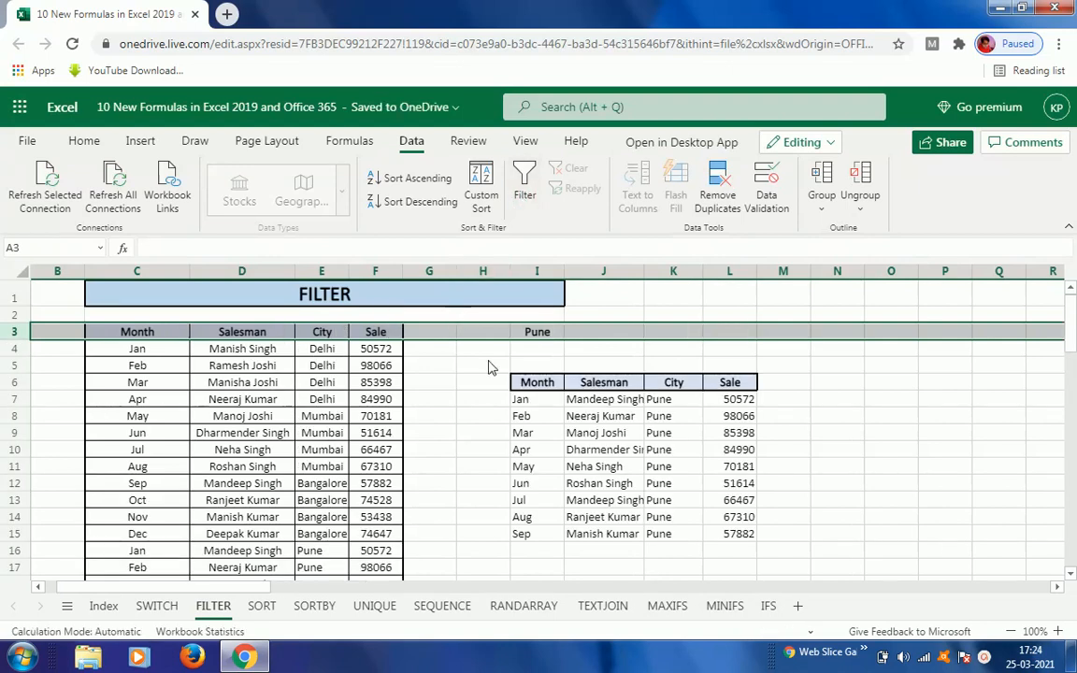
# Step: Clear the formula in I7 and start a new FILTER function there
pyautogui.click(524, 402)
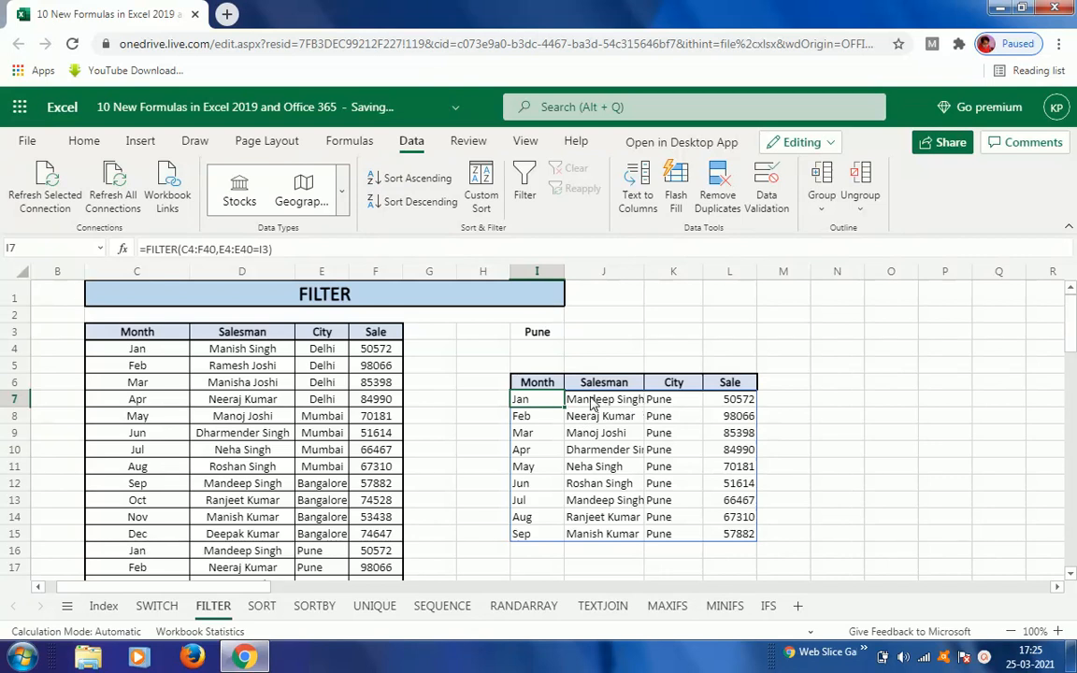
pyautogui.press('Delete')
pyautogui.write('=s')
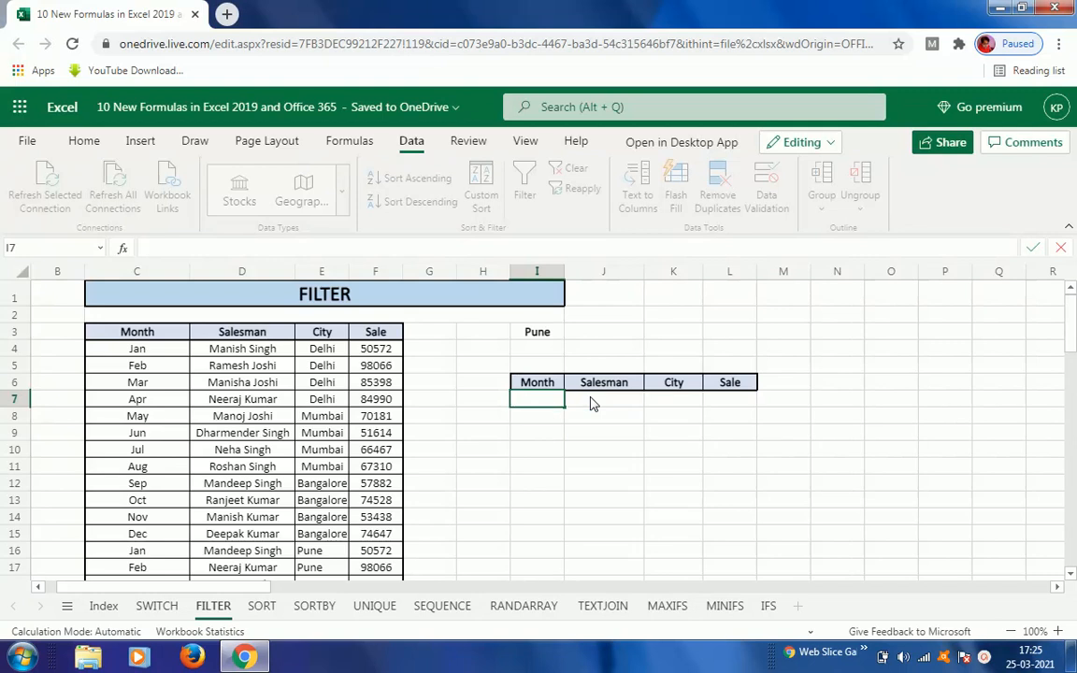
pyautogui.write('fil')
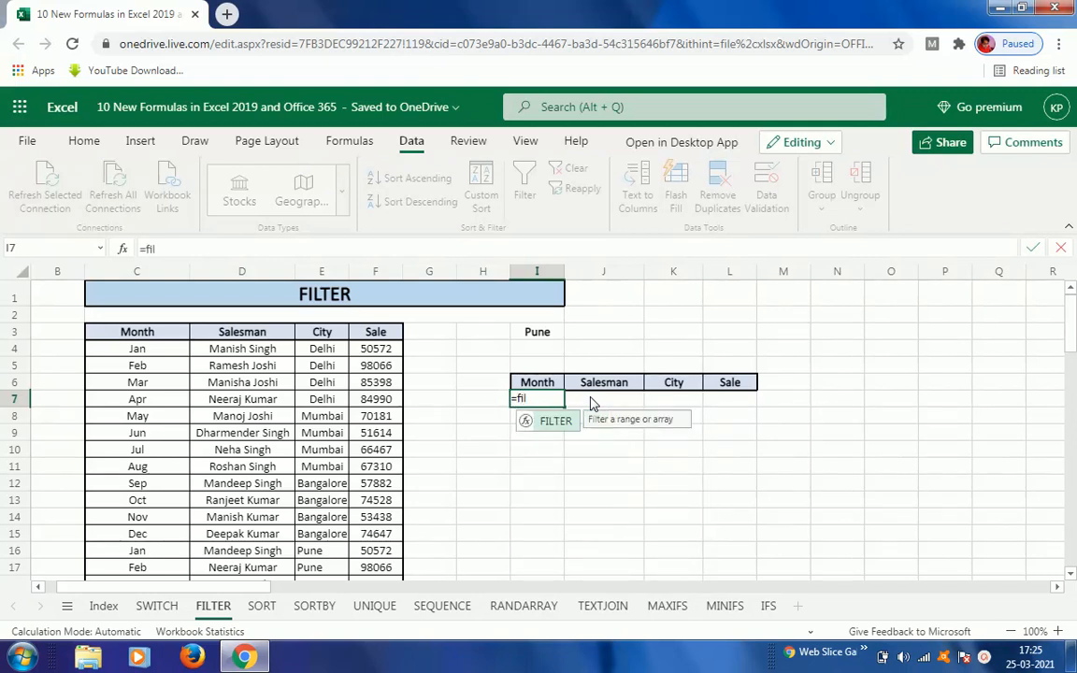
pyautogui.press('Tab')
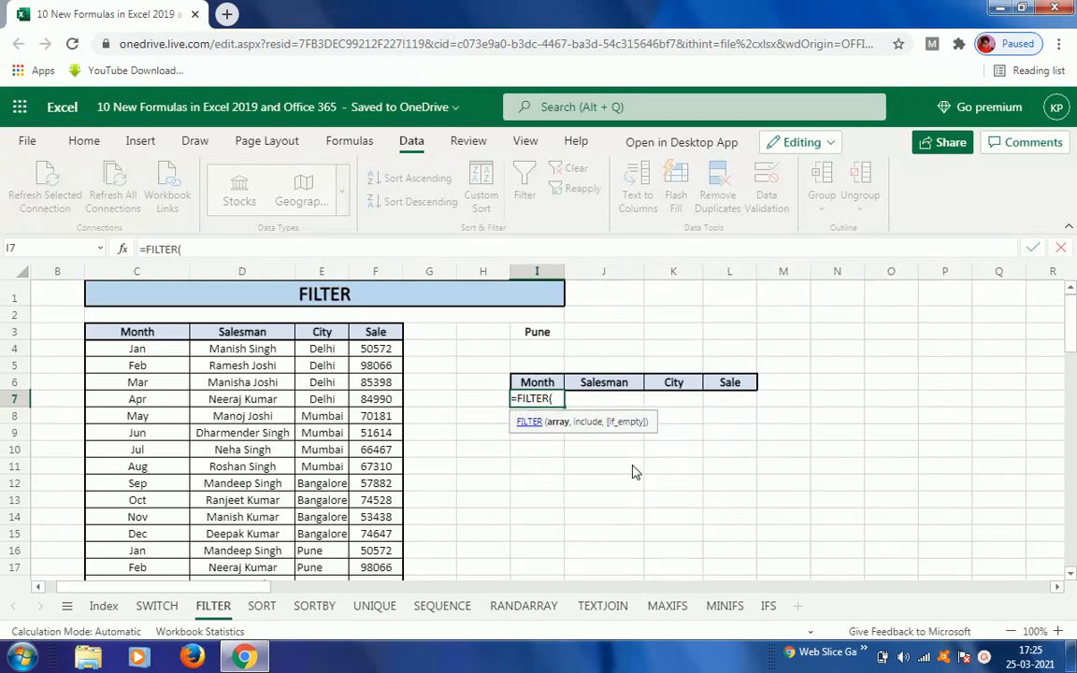
# Step: Set the FILTER function's array argument to the range C4:F40
pyautogui.click(137, 353)
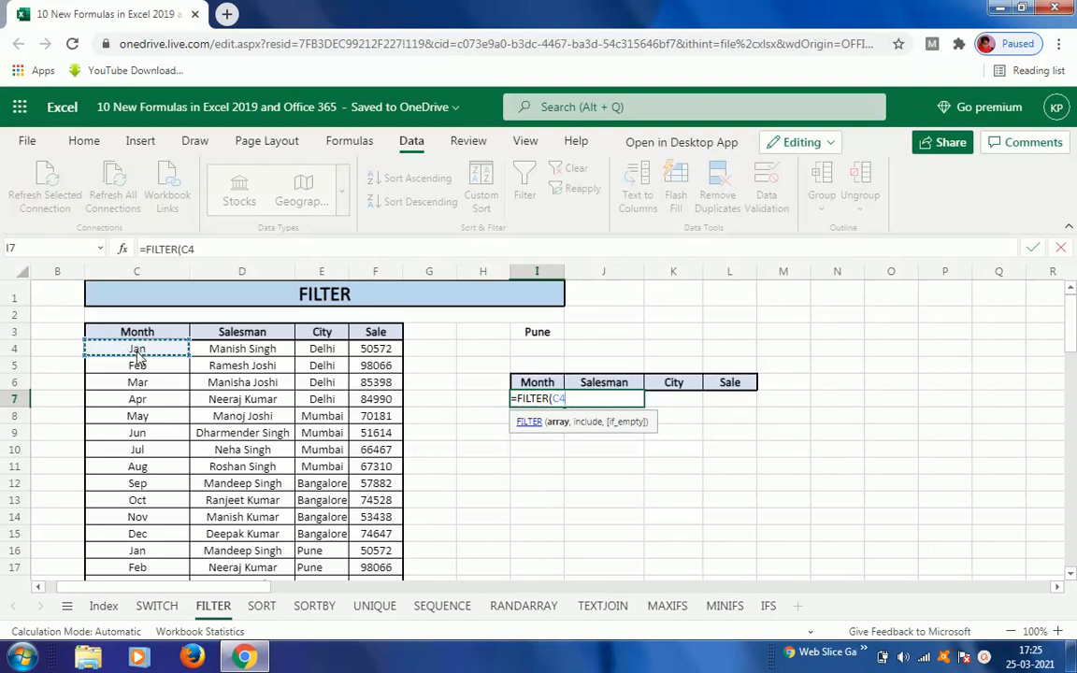
pyautogui.hotkey('shift', 'Right')
pyautogui.hotkey('shift', 'Right')
pyautogui.hotkey('shift', 'Right')
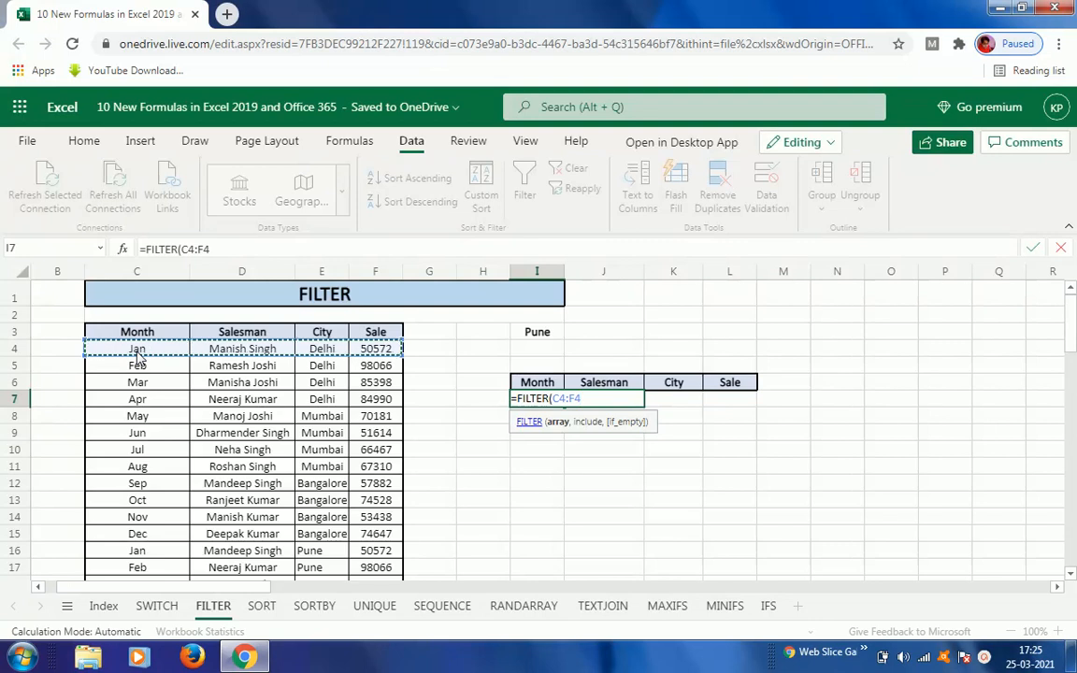
pyautogui.hotkey('ctrl', 'shift', 'Down')
pyautogui.write(',')
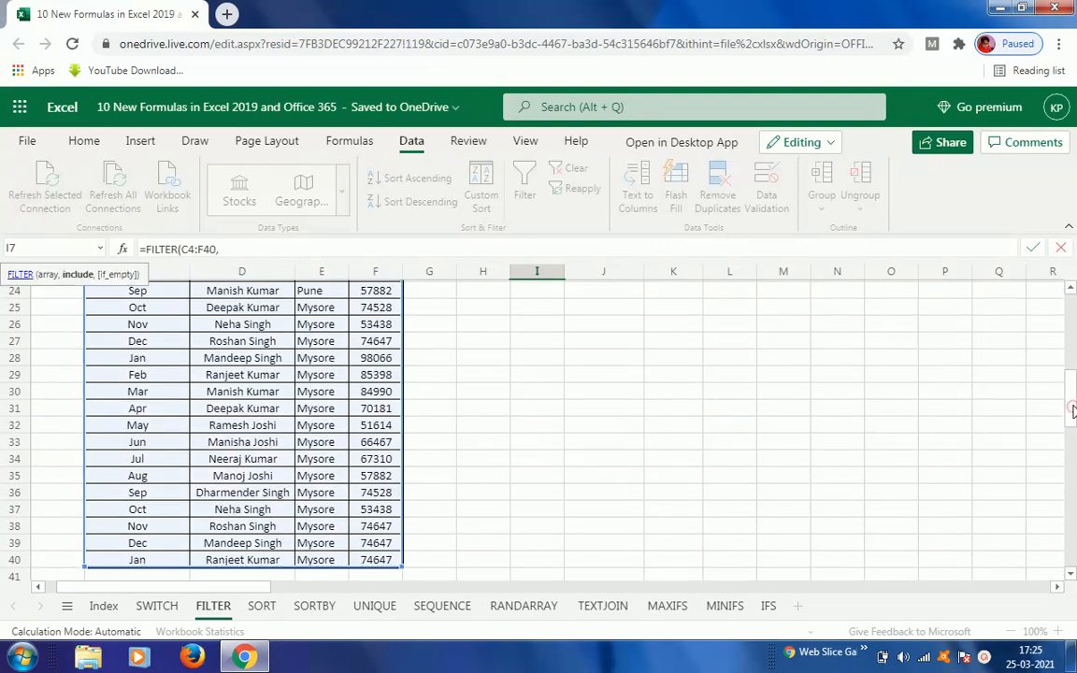
pyautogui.moveTo(1073, 410); pyautogui.dragTo(1073, 318)
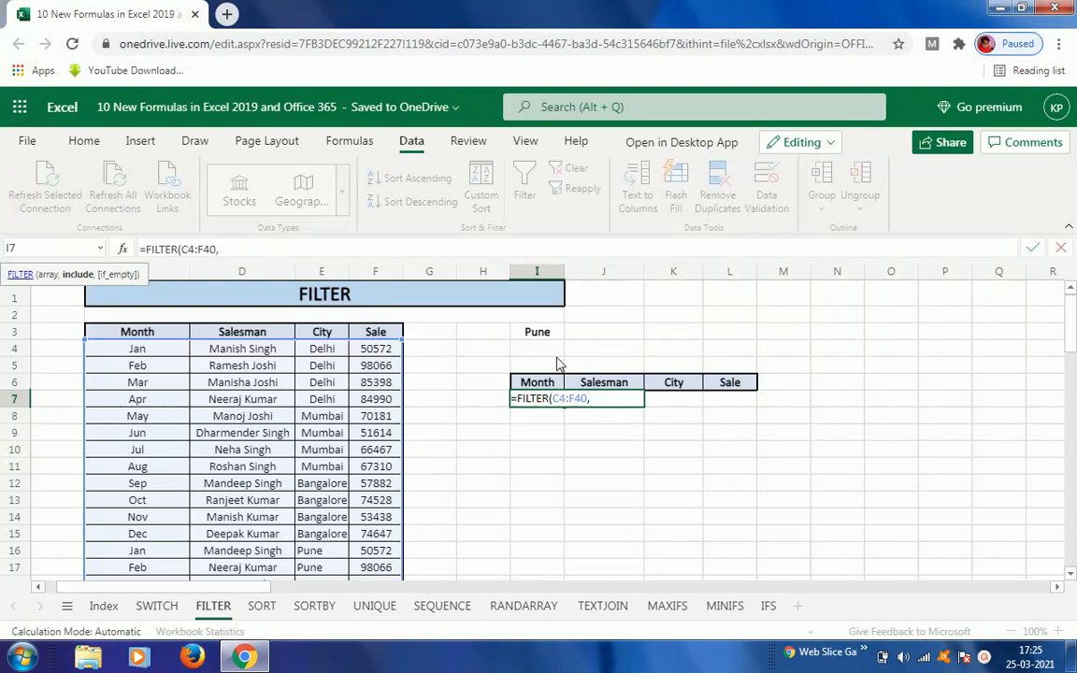
# Step: Complete the FILTER formula in I7 with the include condition E4:E40=I3 and enter it
pyautogui.click(327, 354)
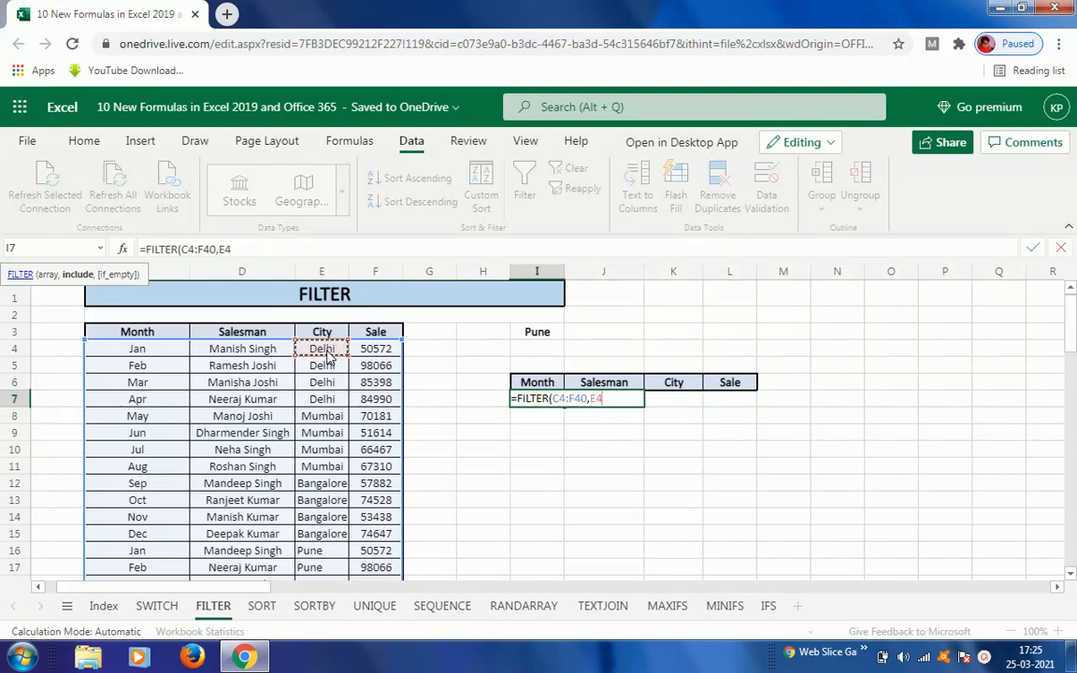
pyautogui.hotkey('ctrl', 'shift', 'Down')
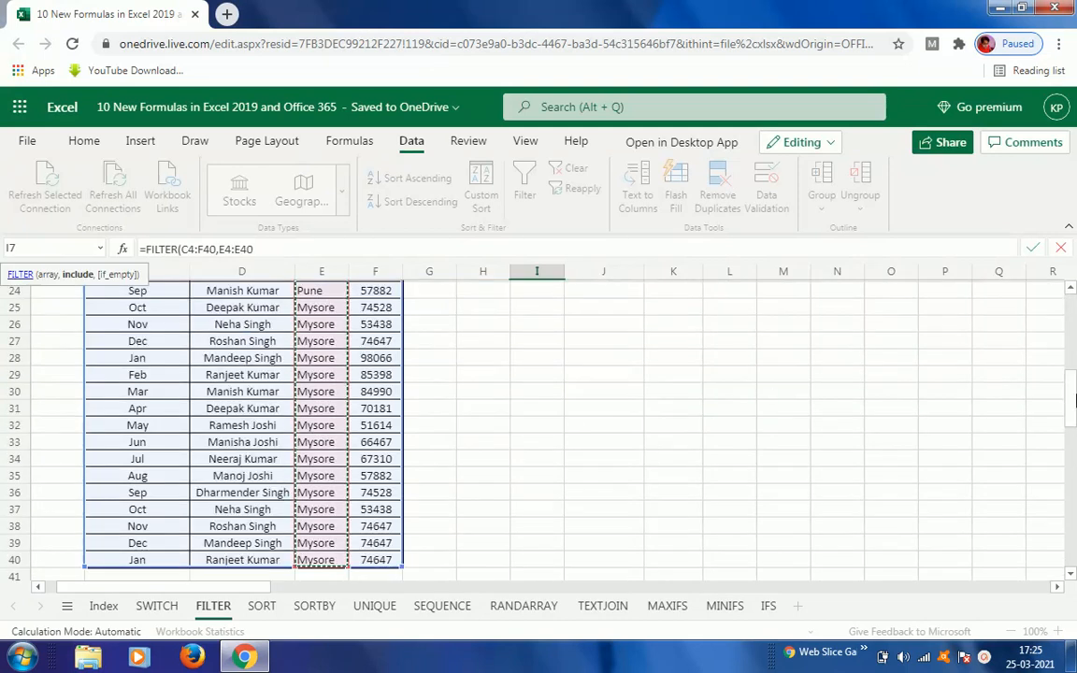
pyautogui.moveTo(1073, 400); pyautogui.dragTo(1073, 308)
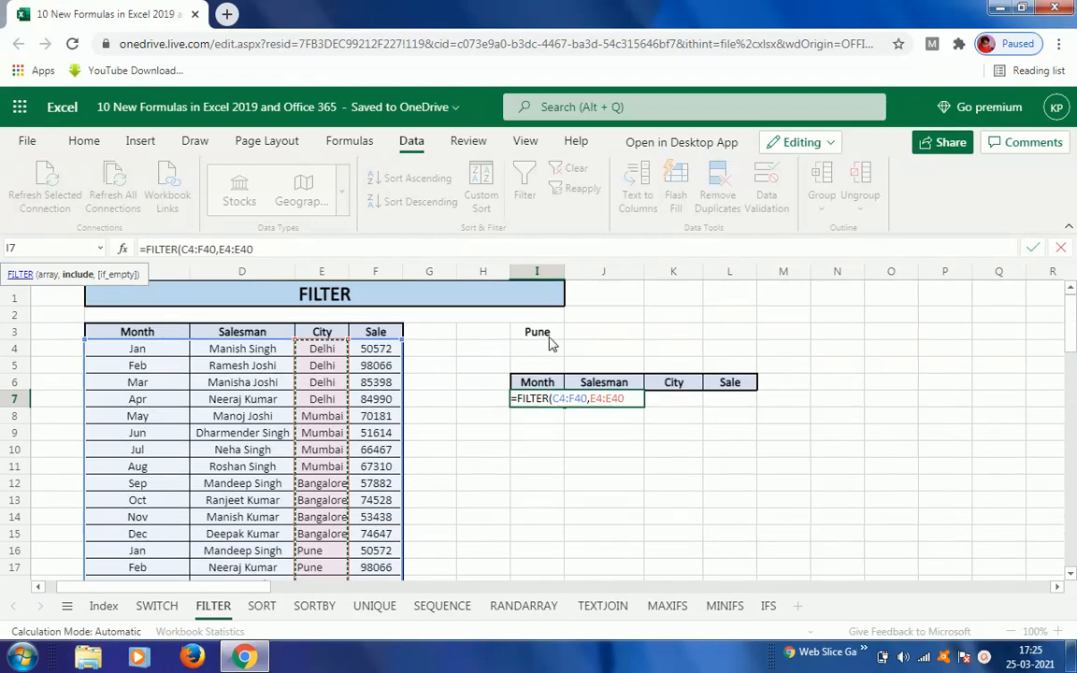
pyautogui.click(628, 399)
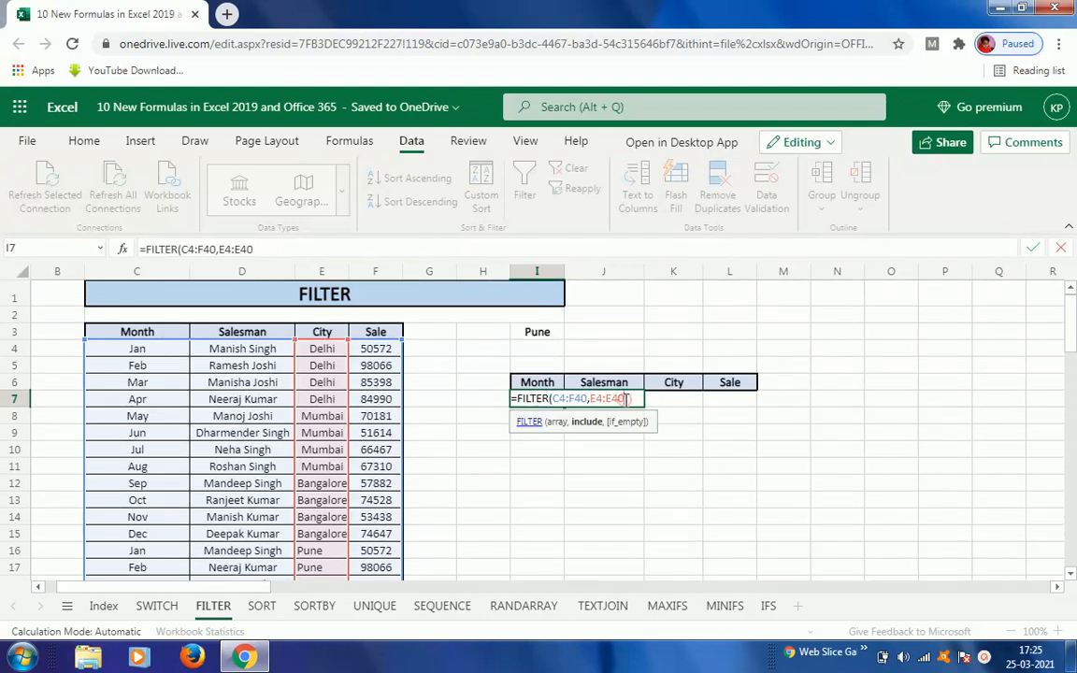
pyautogui.click(626, 399)
pyautogui.click(540, 338)
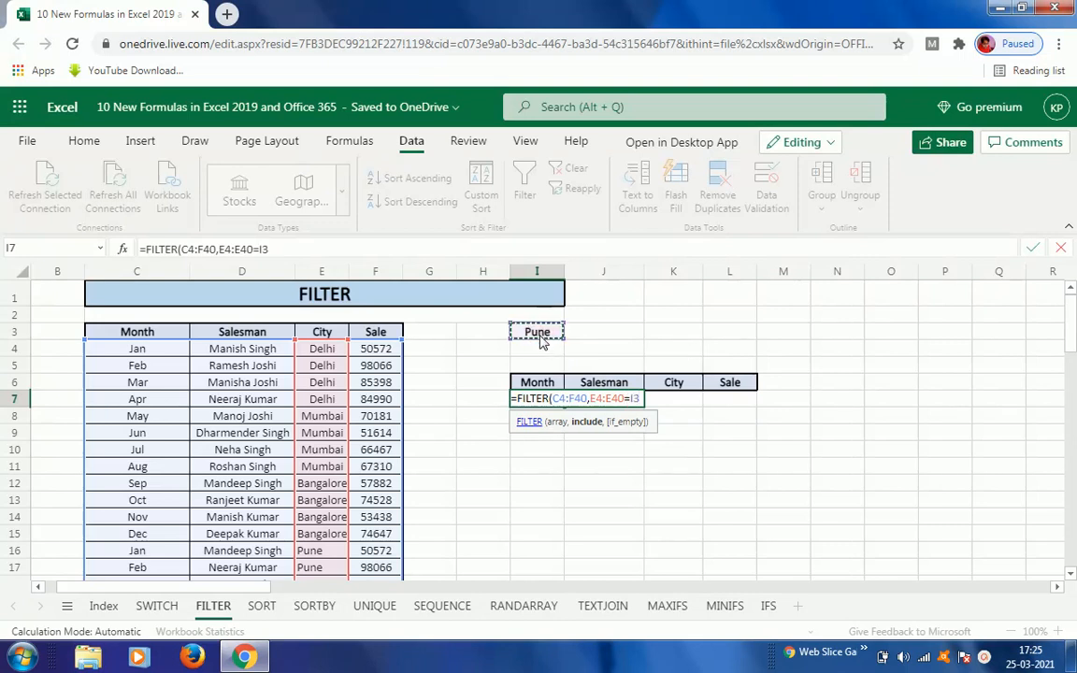
pyautogui.write(')')
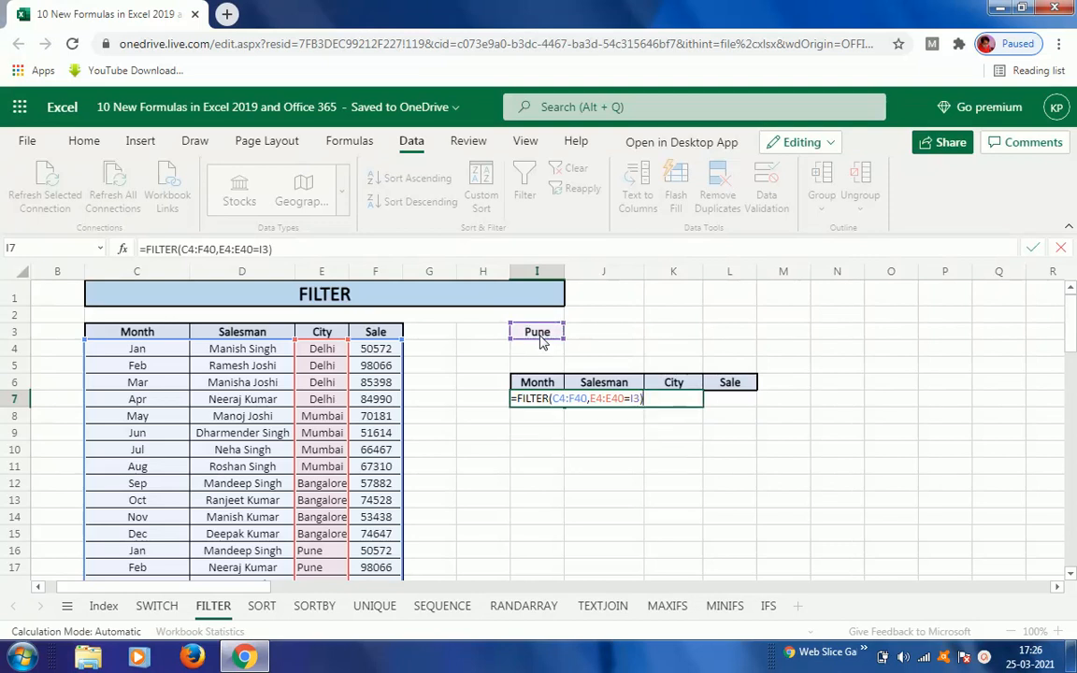
pyautogui.press('Return')
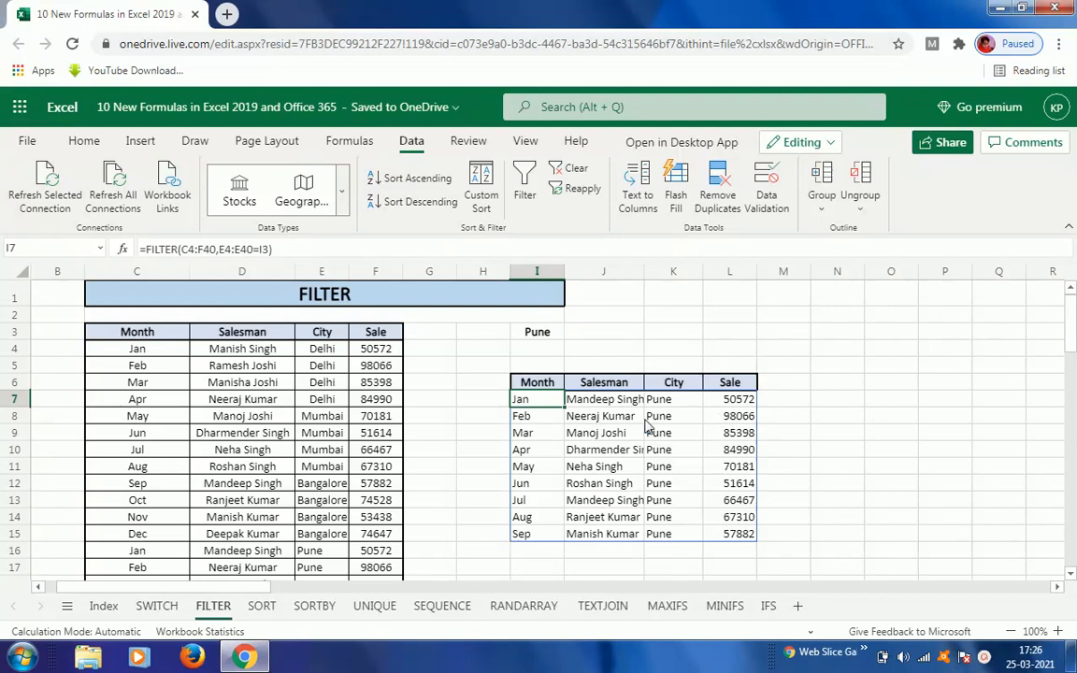
# Step: Change the criterion city in I3 to Delhi
pyautogui.click(536, 334)
pyautogui.write('De')
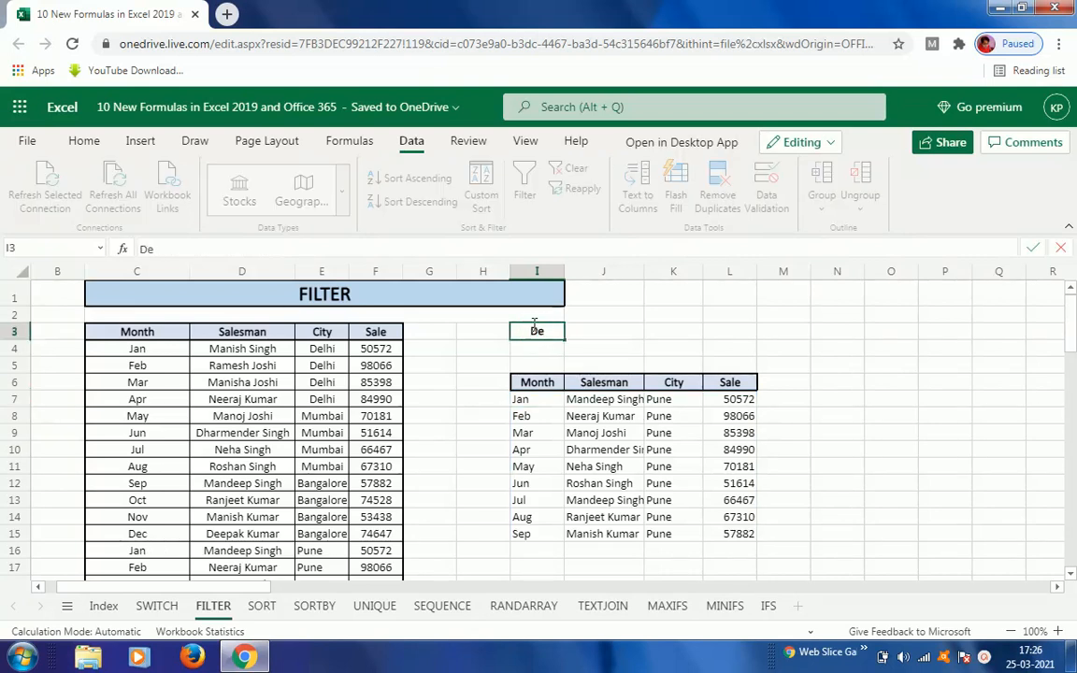
pyautogui.write('lhi')
pyautogui.press('Return')
# Step: Change the criterion city in I3 back to Pune
pyautogui.click(536, 332)
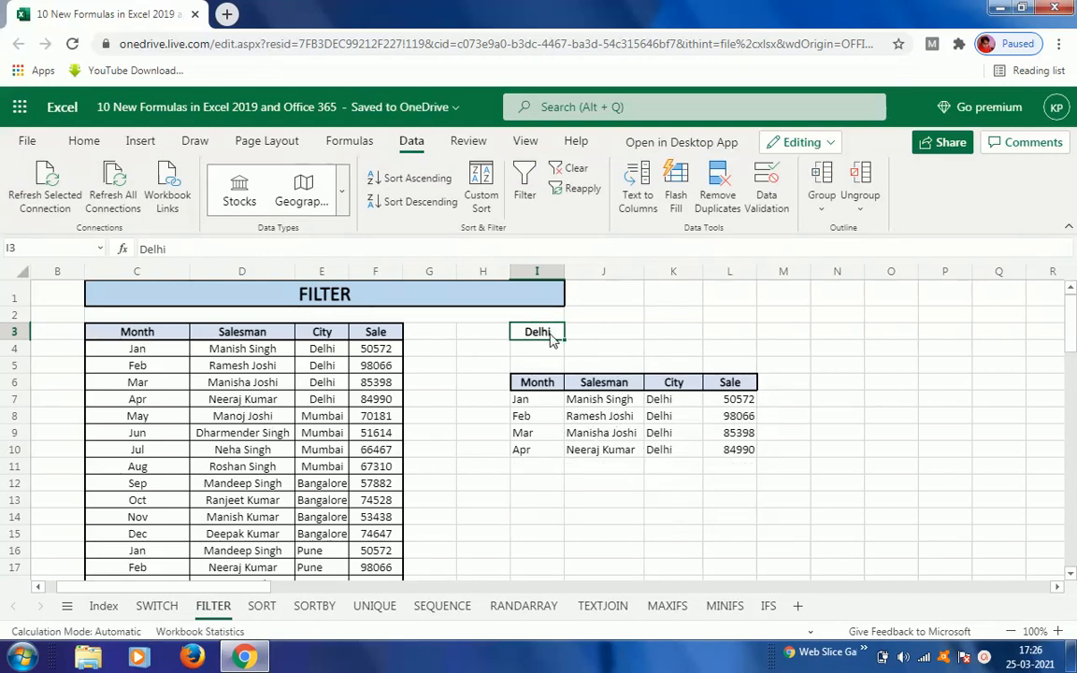
pyautogui.write('Pun')
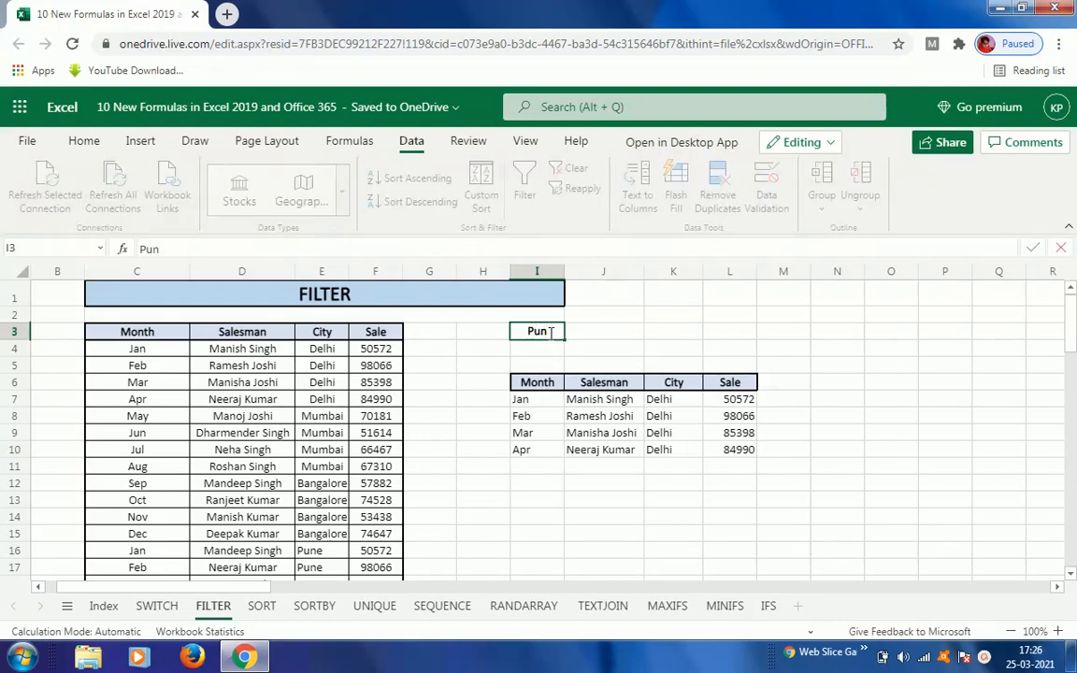
pyautogui.write('e')
pyautogui.press('Return')
pyautogui.click(551, 335)
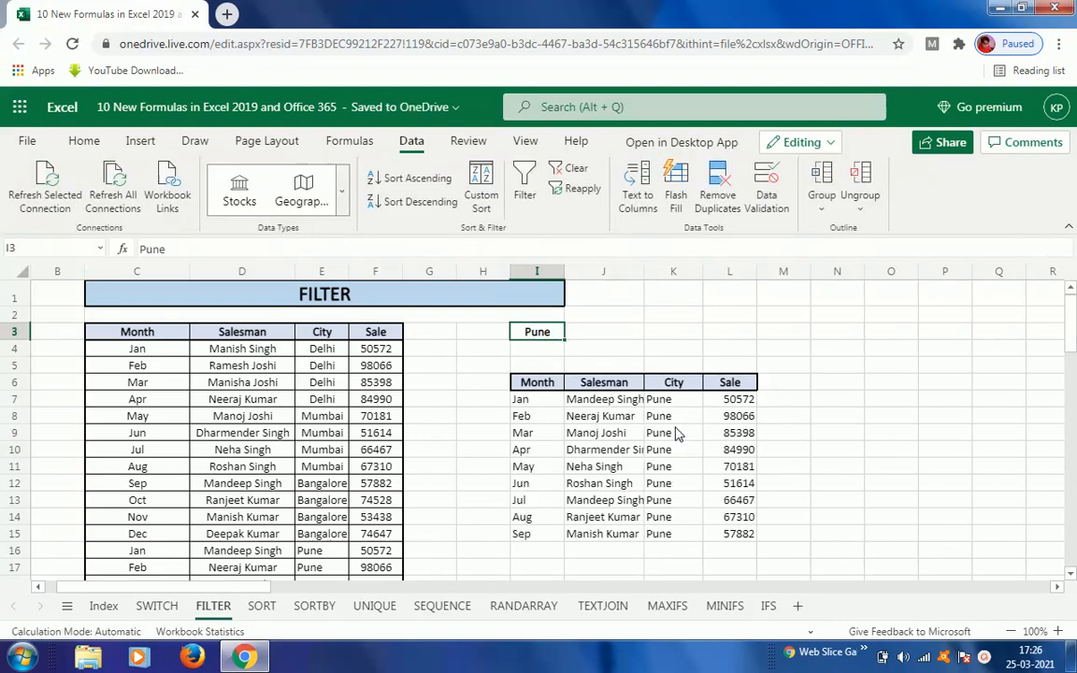
# Step: Examine the city names listed in the source table's City column
pyautogui.click(318, 418)
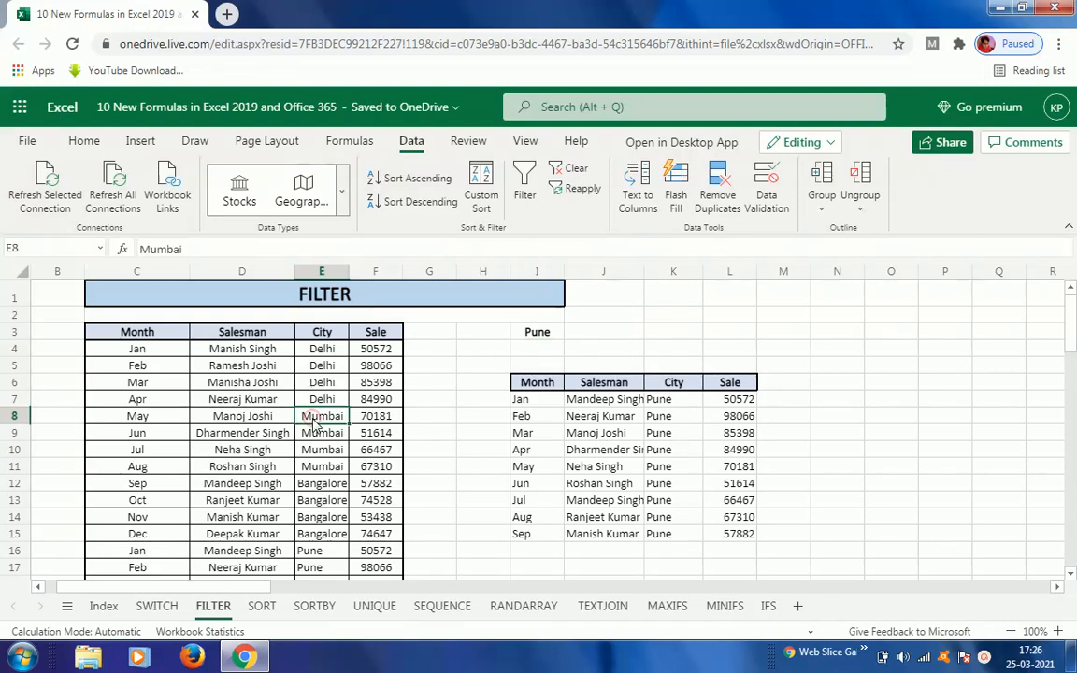
pyautogui.press('Down')
pyautogui.press('Down')
pyautogui.press('Down')
pyautogui.press('Down')
pyautogui.press('Down')
pyautogui.press('Down')
pyautogui.press('Down')
pyautogui.press('Down')
pyautogui.press('Down')
pyautogui.press('Down')
pyautogui.press('Down')
pyautogui.press('Down')
pyautogui.press('Down')
pyautogui.press('Down')
pyautogui.press('Down')
pyautogui.press('Down')
pyautogui.press('Down')
pyautogui.press('Down')
pyautogui.press('Down')
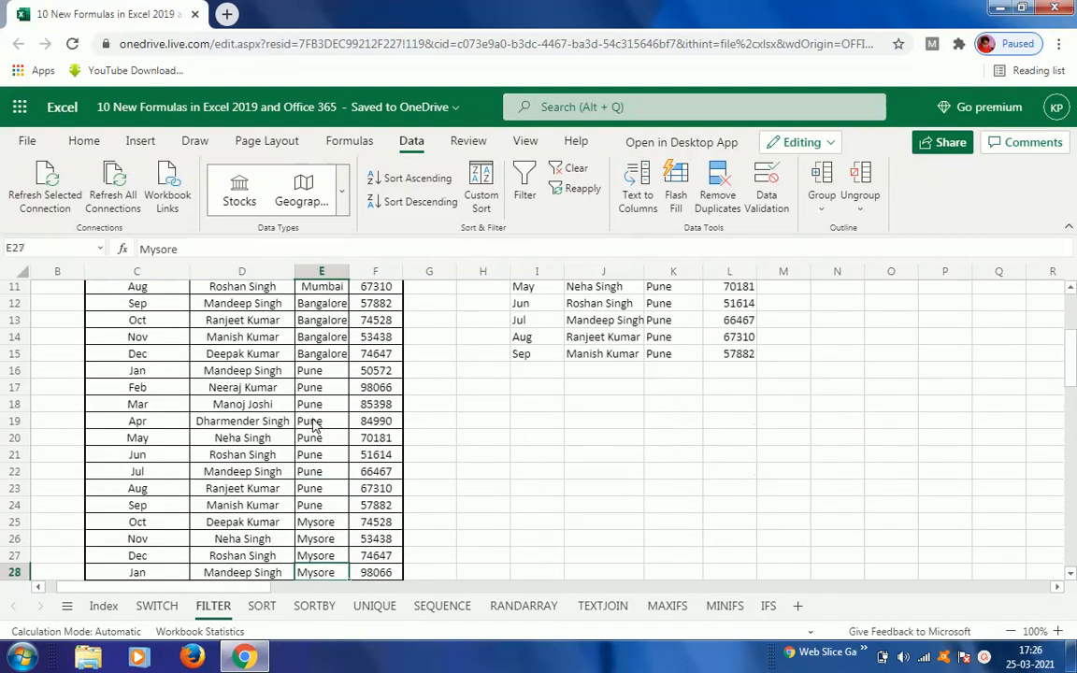
pyautogui.press('Up')
pyautogui.press('Up')
pyautogui.press('Up')
pyautogui.press('Up')
pyautogui.press('Up')
pyautogui.press('Up')
pyautogui.press('Up')
pyautogui.press('Up')
pyautogui.press('Up')
pyautogui.press('Up')
pyautogui.press('Up')
pyautogui.press('Up')
pyautogui.press('Up')
pyautogui.press('Up')
pyautogui.press('Up')
pyautogui.press('Up')
pyautogui.press('Up')
pyautogui.press('Up')
pyautogui.press('Up')
pyautogui.press('Up')
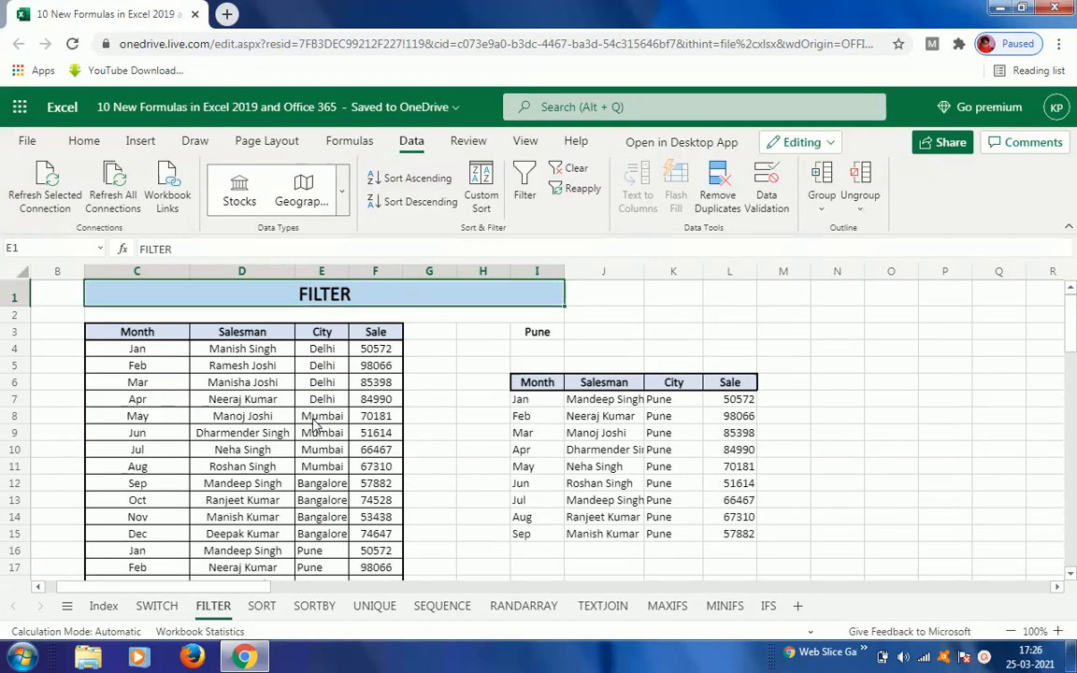
pyautogui.press('Down')
pyautogui.press('Down')
pyautogui.press('Down')
pyautogui.press('Down')
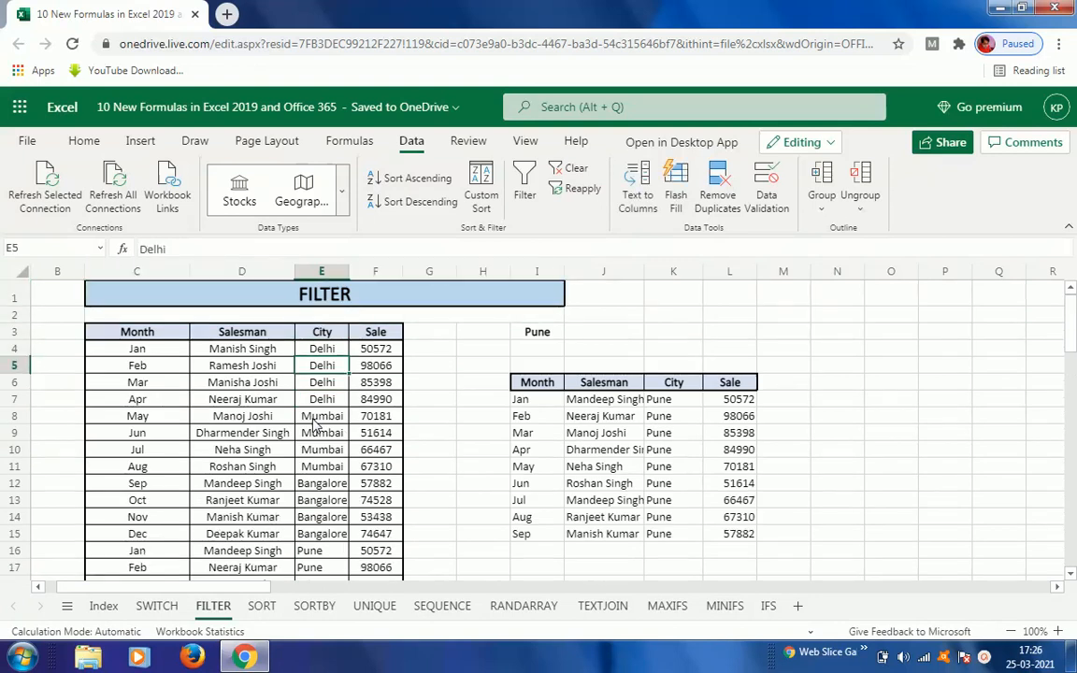
pyautogui.press('Up')
# Step: Change the criterion city in I3 to Bangalore
pyautogui.press('Right')
pyautogui.press('Right')
pyautogui.press('Right')
pyautogui.press('Right')
pyautogui.press('Up')
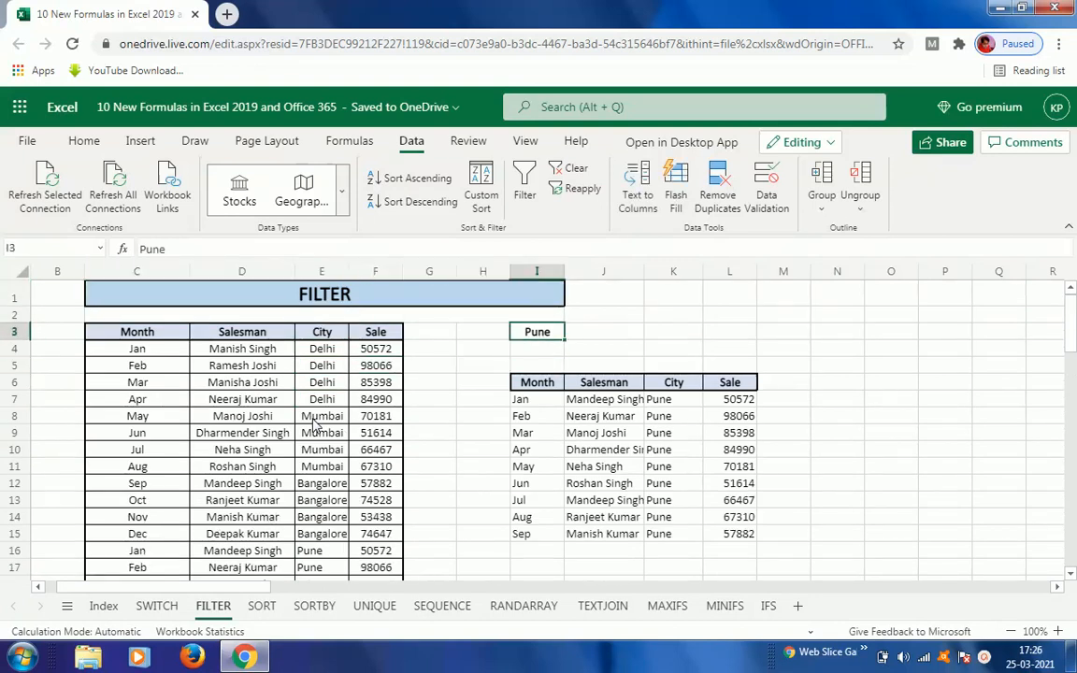
pyautogui.write('Banglo')
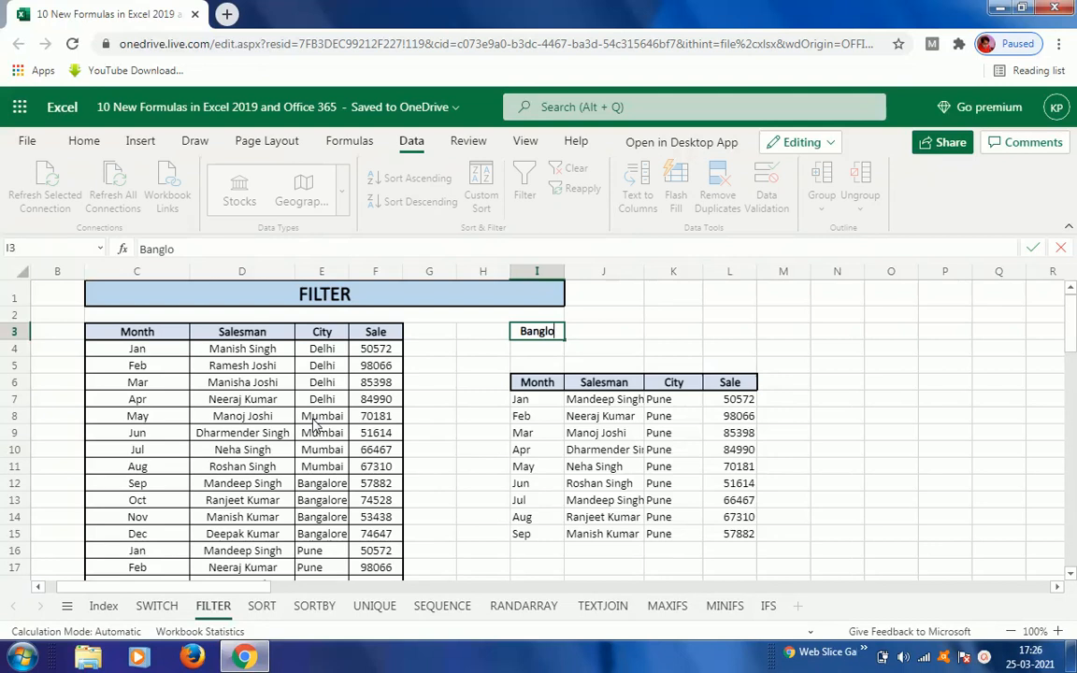
pyautogui.press('BackSpace')
pyautogui.press('BackSpace')
pyautogui.write('alore')
pyautogui.hotkey('ctrl', 'Return')
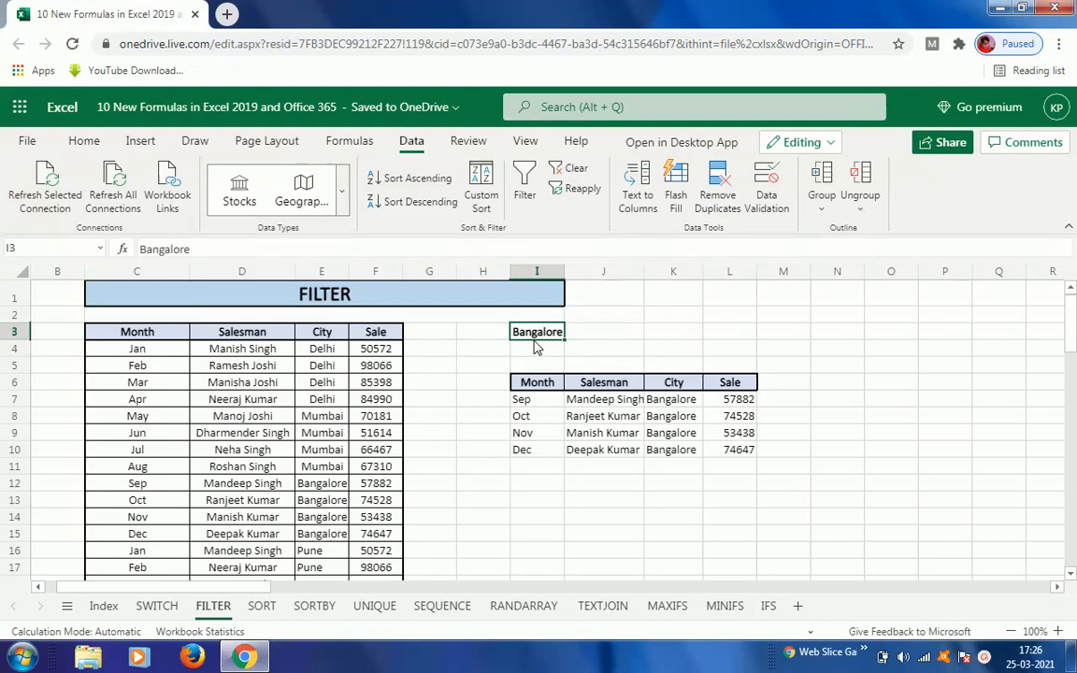
# Step: Enter UK as the criterion city in I3
pyautogui.write('U')
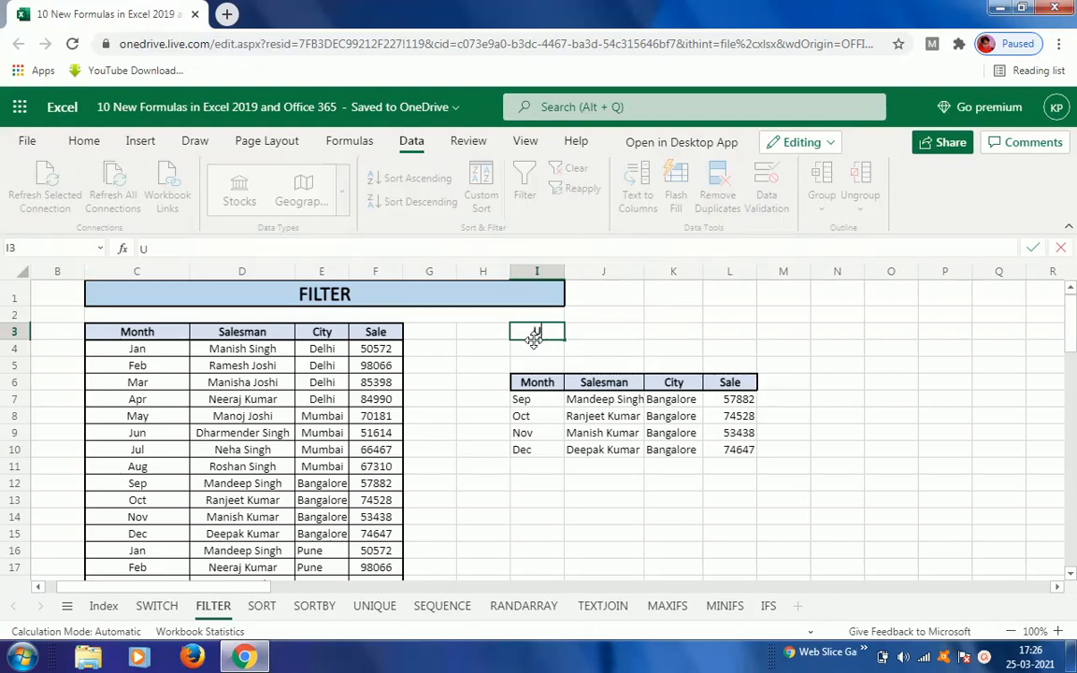
pyautogui.write('K')
pyautogui.hotkey('ctrl', 'Return')
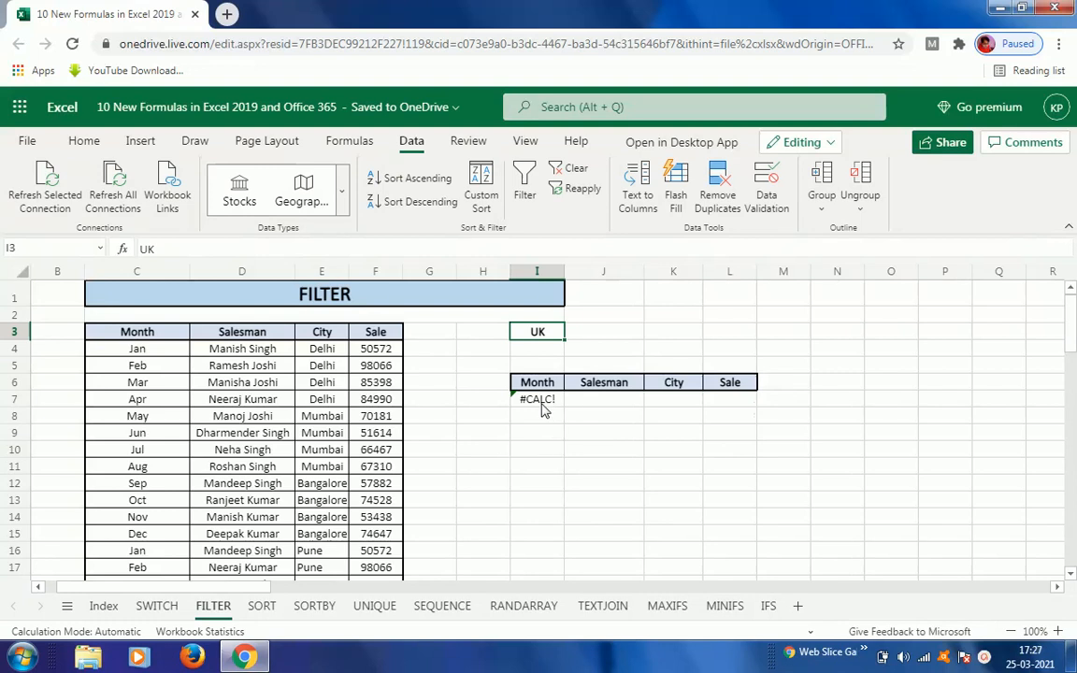
# Step: Scroll through the City column of the source table to review all its entries
pyautogui.click(339, 388)
pyautogui.press('Down')
pyautogui.press('Down')
pyautogui.press('Down')
pyautogui.press('Down')
pyautogui.press('Down')
pyautogui.press('Down')
pyautogui.press('Down')
pyautogui.press('Down')
pyautogui.press('Down')
pyautogui.press('Down')
pyautogui.press('Down')
pyautogui.press('Down')
pyautogui.press('Down')
pyautogui.press('Down')
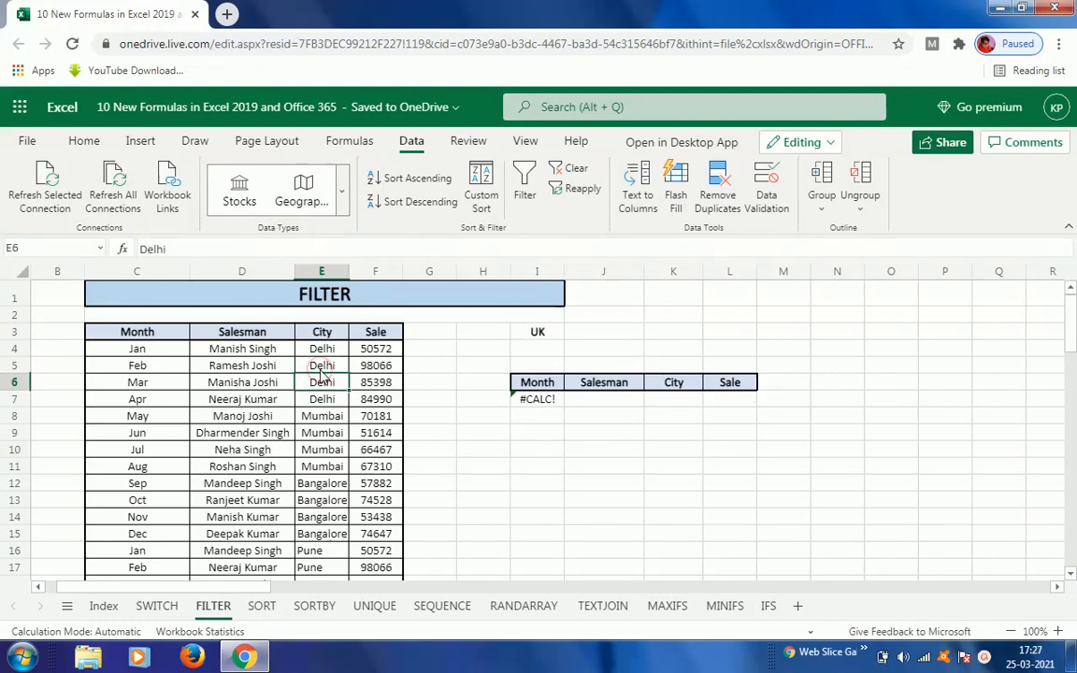
pyautogui.press('Down')
pyautogui.press('Down')
pyautogui.press('Down')
pyautogui.press('Down')
pyautogui.press('Down')
pyautogui.press('Down')
pyautogui.press('Down')
pyautogui.press('Down')
pyautogui.press('Down')
pyautogui.press('Down')
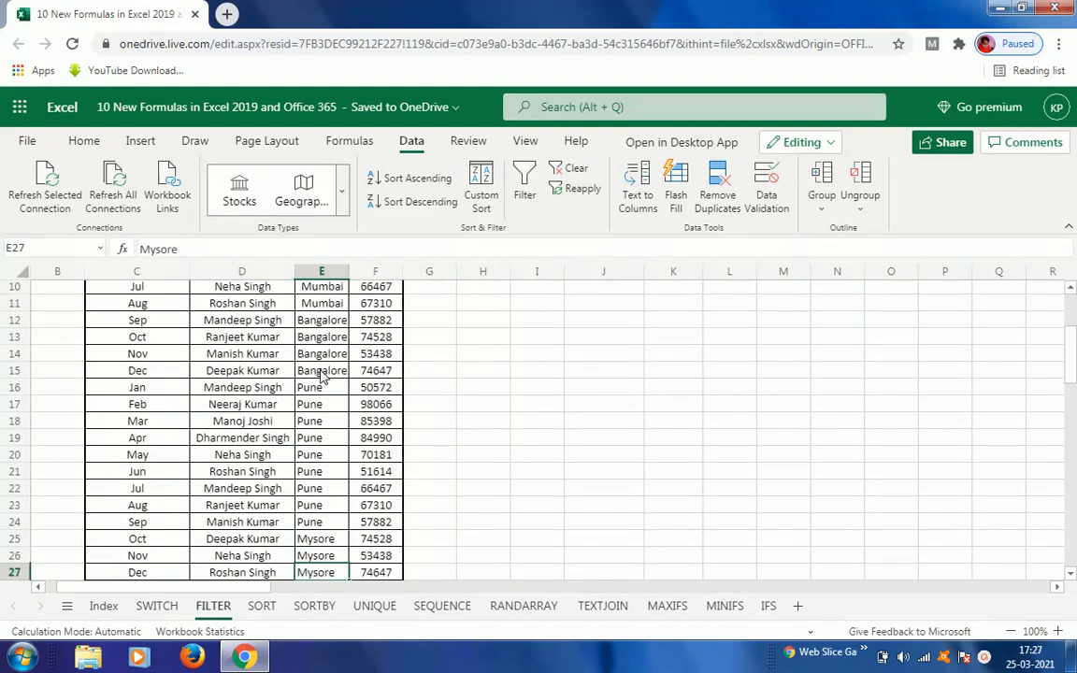
pyautogui.press('Down')
pyautogui.press('Down')
pyautogui.press('Down')
pyautogui.press('Down')
pyautogui.press('Down')
pyautogui.press('Down')
pyautogui.press('Down')
pyautogui.press('Down')
pyautogui.press('Down')
pyautogui.press('Down')
pyautogui.press('Down')
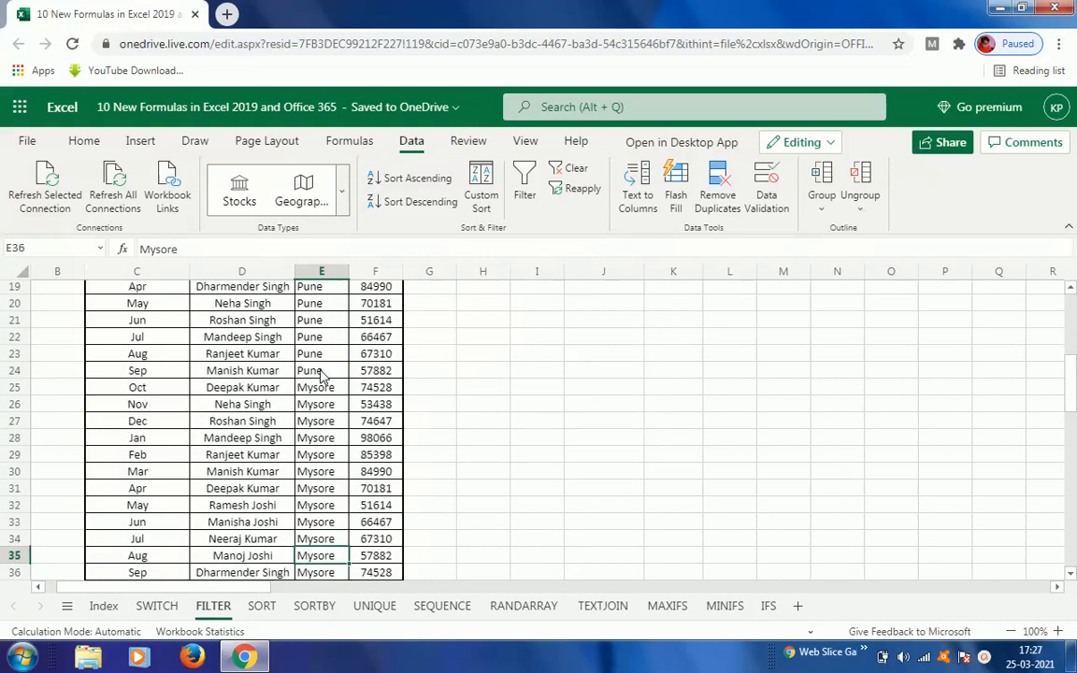
pyautogui.press('Down')
pyautogui.press('Down')
pyautogui.press('Down')
pyautogui.press('Down')
pyautogui.press('Down')
pyautogui.press('Down')
pyautogui.press('Down')
pyautogui.press('Down')
pyautogui.press('Down')
pyautogui.press('Down')
pyautogui.press('Up')
pyautogui.press('Up')
pyautogui.press('Up')
pyautogui.press('Up')
pyautogui.press('Up')
pyautogui.press('Up')
pyautogui.press('Up')
pyautogui.press('Up')
pyautogui.press('Up')
pyautogui.press('Up')
pyautogui.press('Up')
pyautogui.press('Up')
pyautogui.press('Up')
pyautogui.press('Up')
pyautogui.press('Up')
pyautogui.press('Up')
pyautogui.press('Up')
pyautogui.press('Up')
pyautogui.press('Up')
pyautogui.press('Up')
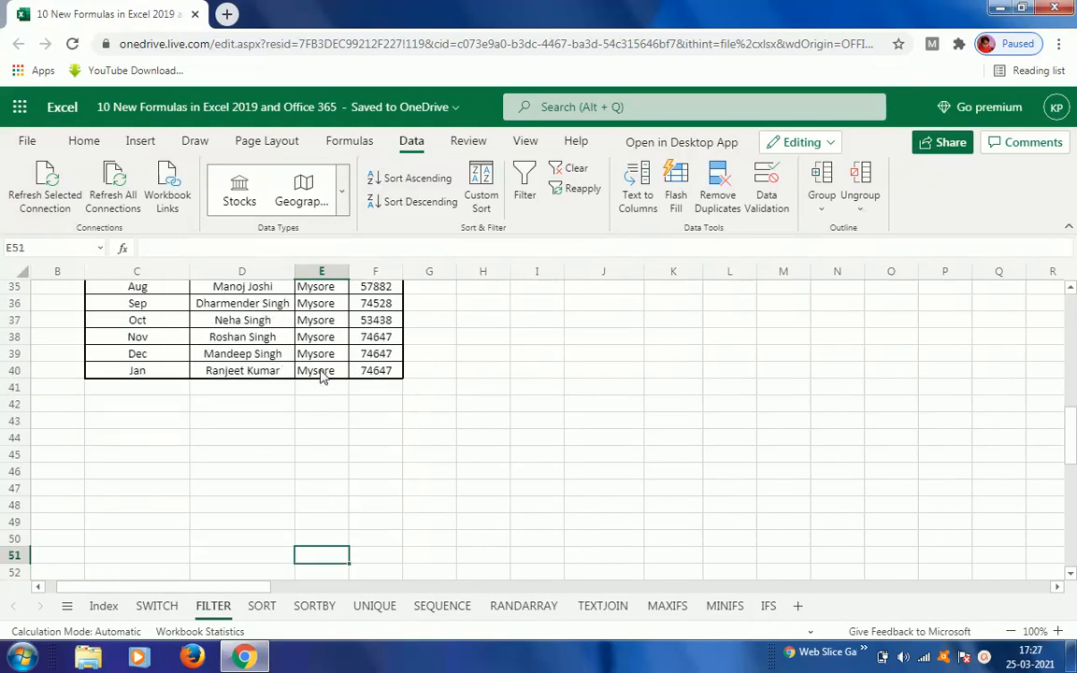
pyautogui.press('Up')
pyautogui.press('Up')
pyautogui.press('Up')
pyautogui.press('Up')
pyautogui.press('Up')
pyautogui.press('Up')
pyautogui.press('Up')
pyautogui.press('Up')
pyautogui.press('Up')
pyautogui.press('Up')
pyautogui.press('Up')
pyautogui.press('Up')
pyautogui.press('Up')
pyautogui.press('Up')
pyautogui.press('Up')
pyautogui.press('Up')
pyautogui.press('Up')
pyautogui.press('Up')
pyautogui.press('Up')
pyautogui.press('Up')
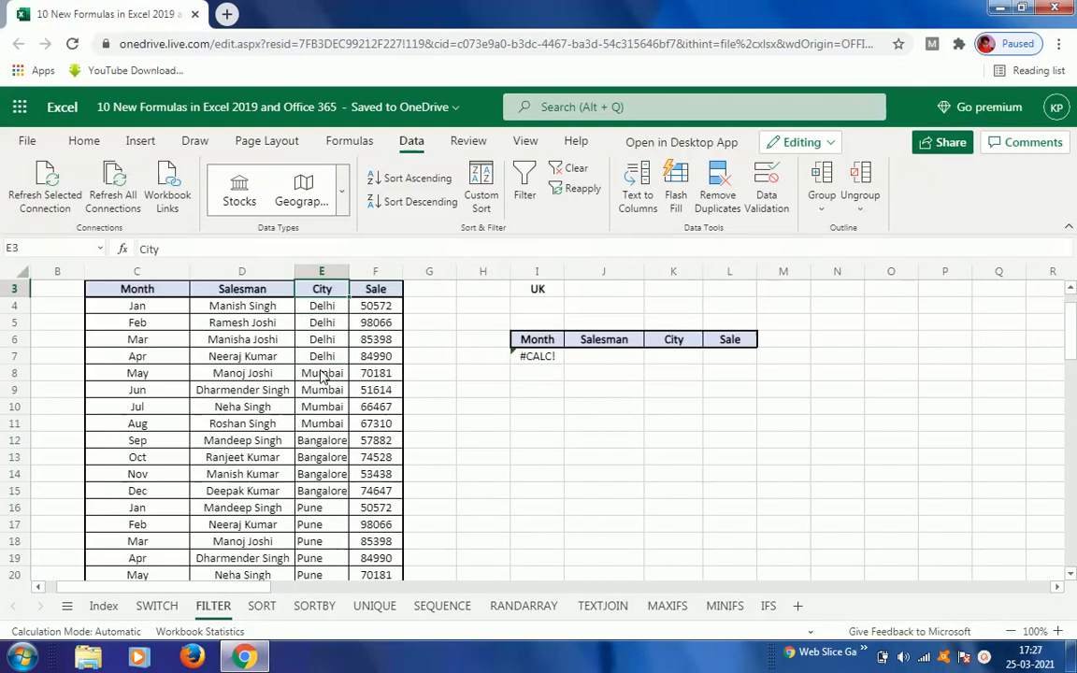
pyautogui.press('Up')
pyautogui.press('Down')
pyautogui.press('Down')
# Step: Change the criterion city in I3 to Mysore
pyautogui.press('Right')
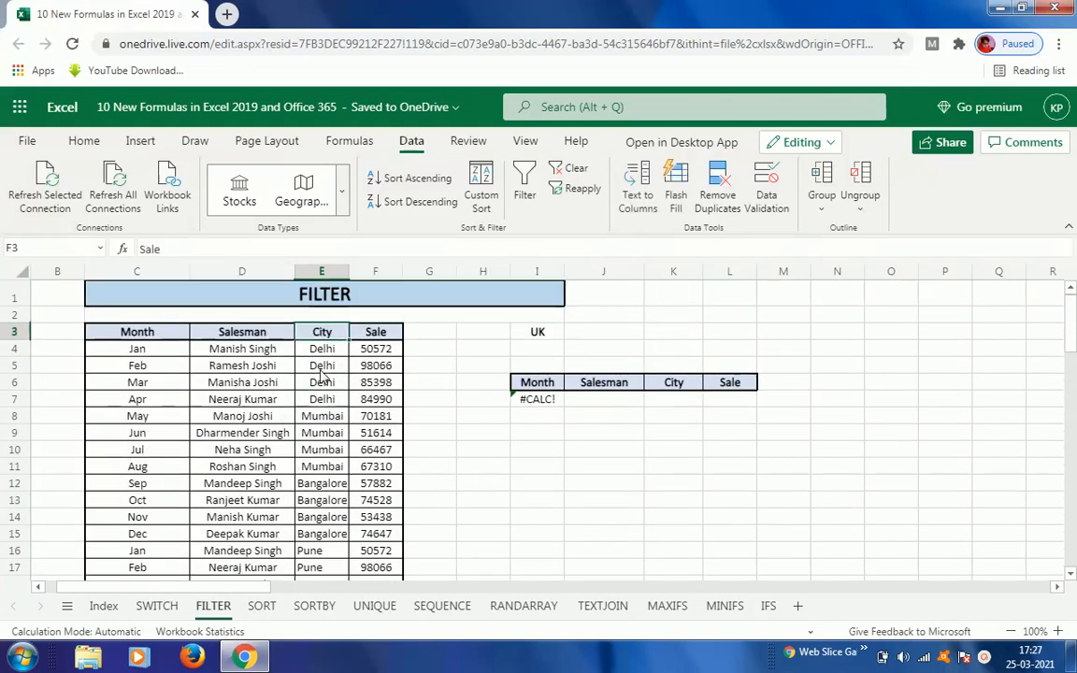
pyautogui.press('Right')
pyautogui.press('Right')
pyautogui.press('Right')
pyautogui.write('Mysore')
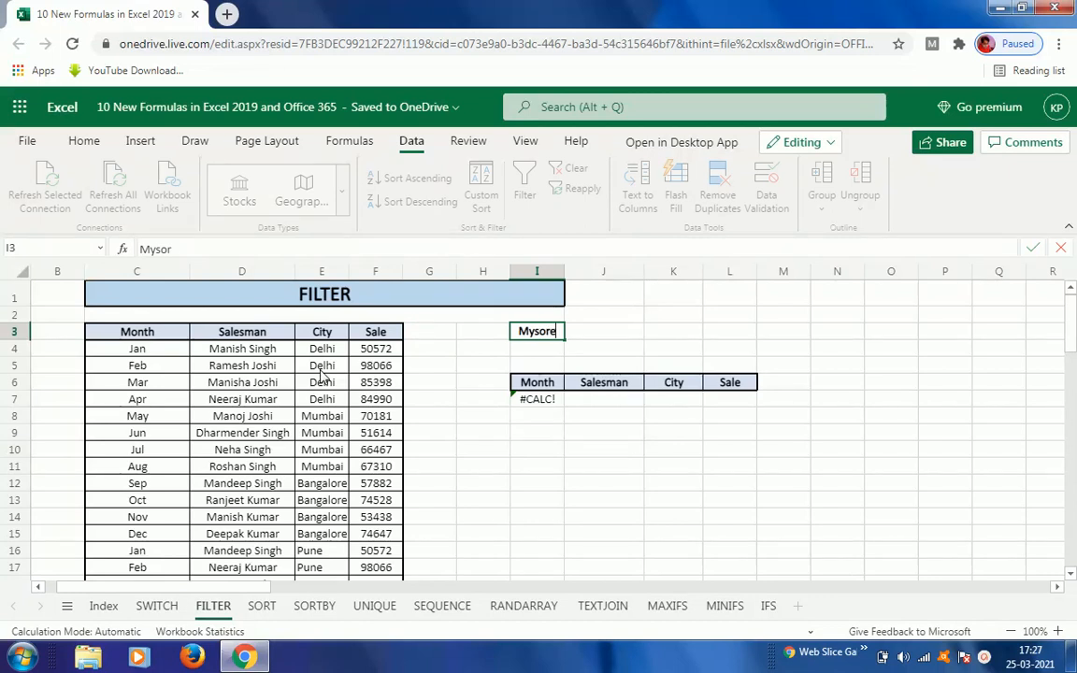
pyautogui.press('Return')
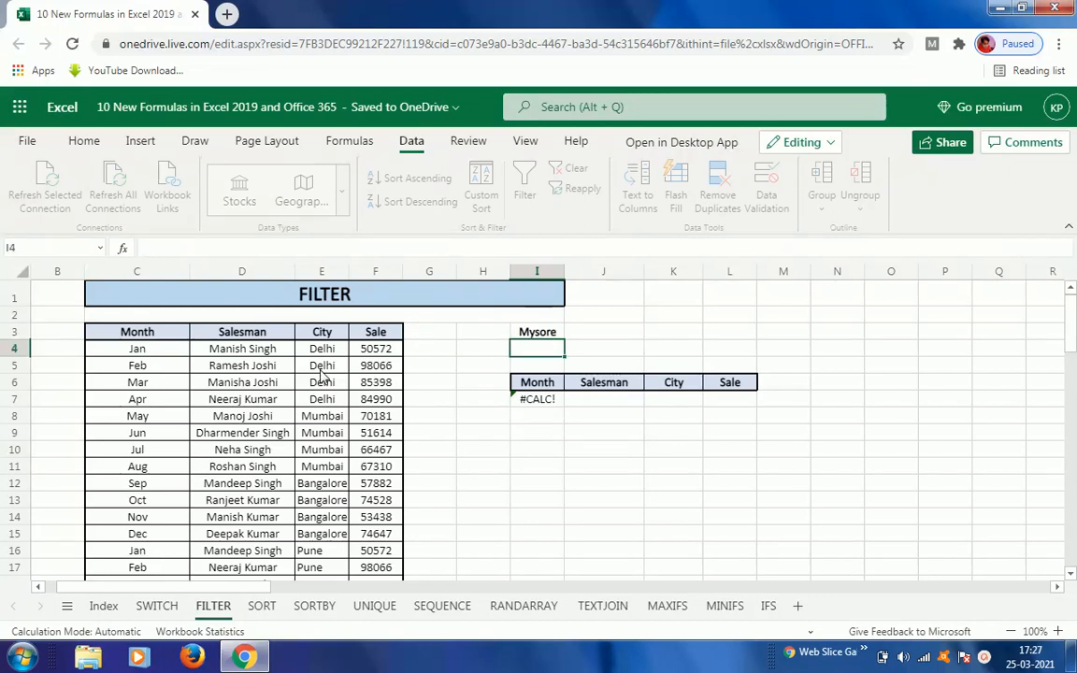
pyautogui.press('Up')
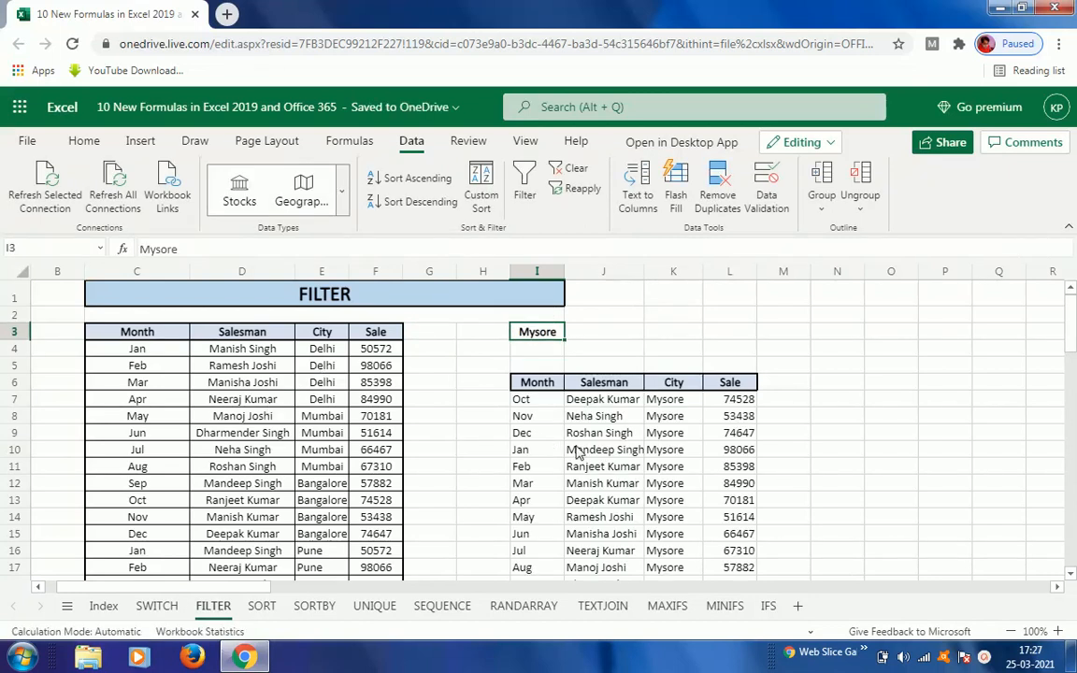
# Step: Review the filtered Mysore records returned below the result headers
pyautogui.click(665, 419)
pyautogui.press('Down')
pyautogui.press('Down')
pyautogui.press('Down')
pyautogui.press('Down')
pyautogui.press('Down')
pyautogui.press('Down')
pyautogui.press('Down')
pyautogui.press('Down')
pyautogui.press('Down')
pyautogui.press('Down')
pyautogui.press('Down')
pyautogui.press('Down')
pyautogui.press('Down')
pyautogui.press('Down')
pyautogui.press('Down')
pyautogui.press('Down')
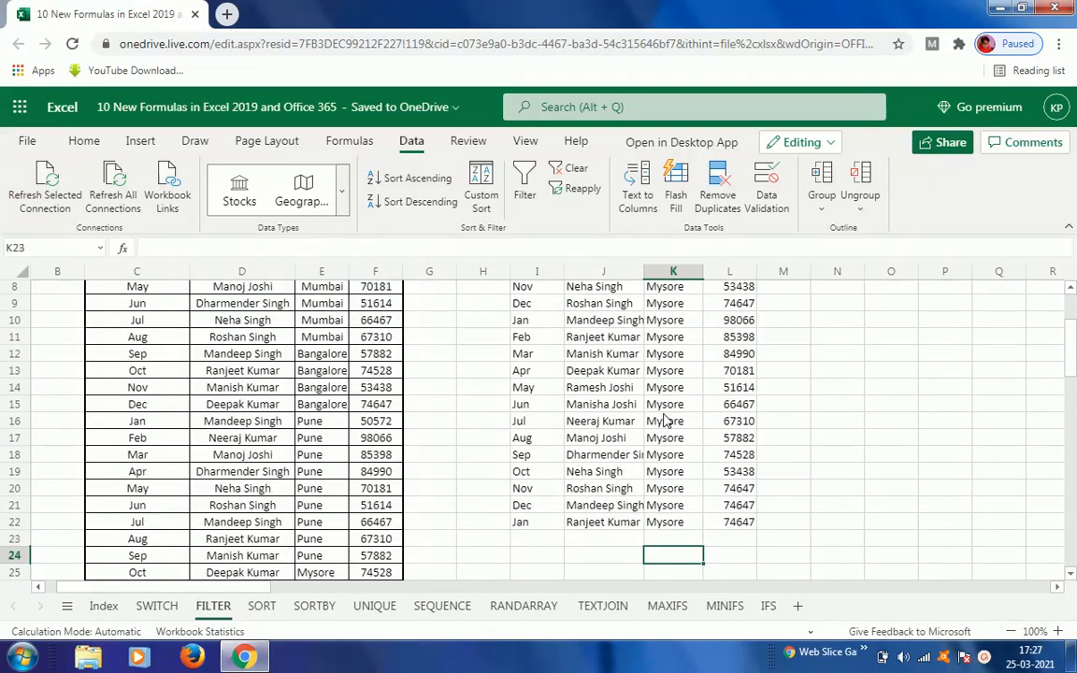
pyautogui.press('Up')
pyautogui.press('Up')
pyautogui.press('Up')
pyautogui.press('Up')
pyautogui.press('Up')
pyautogui.press('Up')
pyautogui.press('Up')
pyautogui.press('Up')
pyautogui.press('Up')
pyautogui.press('Up')
pyautogui.press('Up')
pyautogui.press('Up')
pyautogui.press('Up')
pyautogui.press('Up')
pyautogui.press('Up')
pyautogui.press('Up')
pyautogui.press('Up')
pyautogui.press('Up')
pyautogui.press('Up')
pyautogui.press('Up')
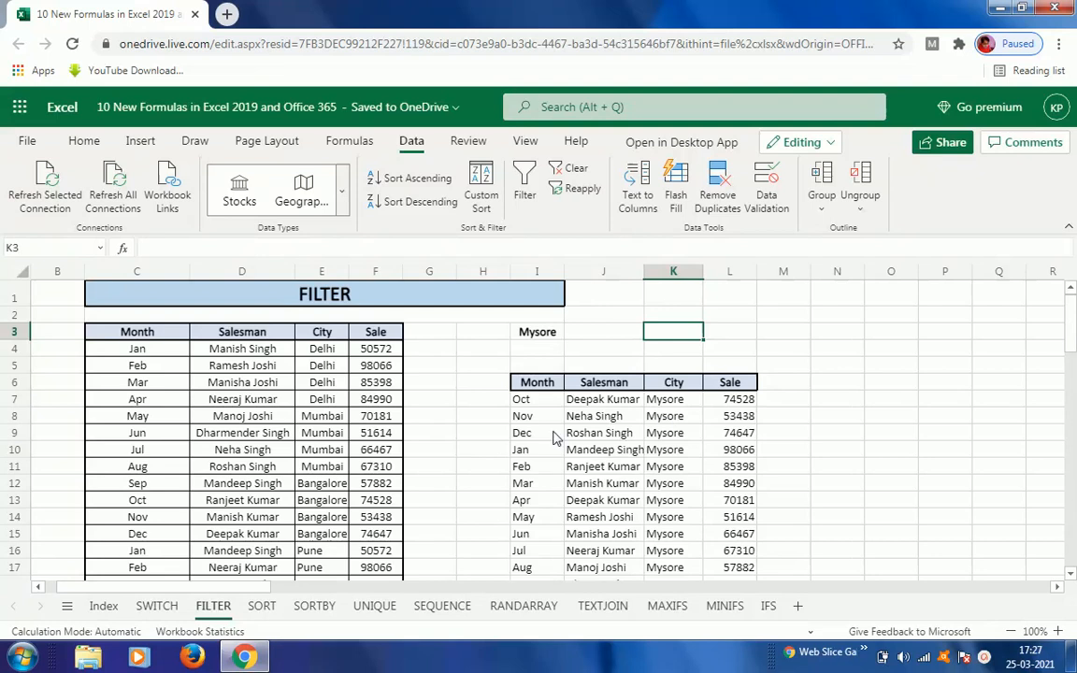
# Step: Open the SORT sheet and select the source table C3:E40 to examine it
pyautogui.click(262, 608)
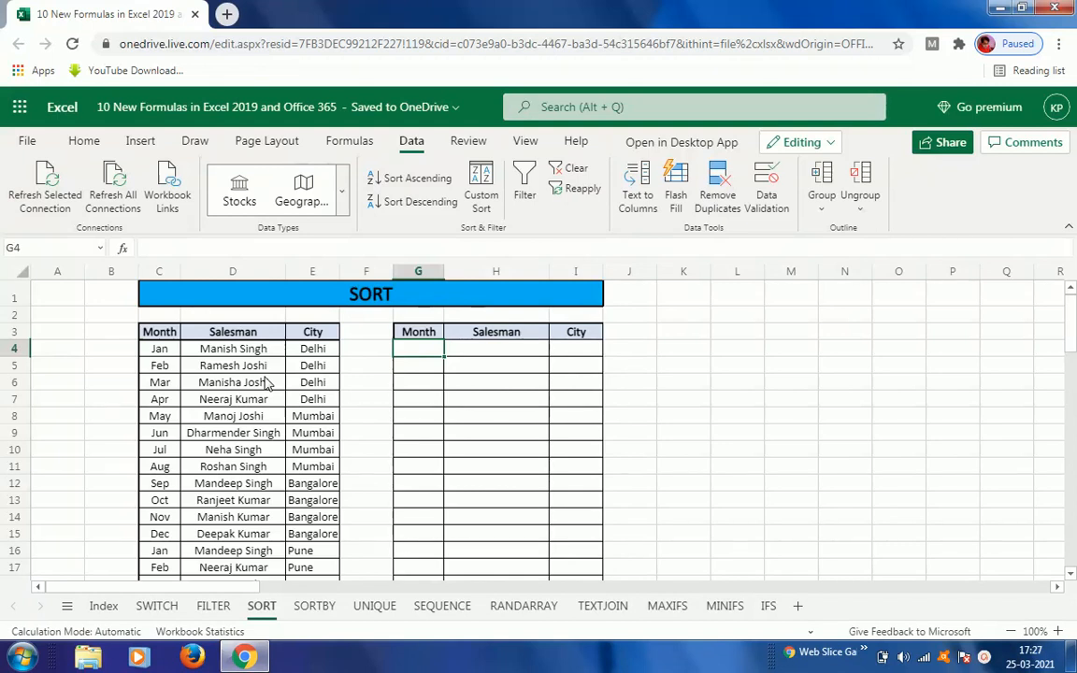
pyautogui.click(160, 334)
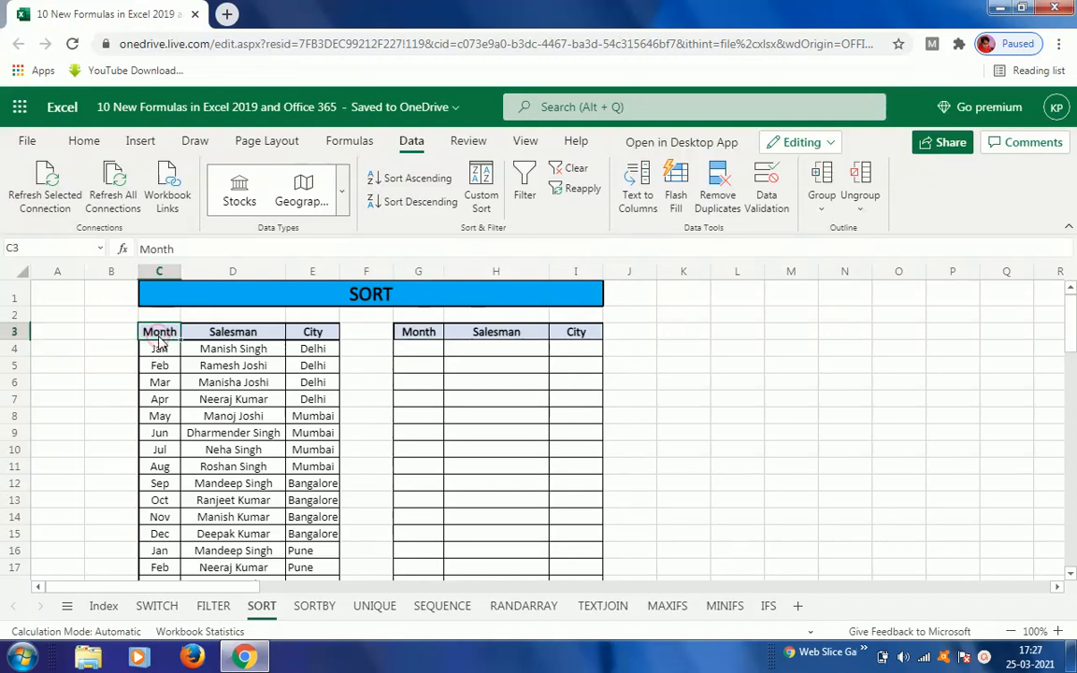
pyautogui.hotkey('shift', 'Right')
pyautogui.hotkey('shift', 'Right')
pyautogui.hotkey('ctrl', 'shift', 'Down')
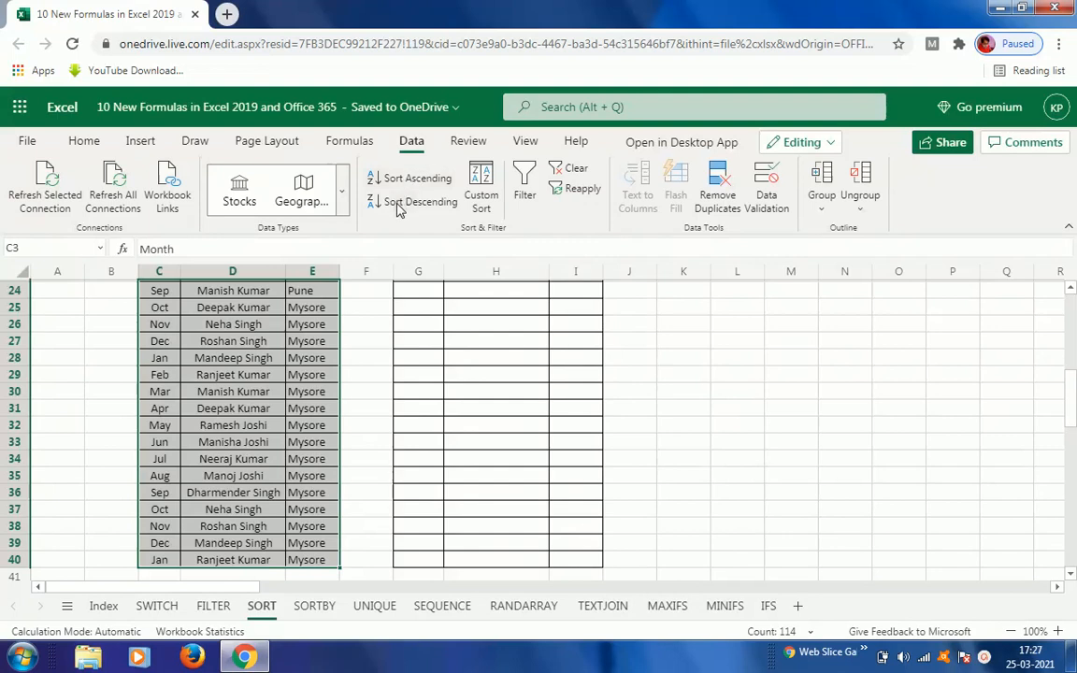
pyautogui.click(430, 391)
pyautogui.hotkey('ctrl', 'Up')
pyautogui.press('Up')
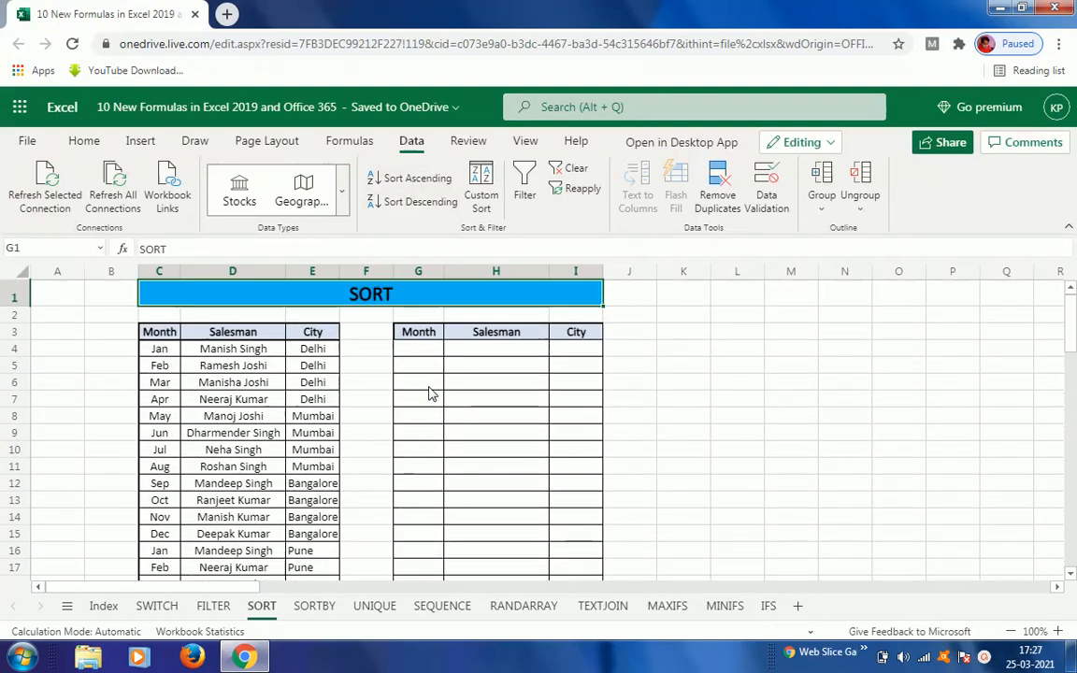
# Step: Start a SORT formula in G4 that uses the source table range C4:E40 as its array
pyautogui.press('Down')
pyautogui.press('Down')
pyautogui.press('Down')
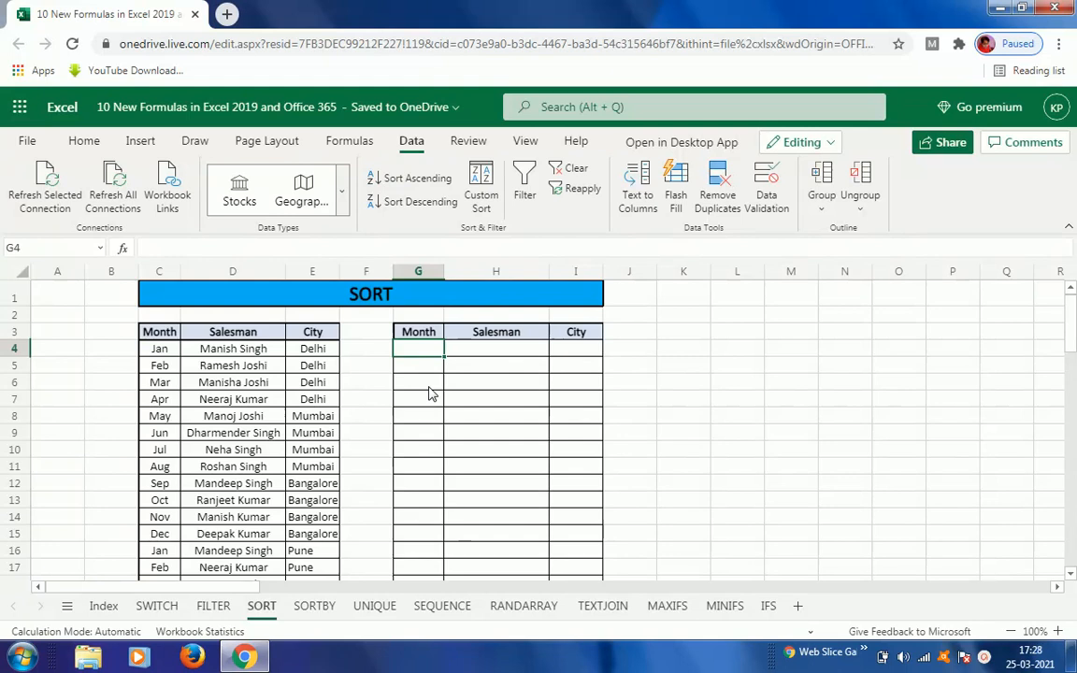
pyautogui.write('=sort')
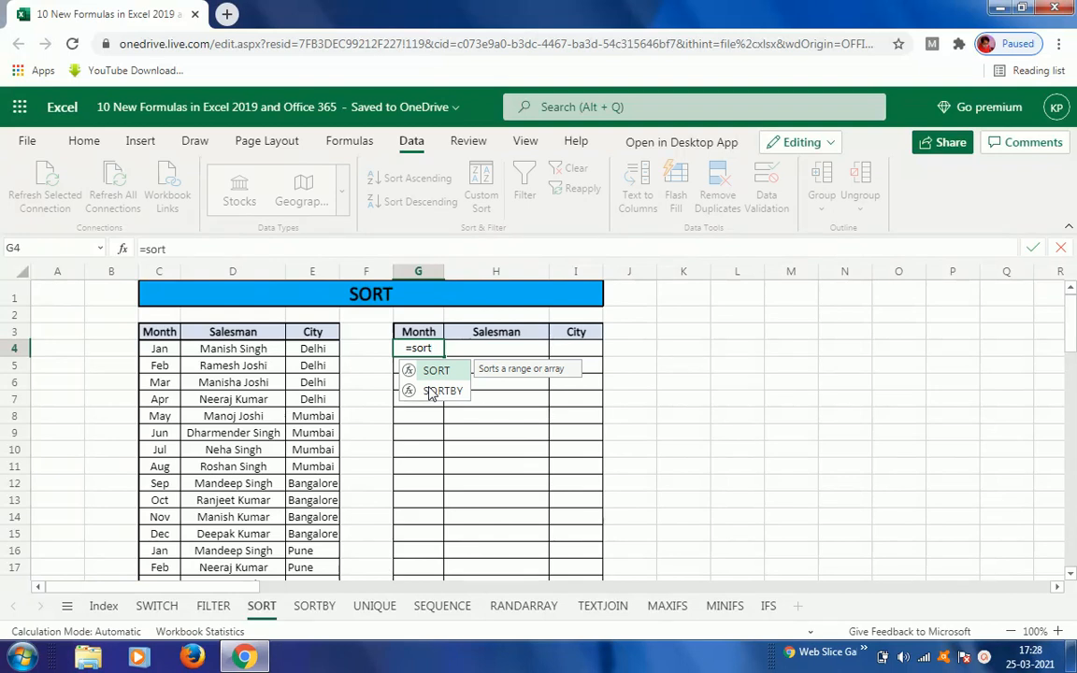
pyautogui.press('Tab')
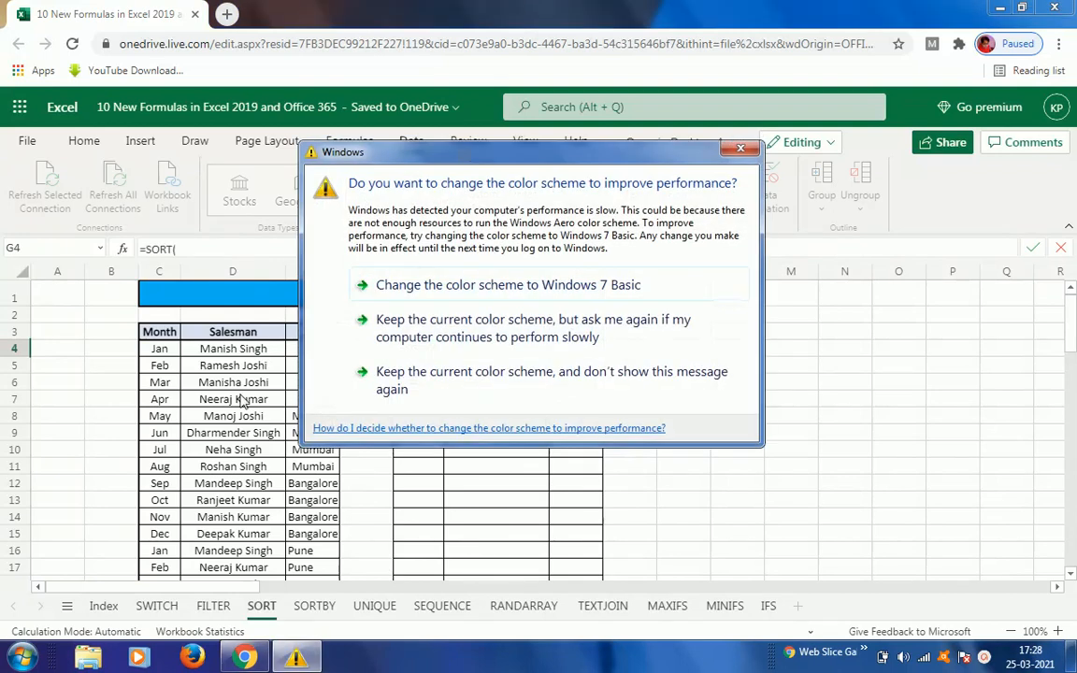
pyautogui.click(404, 320)
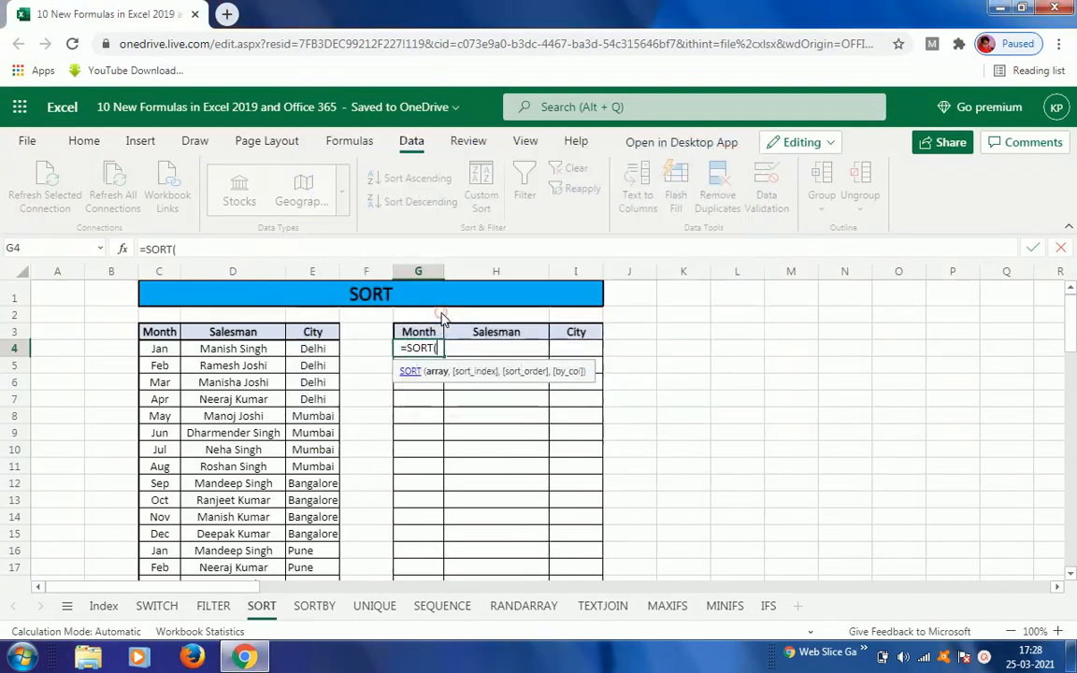
pyautogui.click(159, 353)
pyautogui.hotkey('shift', 'Right')
pyautogui.hotkey('shift', 'Right')
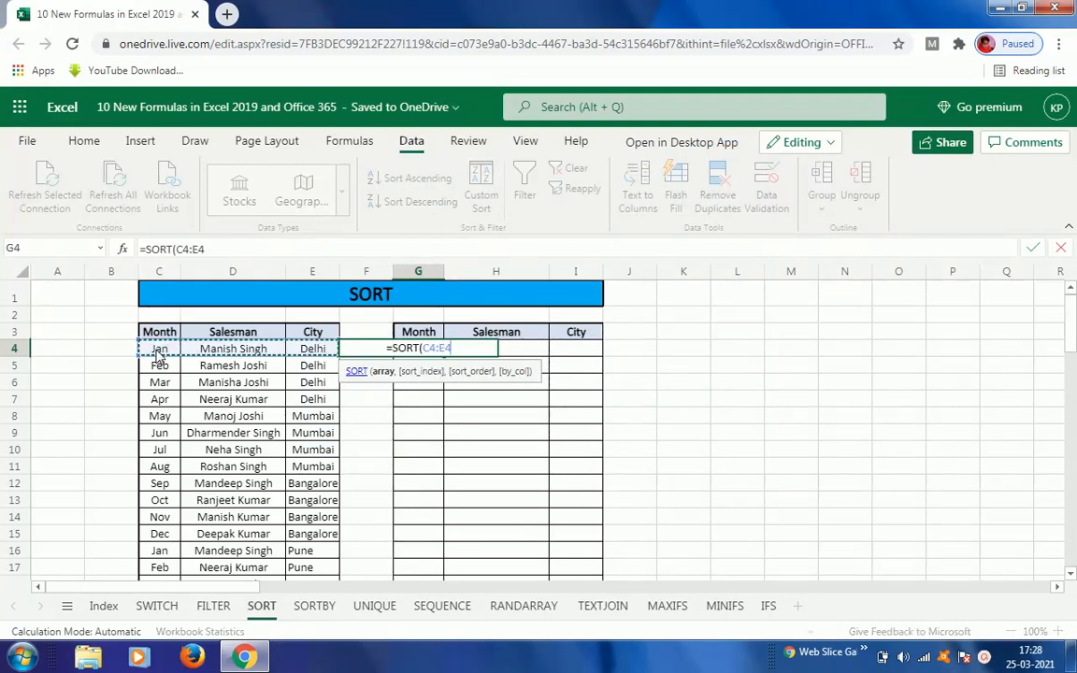
pyautogui.hotkey('ctrl', 'shift', 'Down')
pyautogui.write(',')
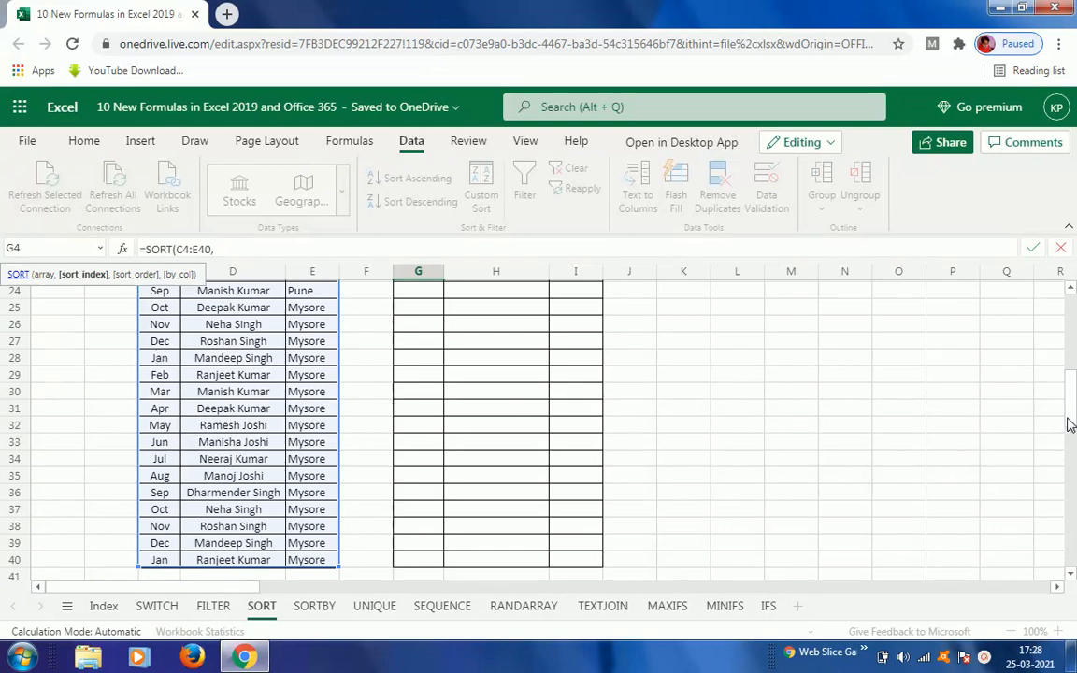
pyautogui.moveTo(1073, 411); pyautogui.dragTo(1073, 299)
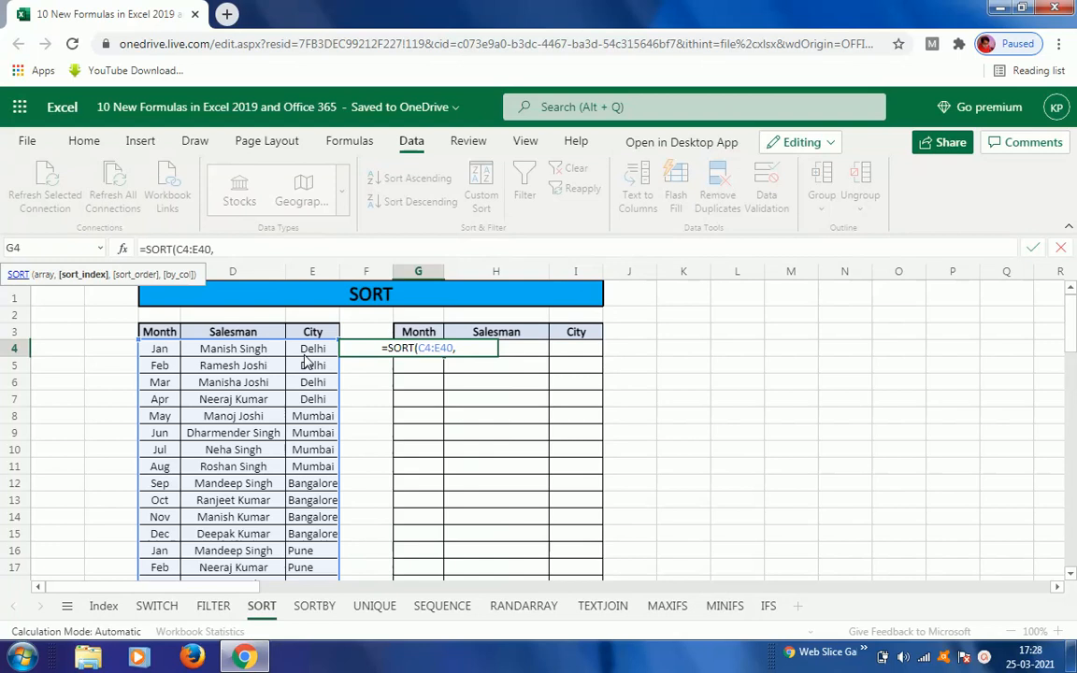
# Step: Complete the formula as =SORT(C4:E40,3,1) to sort the table by its third column, City, ascending
pyautogui.click(218, 370)
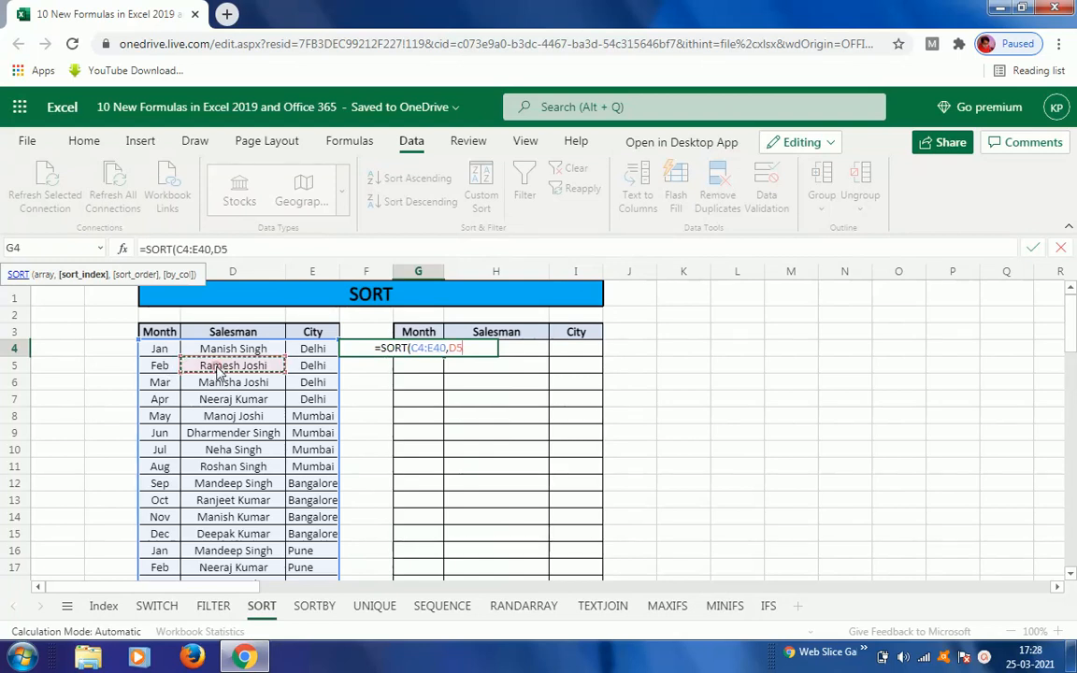
pyautogui.click(313, 351)
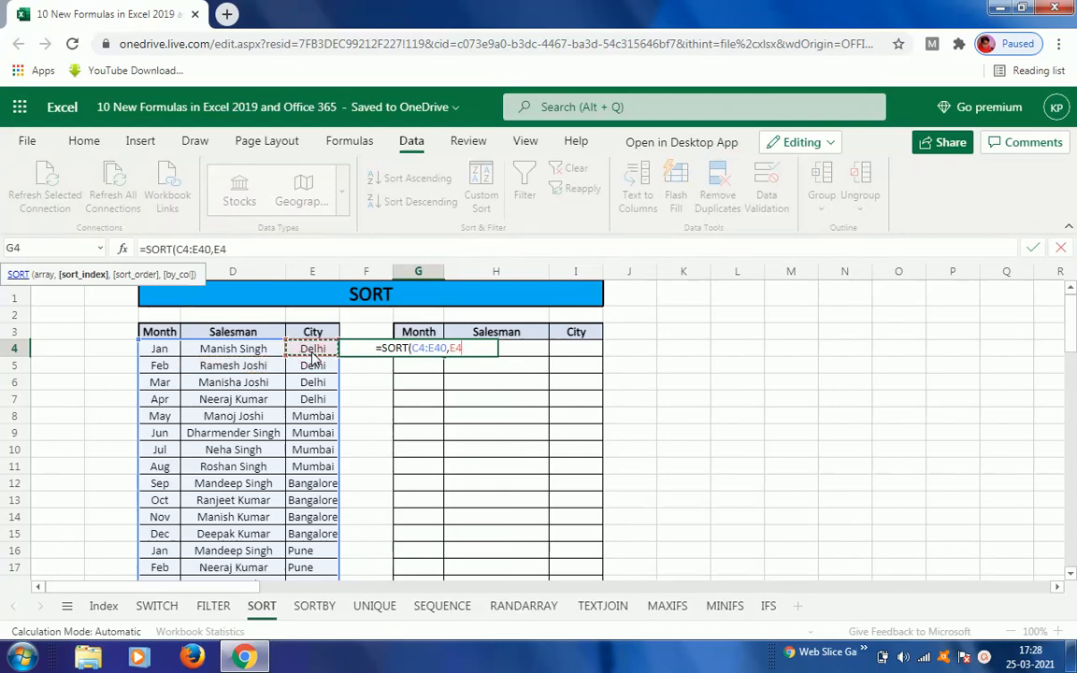
pyautogui.press('BackSpace')
pyautogui.press('BackSpace')
pyautogui.write('3')
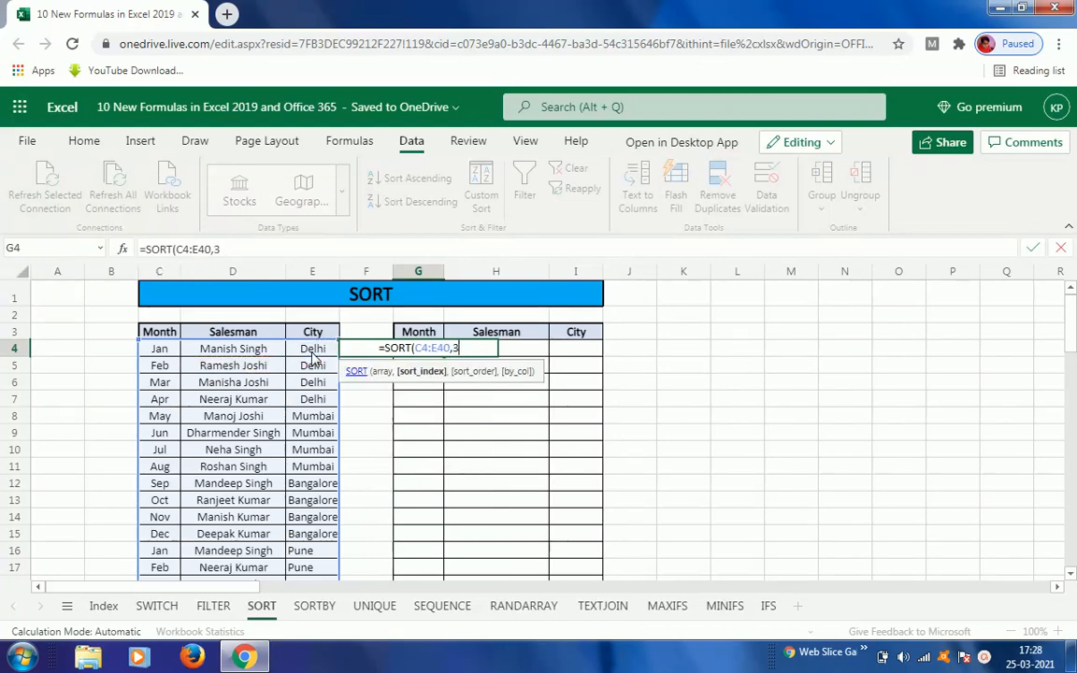
pyautogui.write(',')
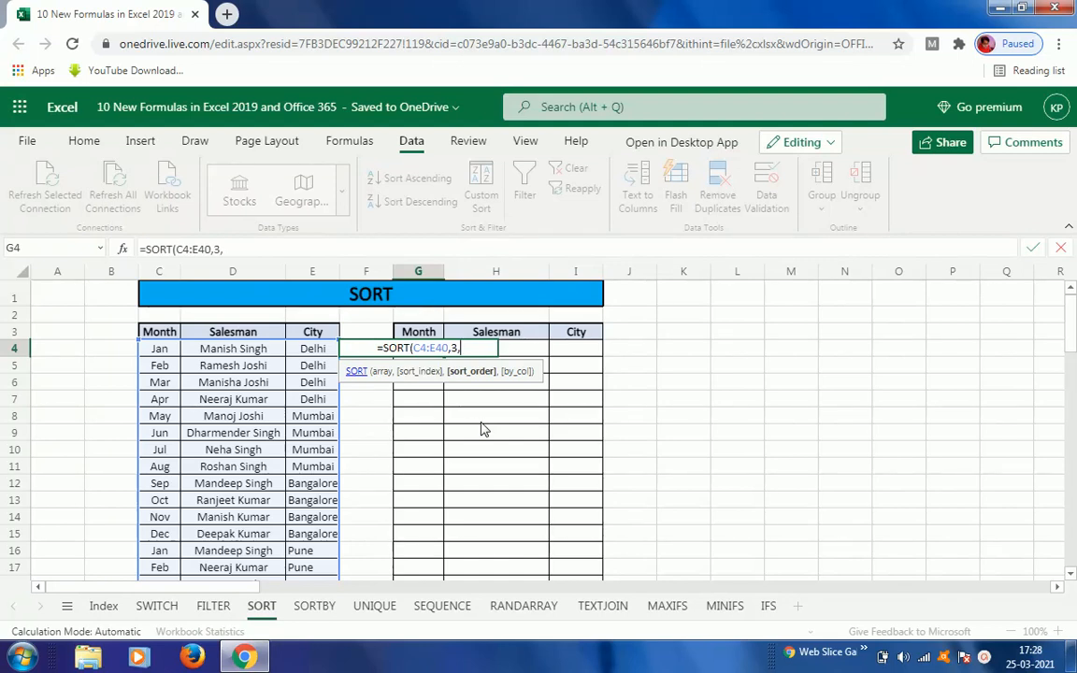
pyautogui.write('1')
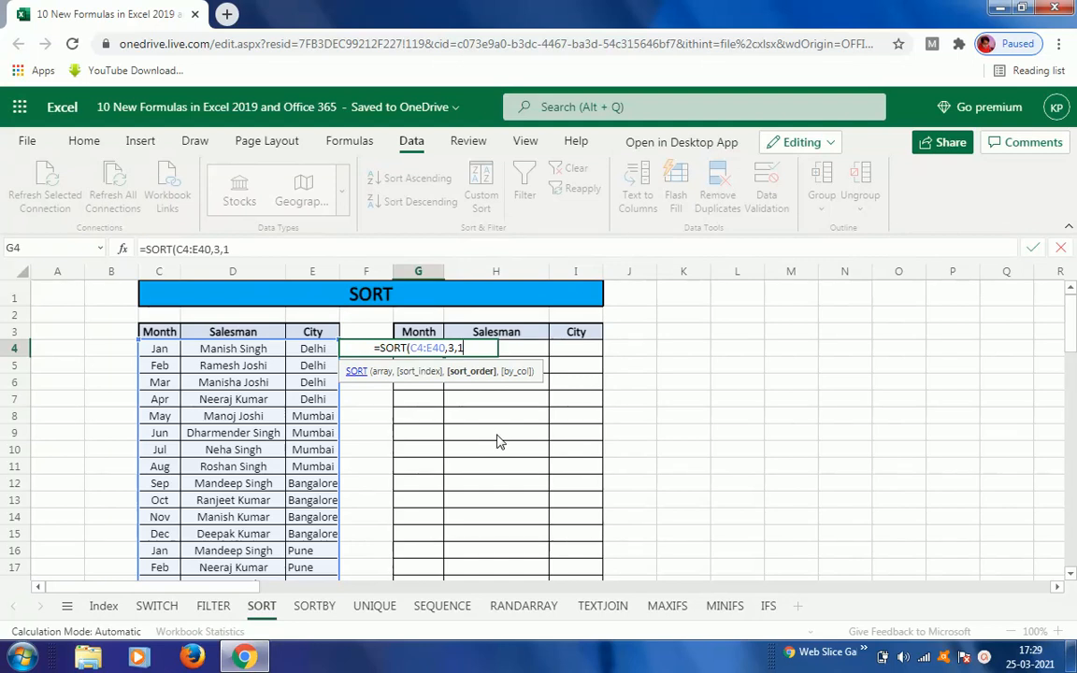
pyautogui.write(')')
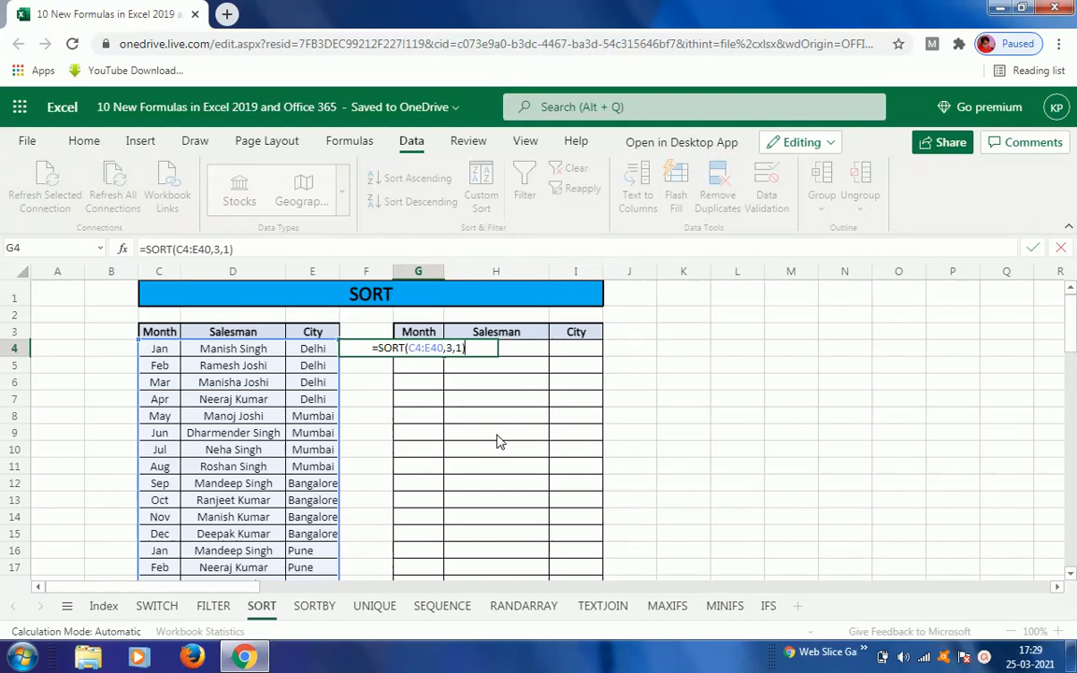
pyautogui.press('Return')
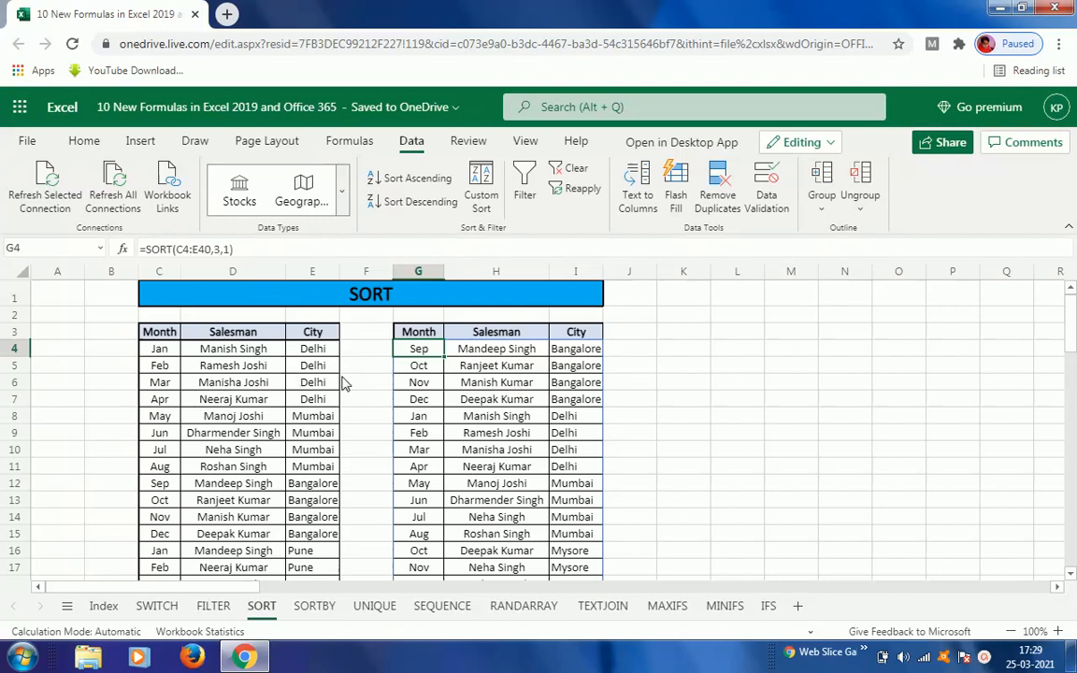
# Step: Move through the City column of the sorted output to review the ascending order of records
pyautogui.click(309, 350)
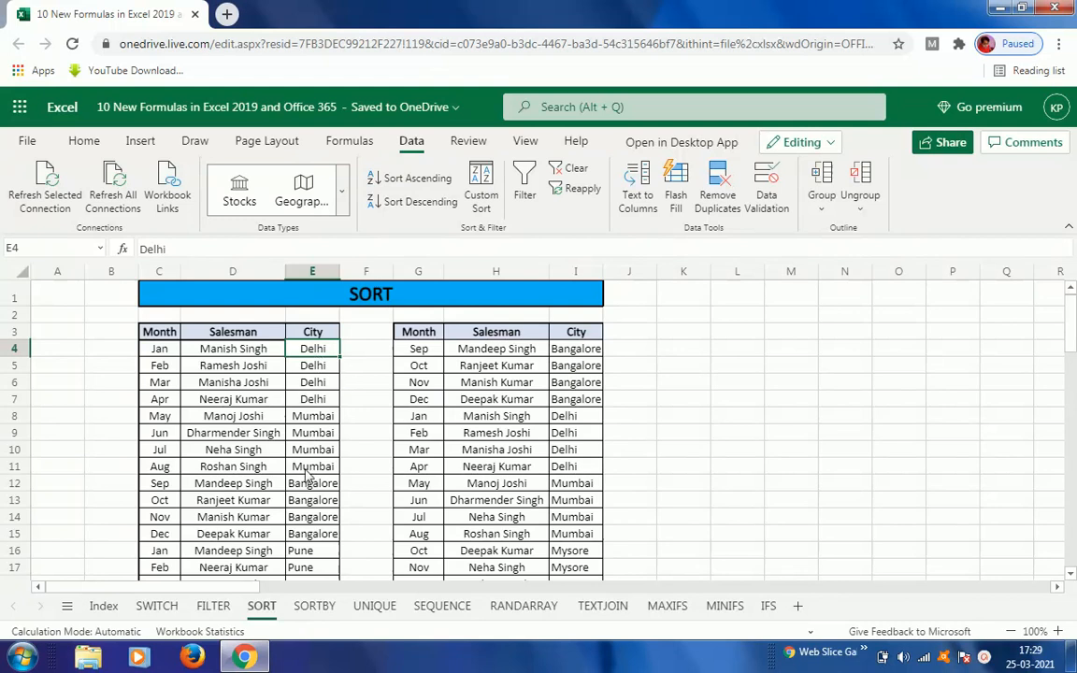
pyautogui.click(572, 350)
pyautogui.press('Down')
pyautogui.press('Down')
pyautogui.press('Down')
pyautogui.press('Down')
pyautogui.press('Down')
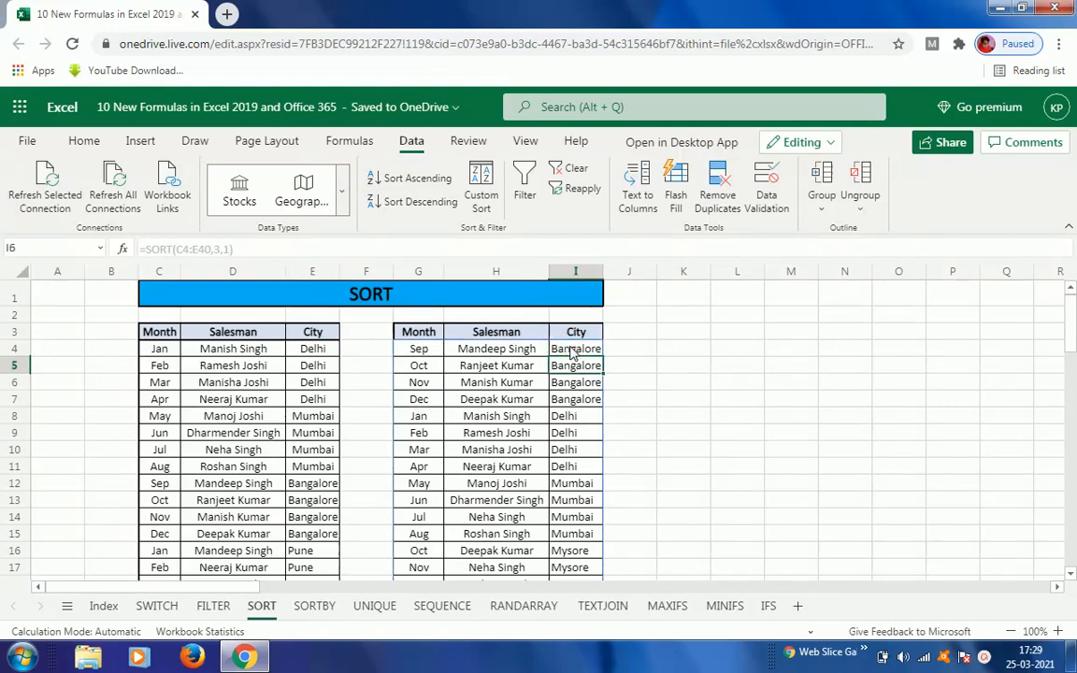
pyautogui.press('Down')
pyautogui.press('Down')
pyautogui.press('Down')
pyautogui.press('Down')
pyautogui.press('Down')
pyautogui.press('Down')
pyautogui.press('Down')
pyautogui.press('Down')
pyautogui.press('Down')
pyautogui.press('Down')
pyautogui.press('Down')
pyautogui.press('Down')
pyautogui.press('Down')
pyautogui.press('Down')
pyautogui.press('Down')
pyautogui.press('Down')
pyautogui.press('Down')
pyautogui.press('Down')
pyautogui.press('Down')
pyautogui.press('Down')
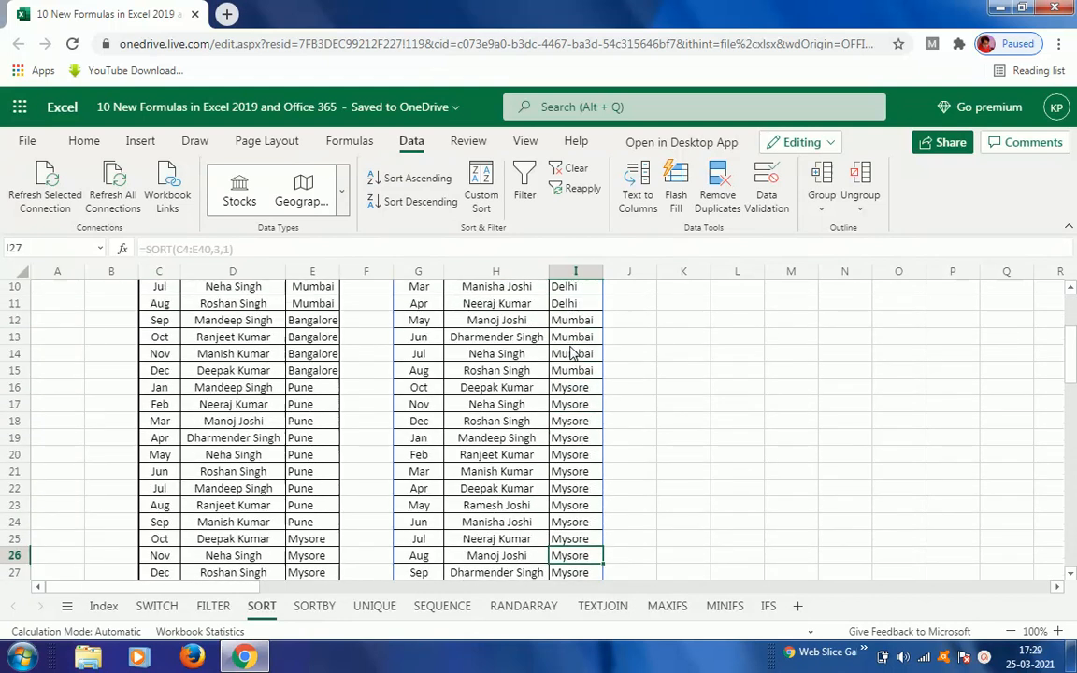
pyautogui.press('Down')
pyautogui.press('Down')
pyautogui.press('Down')
pyautogui.press('Down')
pyautogui.press('Down')
pyautogui.press('Down')
pyautogui.press('Down')
pyautogui.press('Down')
pyautogui.press('Down')
pyautogui.press('Down')
pyautogui.press('Down')
pyautogui.press('Up')
pyautogui.press('Up')
pyautogui.press('Up')
pyautogui.press('Up')
pyautogui.press('Up')
pyautogui.press('Up')
pyautogui.press('Up')
pyautogui.press('Up')
pyautogui.press('Up')
pyautogui.press('Up')
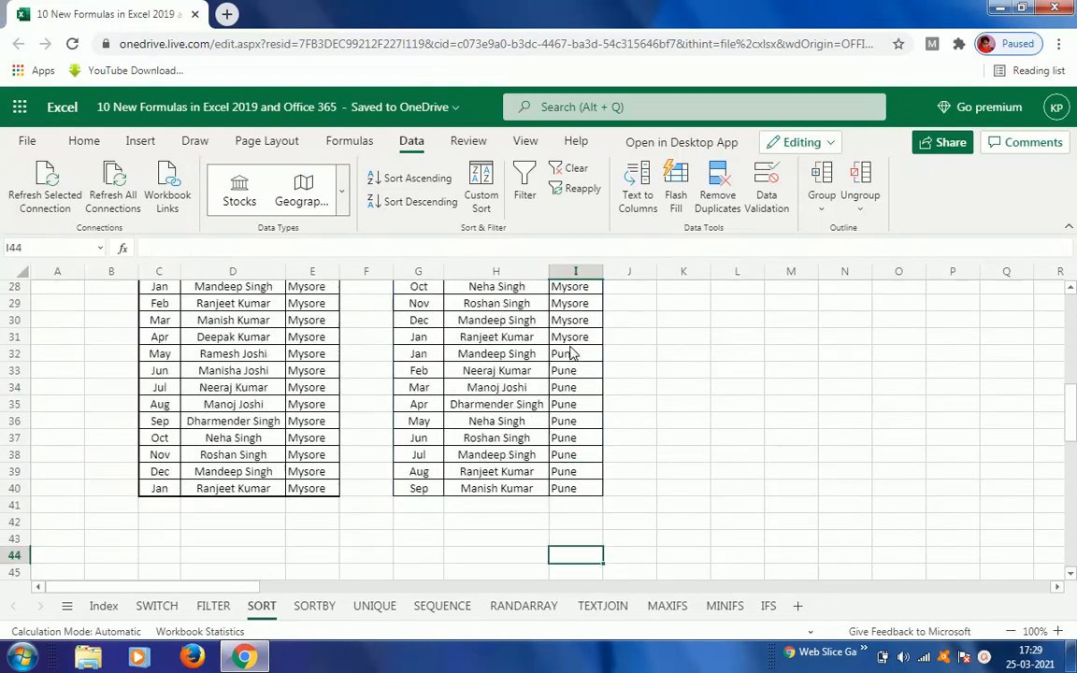
pyautogui.press('Up')
pyautogui.press('Up')
pyautogui.press('Up')
pyautogui.press('Up')
pyautogui.press('Up')
pyautogui.press('Up')
pyautogui.press('Up')
pyautogui.press('Up')
pyautogui.press('Up')
pyautogui.press('Up')
pyautogui.press('Up')
pyautogui.press('Up')
pyautogui.press('Up')
pyautogui.press('Up')
pyautogui.press('Up')
pyautogui.press('Up')
pyautogui.press('Up')
pyautogui.press('Up')
pyautogui.press('Up')
pyautogui.press('Up')
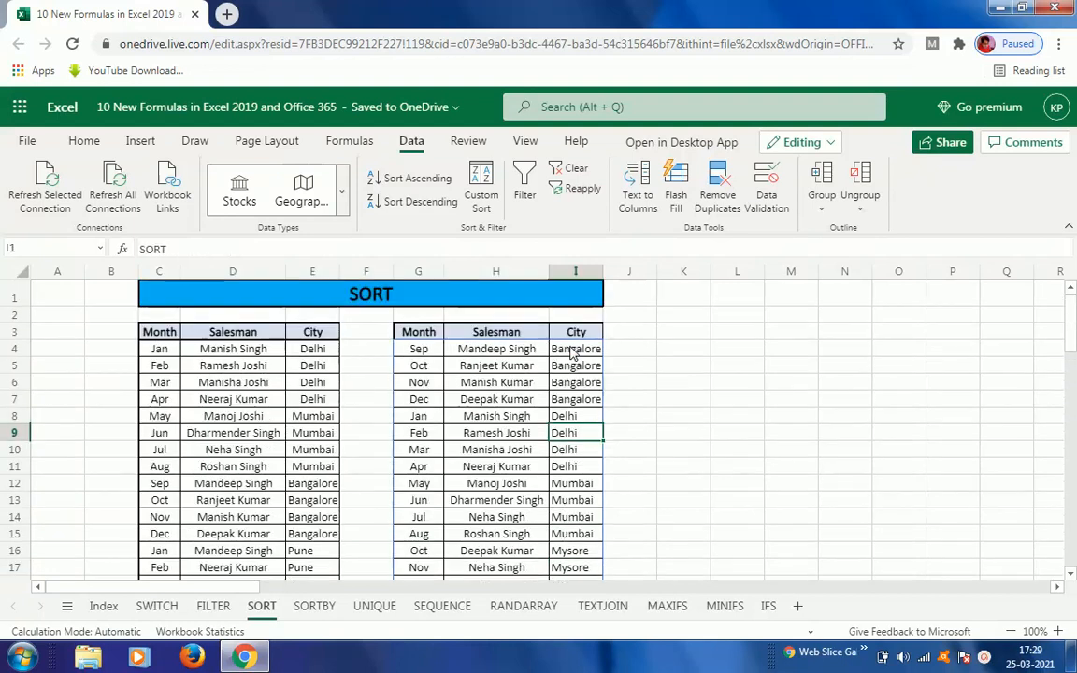
pyautogui.press('Down')
pyautogui.press('Up')
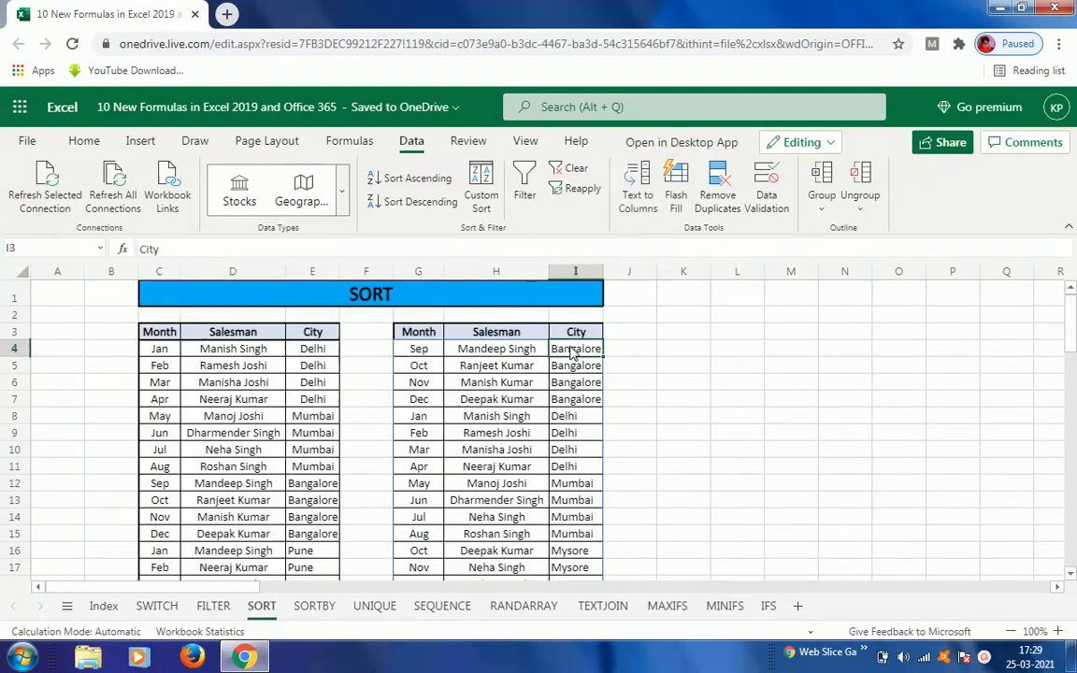
pyautogui.press('Left')
pyautogui.press('Left')
pyautogui.press('Down')
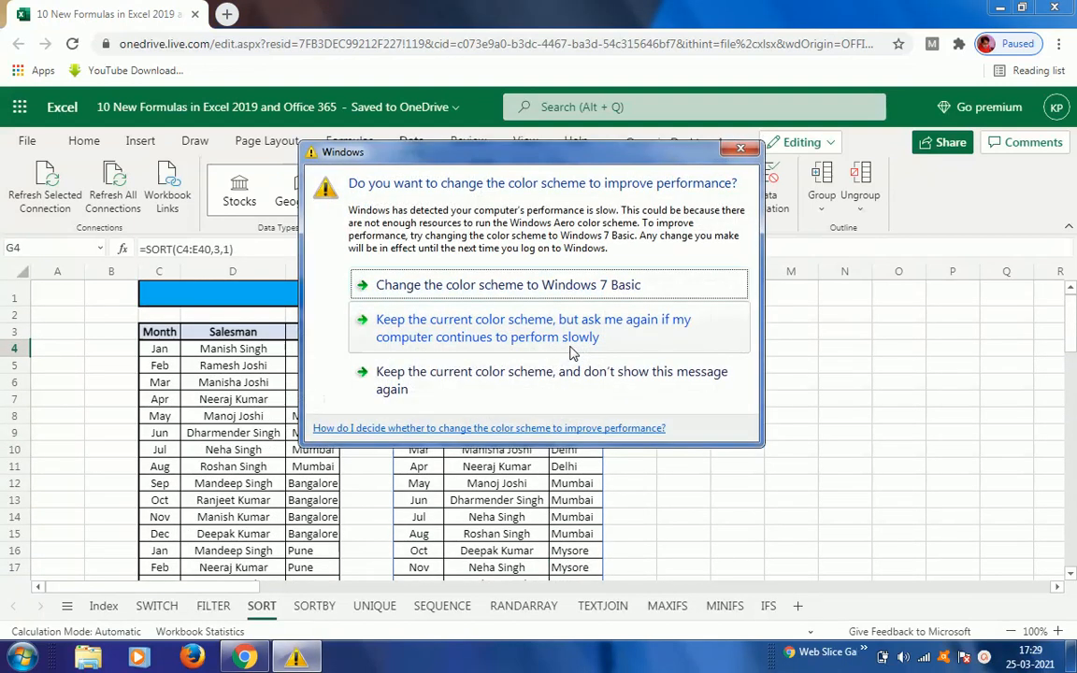
pyautogui.click(490, 303)
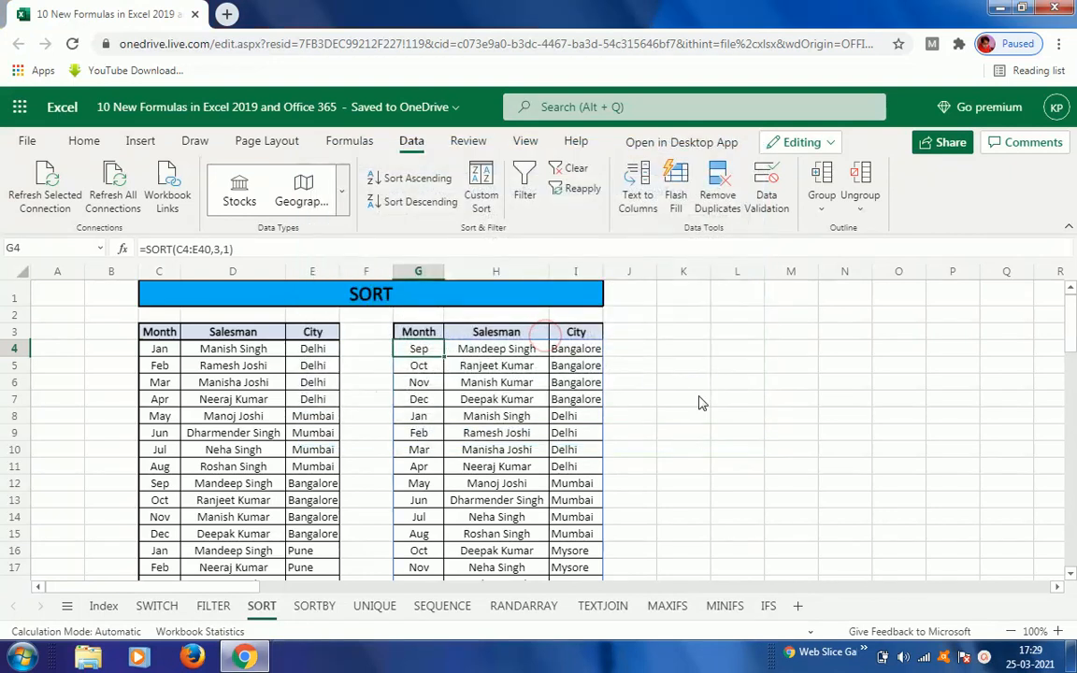
# Step: Edit the G4 formula to use sort order -1, making it =SORT(C4:E40,3,-1) for descending
pyautogui.press('F2')
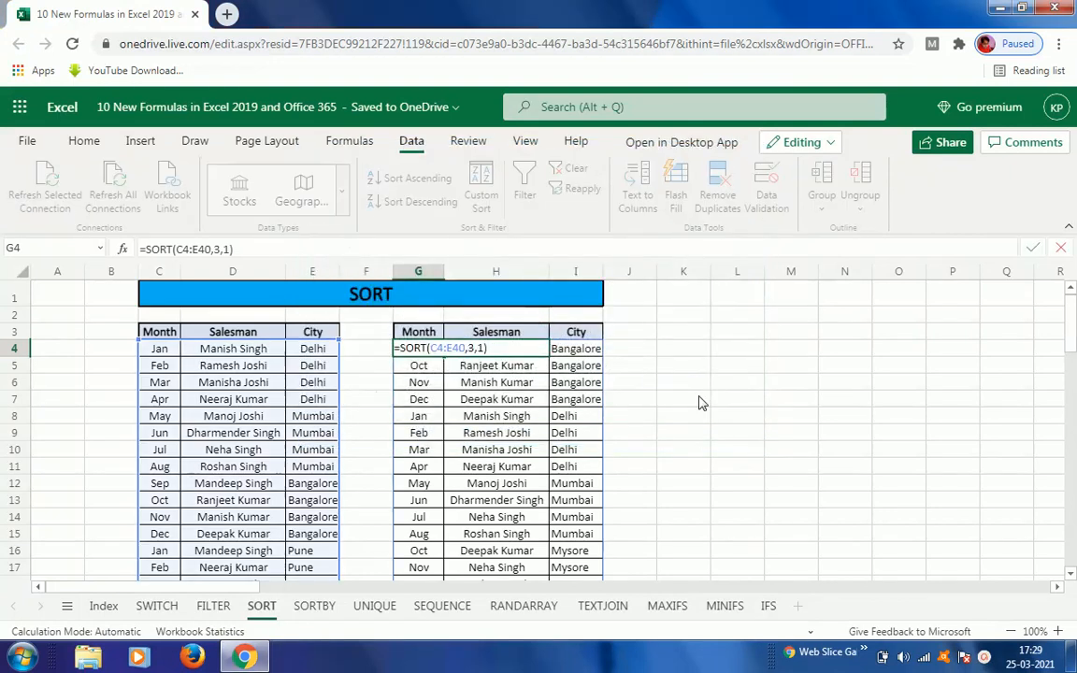
pyautogui.press('Left')
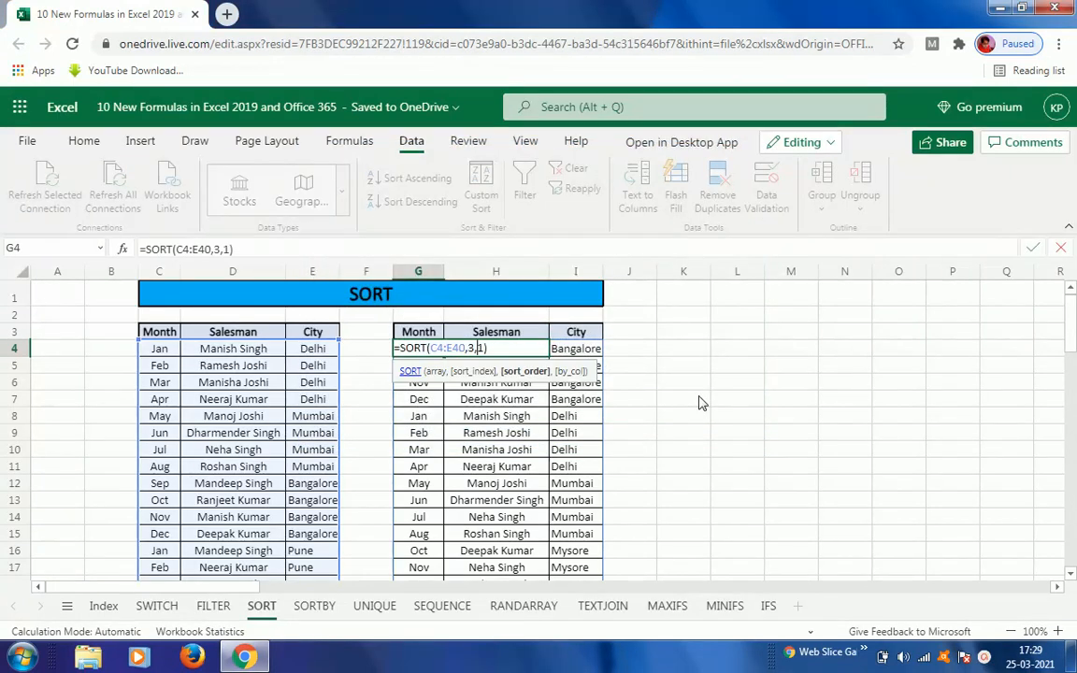
pyautogui.write('-')
pyautogui.press('Return')
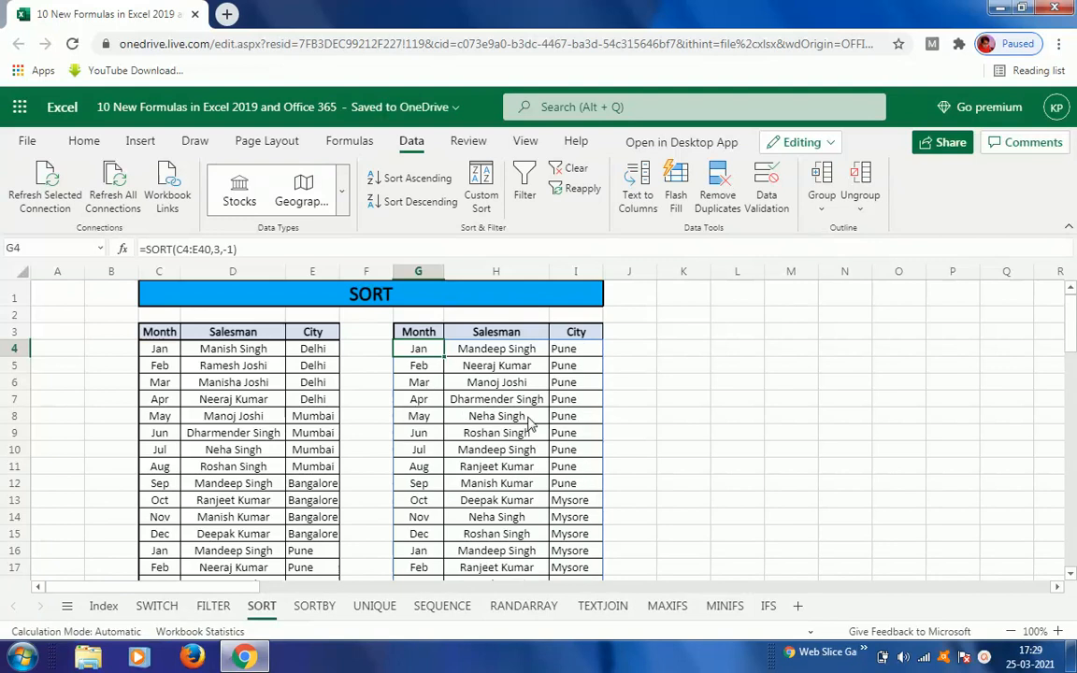
# Step: Browse the City column of the source table alongside the descending-sorted output
pyautogui.click(318, 467)
pyautogui.press('Down')
pyautogui.press('Down')
pyautogui.press('Down')
pyautogui.press('Down')
pyautogui.press('Down')
pyautogui.press('Down')
pyautogui.press('Down')
pyautogui.press('Down')
pyautogui.press('Down')
pyautogui.press('Down')
pyautogui.press('Down')
pyautogui.press('Down')
pyautogui.press('Down')
pyautogui.press('Down')
pyautogui.press('Down')
pyautogui.press('Down')
pyautogui.press('Down')
pyautogui.press('Down')
pyautogui.press('Down')
pyautogui.press('Down')
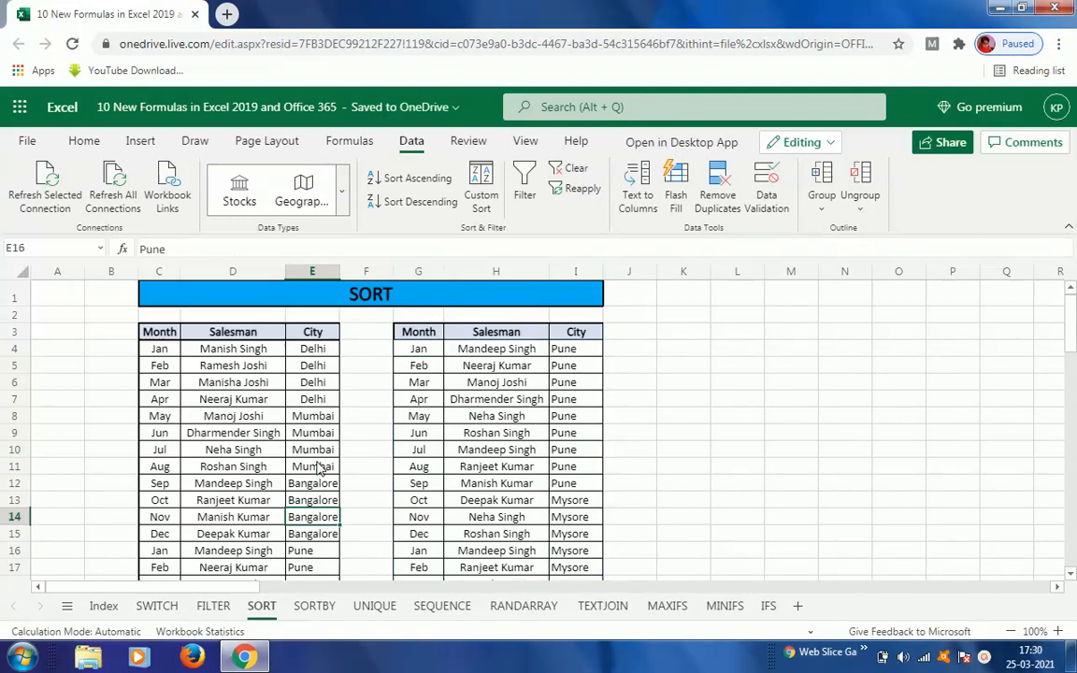
pyautogui.press('Up')
pyautogui.press('Up')
pyautogui.press('Up')
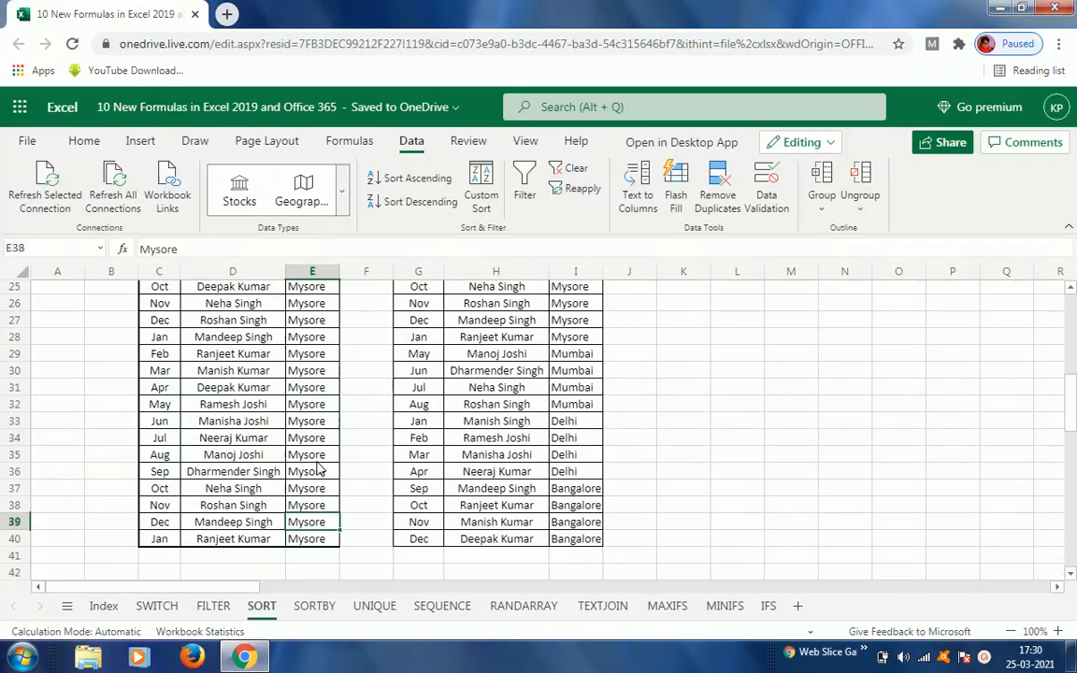
pyautogui.press('Up')
pyautogui.press('Up')
pyautogui.press('Up')
pyautogui.press('Up')
pyautogui.press('Up')
pyautogui.press('Up')
pyautogui.press('Up')
pyautogui.press('Up')
pyautogui.press('Up')
pyautogui.press('Up')
pyautogui.press('Up')
pyautogui.press('Up')
pyautogui.press('Up')
pyautogui.press('Up')
pyautogui.press('Up')
pyautogui.press('Up')
pyautogui.press('Up')
pyautogui.press('Up')
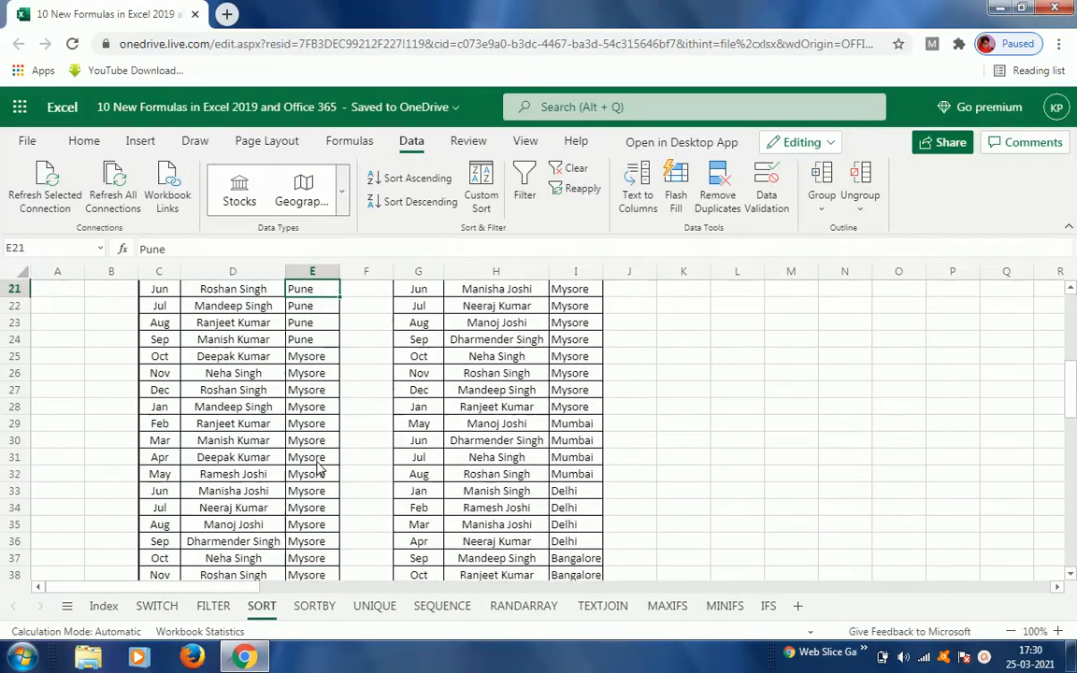
pyautogui.press('Up')
pyautogui.press('Up')
pyautogui.press('Up')
pyautogui.press('Up')
pyautogui.press('Up')
pyautogui.press('Up')
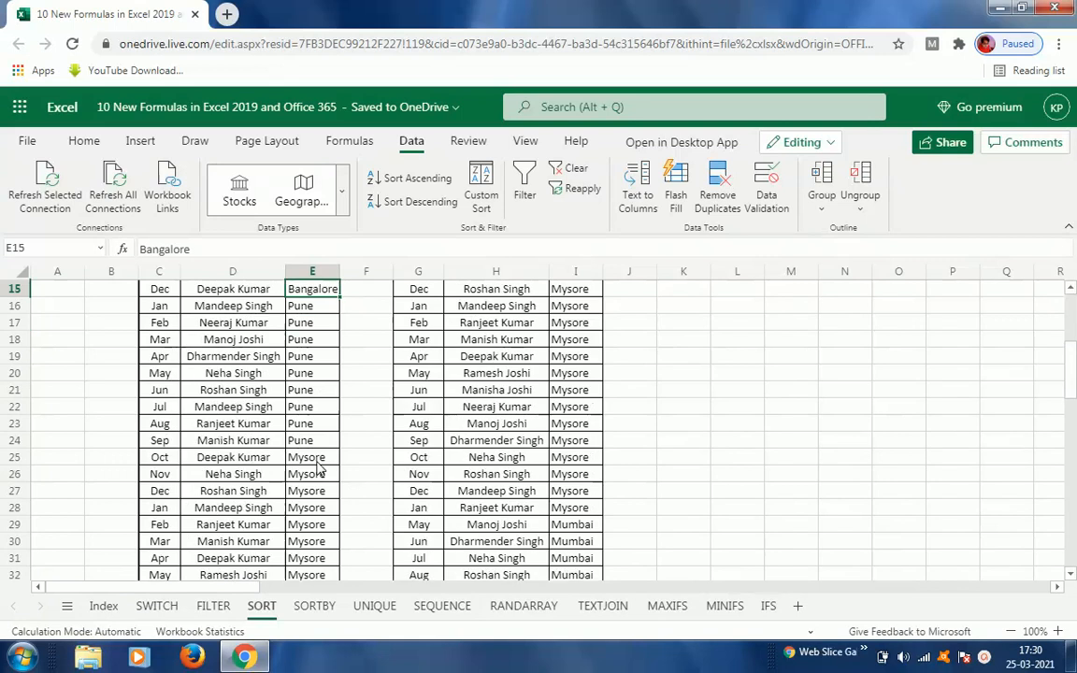
pyautogui.press('Up')
pyautogui.press('Up')
pyautogui.press('Up')
pyautogui.press('Up')
pyautogui.press('Up')
pyautogui.press('Up')
pyautogui.press('Up')
pyautogui.press('Up')
pyautogui.press('Up')
pyautogui.press('Up')
pyautogui.press('Up')
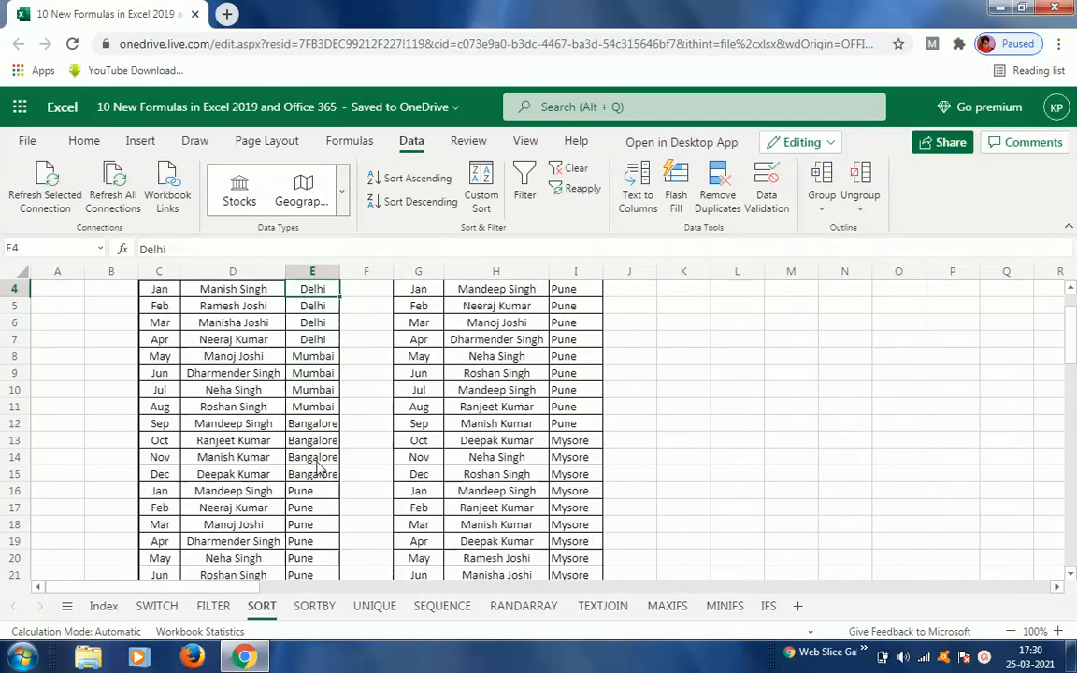
pyautogui.press('Up')
pyautogui.press('Up')
pyautogui.press('Up')
pyautogui.press('Down')
pyautogui.press('Down')
pyautogui.press('Down')
# Step: Step through the City column of the output table to review the descending city order
pyautogui.press('Right')
pyautogui.press('Right')
pyautogui.press('Right')
pyautogui.press('Right')
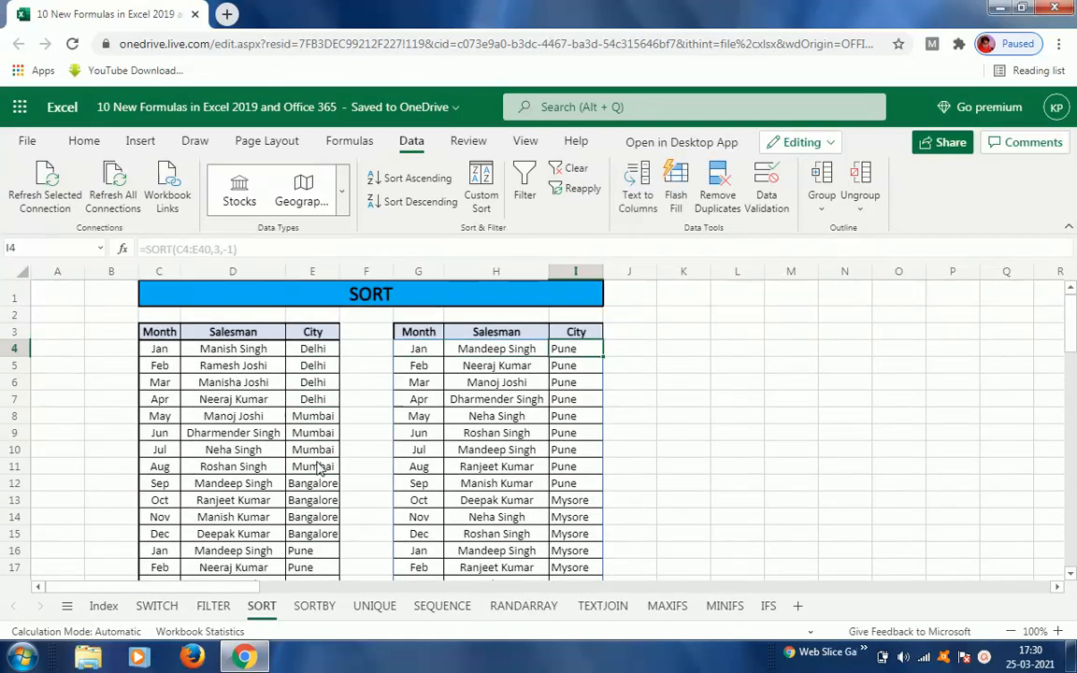
pyautogui.press('Down')
pyautogui.press('Down')
pyautogui.press('Down')
pyautogui.press('Down')
pyautogui.press('Down')
pyautogui.press('Down')
pyautogui.press('Down')
pyautogui.press('Down')
pyautogui.press('Down')
pyautogui.press('Down')
pyautogui.press('Down')
pyautogui.press('Down')
pyautogui.press('Down')
pyautogui.press('Down')
pyautogui.press('Down')
pyautogui.press('Down')
pyautogui.press('Down')
pyautogui.press('Down')
pyautogui.press('Down')
pyautogui.press('Down')
pyautogui.press('Down')
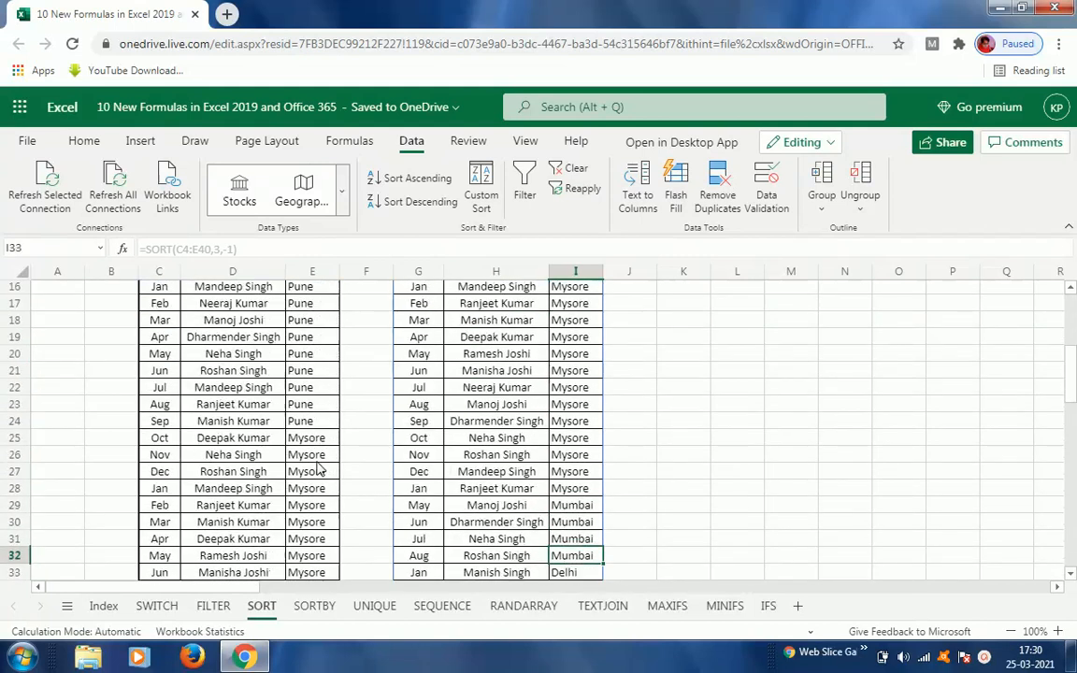
pyautogui.press('Down')
pyautogui.press('Down')
pyautogui.press('Down')
pyautogui.press('Down')
pyautogui.press('Down')
pyautogui.press('Down')
pyautogui.press('Down')
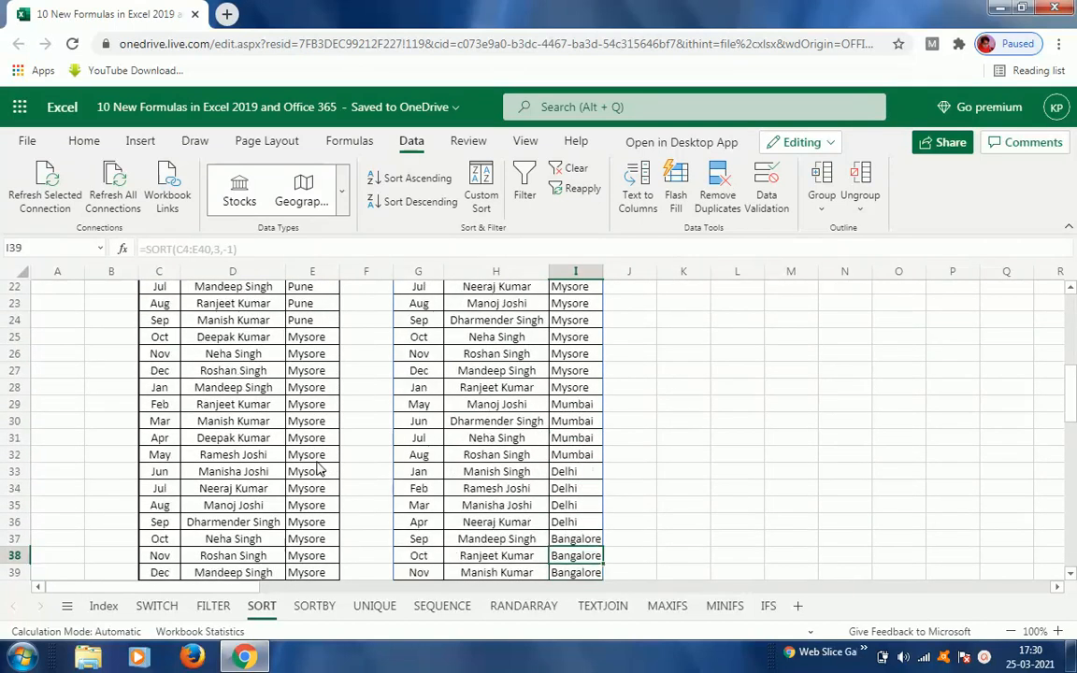
pyautogui.press('Up')
pyautogui.press('Up')
pyautogui.press('Up')
pyautogui.press('Up')
pyautogui.press('Up')
pyautogui.press('Up')
pyautogui.press('Up')
pyautogui.press('Up')
pyautogui.press('Up')
pyautogui.press('Up')
pyautogui.press('Up')
pyautogui.press('Up')
pyautogui.press('Up')
pyautogui.press('Up')
pyautogui.press('Up')
pyautogui.press('Up')
pyautogui.press('Up')
pyautogui.press('Up')
pyautogui.press('Up')
pyautogui.press('Up')
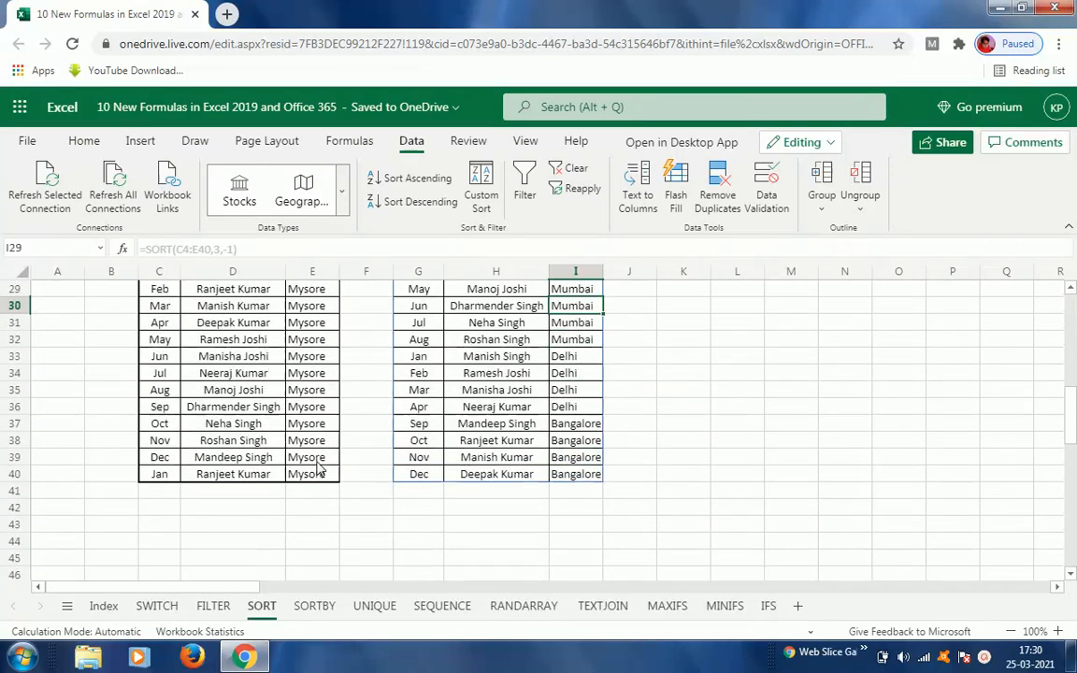
pyautogui.press('Down')
pyautogui.press('Down')
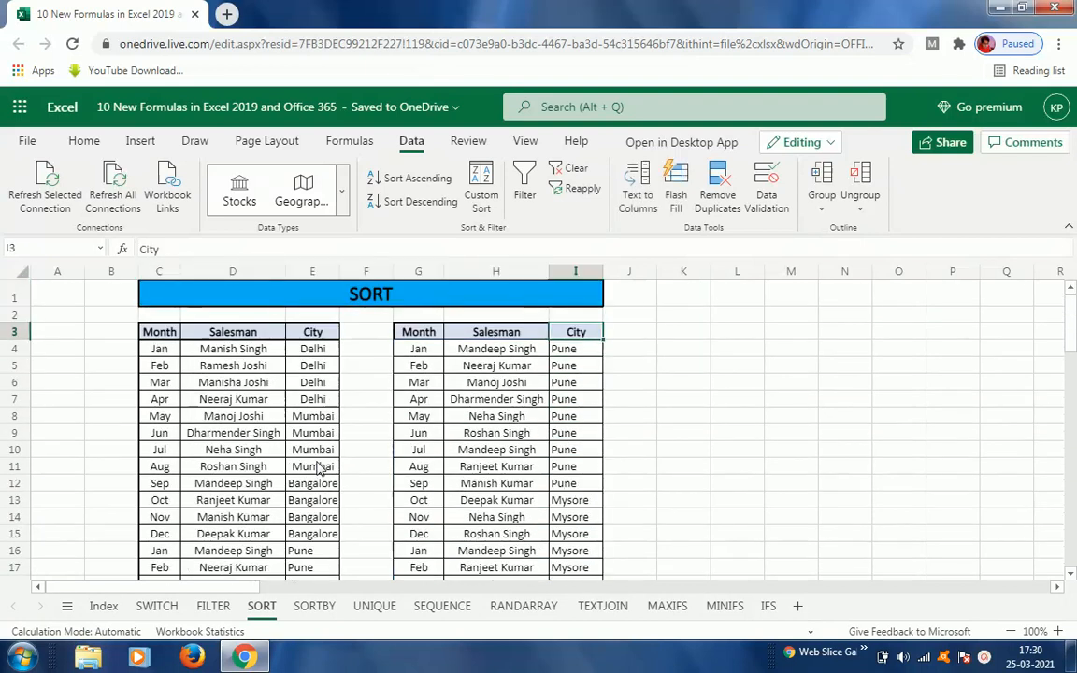
# Step: Move back to the first cell of the sorted output to show its SORT formula
pyautogui.press('Down')
pyautogui.press('Left')
pyautogui.press('Left')
pyautogui.press('Left')
pyautogui.press('Right')
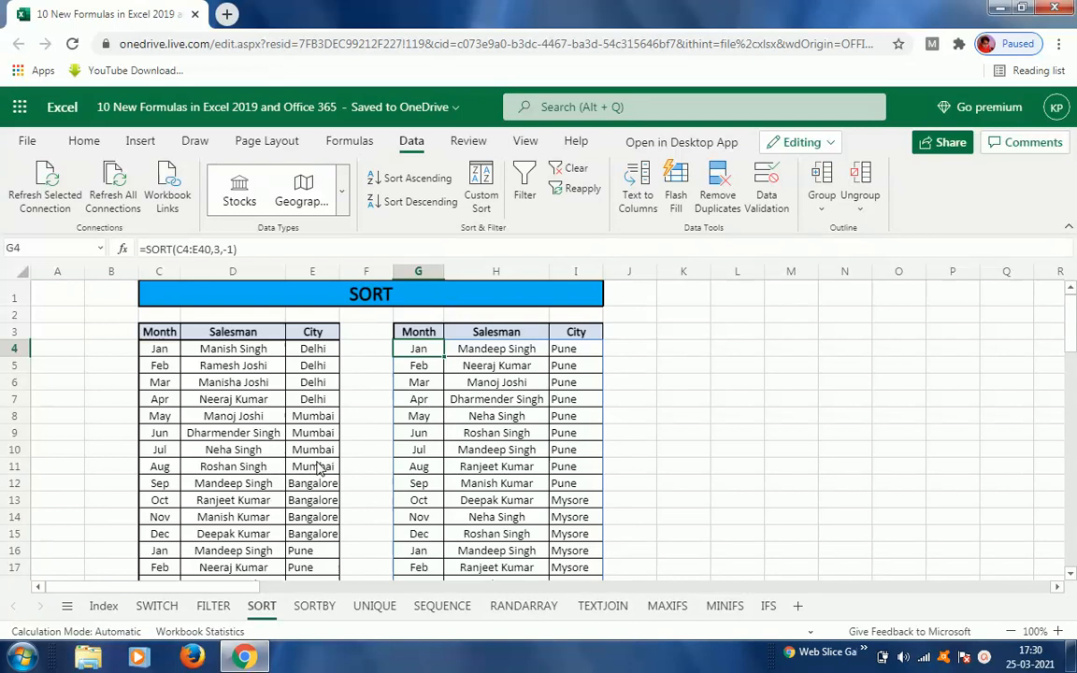
# Step: Open the SORTBY sheet and delete the existing formula in J4
pyautogui.click(308, 607)
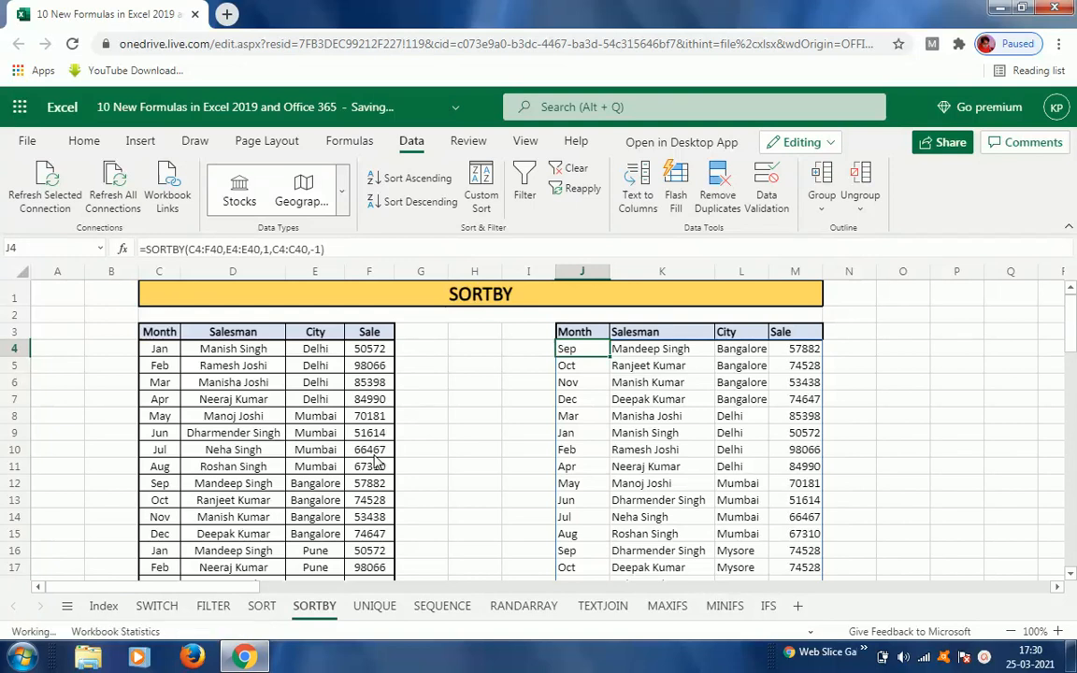
pyautogui.press('Delete')
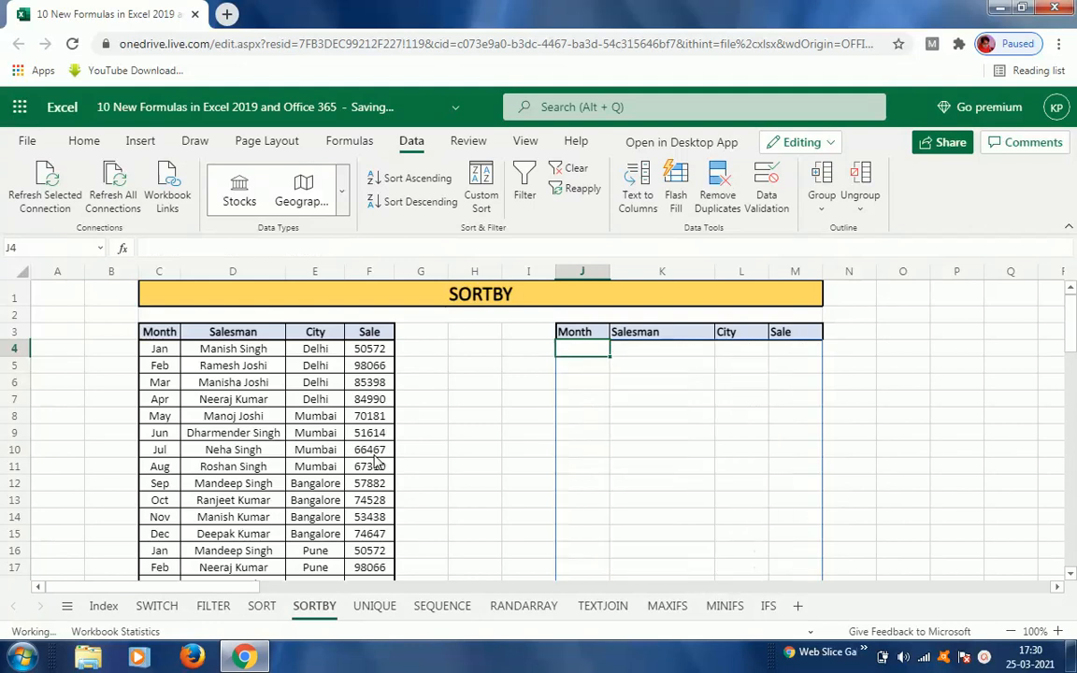
# Step: Start a SORTBY formula in J4 using C4:F40 as the array to sort
pyautogui.write('=sort')
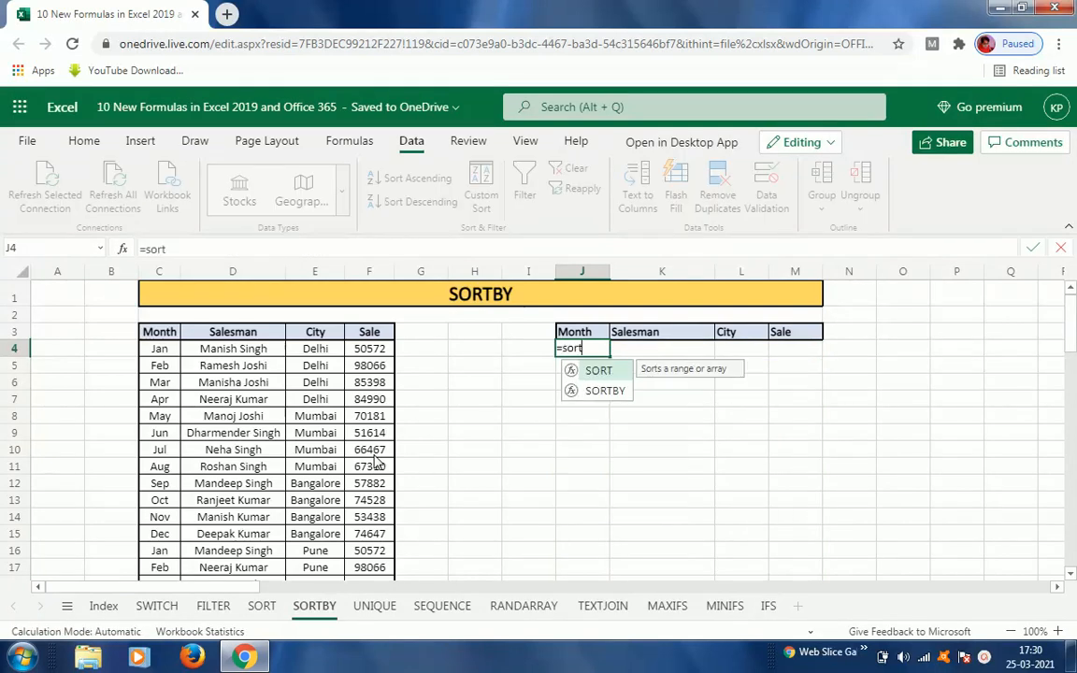
pyautogui.press('Down')
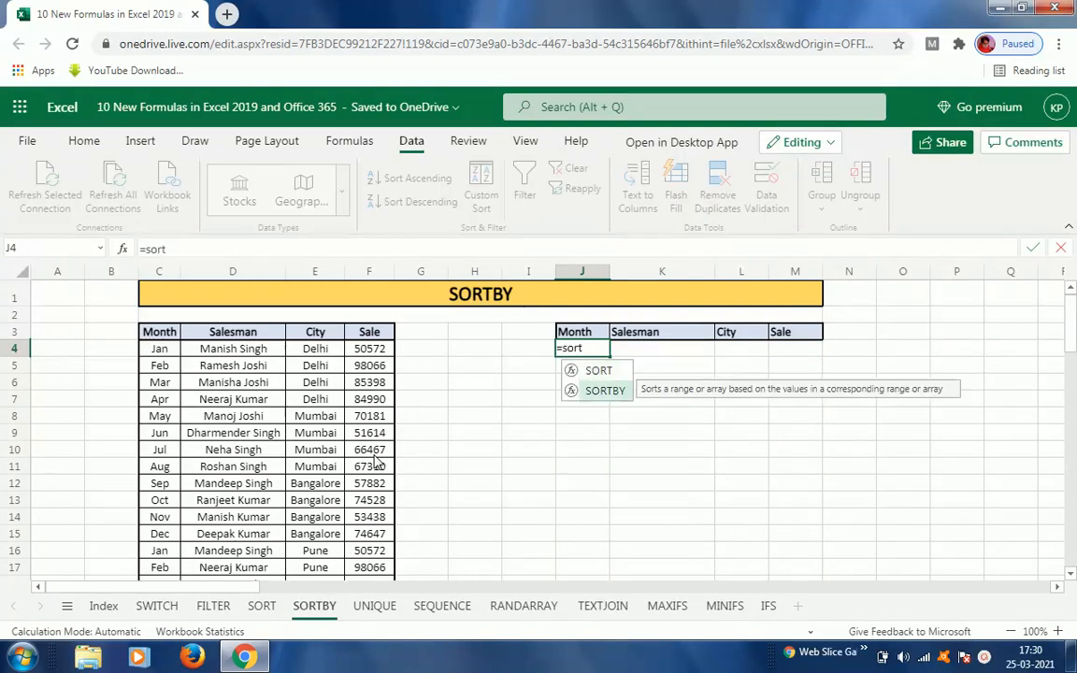
pyautogui.write('rt')
pyautogui.press('Tab')
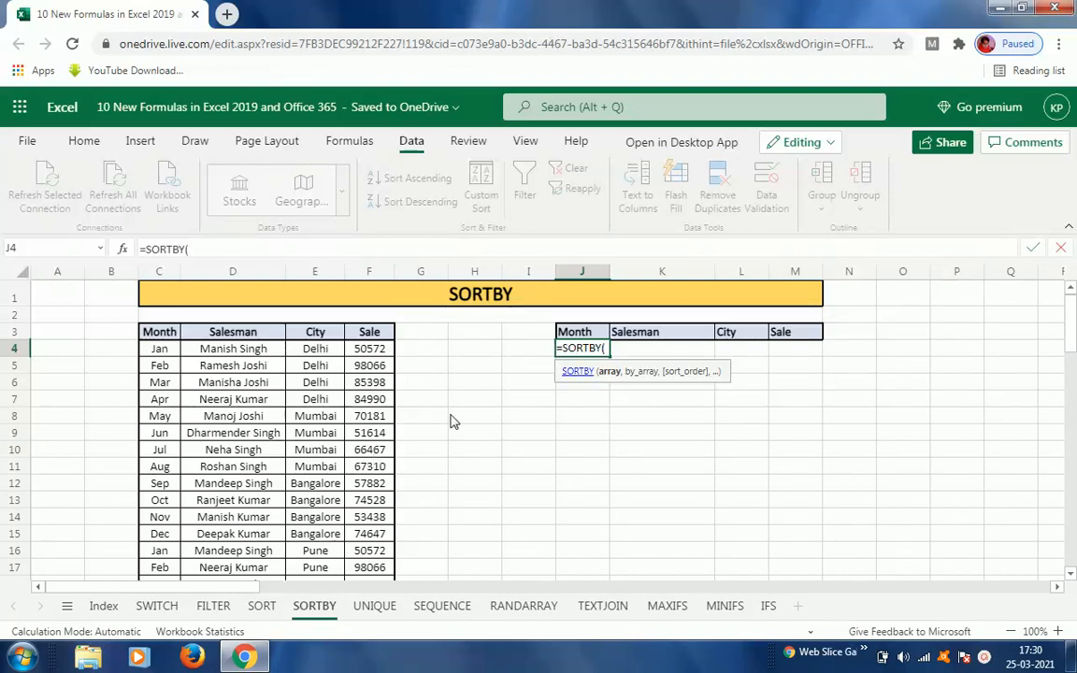
pyautogui.click(169, 353)
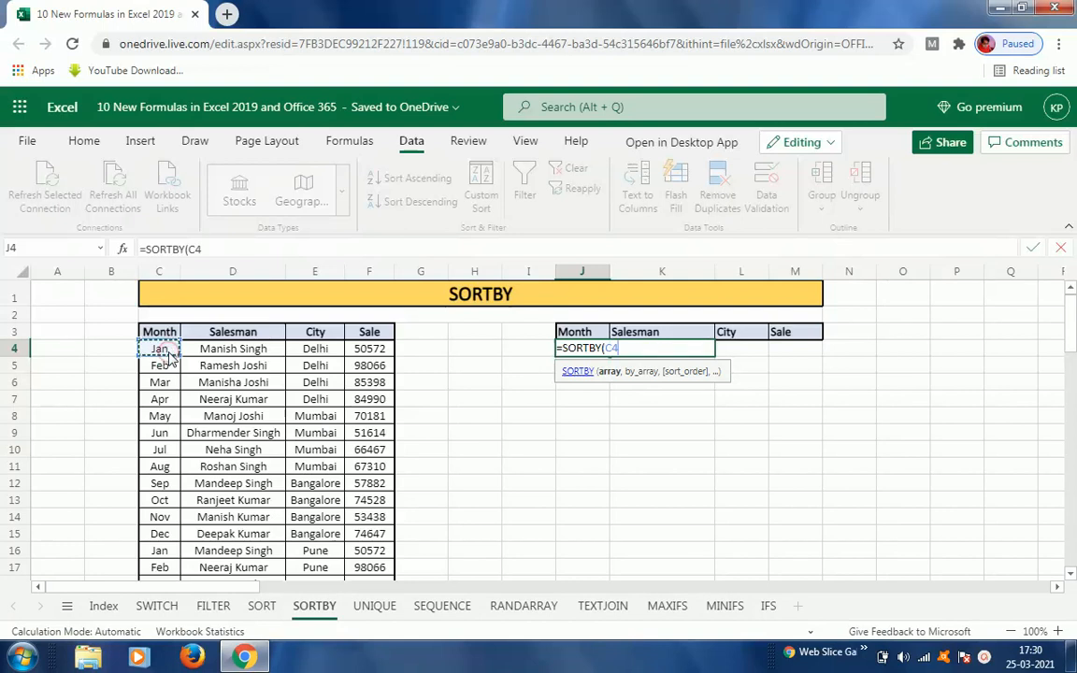
pyautogui.hotkey('shift', 'Right')
pyautogui.hotkey('shift', 'Right')
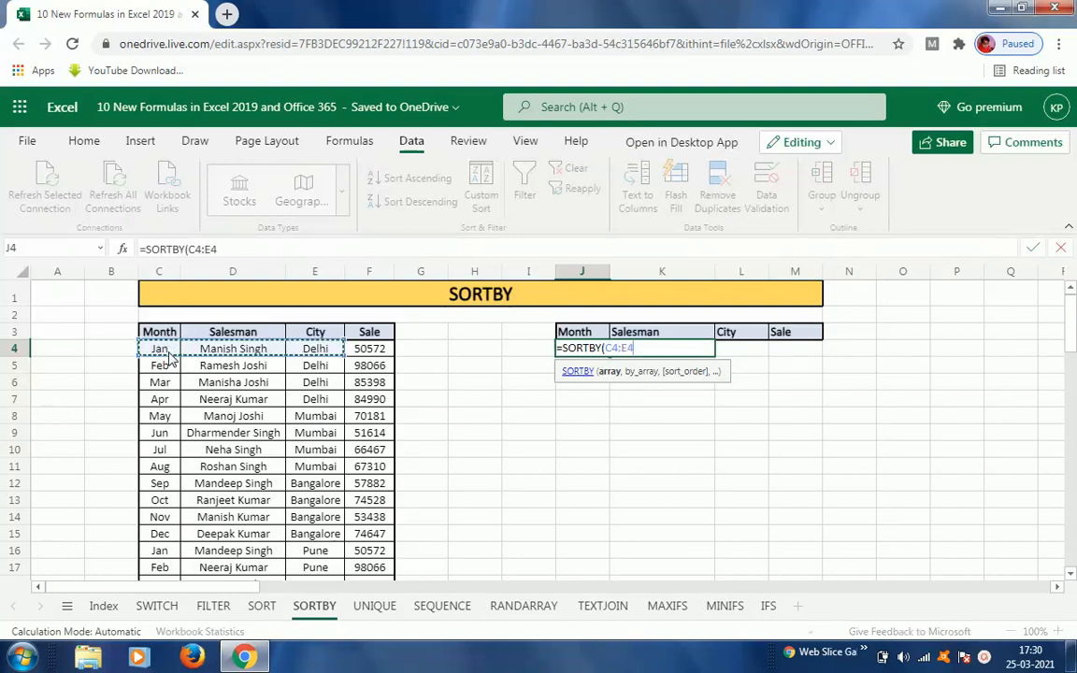
pyautogui.hotkey('shift', 'Right')
pyautogui.hotkey('ctrl', 'shift', 'Down')
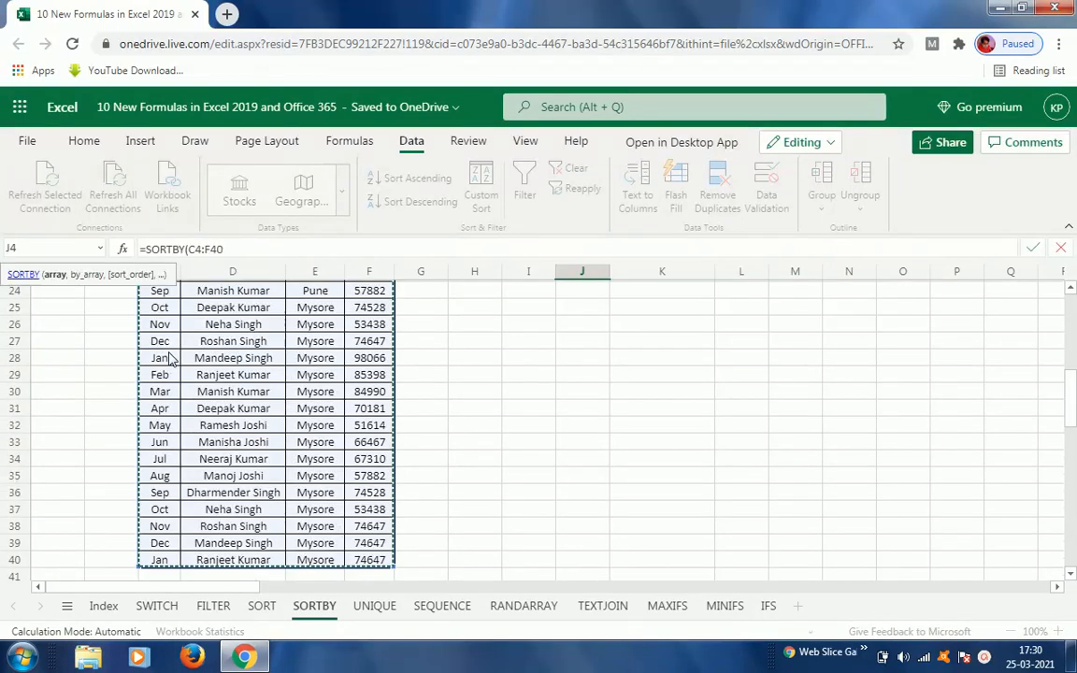
pyautogui.write(',')
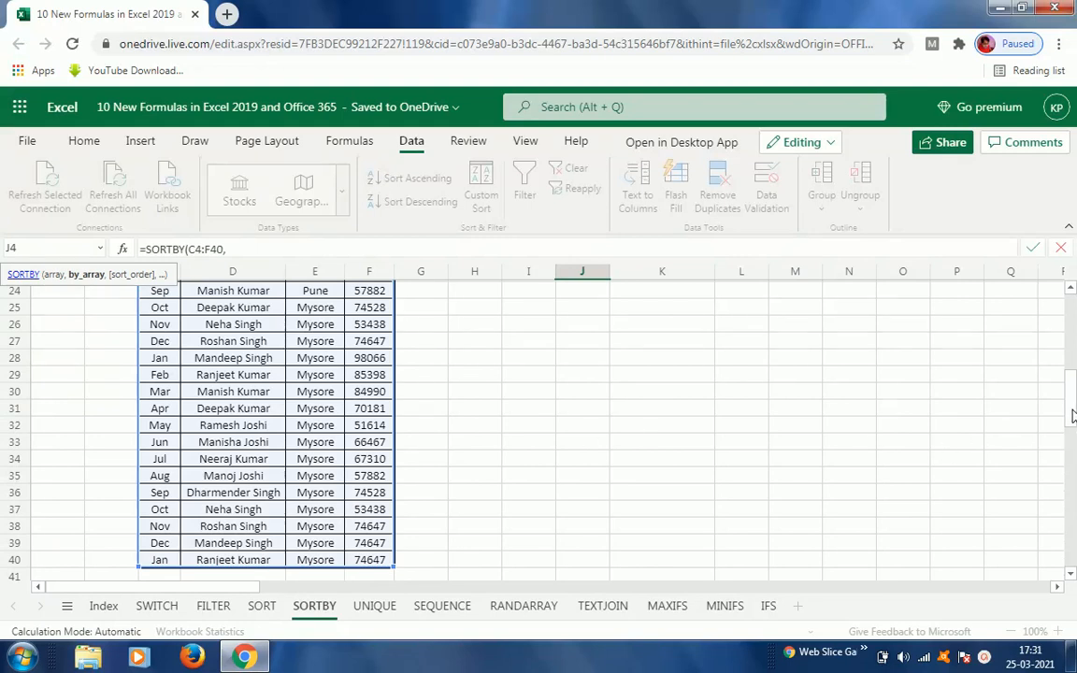
# Step: Add C4:C40 as the first sort-by column with sort order -1
pyautogui.moveTo(1073, 416); pyautogui.dragTo(1069, 323)
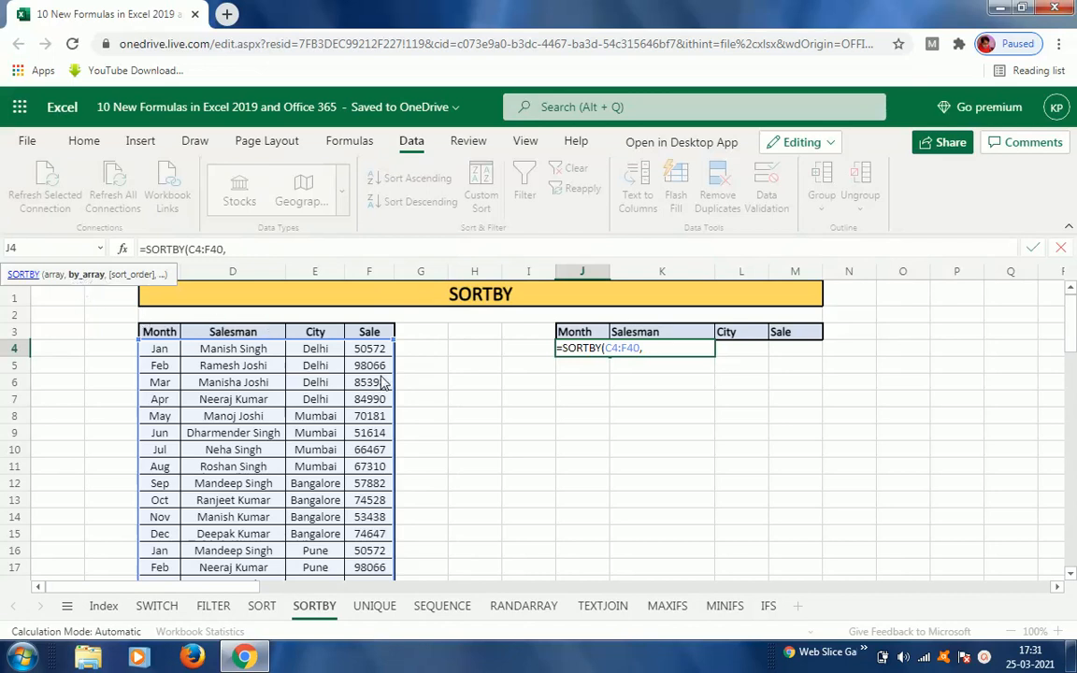
pyautogui.click(169, 350)
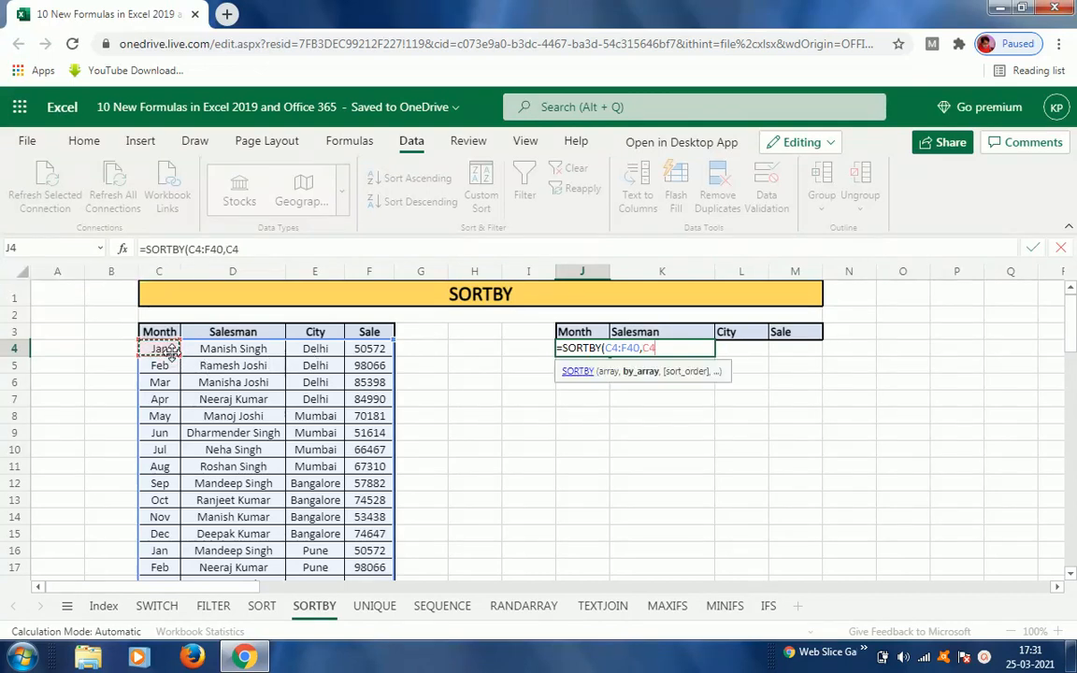
pyautogui.hotkey('ctrl', 'shift', 'Down')
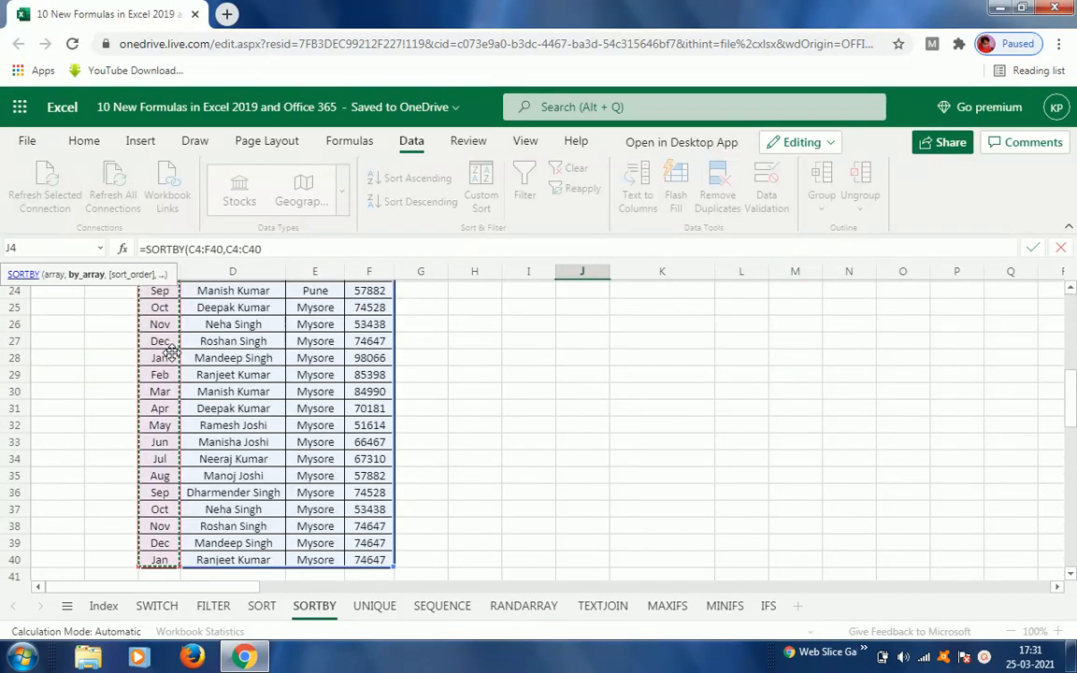
pyautogui.write(',')
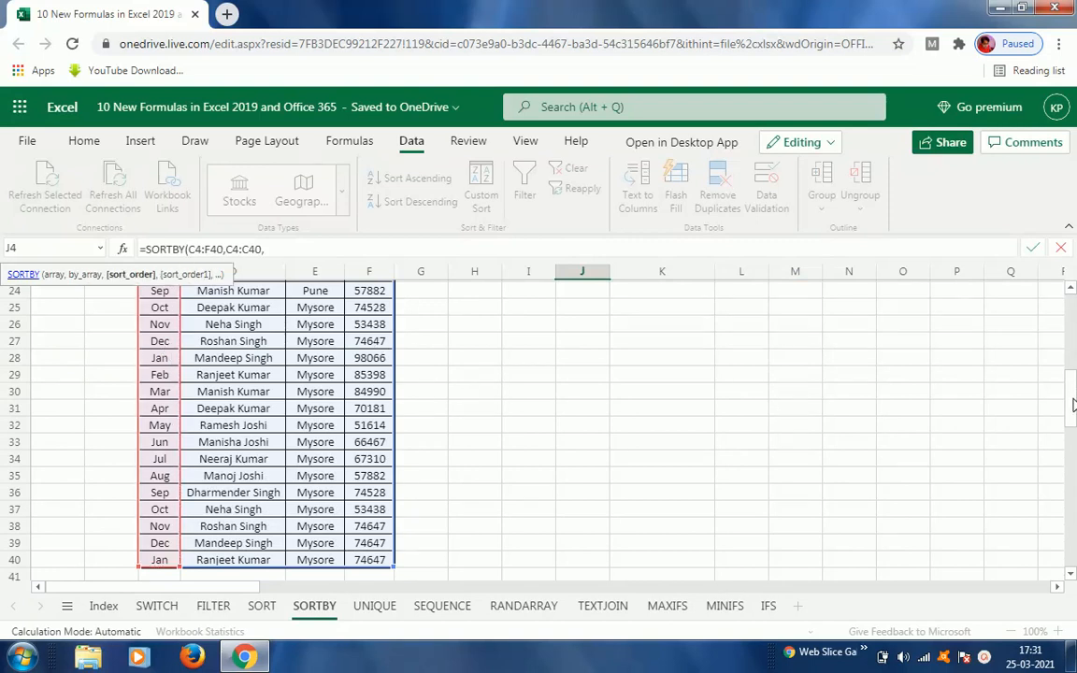
pyautogui.moveTo(1073, 403); pyautogui.dragTo(1072, 316)
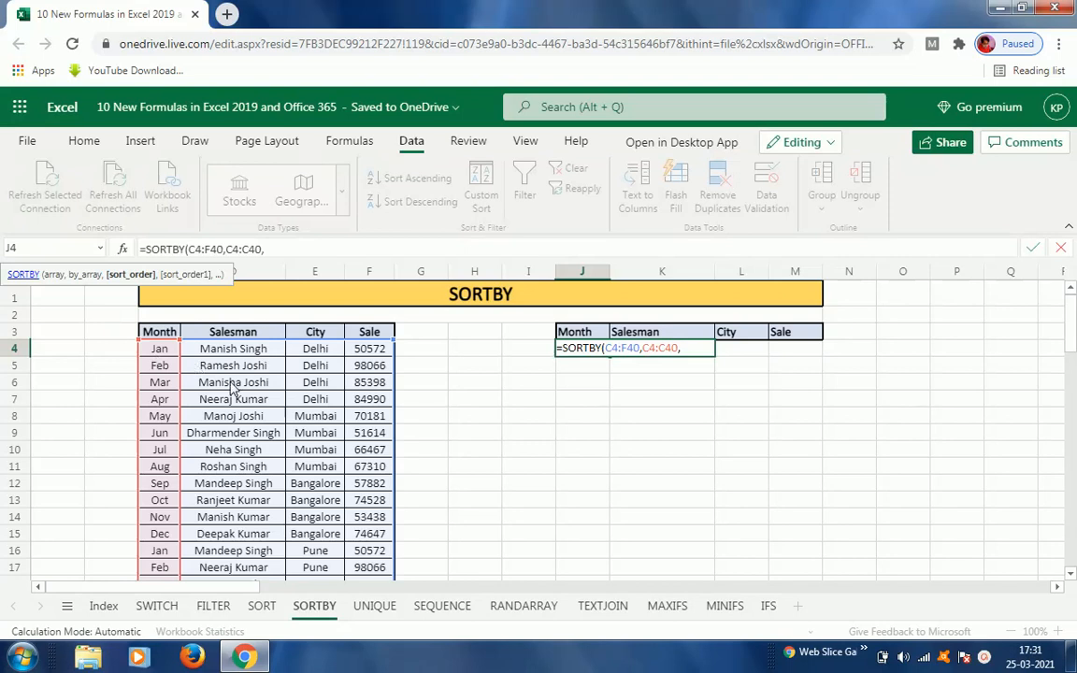
pyautogui.click(693, 348)
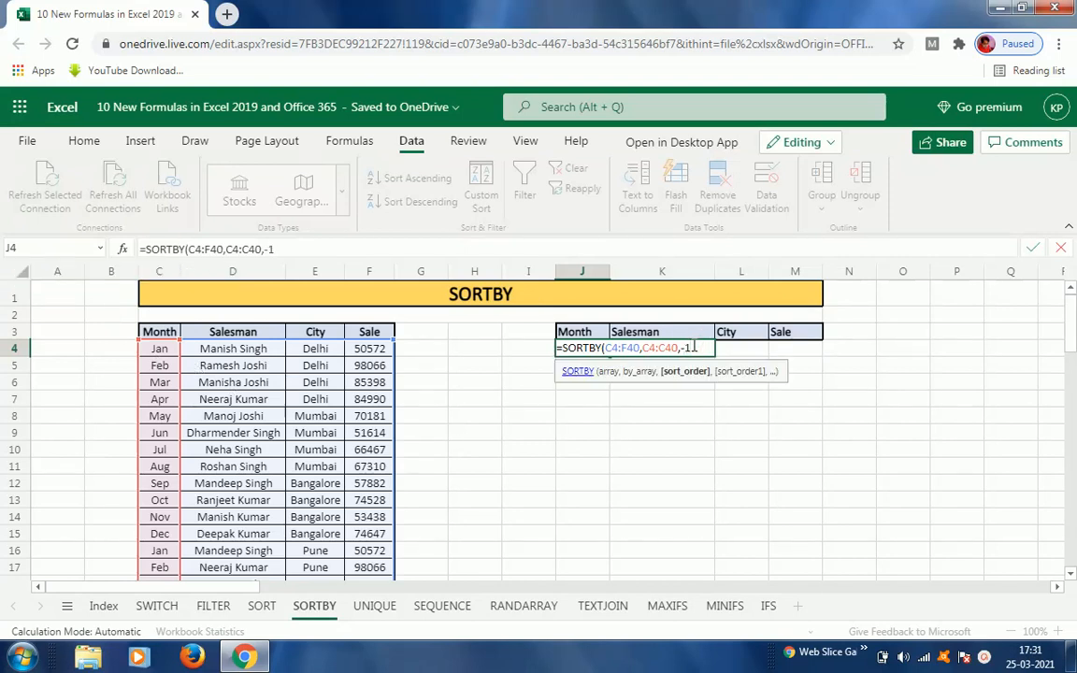
# Step: Add E4:E40 as the second sort-by column with sort order 1 and enter =SORTBY(C4:F40,C4:C40,-1,E4:E40,1)
pyautogui.write(',')
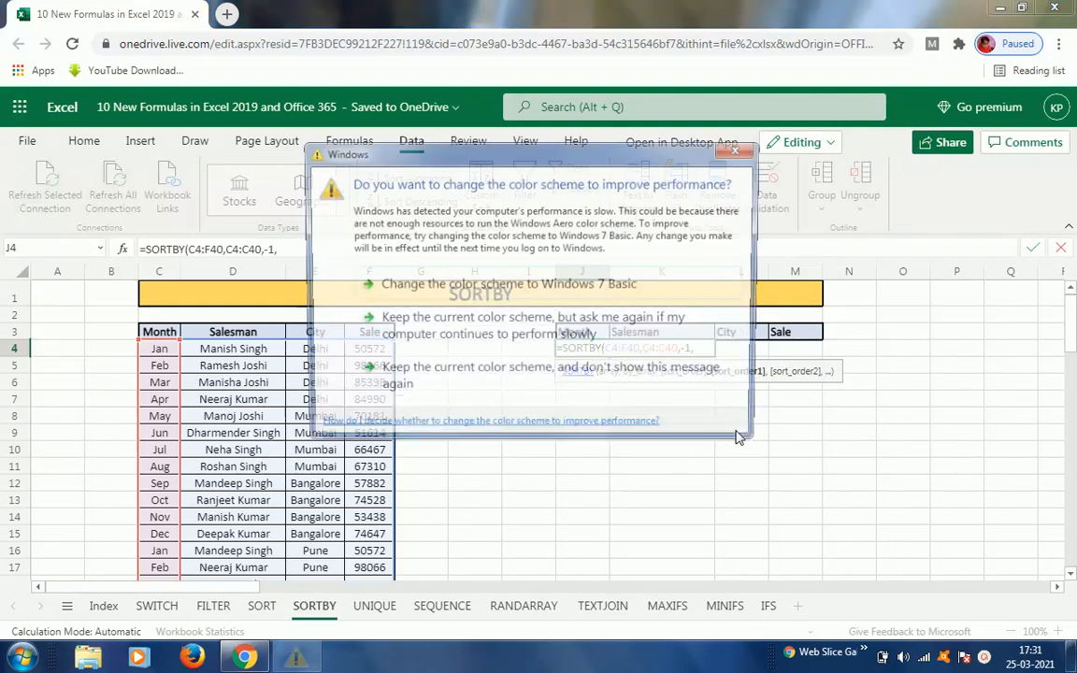
pyautogui.click(493, 333)
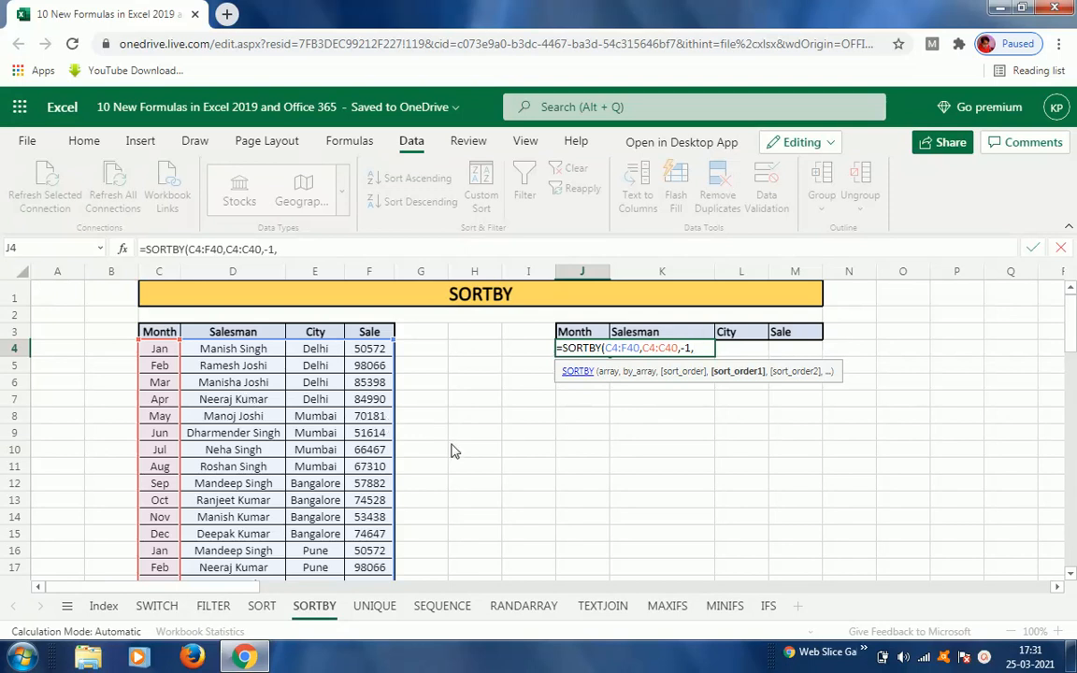
pyautogui.click(317, 349)
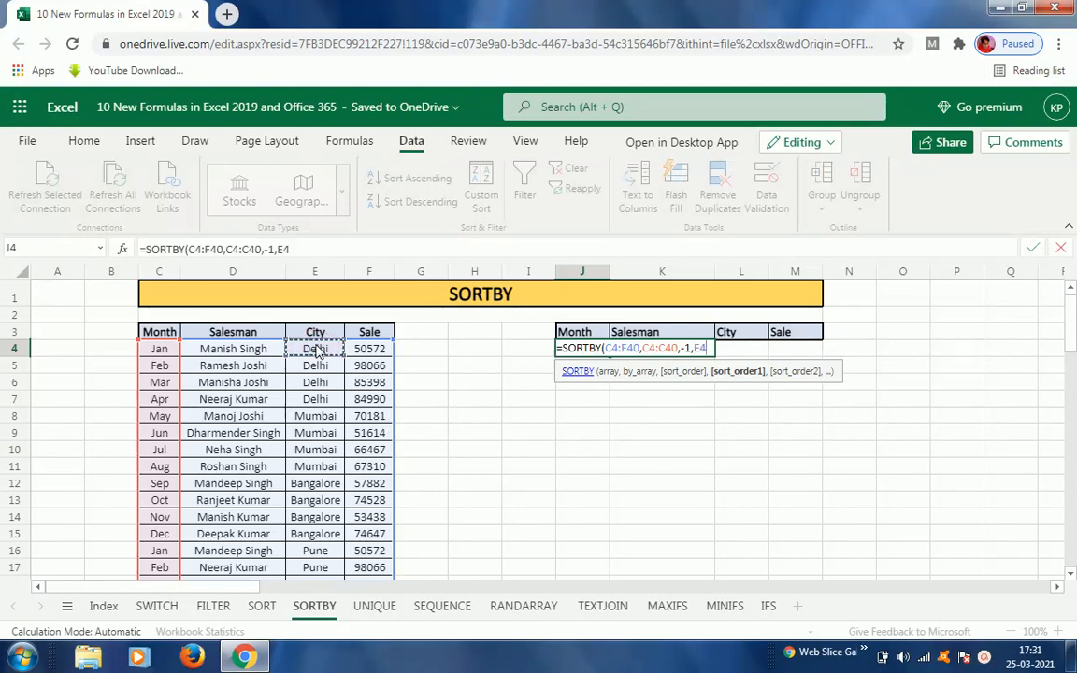
pyautogui.hotkey('ctrl', 'shift', 'Down')
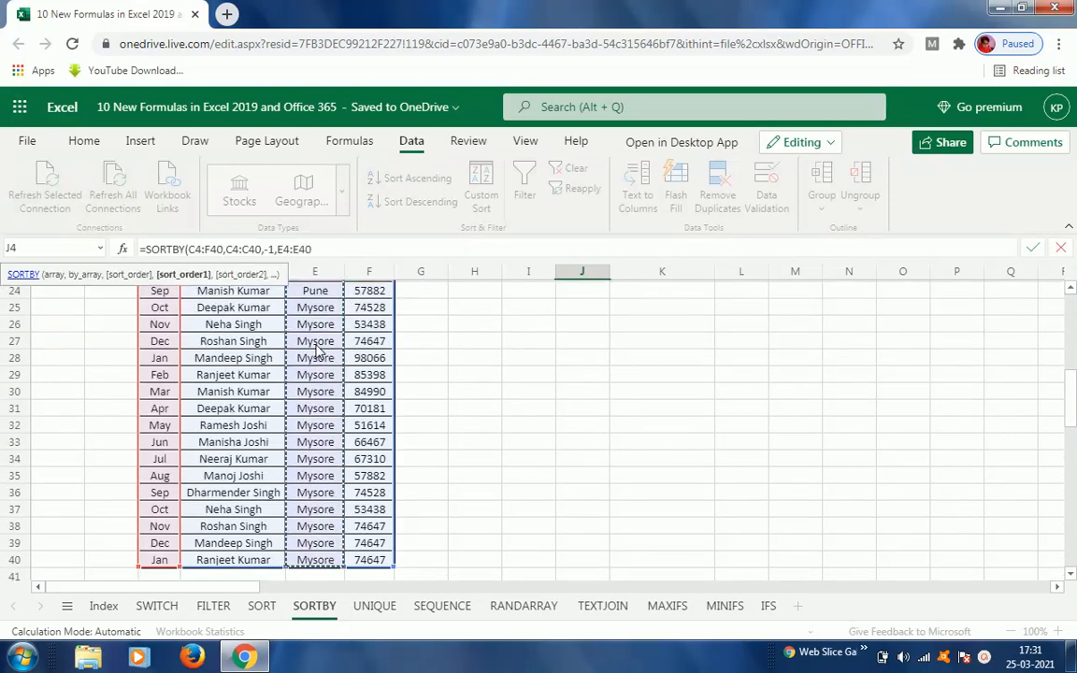
pyautogui.write(',')
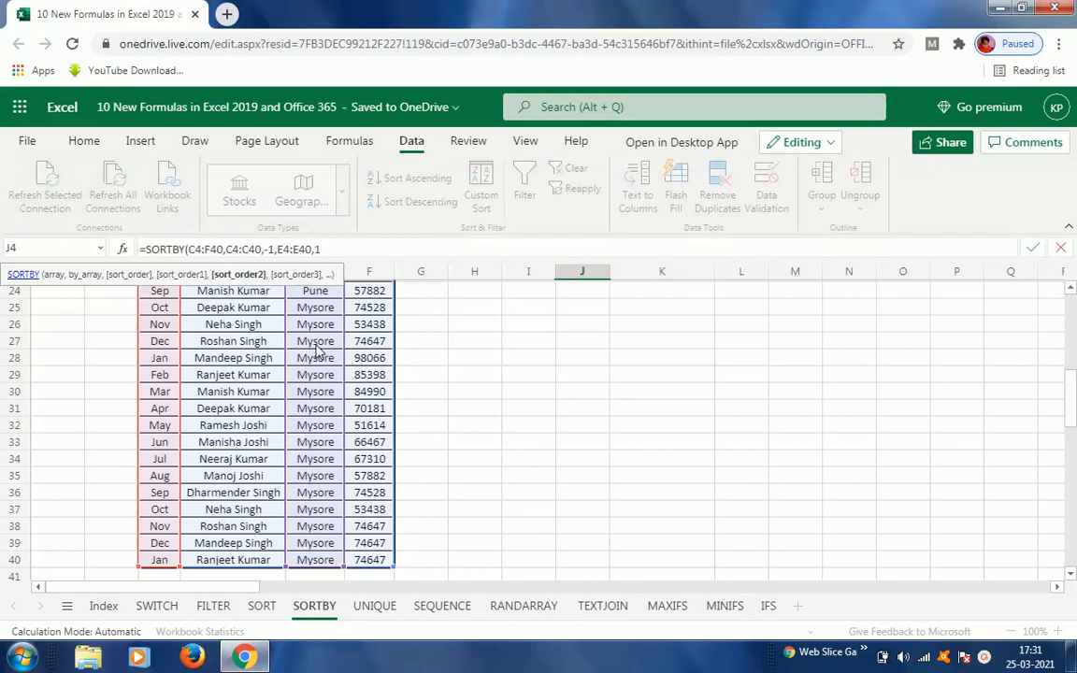
pyautogui.write('1)')
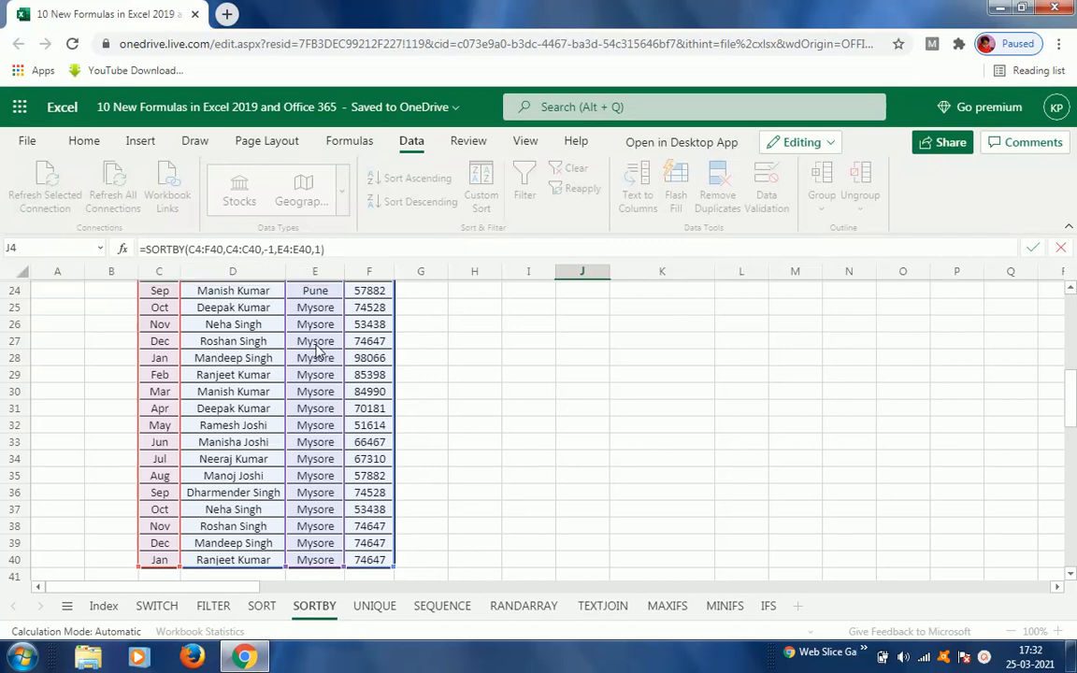
pyautogui.press('Return')
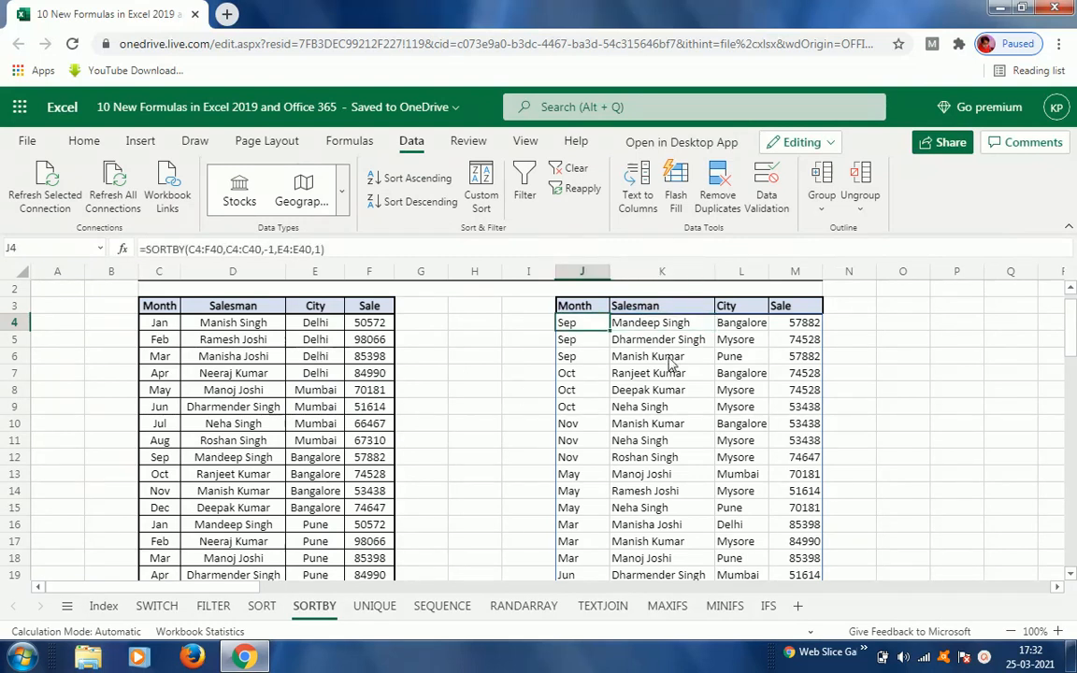
# Step: Open the J4 formula for editing to review its SORTBY arguments
pyautogui.press('F2')
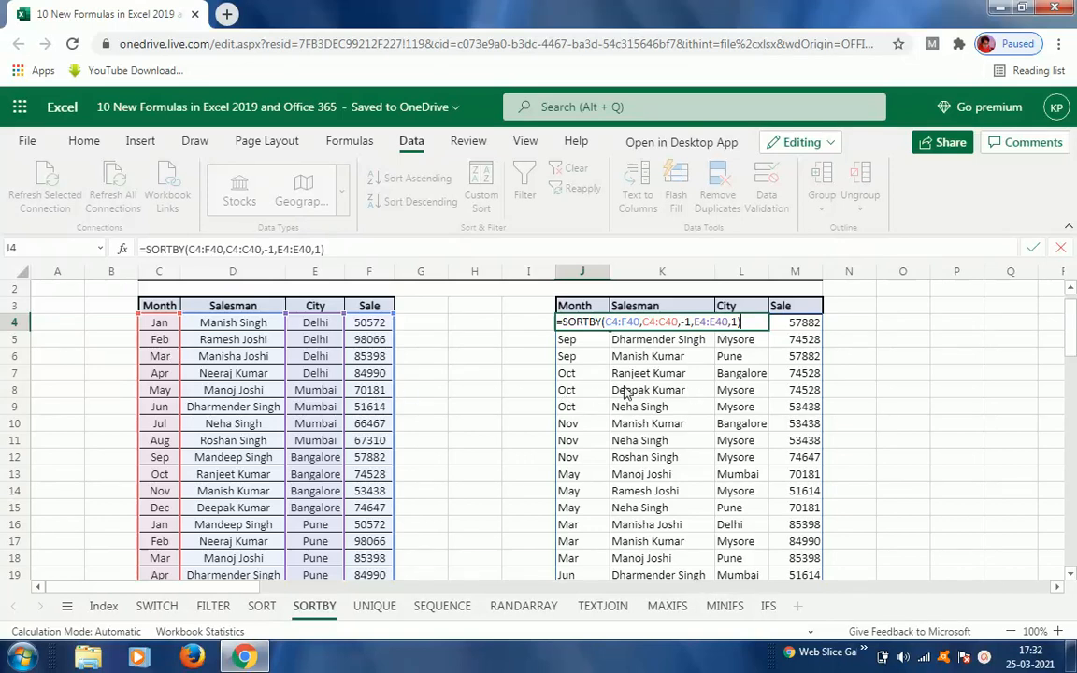
pyautogui.hotkey('ctrl', 'Return')
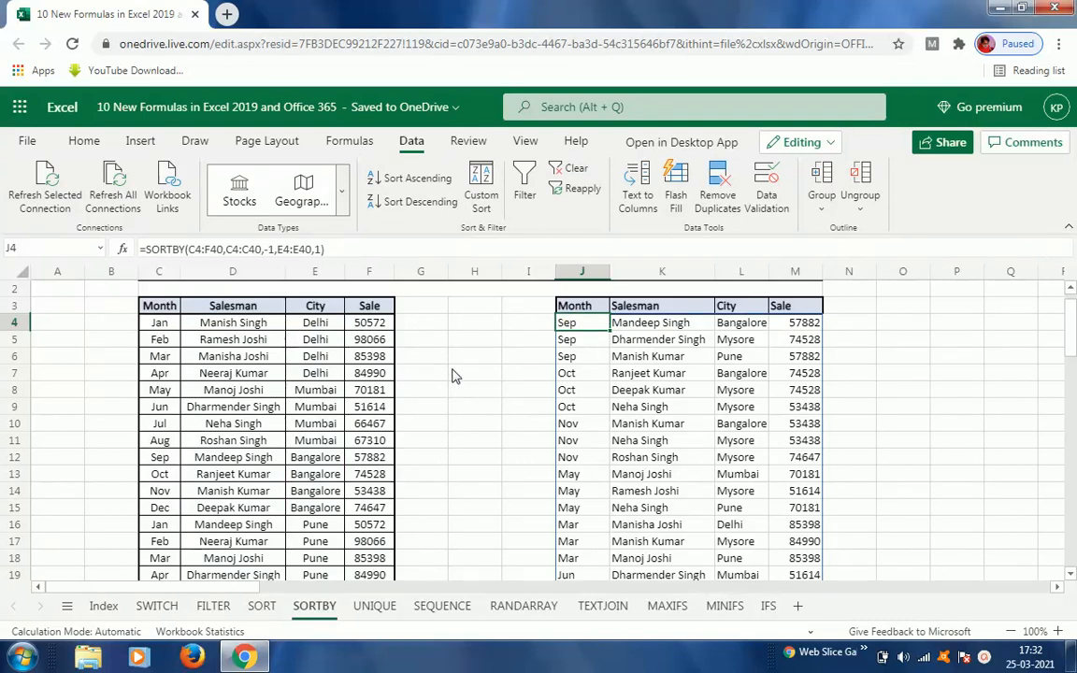
pyautogui.doubleClick(574, 324)
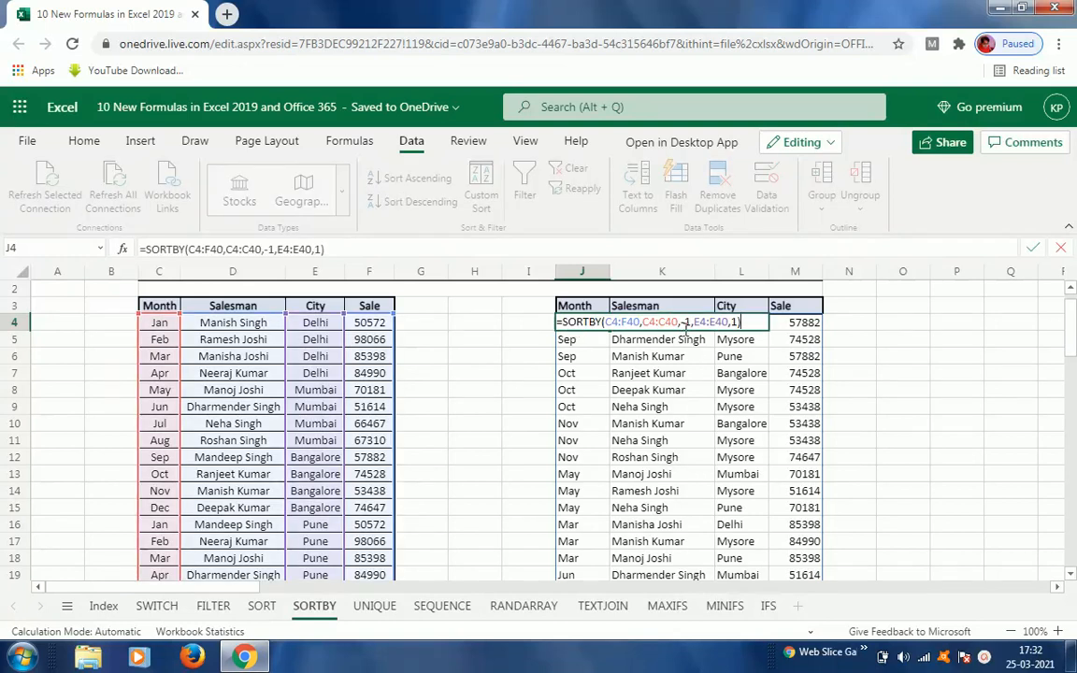
pyautogui.press('Escape')
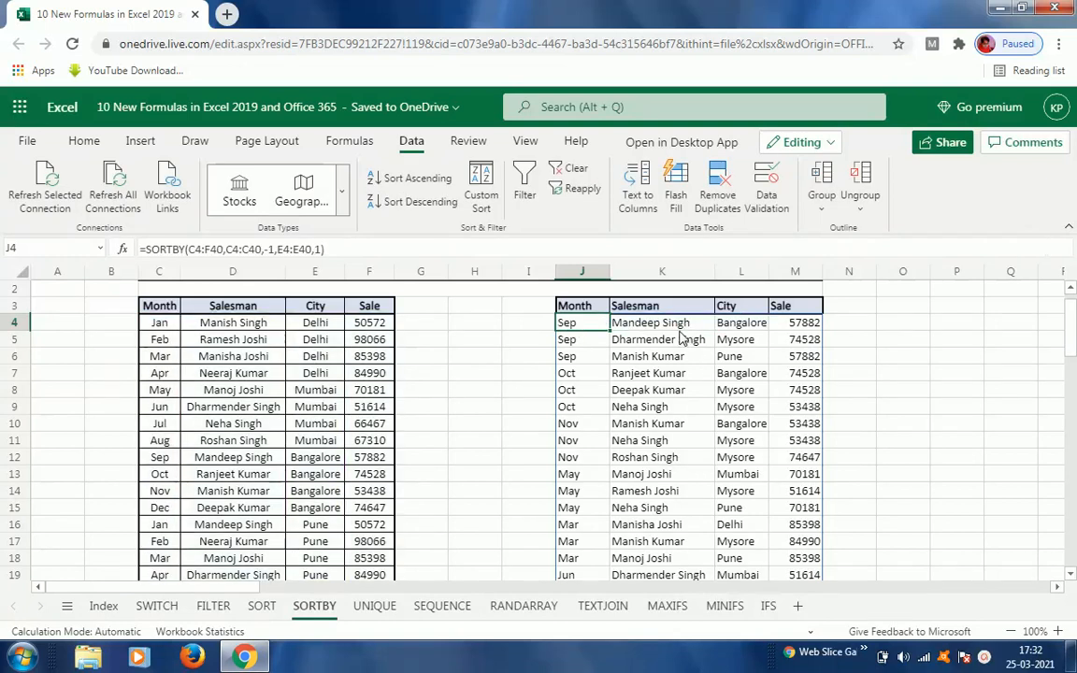
pyautogui.doubleClick(577, 326)
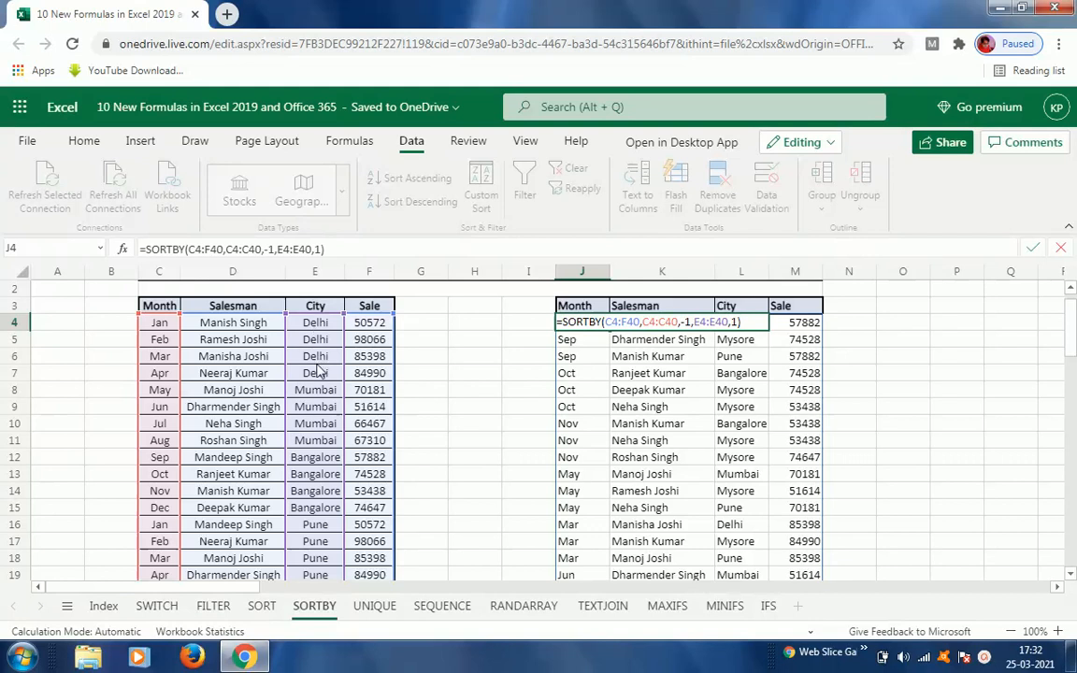
# Step: Compare the City column of the SORTBY output with the source table's City column
pyautogui.click(746, 391)
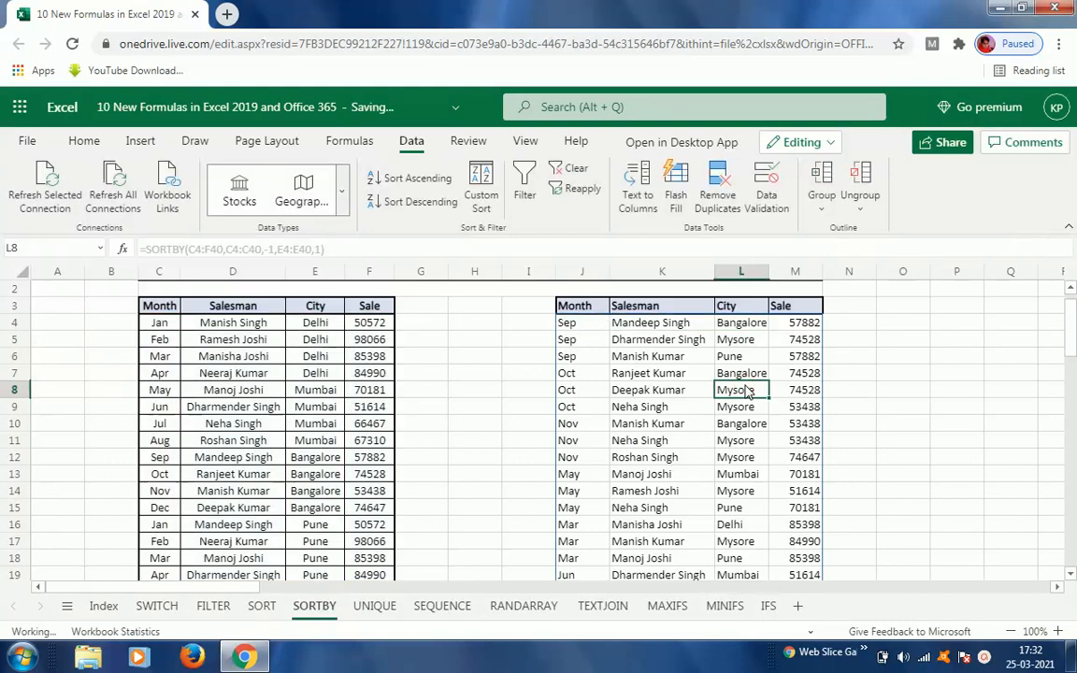
pyautogui.click(741, 323)
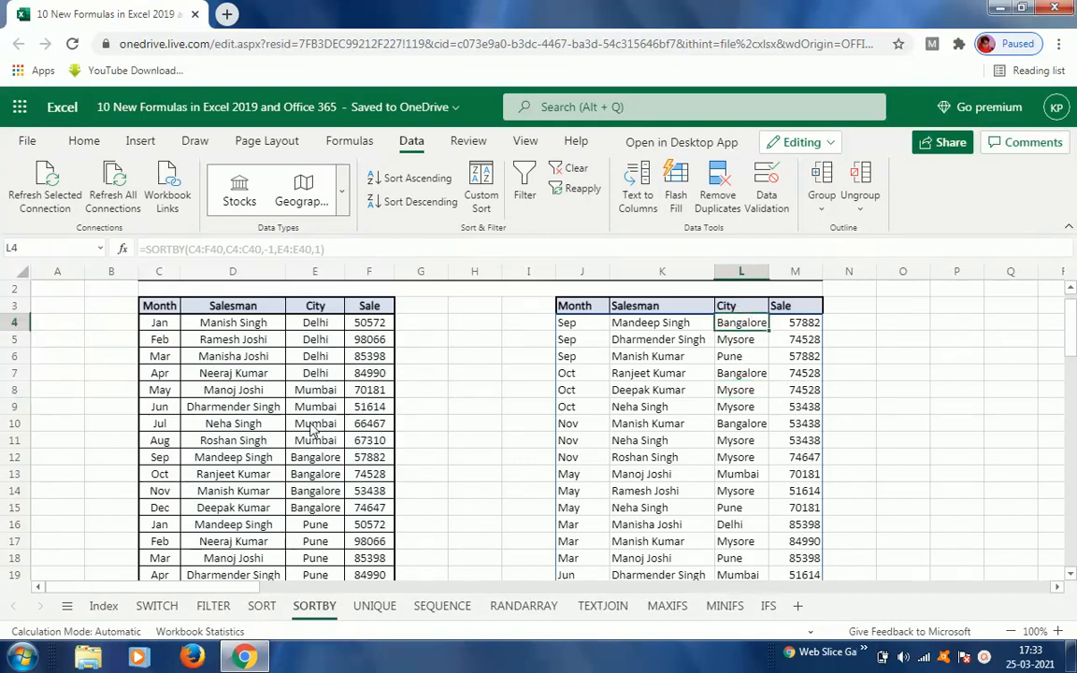
pyautogui.click(316, 323)
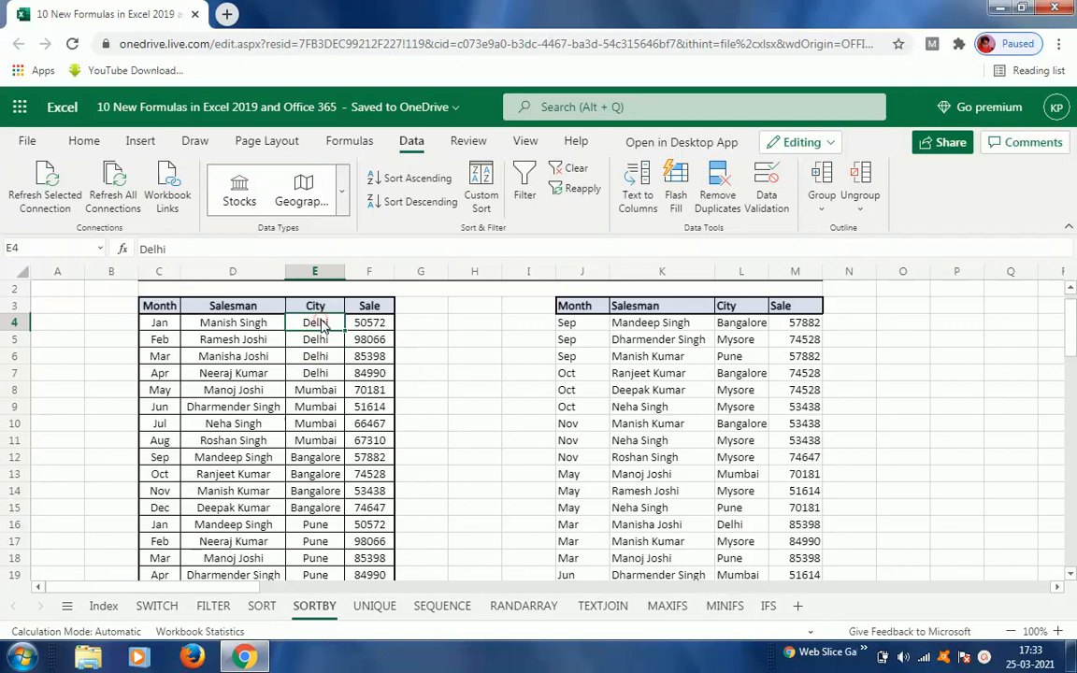
pyautogui.click(741, 323)
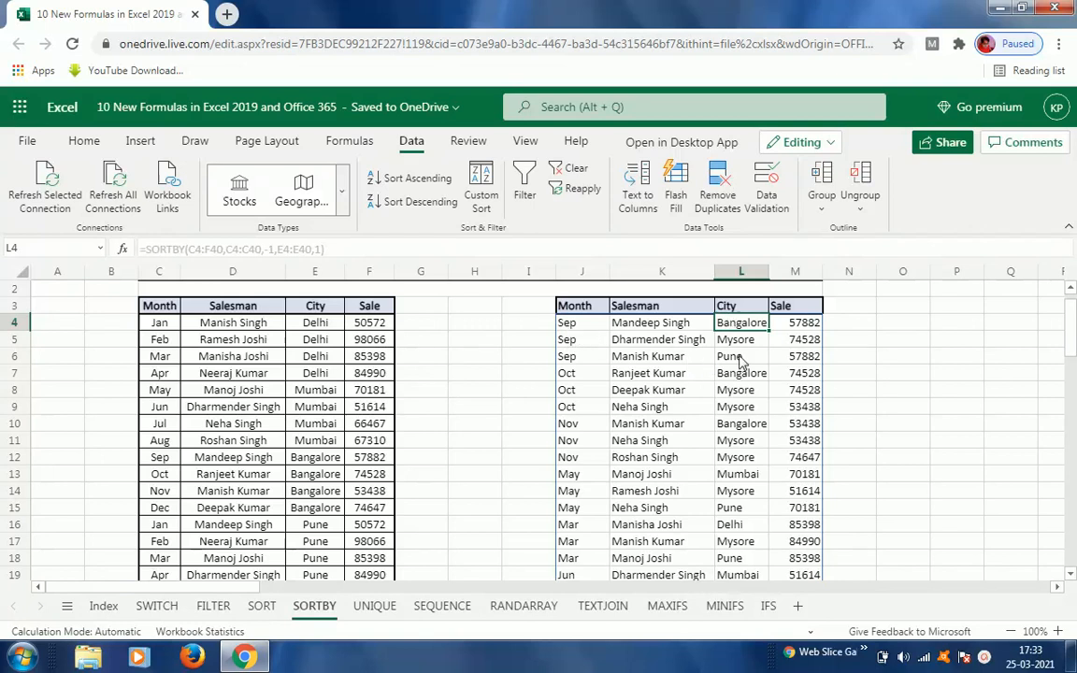
pyautogui.click(572, 327)
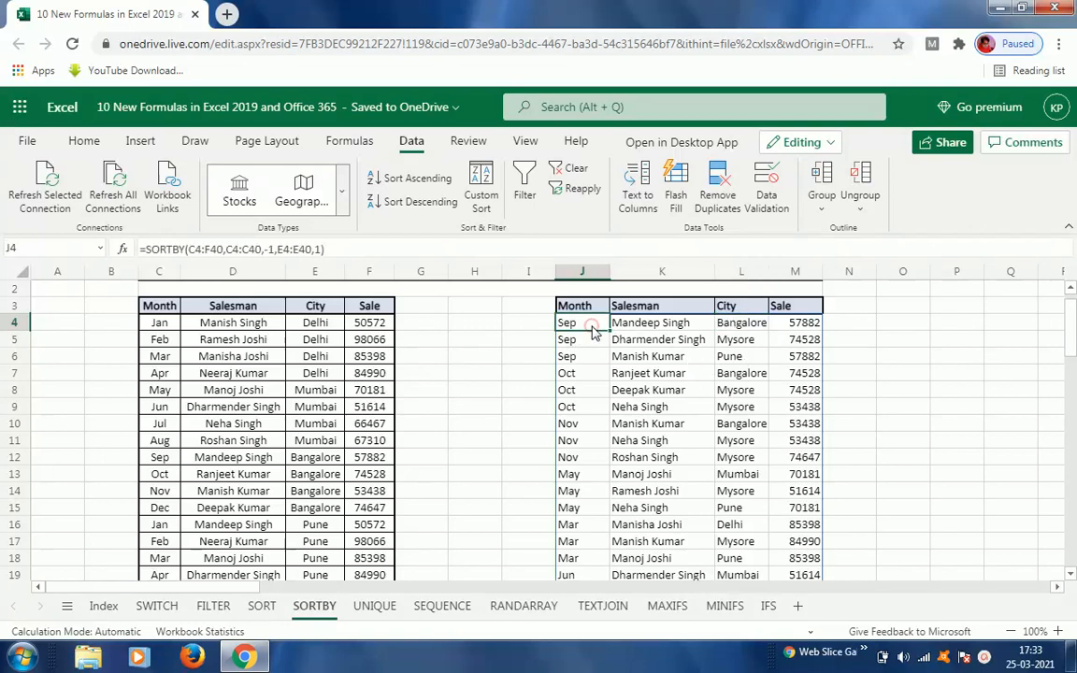
# Step: Edit the J4 formula to =SORTBY(C4:F40,C4:C40,1,E4:E40,-1), sorting Month ascending and City descending
pyautogui.doubleClick(592, 330)
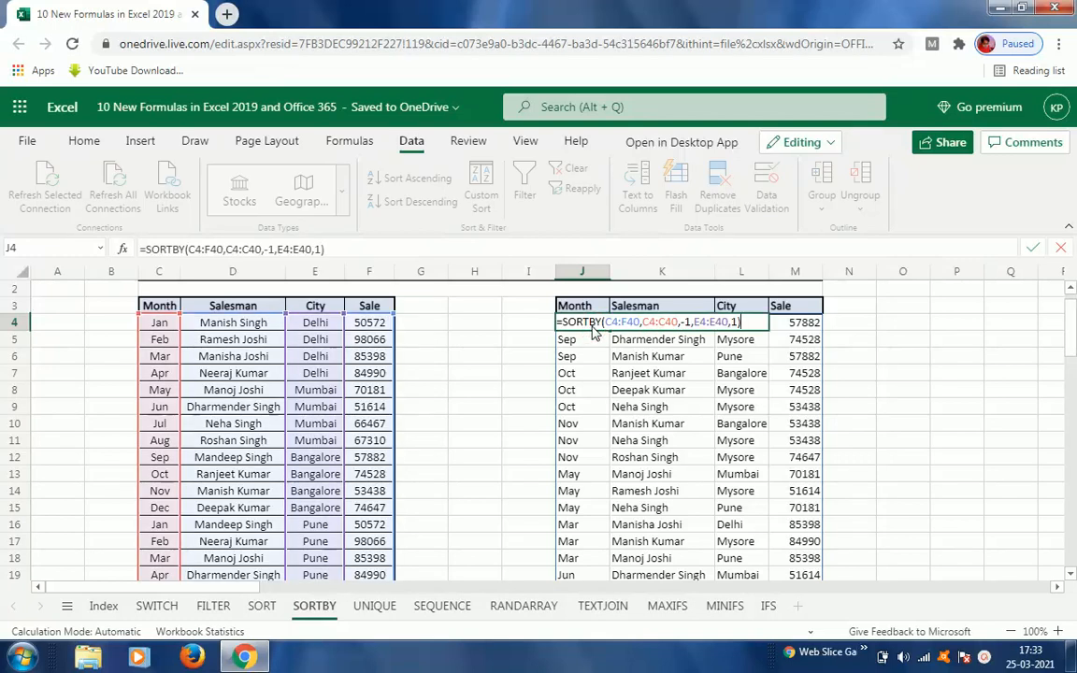
pyautogui.press('Left')
pyautogui.press('Left')
pyautogui.press('Left')
pyautogui.press('Left')
pyautogui.press('Left')
pyautogui.press('Left')
pyautogui.press('Left')
pyautogui.press('Left')
pyautogui.press('Left')
pyautogui.press('Left')
pyautogui.press('Left')
pyautogui.press('Left')
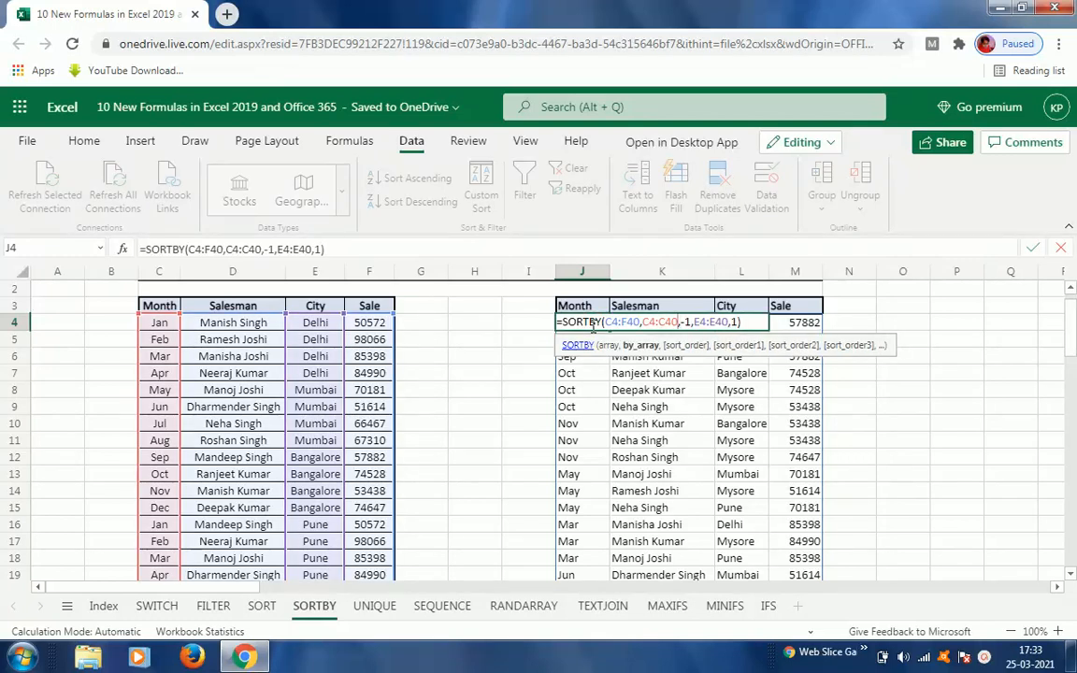
pyautogui.press('Right')
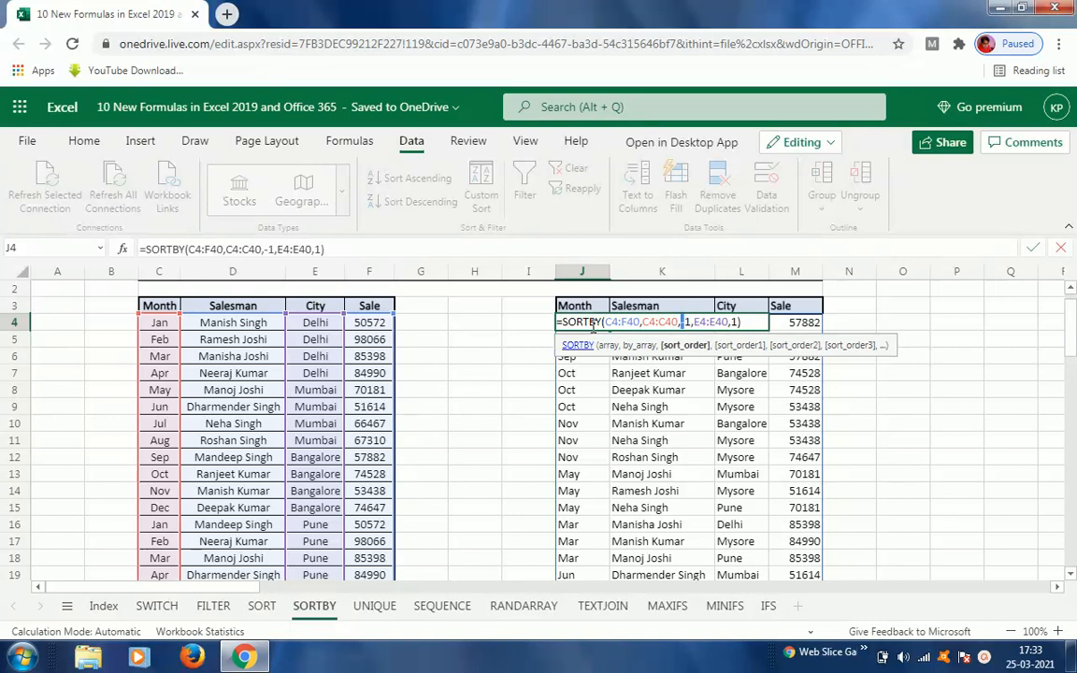
pyautogui.press('Delete')
pyautogui.press('Right')
pyautogui.press('Right')
pyautogui.press('Right')
pyautogui.press('Right')
pyautogui.press('Right')
pyautogui.press('Right')
pyautogui.press('Right')
pyautogui.press('Right')
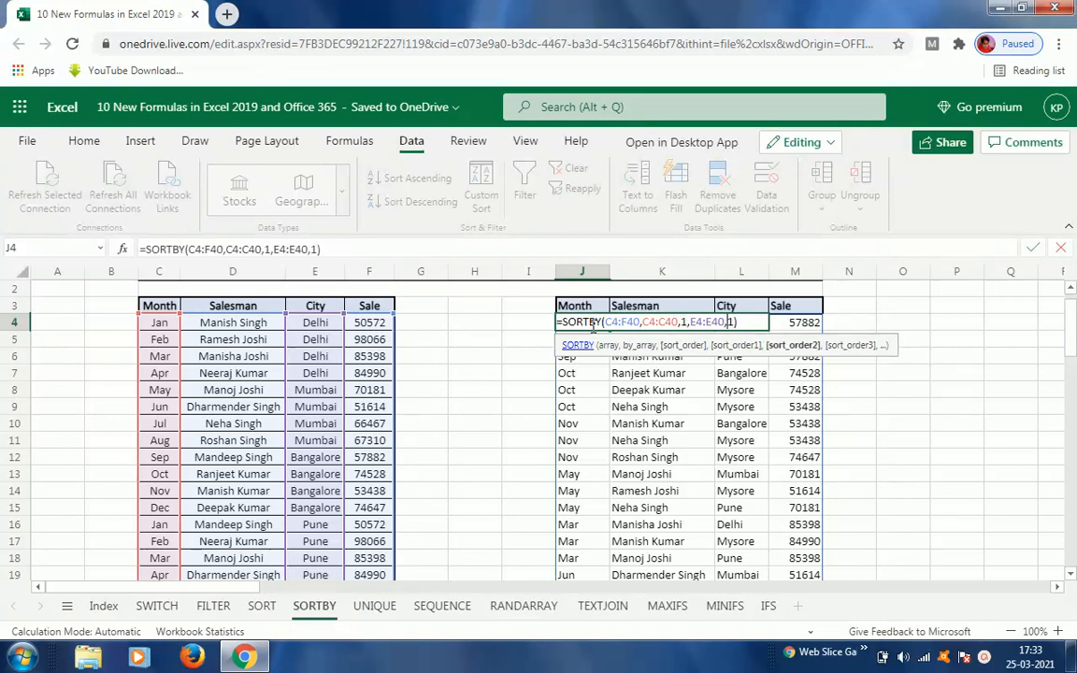
pyautogui.write('-')
pyautogui.hotkey('ctrl', 'Return')
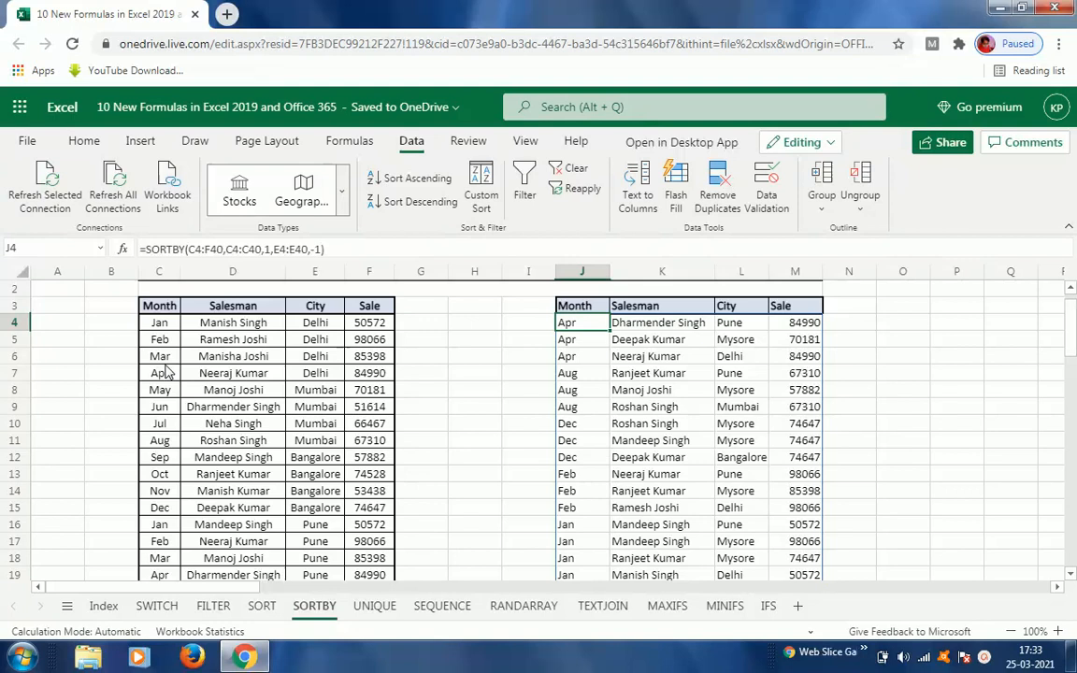
pyautogui.press('F2')
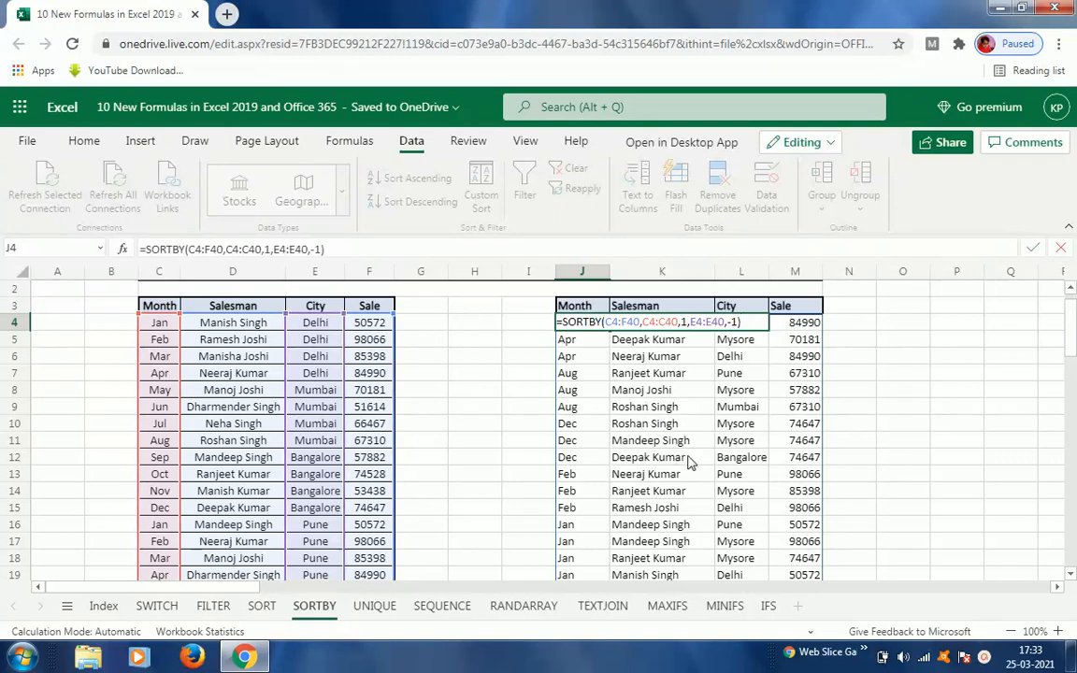
pyautogui.hotkey('ctrl', 'Return')
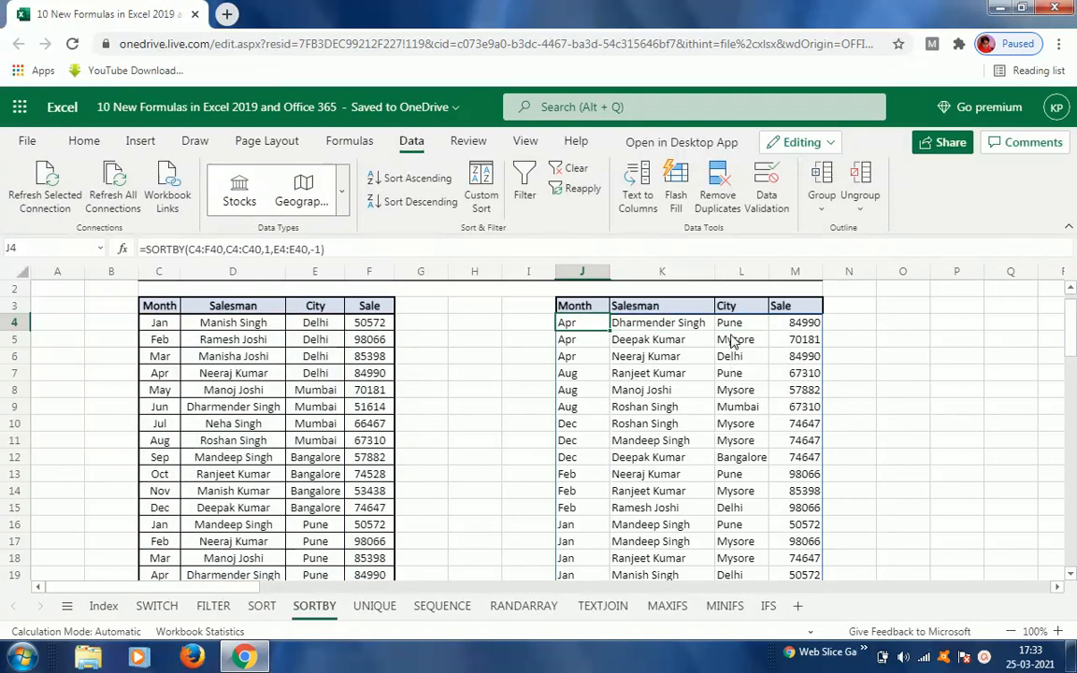
pyautogui.press('Right')
pyautogui.press('Right')
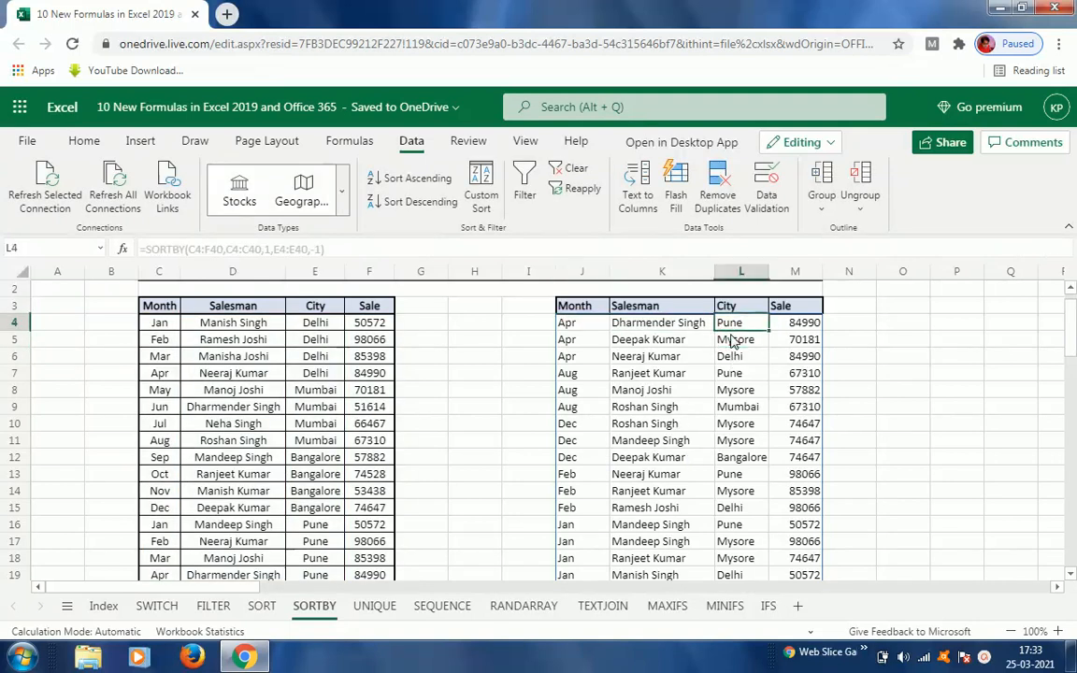
pyautogui.press('Up')
pyautogui.press('BackSpace')
pyautogui.press('Escape')
pyautogui.click(584, 329)
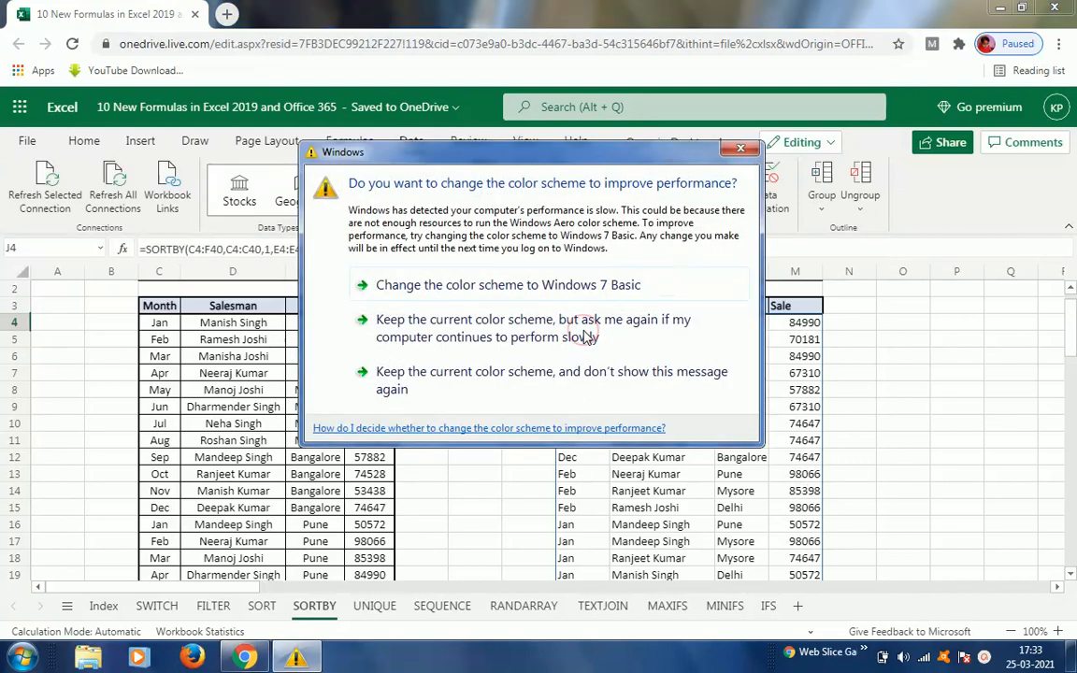
# Step: Dismiss the Windows colour-scheme prompt, keeping the current colour scheme
pyautogui.click(498, 341)
pyautogui.moveTo(572, 322); pyautogui.dragTo(767, 325)
pyautogui.click(752, 321)
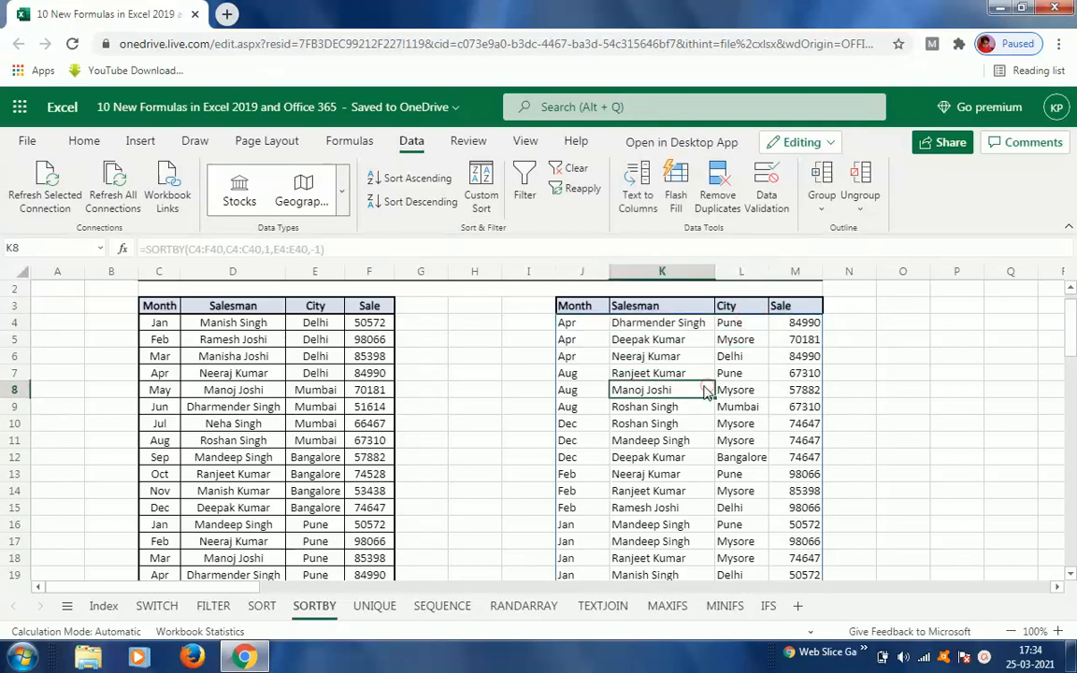
pyautogui.click(570, 329)
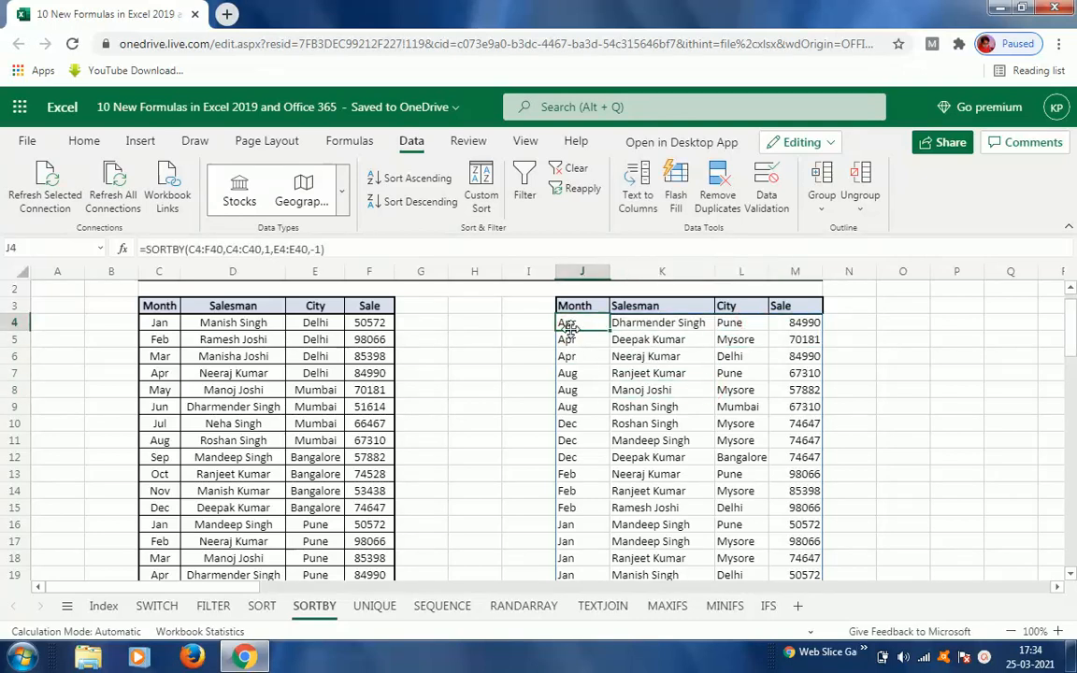
pyautogui.scroll(1, 573, 336)
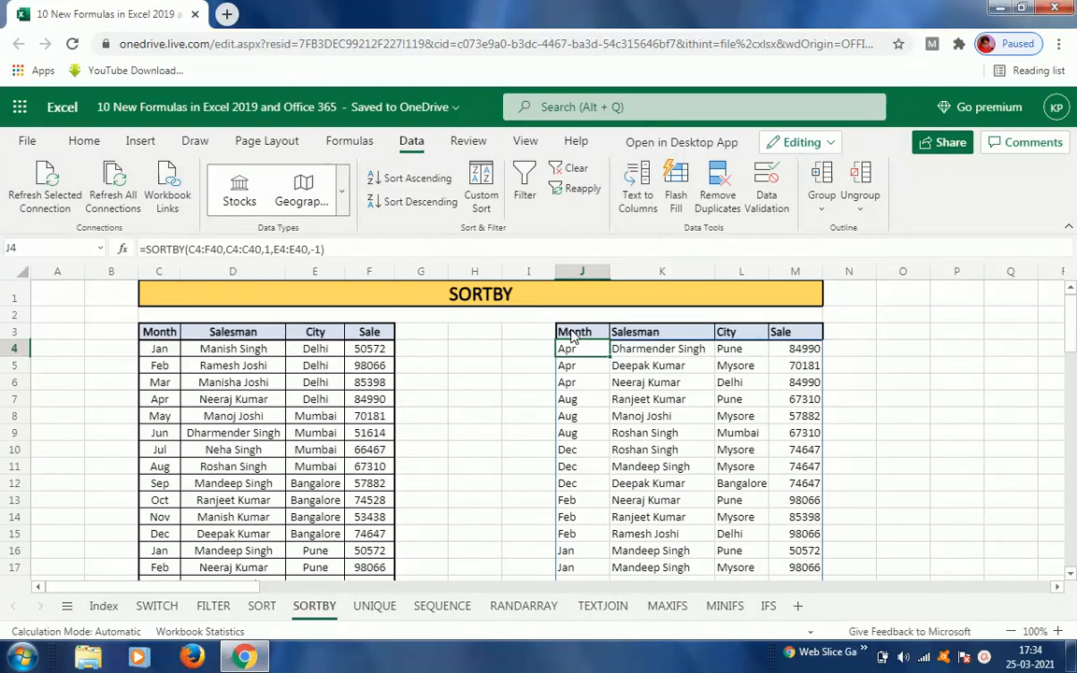
# Step: On the UNIQUE sheet, enter =UNIQUE(C4:C40) in G4 to list the distinct salesmen
pyautogui.click(368, 608)
pyautogui.click(459, 352)
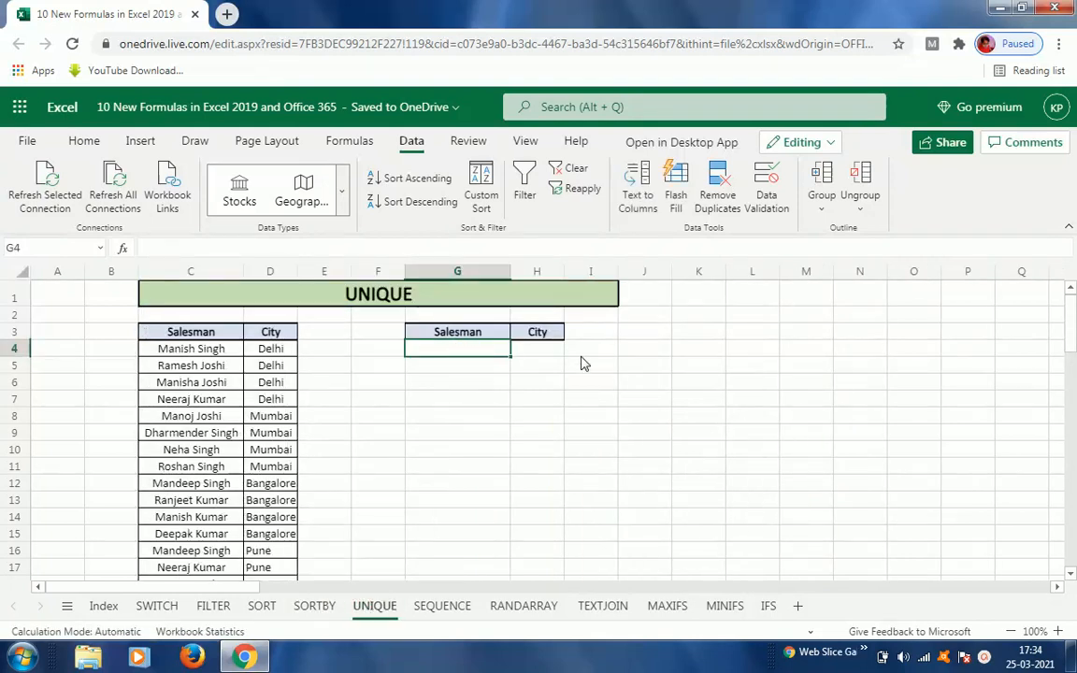
pyautogui.click(191, 335)
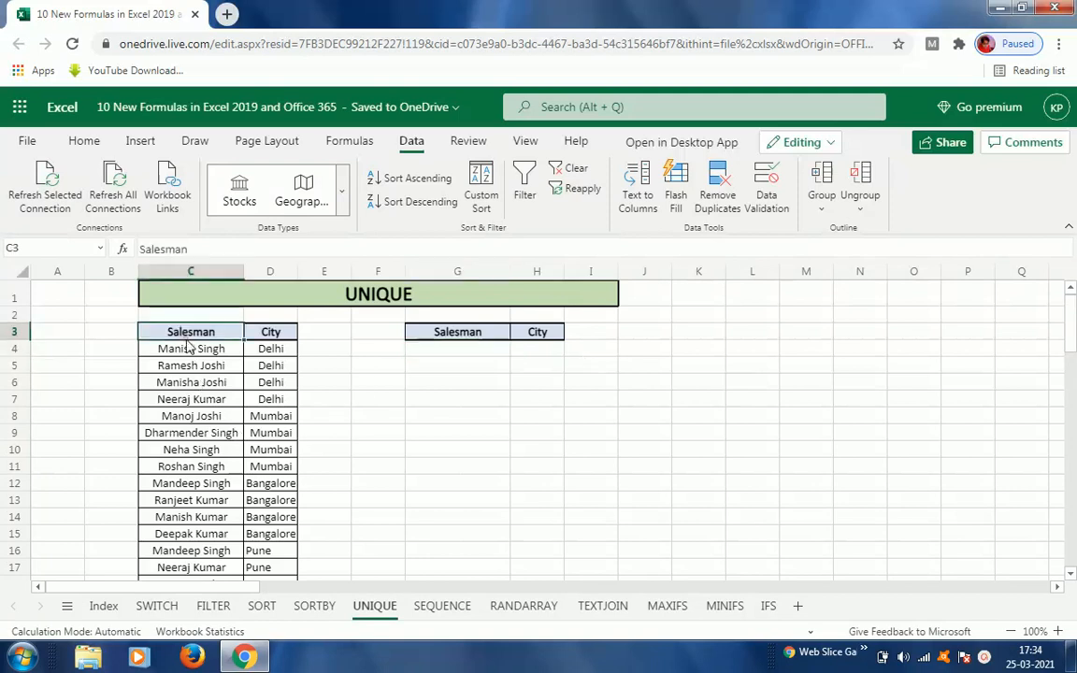
pyautogui.click(271, 337)
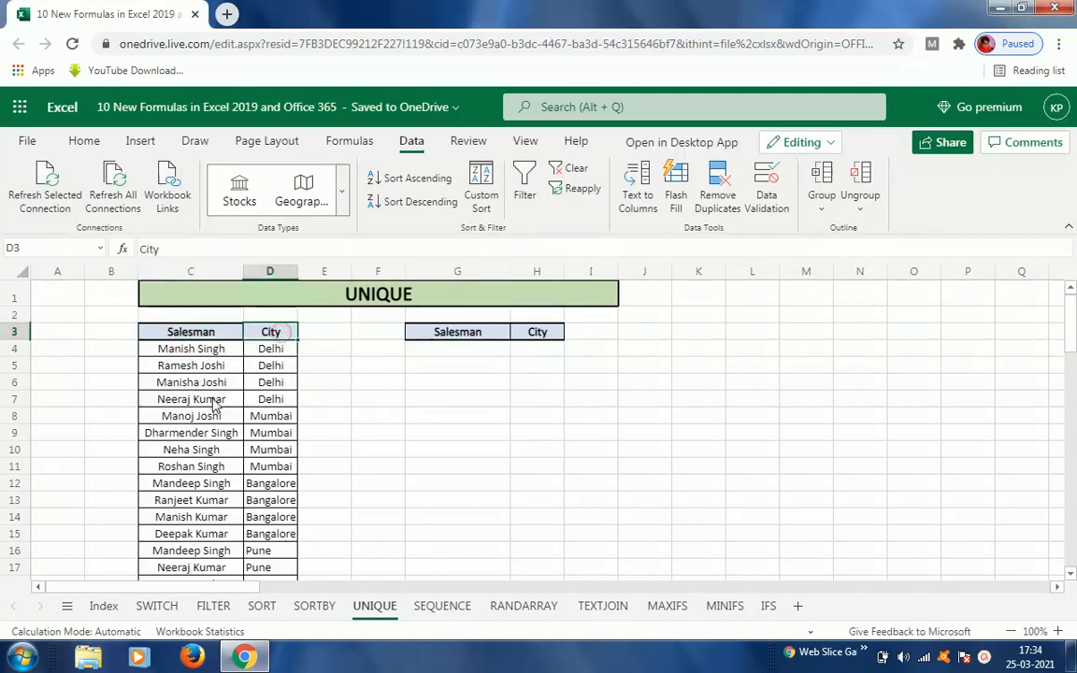
pyautogui.click(178, 353)
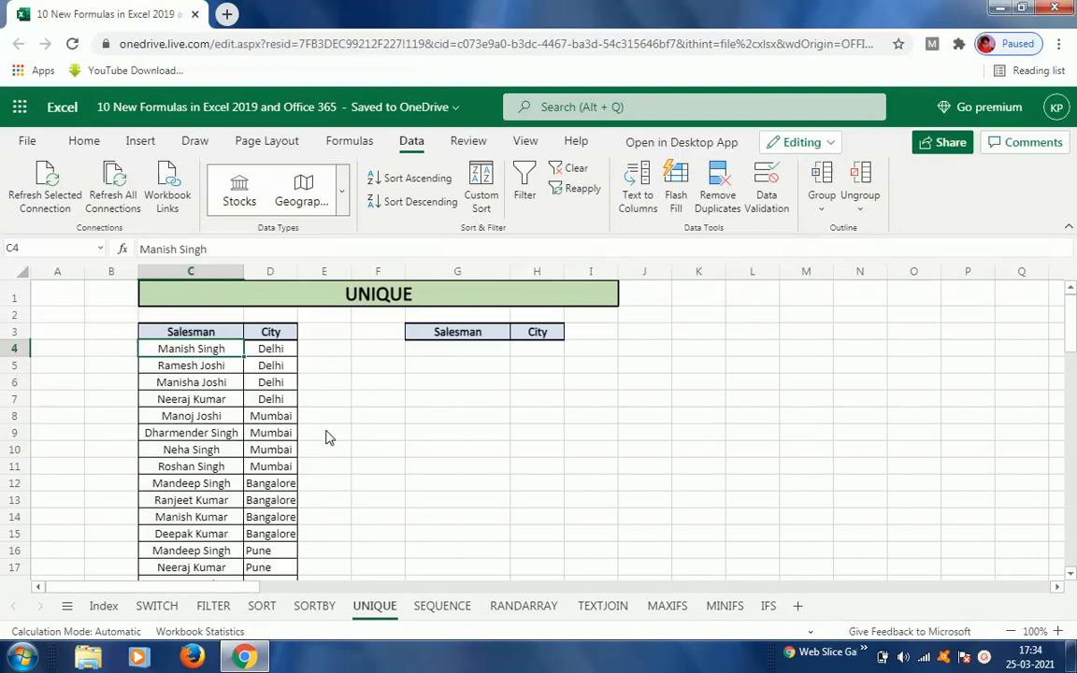
pyautogui.click(462, 353)
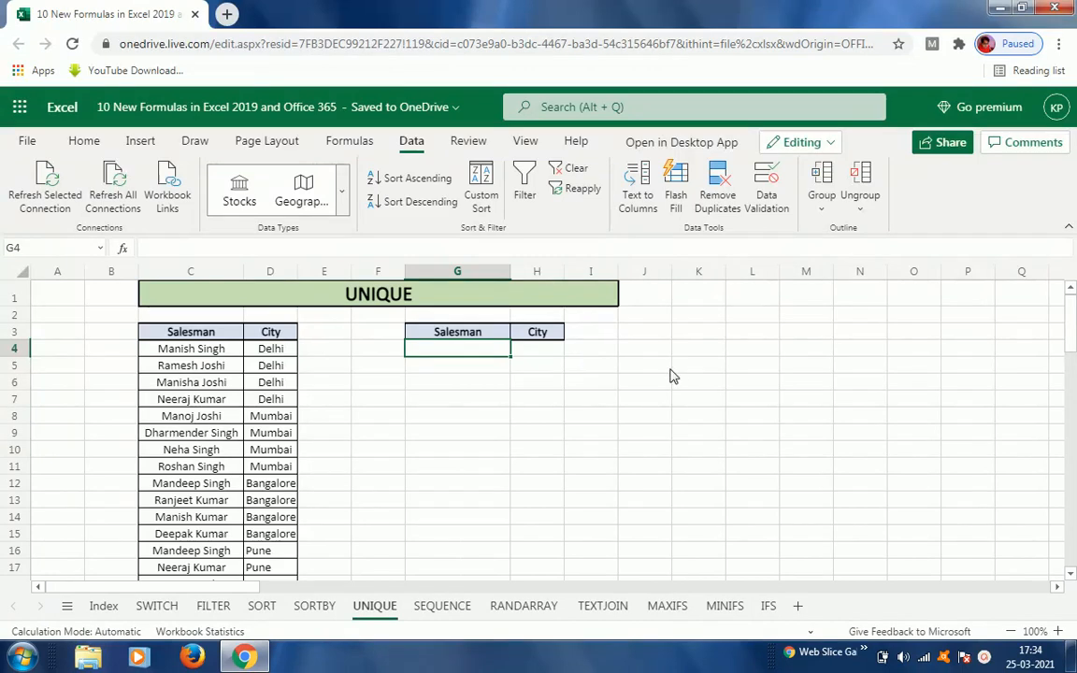
pyautogui.write('=uni')
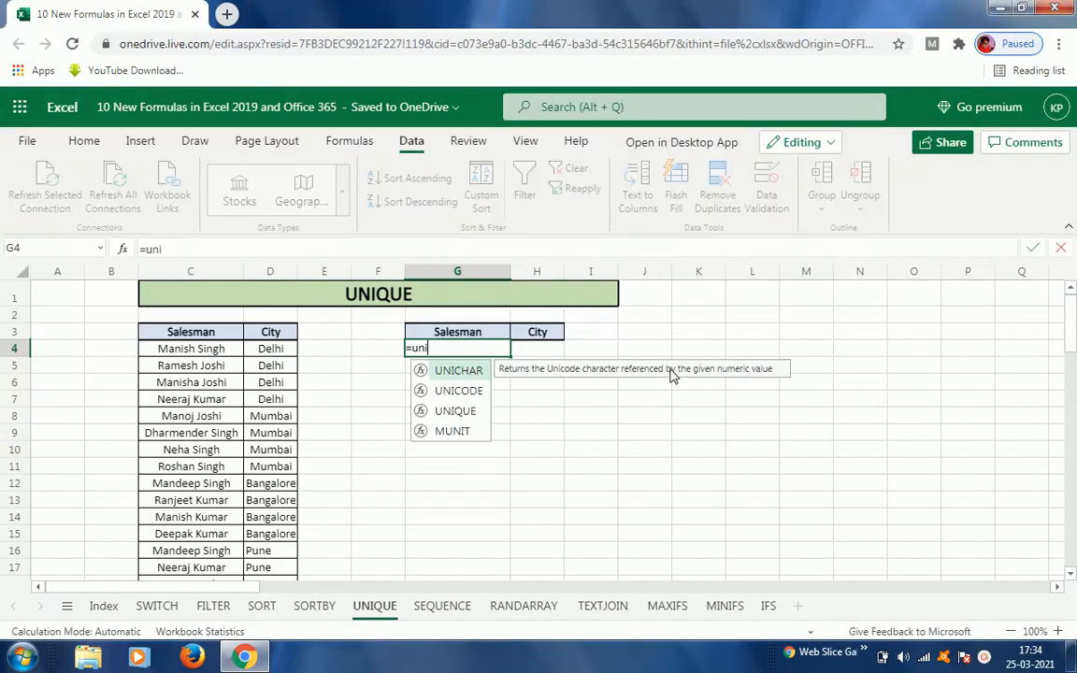
pyautogui.doubleClick(456, 411)
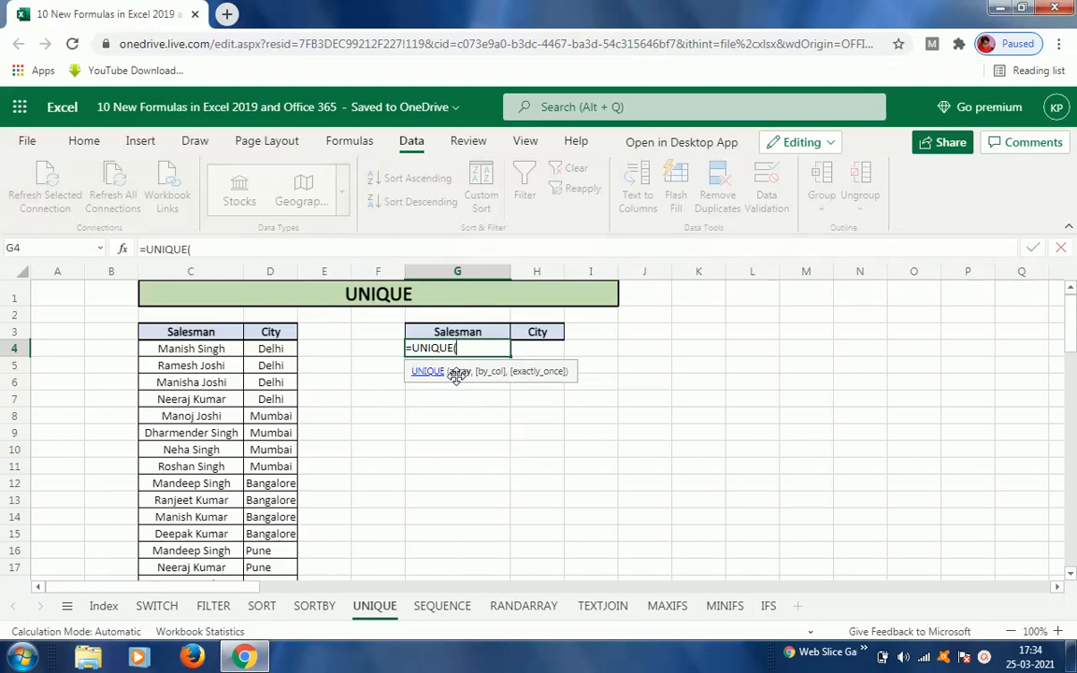
pyautogui.click(188, 354)
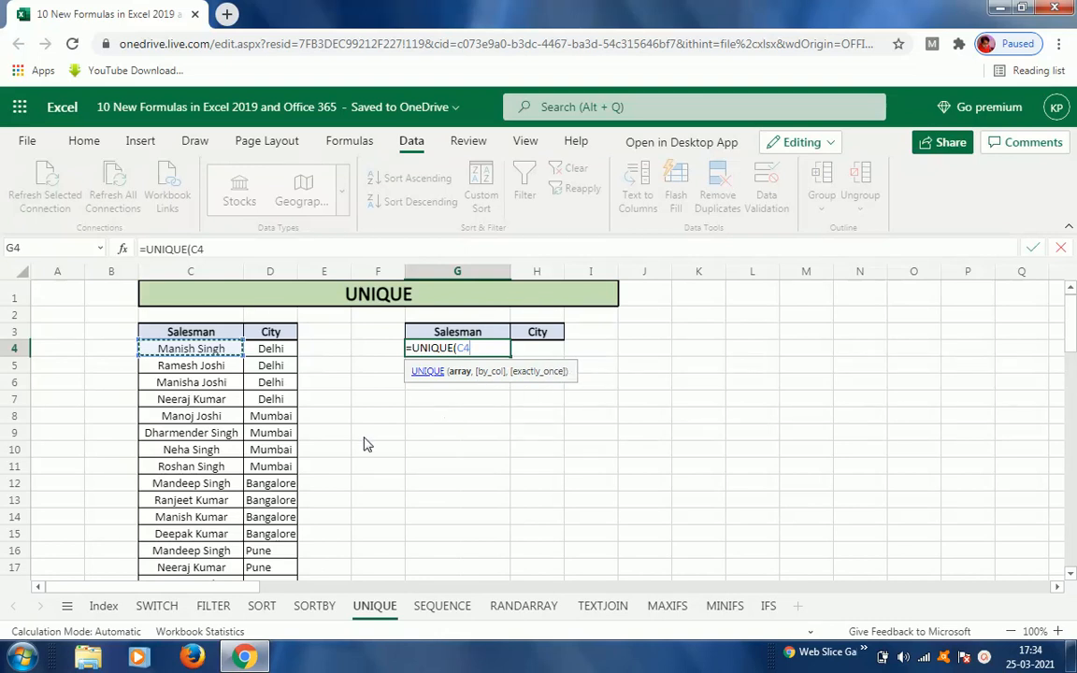
pyautogui.hotkey('ctrl', 'shift', 'Down')
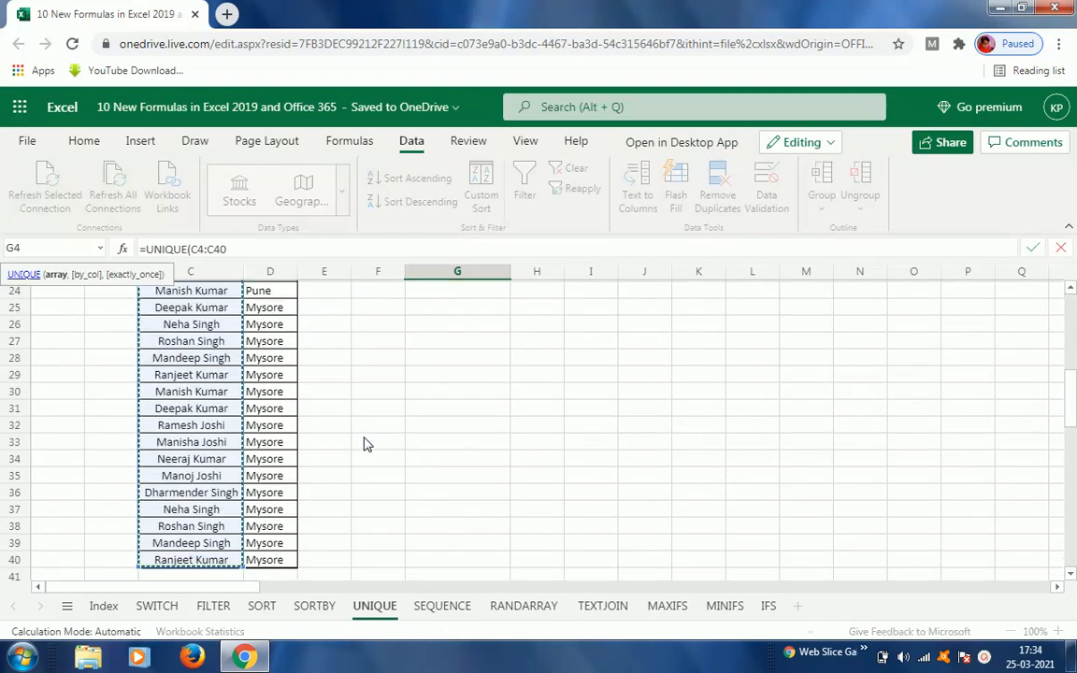
pyautogui.write(')')
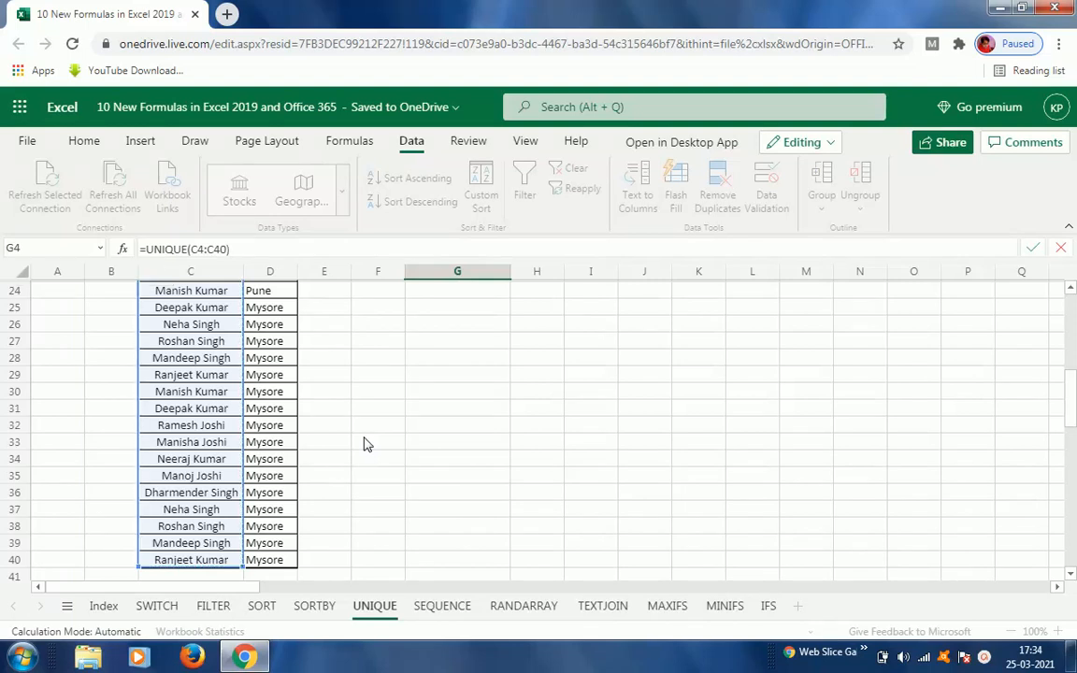
pyautogui.press('Return')
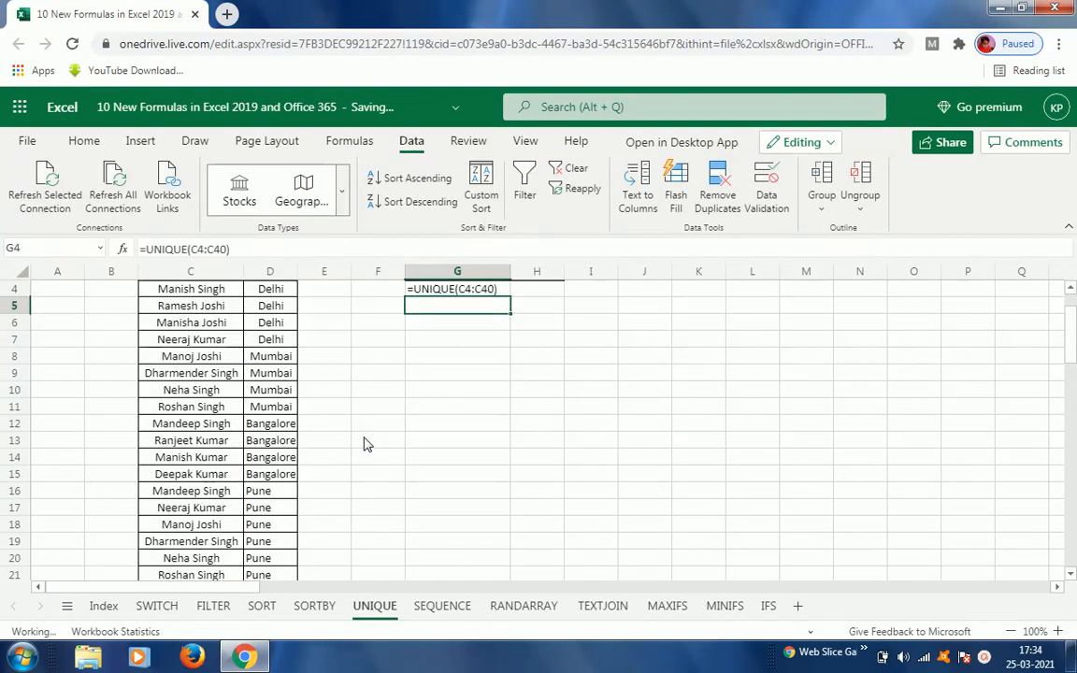
# Step: Compare the source Salesman column with the UNIQUE results in column G
pyautogui.press('Left')
pyautogui.press('Left')
pyautogui.press('Left')
pyautogui.press('Left')
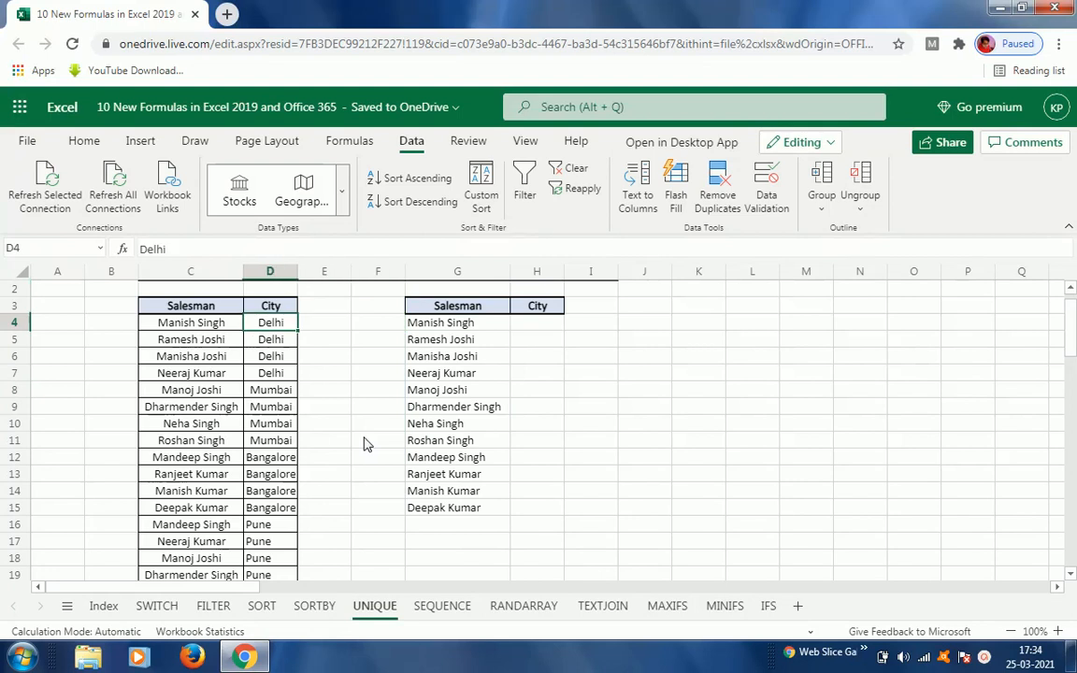
pyautogui.hotkey('ctrl', 'shift', 'Down')
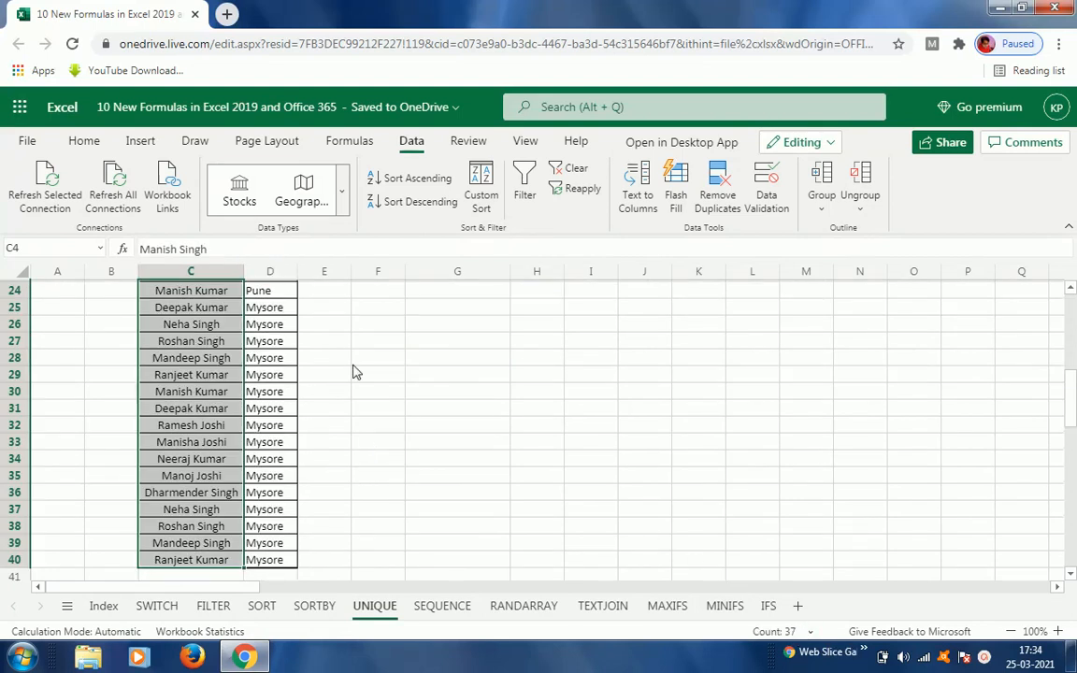
pyautogui.click(325, 350)
pyautogui.hotkey('ctrl', 'Up')
pyautogui.press('Down')
pyautogui.press('Down')
pyautogui.press('Down')
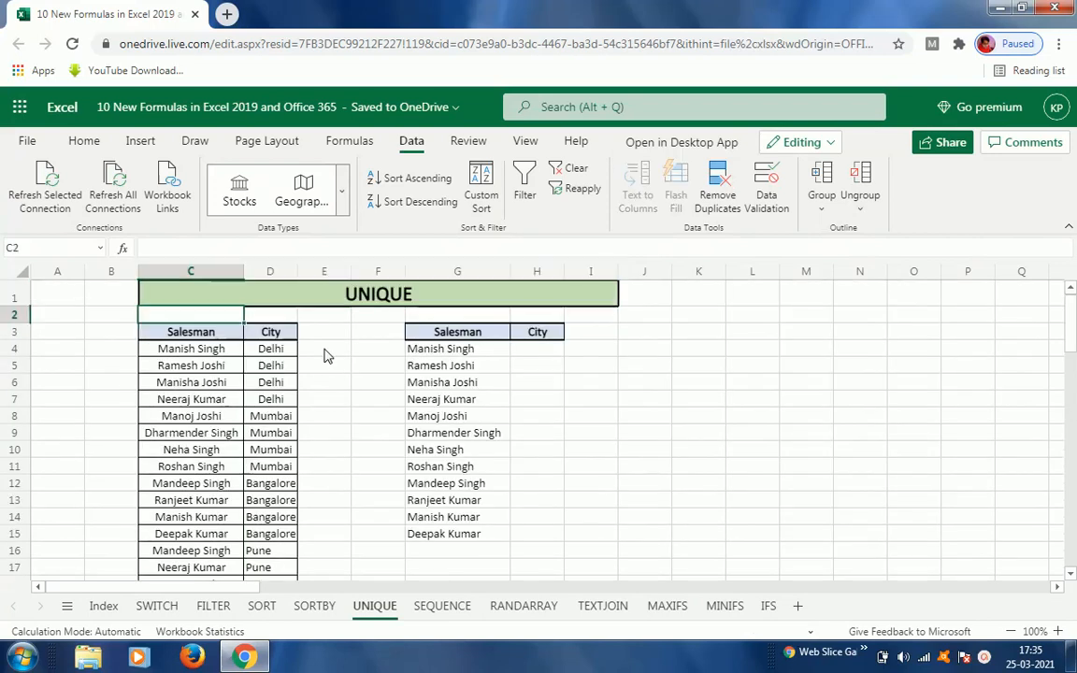
pyautogui.press('Right')
pyautogui.press('Right')
pyautogui.press('Right')
pyautogui.press('Right')
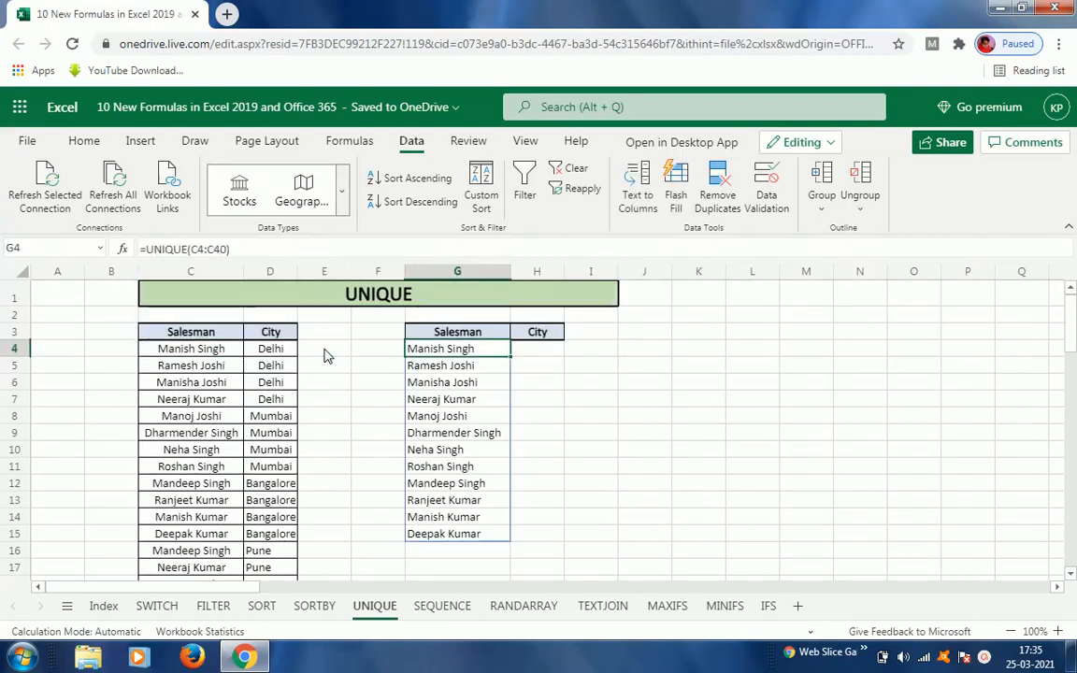
pyautogui.hotkey('ctrl', 'shift', 'Down')
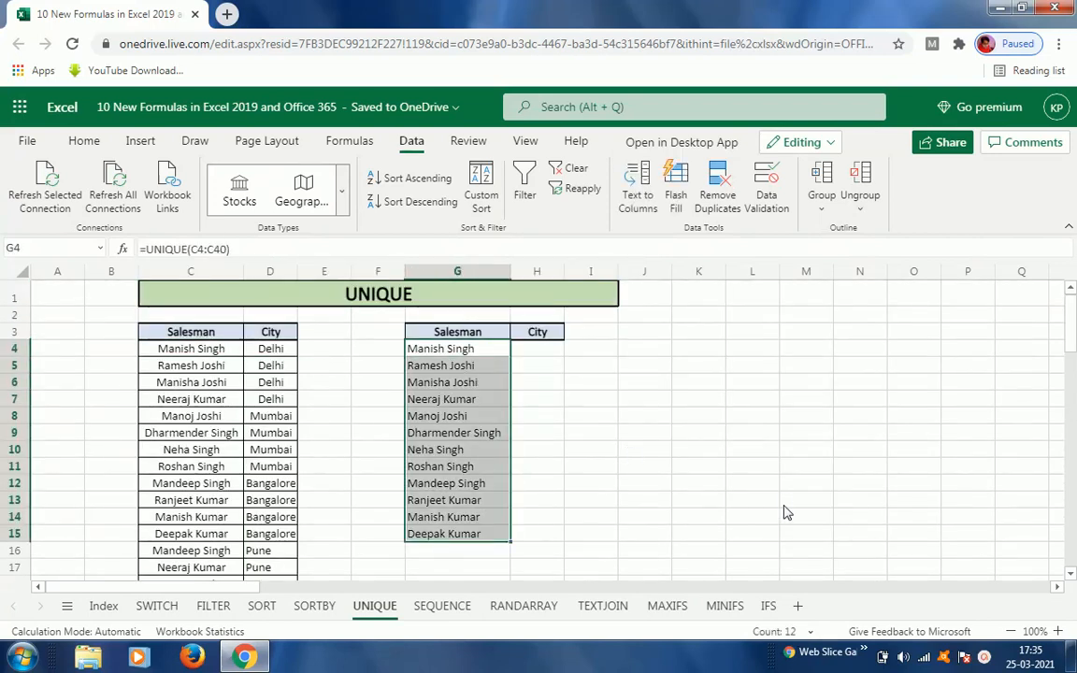
# Step: Enter =UNIQUE(D4:D40) in H4 to list the distinct cities
pyautogui.click(552, 355)
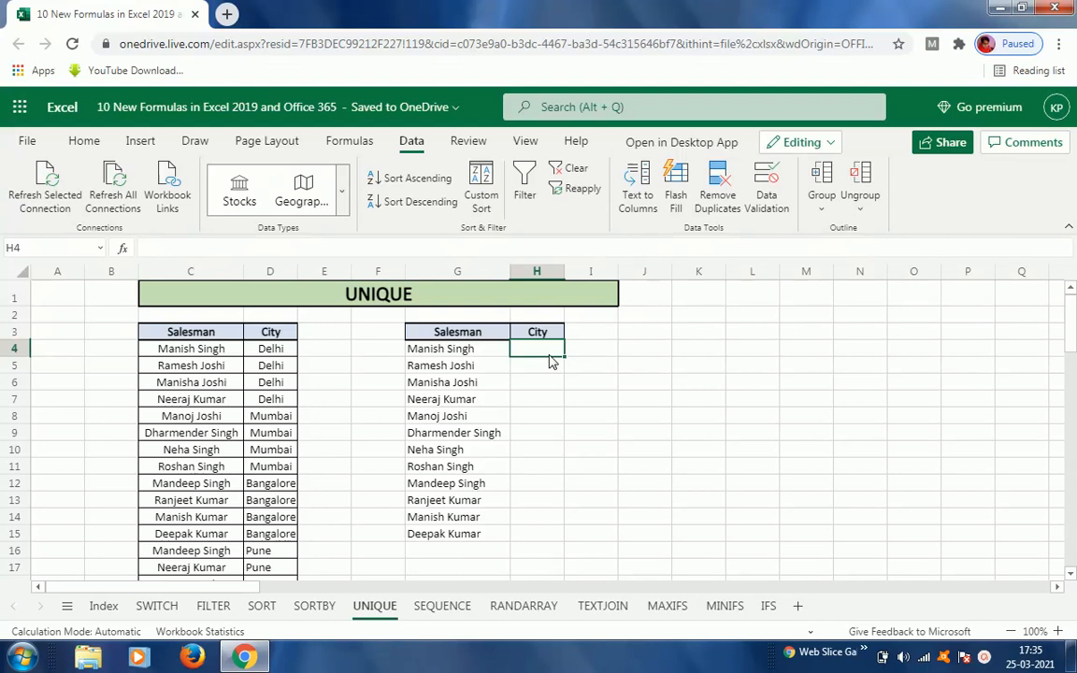
pyautogui.write('=uni')
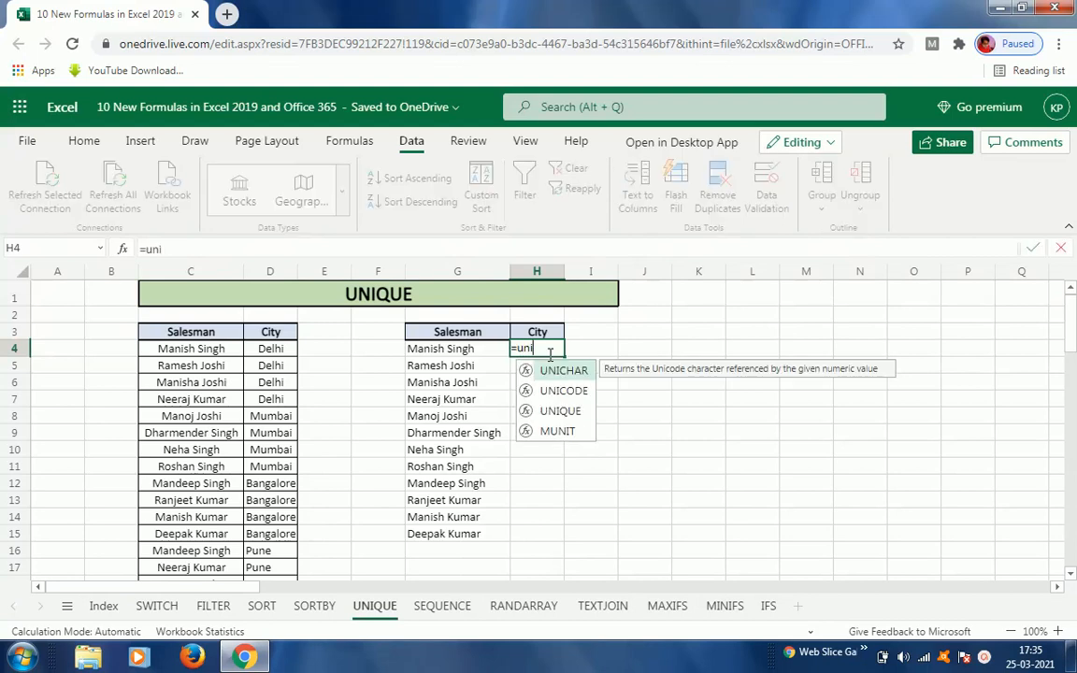
pyautogui.press('Down')
pyautogui.press('Down')
pyautogui.press('Tab')
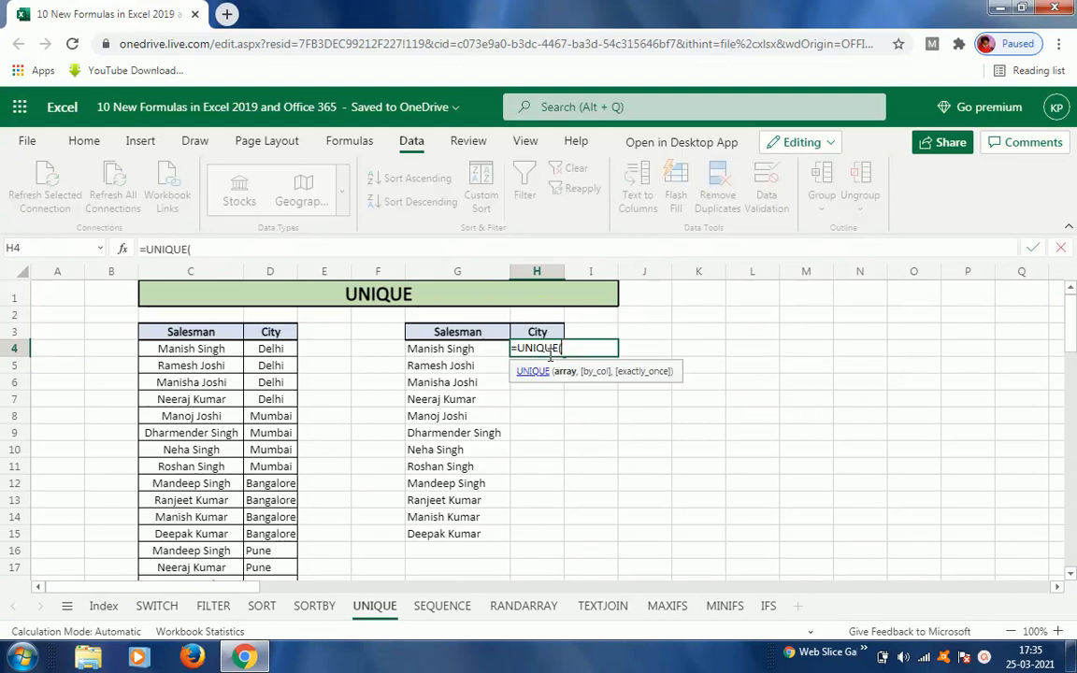
pyautogui.click(270, 350)
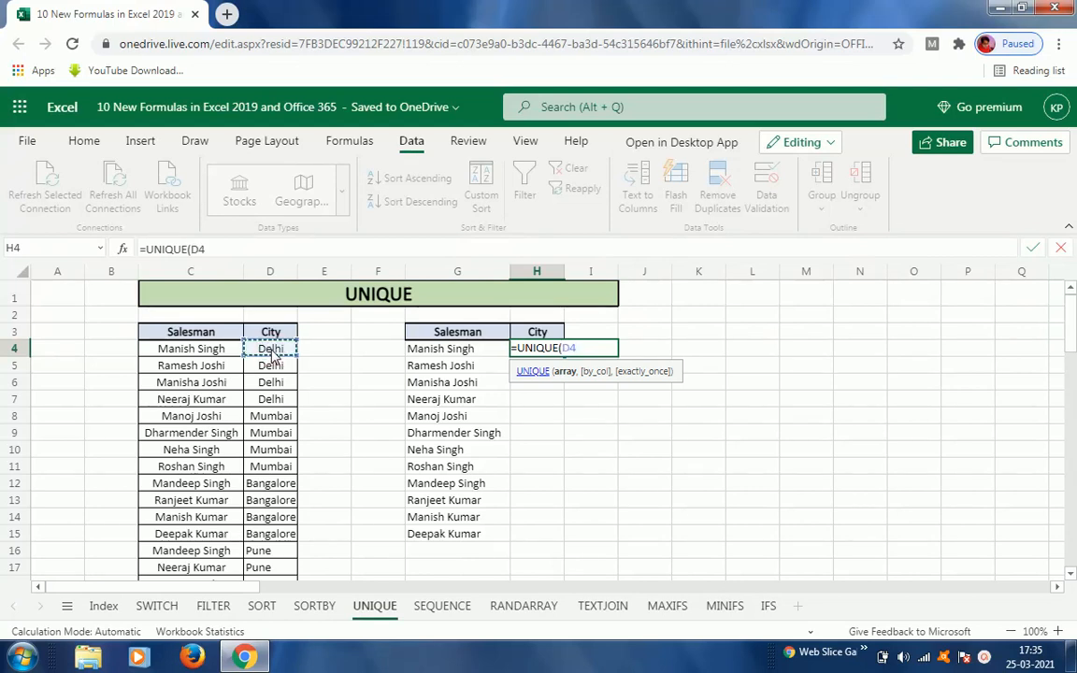
pyautogui.hotkey('ctrl', 'shift', 'Down')
pyautogui.press('Return')
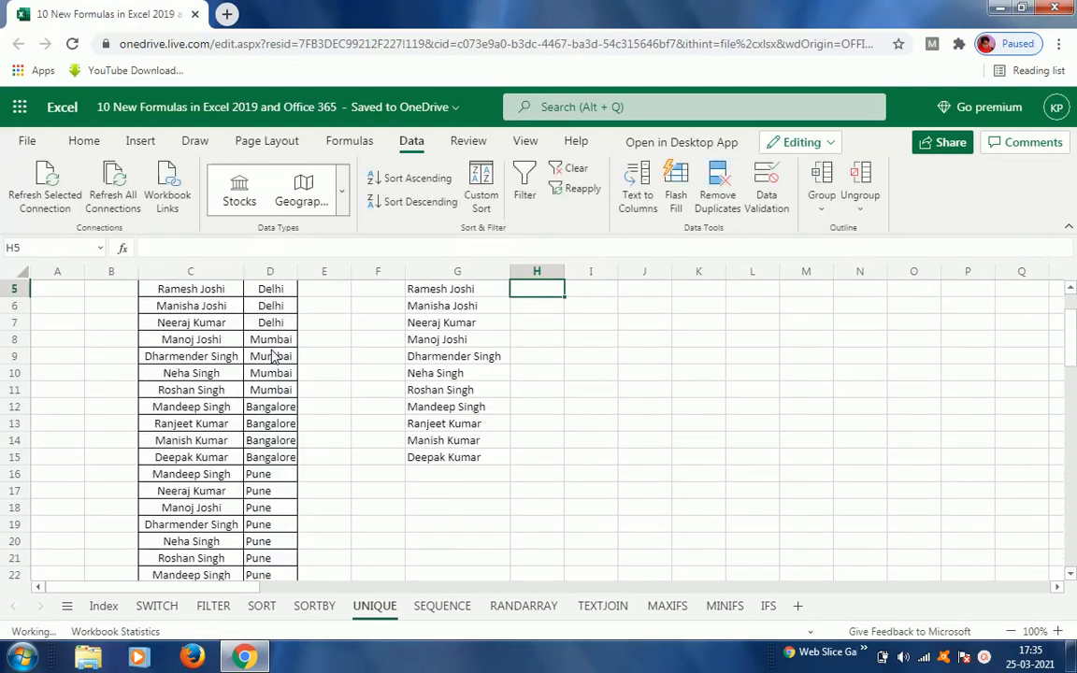
pyautogui.press('Up')
pyautogui.press('Up')
pyautogui.press('Down')
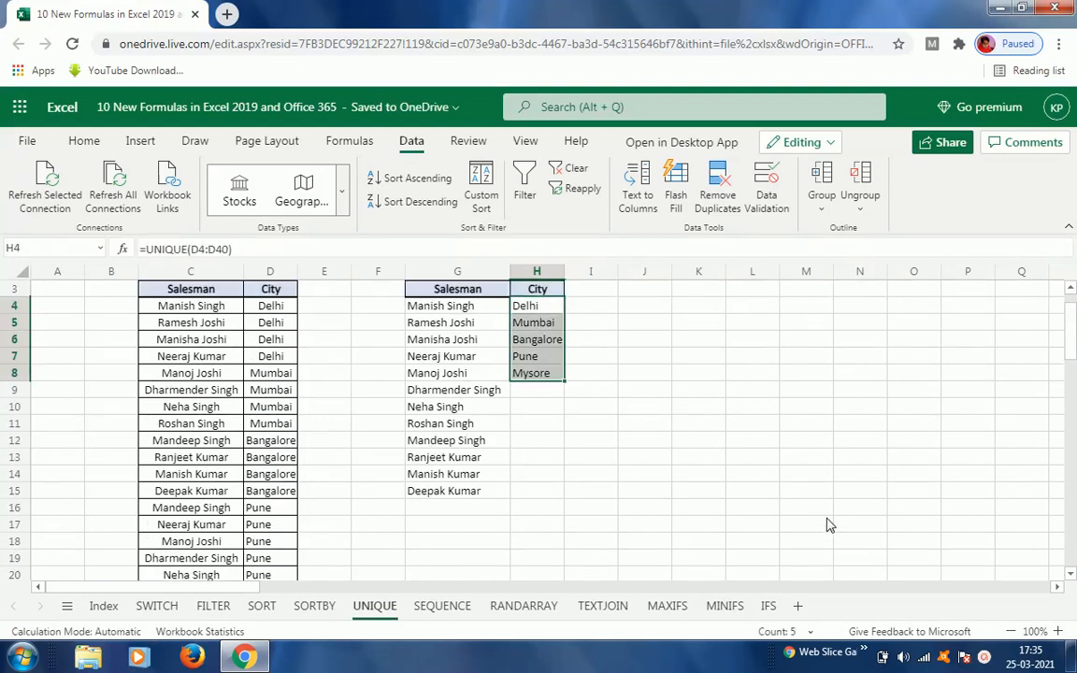
pyautogui.click(432, 312)
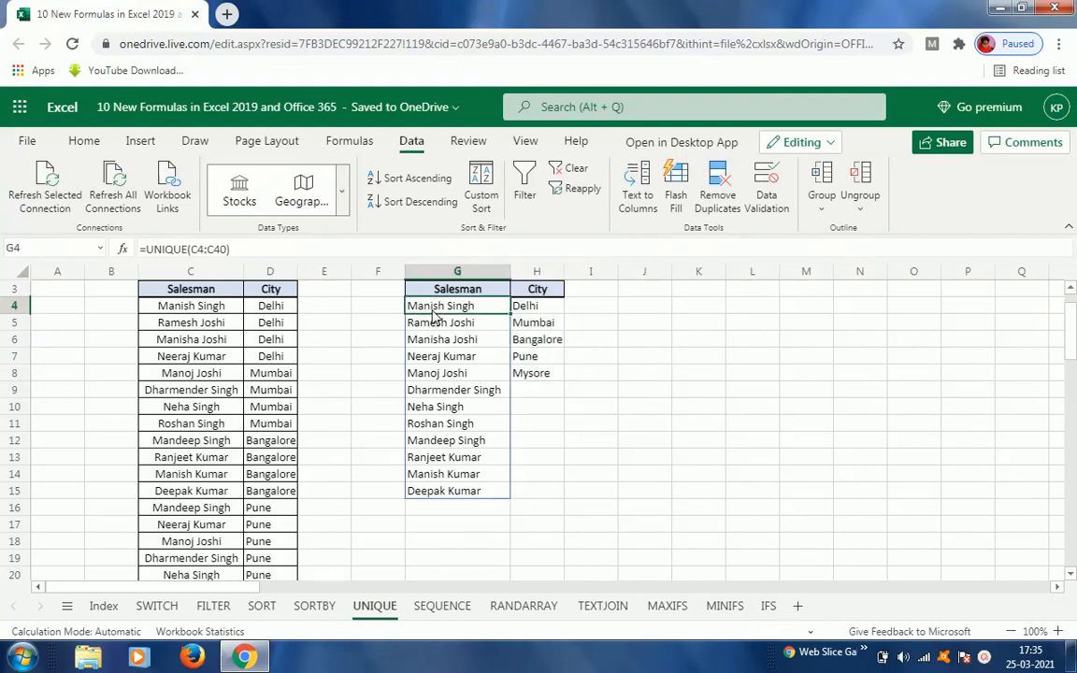
# Step: Clear the existing UNIQUE results for salesmen and cities from columns G and H
pyautogui.doubleClick(432, 313)
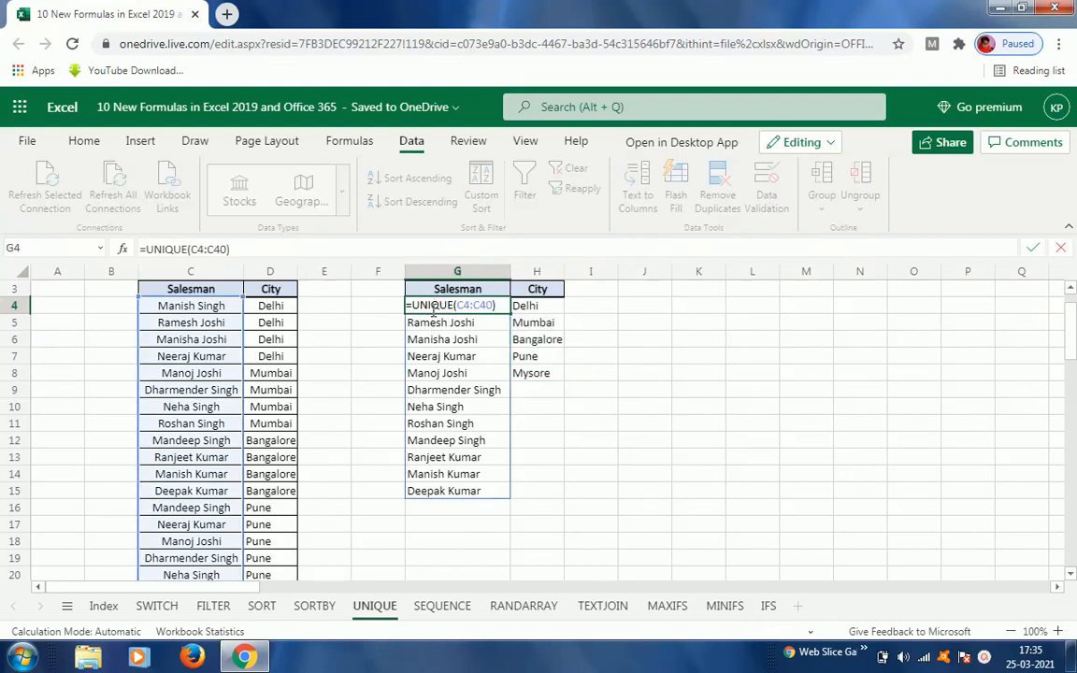
pyautogui.press('Escape')
pyautogui.hotkey('shift', 'Right')
pyautogui.hotkey('shift', 'Down')
pyautogui.hotkey('shift', 'Down')
pyautogui.hotkey('shift', 'Down')
pyautogui.hotkey('shift', 'Down')
pyautogui.hotkey('shift', 'Down')
pyautogui.hotkey('shift', 'Down')
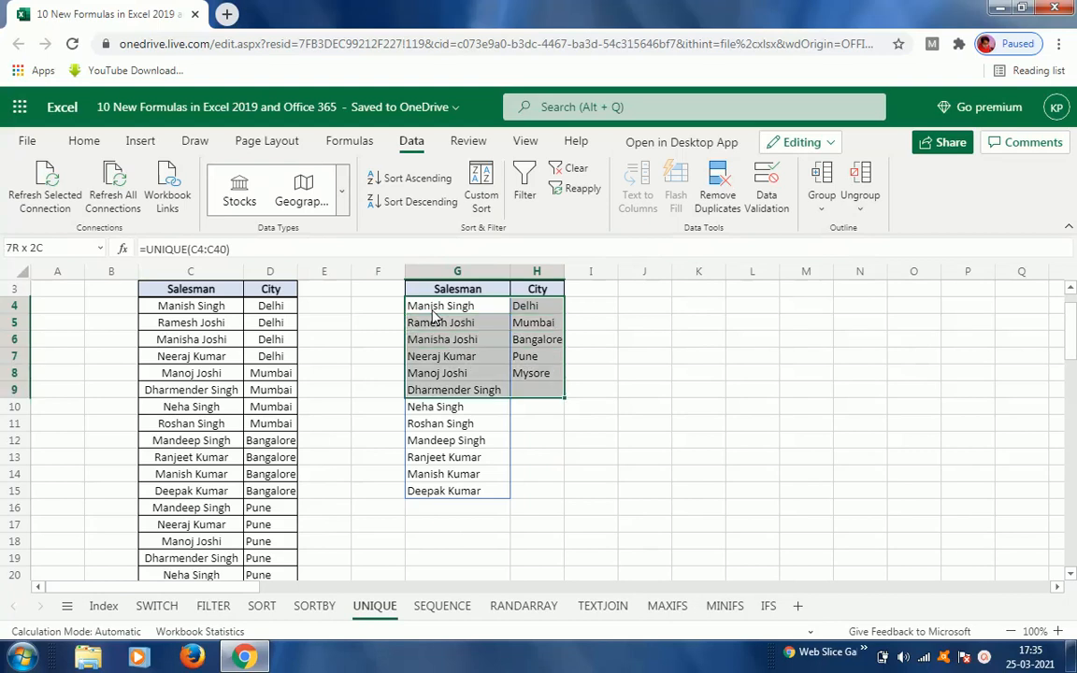
pyautogui.hotkey('shift', 'Down')
pyautogui.hotkey('shift', 'Down')
pyautogui.hotkey('shift', 'Down')
pyautogui.hotkey('shift', 'Down')
pyautogui.hotkey('shift', 'Down')
pyautogui.hotkey('shift', 'Down')
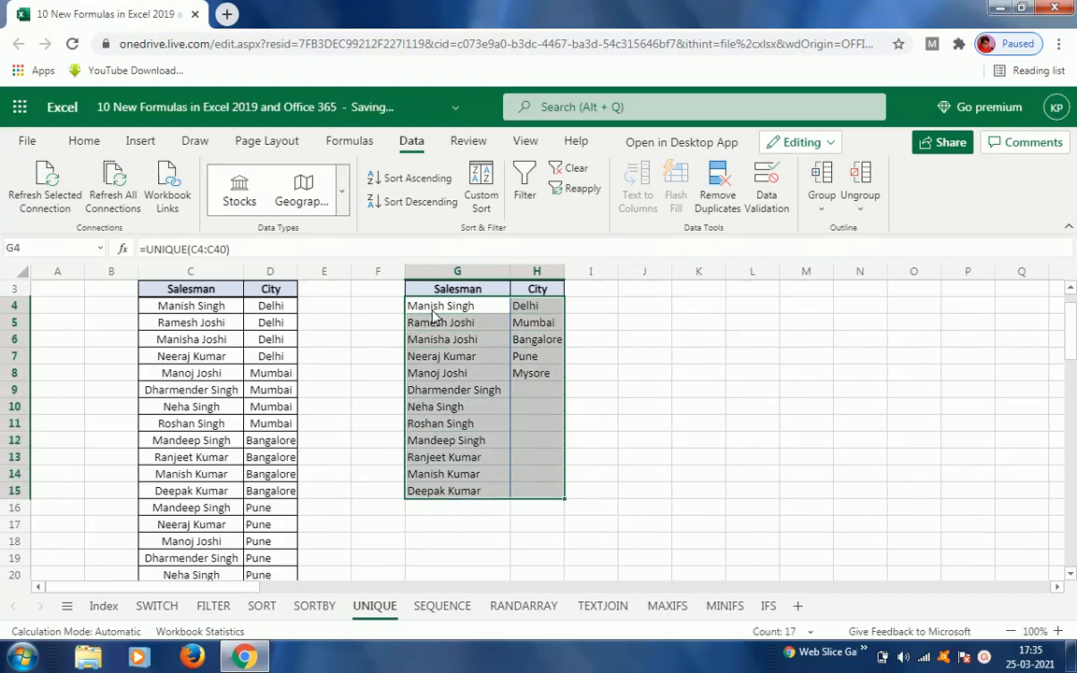
pyautogui.press('Up')
pyautogui.press('Up')
pyautogui.press('Down')
pyautogui.press('Down')
pyautogui.press('Down')
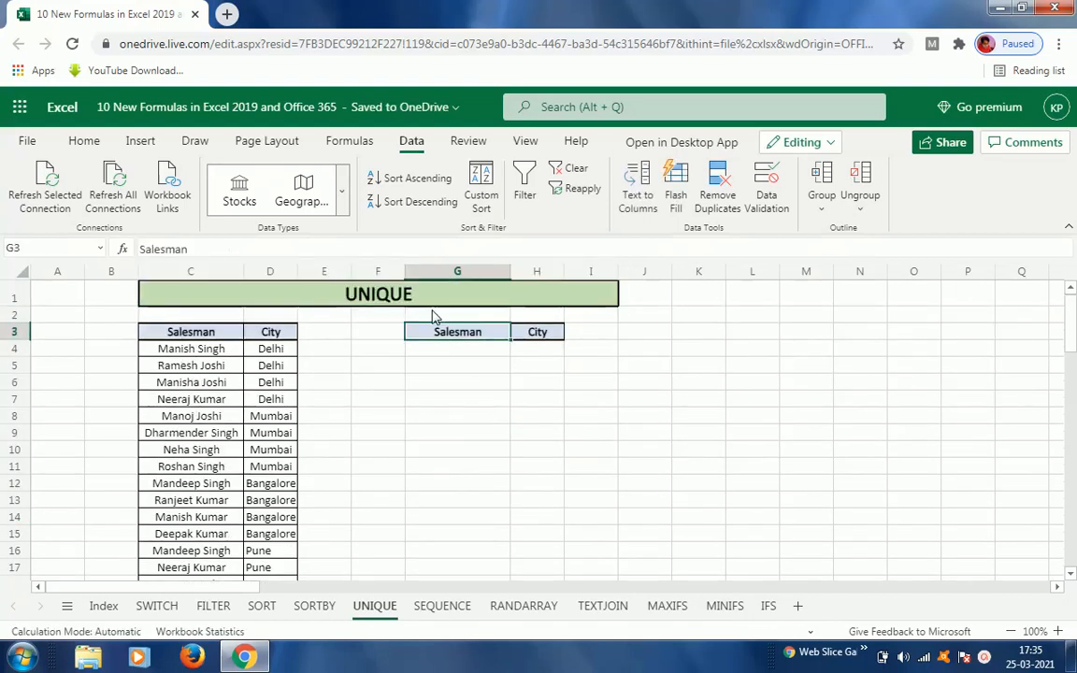
# Step: Enter =UNIQUE(C4:D40,1) in G4 to return distinct rows across the Salesman and City columns
pyautogui.write('=uni')
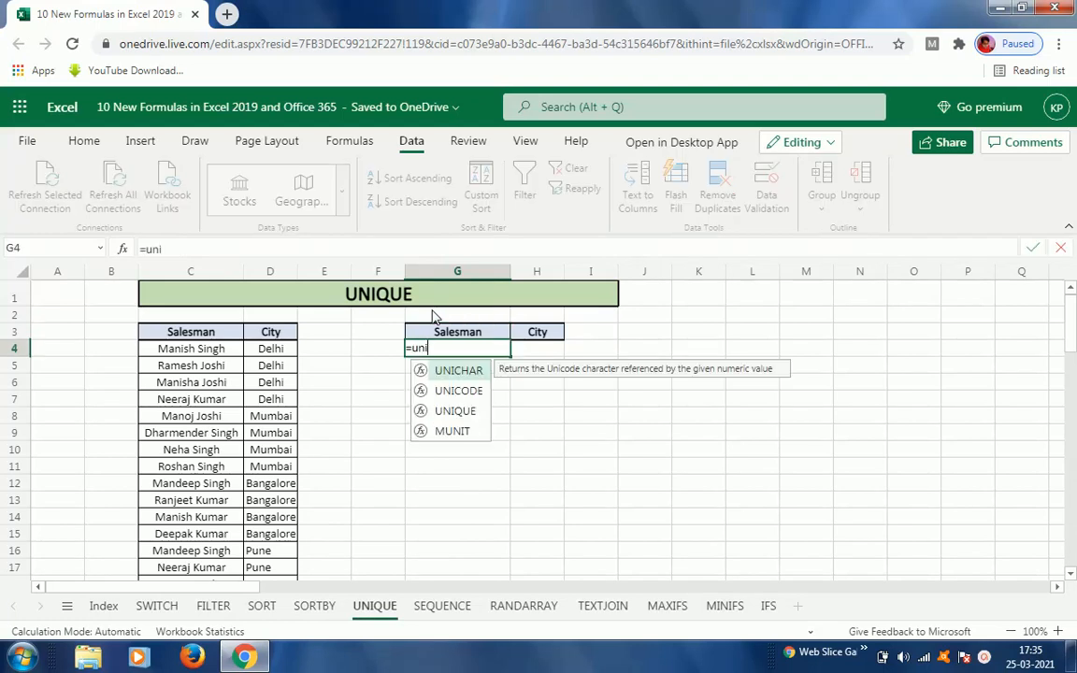
pyautogui.press('Down')
pyautogui.press('Down')
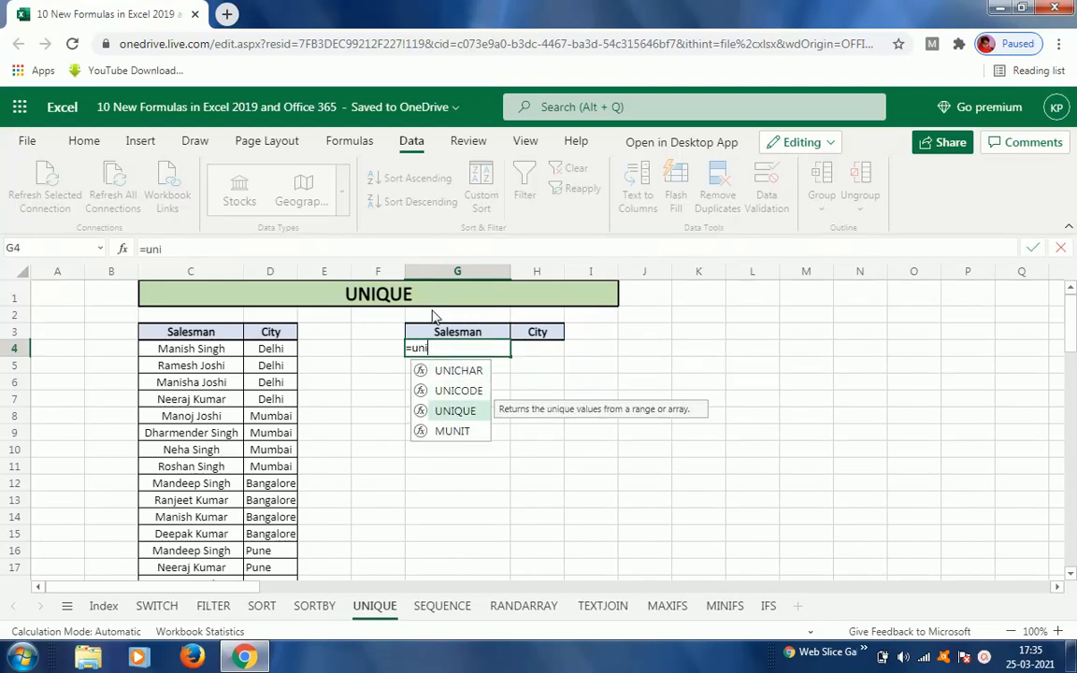
pyautogui.press('Tab')
pyautogui.press('Left')
pyautogui.press('Left')
pyautogui.press('Left')
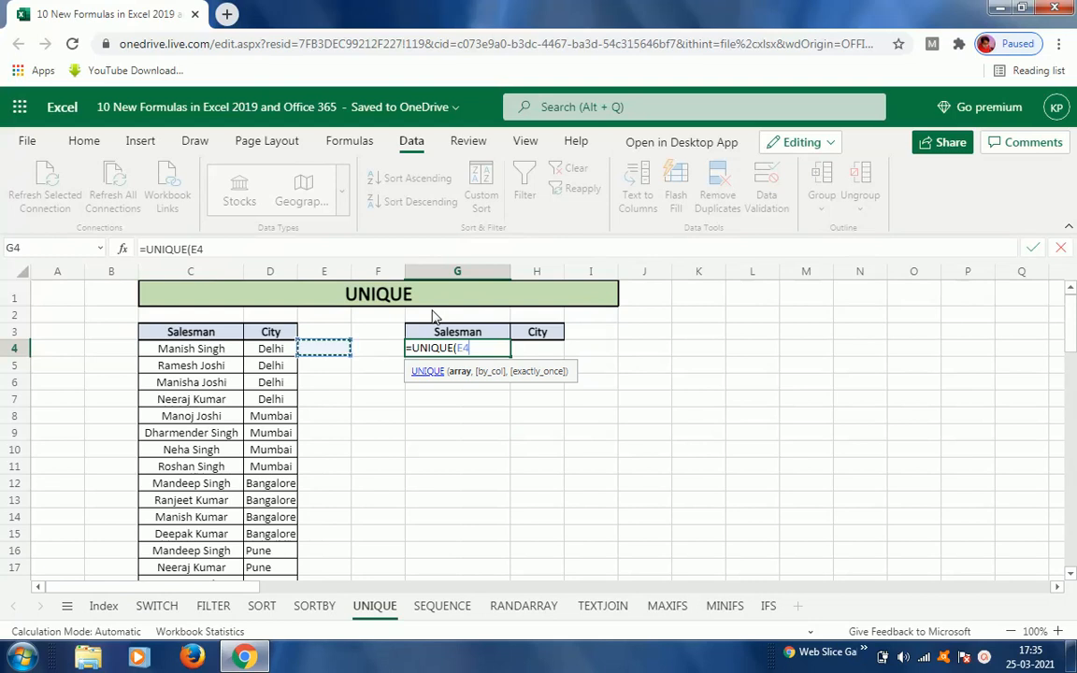
pyautogui.hotkey('shift', 'Right')
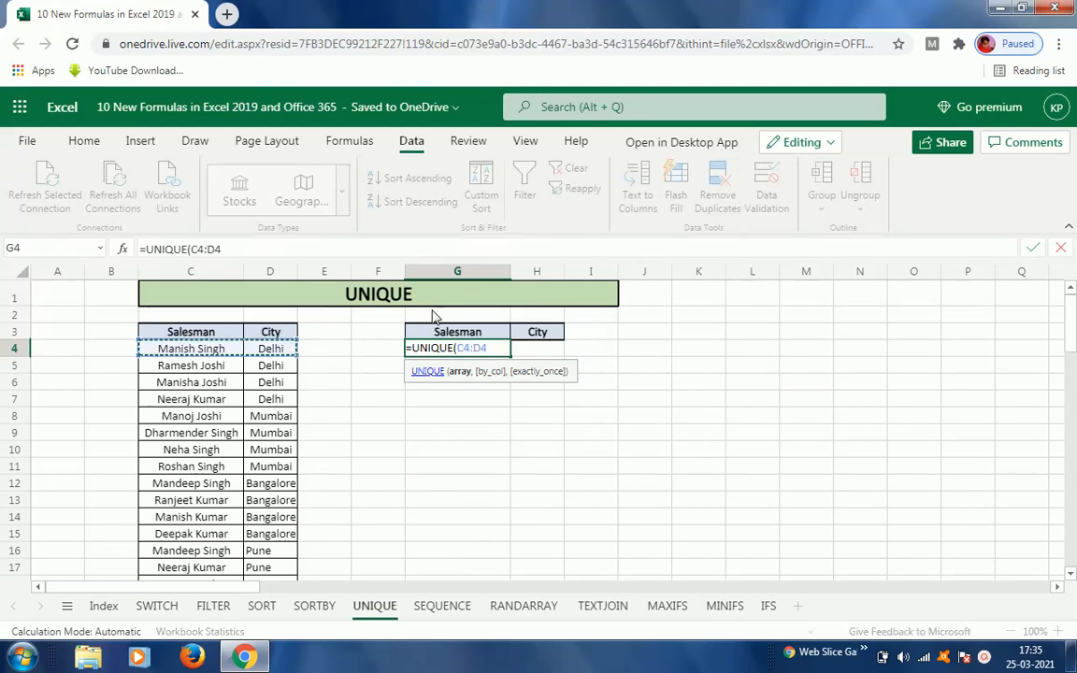
pyautogui.hotkey('ctrl', 'shift', 'Down')
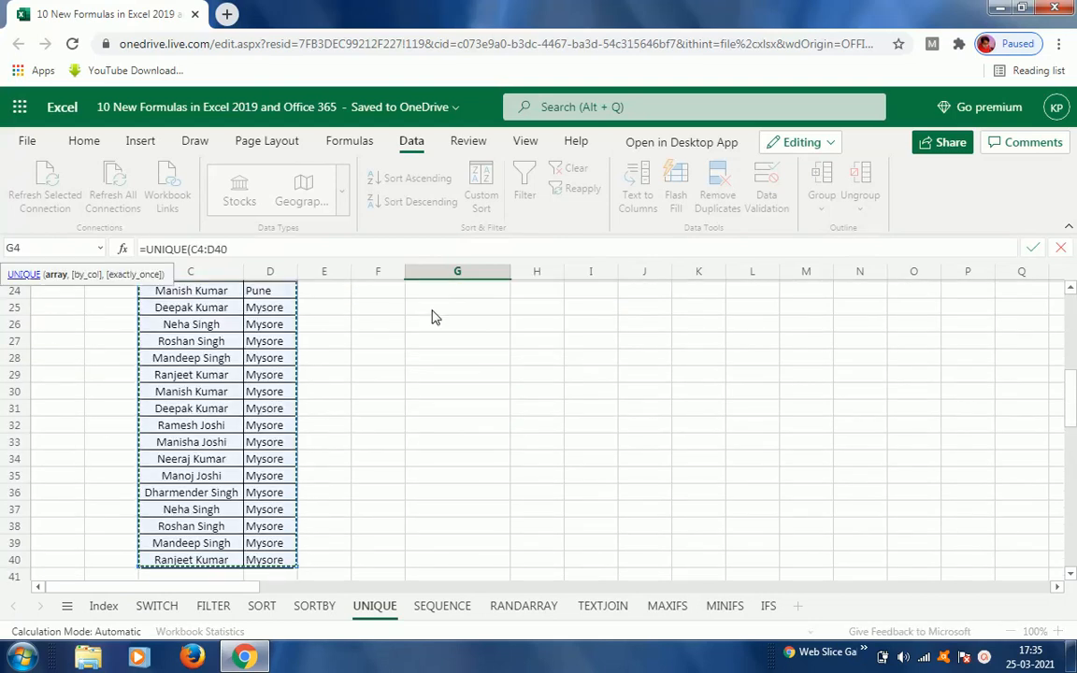
pyautogui.write(',')
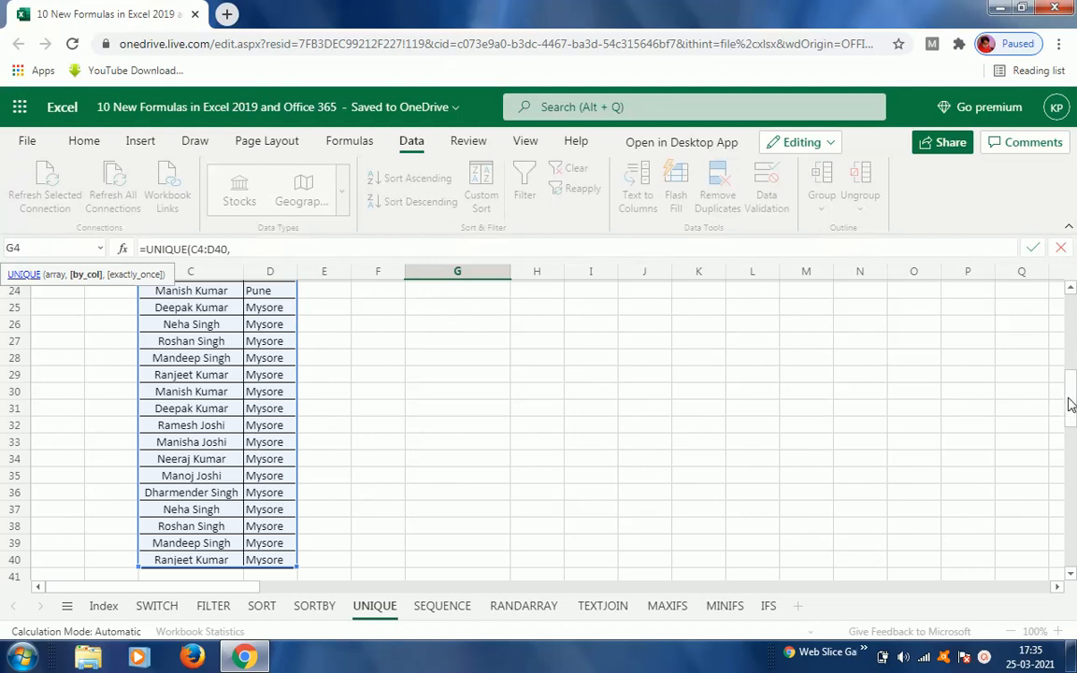
pyautogui.moveTo(1072, 404); pyautogui.dragTo(1071, 321)
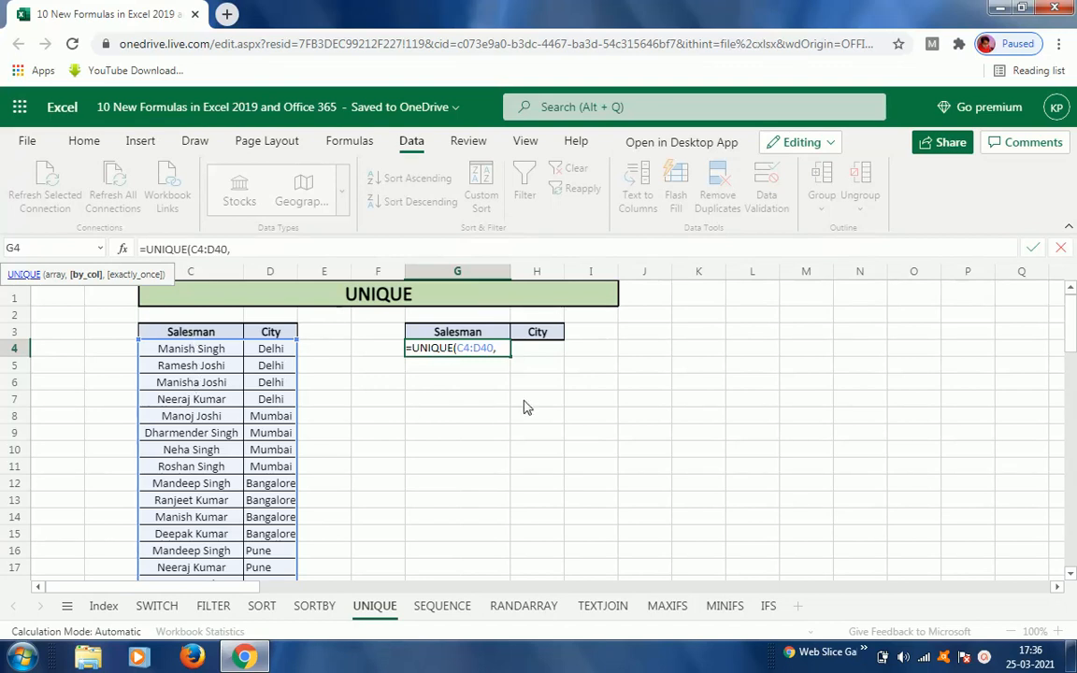
pyautogui.write('1')
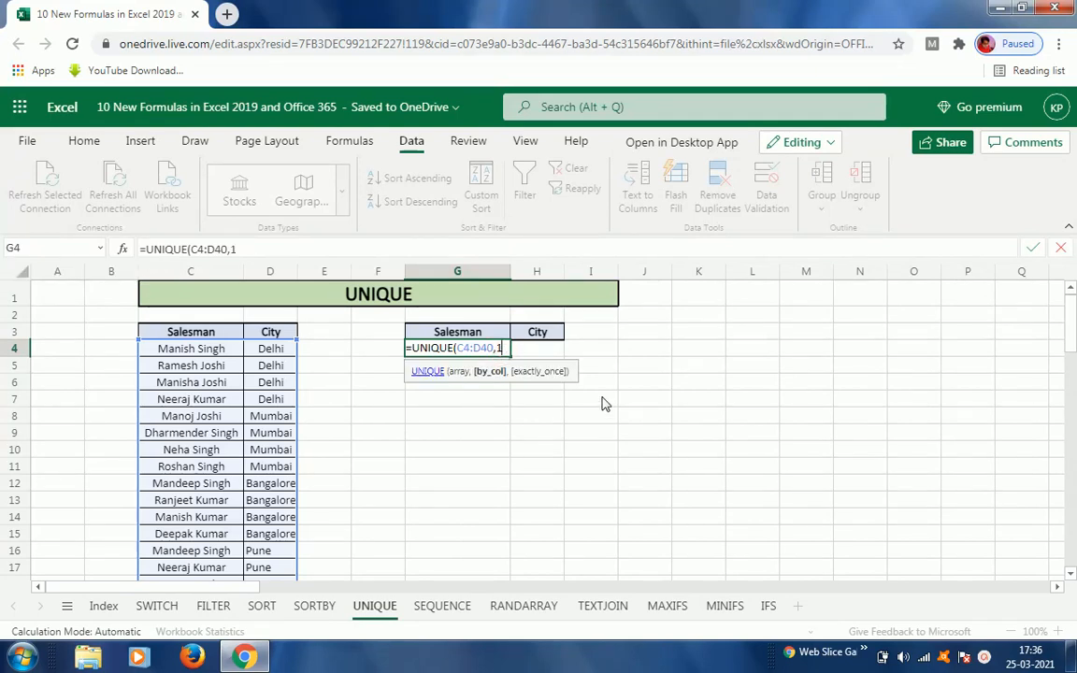
pyautogui.write(')')
pyautogui.press('Return')
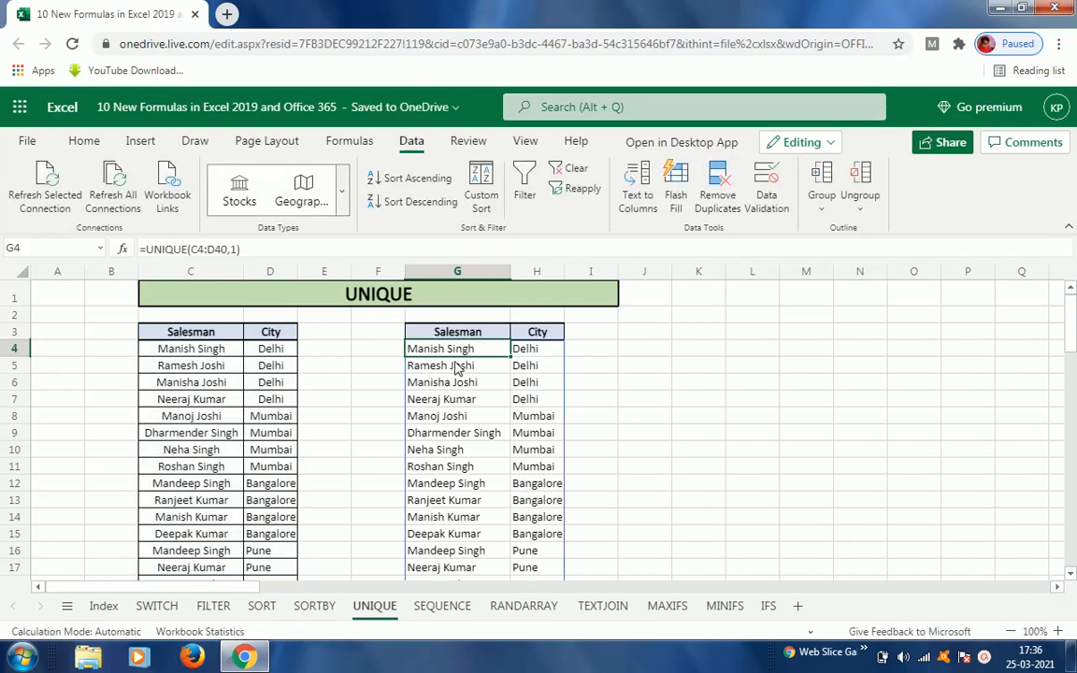
# Step: Dismiss the Windows colour-scheme prompt, keeping the current colour scheme
pyautogui.press('Down')
pyautogui.press('Down')
pyautogui.press('Down')
pyautogui.press('Down')
pyautogui.press('Down')
pyautogui.press('Down')
pyautogui.press('Down')
pyautogui.press('Down')
pyautogui.press('Down')
pyautogui.press('Down')
pyautogui.press('Down')
pyautogui.press('Down')
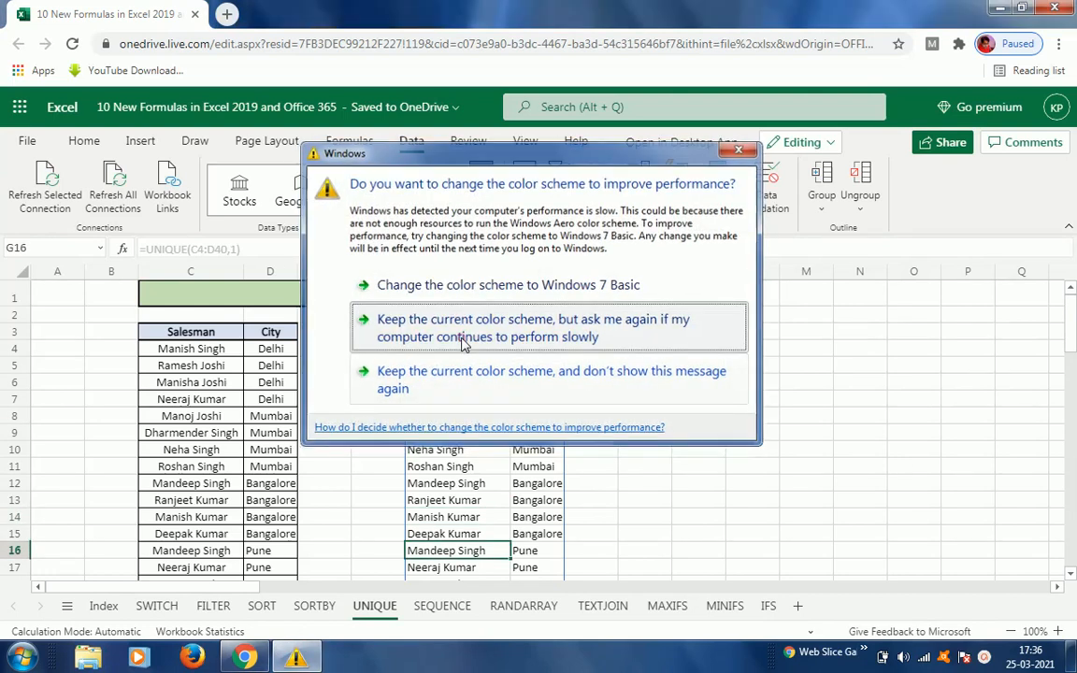
pyautogui.click(464, 336)
# Step: Scroll through the spilled Salesman and City rows and compare them with the source table and G4's formula
pyautogui.click(463, 366)
pyautogui.press('Down')
pyautogui.press('Down')
pyautogui.press('Down')
pyautogui.press('Down')
pyautogui.press('Down')
pyautogui.press('Down')
pyautogui.press('Down')
pyautogui.press('Down')
pyautogui.press('Down')
pyautogui.press('Down')
pyautogui.press('Down')
pyautogui.press('Down')
pyautogui.press('Down')
pyautogui.press('Down')
pyautogui.press('Down')
pyautogui.press('Down')
pyautogui.press('Down')
pyautogui.press('Down')
pyautogui.press('Down')
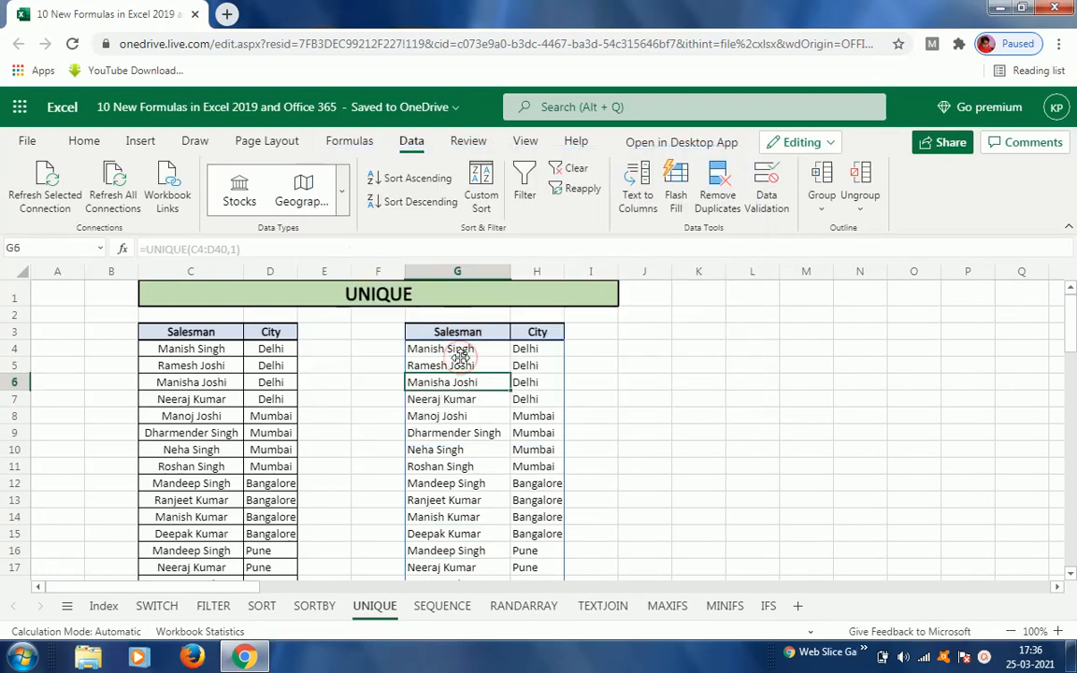
pyautogui.press('Down')
pyautogui.press('Down')
pyautogui.press('Down')
pyautogui.press('Down')
pyautogui.press('Down')
pyautogui.press('Down')
pyautogui.press('Down')
pyautogui.press('Down')
pyautogui.press('Down')
pyautogui.press('Down')
pyautogui.press('Down')
pyautogui.press('Down')
pyautogui.press('Down')
pyautogui.press('Down')
pyautogui.press('Down')
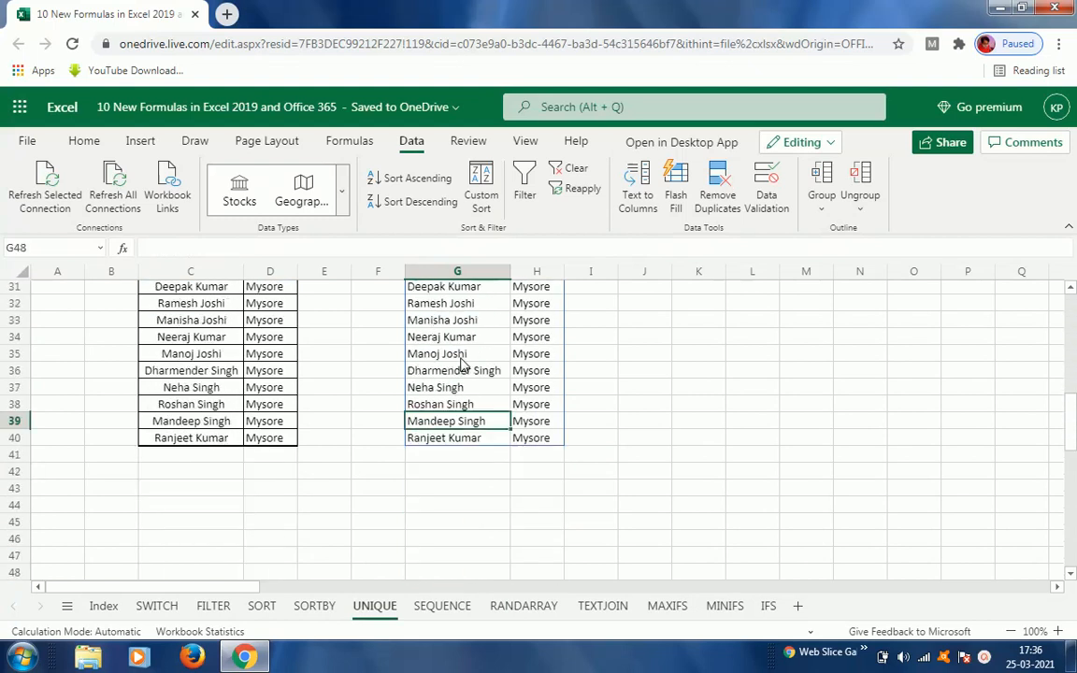
pyautogui.press('Down')
pyautogui.press('Down')
pyautogui.press('Down')
pyautogui.press('Down')
pyautogui.press('Down')
pyautogui.press('Down')
pyautogui.press('Down')
pyautogui.press('Down')
pyautogui.press('Down')
pyautogui.press('Down')
pyautogui.press('Down')
pyautogui.press('Down')
pyautogui.press('Down')
pyautogui.press('Down')
pyautogui.press('Down')
pyautogui.press('Up')
pyautogui.press('Up')
pyautogui.press('Up')
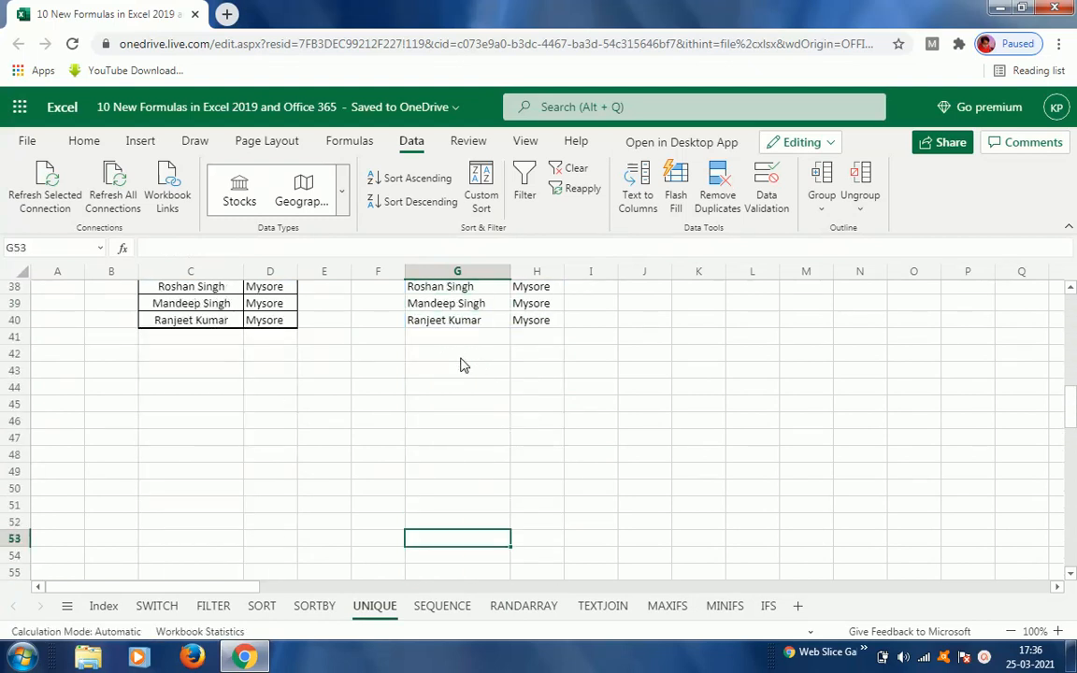
pyautogui.press('Up')
pyautogui.press('Up')
pyautogui.press('Up')
pyautogui.press('Up')
pyautogui.press('Up')
pyautogui.press('Up')
pyautogui.press('Up')
pyautogui.press('Up')
pyautogui.press('Up')
pyautogui.press('Up')
pyautogui.press('Up')
pyautogui.press('Up')
pyautogui.press('Up')
pyautogui.press('Up')
pyautogui.press('Up')
pyautogui.press('Up')
pyautogui.press('Up')
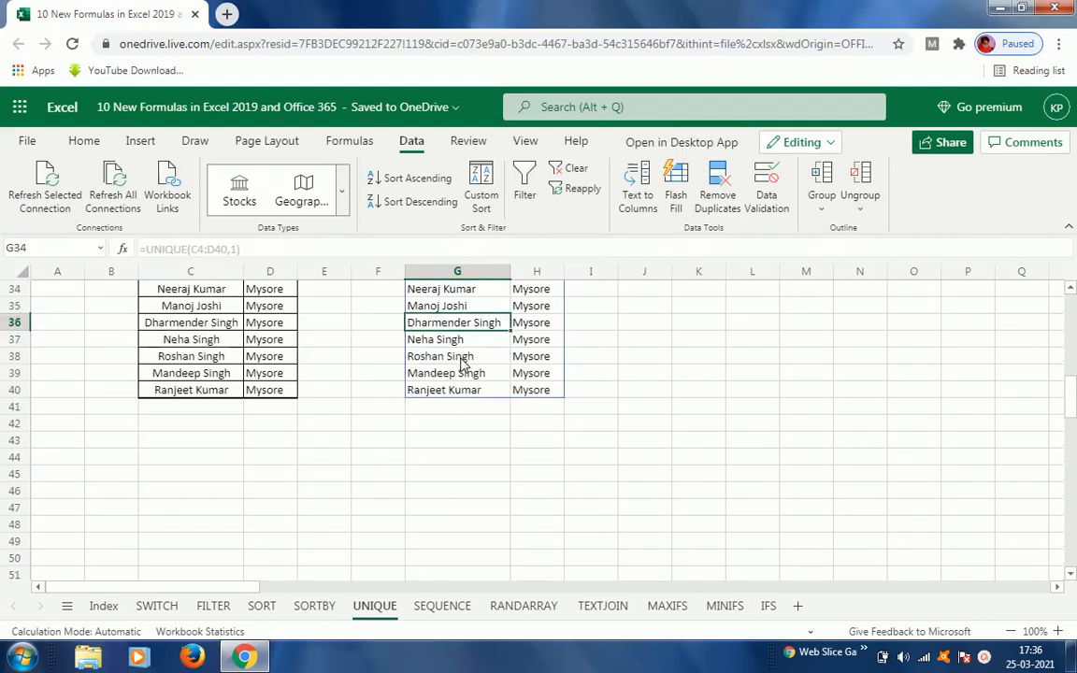
pyautogui.press('Up')
pyautogui.press('Up')
pyautogui.press('Up')
pyautogui.press('Up')
pyautogui.press('Up')
pyautogui.press('Up')
pyautogui.press('Up')
pyautogui.press('Up')
pyautogui.press('Up')
pyautogui.press('Up')
pyautogui.press('Up')
pyautogui.press('Up')
pyautogui.press('Up')
pyautogui.press('Up')
pyautogui.press('Up')
pyautogui.press('Up')
pyautogui.press('Up')
pyautogui.press('Up')
pyautogui.press('Up')
pyautogui.press('Up')
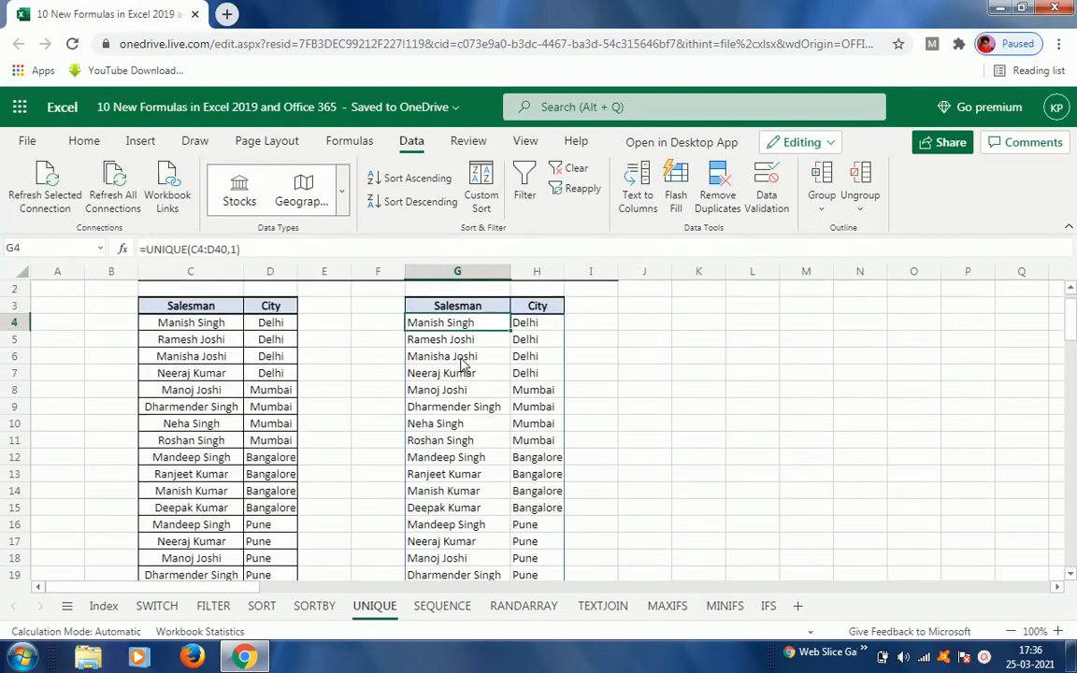
pyautogui.press('F2')
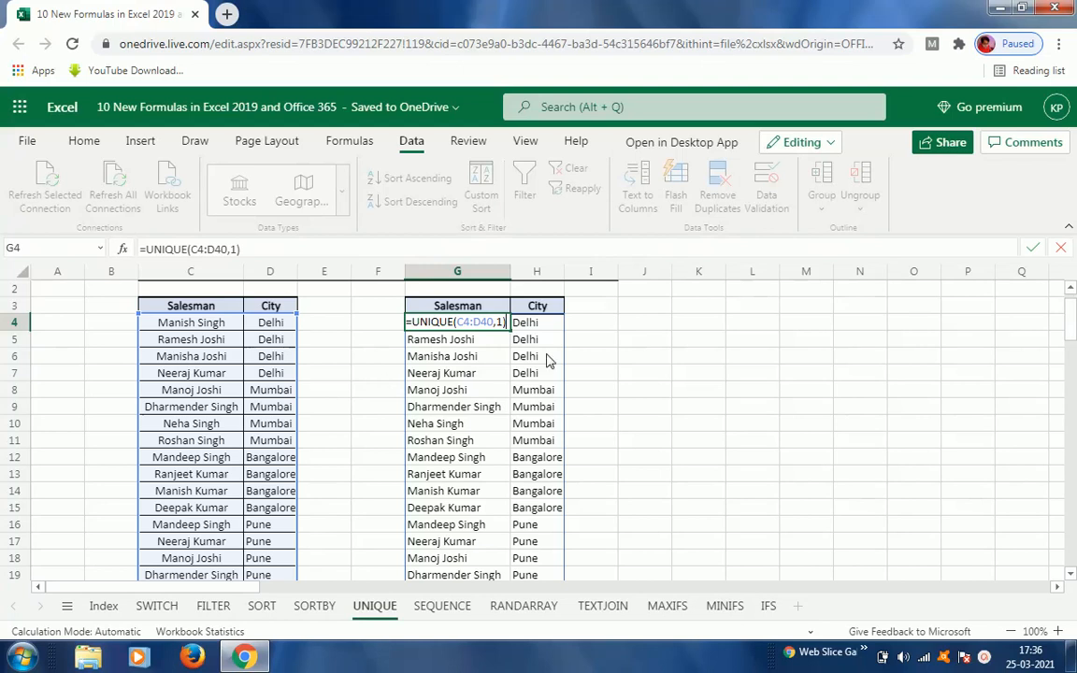
pyautogui.press('Escape')
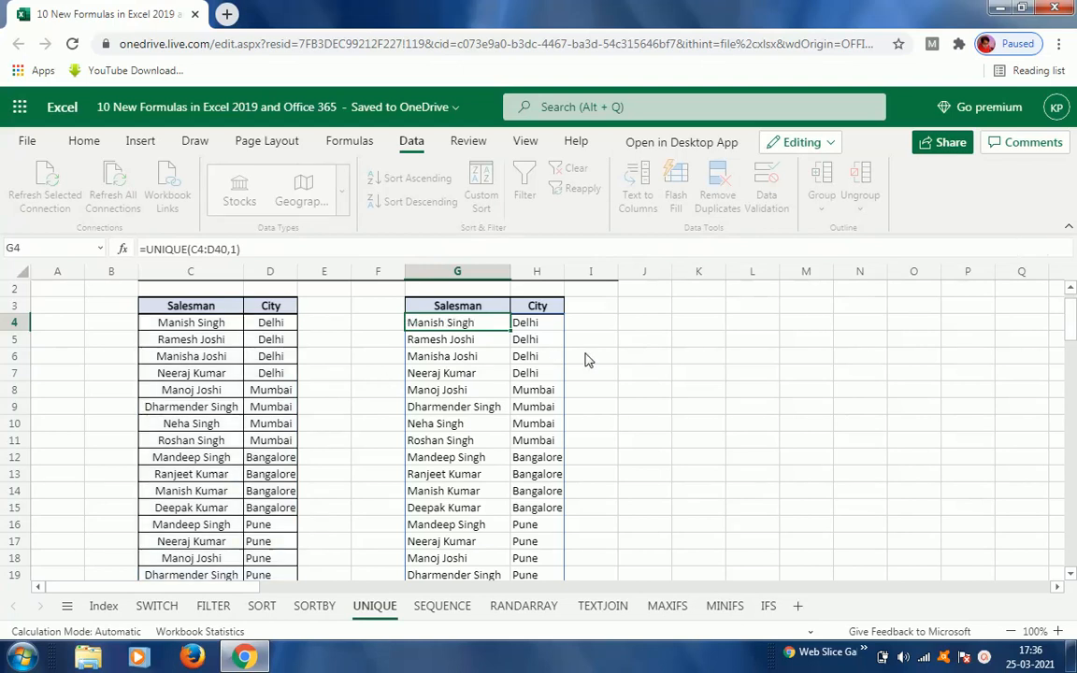
pyautogui.click(196, 372)
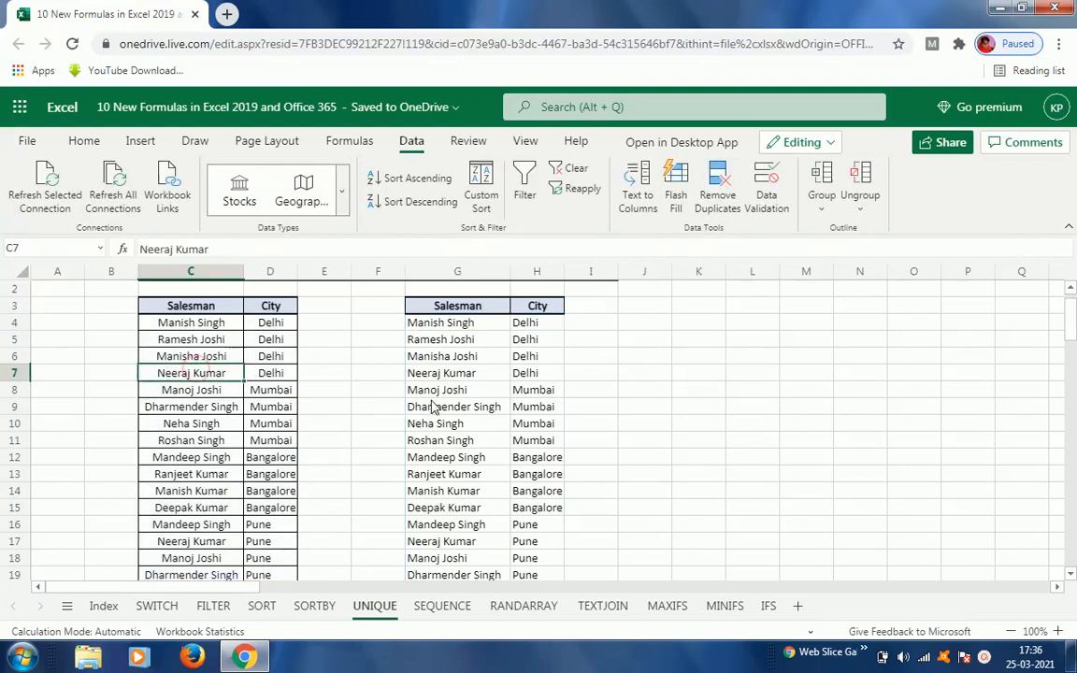
pyautogui.click(505, 341)
pyautogui.press('Up')
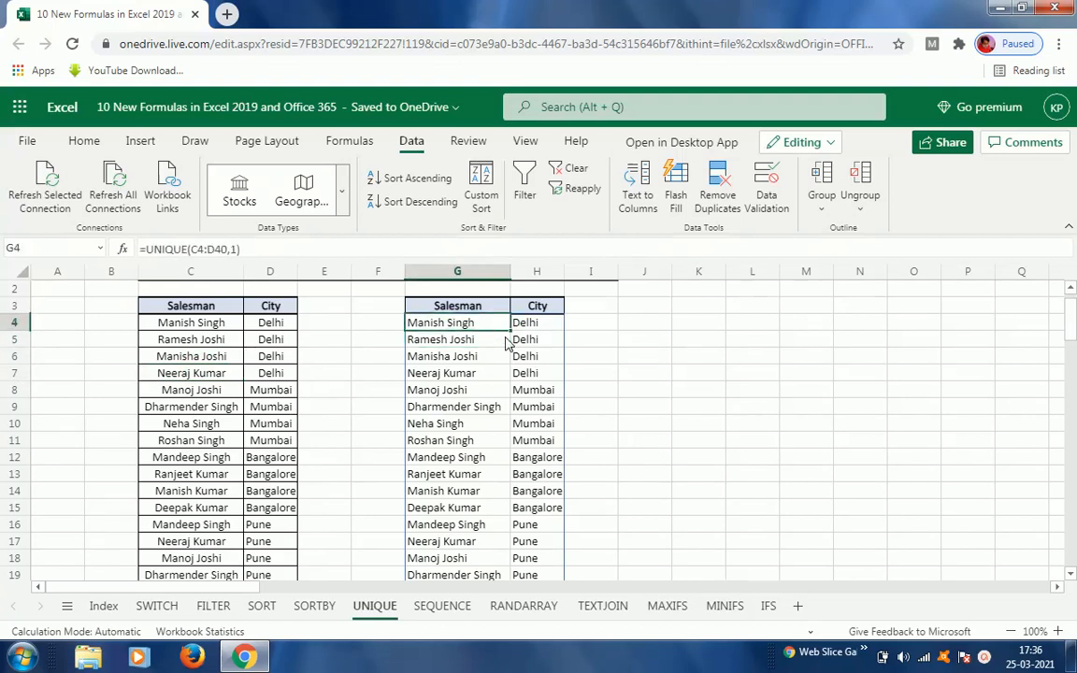
pyautogui.press('Up')
pyautogui.press('Up')
pyautogui.press('Down')
pyautogui.press('Down')
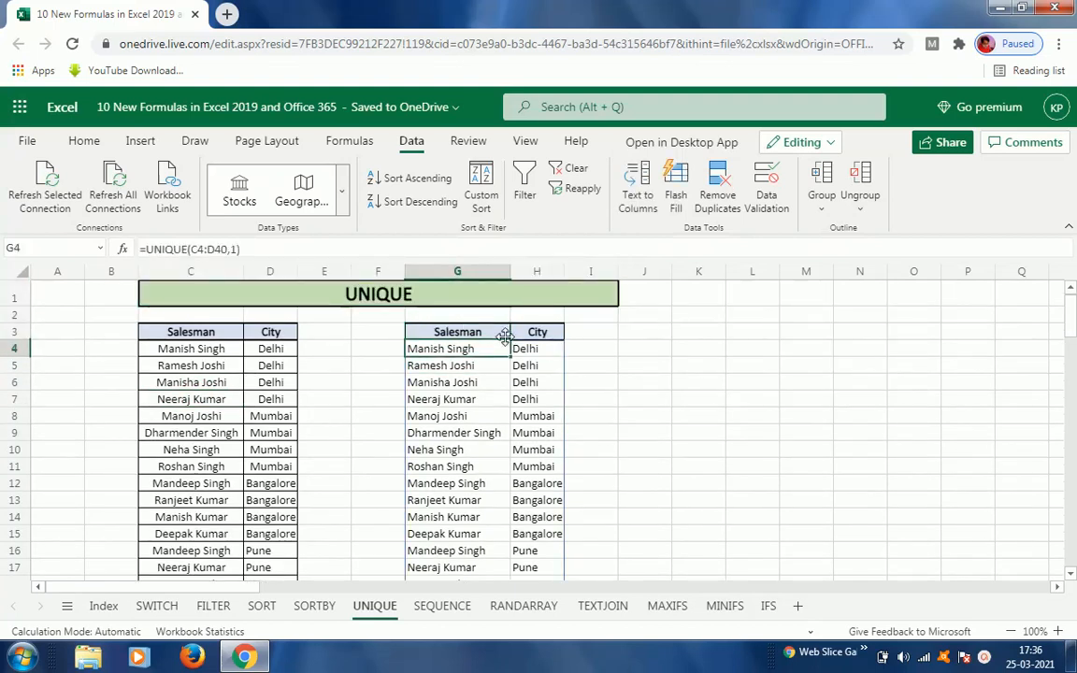
# Step: Edit G4's formula to =UNIQUE(C4:D40,1,0), adding 0 as the exactly_once argument
pyautogui.doubleClick(505, 344)
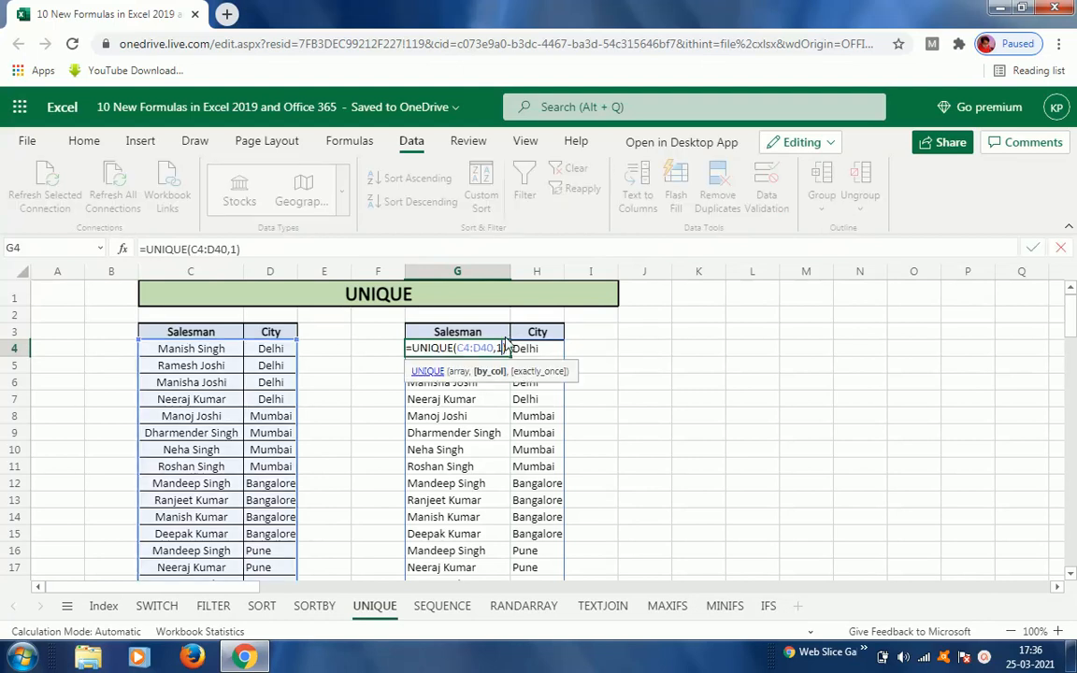
pyautogui.write(',0')
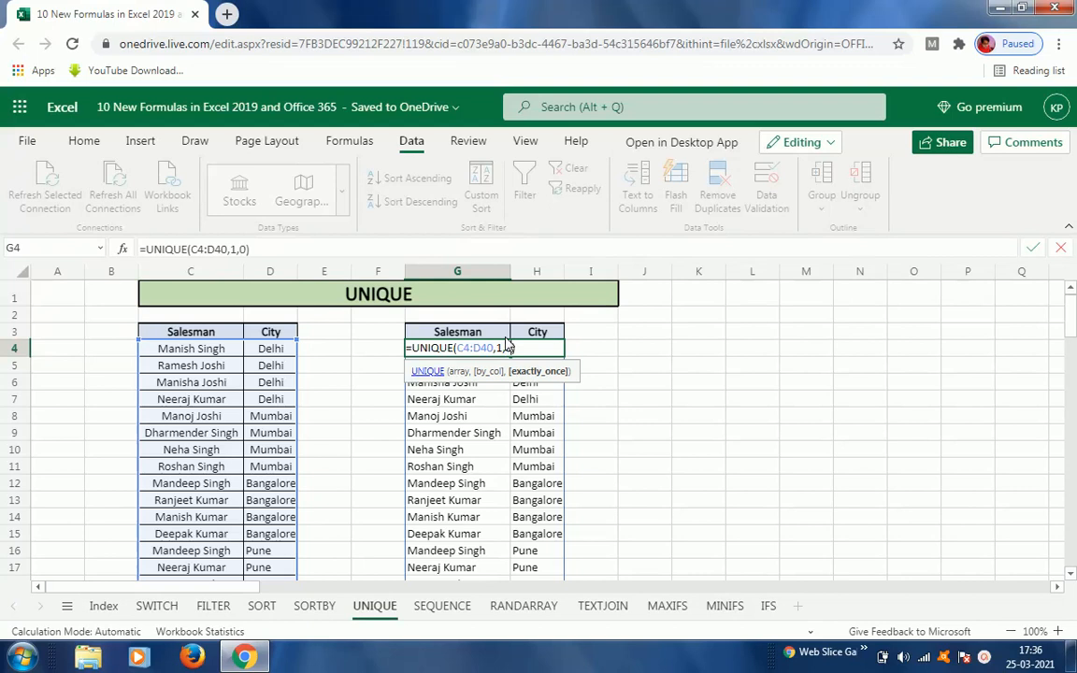
pyautogui.press('Return')
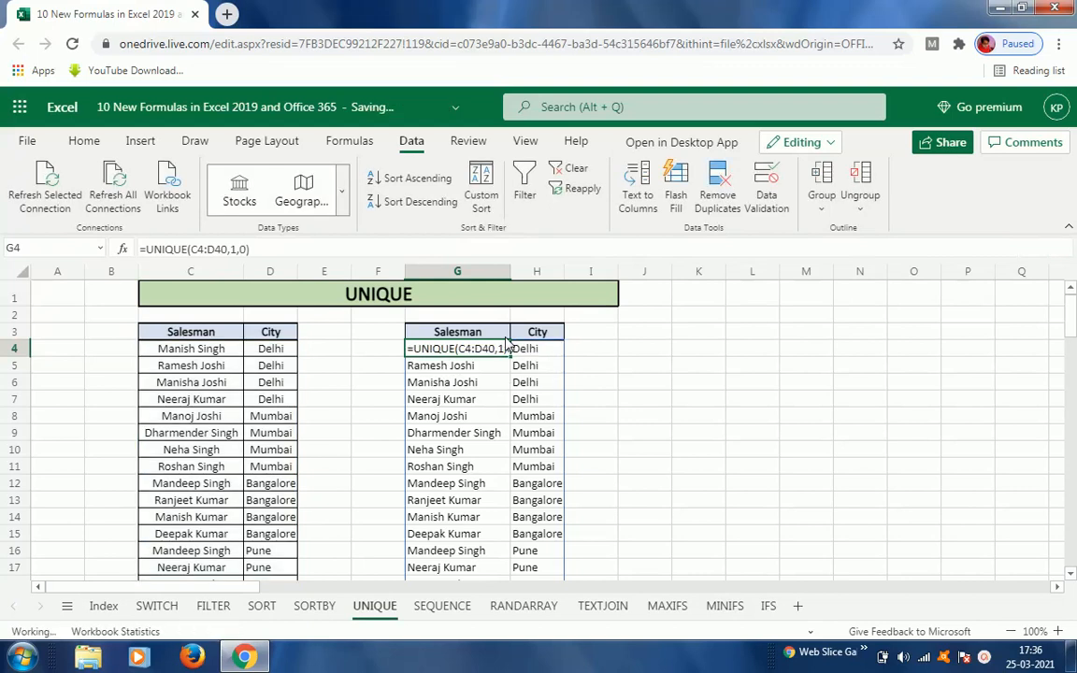
# Step: Scroll through the updated results in columns G and H down to row 40 and back
pyautogui.click(505, 344)
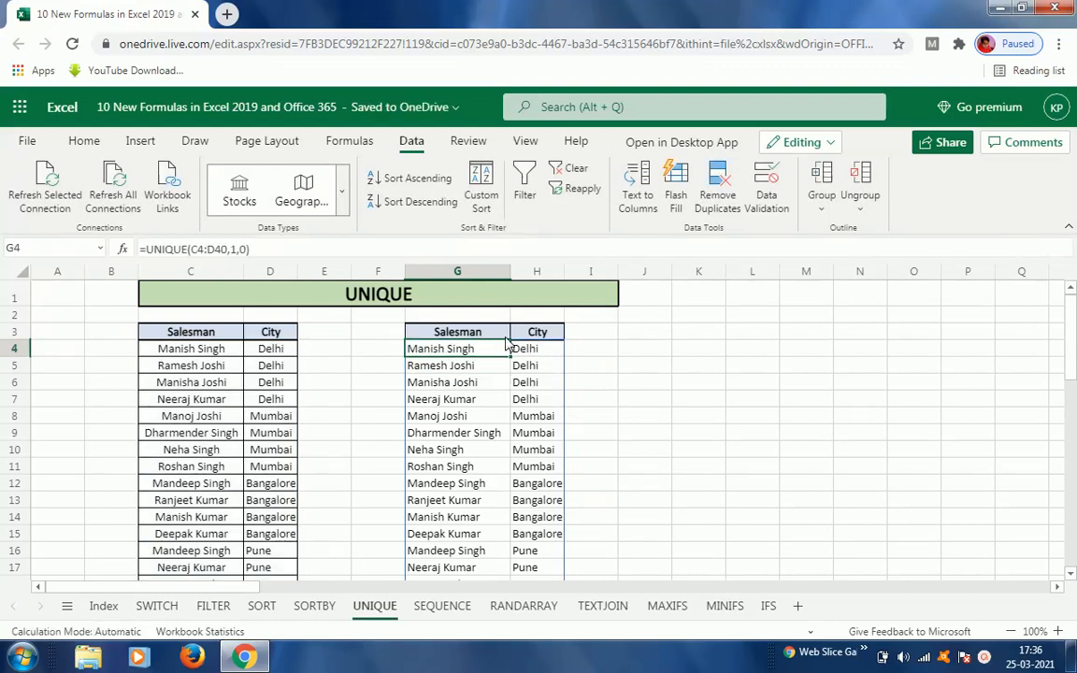
pyautogui.press('Down')
pyautogui.press('Down')
pyautogui.press('Down')
pyautogui.press('Down')
pyautogui.press('Down')
pyautogui.press('Down')
pyautogui.press('Up')
pyautogui.press('Up')
pyautogui.press('Up')
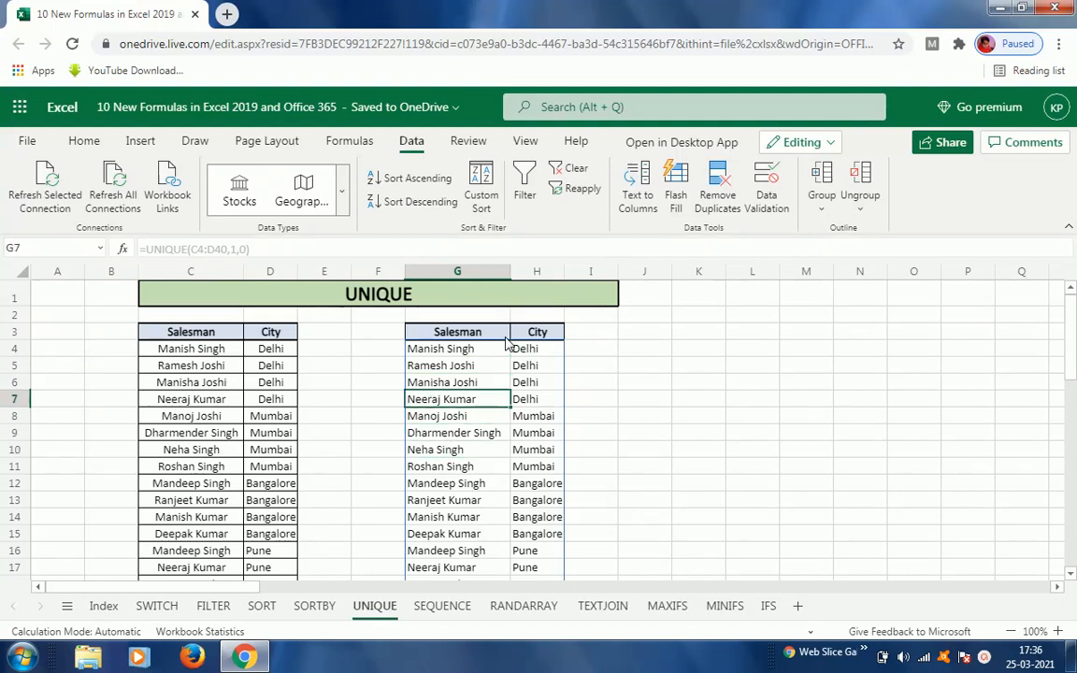
pyautogui.press('Down')
pyautogui.hotkey('ctrl', 'Down')
pyautogui.press('Down')
pyautogui.press('Up')
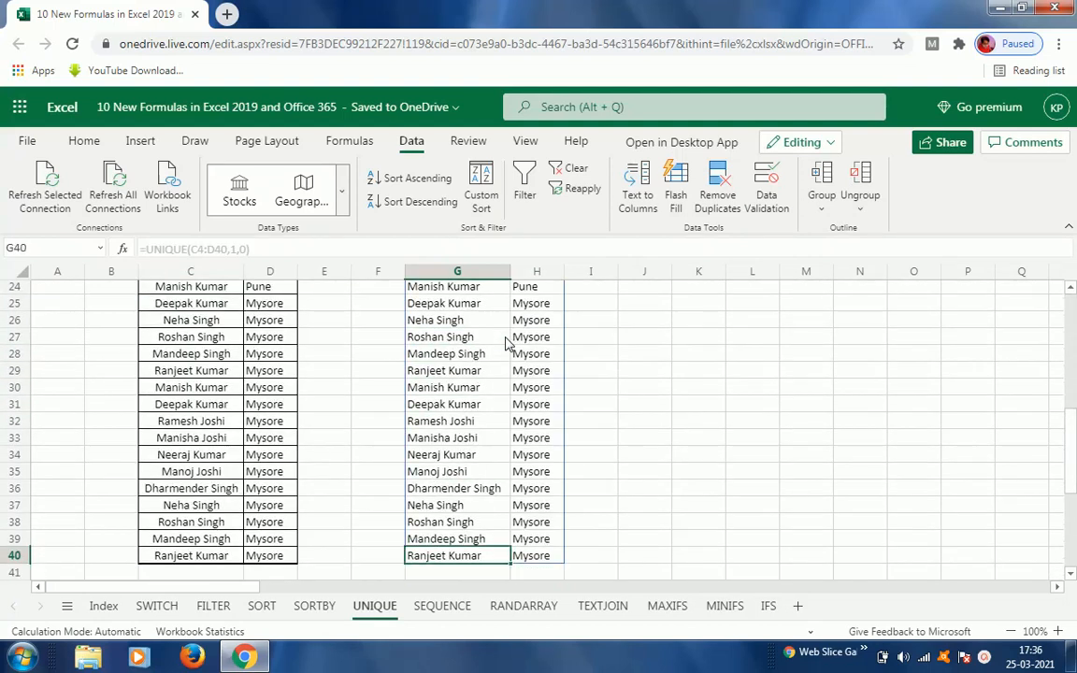
pyautogui.hotkey('ctrl', 'Up')
pyautogui.hotkey('ctrl', 'Up')
pyautogui.click(505, 346)
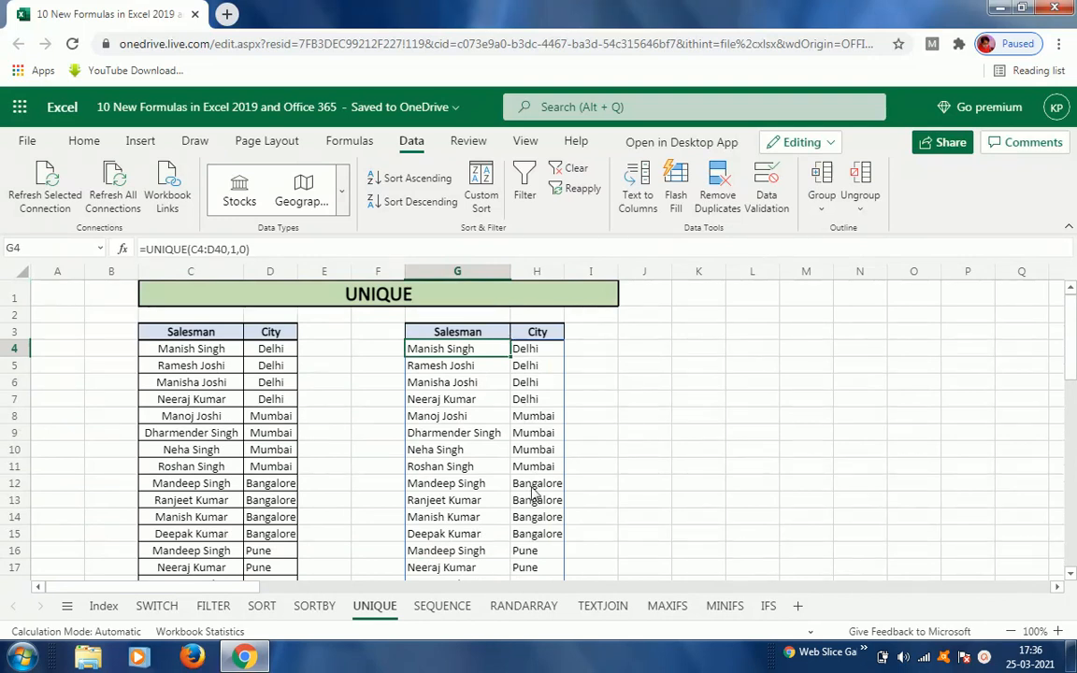
# Step: Open the SEQUENCE sheet and inspect the formula generating the number grid in C4
pyautogui.click(443, 607)
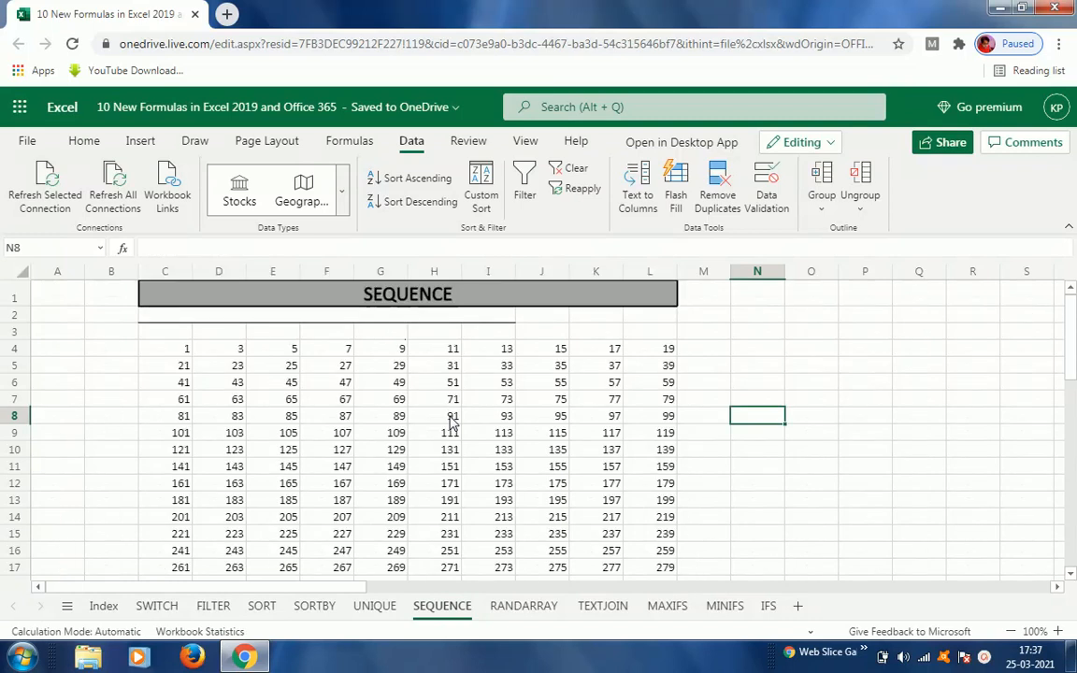
pyautogui.click(186, 349)
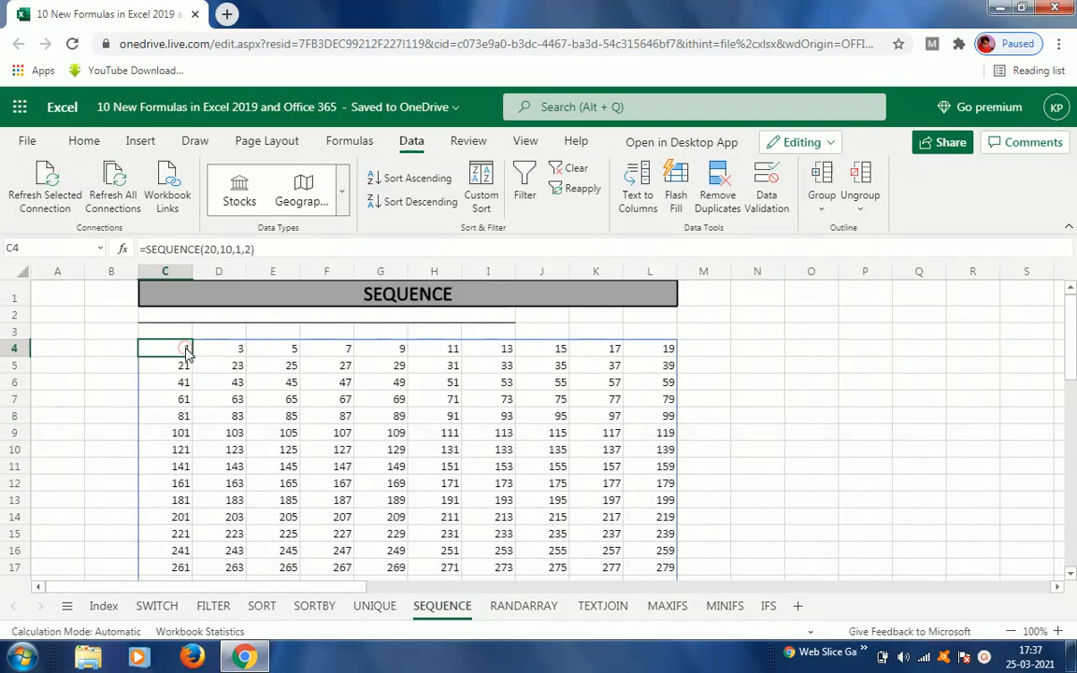
pyautogui.press('Right')
pyautogui.press('Right')
pyautogui.press('Right')
pyautogui.press('Right')
pyautogui.press('Right')
pyautogui.press('Right')
pyautogui.press('Right')
pyautogui.press('Right')
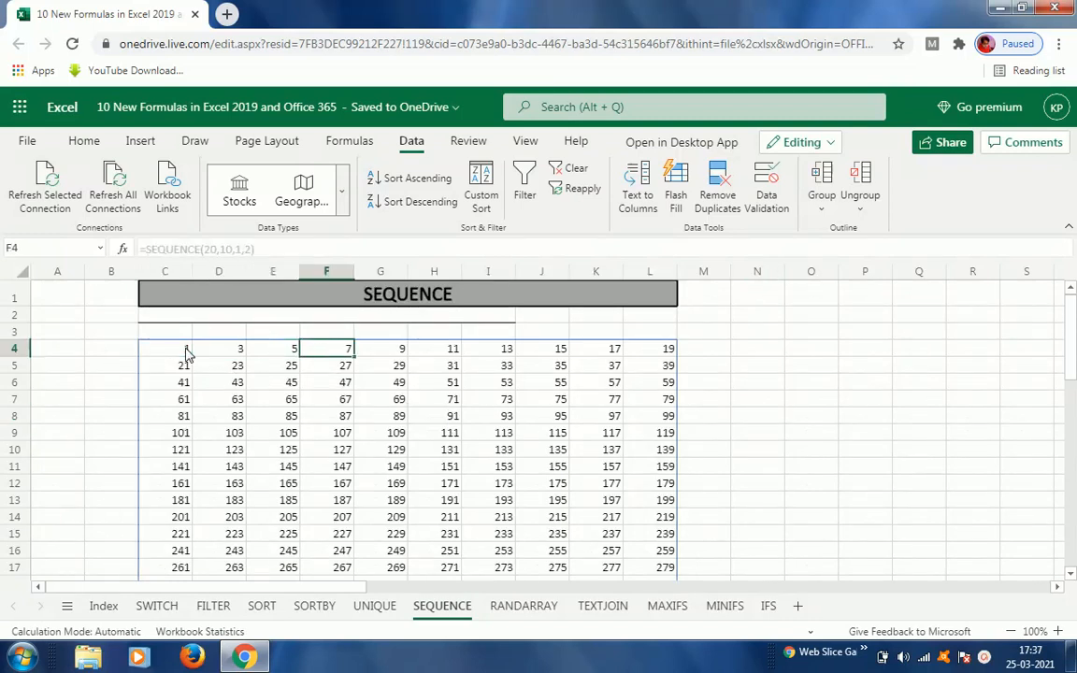
pyautogui.press('Left')
pyautogui.press('Left')
pyautogui.press('Left')
pyautogui.press('Left')
pyautogui.press('Left')
pyautogui.press('Left')
pyautogui.press('Left')
pyautogui.press('Left')
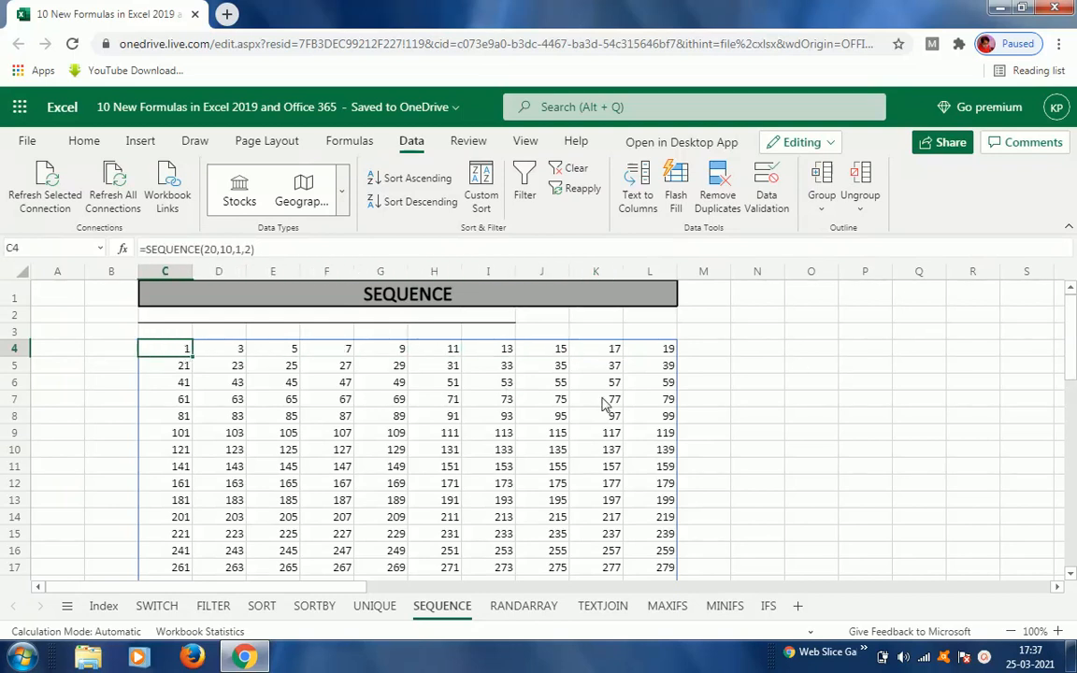
# Step: Clear C4 and enter =SEQUENCE(20,10,5,3) to spill a 20-row, 10-column grid starting at 5 with step 3
pyautogui.press('F2')
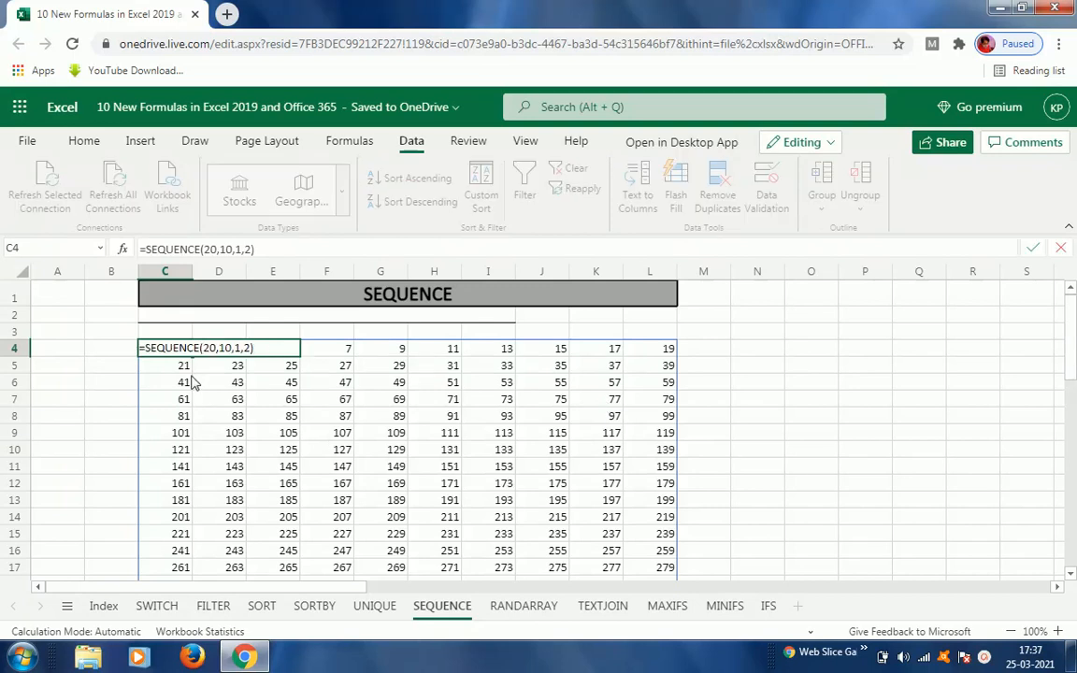
pyautogui.press('Escape')
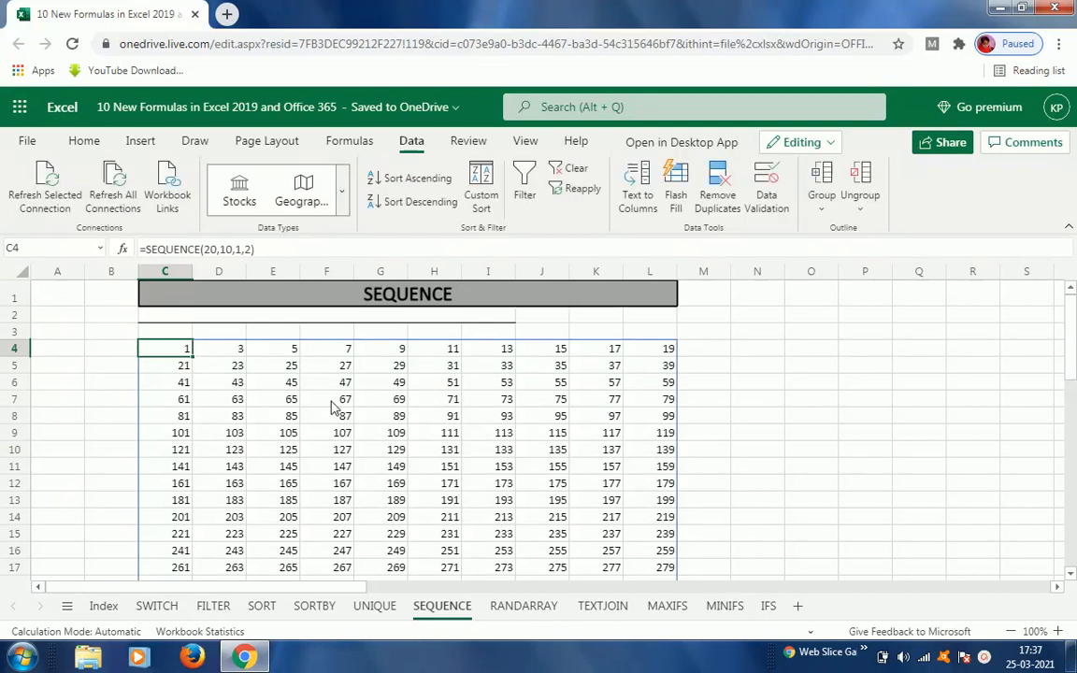
pyautogui.press('Delete')
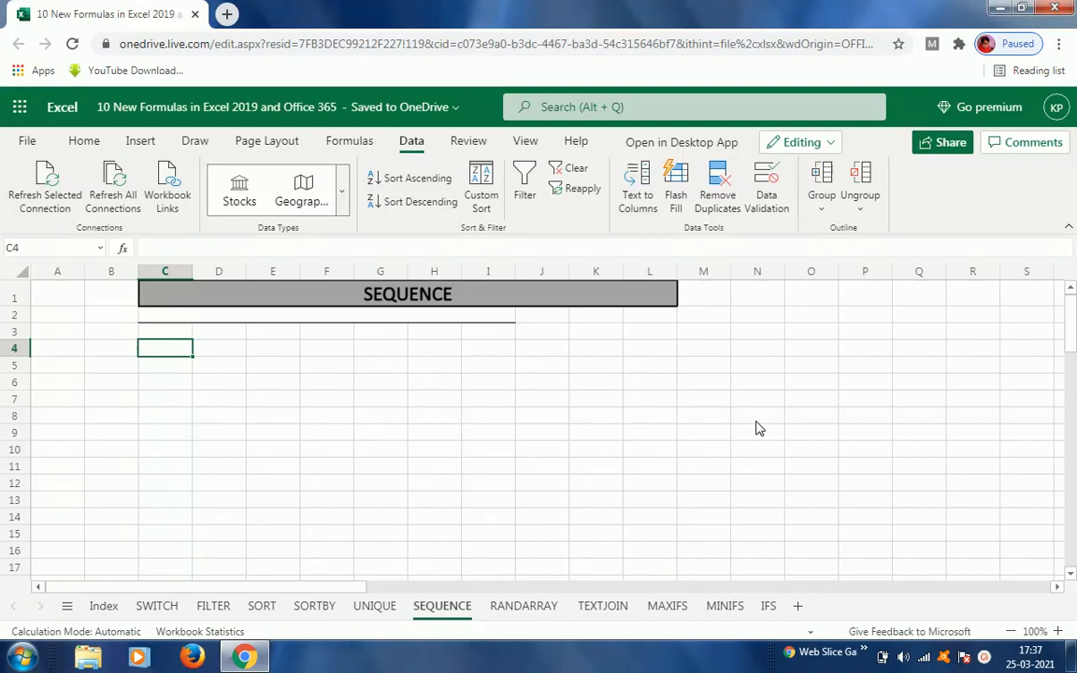
pyautogui.write('=seq')
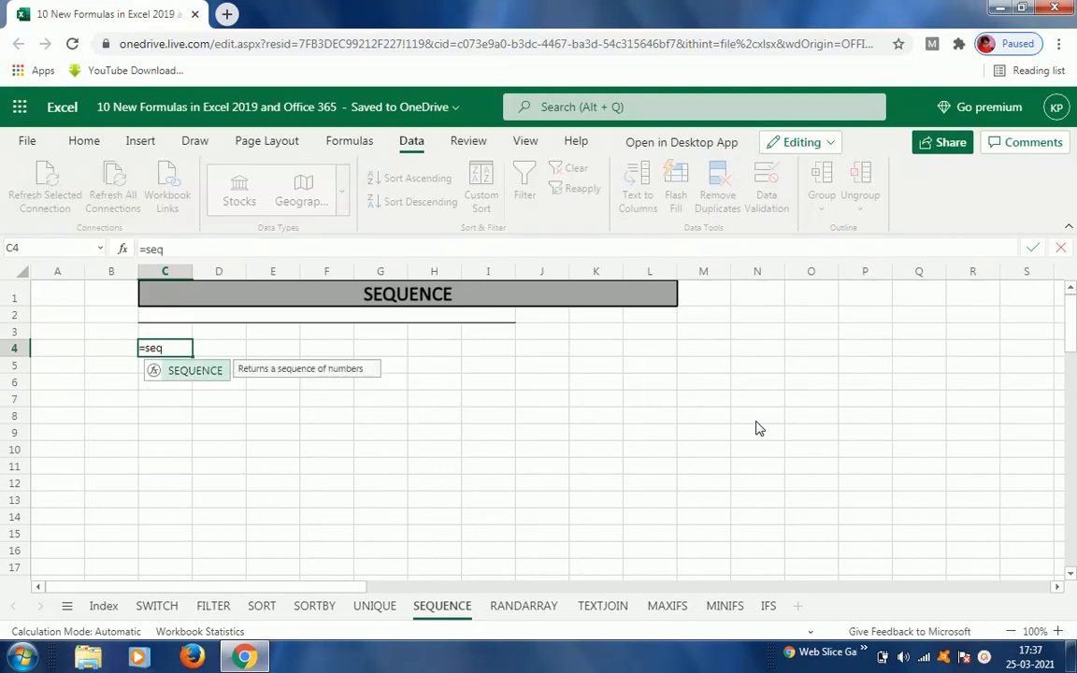
pyautogui.press('Tab')
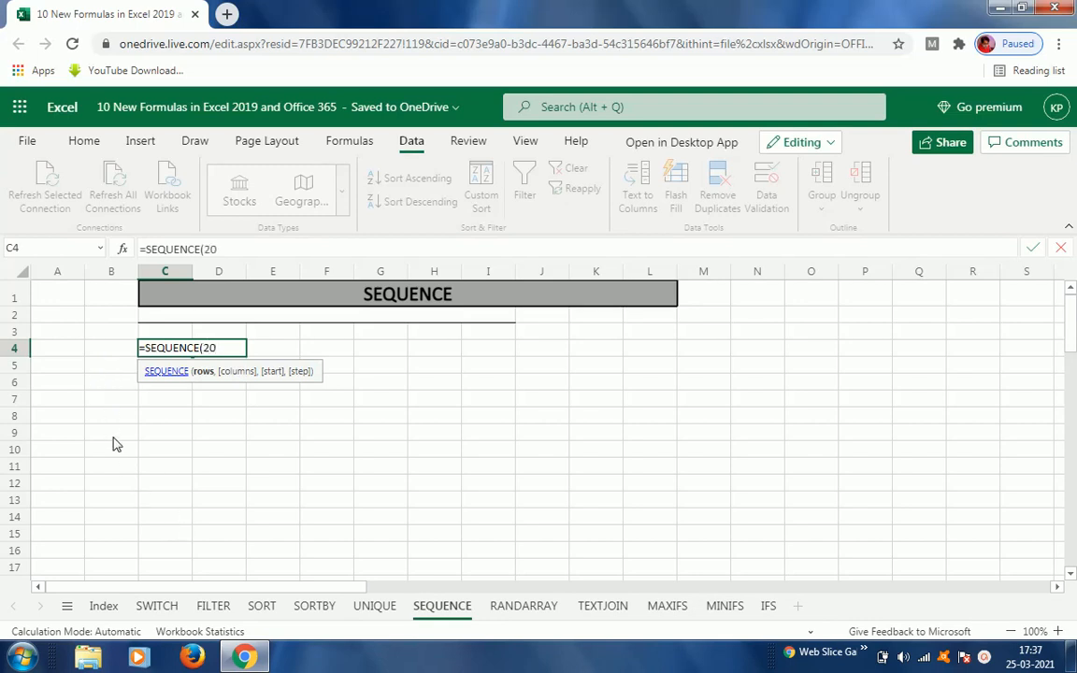
pyautogui.write(',10')
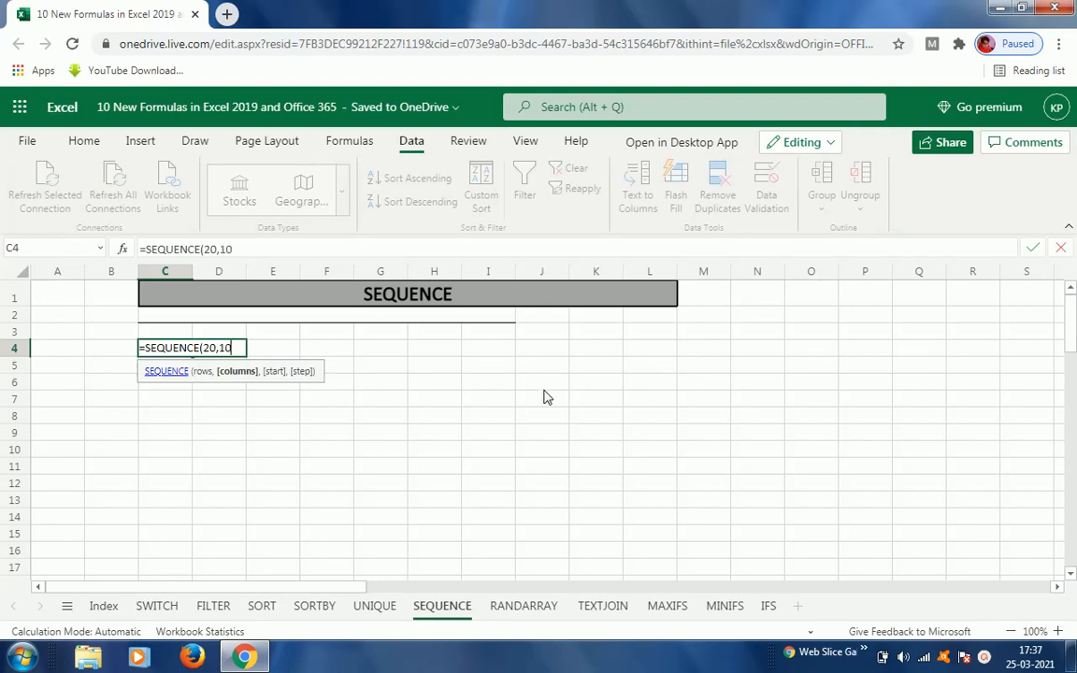
pyautogui.write(',5')
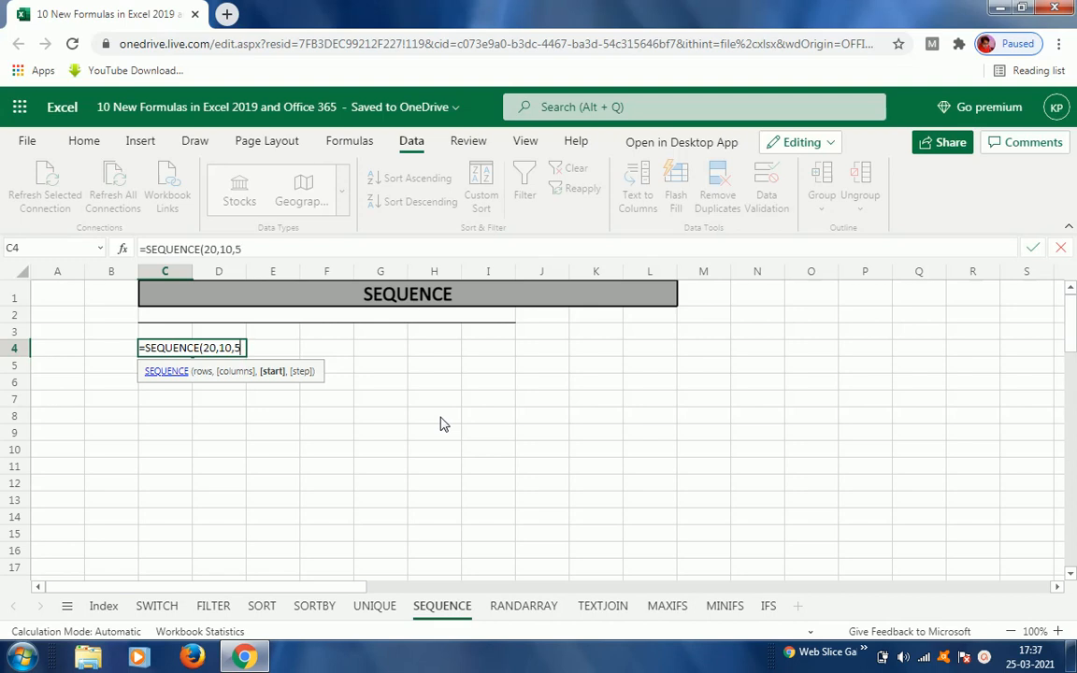
pyautogui.write(',')
pyautogui.write('3')
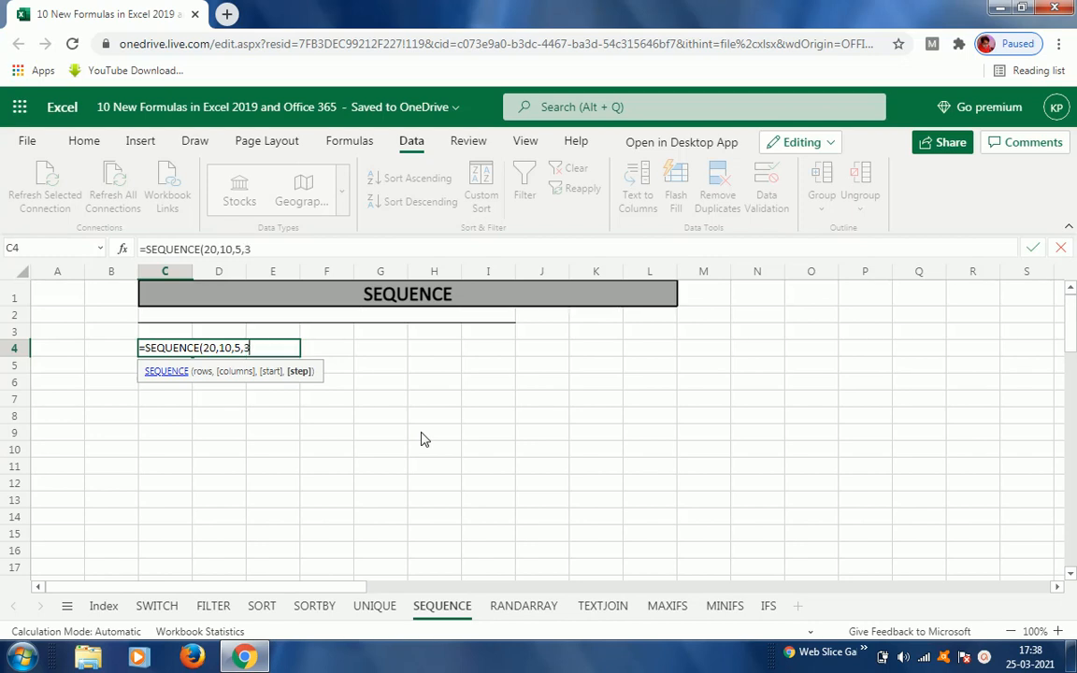
pyautogui.write(')')
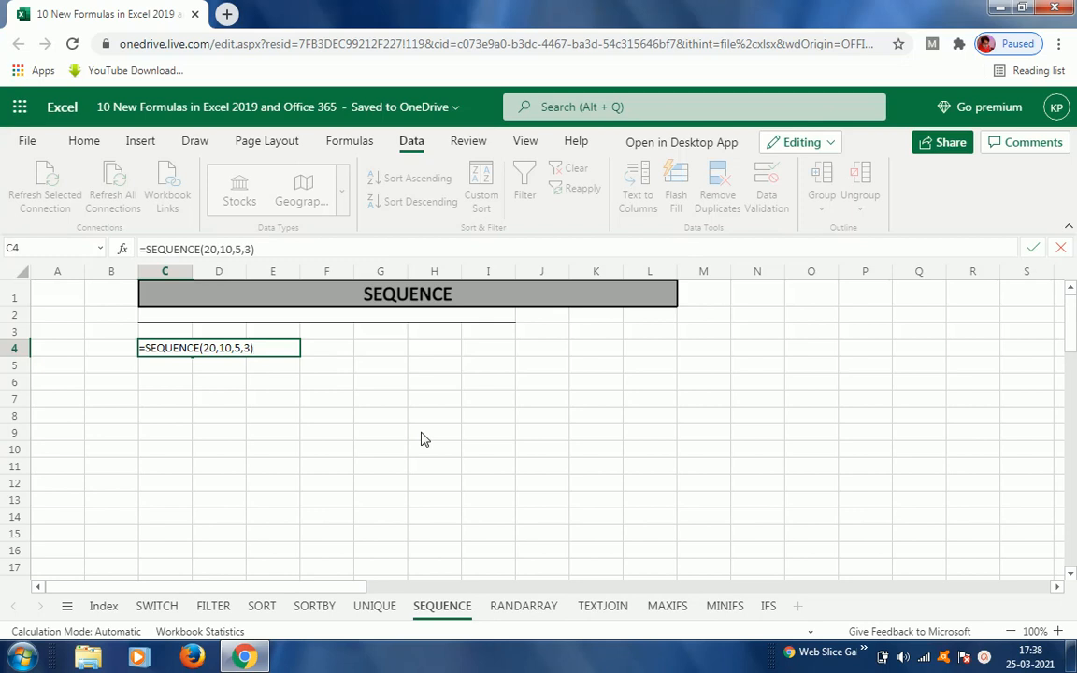
pyautogui.press('Return')
# Step: Inspect the spilled grid's extent and the SEQUENCE formula in C4 by moving through its cells
pyautogui.press('Up')
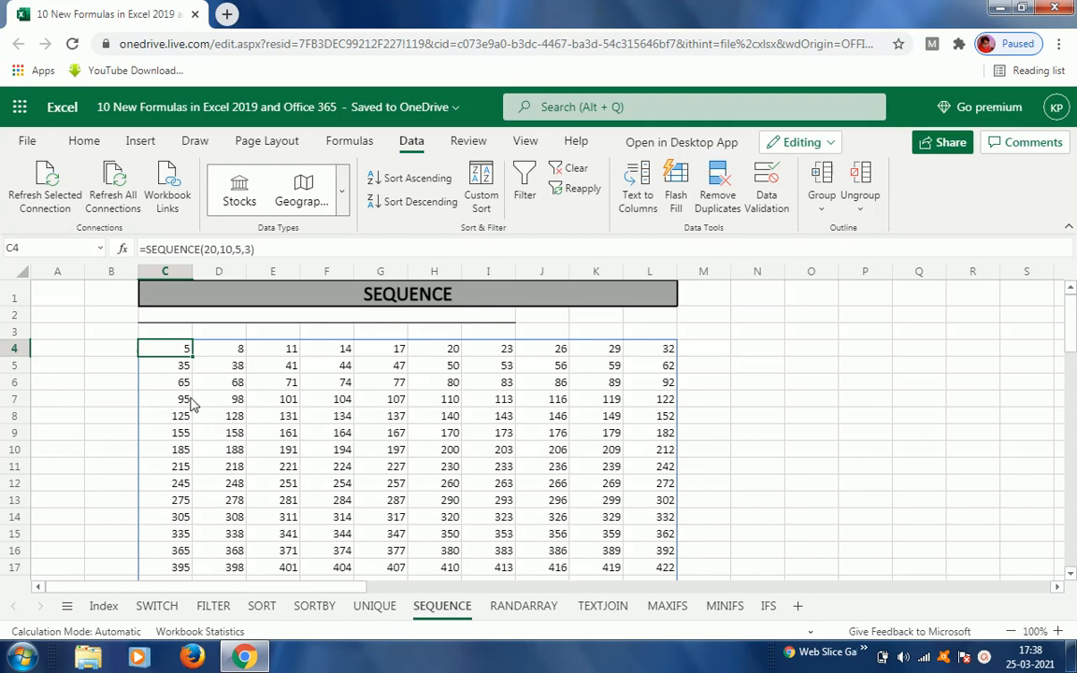
pyautogui.press('F2')
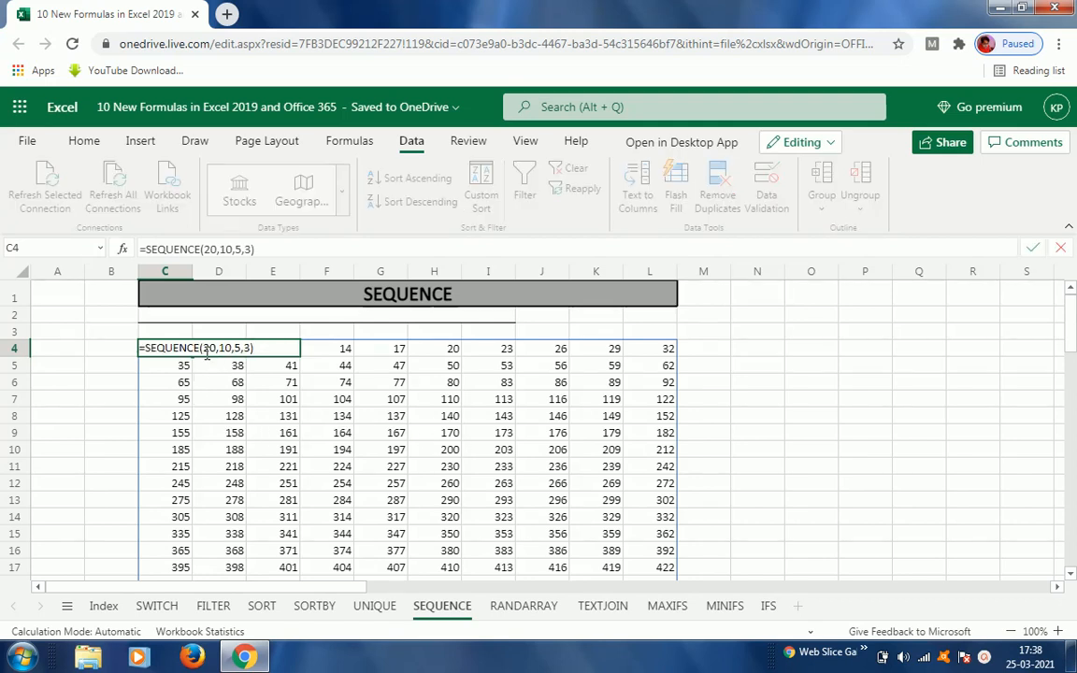
pyautogui.press('Escape')
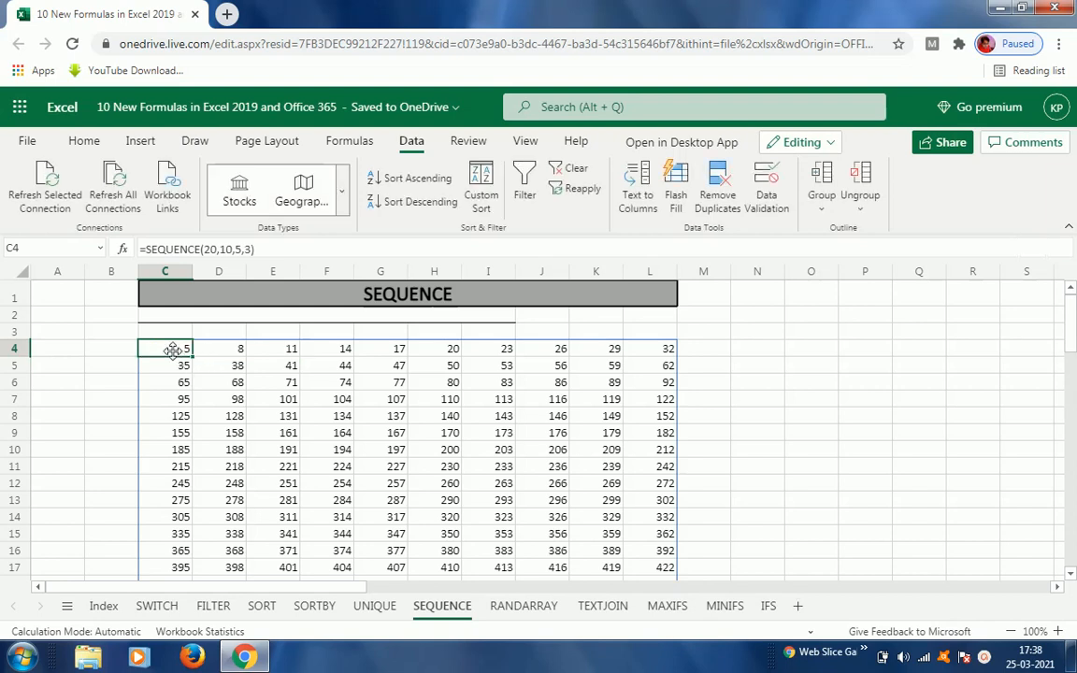
pyautogui.hotkey('ctrl', 'shift', 'Down')
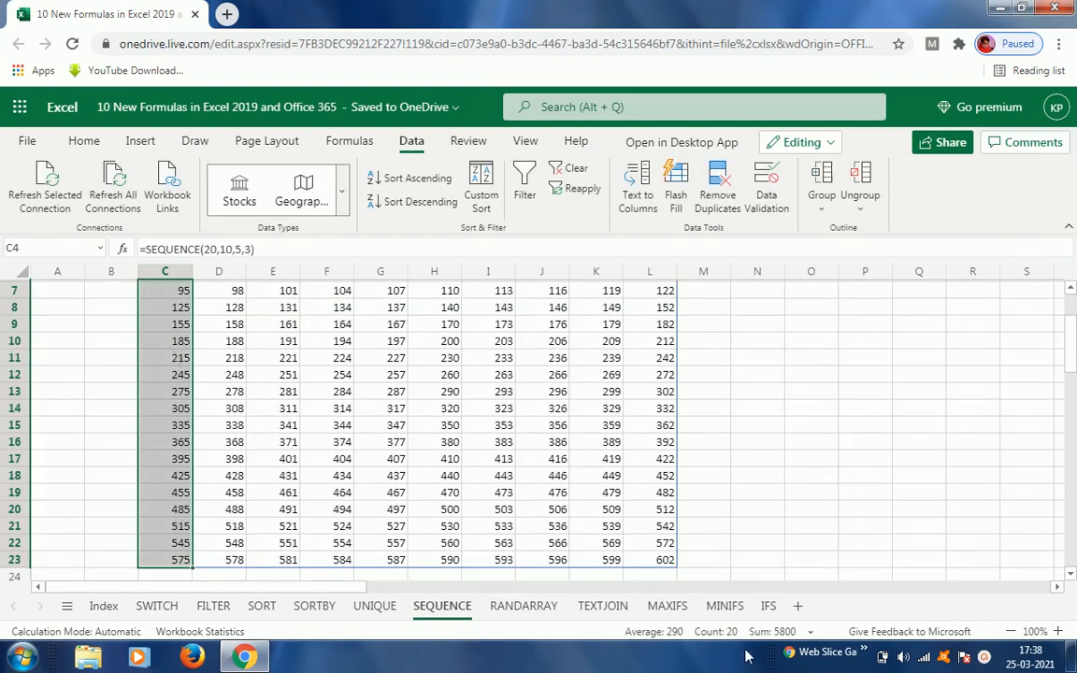
pyautogui.click(233, 379)
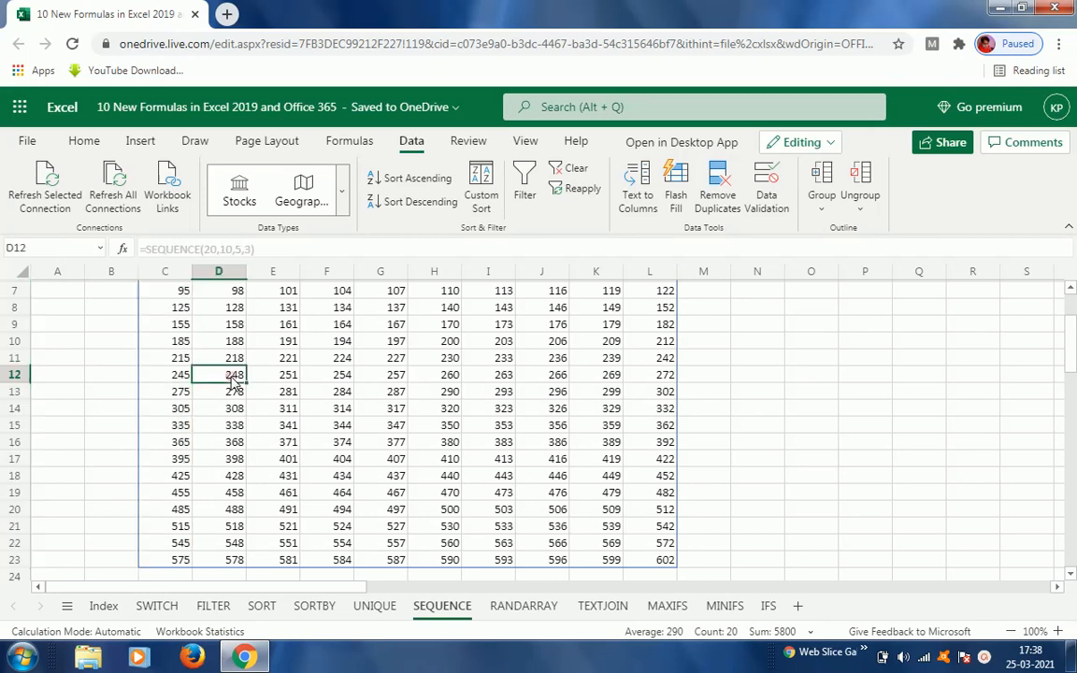
pyautogui.hotkey('ctrl', 'Up')
pyautogui.press('Up')
pyautogui.press('Up')
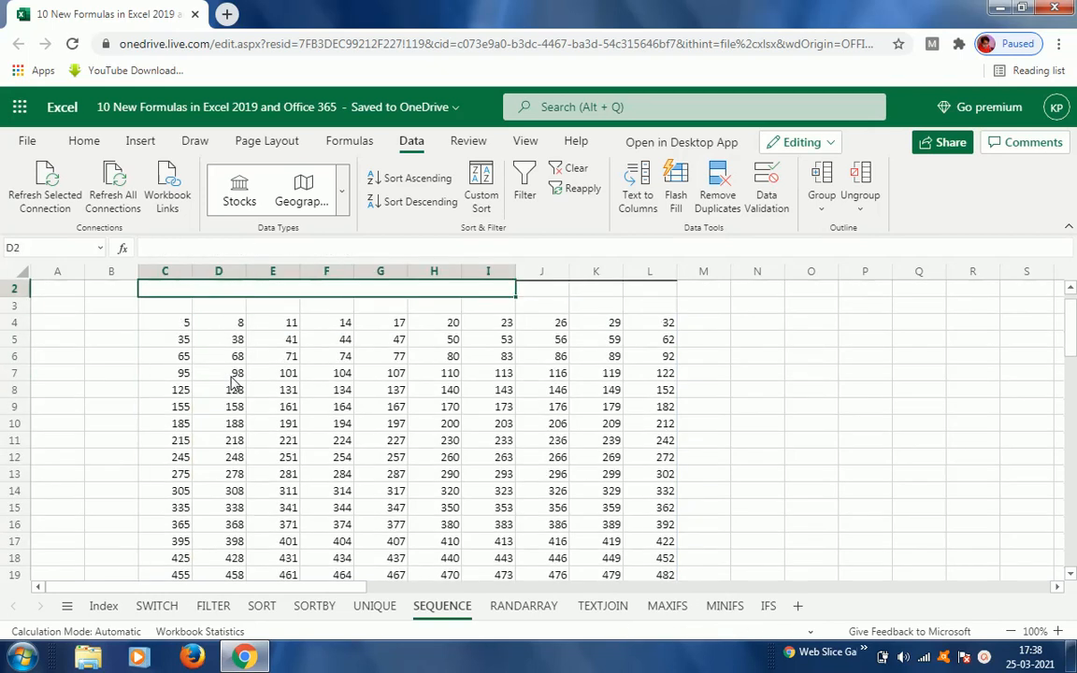
pyautogui.press('Up')
pyautogui.press('Down')
pyautogui.press('Down')
pyautogui.press('Down')
pyautogui.press('Left')
pyautogui.hotkey('ctrl', 'shift', 'Right')
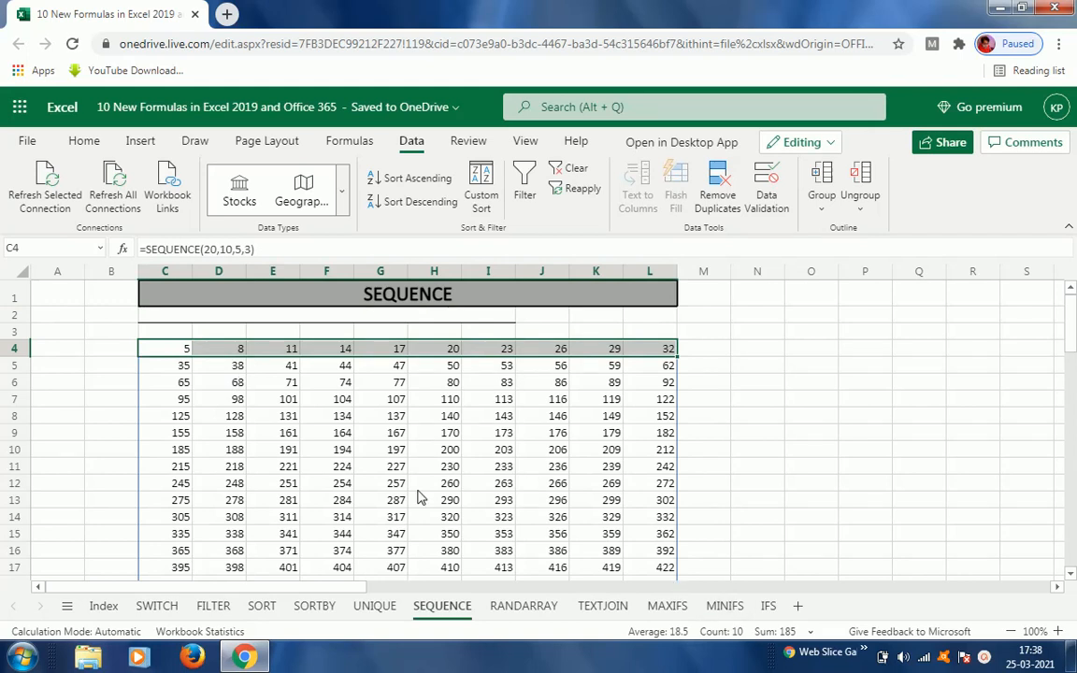
pyautogui.click(177, 350)
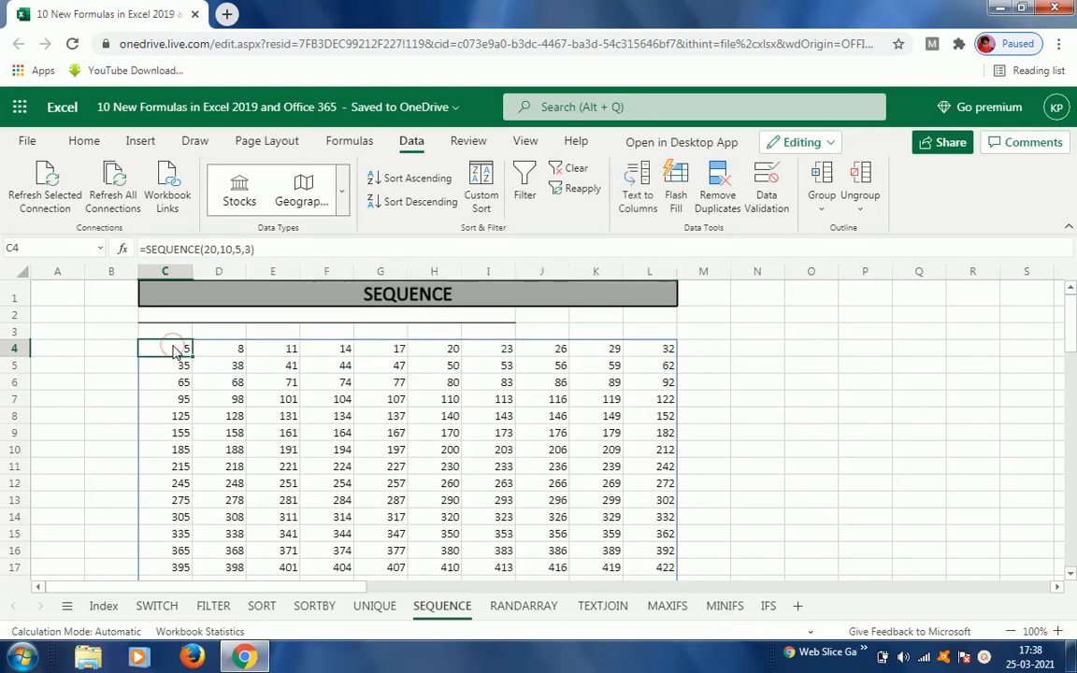
pyautogui.doubleClick(176, 350)
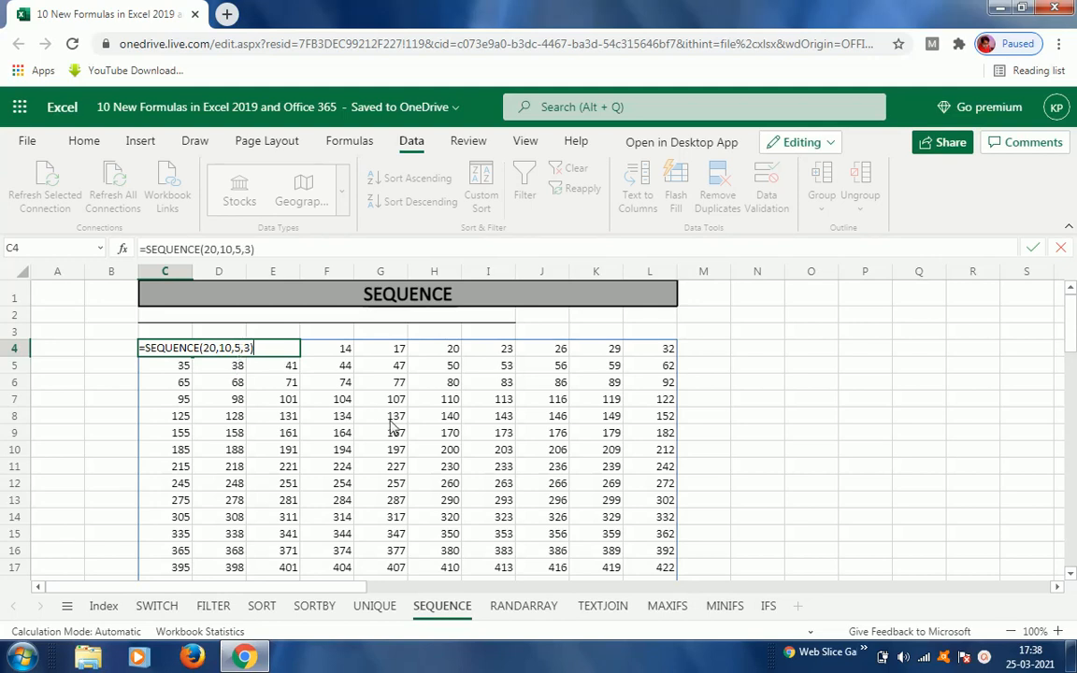
pyautogui.press('Escape')
pyautogui.press('Left')
pyautogui.press('Right')
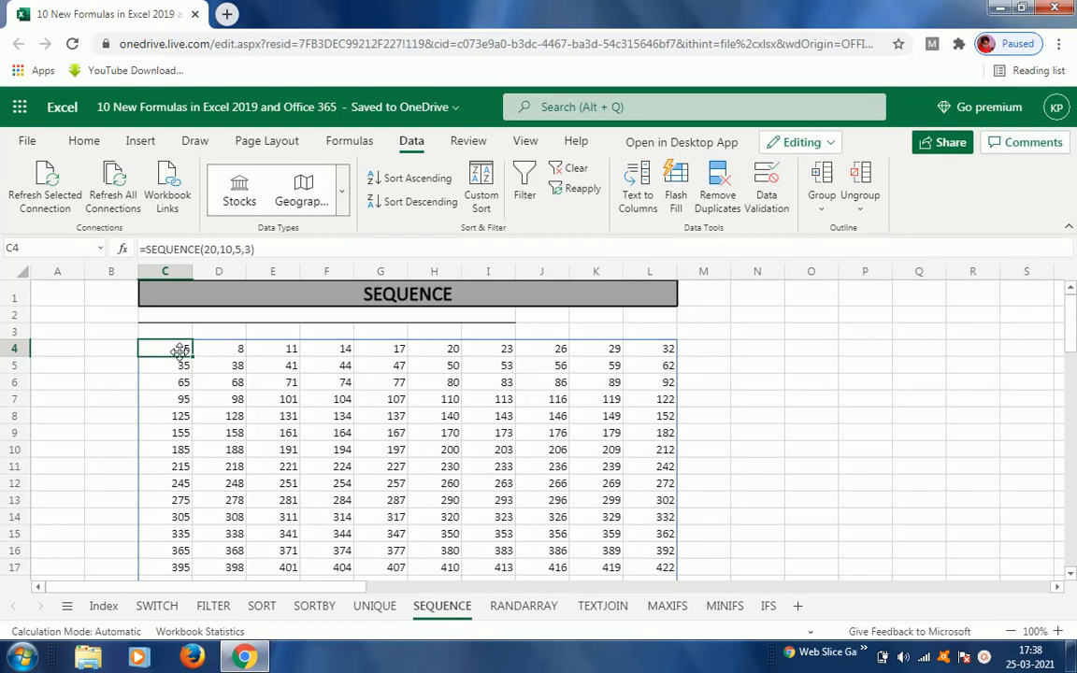
pyautogui.press('F2')
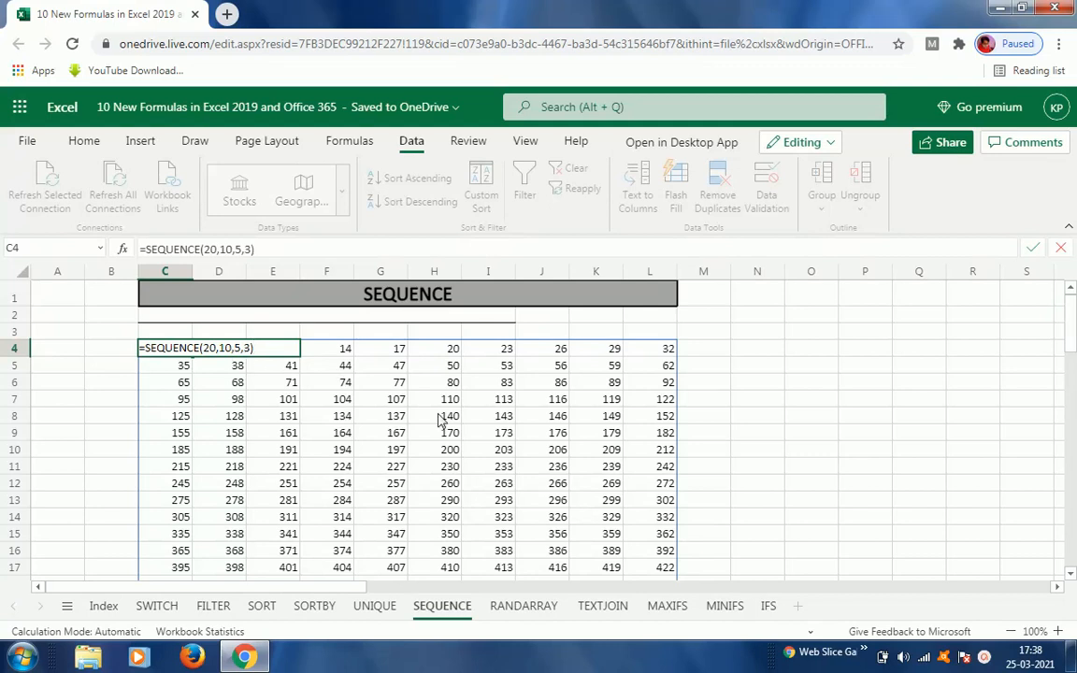
pyautogui.press('Escape')
pyautogui.press('Left')
pyautogui.press('Right')
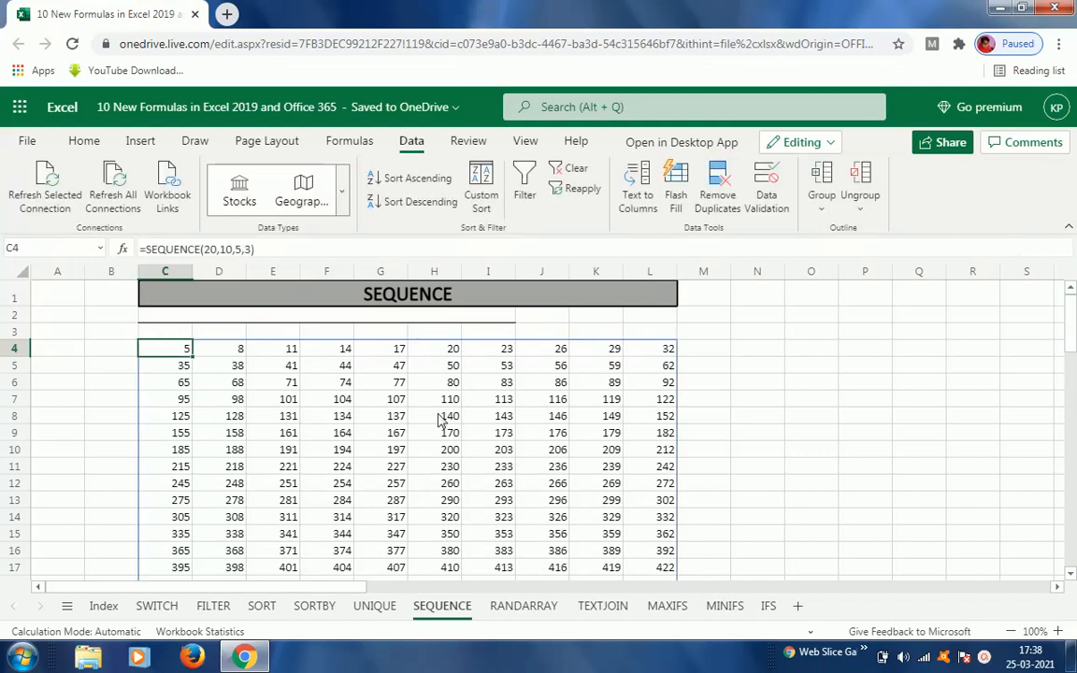
pyautogui.press('Right')
pyautogui.press('Right')
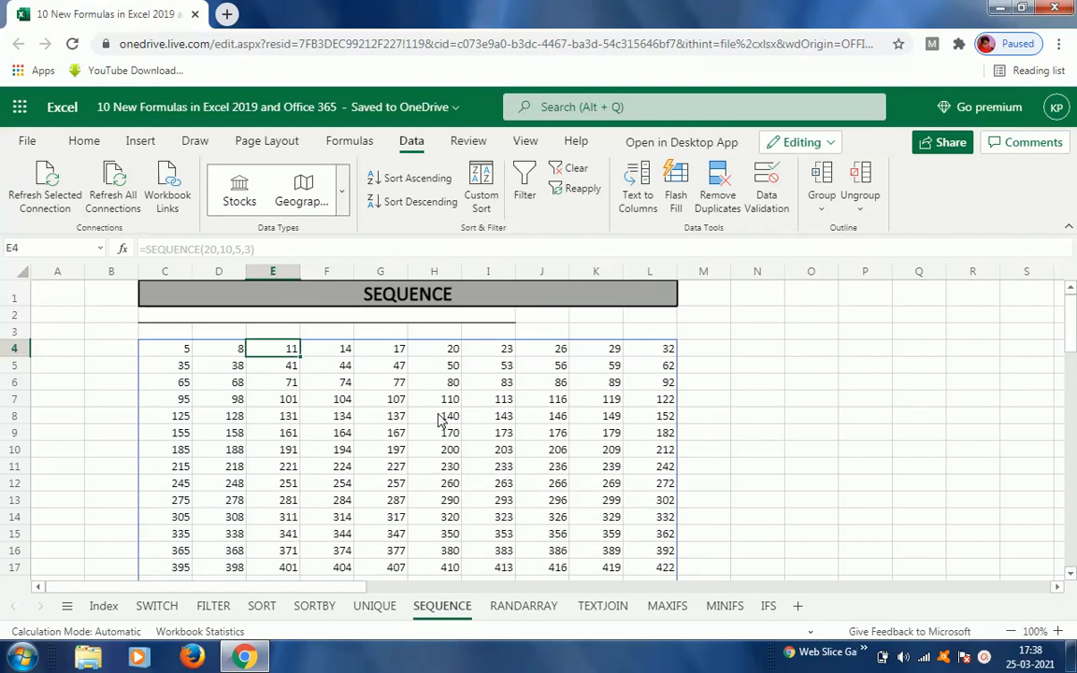
pyautogui.press('Right')
pyautogui.press('Right')
pyautogui.press('Right')
pyautogui.press('Right')
pyautogui.press('Right')
pyautogui.press('Right')
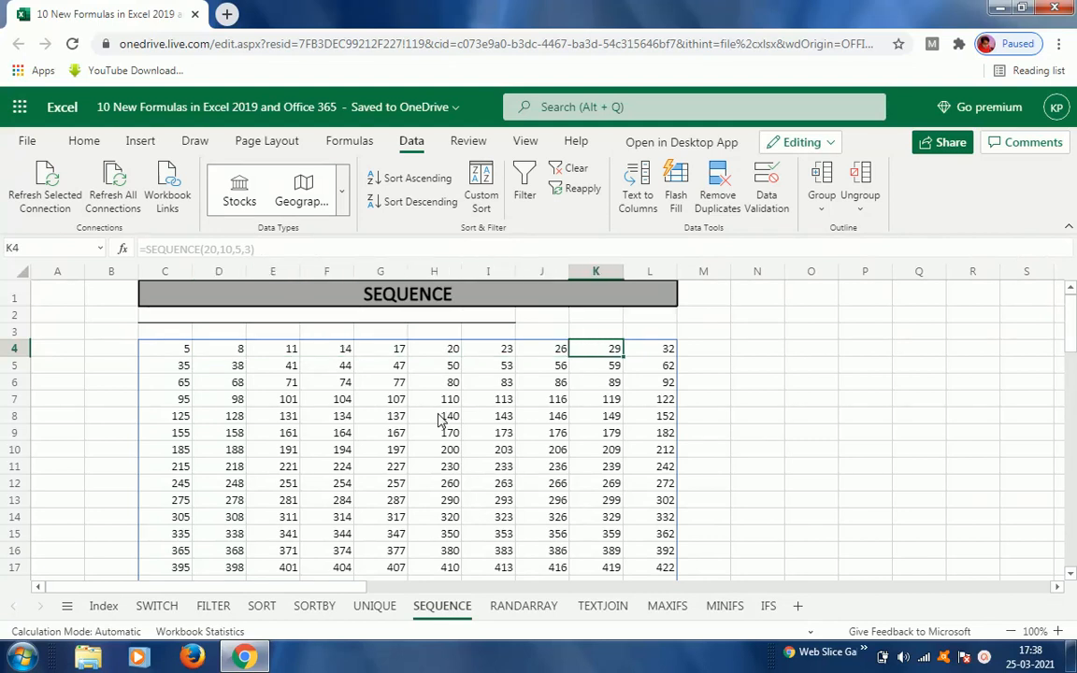
pyautogui.press('Right')
pyautogui.press('Down')
pyautogui.press('Left')
pyautogui.press('Left')
pyautogui.press('Left')
pyautogui.press('Left')
pyautogui.press('Left')
pyautogui.press('Left')
pyautogui.press('Left')
pyautogui.press('Left')
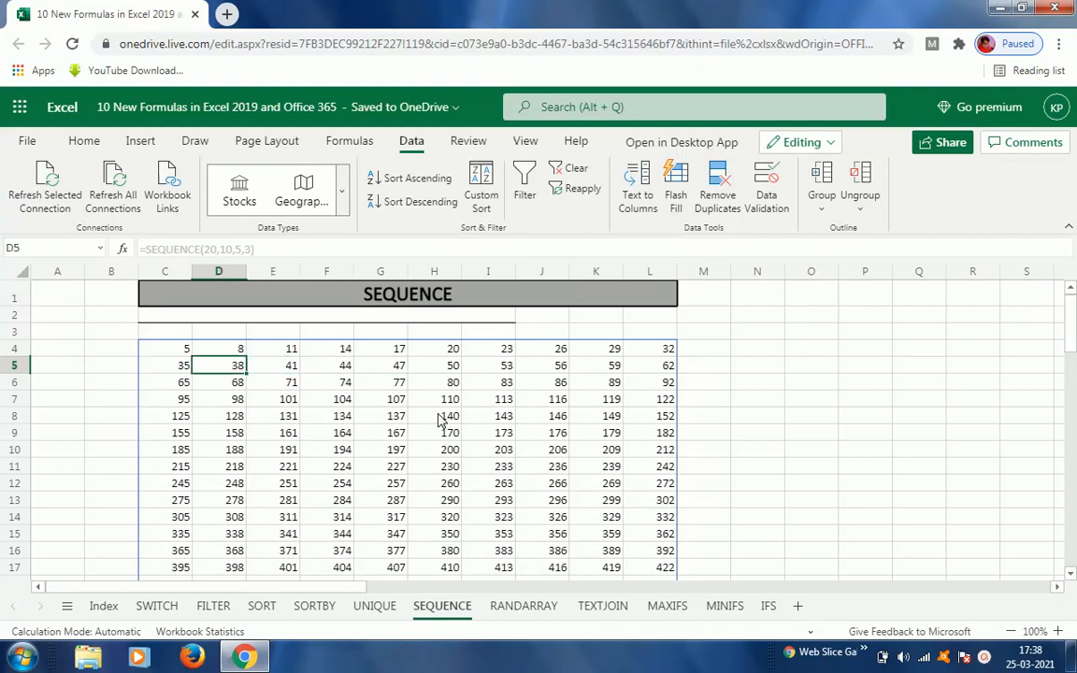
pyautogui.press('Up')
pyautogui.press('Left')
# Step: Edit C4's formula to =SEQUENCE(20,10,10,5), changing the start to 10 and the step to 5
pyautogui.press('F2')
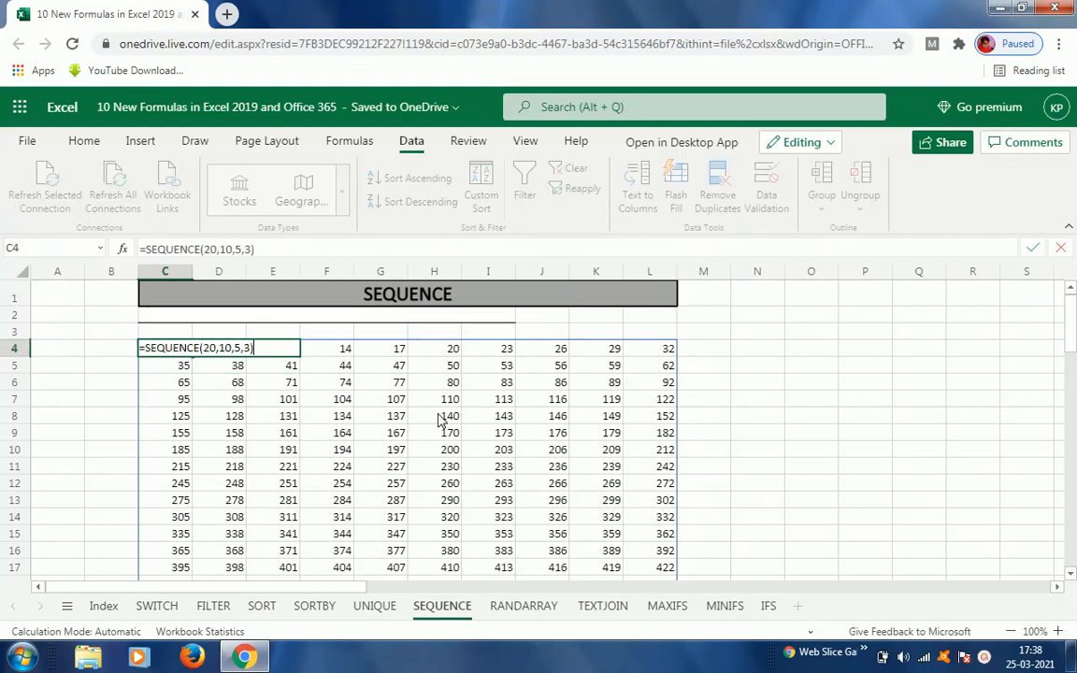
pyautogui.press('Left')
pyautogui.press('Left')
pyautogui.press('Left')
pyautogui.hotkey('shift', 'Left')
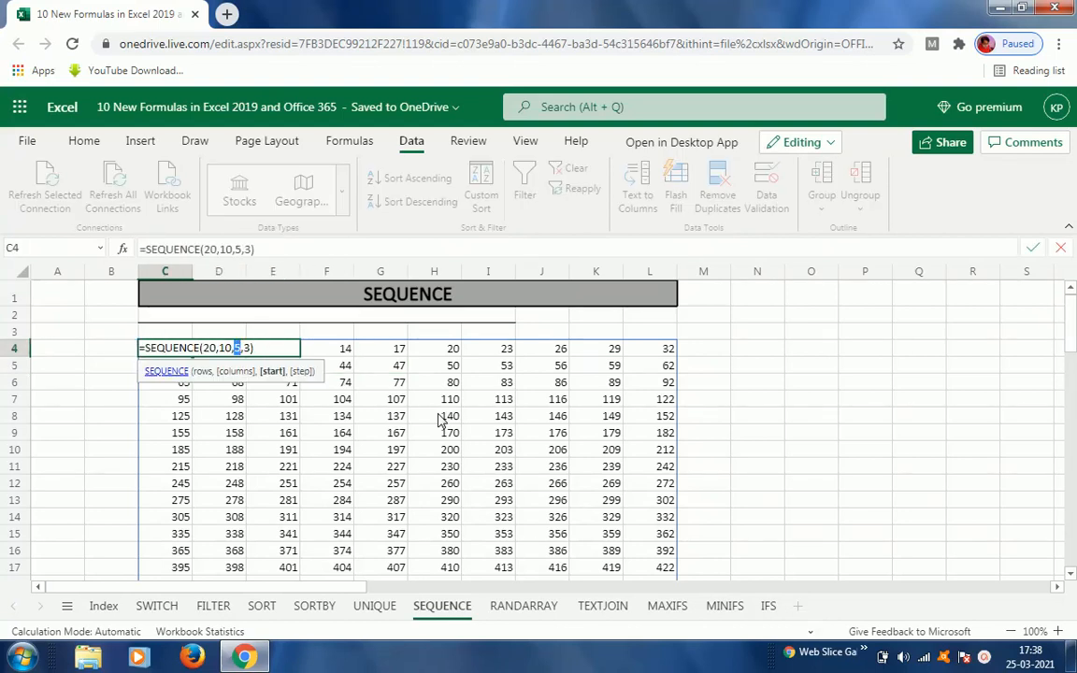
pyautogui.write('10')
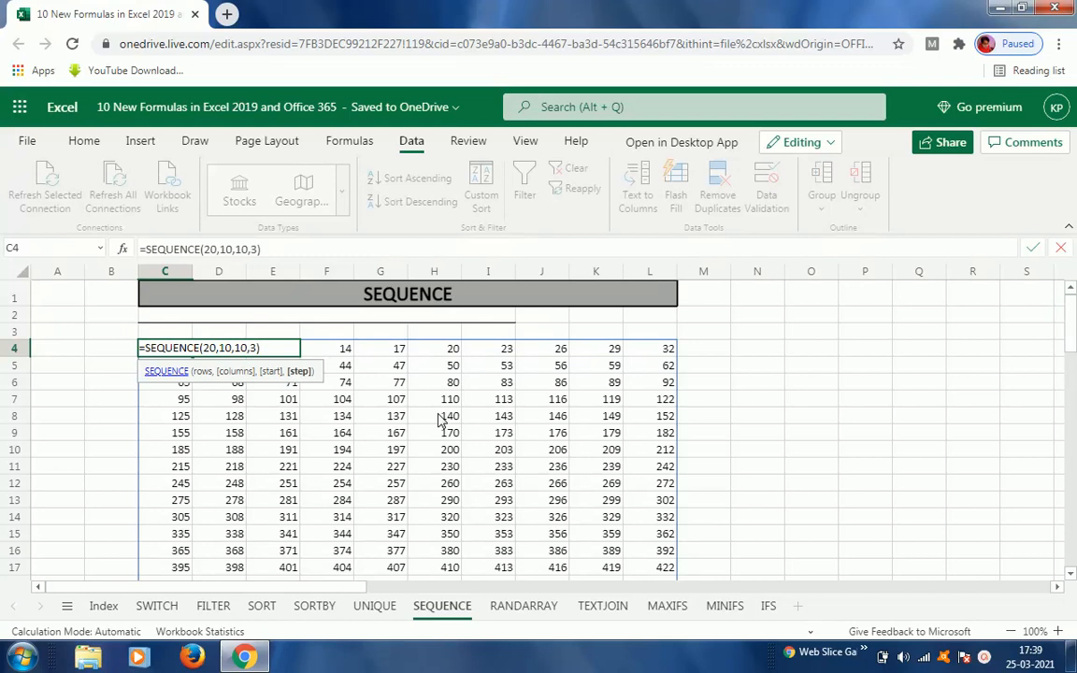
pyautogui.press('Right')
pyautogui.hotkey('shift', 'Right')
pyautogui.write('5')
pyautogui.hotkey('ctrl', 'Return')
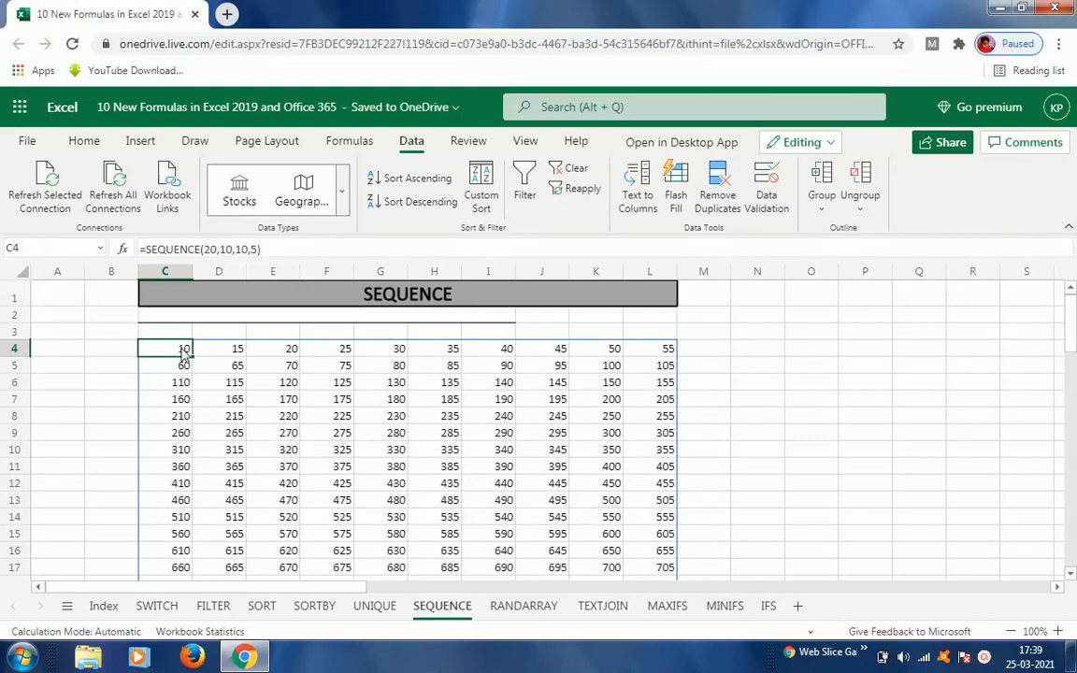
# Step: Examine cells across the regenerated grid's first row, keeping the current Windows colour scheme when prompted
pyautogui.click(220, 353)
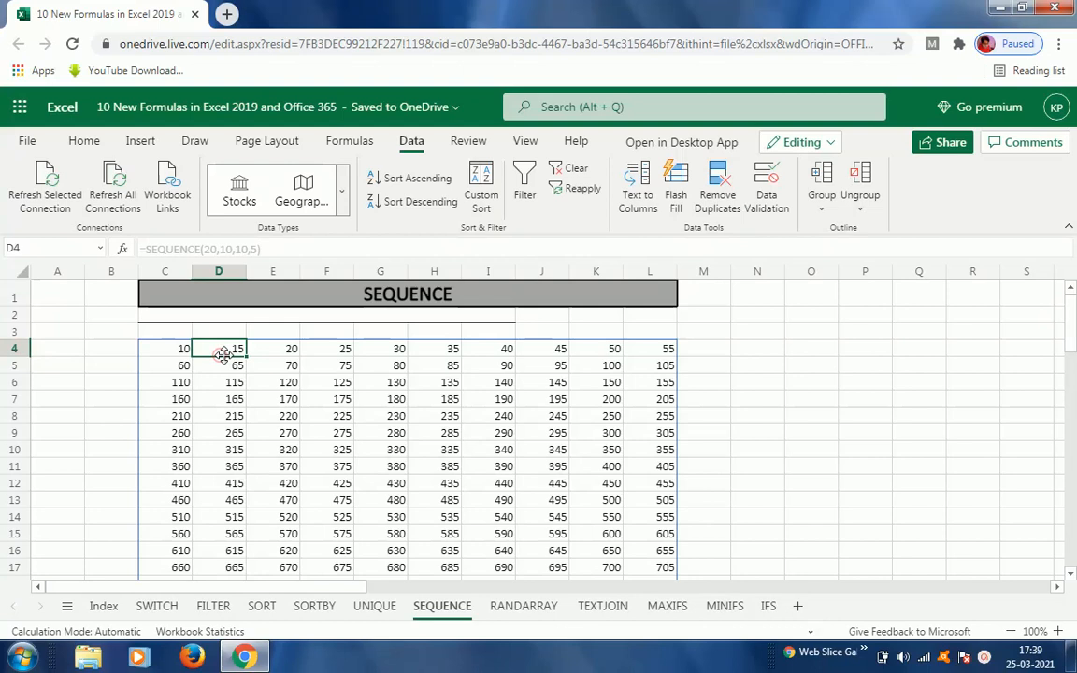
pyautogui.click(292, 353)
pyautogui.click(361, 352)
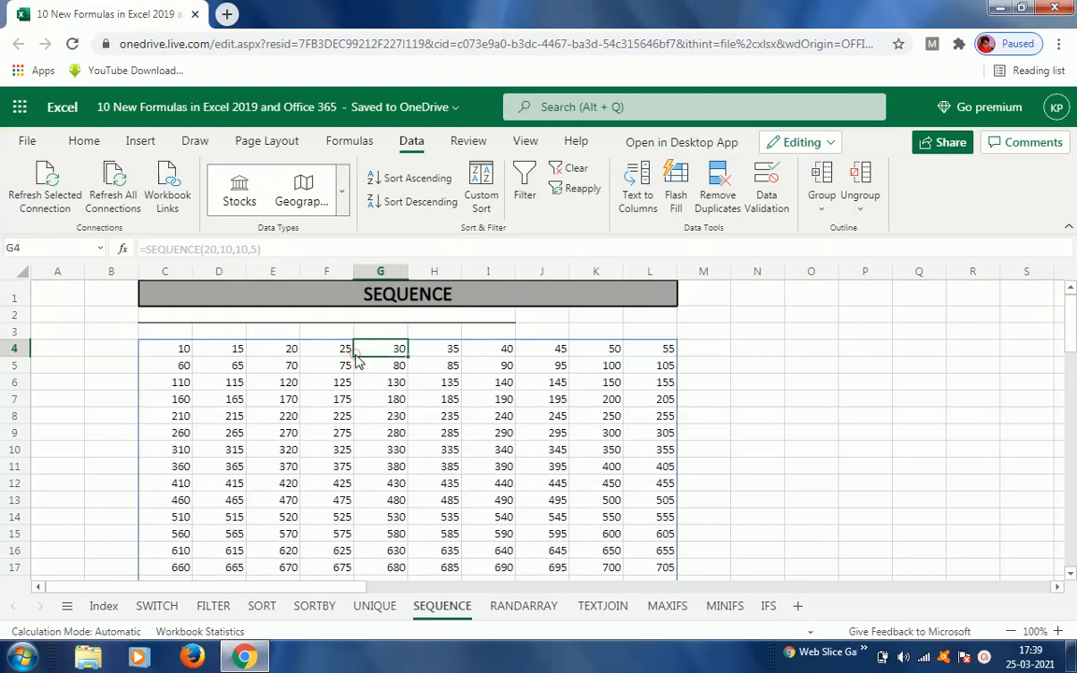
pyautogui.click(313, 295)
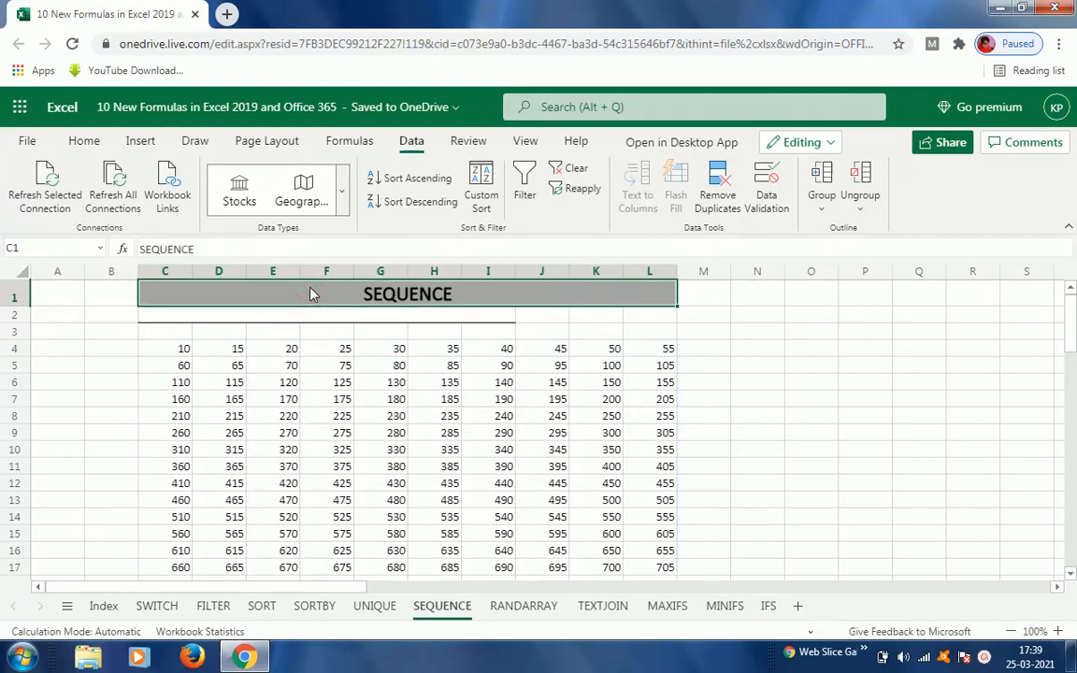
pyautogui.press('Down')
pyautogui.press('Down')
pyautogui.press('Down')
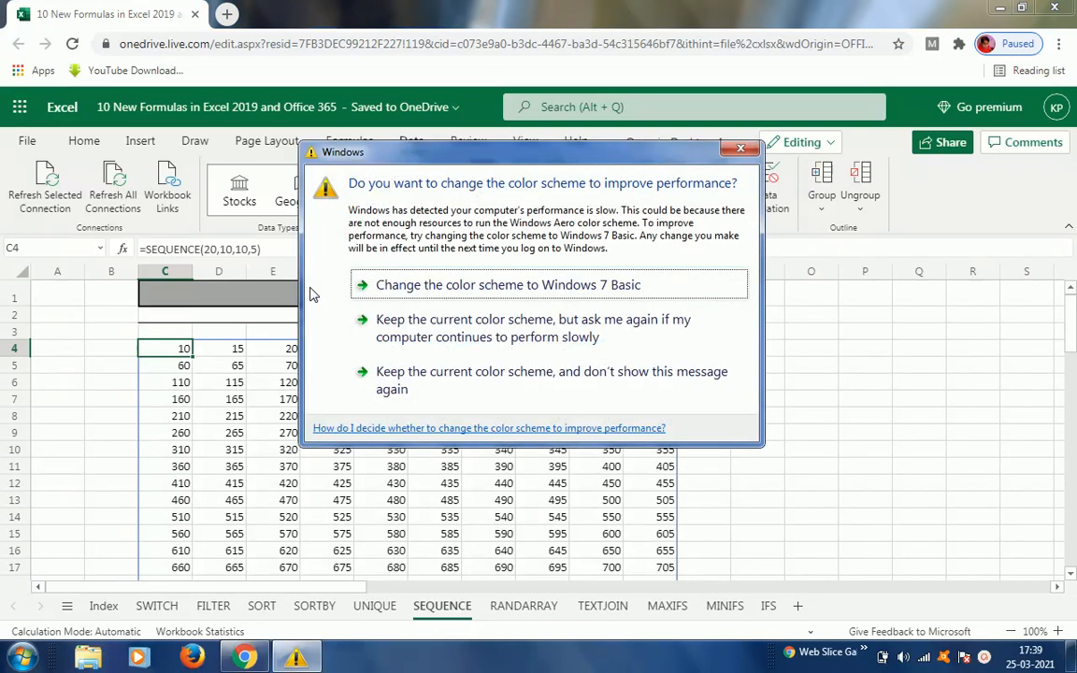
pyautogui.click(388, 325)
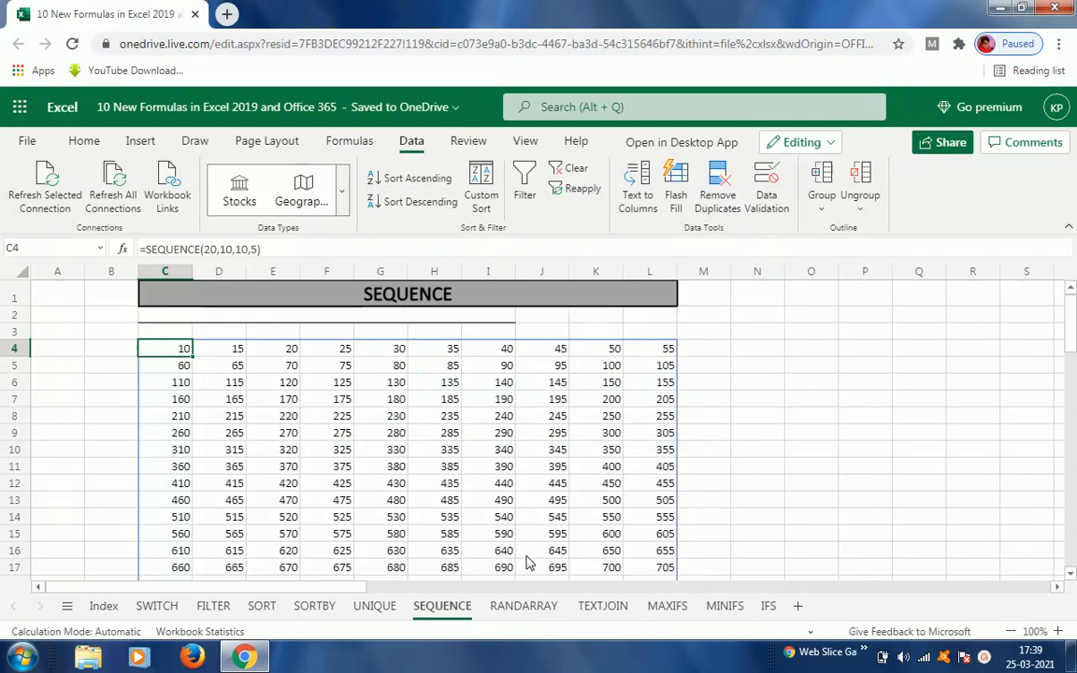
# Step: Open the RANDARRAY sheet and select C3 to view its random-number formula
pyautogui.click(522, 607)
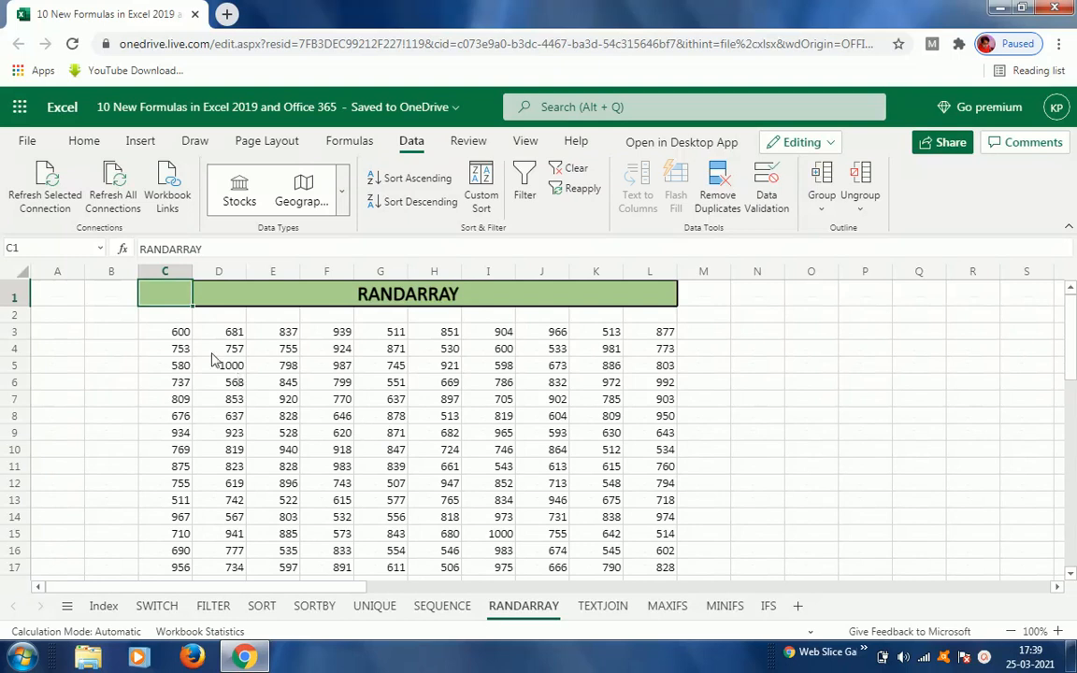
pyautogui.click(173, 335)
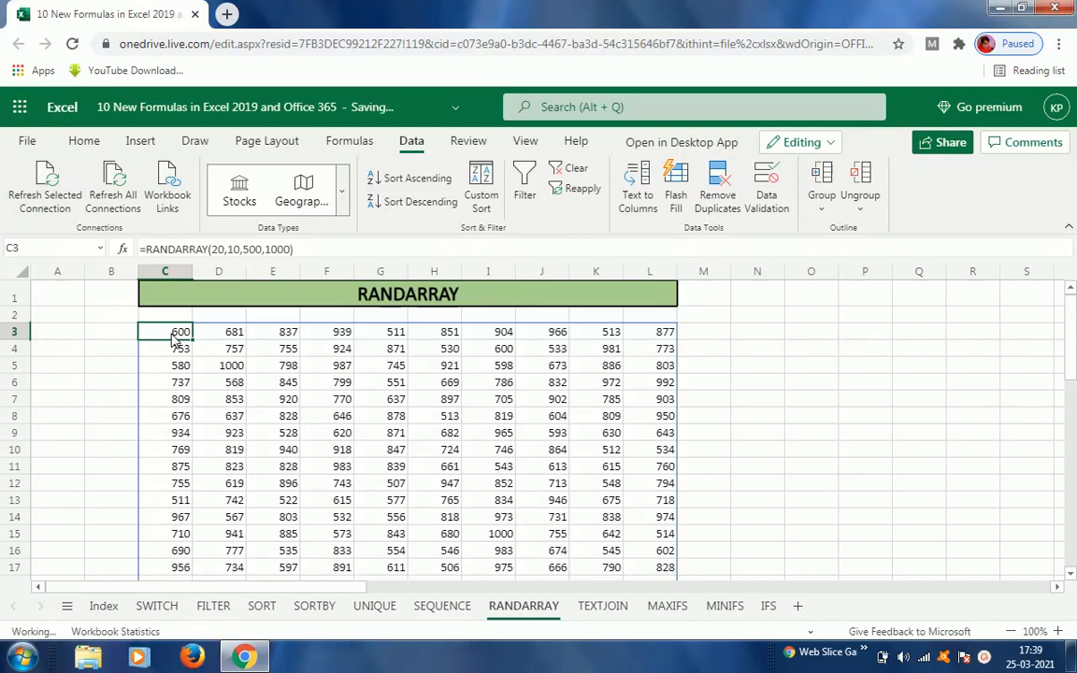
# Step: Replace C3's formula with =RANDARRAY(12,5,200,1000) to spill random numbers between 200 and 1000 in 12 rows and 5 columns
pyautogui.press('Delete')
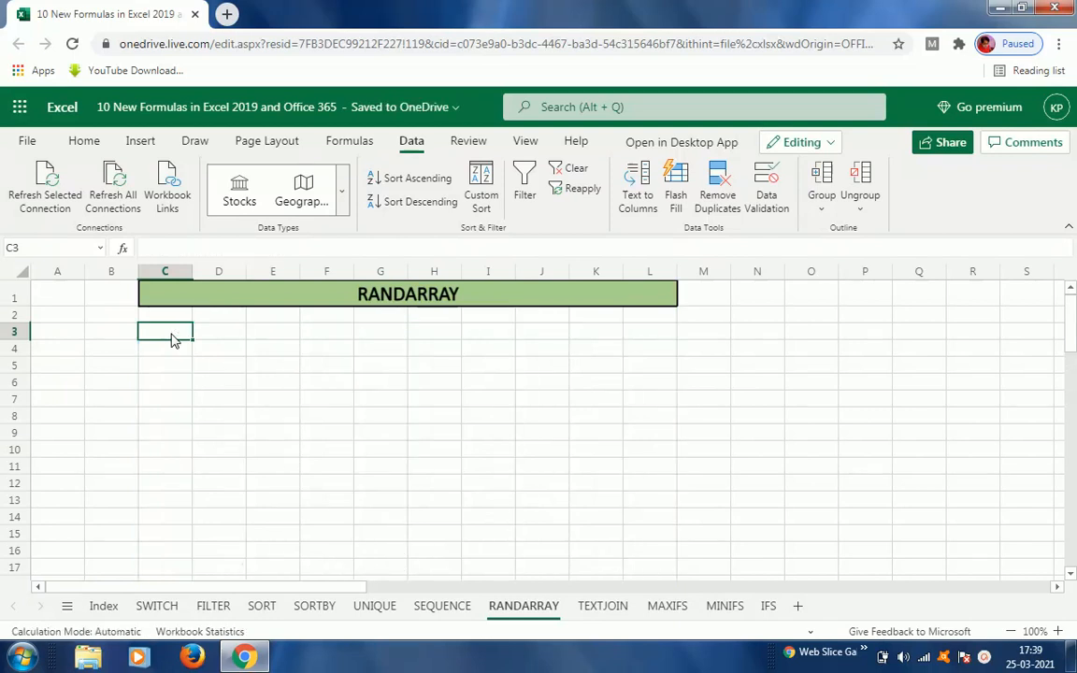
pyautogui.write('=r')
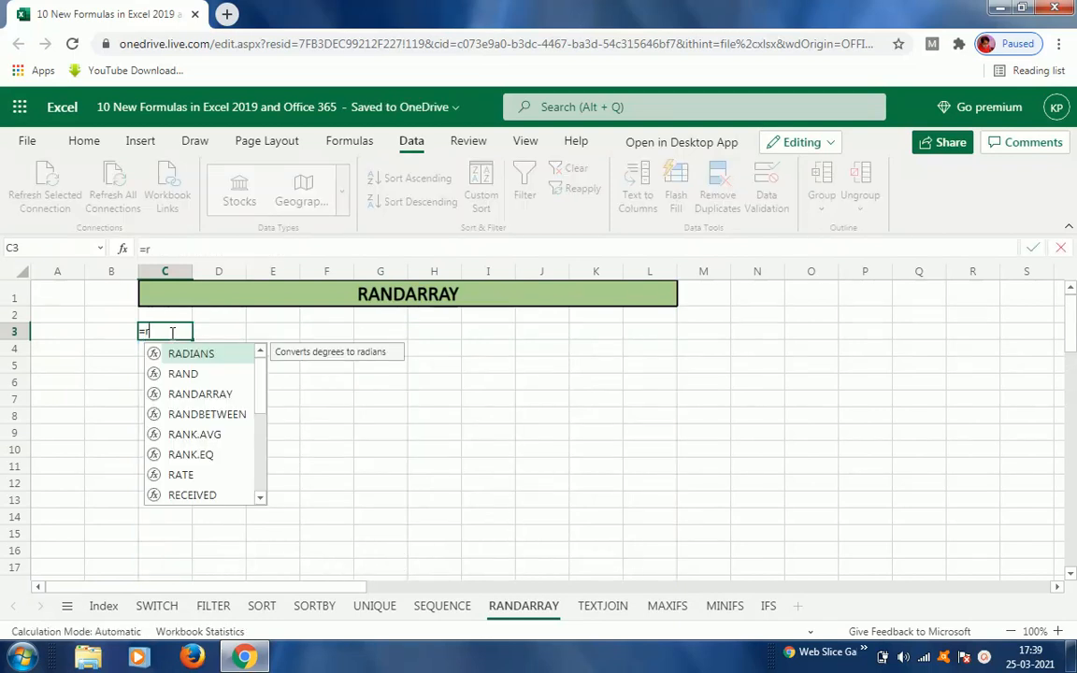
pyautogui.press('Down')
pyautogui.press('Down')
pyautogui.press('Tab')
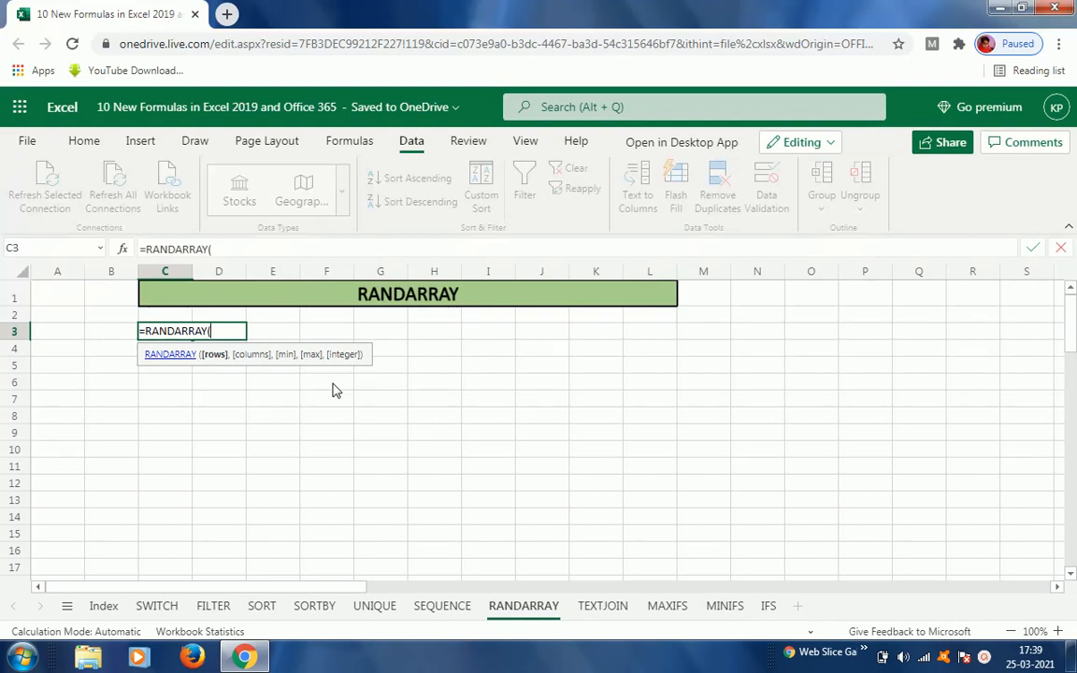
pyautogui.write(',')
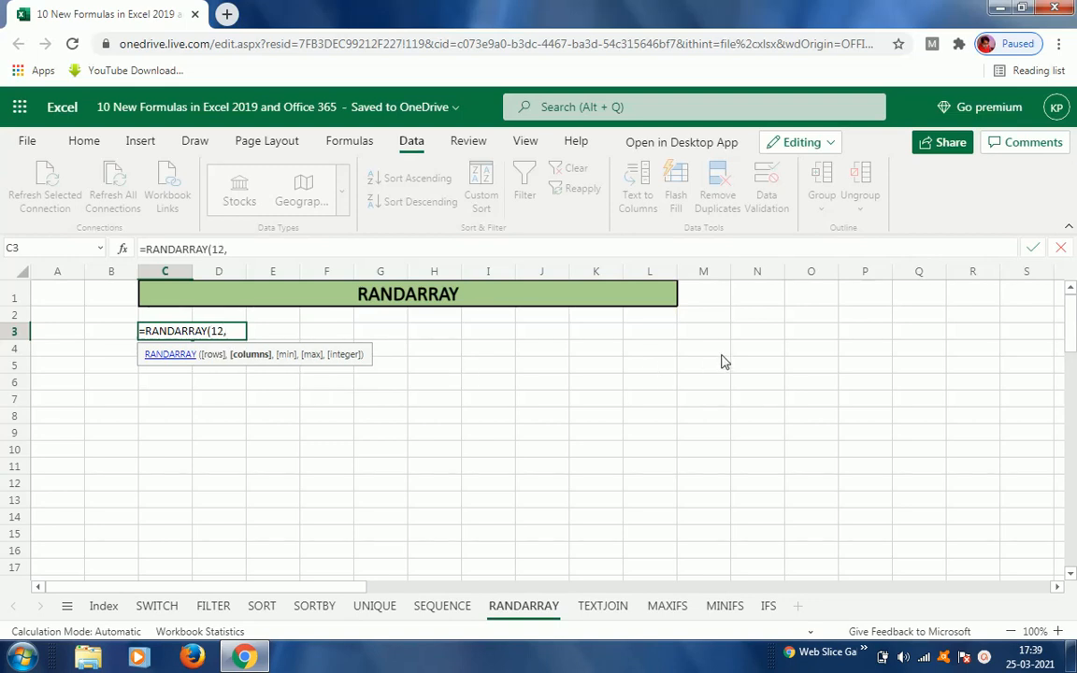
pyautogui.write('5,')
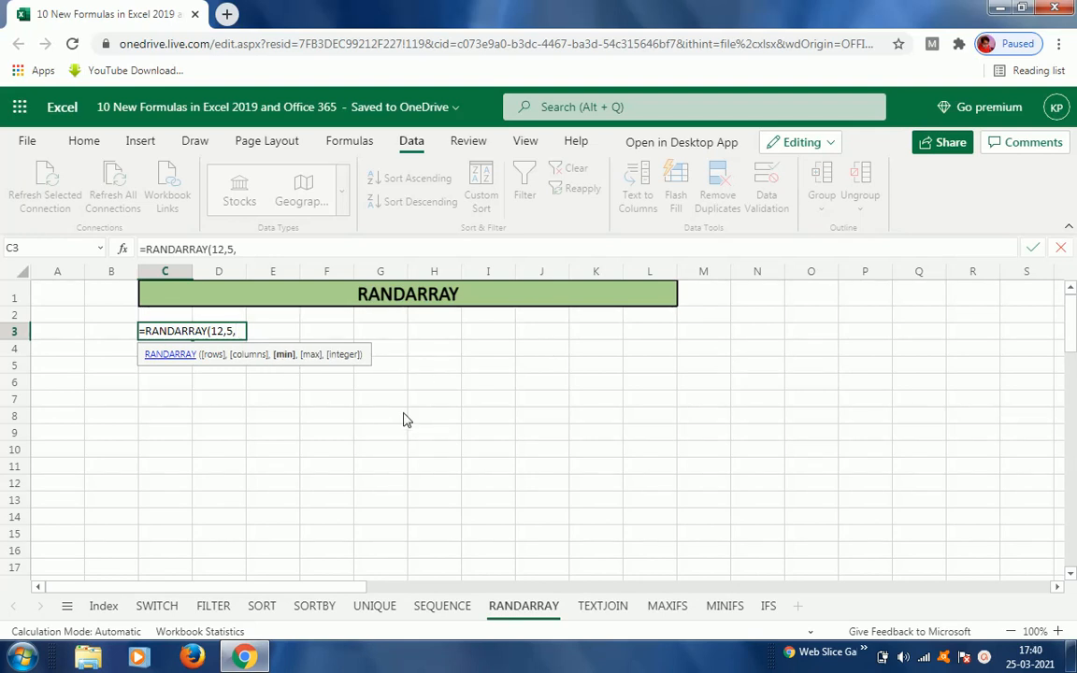
pyautogui.write('200')
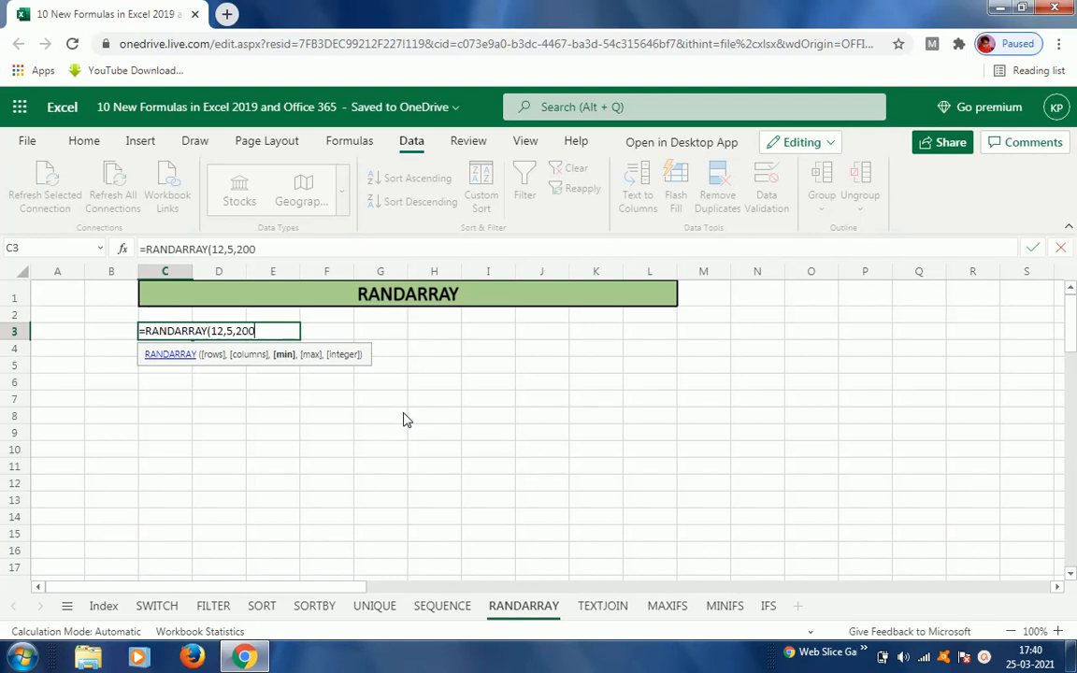
pyautogui.write(',100')
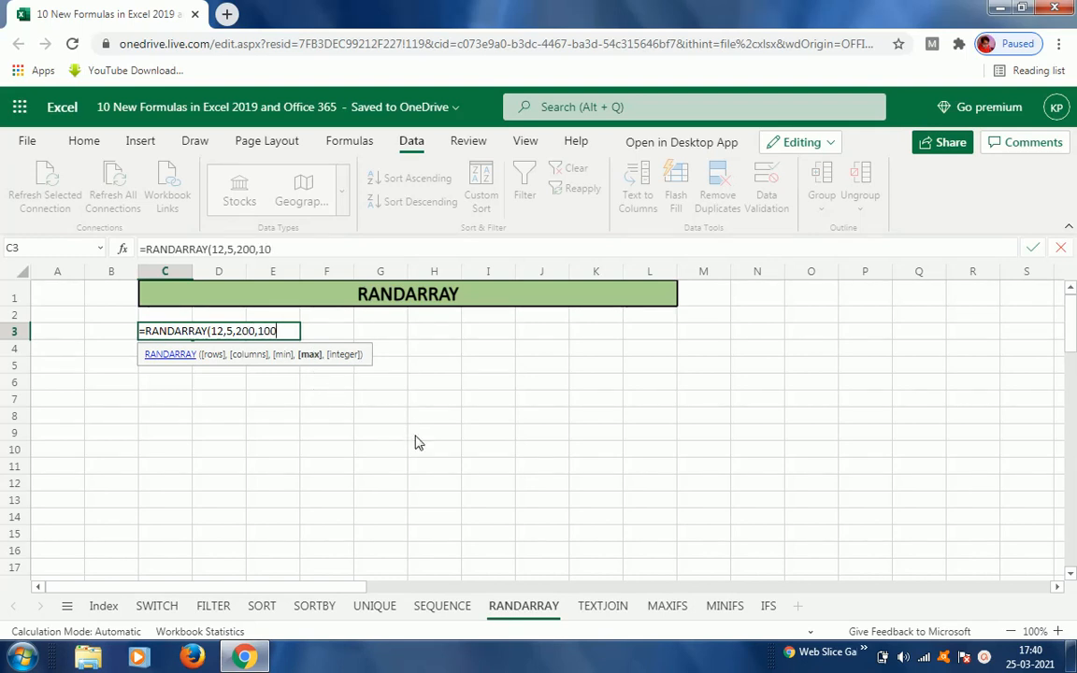
pyautogui.write('0)')
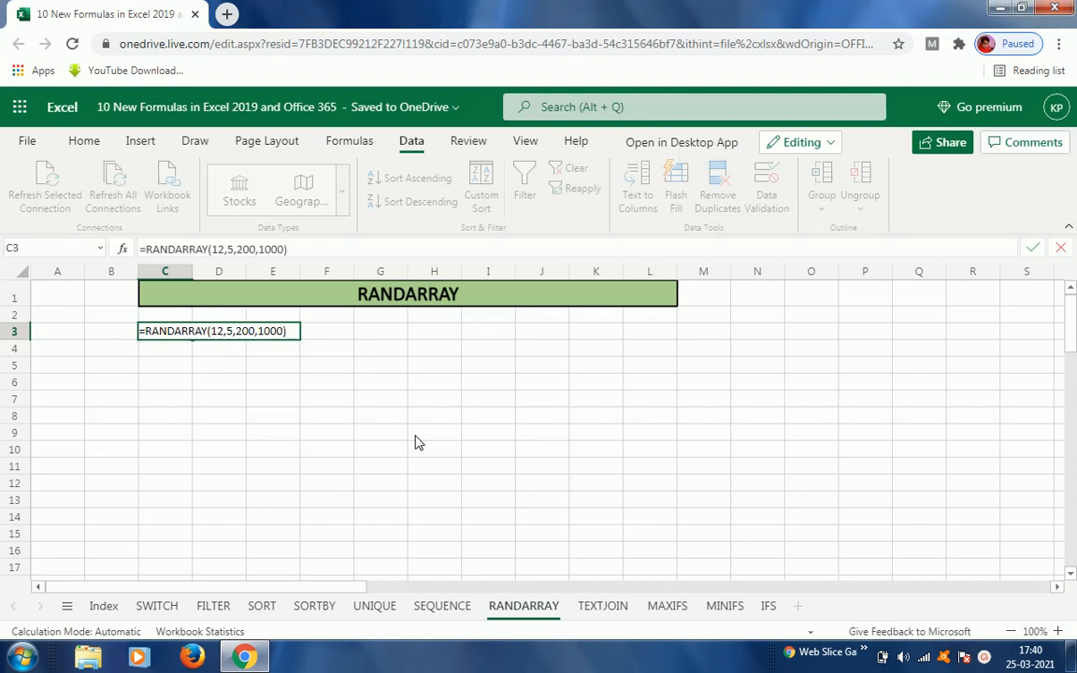
pyautogui.press('Return')
pyautogui.press('Up')
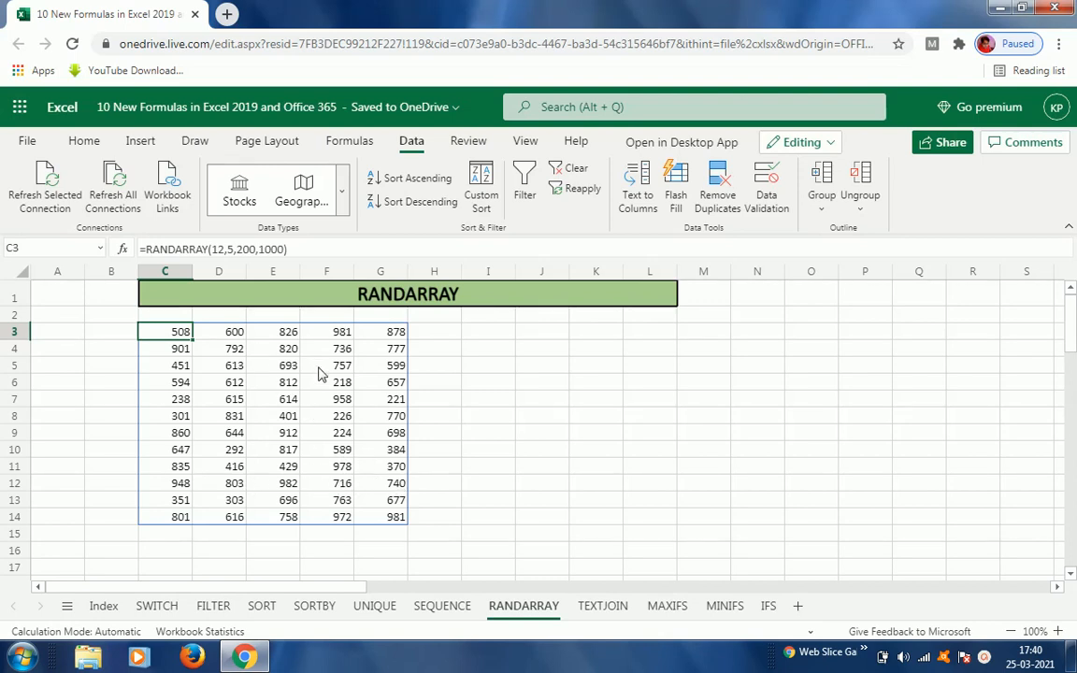
# Step: Edit C3's formula to =RANDARRAY(20,10,200,1000), making the random grid 20 rows by 10 columns
pyautogui.press('F2')
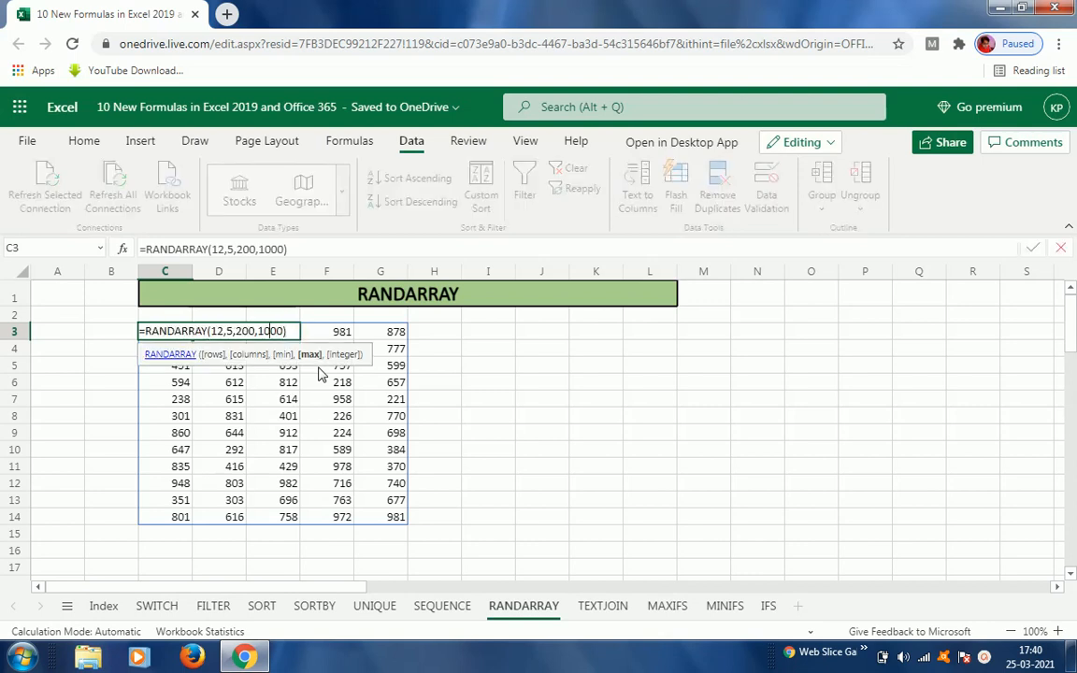
pyautogui.press('Left')
pyautogui.press('Left')
pyautogui.press('Left')
pyautogui.press('Left')
pyautogui.press('Left')
pyautogui.press('Left')
pyautogui.press('Left')
pyautogui.press('Left')
pyautogui.press('Left')
pyautogui.press('Left')
pyautogui.press('Left')
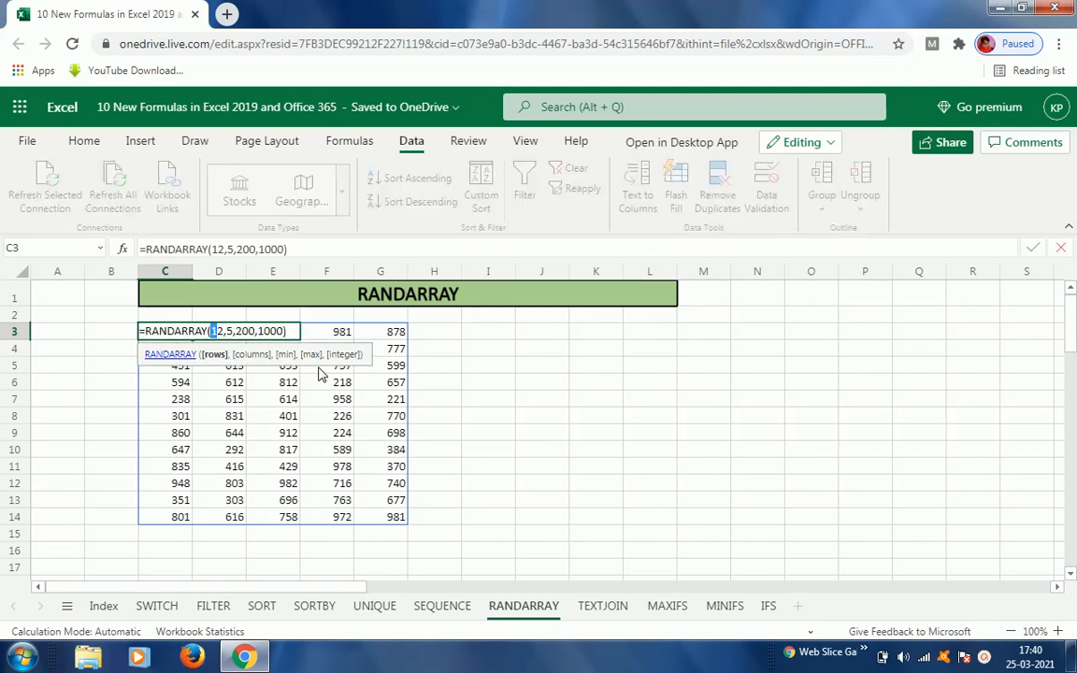
pyautogui.write('20')
pyautogui.press('Right')
pyautogui.press('Right')
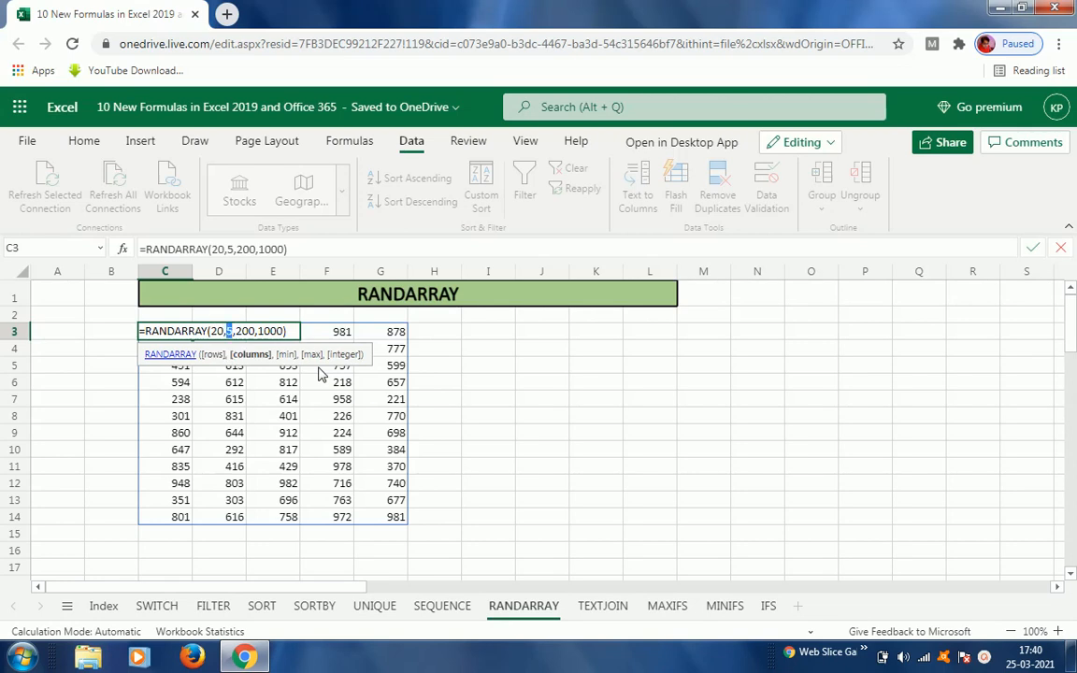
pyautogui.write('10')
pyautogui.hotkey('ctrl', 'Return')
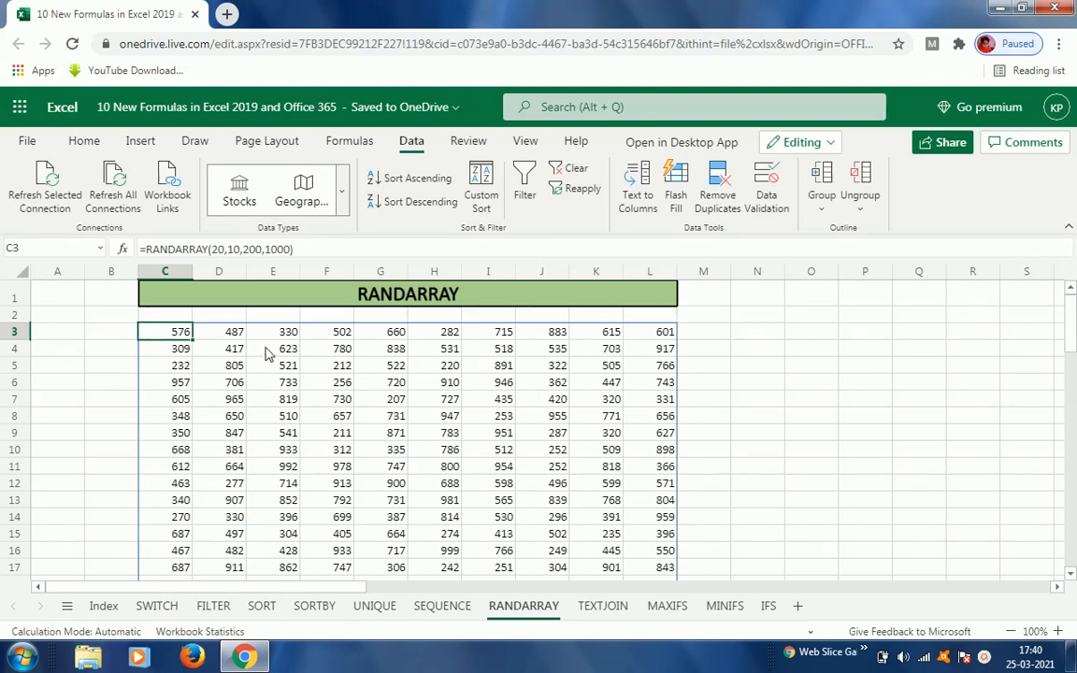
# Step: Open the TEXTJOIN sheet and clear G5's existing formula, keeping the current Windows colour scheme when prompted
pyautogui.click(603, 607)
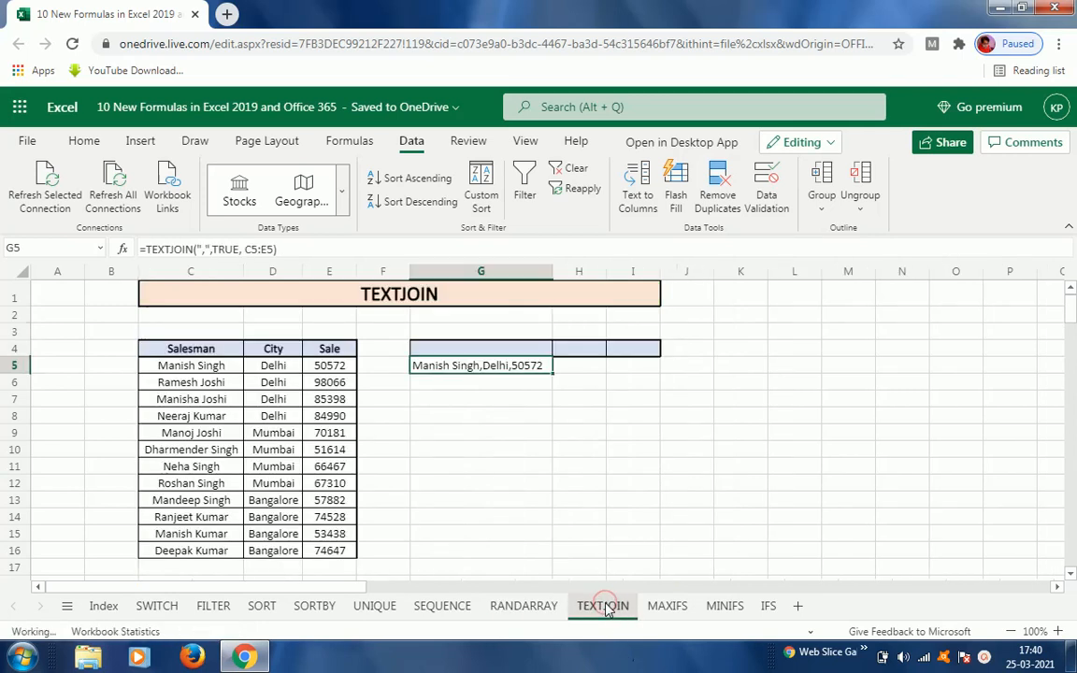
pyautogui.click(462, 369)
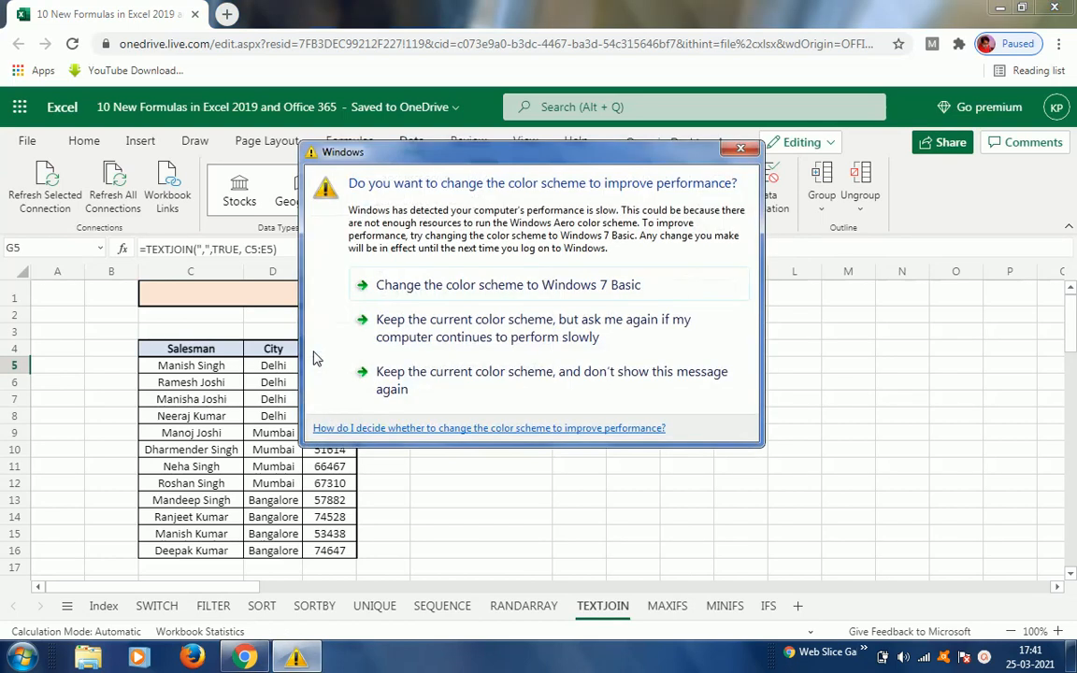
pyautogui.click(405, 334)
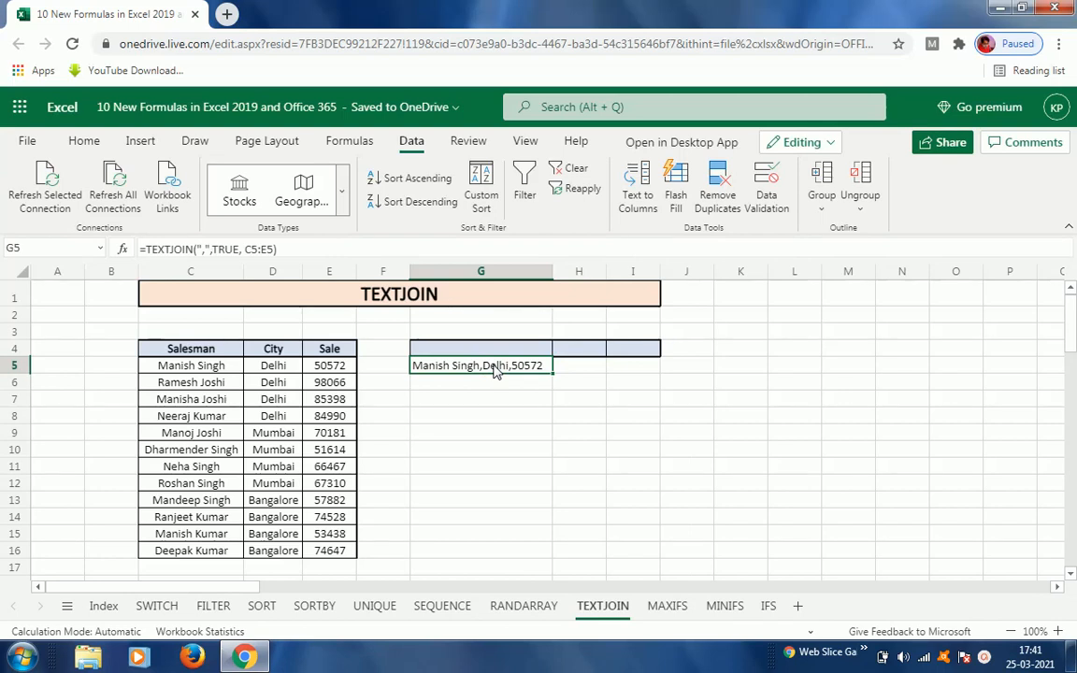
pyautogui.press('Delete')
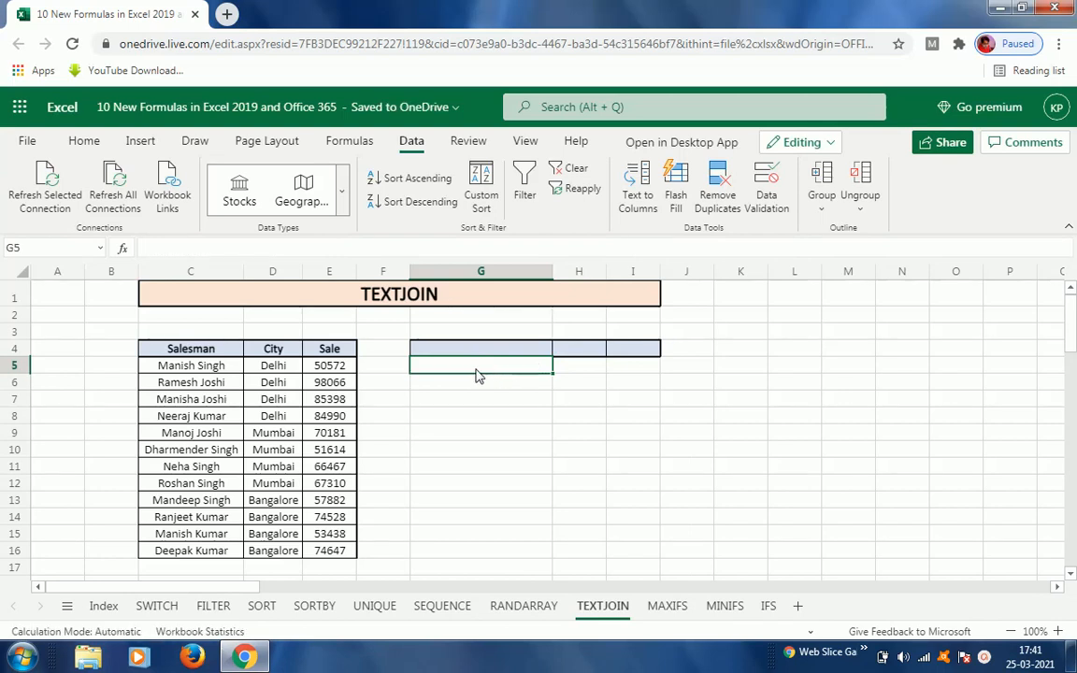
# Step: Enter =TEXTJOIN(",",TRUE,C5:E16) in G5 to join the whole Salesman, City and Sale table with commas
pyautogui.write('=tex')
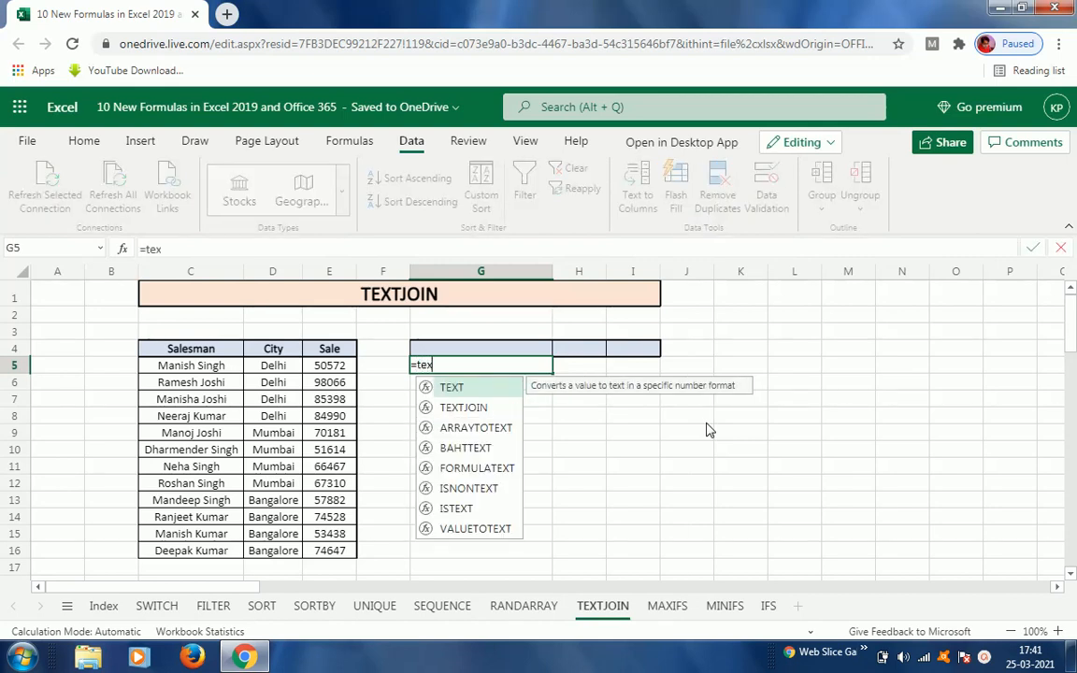
pyautogui.press('Down')
pyautogui.press('Tab')
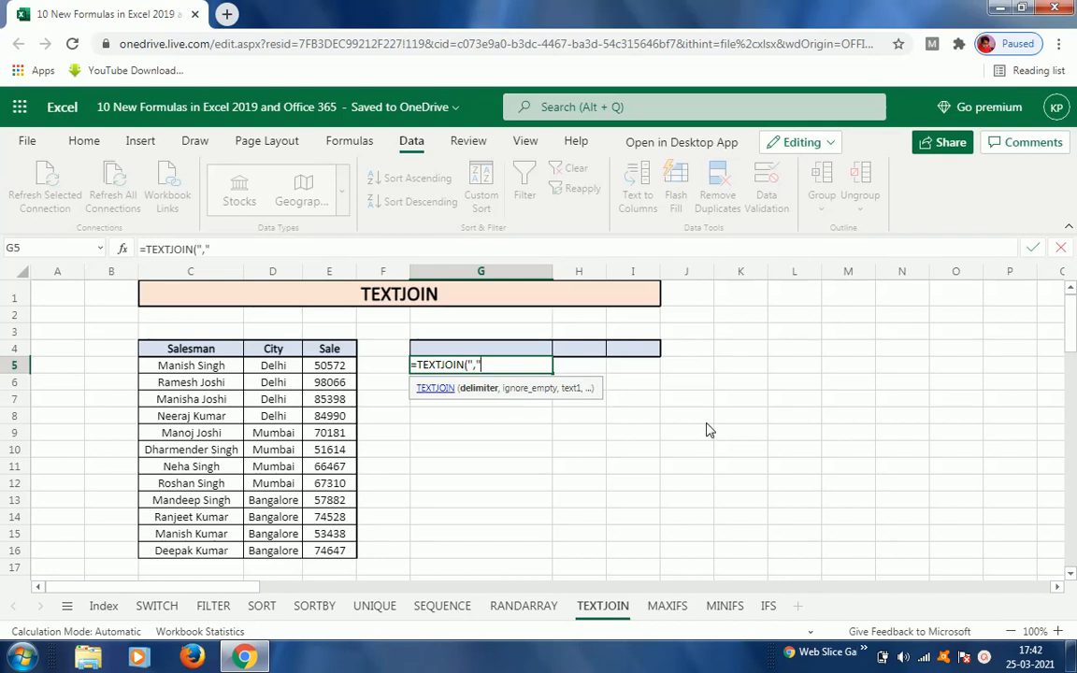
pyautogui.write(',')
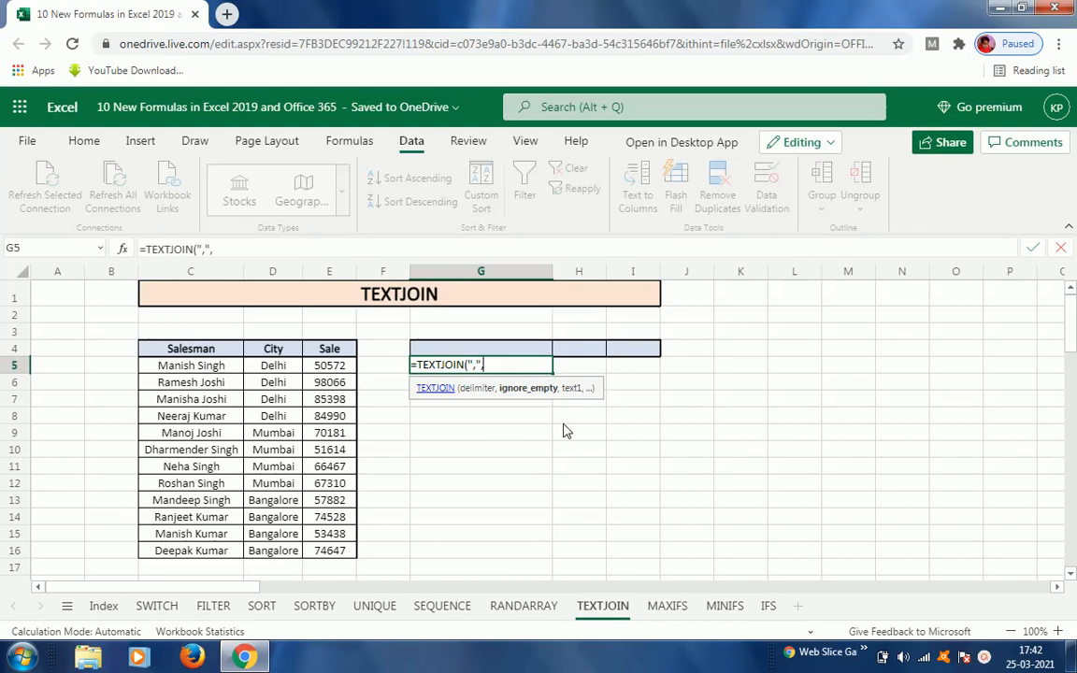
pyautogui.write('T')
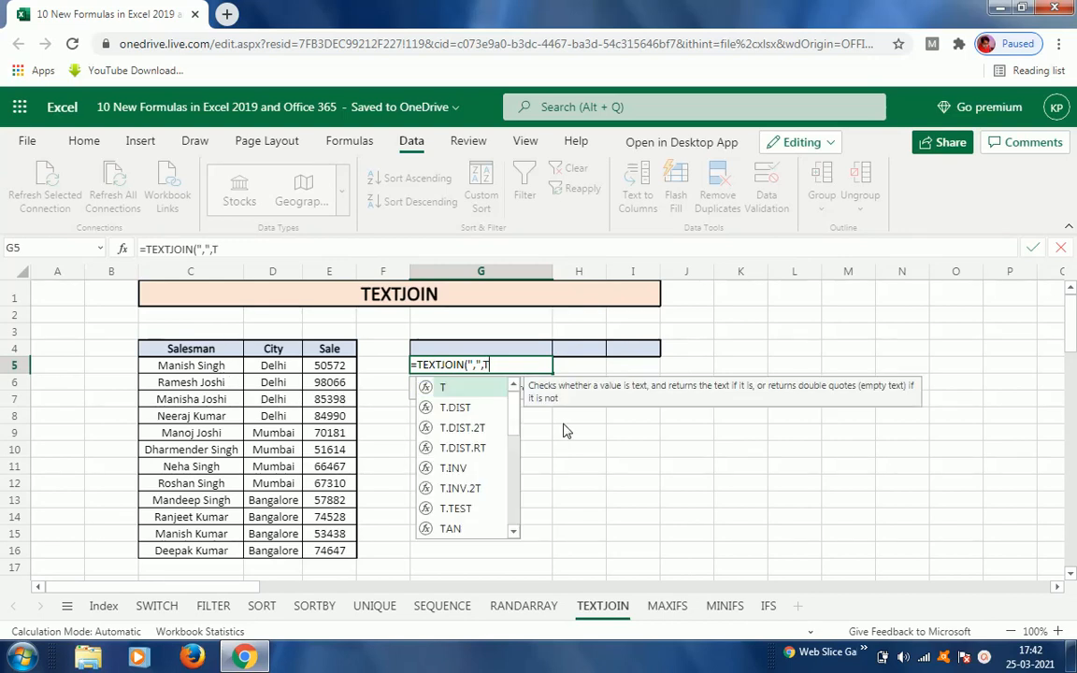
pyautogui.write('rue')
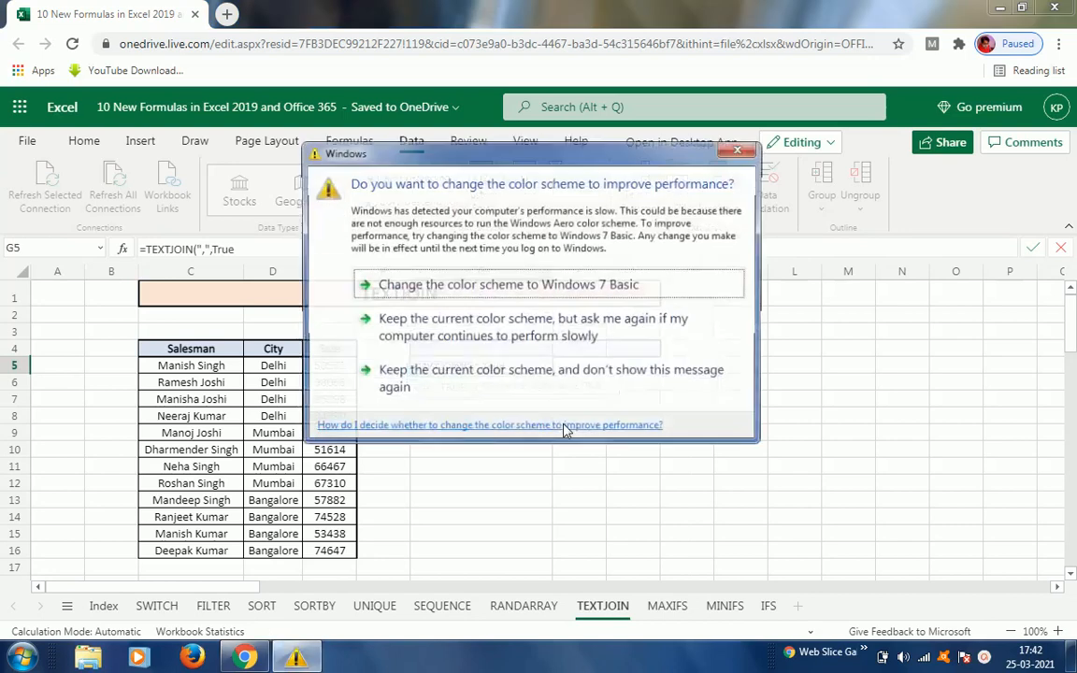
pyautogui.click(470, 335)
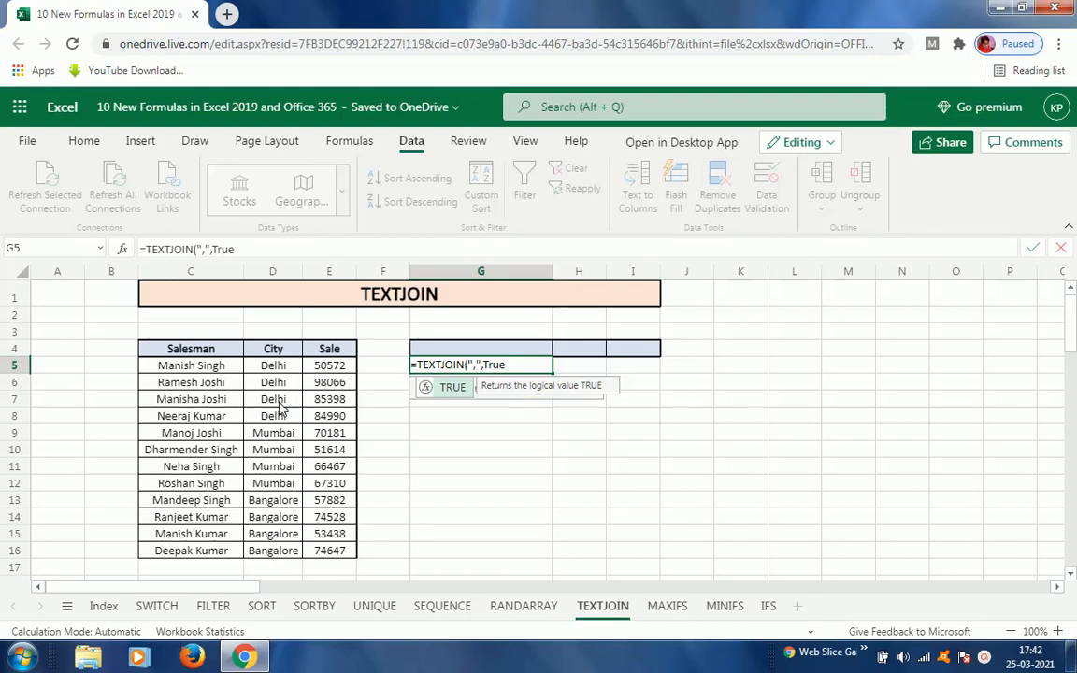
pyautogui.write(',')
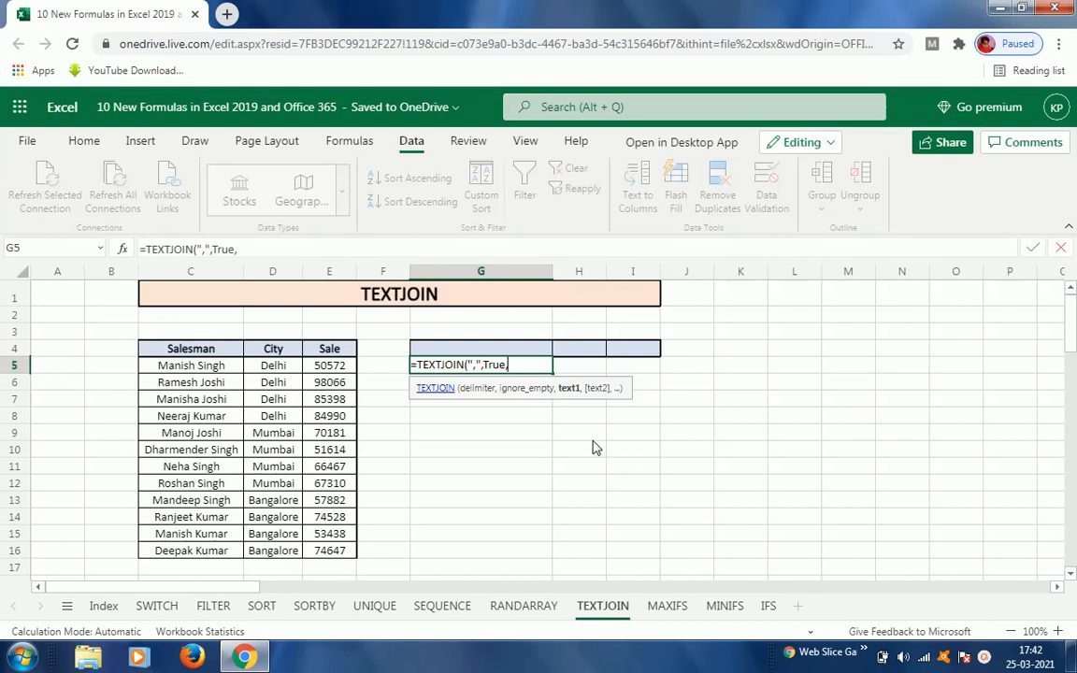
pyautogui.click(214, 366)
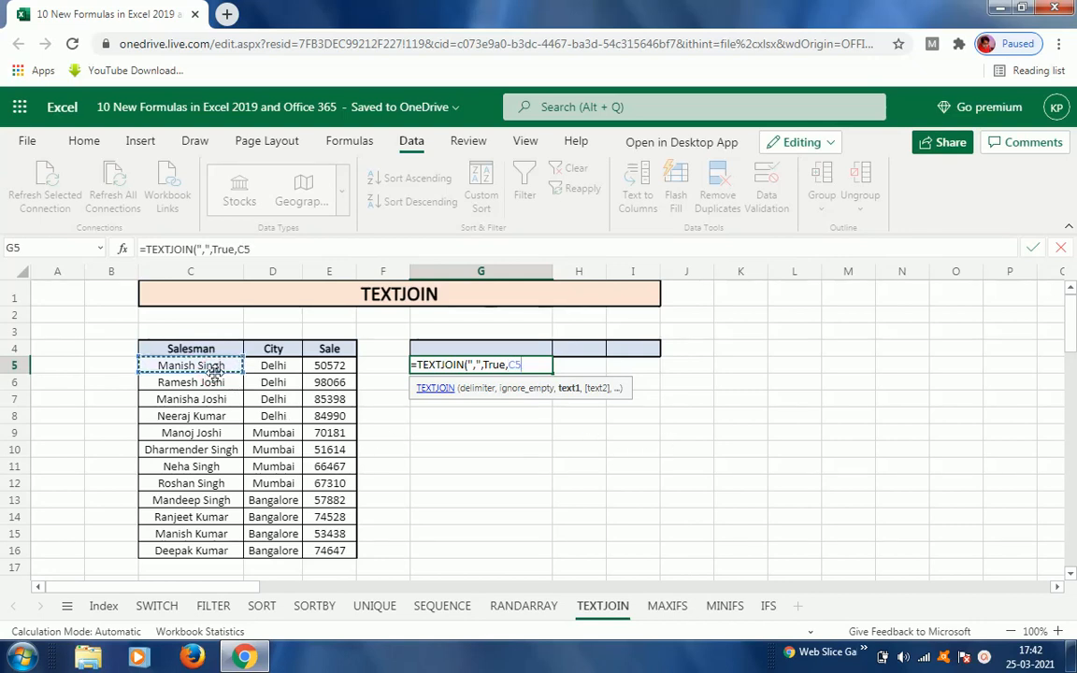
pyautogui.hotkey('shift', 'Right')
pyautogui.hotkey('shift', 'Right')
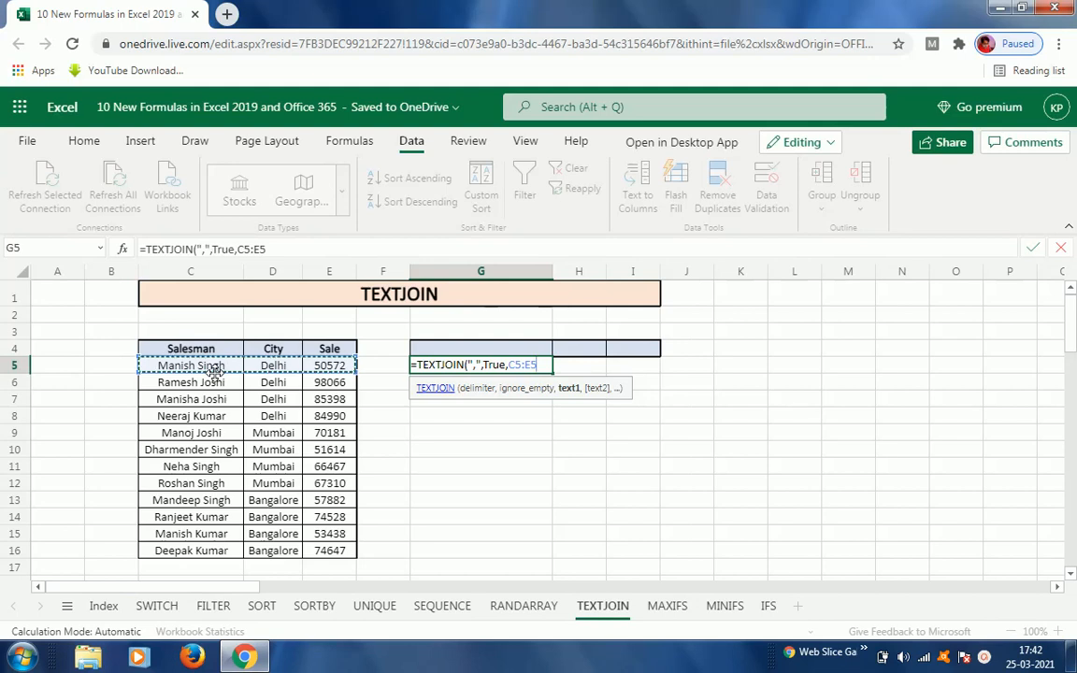
pyautogui.hotkey('ctrl', 'shift', 'Down')
pyautogui.press('Return')
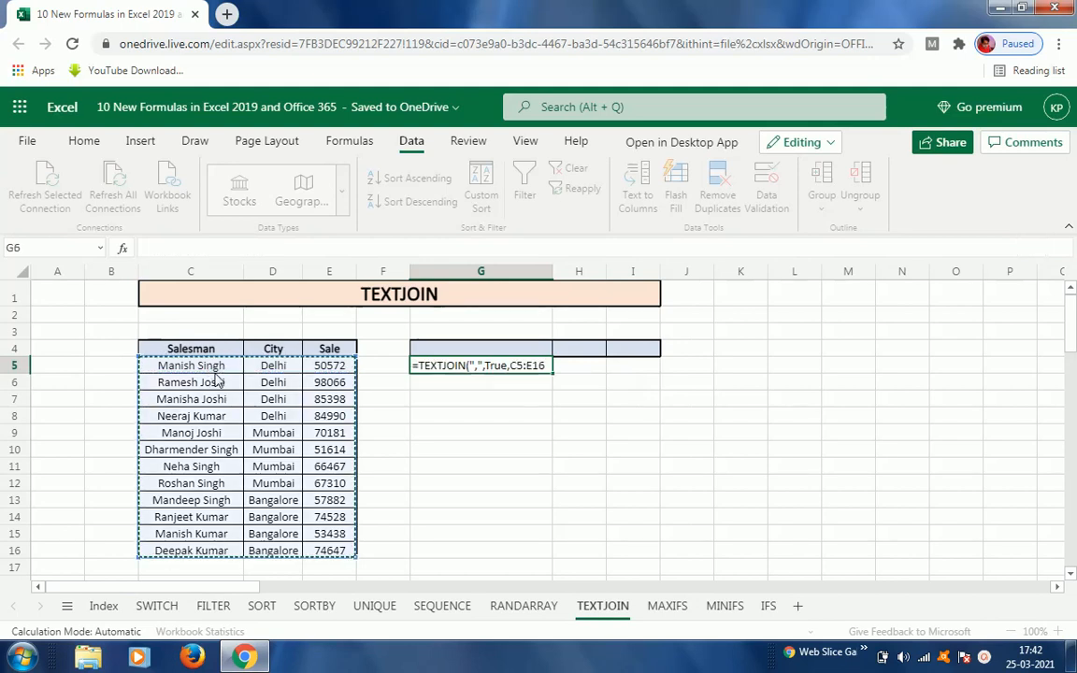
pyautogui.press('Up')
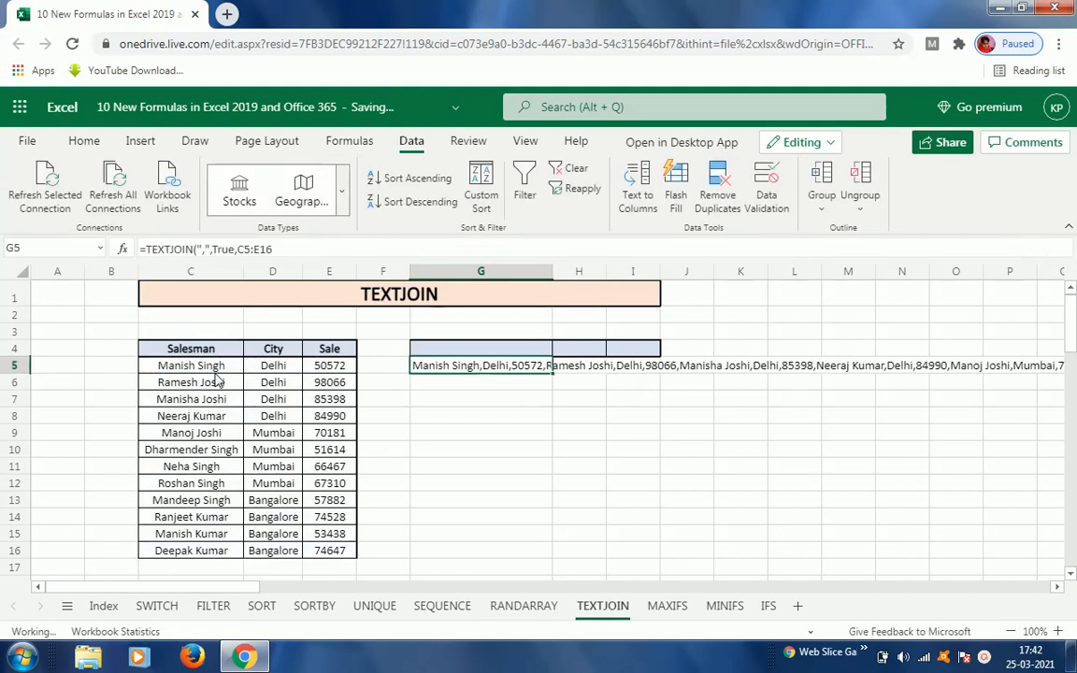
pyautogui.press('Down')
pyautogui.press('Up')
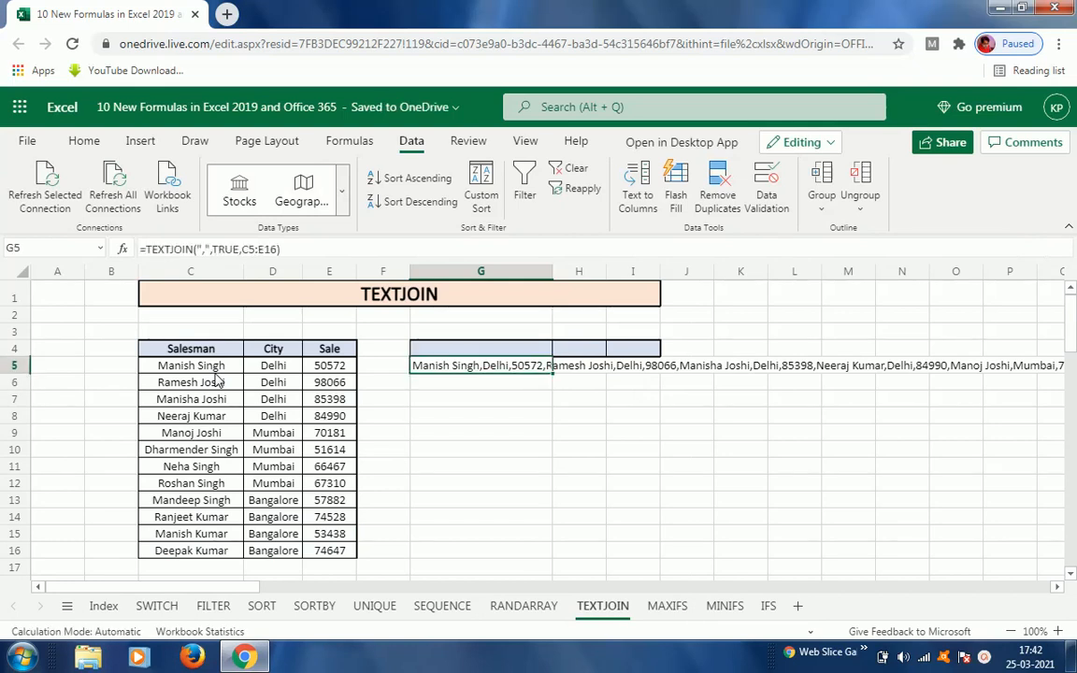
# Step: Examine G5's formula and the joined text running across row 5
pyautogui.press('F2')
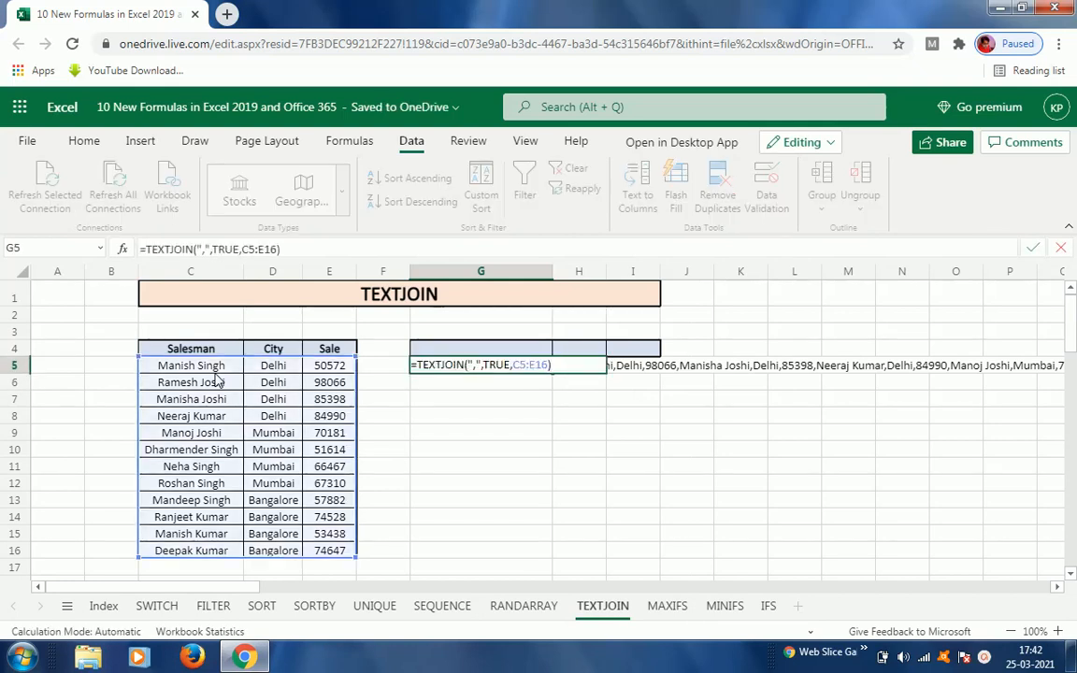
pyautogui.press('Escape')
pyautogui.press('Right')
pyautogui.press('Left')
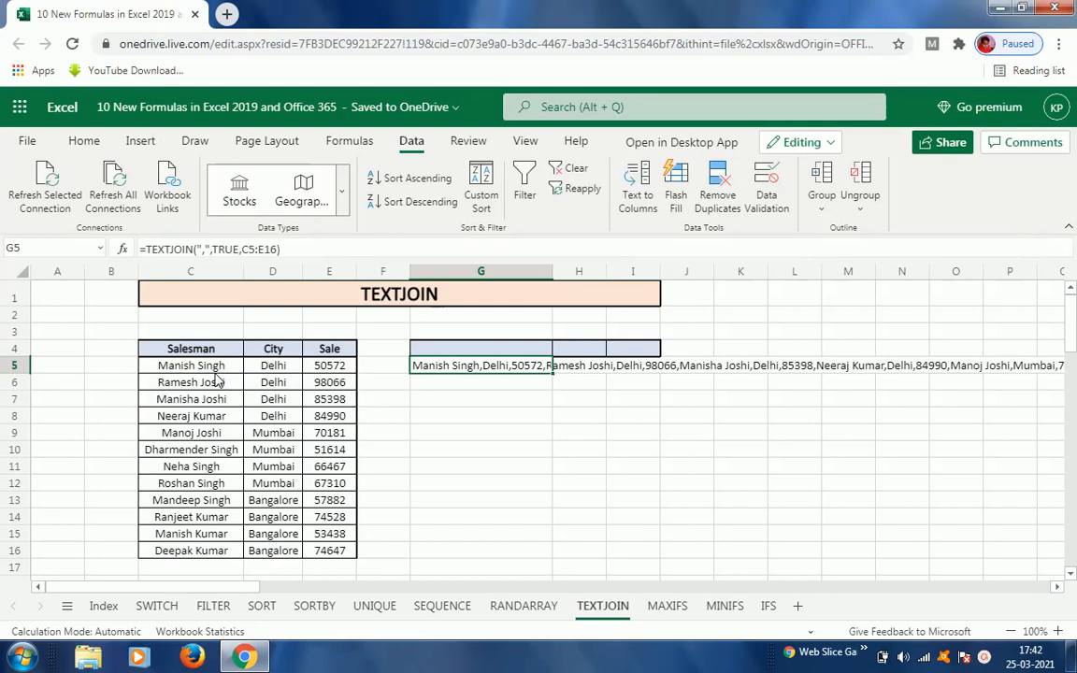
pyautogui.press('Right')
pyautogui.press('Right')
pyautogui.press('Right')
pyautogui.press('Right')
pyautogui.press('Right')
pyautogui.press('Right')
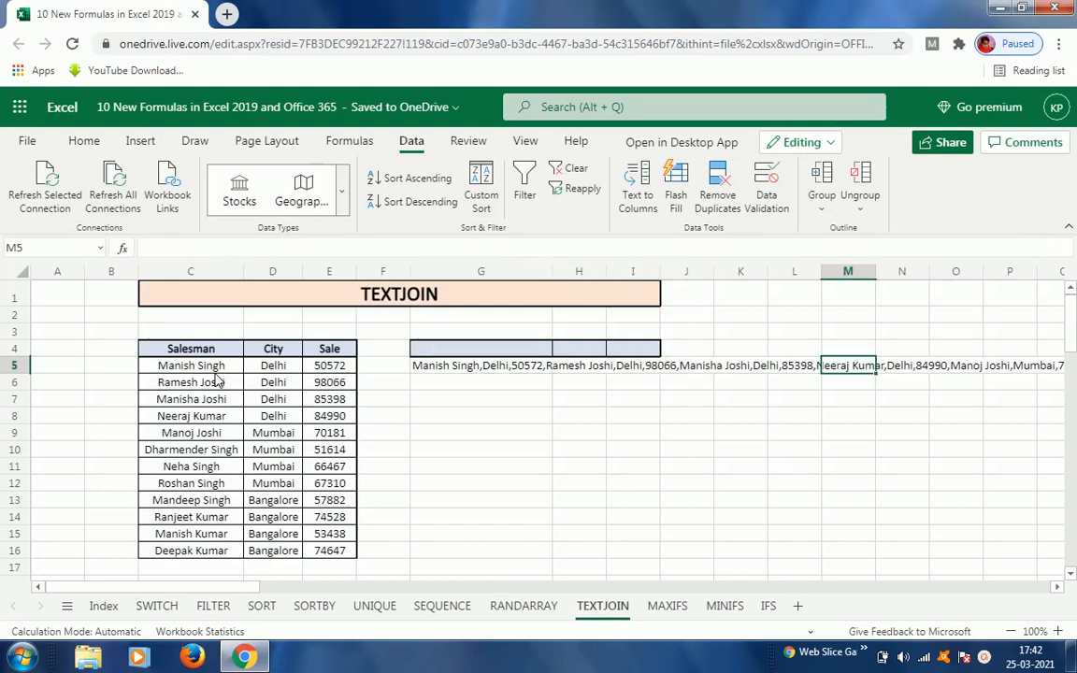
pyautogui.press('Left')
pyautogui.press('Left')
pyautogui.press('Left')
pyautogui.press('Left')
pyautogui.press('Left')
pyautogui.press('Left')
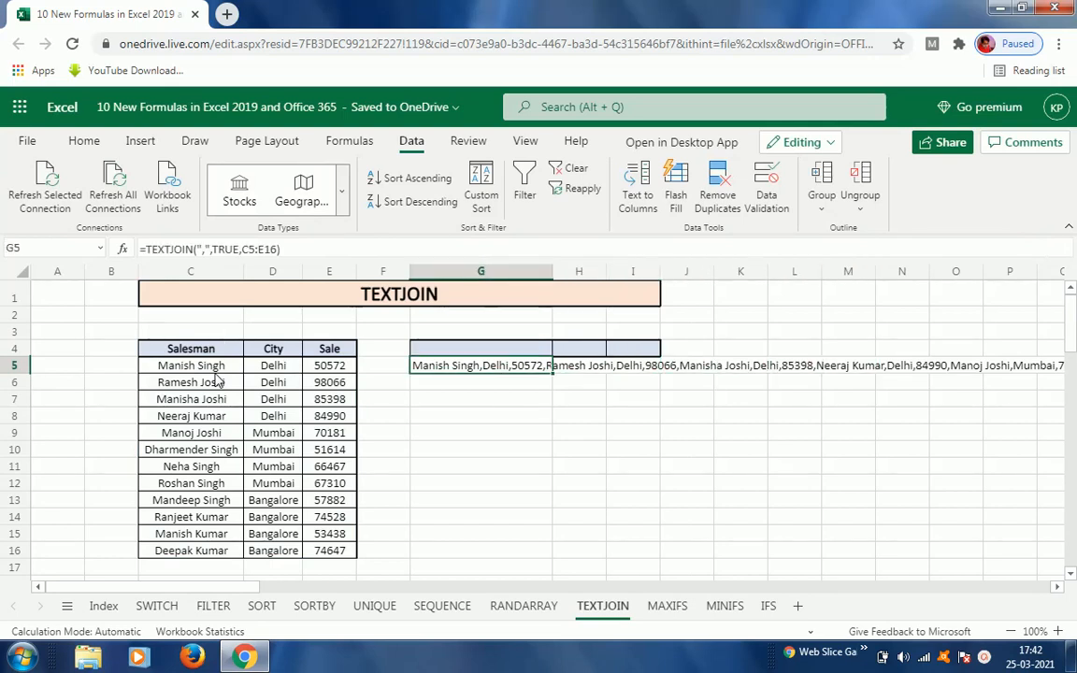
# Step: Change G5's range to C5:E5 so it joins only the first salesman's row
pyautogui.press('F2')
pyautogui.press('Left')
pyautogui.press('Left')
pyautogui.press('Left')
pyautogui.press('Left')
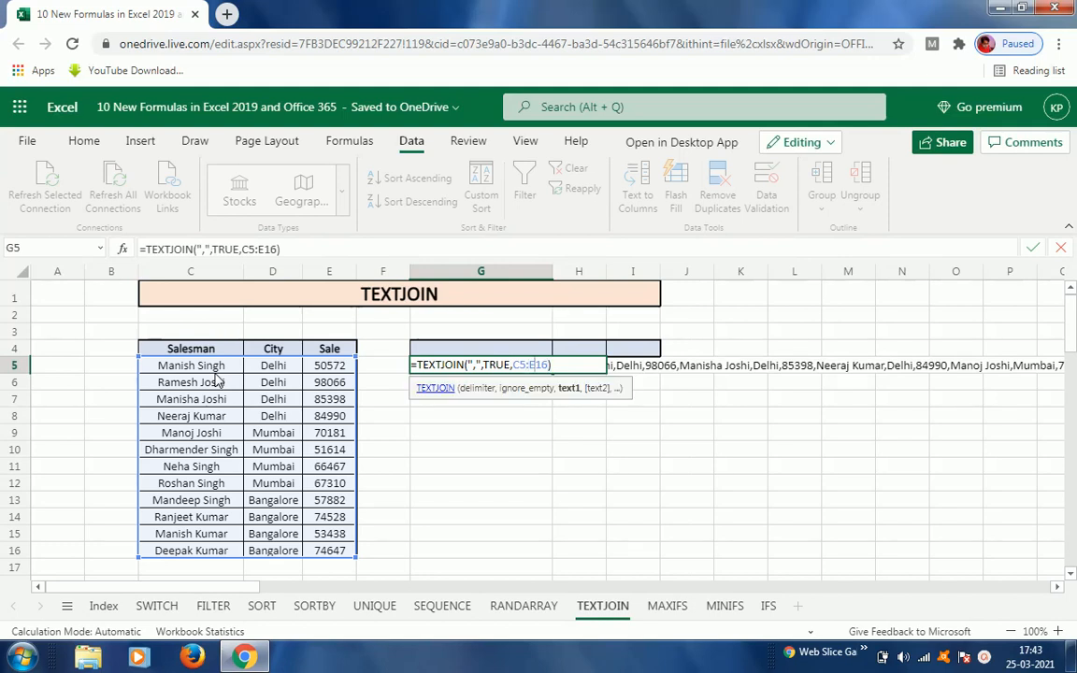
pyautogui.press('Right')
pyautogui.press('Left')
pyautogui.hotkey('shift', 'Right')
pyautogui.hotkey('shift', 'Right')
pyautogui.write('5')
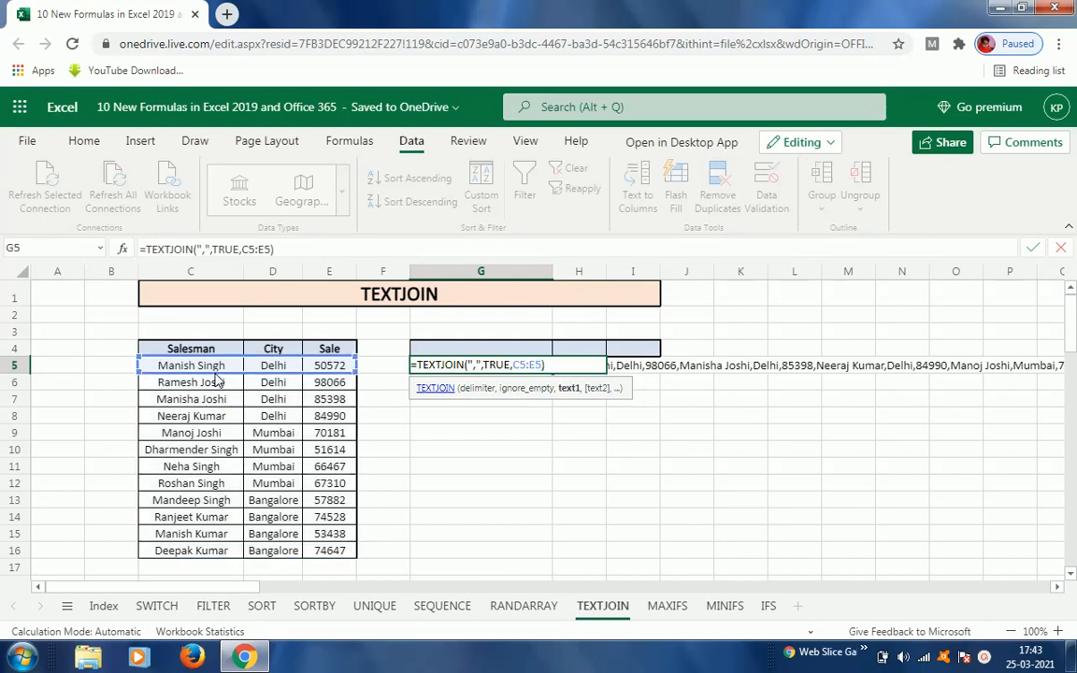
pyautogui.press('Return')
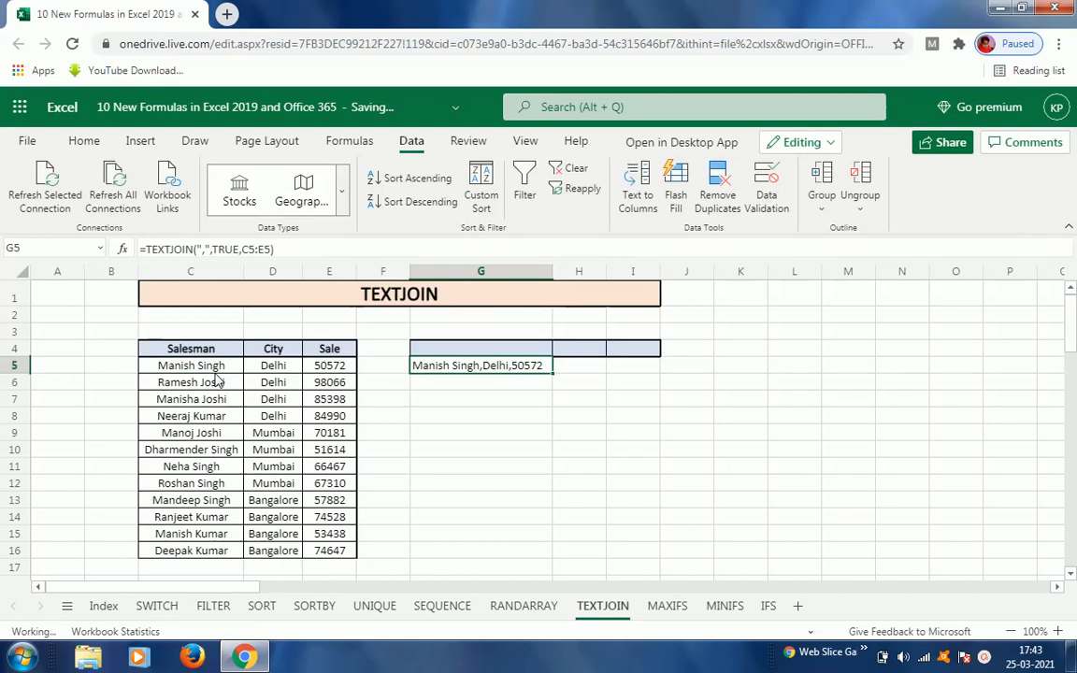
# Step: Copy G5's formula down through G16 to join each salesman's row
pyautogui.hotkey('ctrl', 'c')
pyautogui.hotkey('shift', 'Down')
pyautogui.hotkey('shift', 'Down')
pyautogui.hotkey('shift', 'Down')
pyautogui.hotkey('shift', 'Down')
pyautogui.hotkey('shift', 'Down')
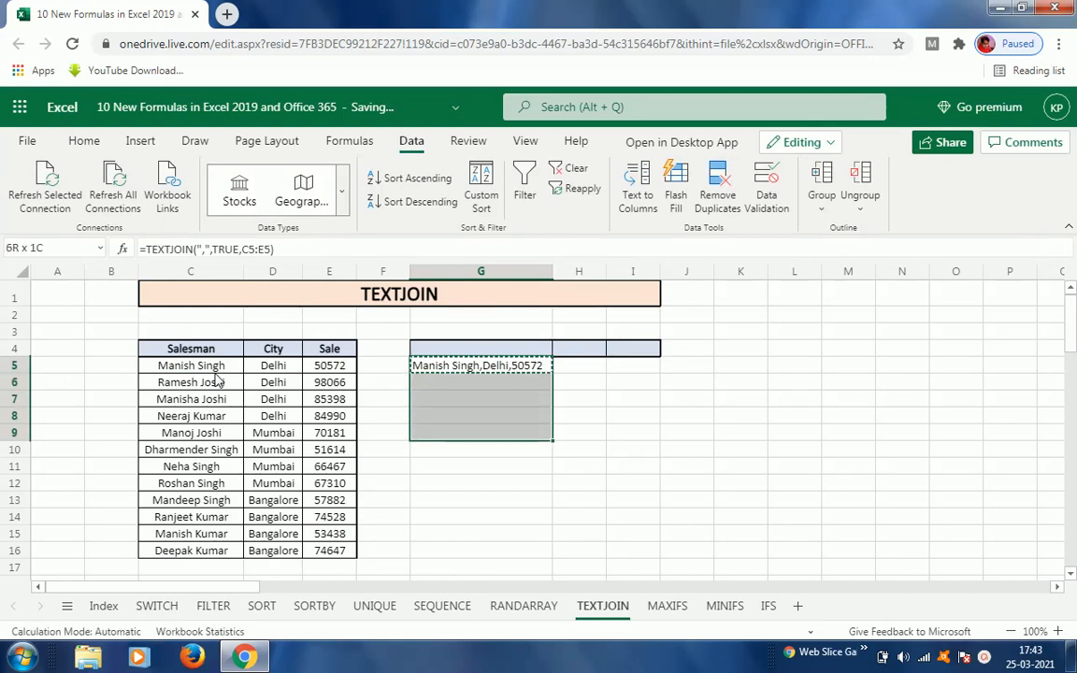
pyautogui.hotkey('shift', 'Down')
pyautogui.hotkey('shift', 'Down')
pyautogui.hotkey('shift', 'Down')
pyautogui.hotkey('shift', 'Down')
pyautogui.hotkey('shift', 'Down')
pyautogui.hotkey('shift', 'Down')
pyautogui.hotkey('shift', 'Down')
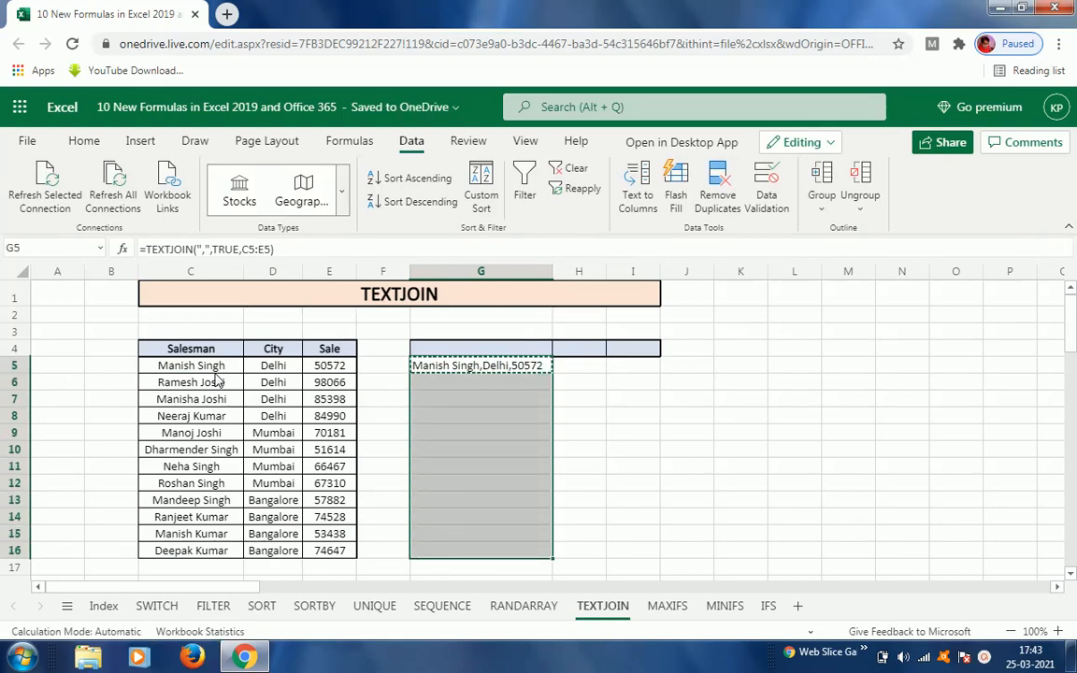
pyautogui.hotkey('ctrl', 'v')
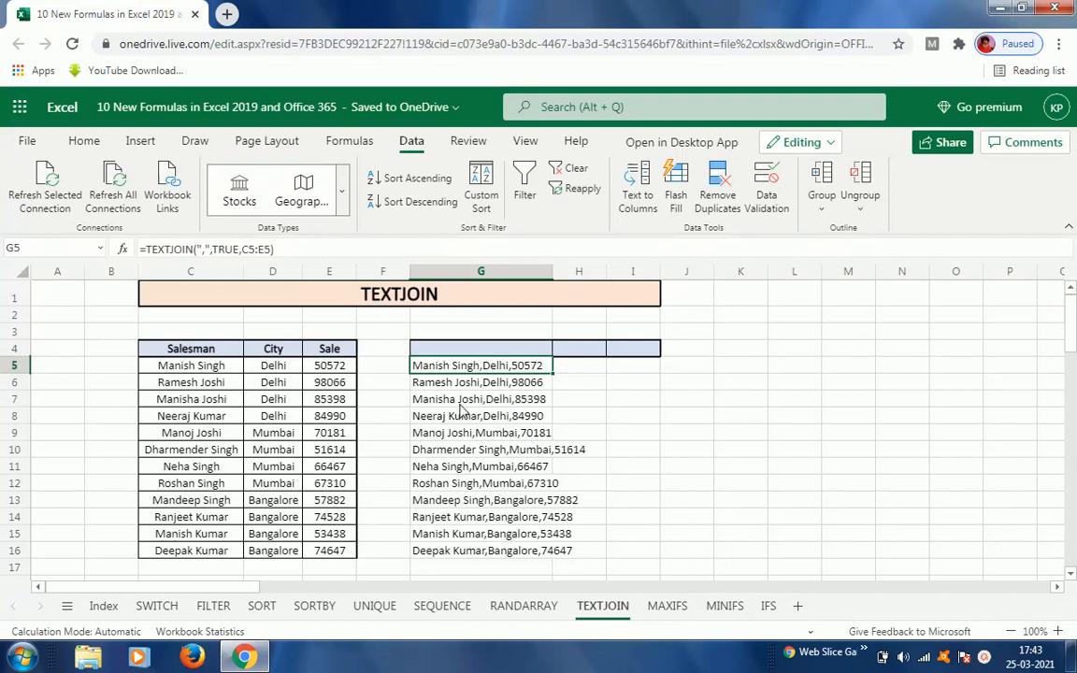
# Step: Change G5's delimiter to a comma followed by a space, ", "
pyautogui.press('F2')
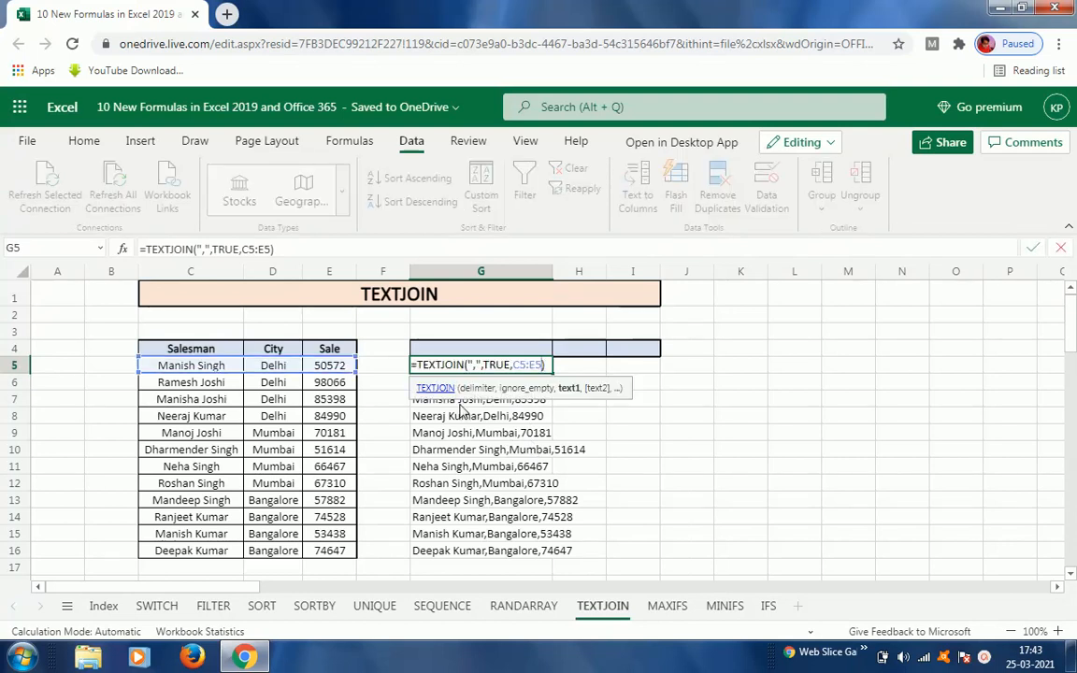
pyautogui.press('Left')
pyautogui.press('Left')
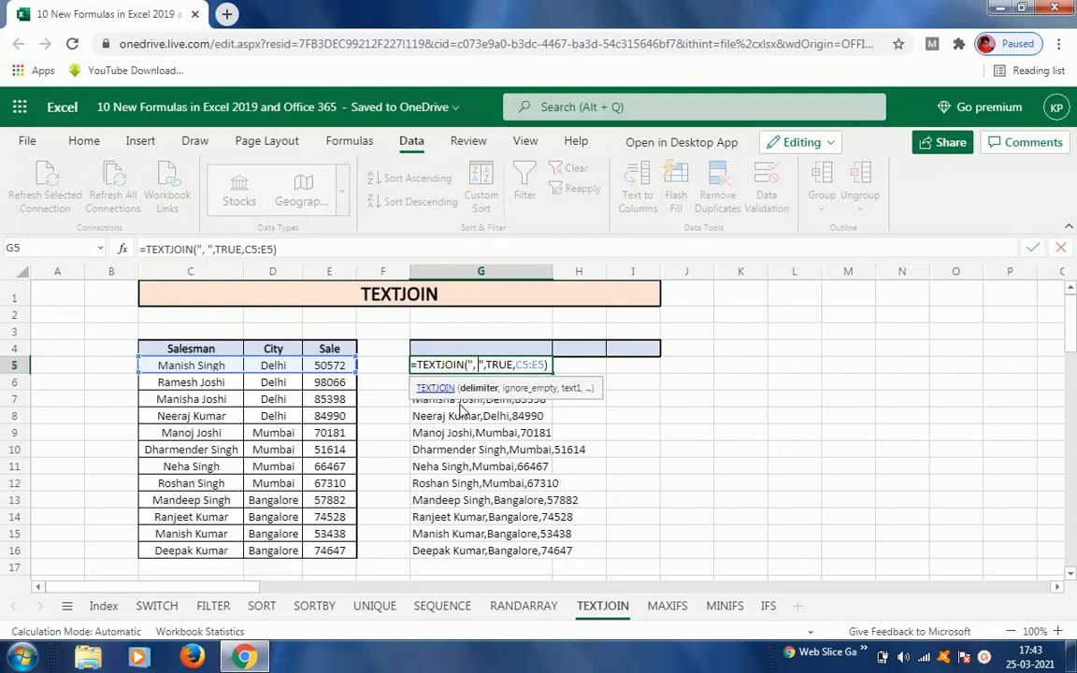
pyautogui.press('Return')
# Step: Copy G5's formula down through G16 so every row uses the comma-space delimiter
pyautogui.press('Up')
pyautogui.hotkey('ctrl', 'c')
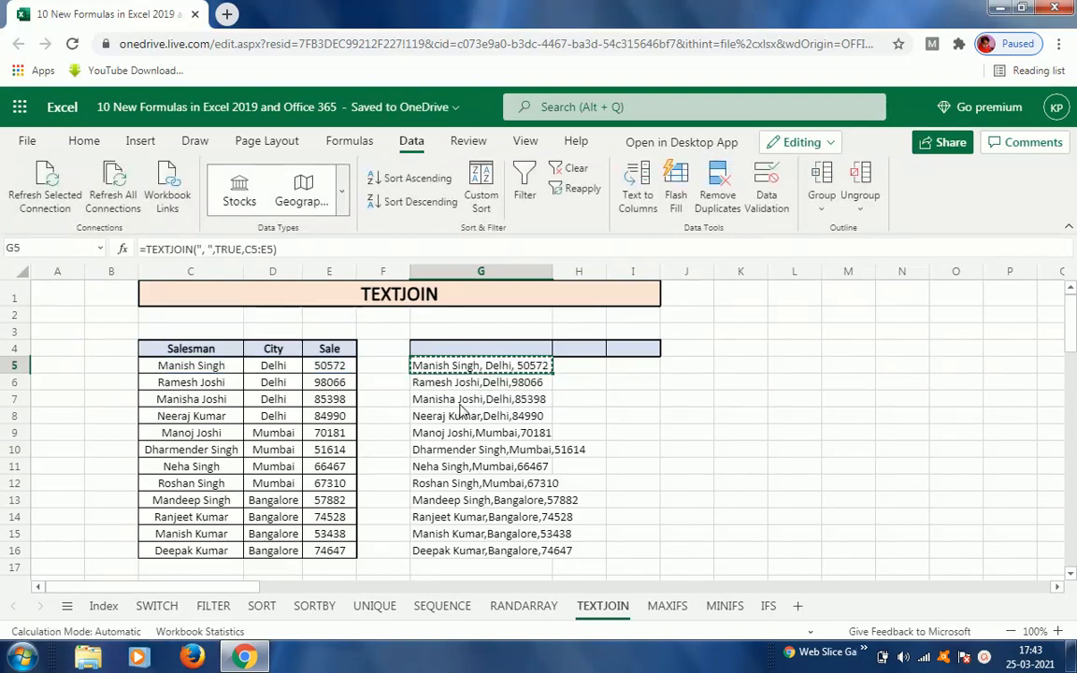
pyautogui.hotkey('shift', 'Down')
pyautogui.hotkey('shift', 'Down')
pyautogui.hotkey('shift', 'Down')
pyautogui.hotkey('shift', 'Down')
pyautogui.hotkey('shift', 'Down')
pyautogui.hotkey('shift', 'Down')
pyautogui.hotkey('shift', 'Down')
pyautogui.hotkey('shift', 'Down')
pyautogui.hotkey('shift', 'Down')
pyautogui.hotkey('shift', 'Down')
pyautogui.hotkey('shift', 'Down')
pyautogui.hotkey('shift', 'Down')
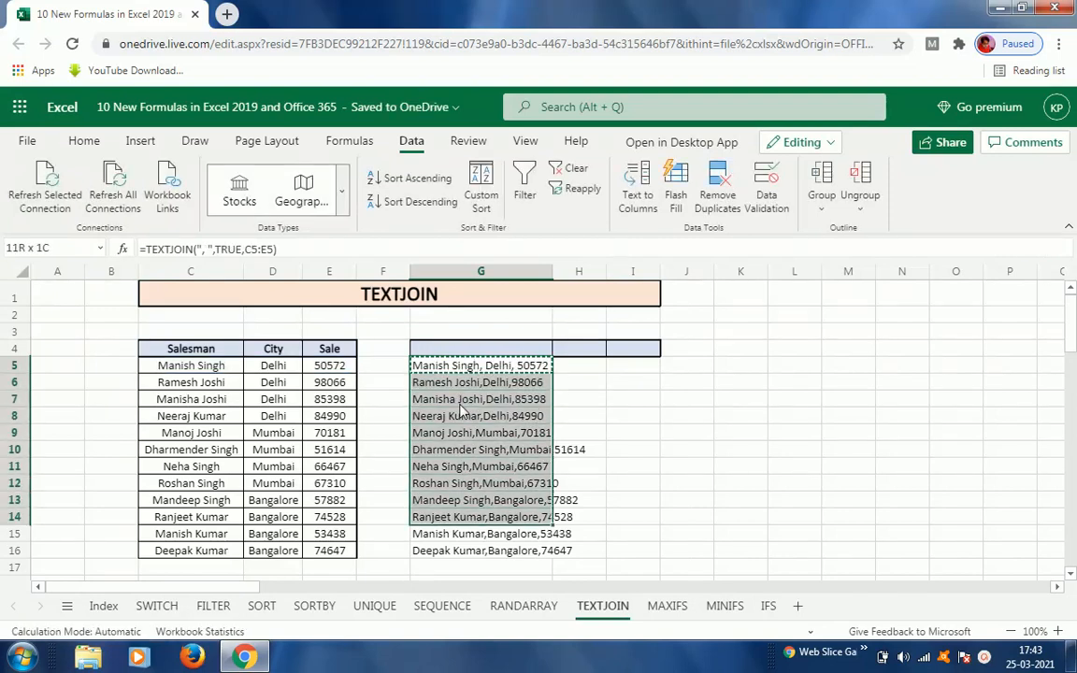
pyautogui.hotkey('shift', 'Up')
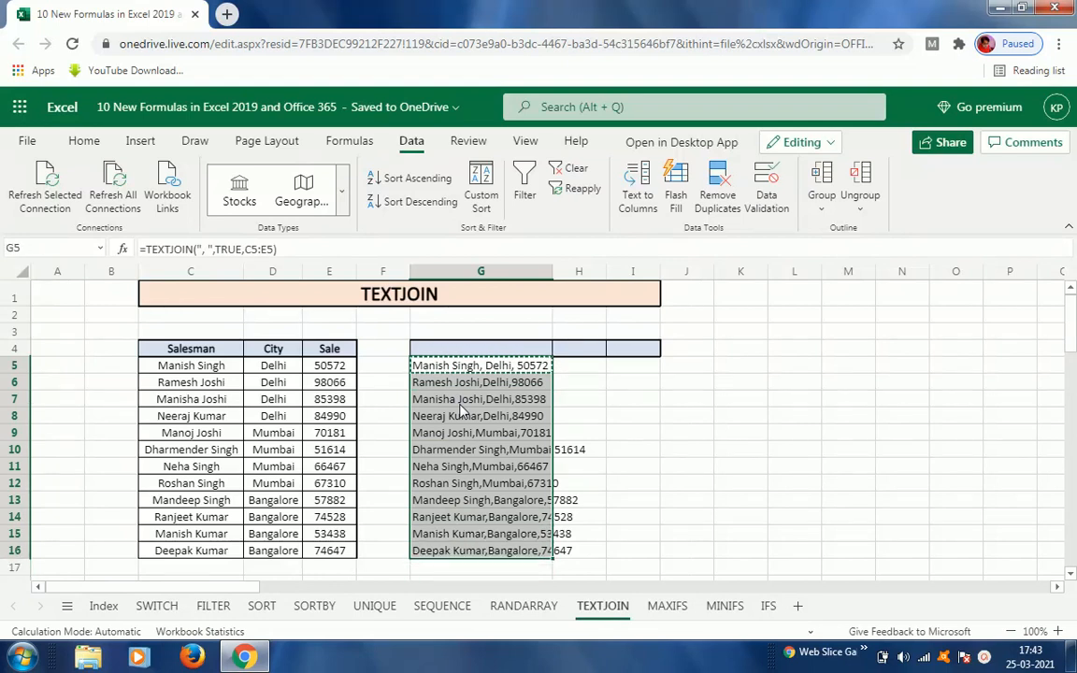
pyautogui.hotkey('ctrl', 'v')
# Step: Edit G5's formula to add a space after the delimiter argument, giving ", ", TRUE
pyautogui.hotkey('shift', 'Up')
pyautogui.hotkey('shift', 'Up')
pyautogui.hotkey('shift', 'Up')
pyautogui.hotkey('shift', 'Up')
pyautogui.hotkey('shift', 'Up')
pyautogui.hotkey('shift', 'Up')
pyautogui.hotkey('shift', 'Up')
pyautogui.hotkey('shift', 'Up')
pyautogui.hotkey('shift', 'Up')
pyautogui.hotkey('shift', 'Up')
pyautogui.hotkey('shift', 'Up')
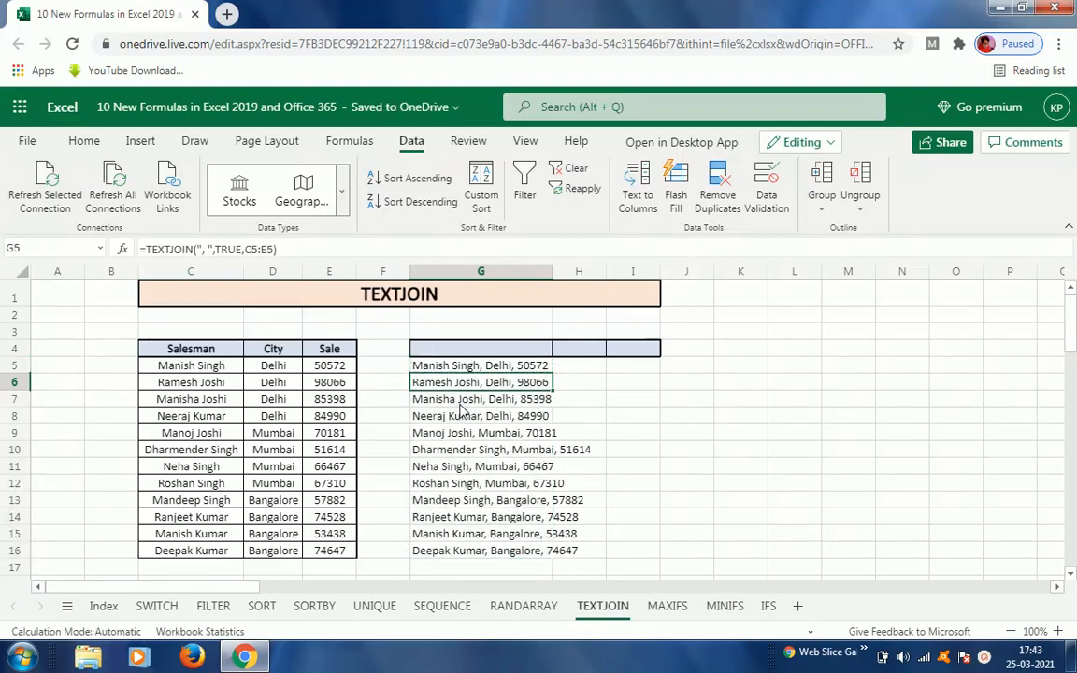
pyautogui.press('F2')
pyautogui.press('Left')
pyautogui.press('Left')
pyautogui.press('Left')
pyautogui.press('Left')
pyautogui.press('Left')
pyautogui.press('Left')
pyautogui.press('Left')
pyautogui.press('Left')
pyautogui.press('Left')
pyautogui.press('Left')
pyautogui.press('Left')
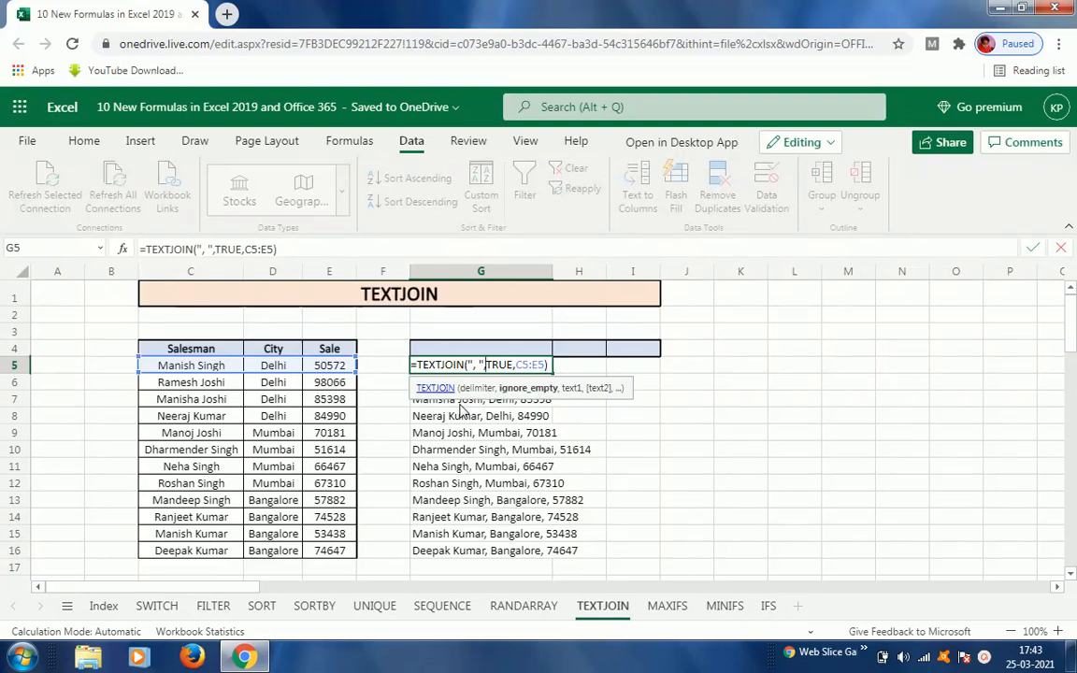
pyautogui.press('Return')
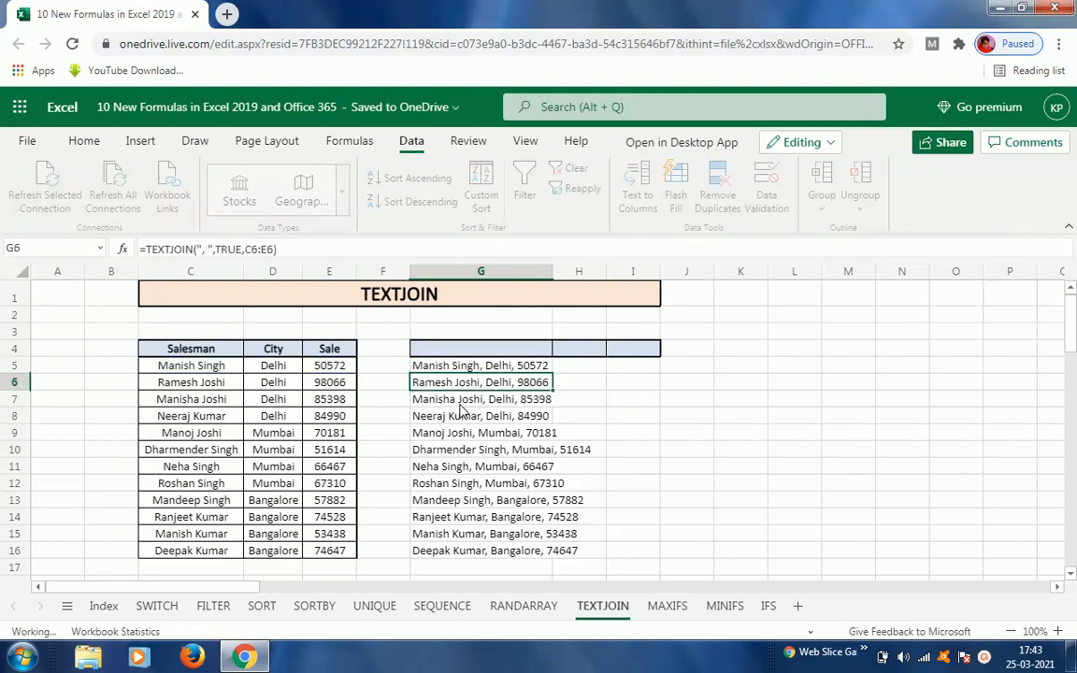
pyautogui.press('Up')
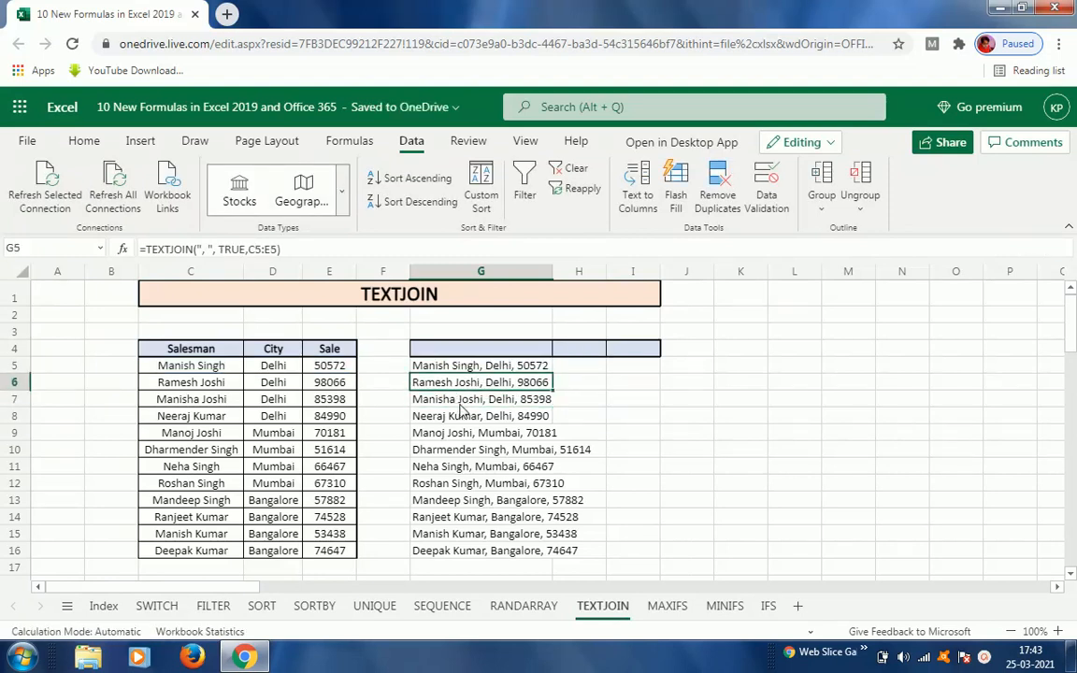
# Step: Copy G5's updated formula and select G5 through G16 to apply it down the column
pyautogui.hotkey('ctrl', 'c')
pyautogui.hotkey('shift', 'Down')
pyautogui.hotkey('shift', 'Down')
pyautogui.hotkey('shift', 'Down')
pyautogui.hotkey('shift', 'Down')
pyautogui.hotkey('shift', 'Down')
pyautogui.hotkey('shift', 'Down')
pyautogui.hotkey('shift', 'Down')
pyautogui.hotkey('shift', 'Down')
pyautogui.hotkey('shift', 'Down')
pyautogui.hotkey('shift', 'Down')
pyautogui.hotkey('shift', 'Down')
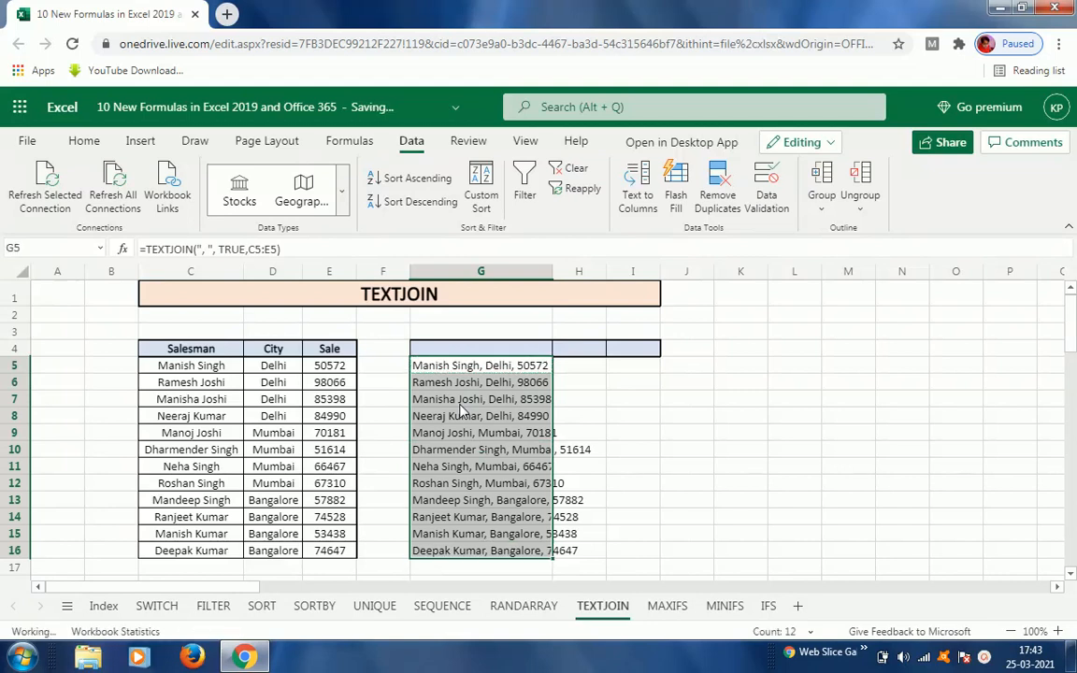
pyautogui.click(575, 382)
pyautogui.click(507, 367)
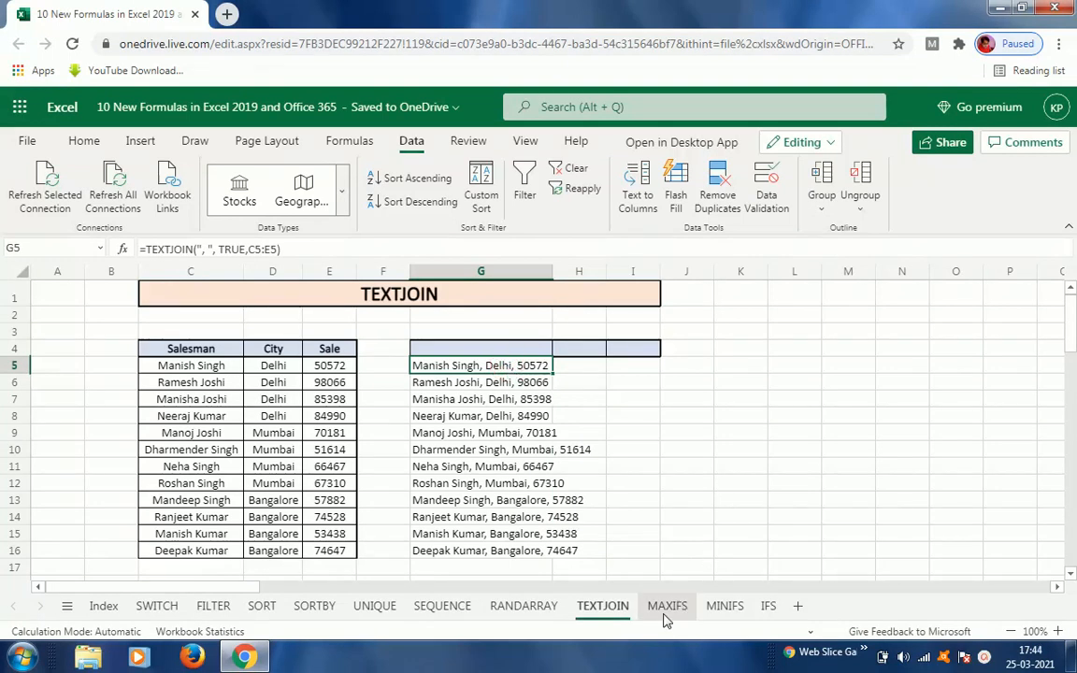
# Step: Open the MAXIFS sheet and examine the Month, Salesman and Sale columns of the data table
pyautogui.click(665, 617)
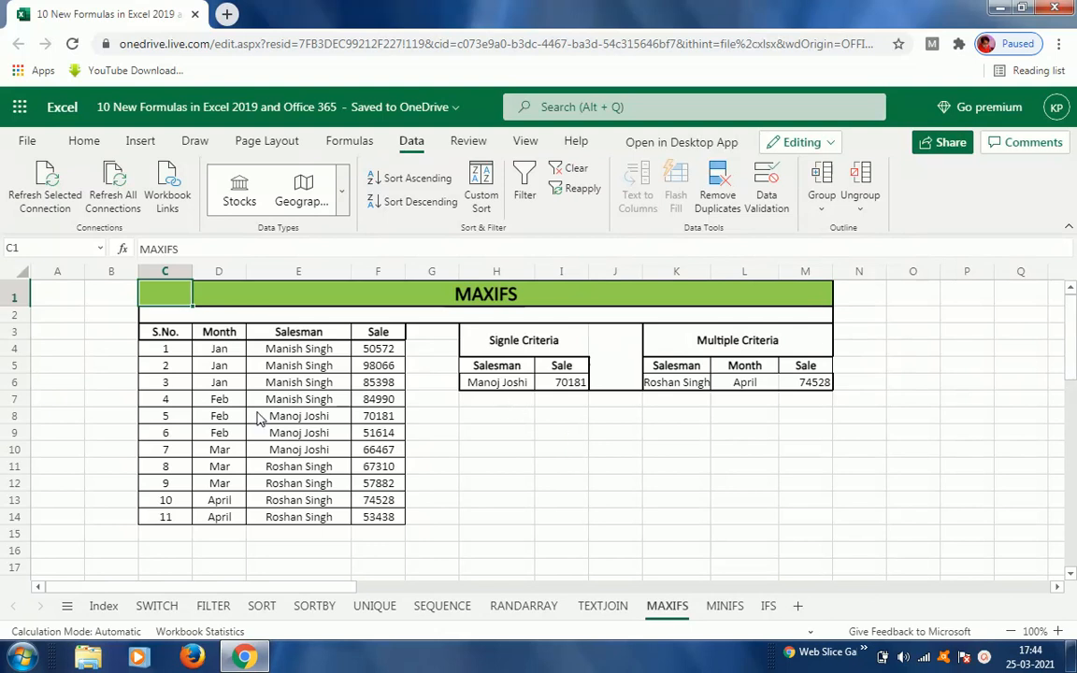
pyautogui.click(222, 334)
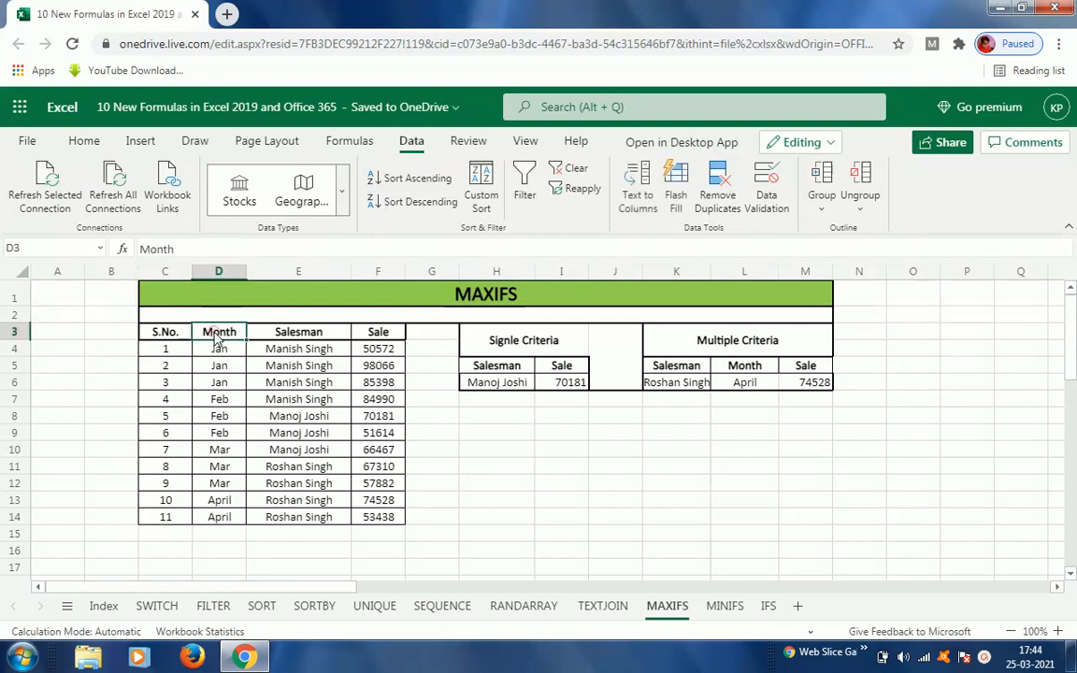
pyautogui.click(297, 338)
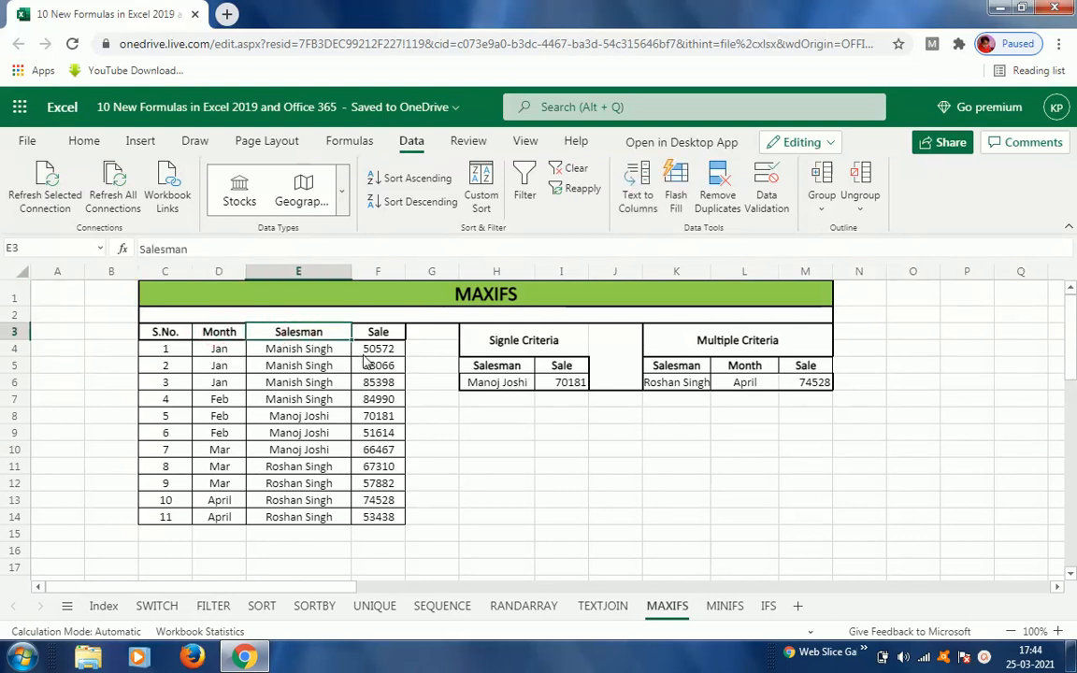
pyautogui.click(393, 333)
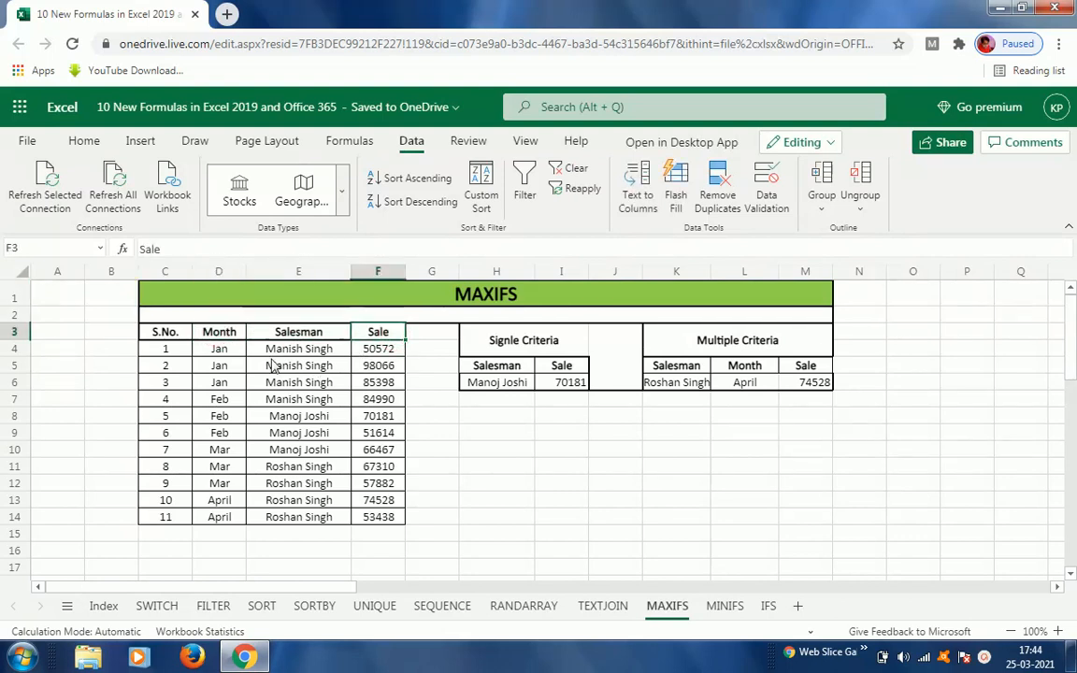
pyautogui.click(513, 390)
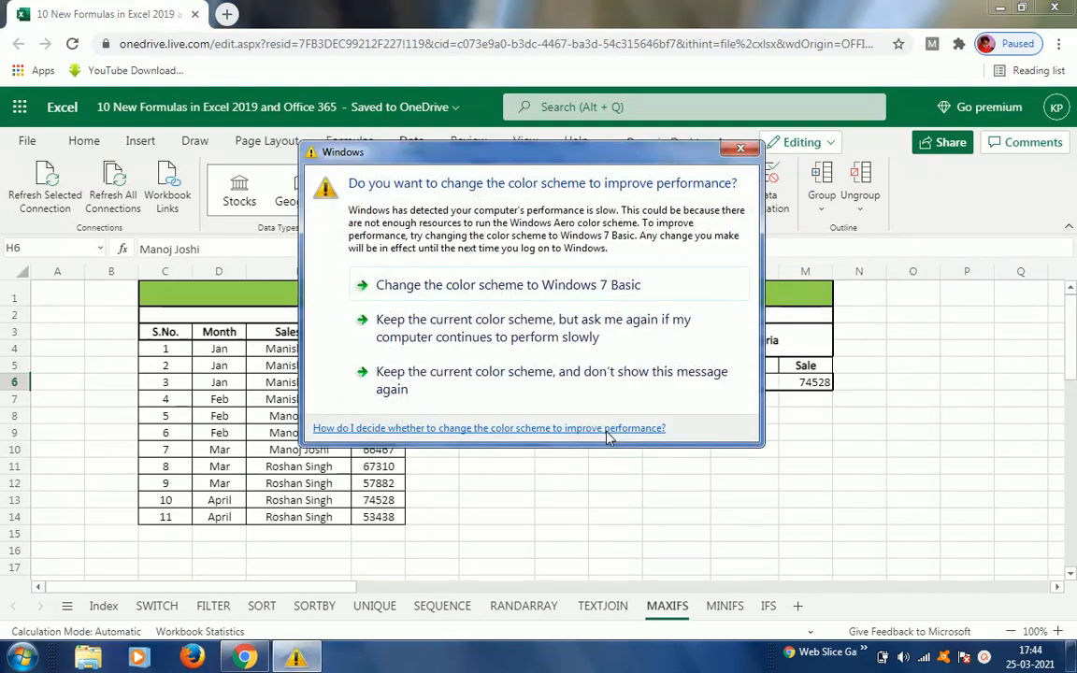
pyautogui.click(513, 337)
pyautogui.click(566, 394)
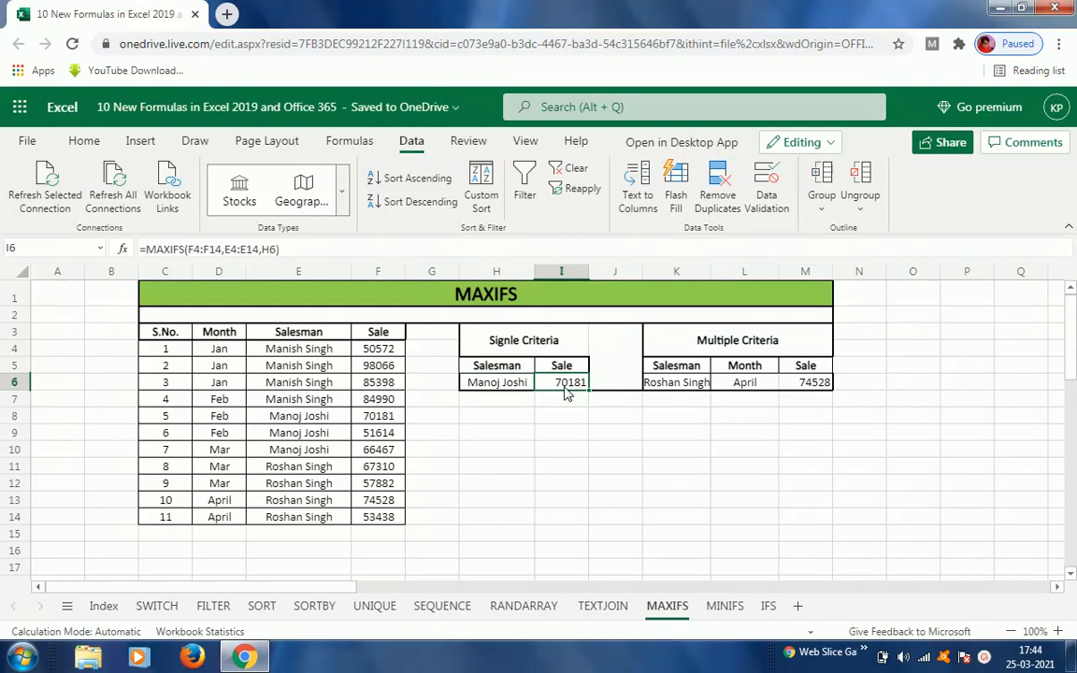
# Step: Clear I6 and enter =MAXIFS(F4:F14,E4:E14,H6) to return the highest sale for H6's salesman
pyautogui.press('Delete')
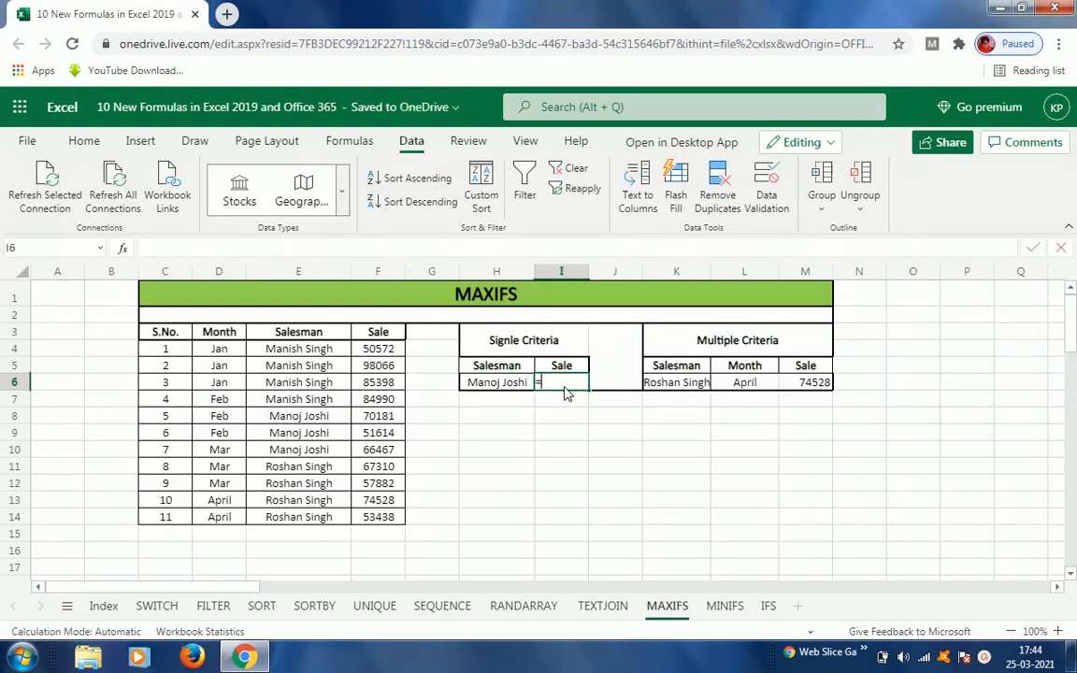
pyautogui.write('=max')
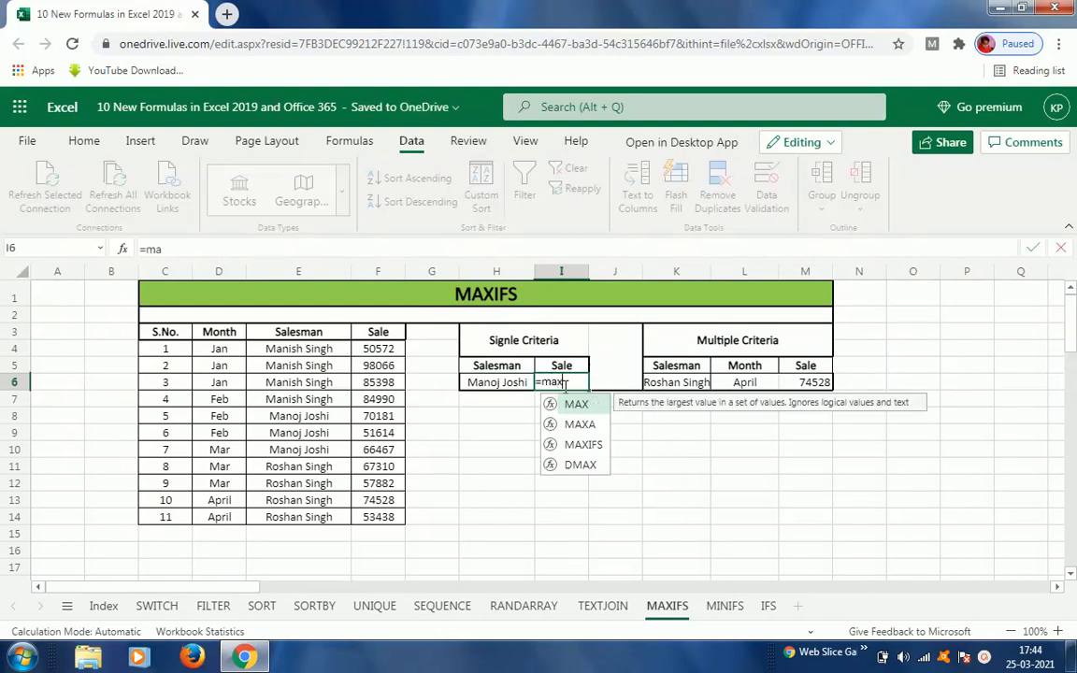
pyautogui.press('Down')
pyautogui.press('Down')
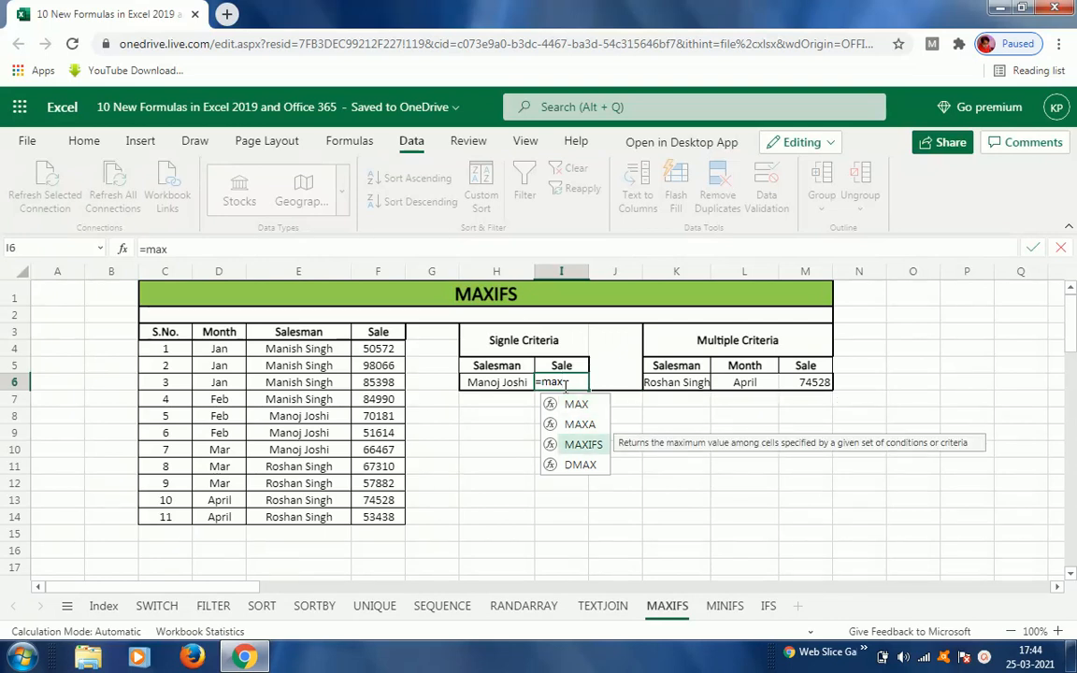
pyautogui.press('Tab')
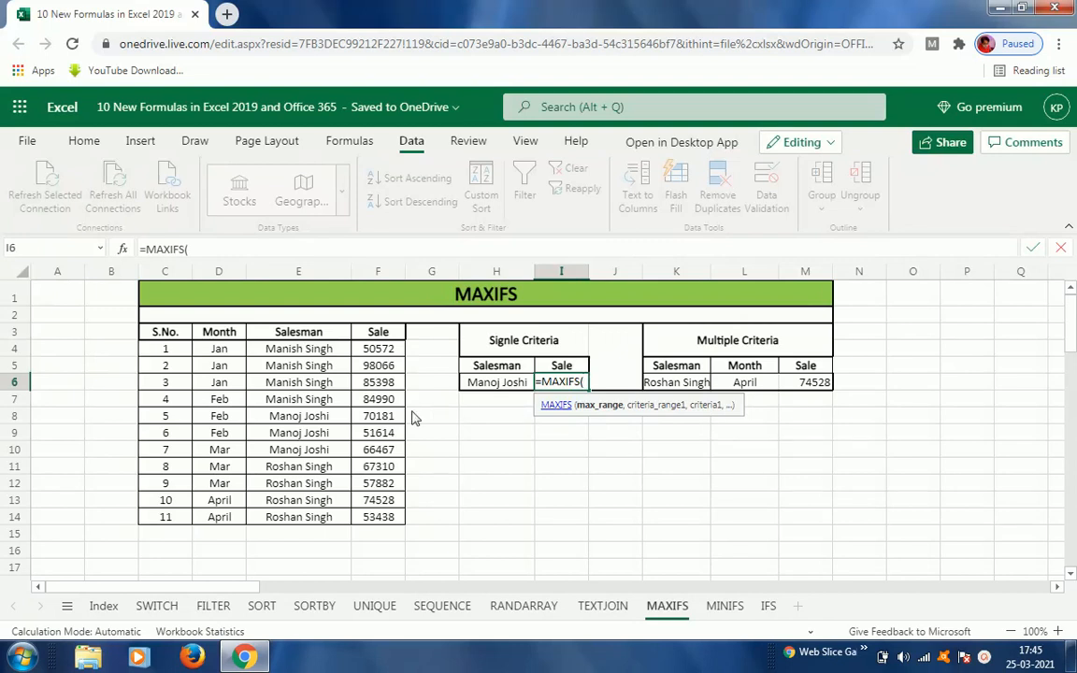
pyautogui.click(378, 352)
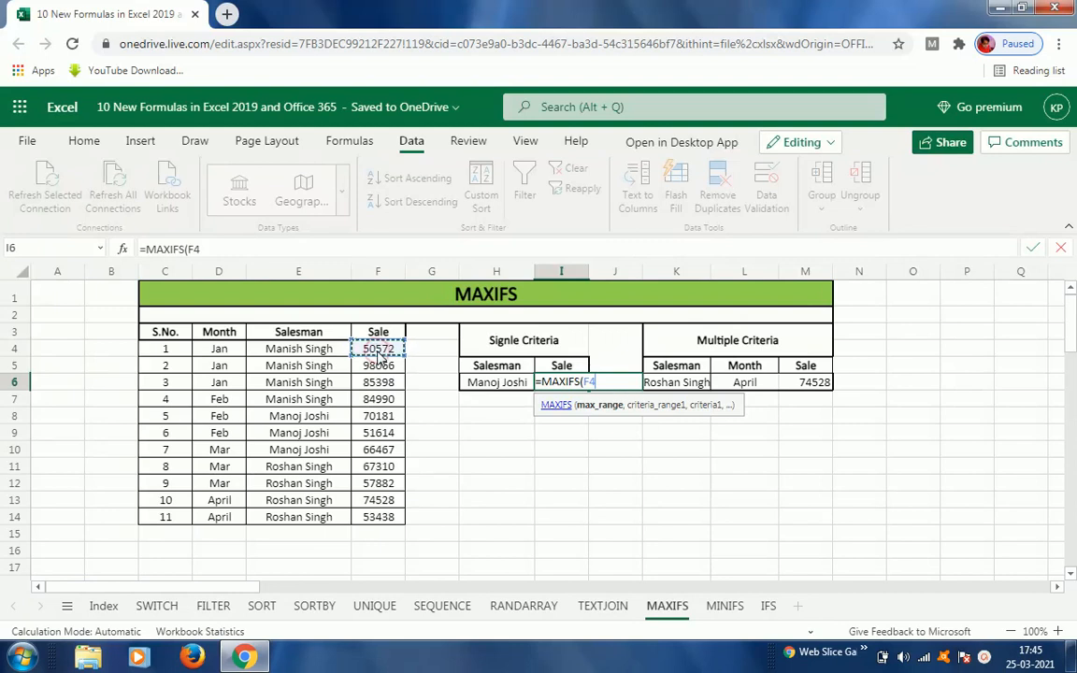
pyautogui.hotkey('ctrl', 'shift', 'Down')
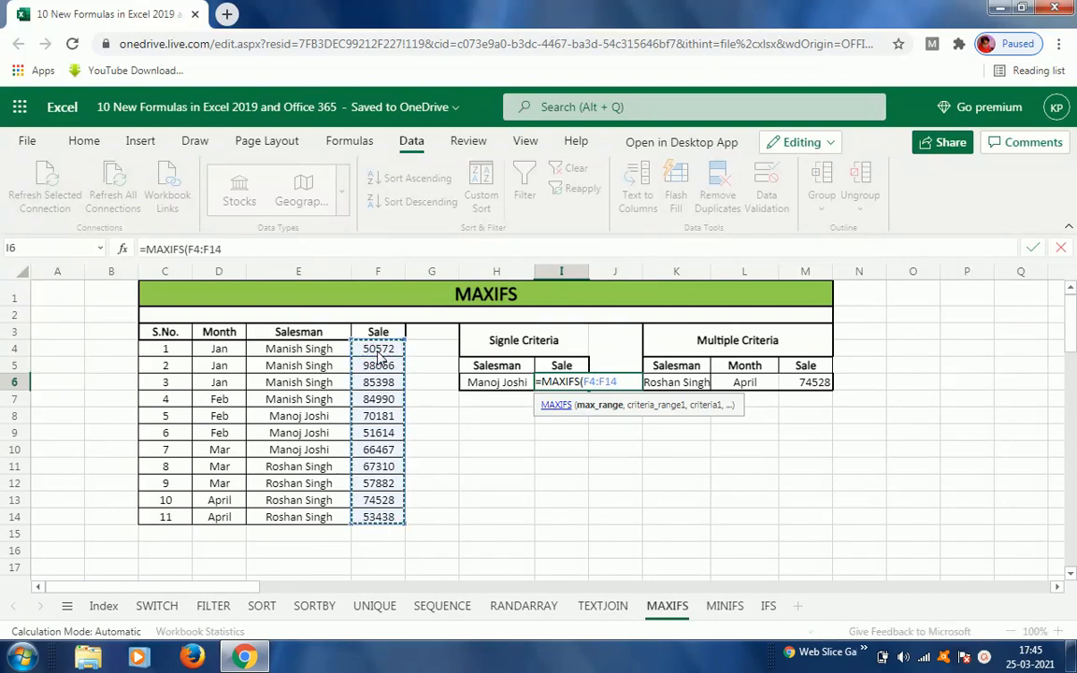
pyautogui.write(',')
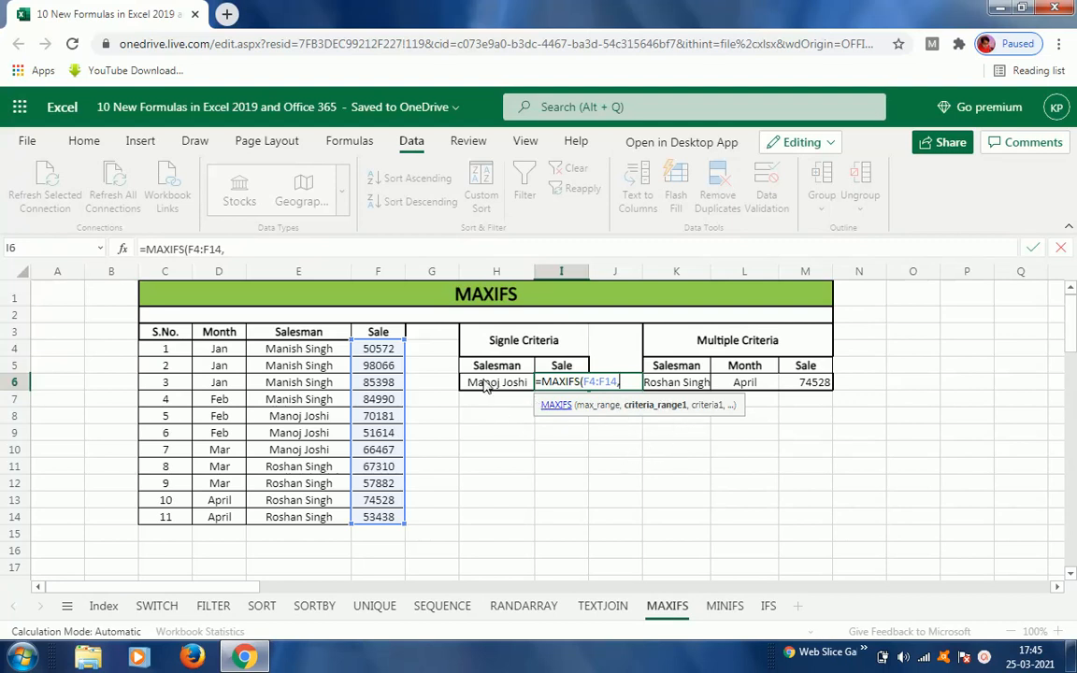
pyautogui.click(299, 352)
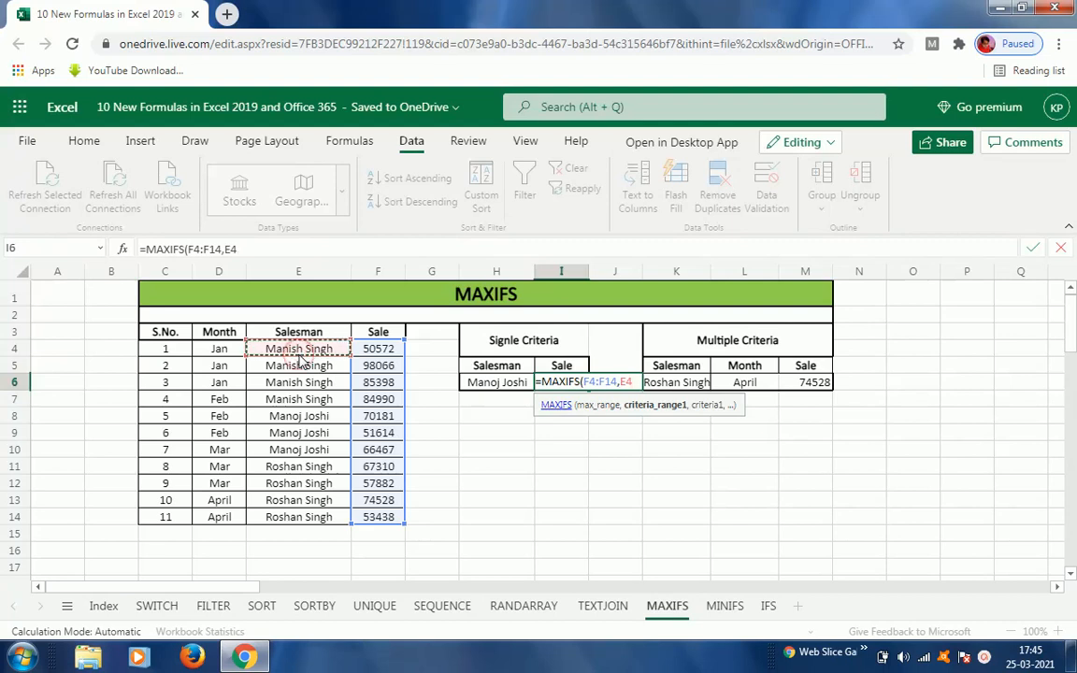
pyautogui.hotkey('ctrl', 'shift', 'Down')
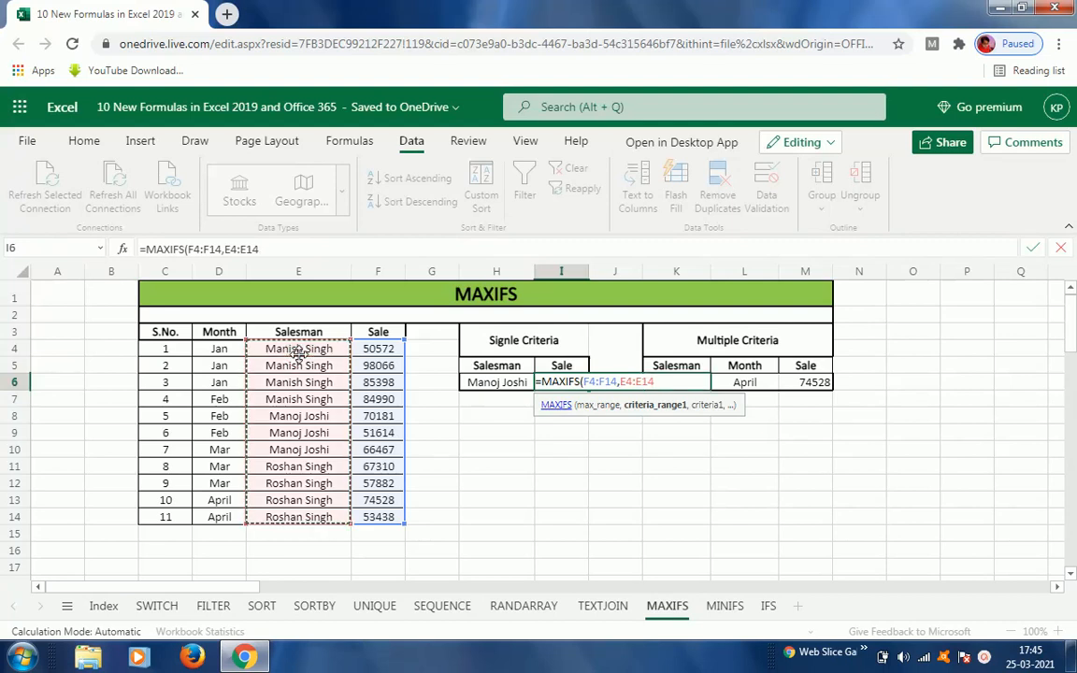
pyautogui.write(',')
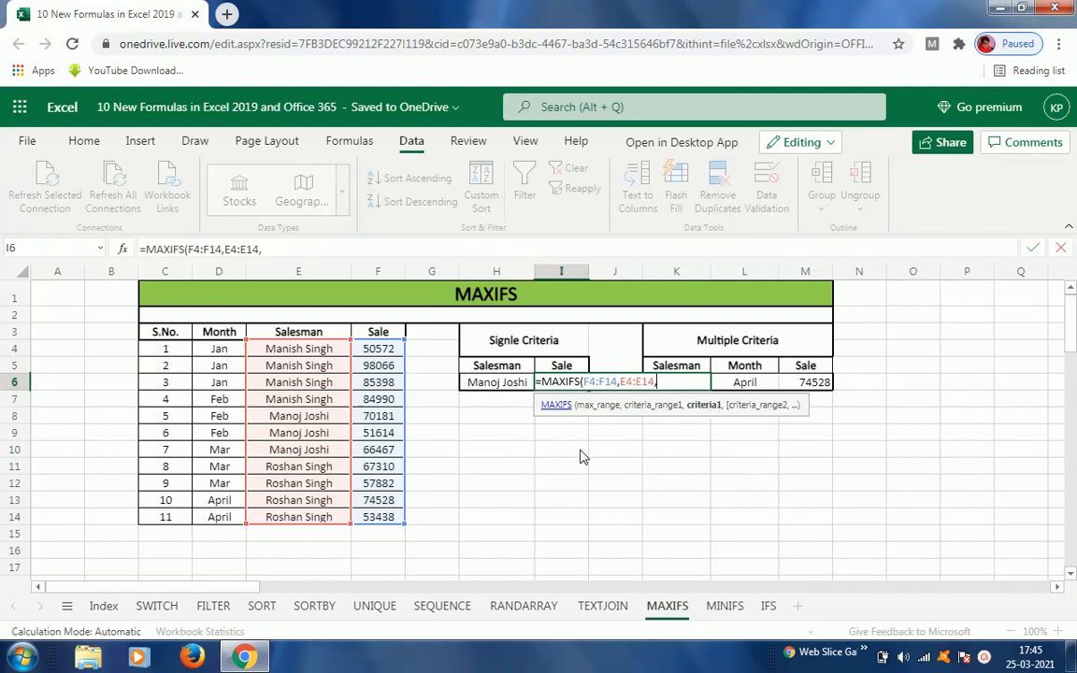
pyautogui.click(491, 385)
pyautogui.press('Return')
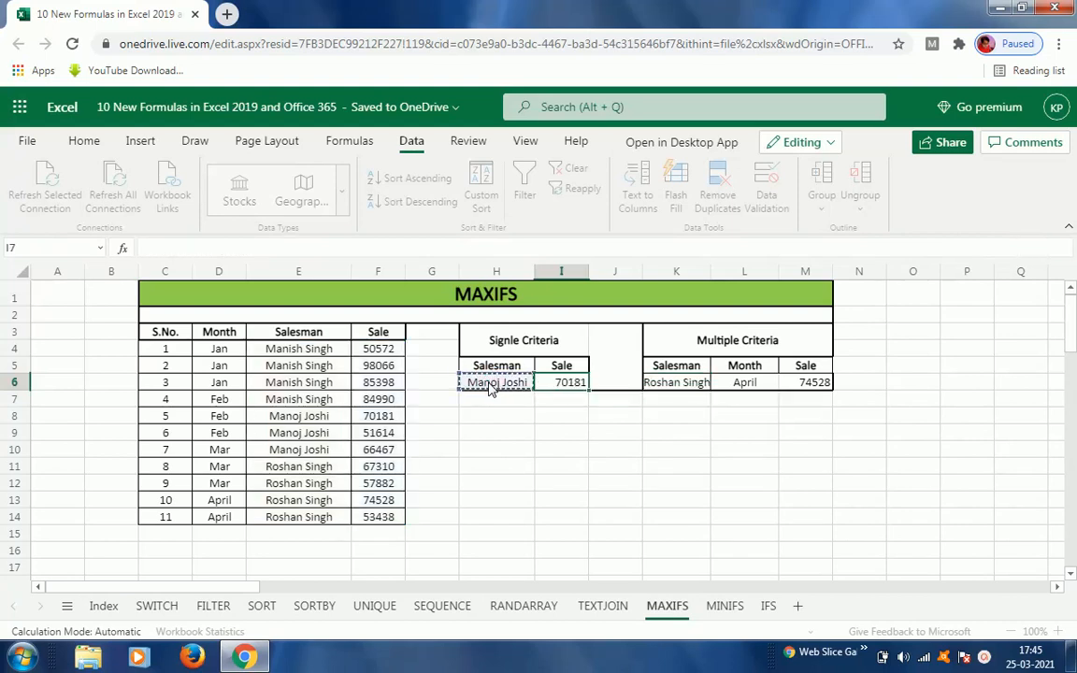
pyautogui.press('Up')
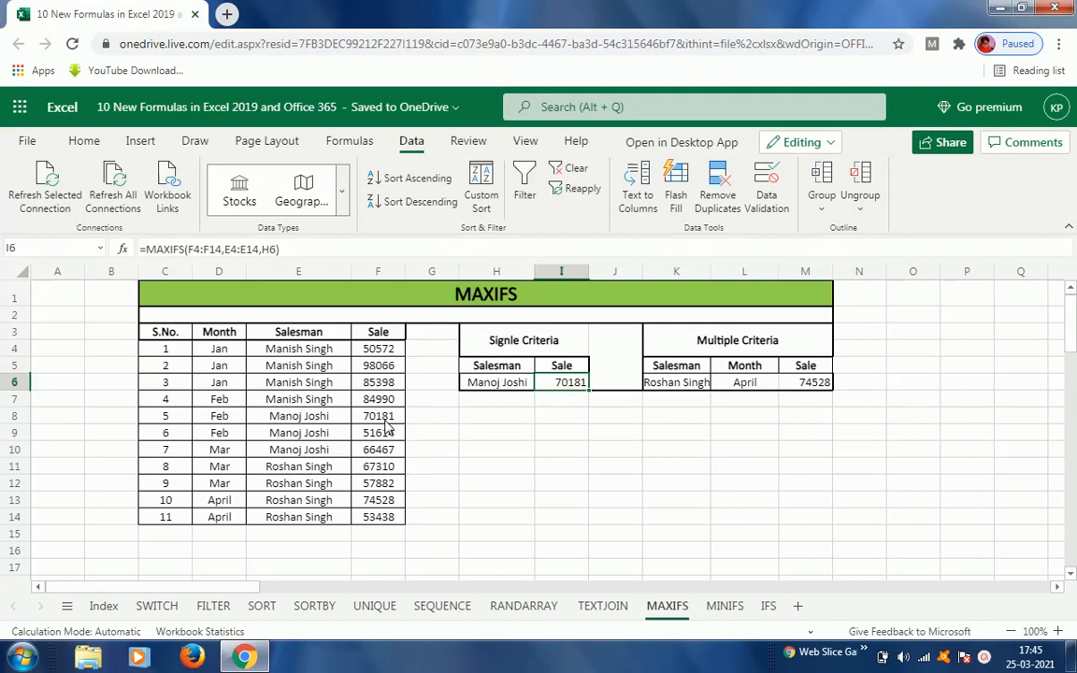
# Step: Change H6's salesman to Roshan Singh and compare the result with his sales in the table
pyautogui.click(499, 389)
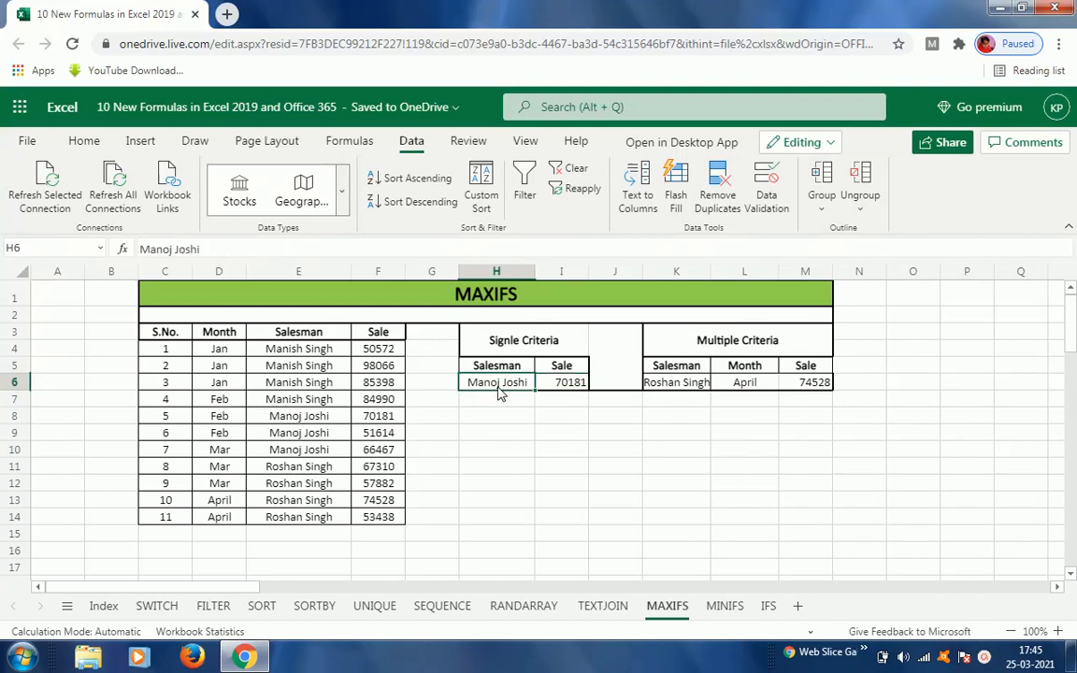
pyautogui.write('Roshan')
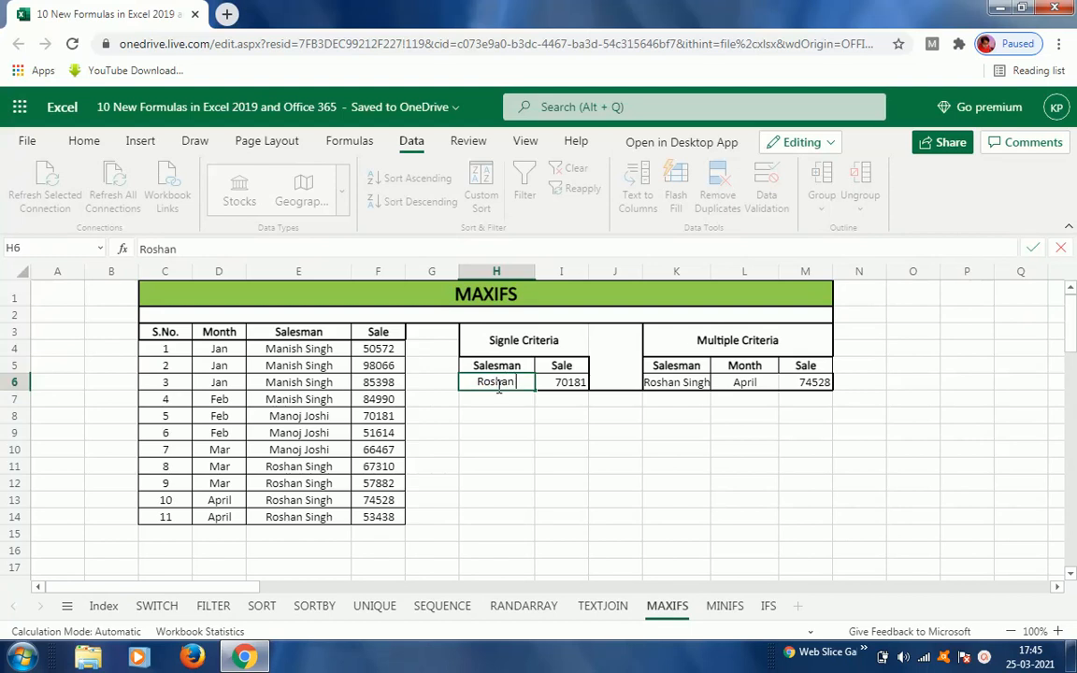
pyautogui.write(' Singh')
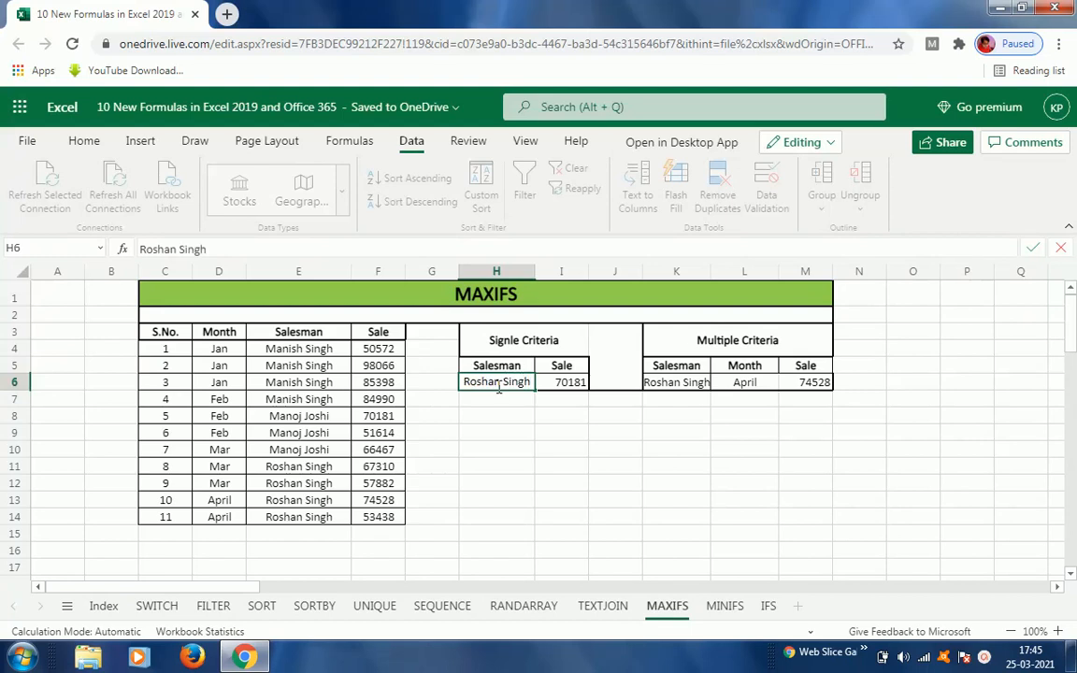
pyautogui.press('Return')
pyautogui.click(499, 389)
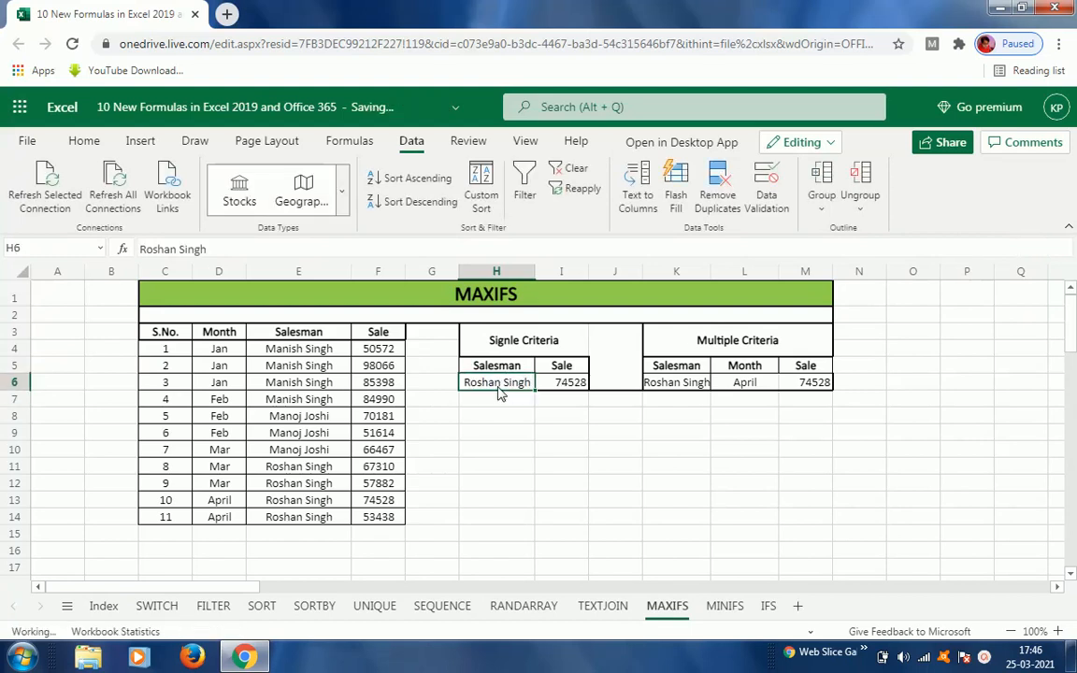
pyautogui.click(262, 482)
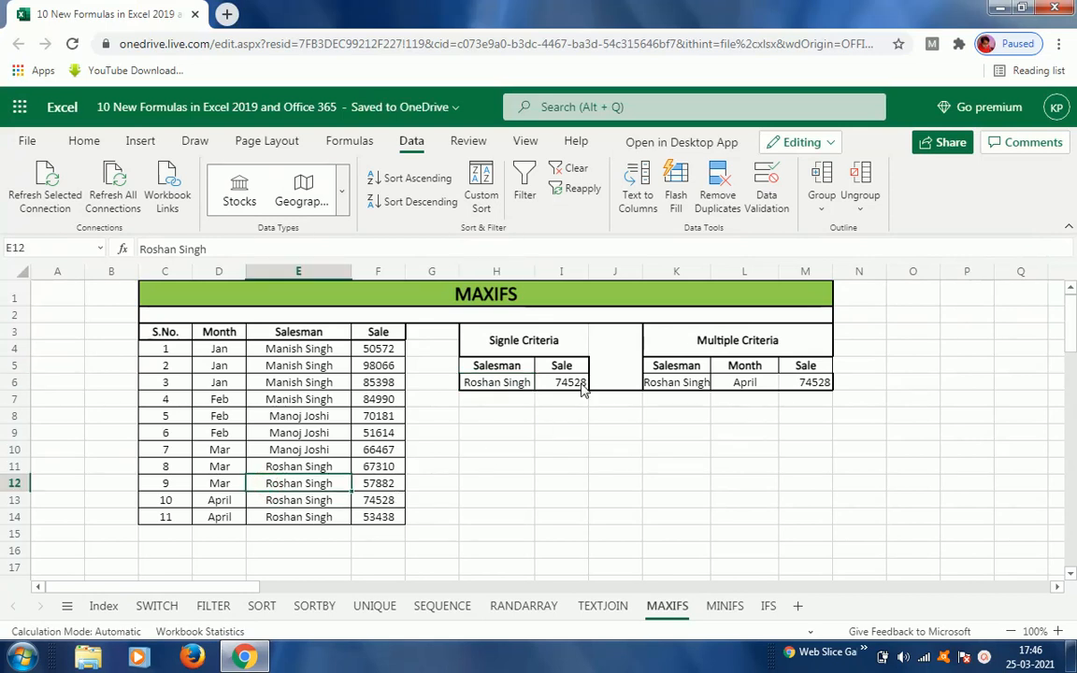
pyautogui.click(378, 502)
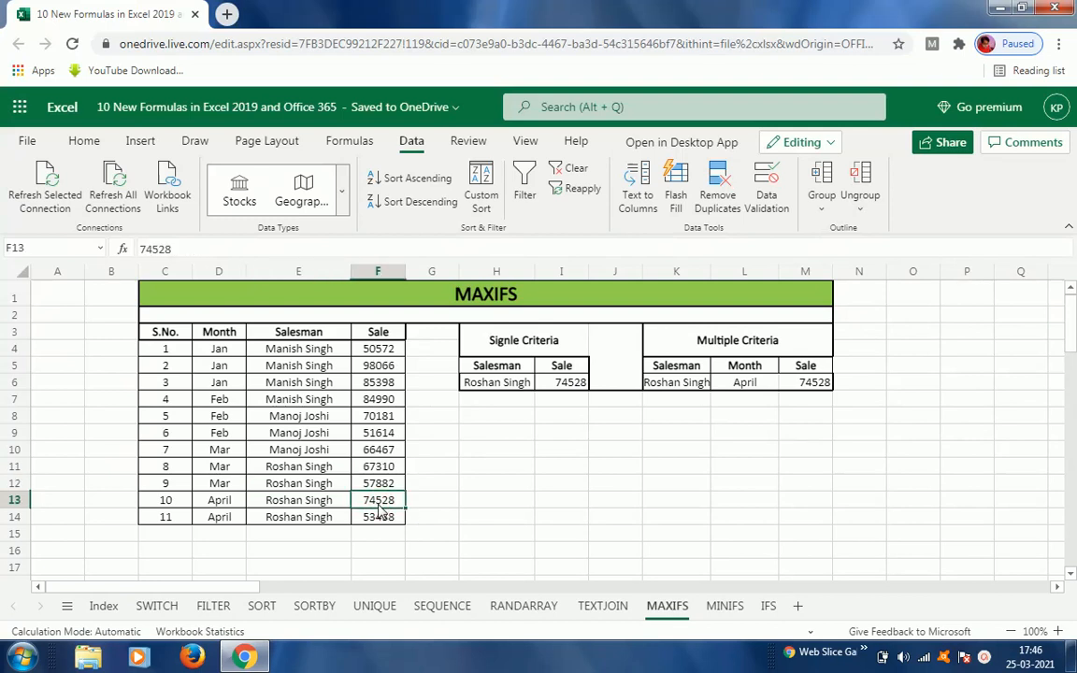
pyautogui.click(494, 387)
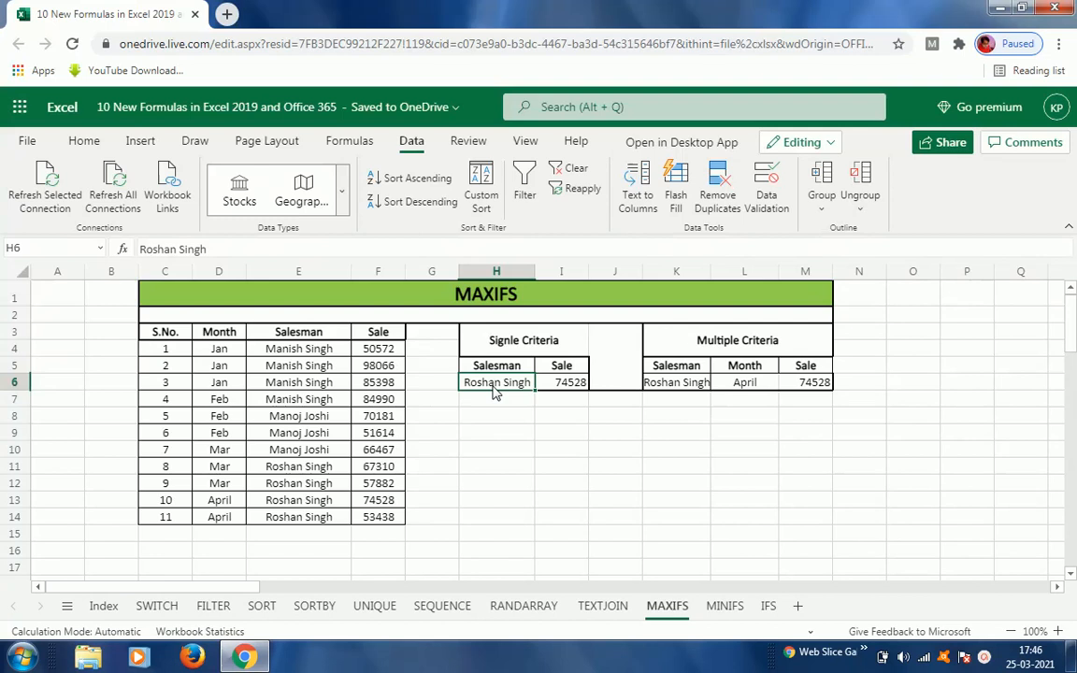
pyautogui.write('Manish')
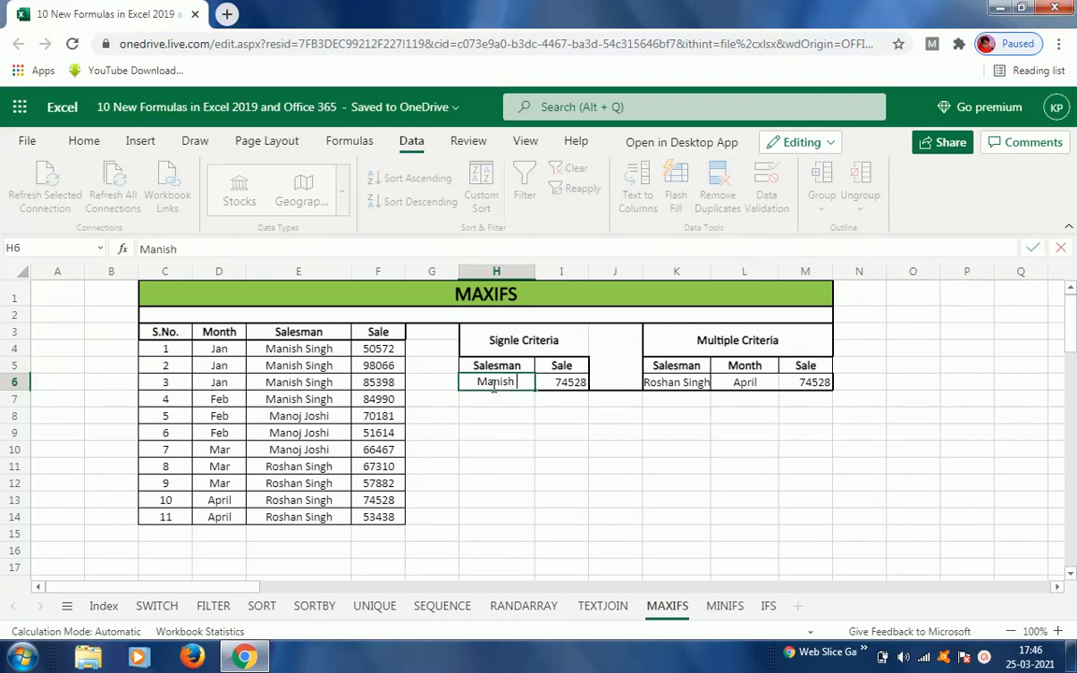
pyautogui.write(' Singh')
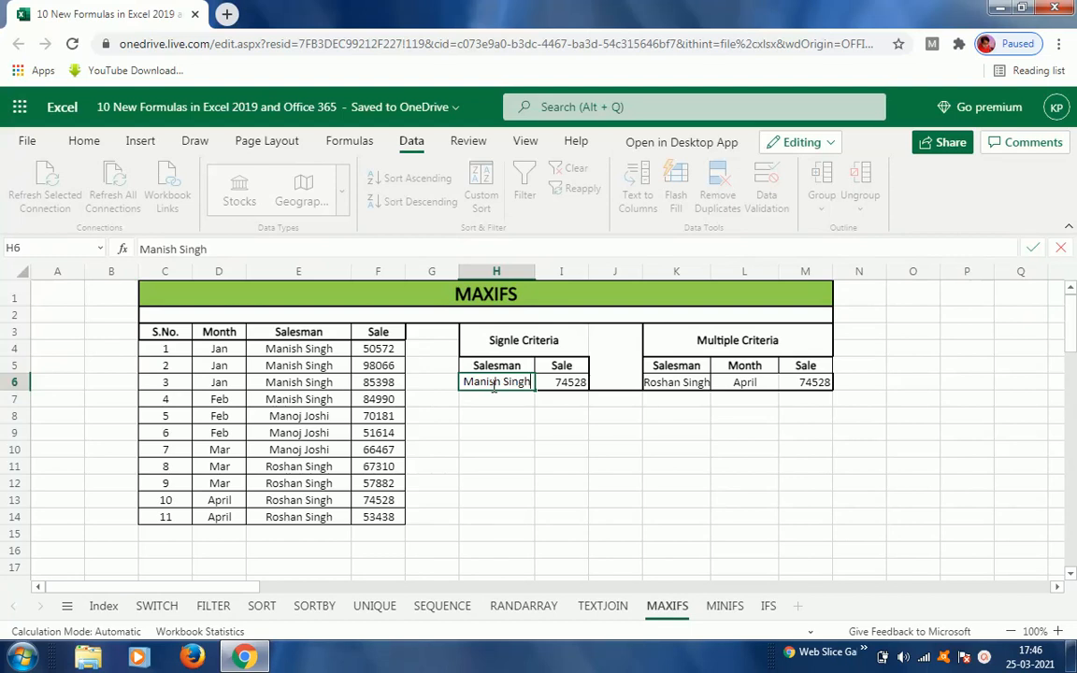
pyautogui.press('Return')
pyautogui.click(495, 387)
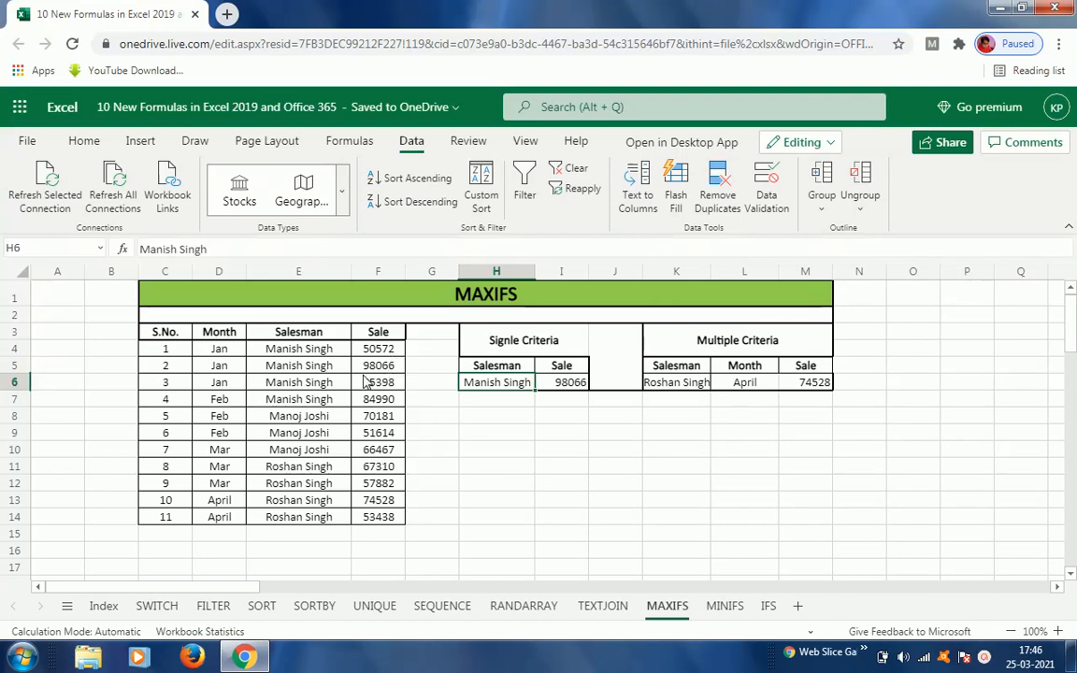
pyautogui.click(380, 371)
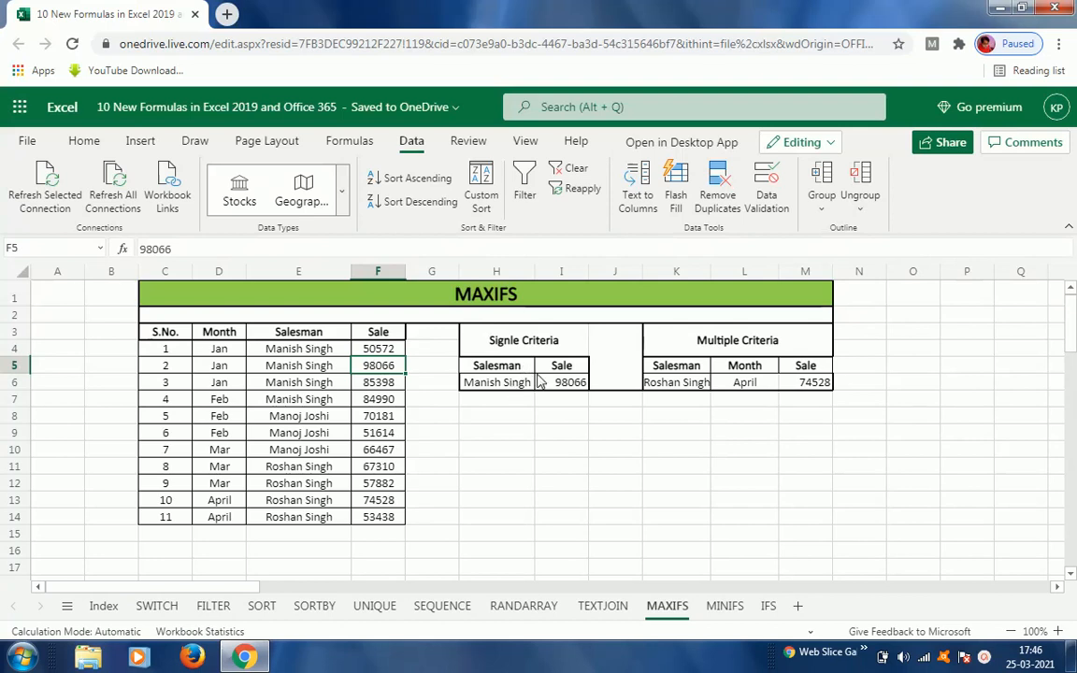
# Step: Clear the existing formula in M6 of the multiple-criteria table and keep the current Windows color scheme in the prompt
pyautogui.click(695, 389)
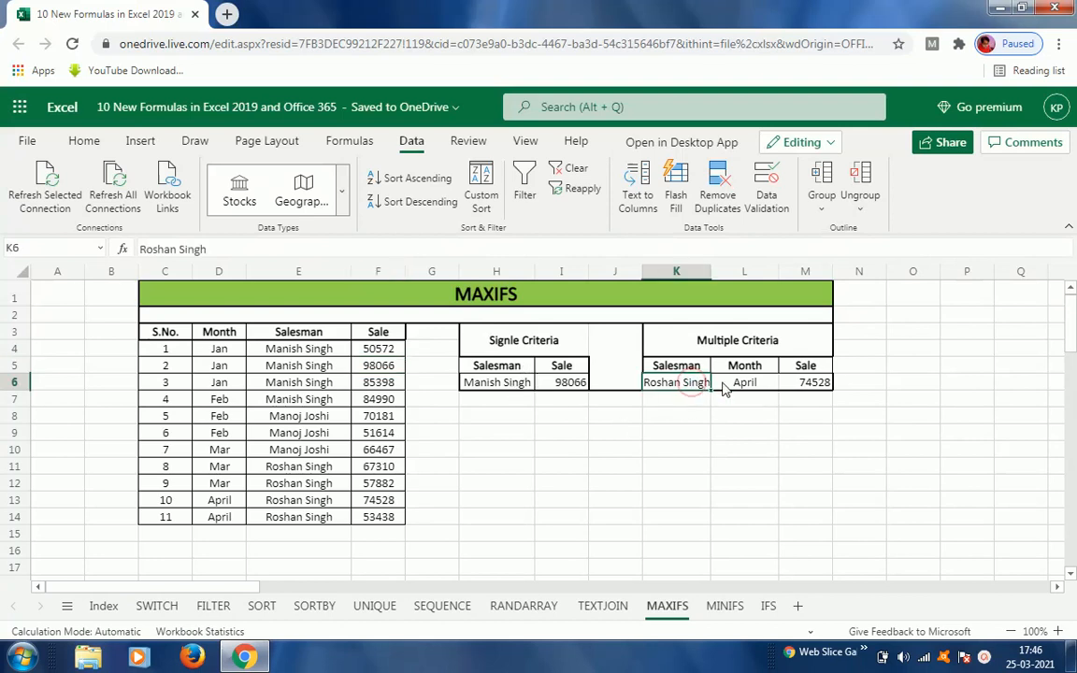
pyautogui.click(743, 389)
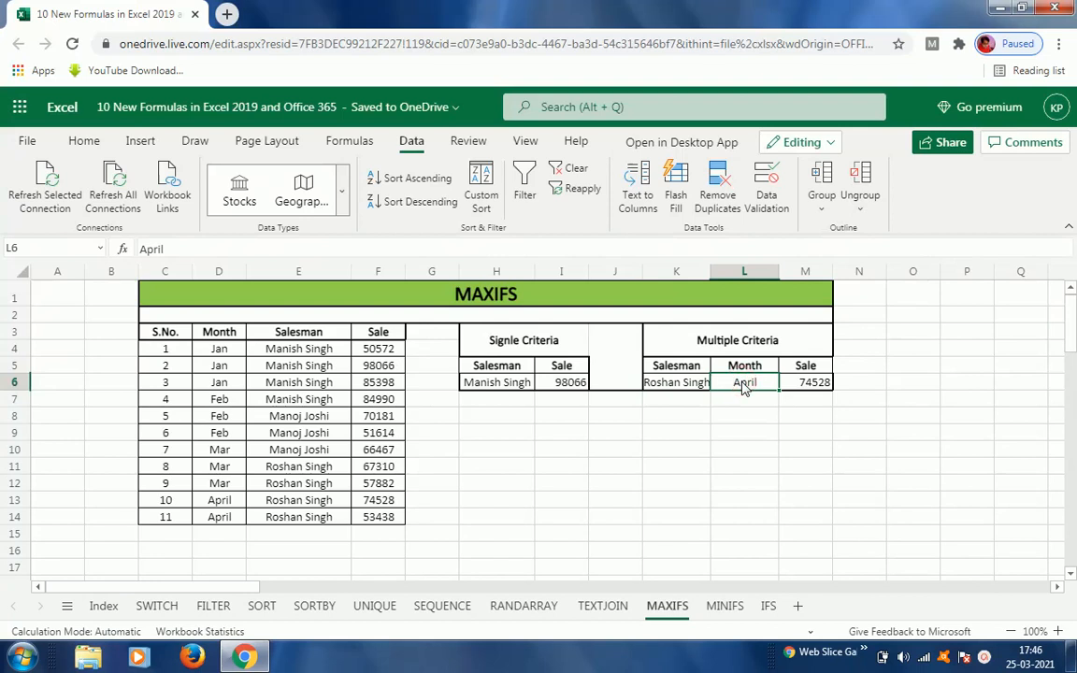
pyautogui.click(796, 389)
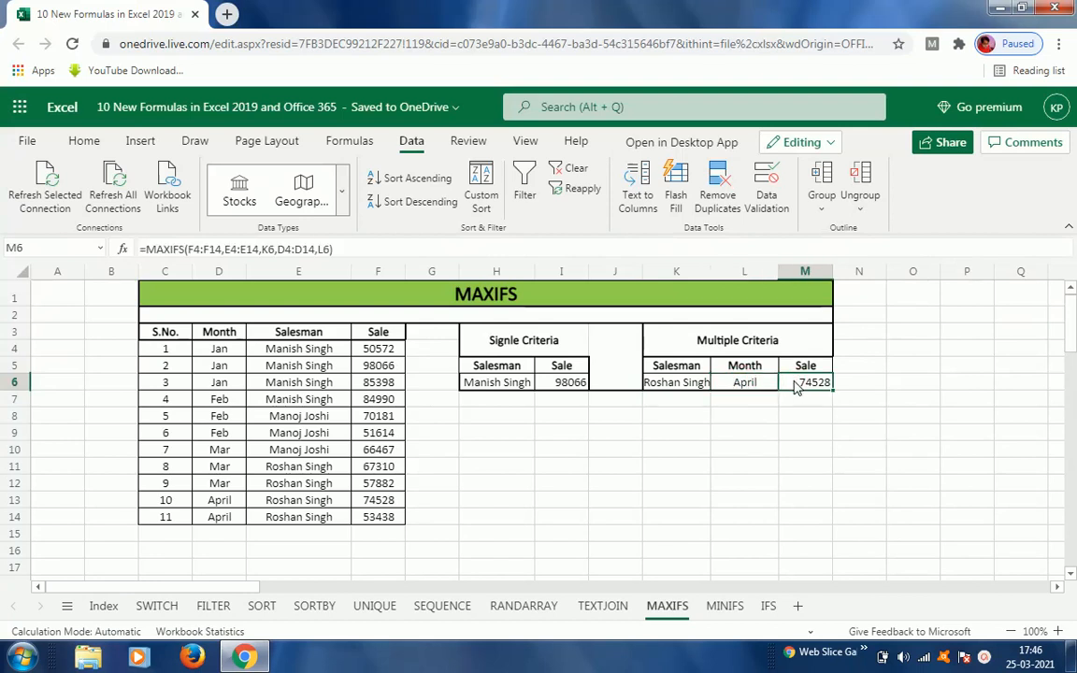
pyautogui.press('Delete')
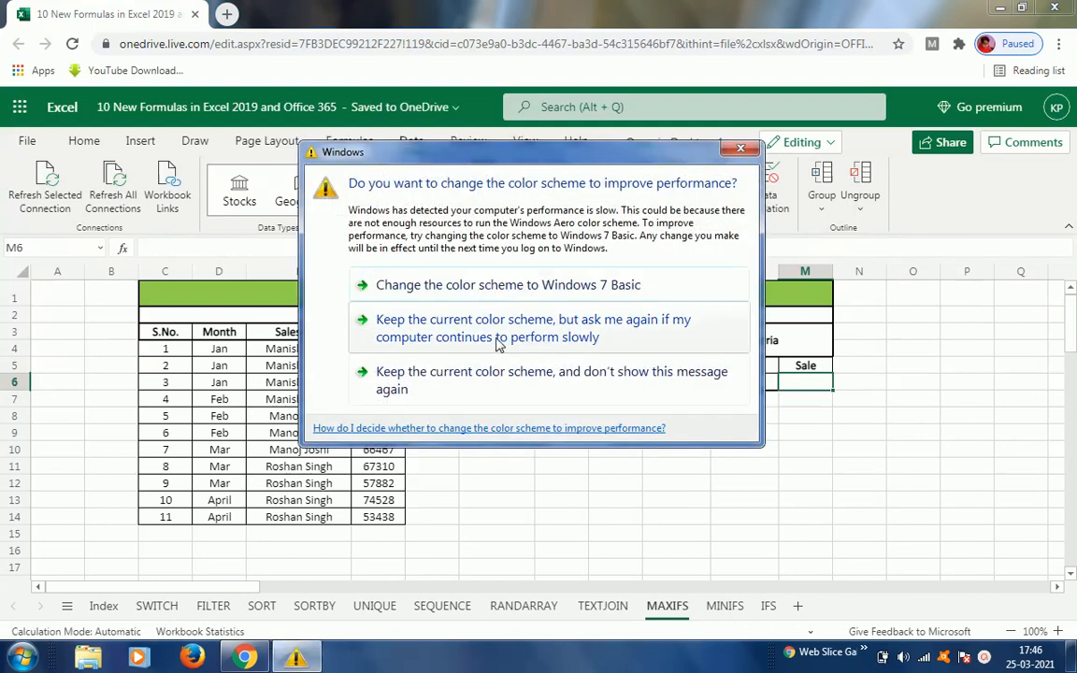
pyautogui.click(496, 337)
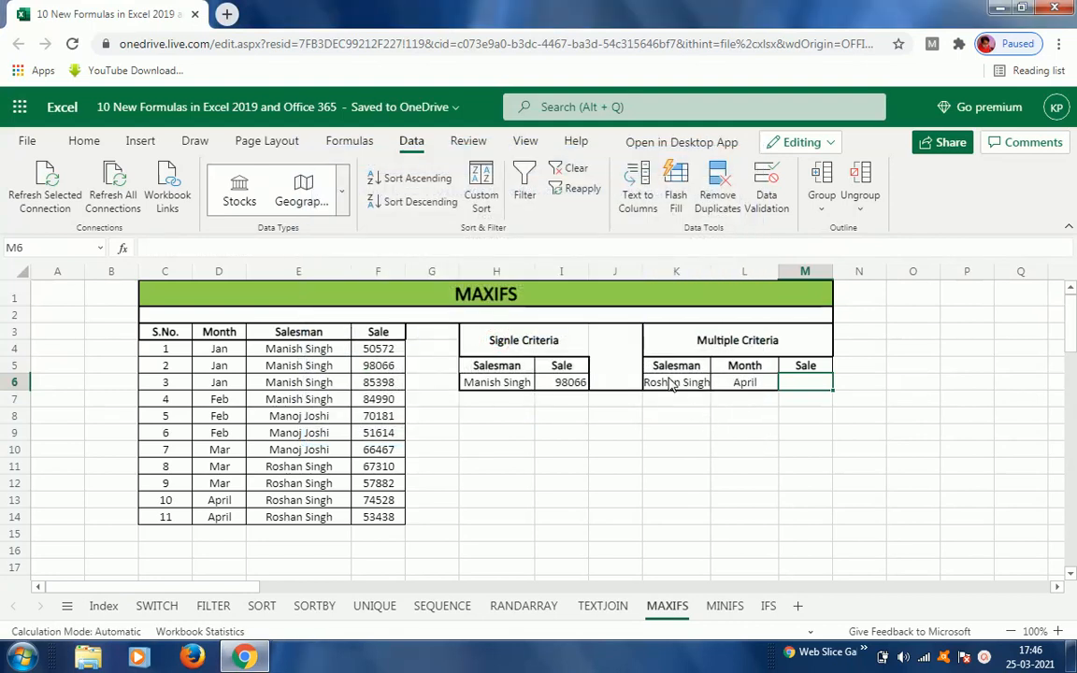
# Step: Start a MAXIFS formula in M6 by choosing MAXIFS from the function suggestions
pyautogui.click(659, 382)
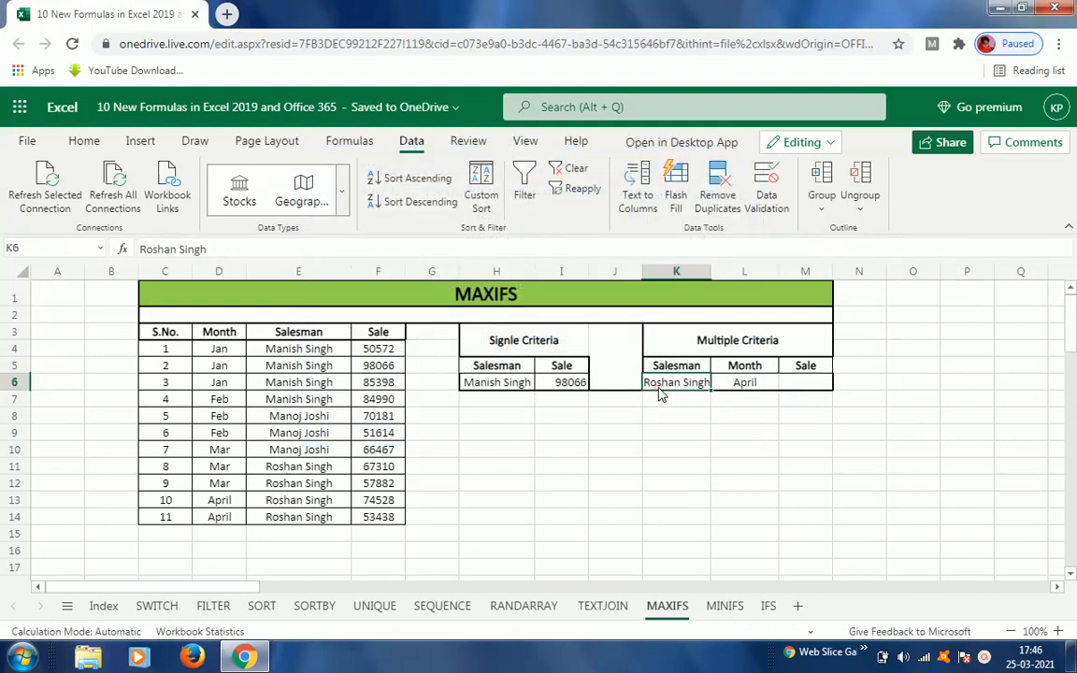
pyautogui.click(743, 390)
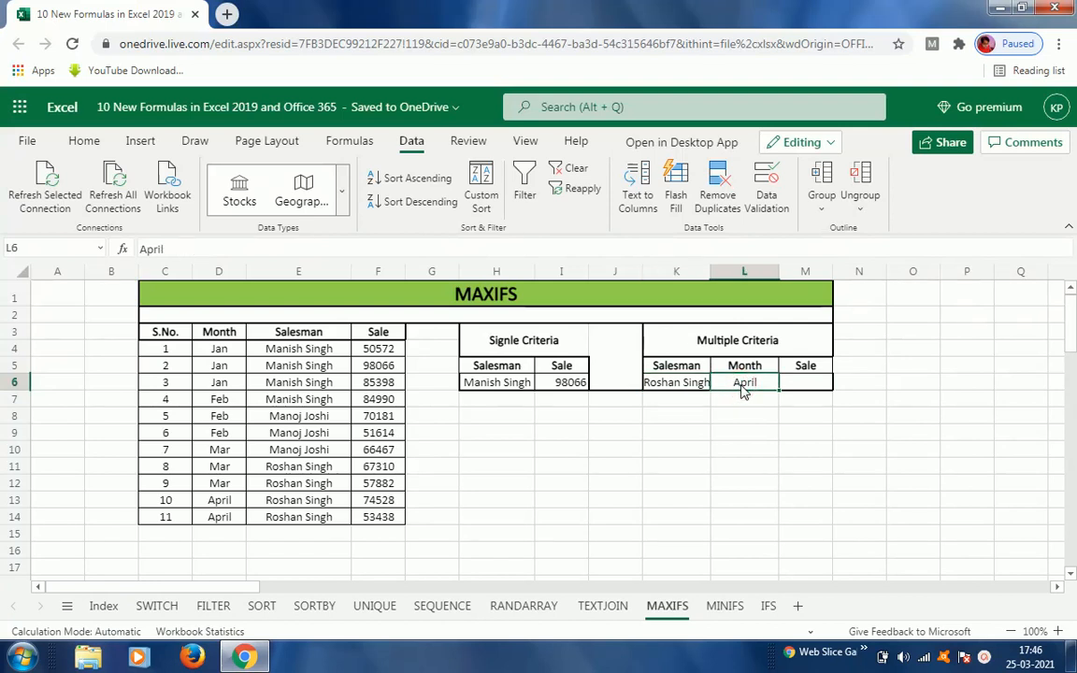
pyautogui.click(810, 389)
pyautogui.write('=')
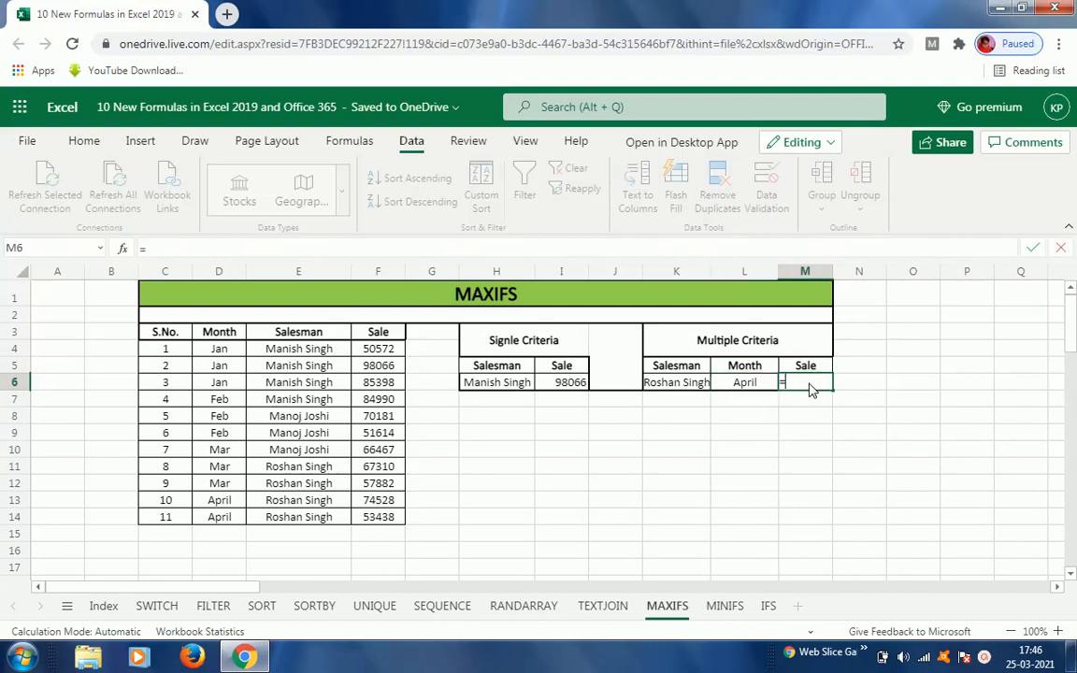
pyautogui.write('ma')
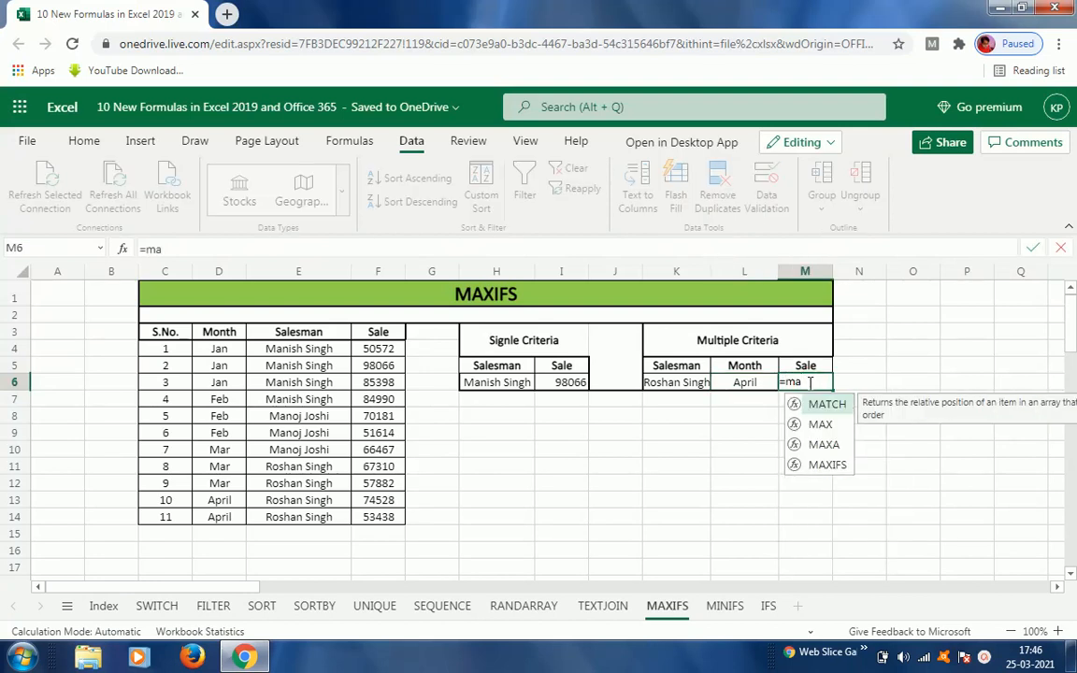
pyautogui.press('Down')
pyautogui.press('Down')
pyautogui.press('Down')
pyautogui.press('Tab')
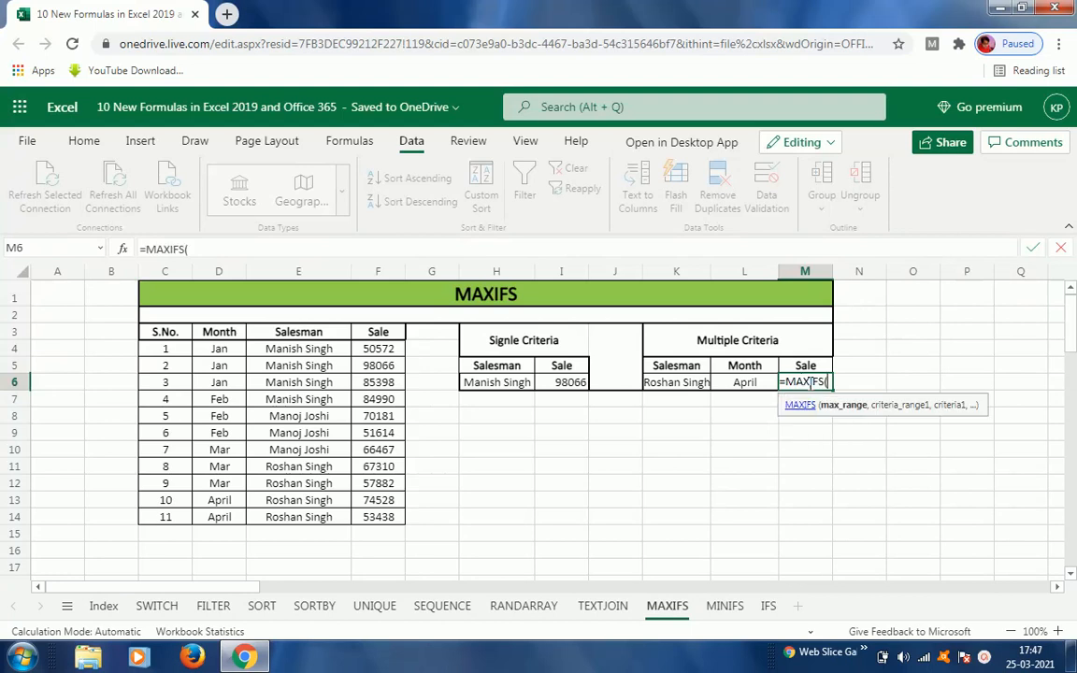
# Step: Complete M6's formula as =MAXIFS(F4:F14,E4:E14,K6,D4:D14,L6) to match both salesman and month
pyautogui.click(383, 353)
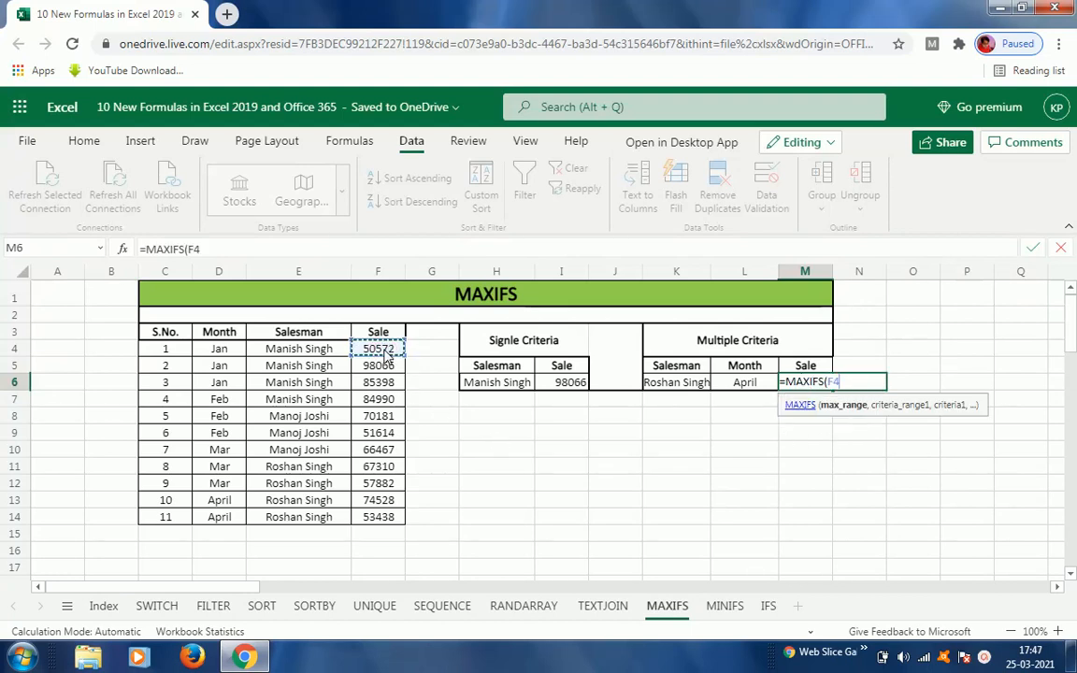
pyautogui.hotkey('ctrl', 'shift', 'Down')
pyautogui.write(',')
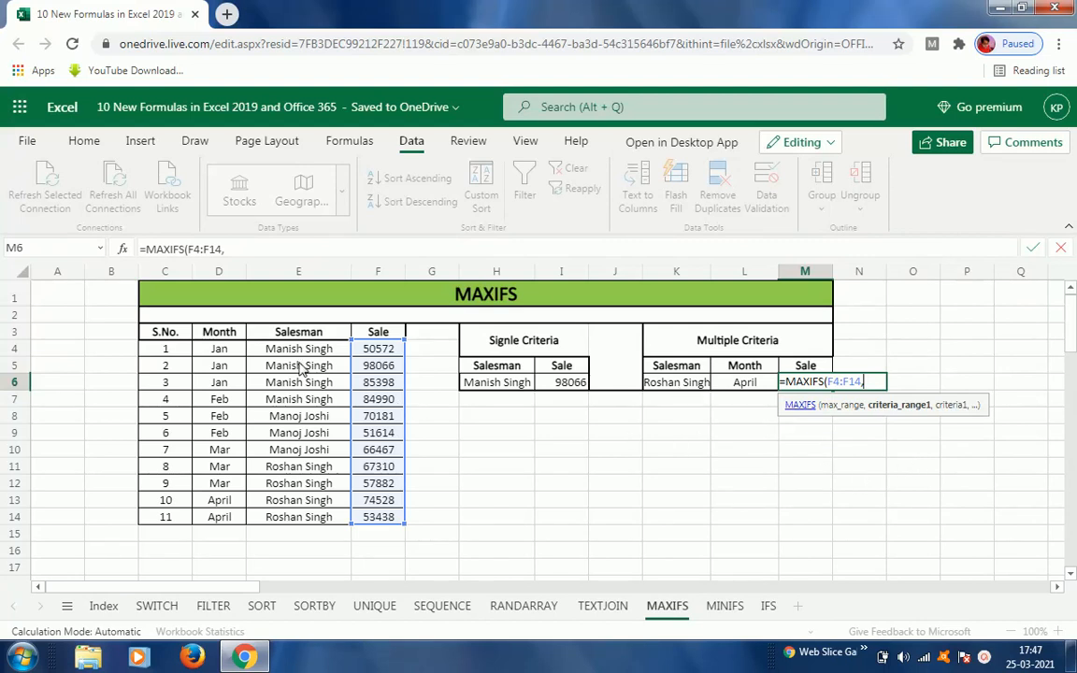
pyautogui.click(293, 353)
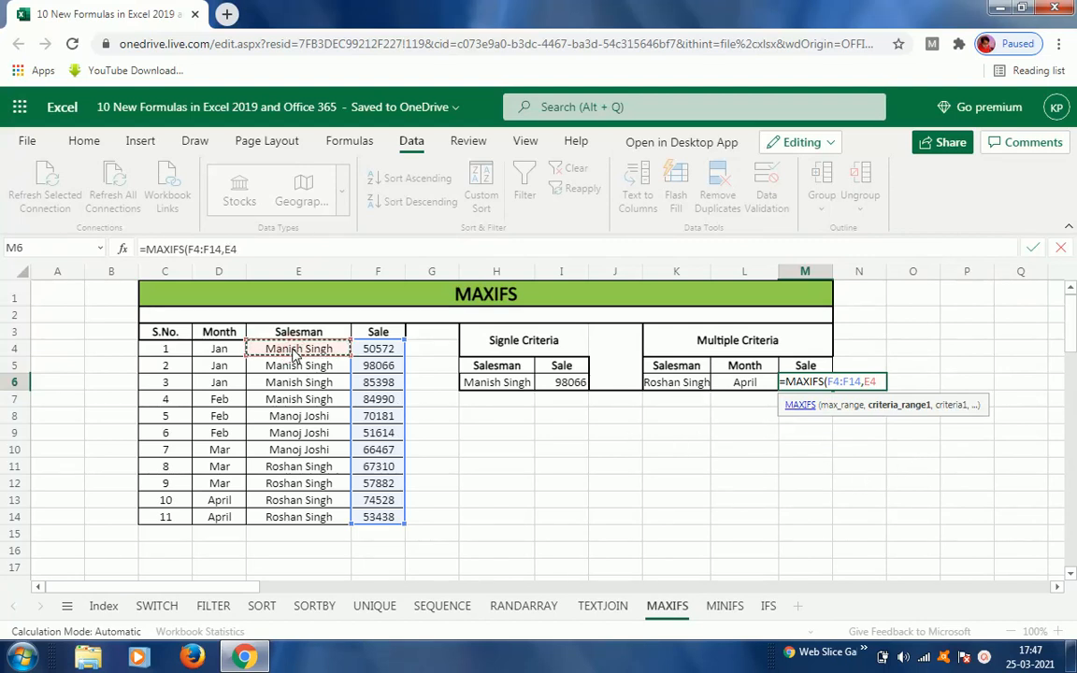
pyautogui.hotkey('ctrl', 'shift', 'Down')
pyautogui.write(',')
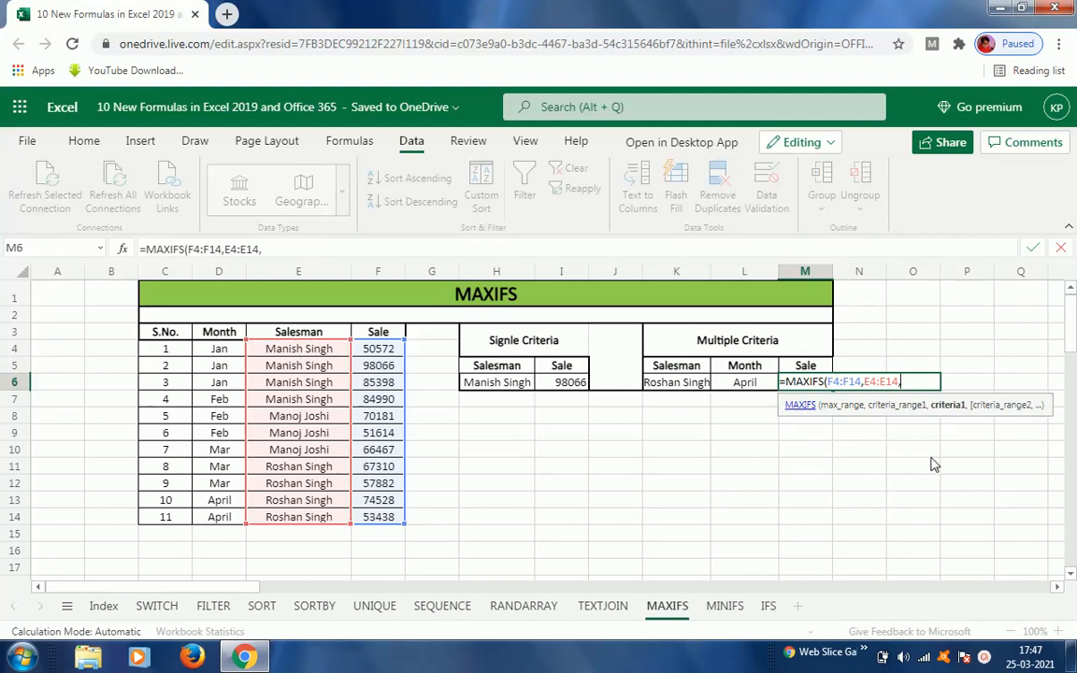
pyautogui.click(676, 386)
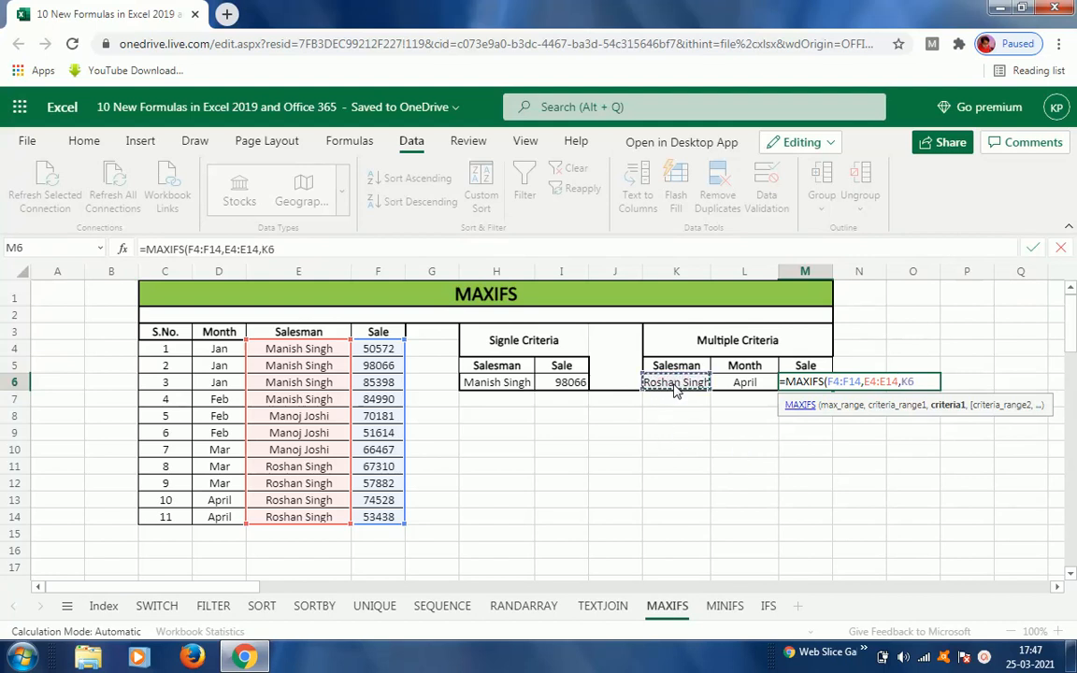
pyautogui.write(',')
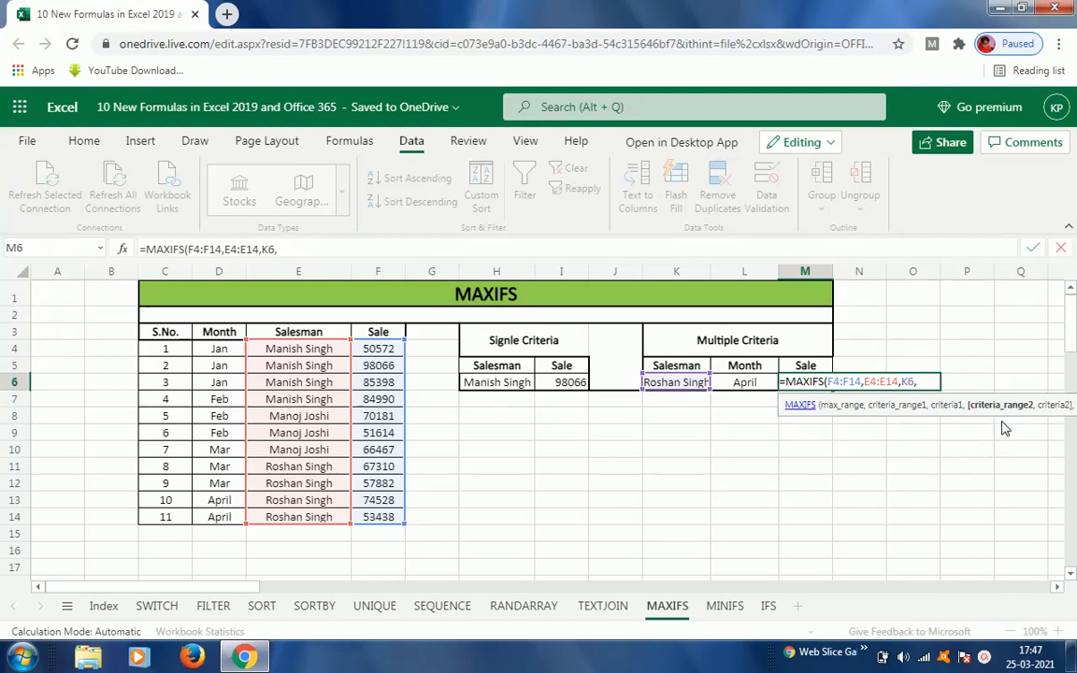
pyautogui.click(219, 351)
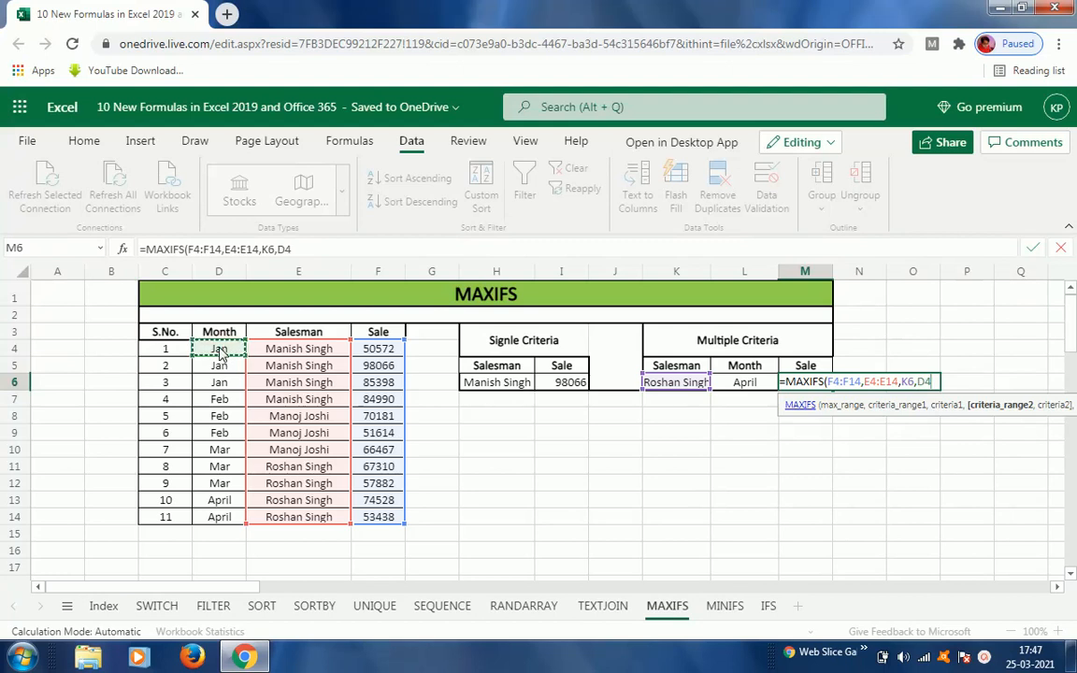
pyautogui.hotkey('ctrl', 'shift', 'Down')
pyautogui.write(',')
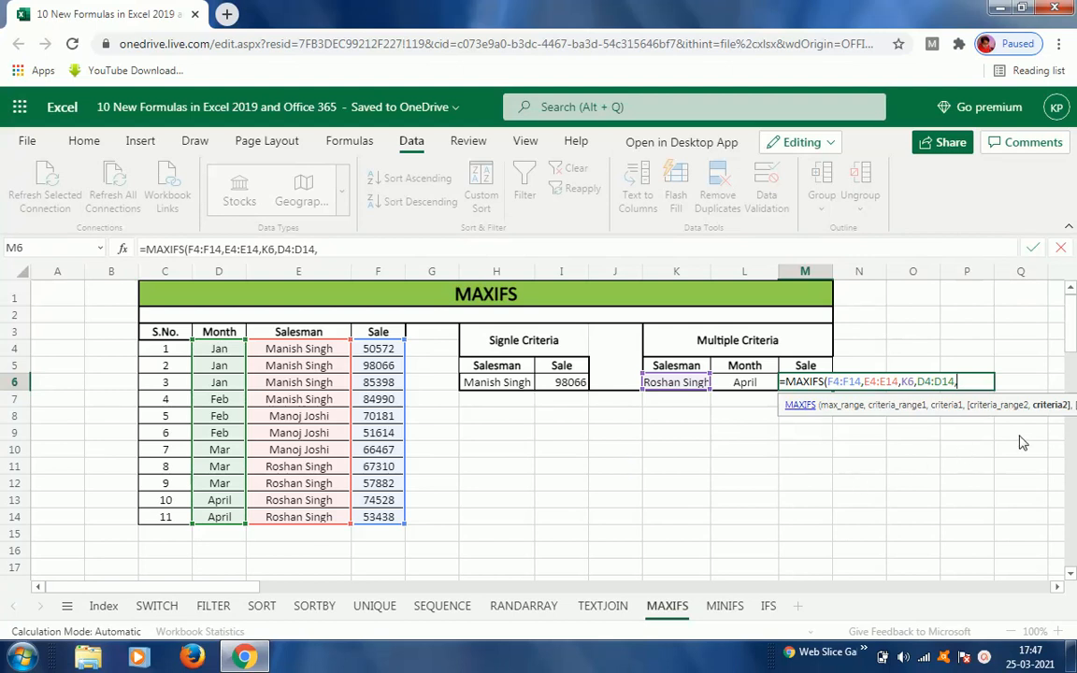
pyautogui.click(745, 386)
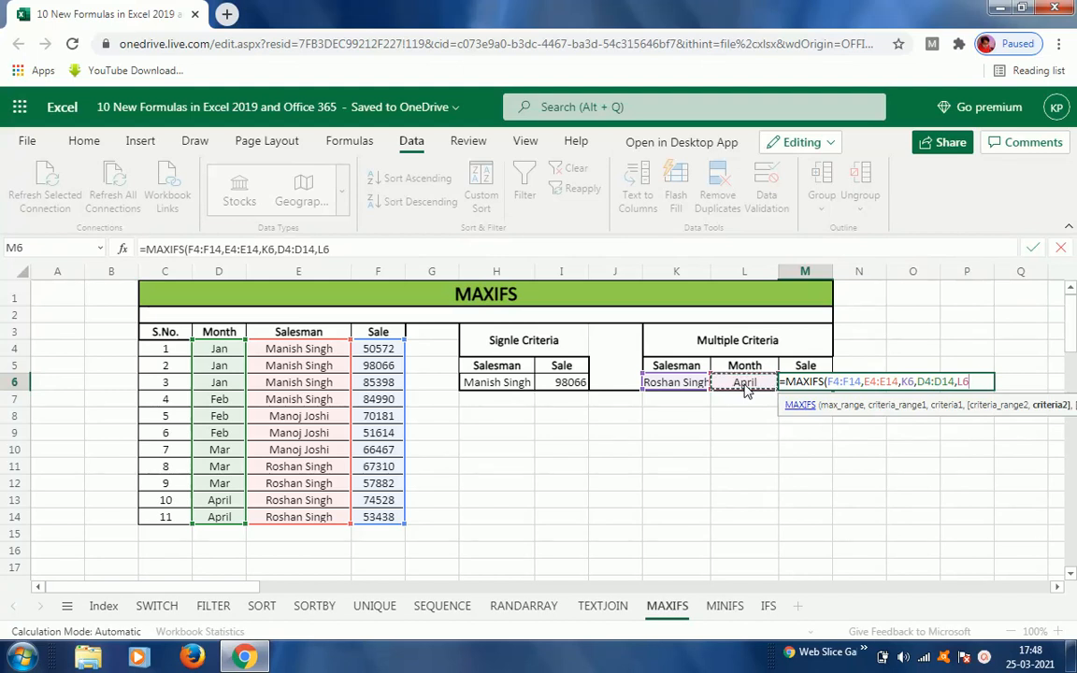
pyautogui.write(')')
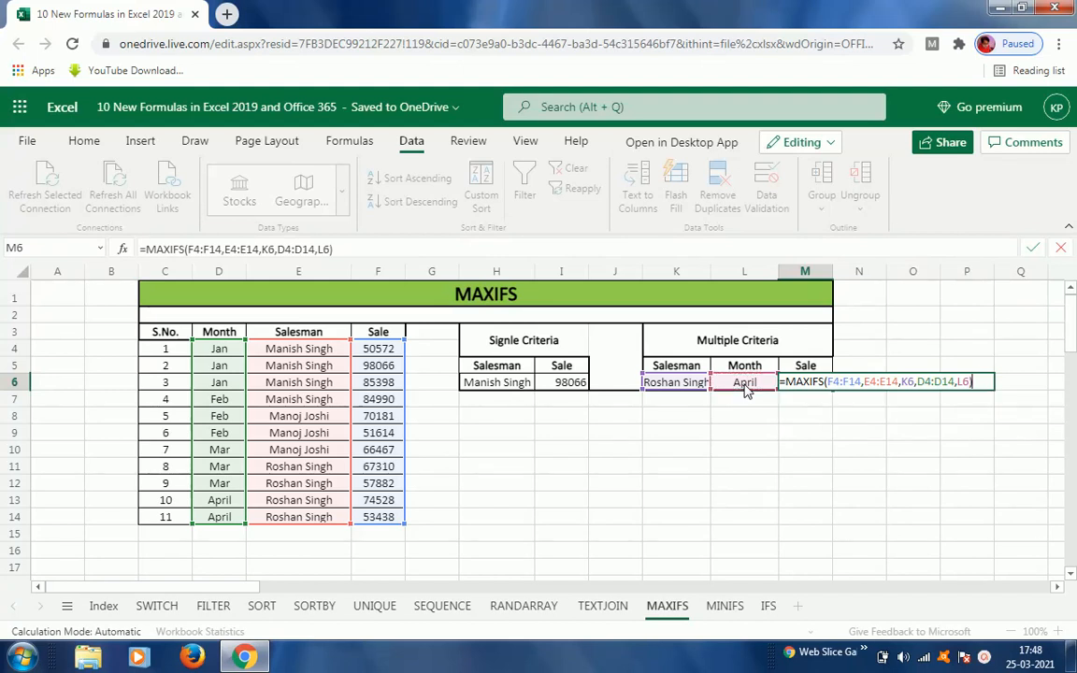
pyautogui.press('Return')
pyautogui.press('Up')
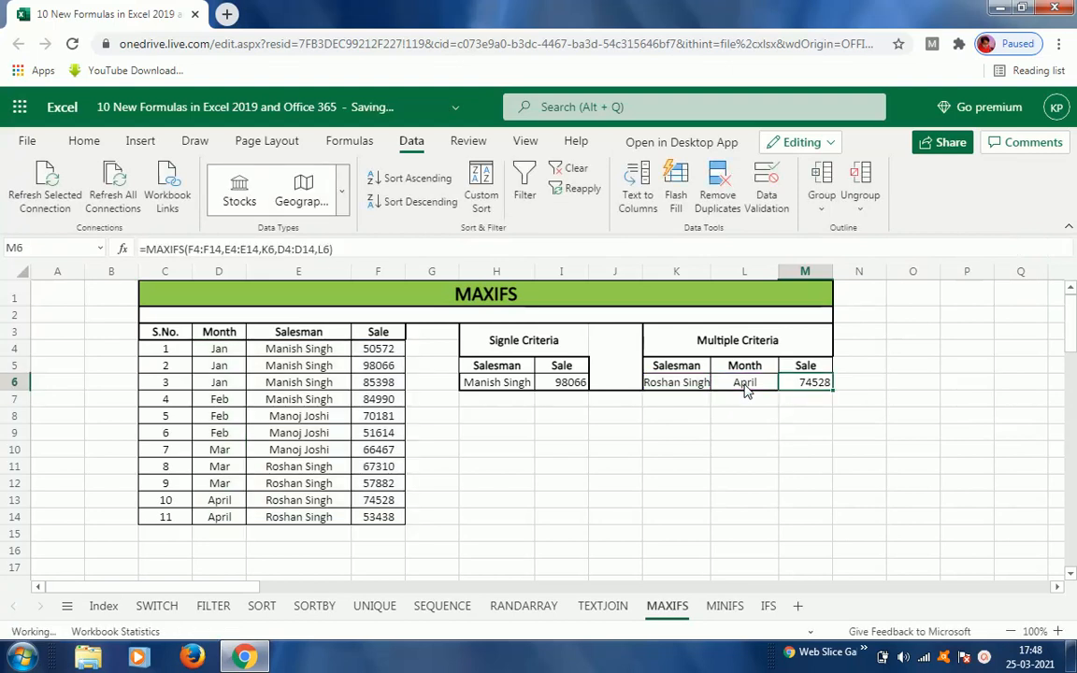
pyautogui.click(688, 383)
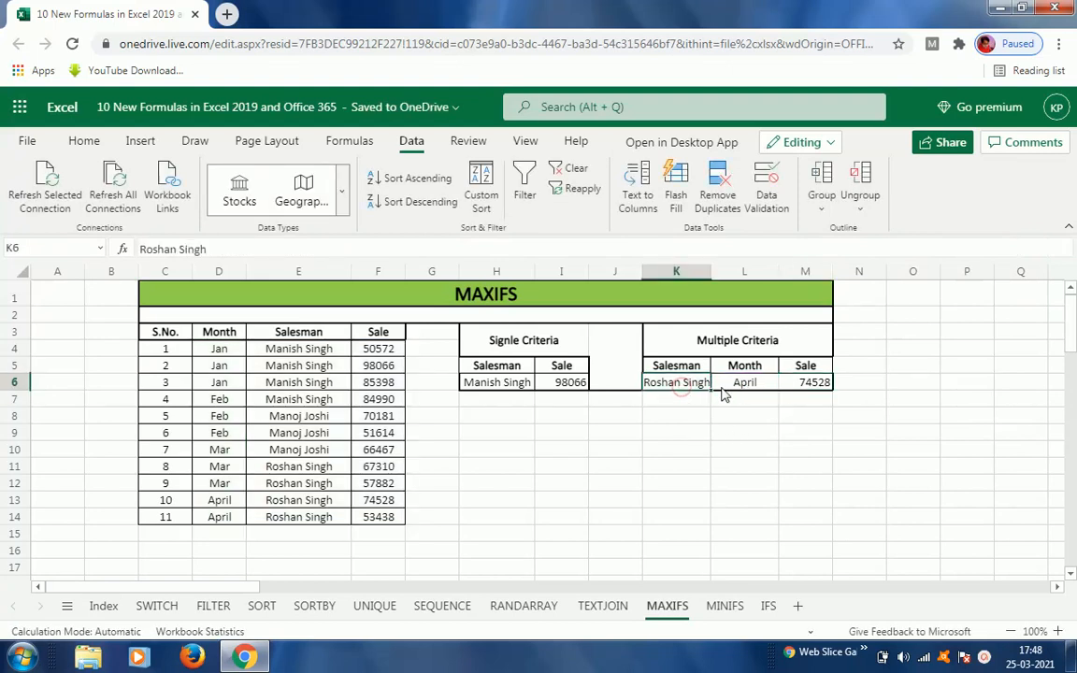
pyautogui.click(737, 386)
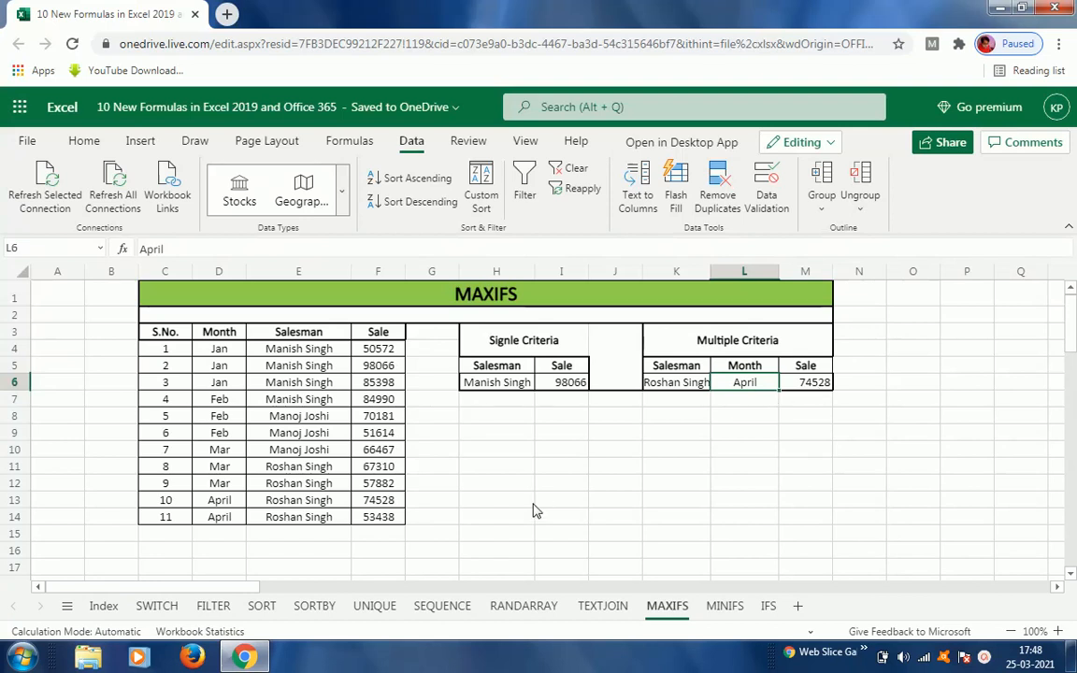
pyautogui.click(219, 472)
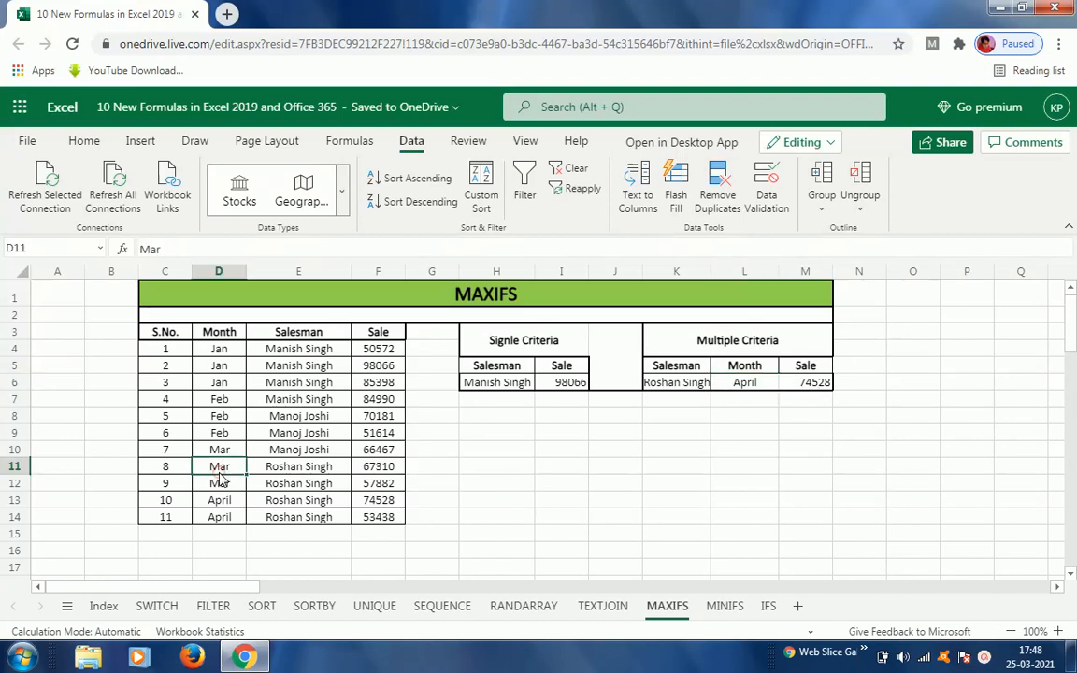
pyautogui.press('Down')
pyautogui.press('Down')
pyautogui.press('Right')
pyautogui.press('Right')
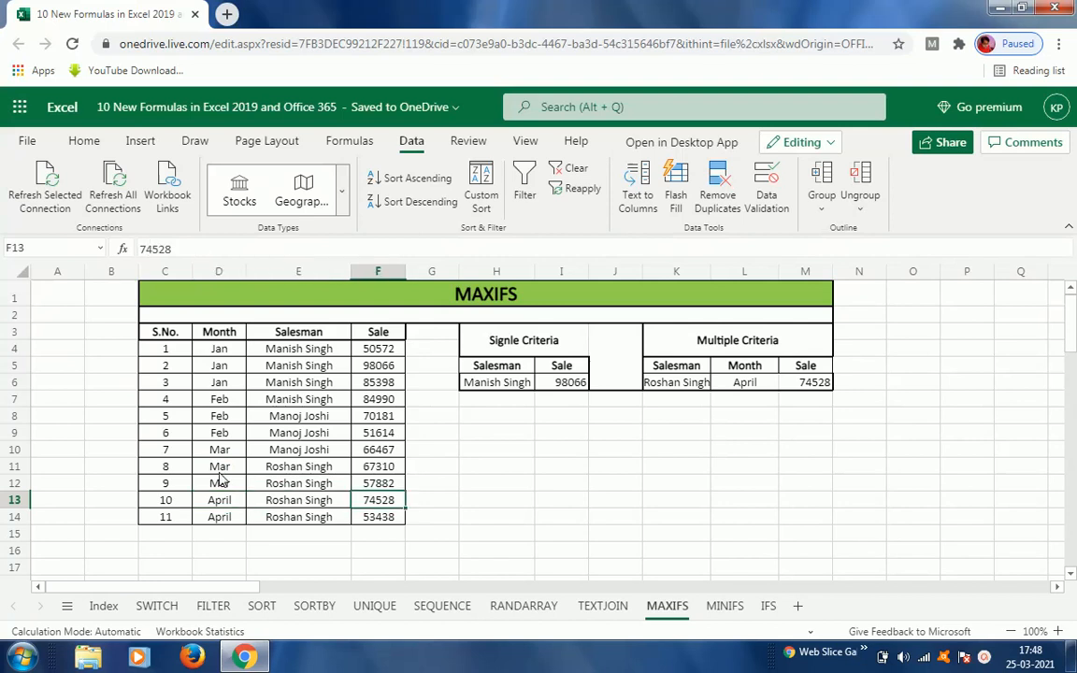
pyautogui.press('Left')
pyautogui.press('Right')
pyautogui.click(752, 390)
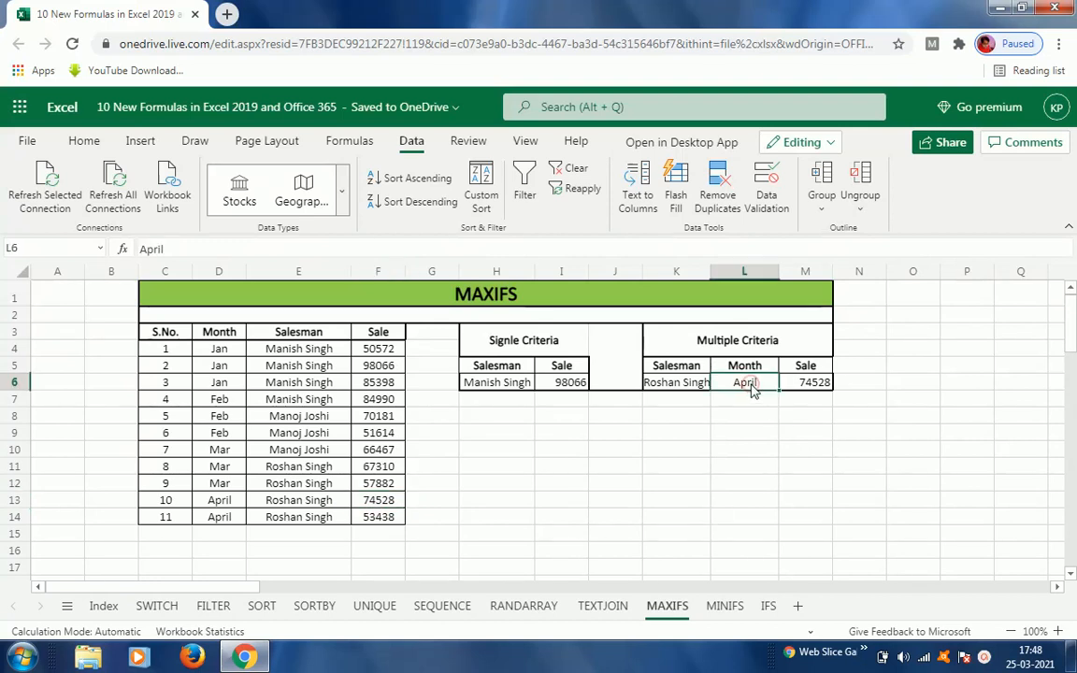
pyautogui.click(678, 391)
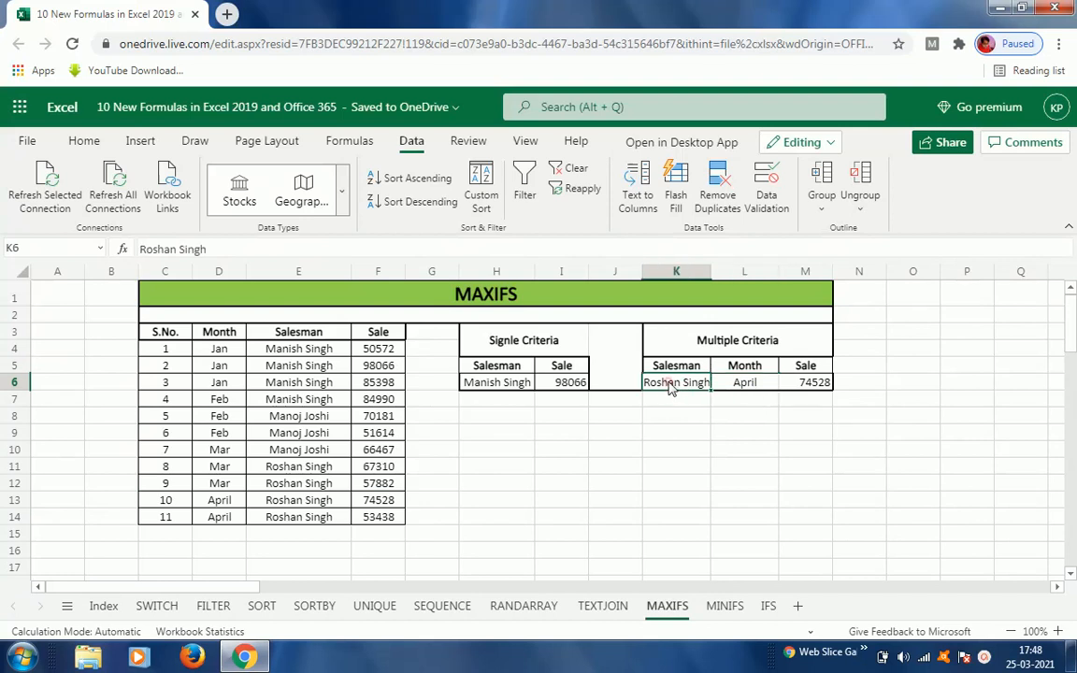
pyautogui.write('Manish')
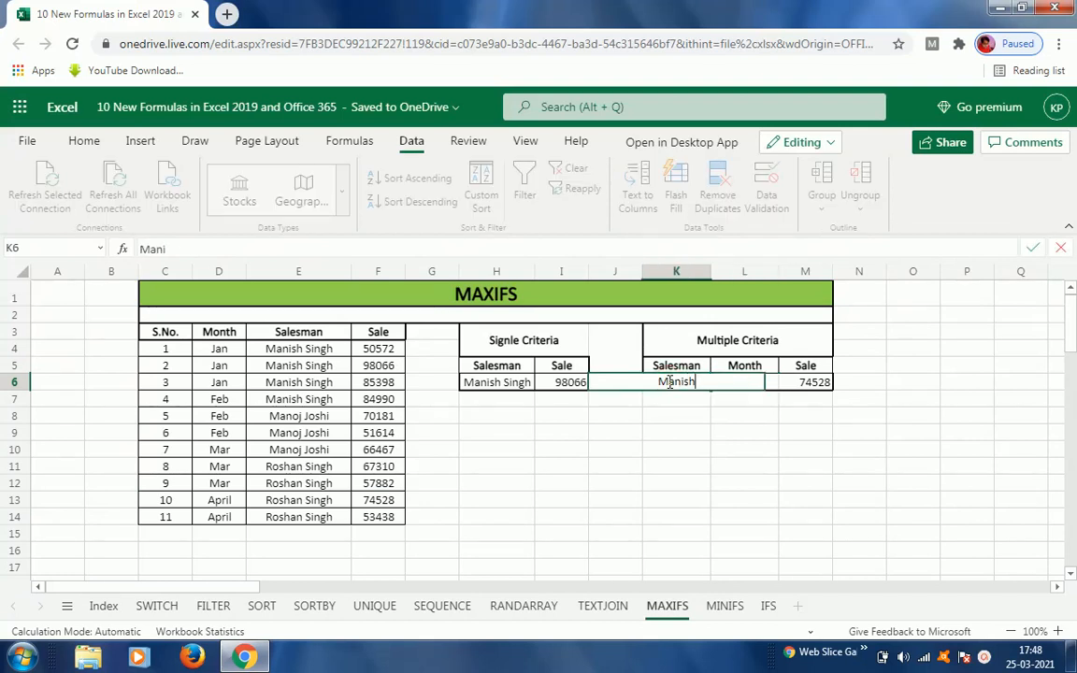
pyautogui.write(' Singh')
pyautogui.press('Return')
pyautogui.click(669, 390)
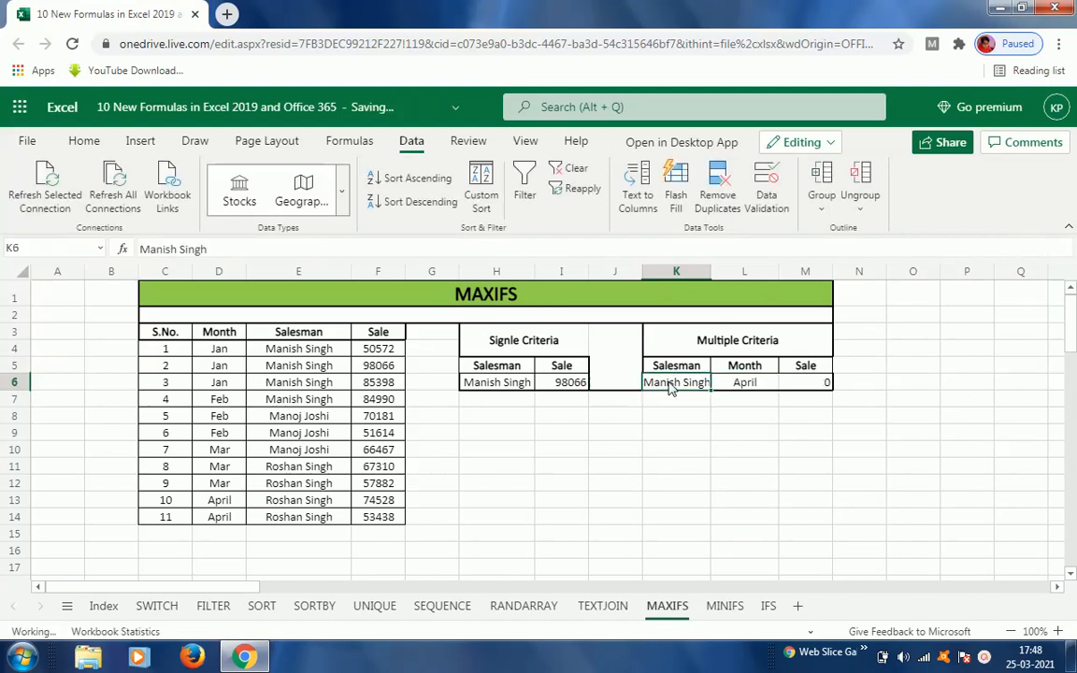
pyautogui.click(797, 386)
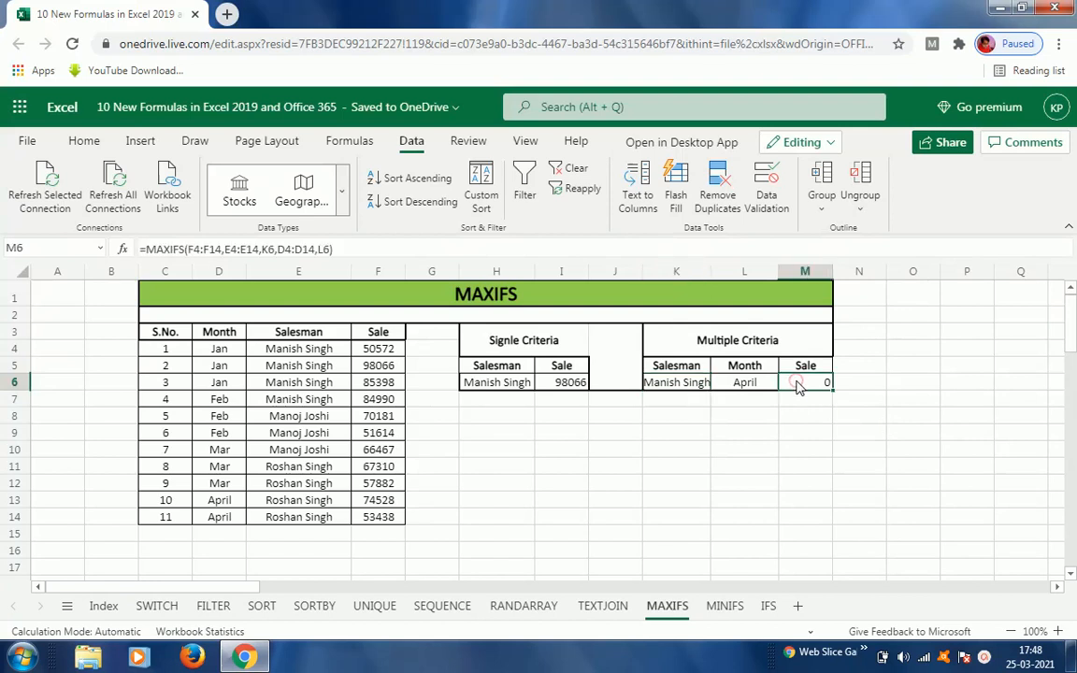
# Step: Set L6's month to Jan and compare M6's multiple-criteria result with the matching January sales in the data table
pyautogui.click(749, 384)
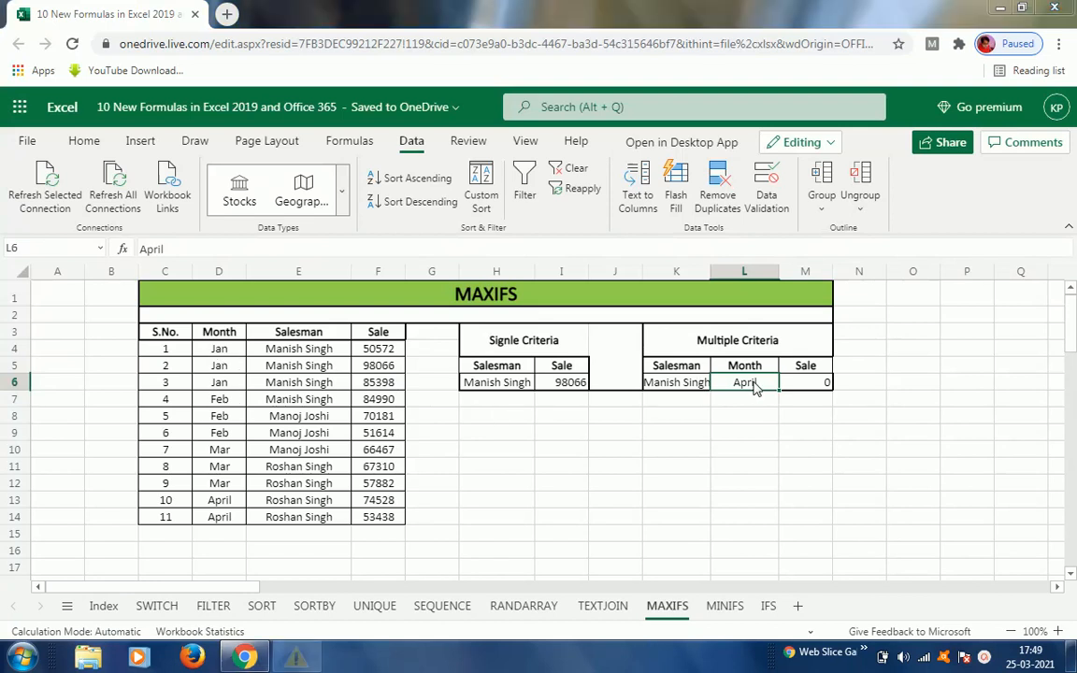
pyautogui.click(587, 332)
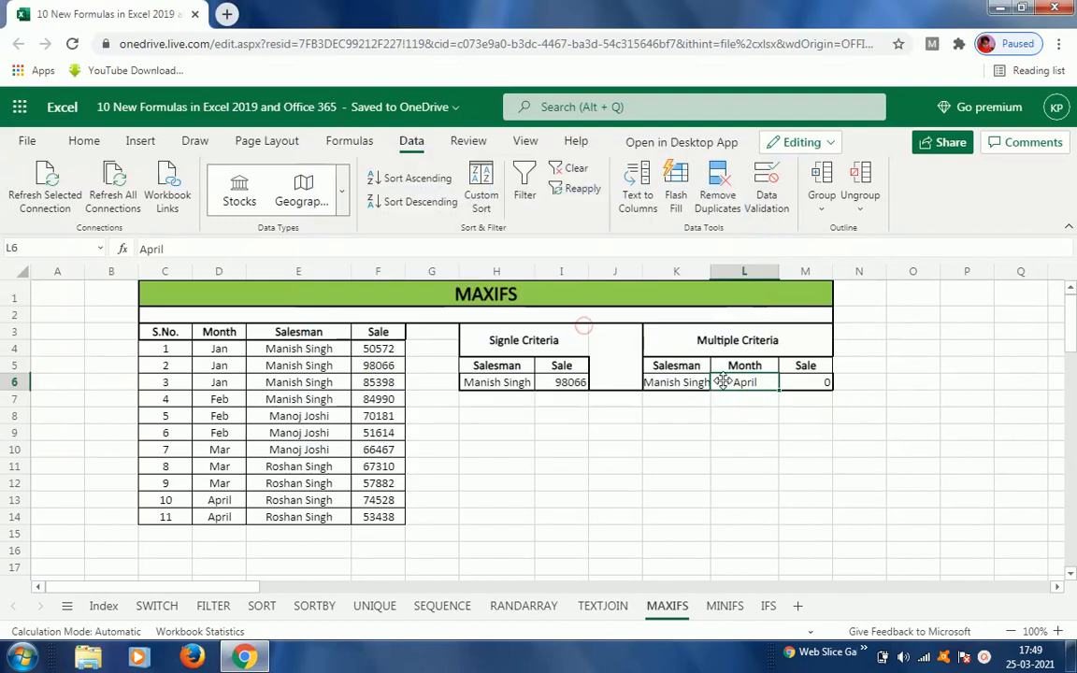
pyautogui.write('Jan')
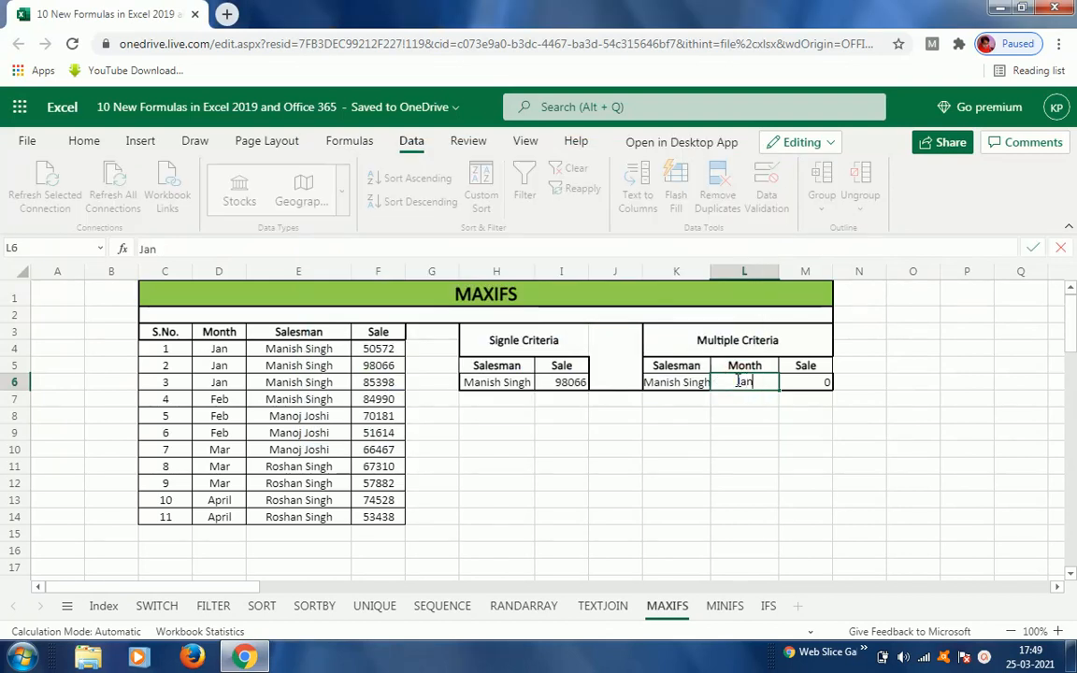
pyautogui.press('Return')
pyautogui.click(738, 386)
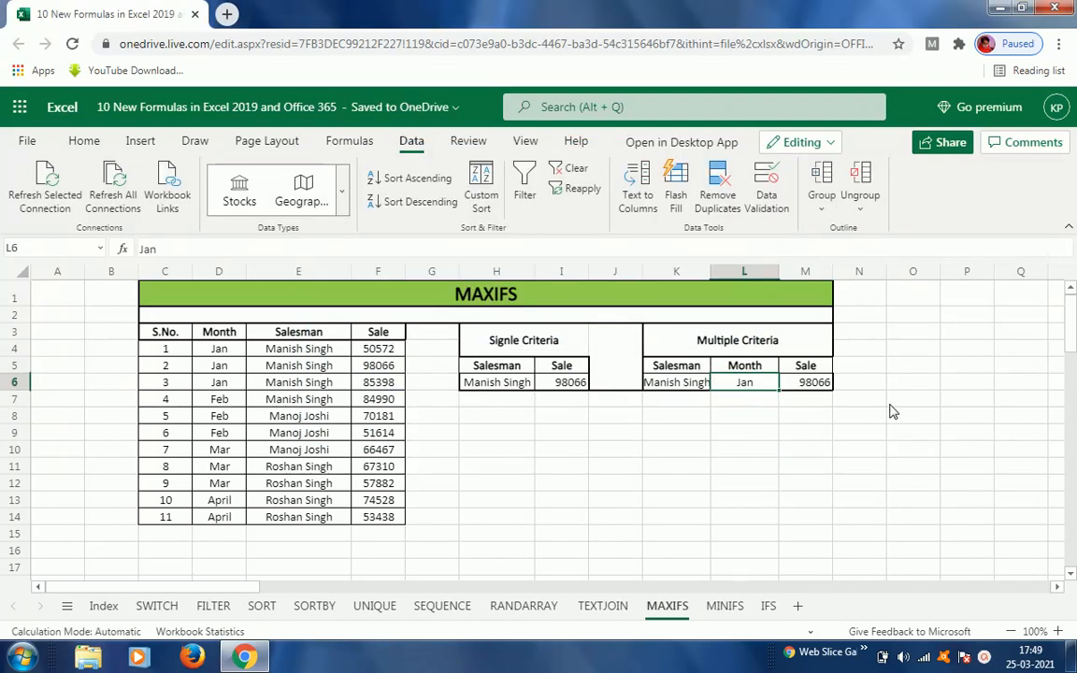
pyautogui.click(379, 367)
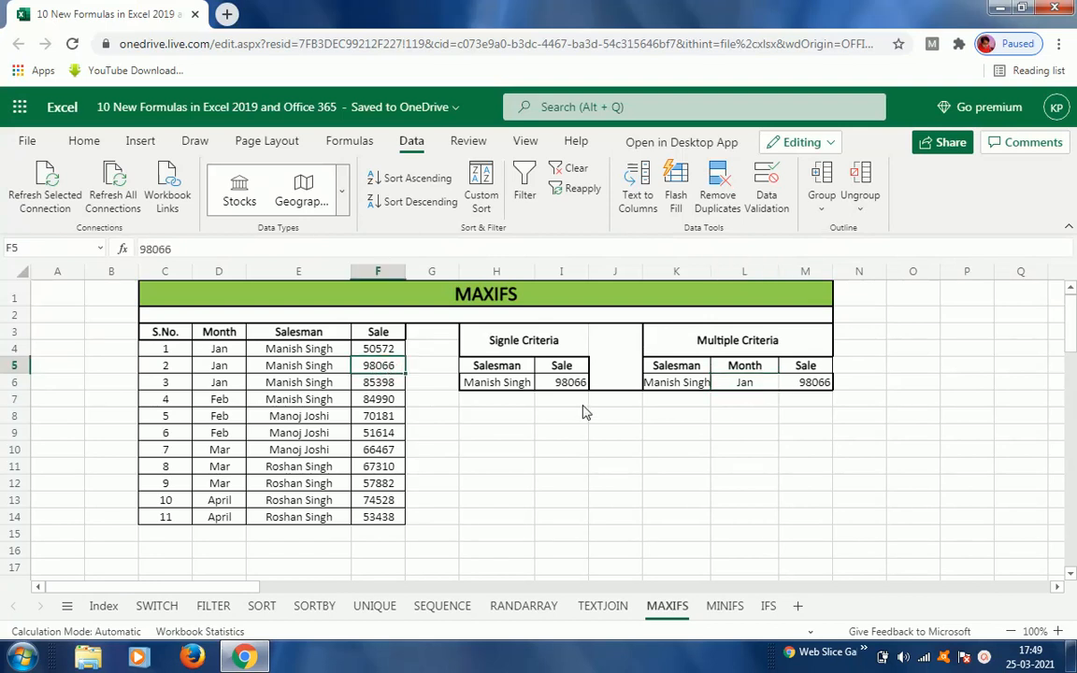
pyautogui.click(754, 385)
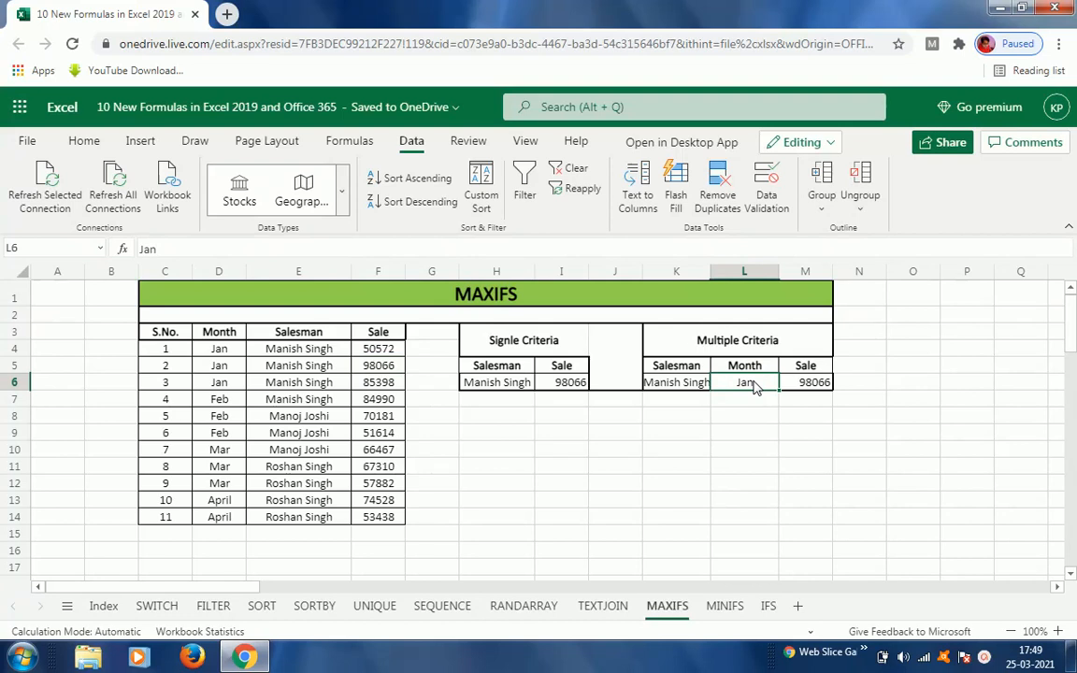
# Step: On the MINIFS sheet, clear I5's formula and start a new MINIFS formula from the function suggestions
pyautogui.click(726, 608)
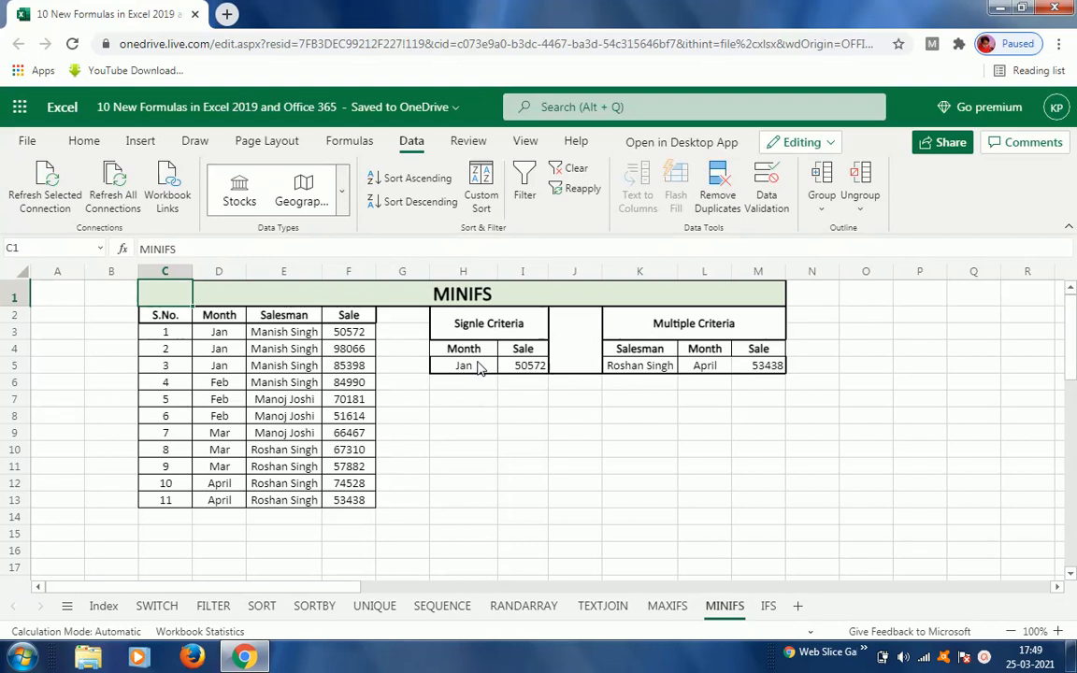
pyautogui.click(526, 367)
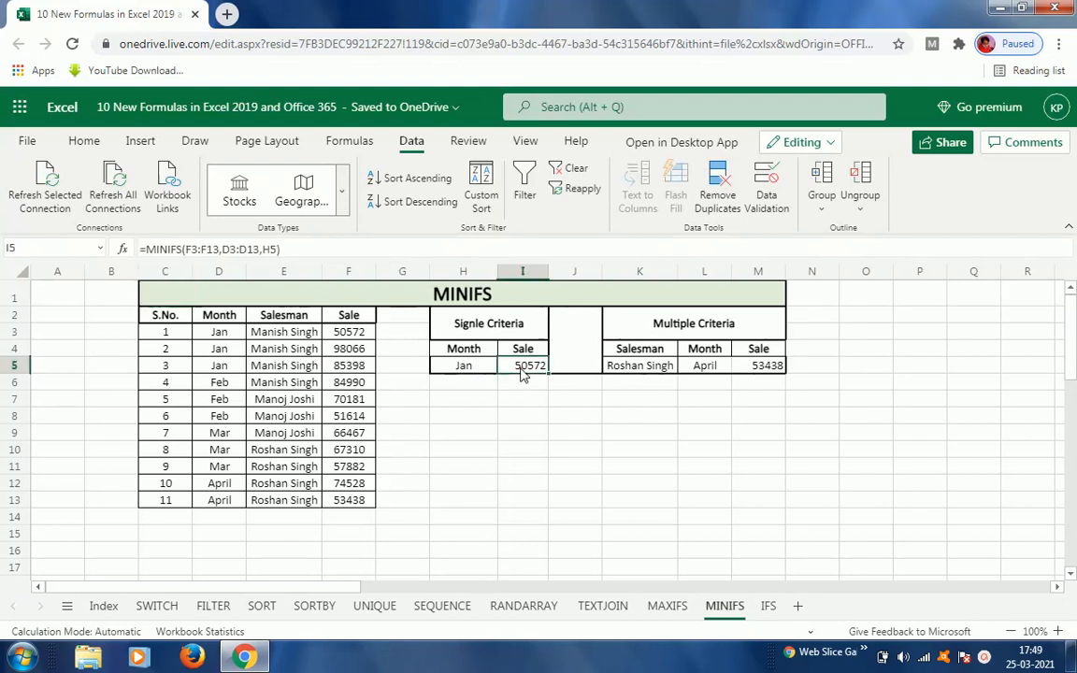
pyautogui.press('Delete')
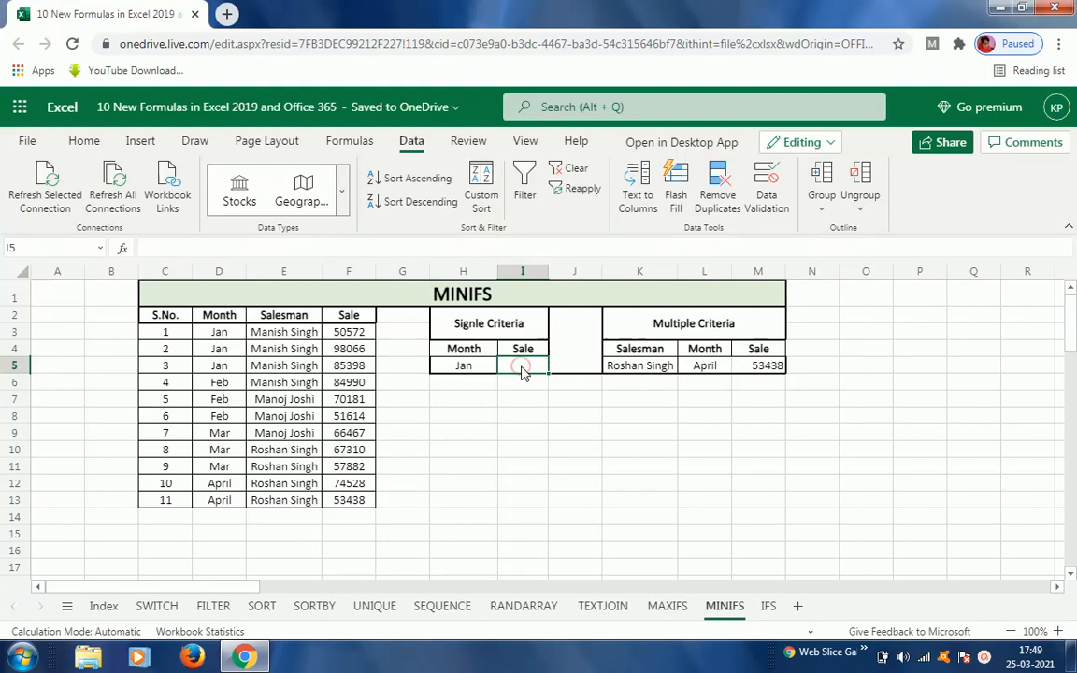
pyautogui.write('=mi')
pyautogui.press('Down')
pyautogui.press('Down')
pyautogui.press('Down')
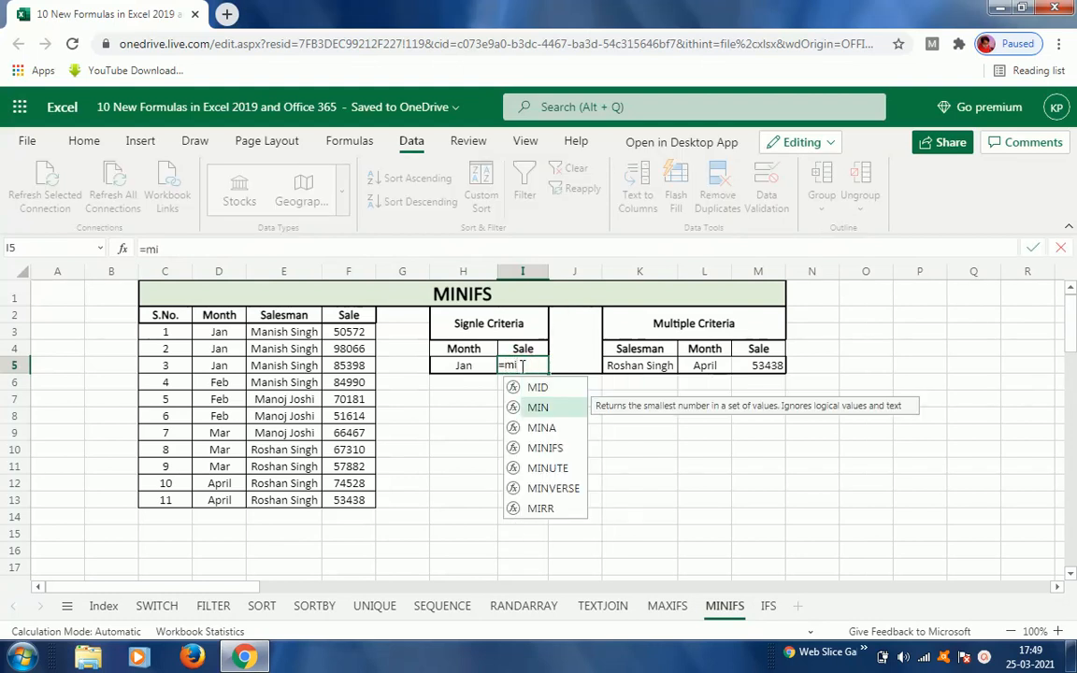
pyautogui.press('Tab')
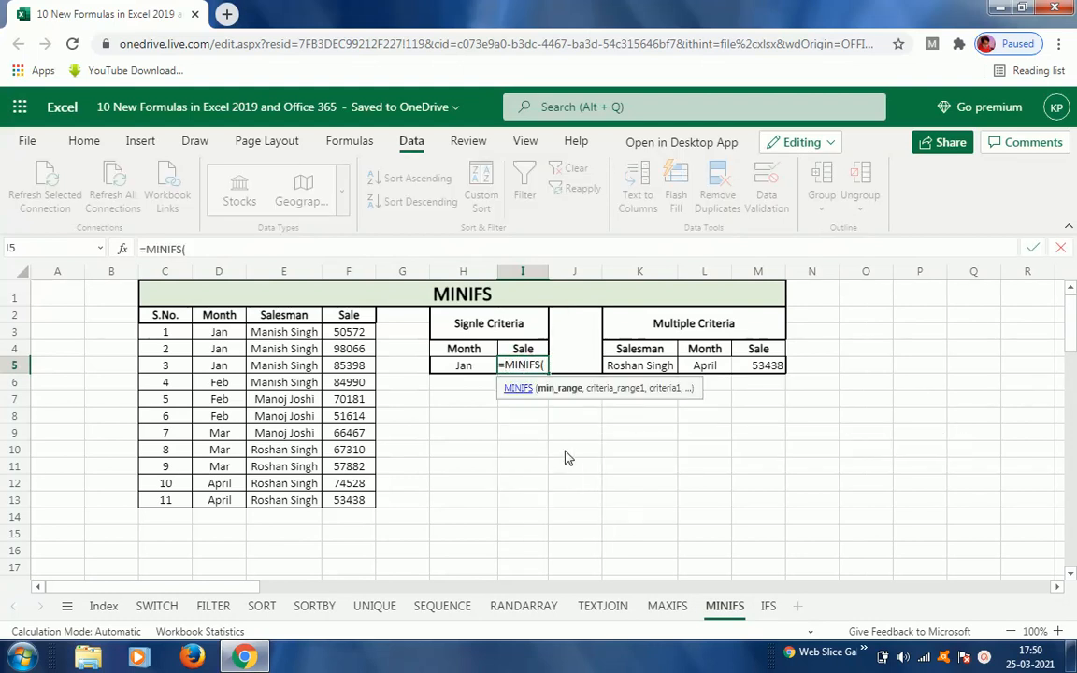
# Step: Complete I5's formula as =MINIFS(F3:F13,D3:D13,H5) to find the lowest sale for the month in H5
pyautogui.click(354, 333)
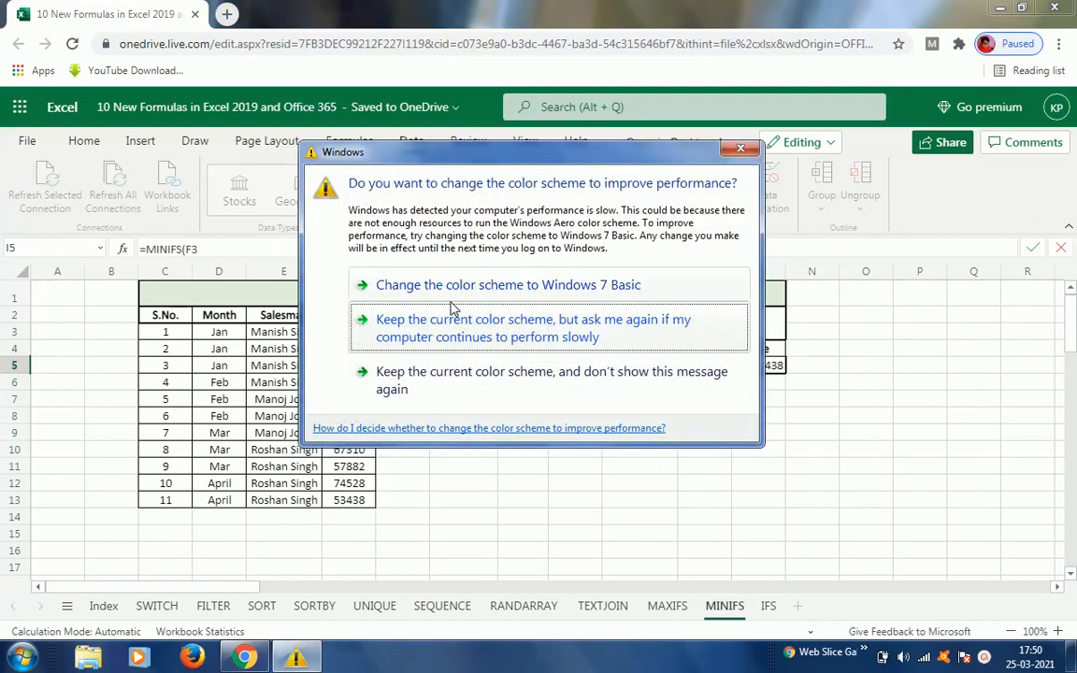
pyautogui.click(445, 332)
pyautogui.hotkey('ctrl', 'shift', 'Down')
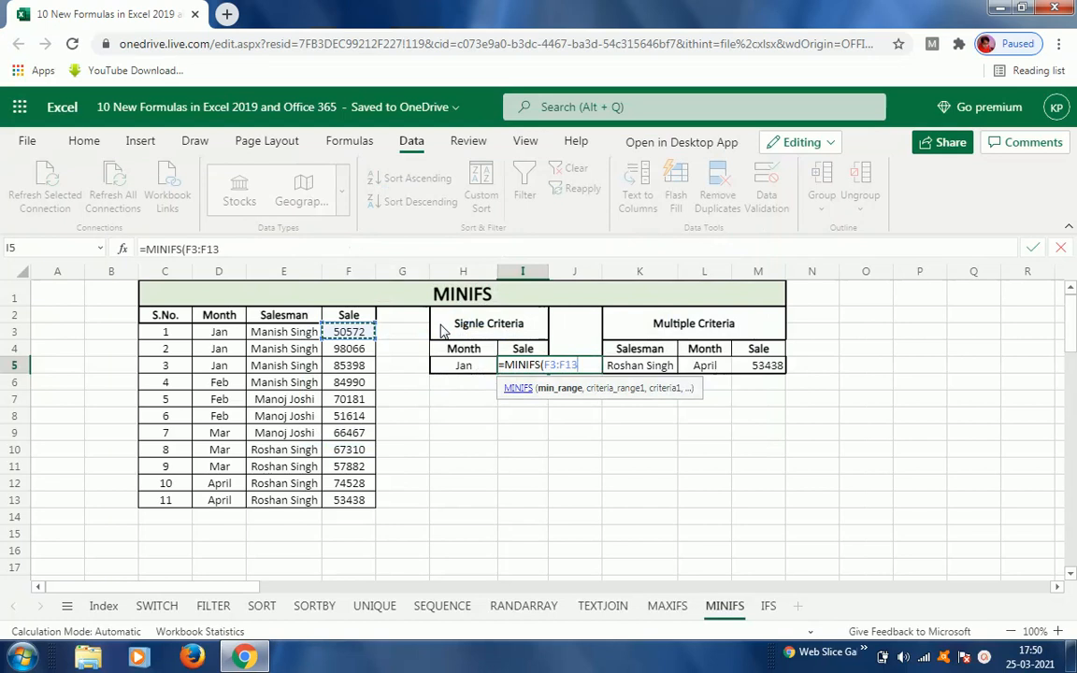
pyautogui.write(',')
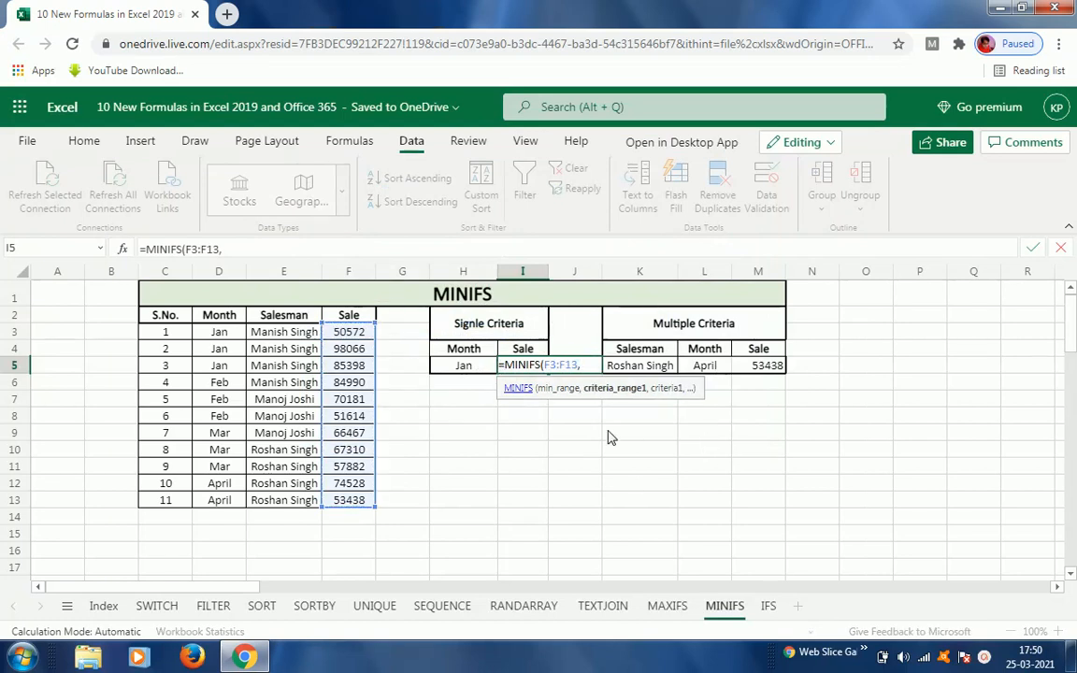
pyautogui.click(219, 337)
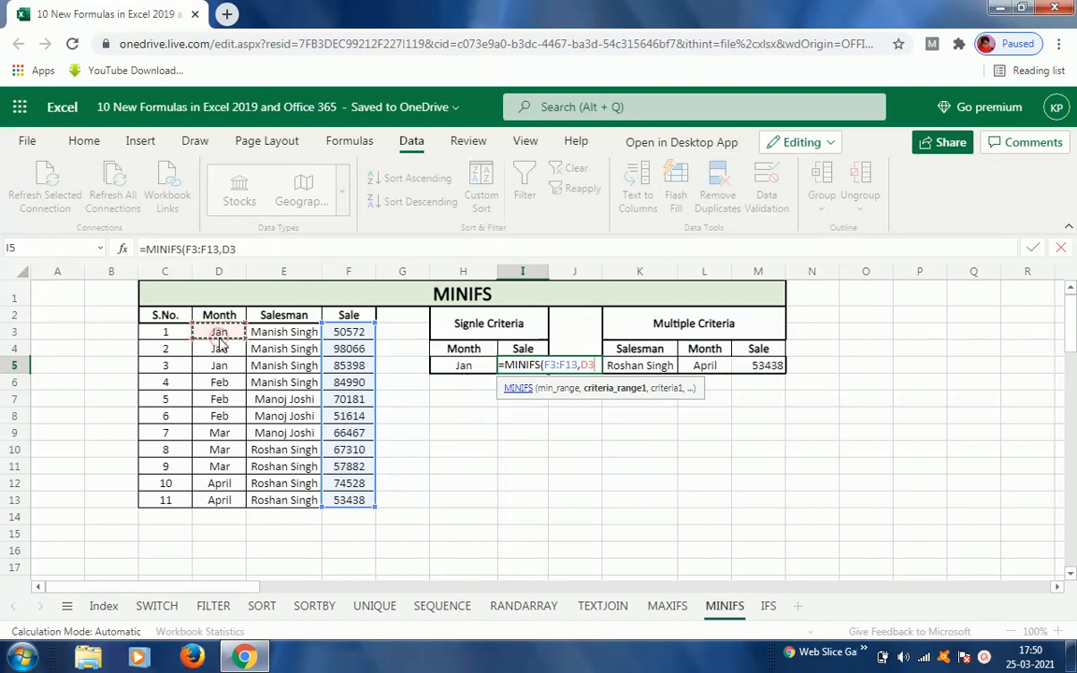
pyautogui.hotkey('ctrl', 'shift', 'Down')
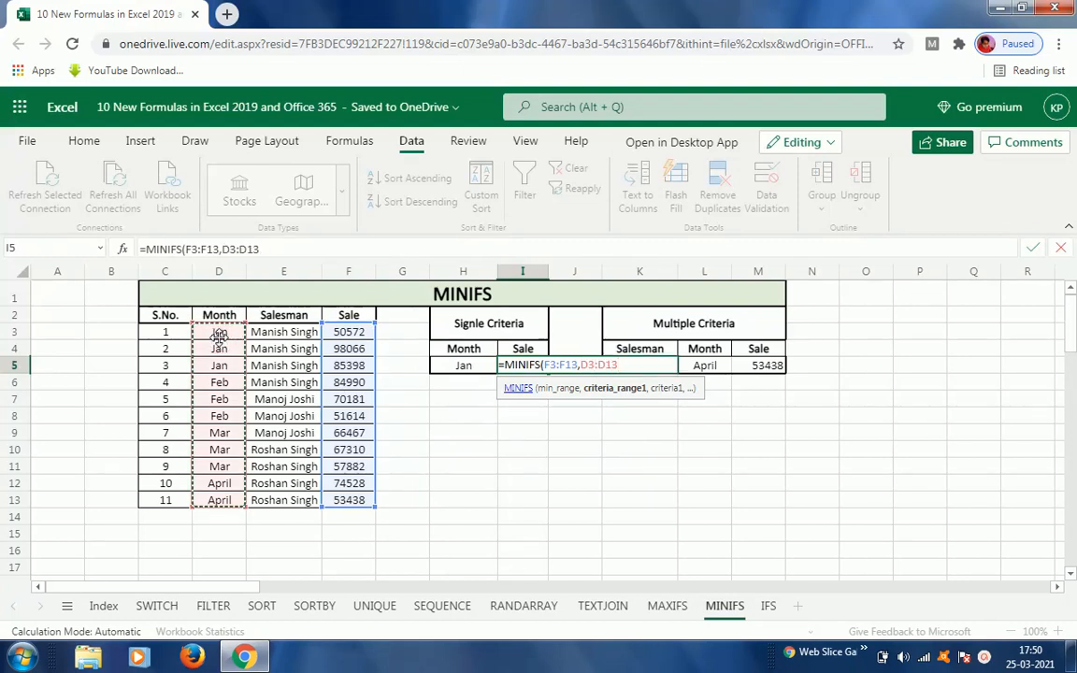
pyautogui.write(',')
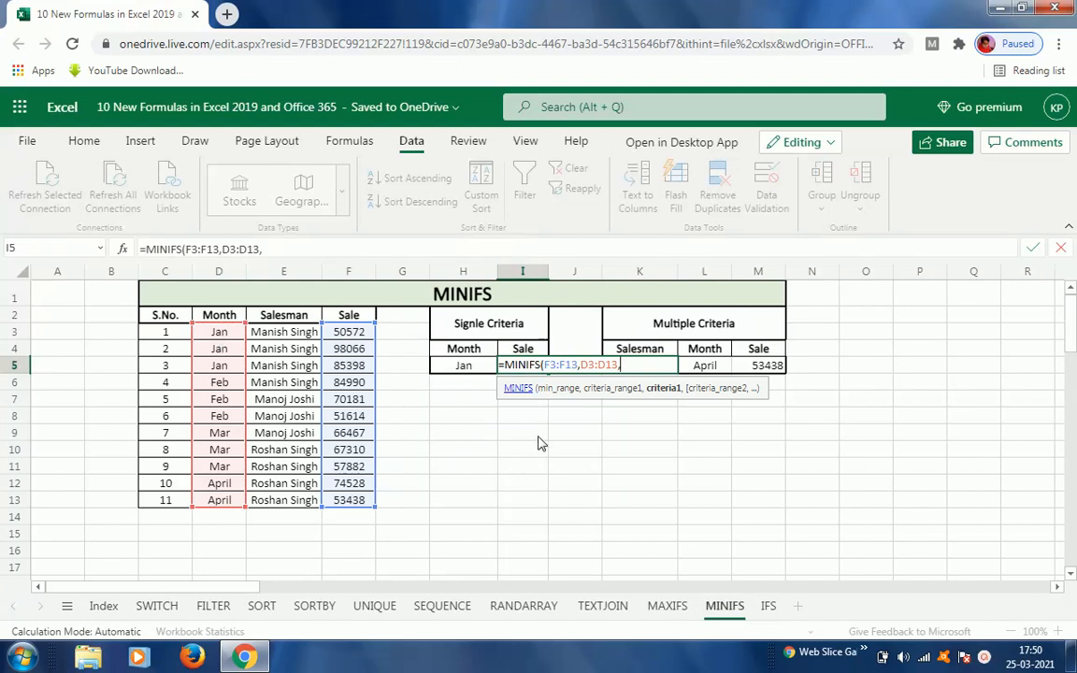
pyautogui.click(463, 366)
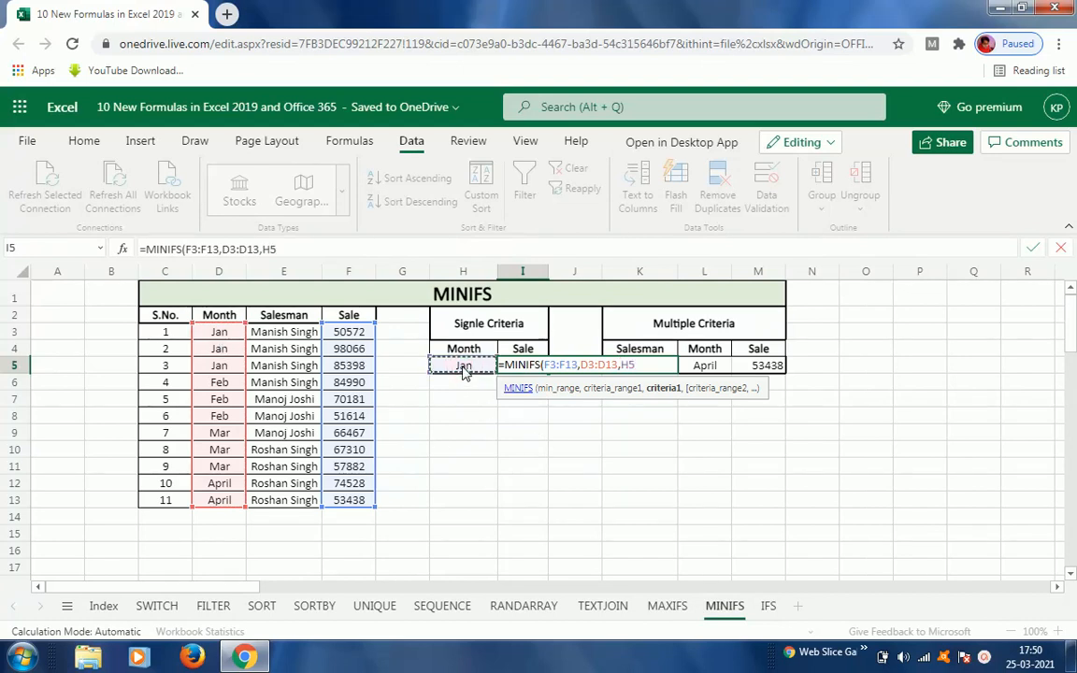
pyautogui.write(')')
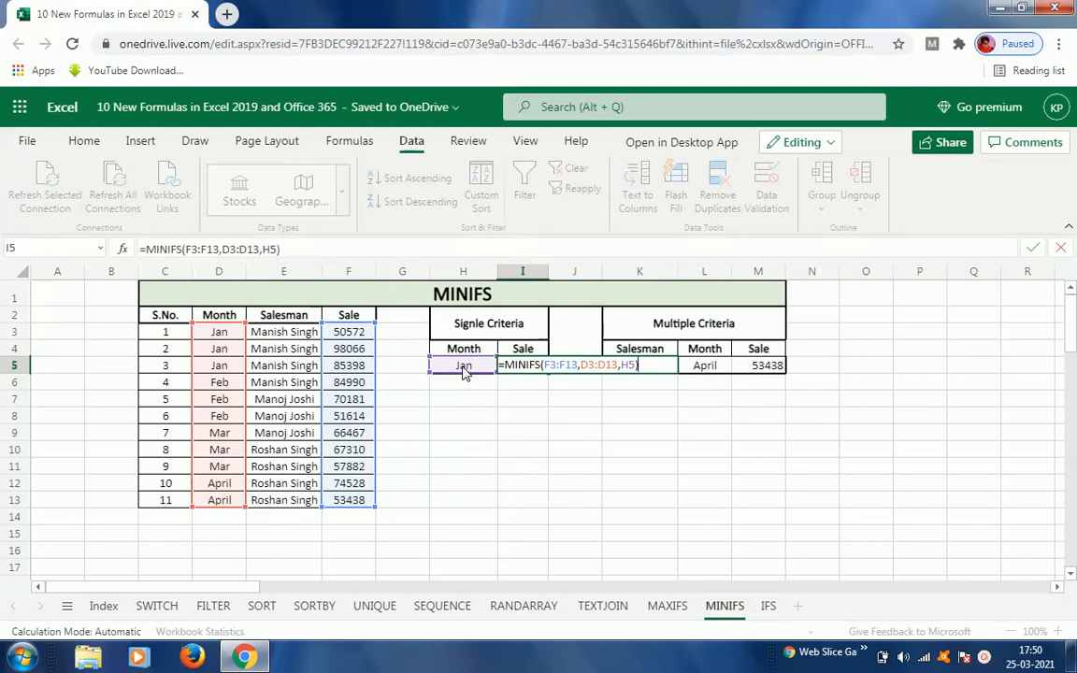
pyautogui.hotkey('ctrl', 'Return')
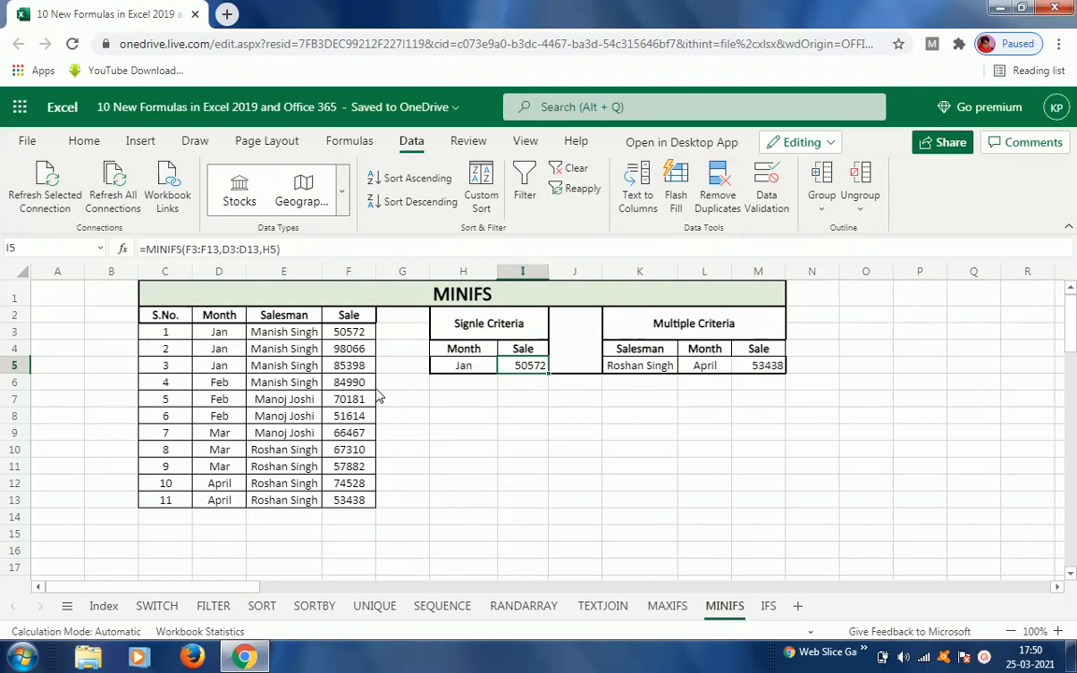
# Step: Change H5's month to Feb and compare I5's minimum with the February sales in the data table
pyautogui.click(302, 335)
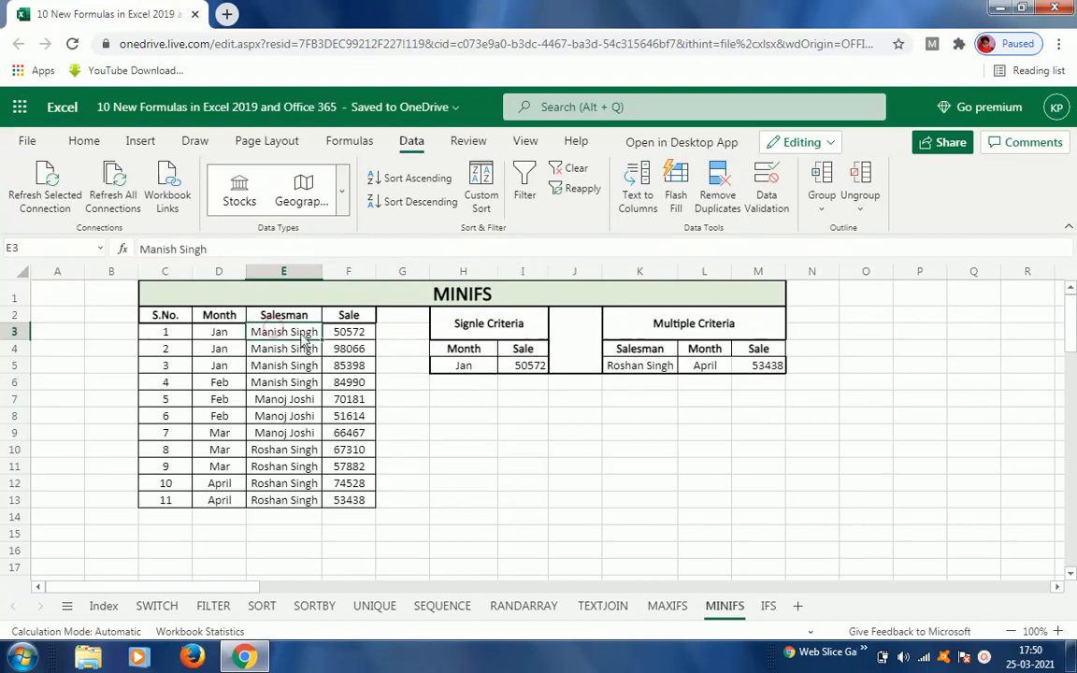
pyautogui.click(353, 332)
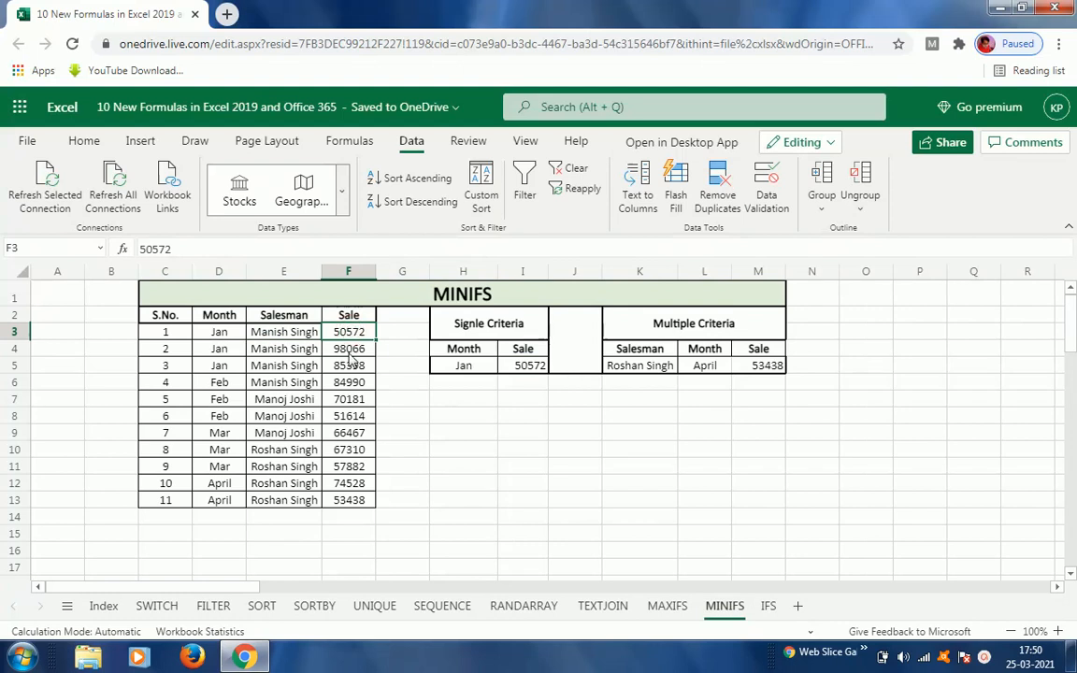
pyautogui.click(467, 365)
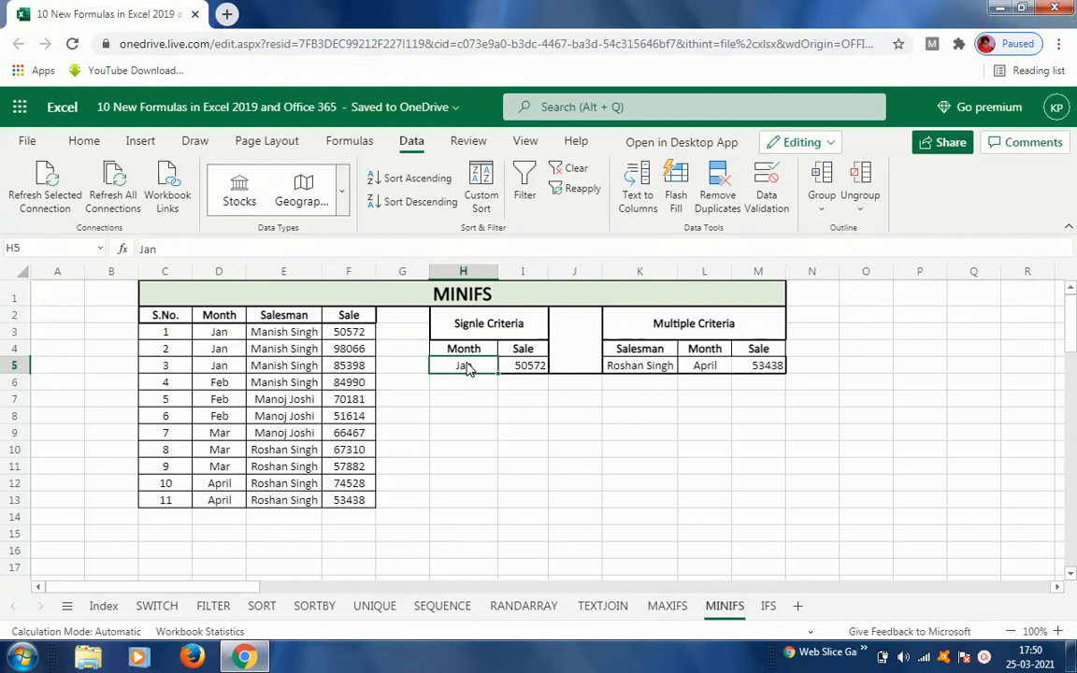
pyautogui.write('Fe')
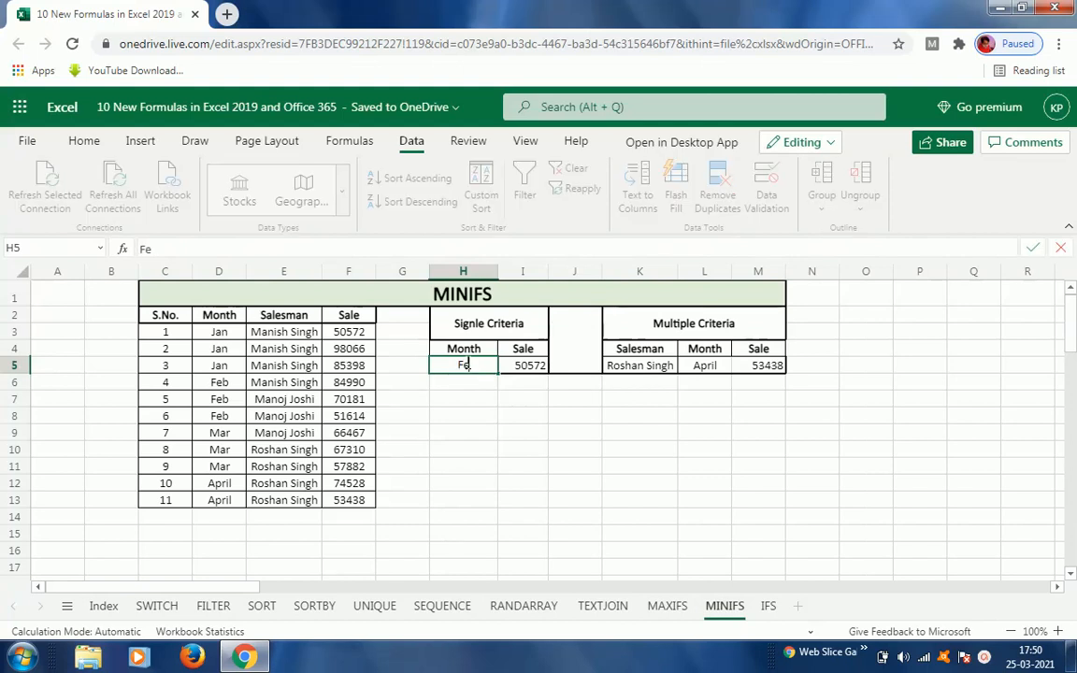
pyautogui.write('b')
pyautogui.press('Return')
pyautogui.click(469, 366)
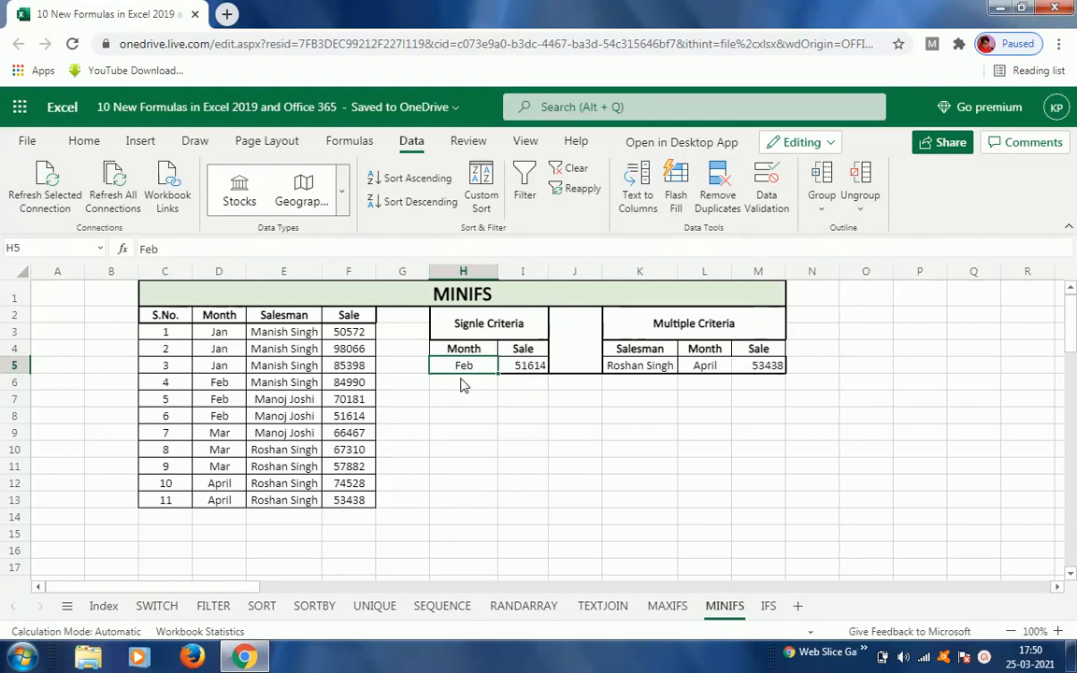
pyautogui.click(352, 418)
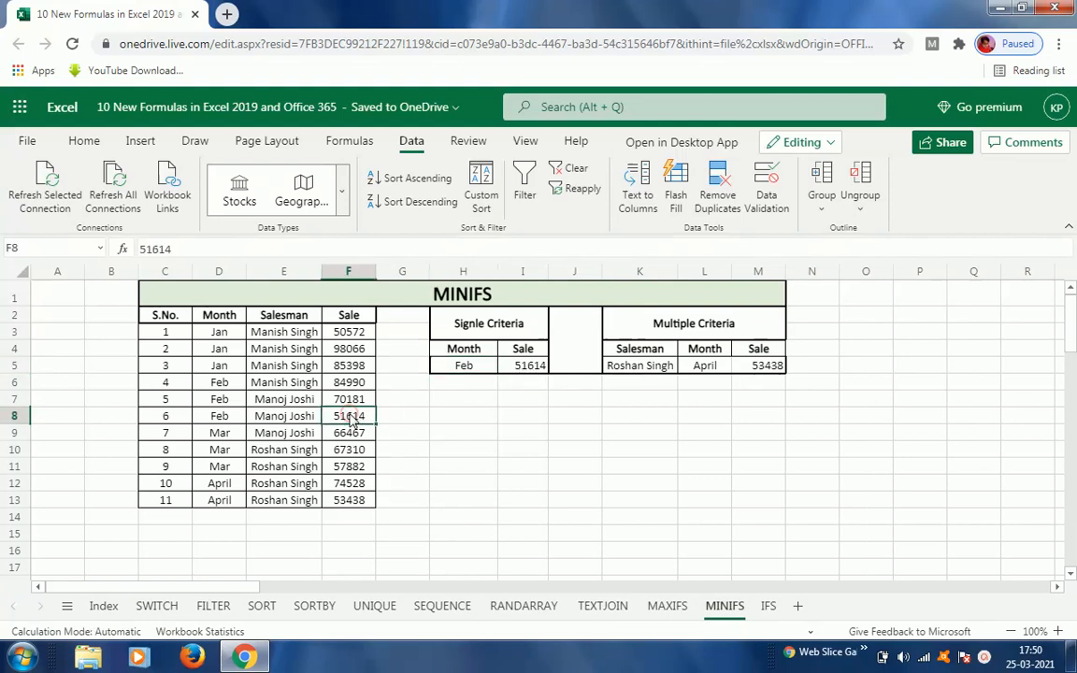
pyautogui.click(468, 366)
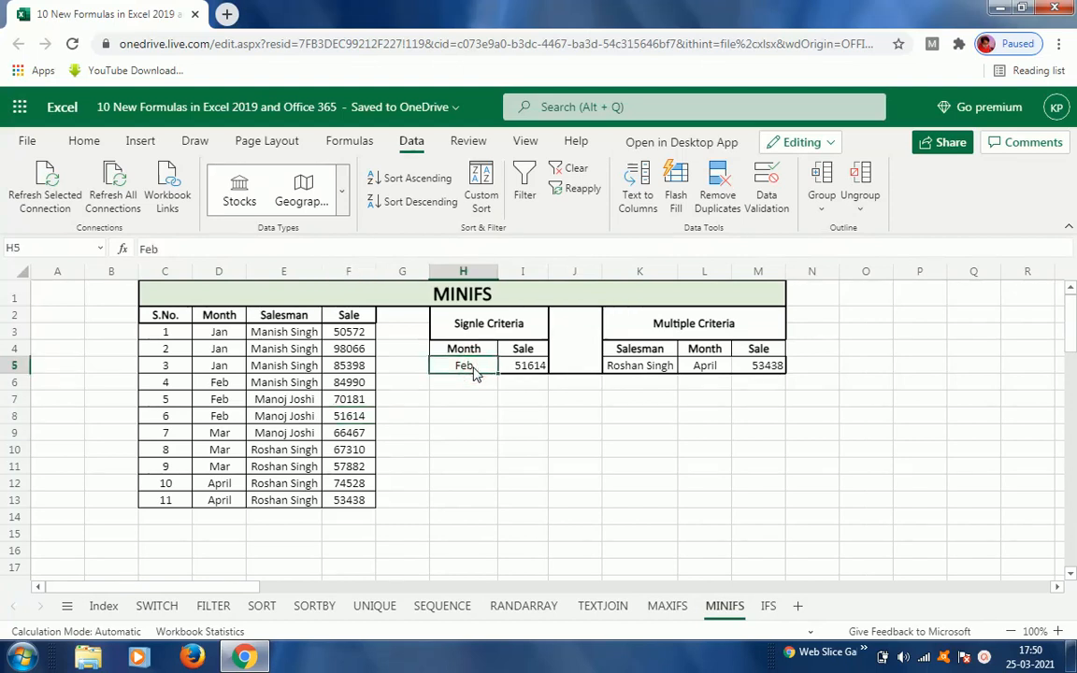
# Step: Set the multiple-criteria salesman in K5 to the salesman of the January rows and the month in L5 to Jan
pyautogui.click(640, 366)
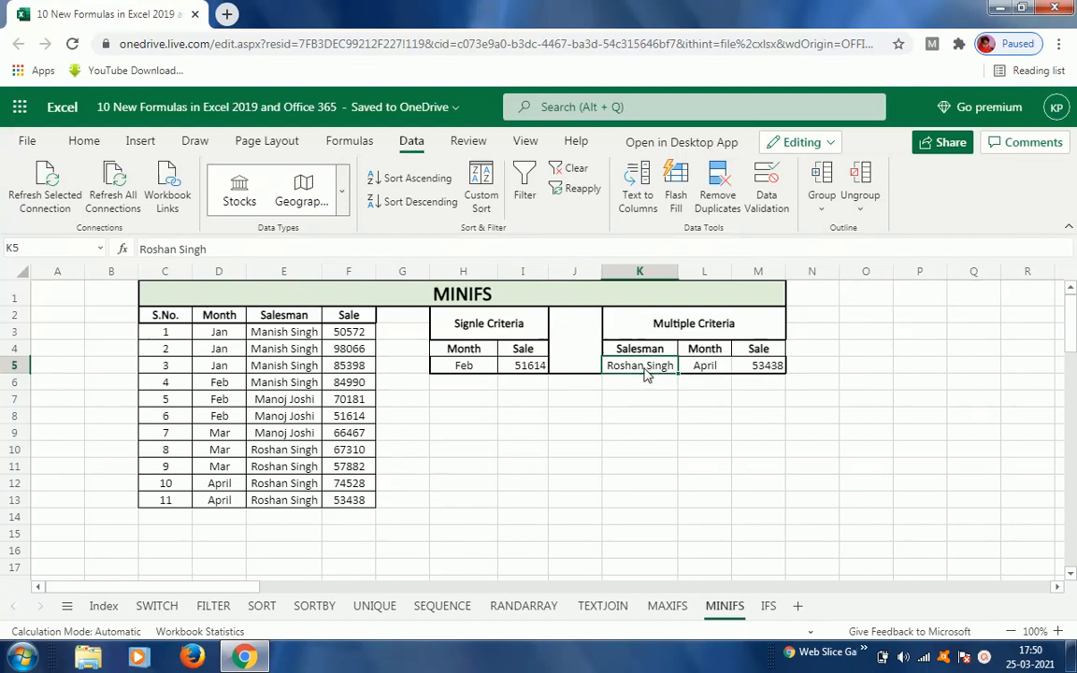
pyautogui.click(716, 373)
pyautogui.click(758, 372)
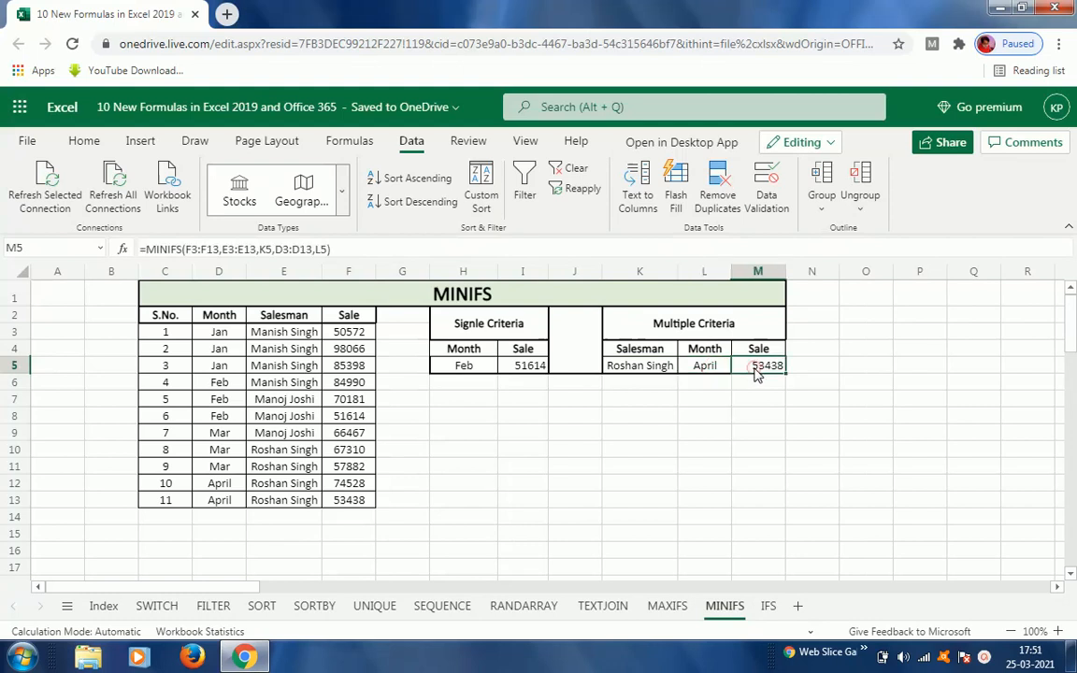
pyautogui.click(655, 366)
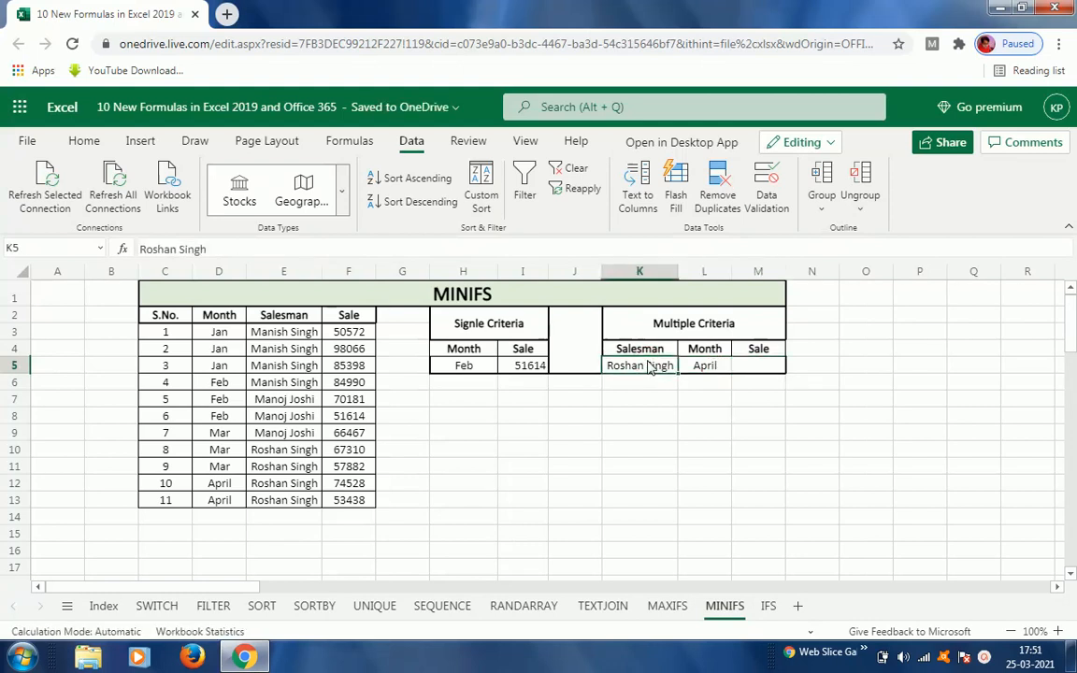
pyautogui.write('Man')
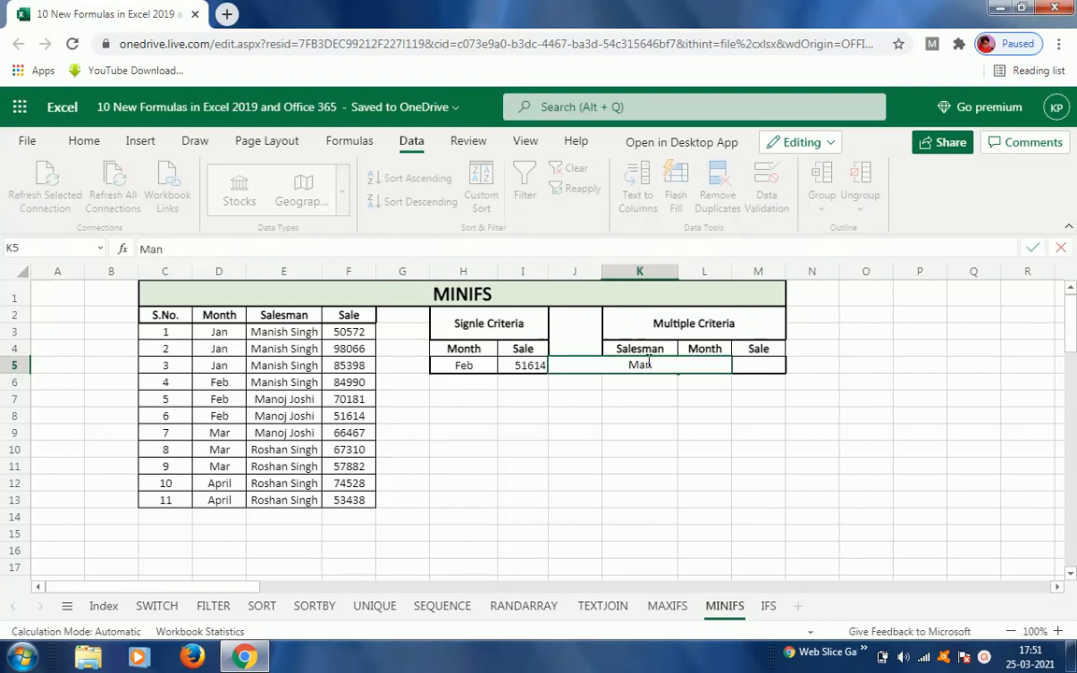
pyautogui.write('ish Singh')
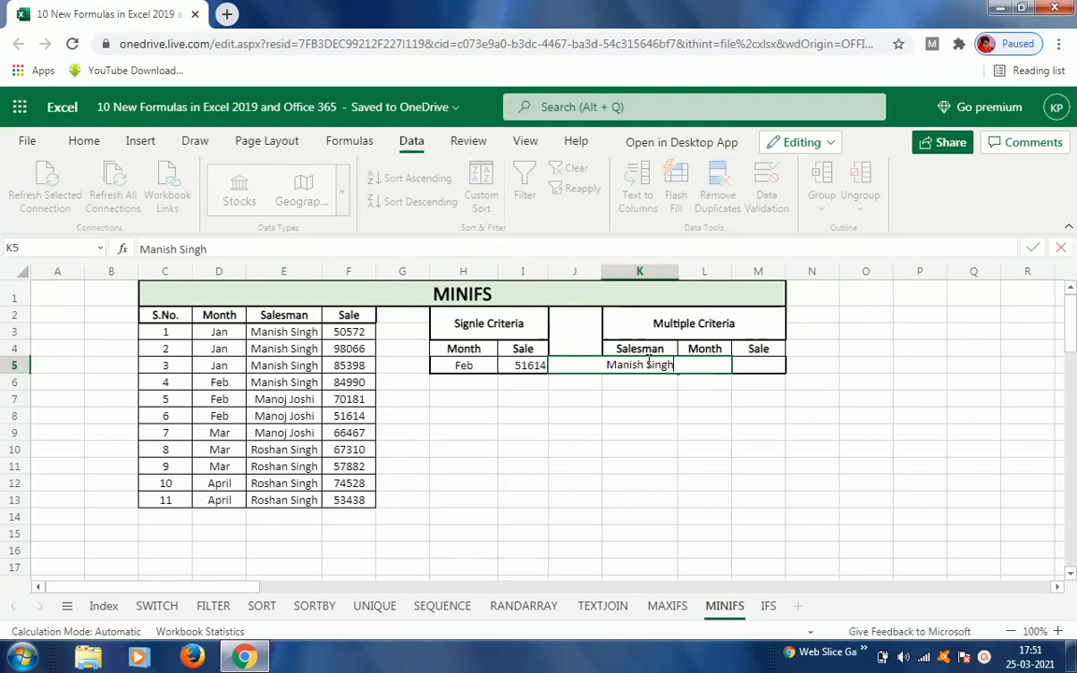
pyautogui.press('Tab')
pyautogui.write('April')
pyautogui.hotkey('ctrl', 'Return')
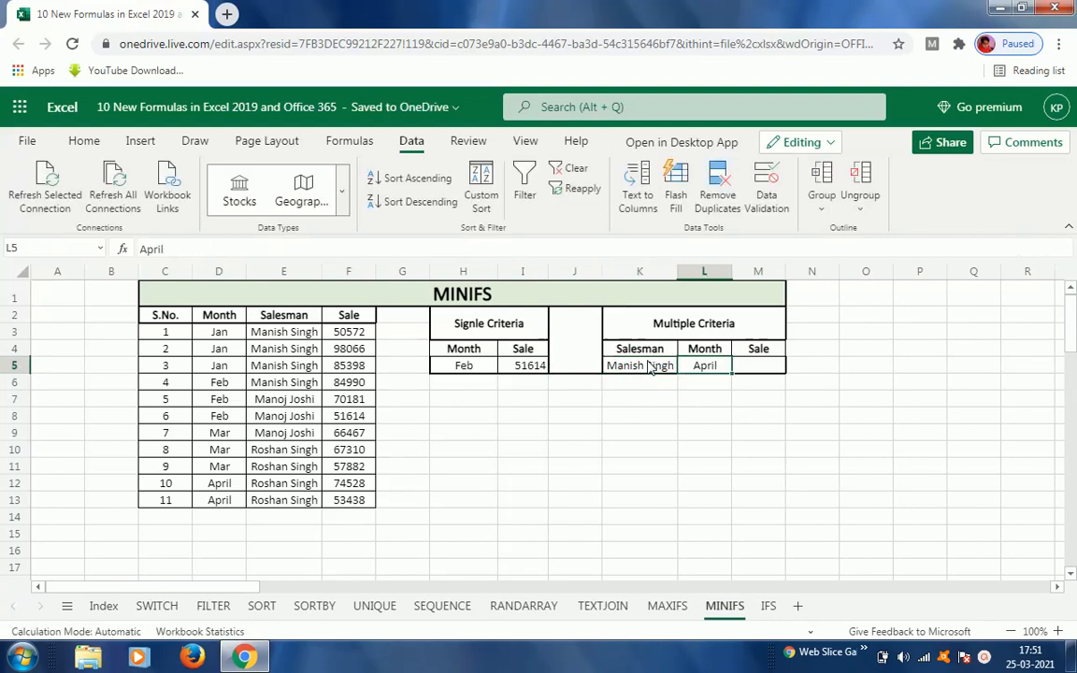
pyautogui.write('Jan')
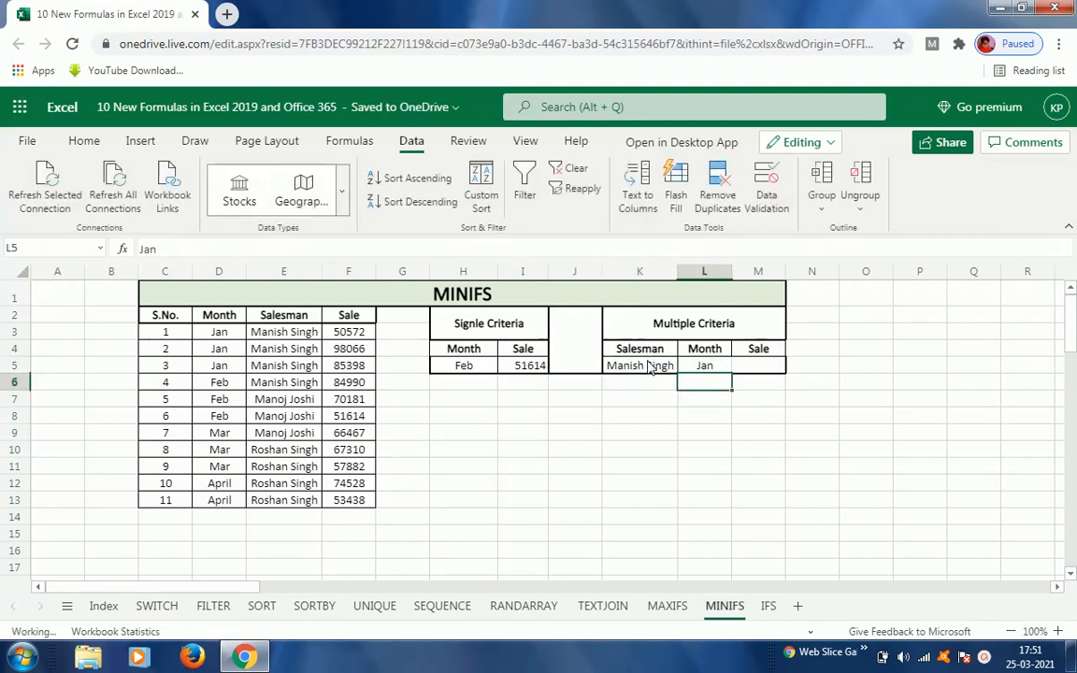
pyautogui.press('Tab')
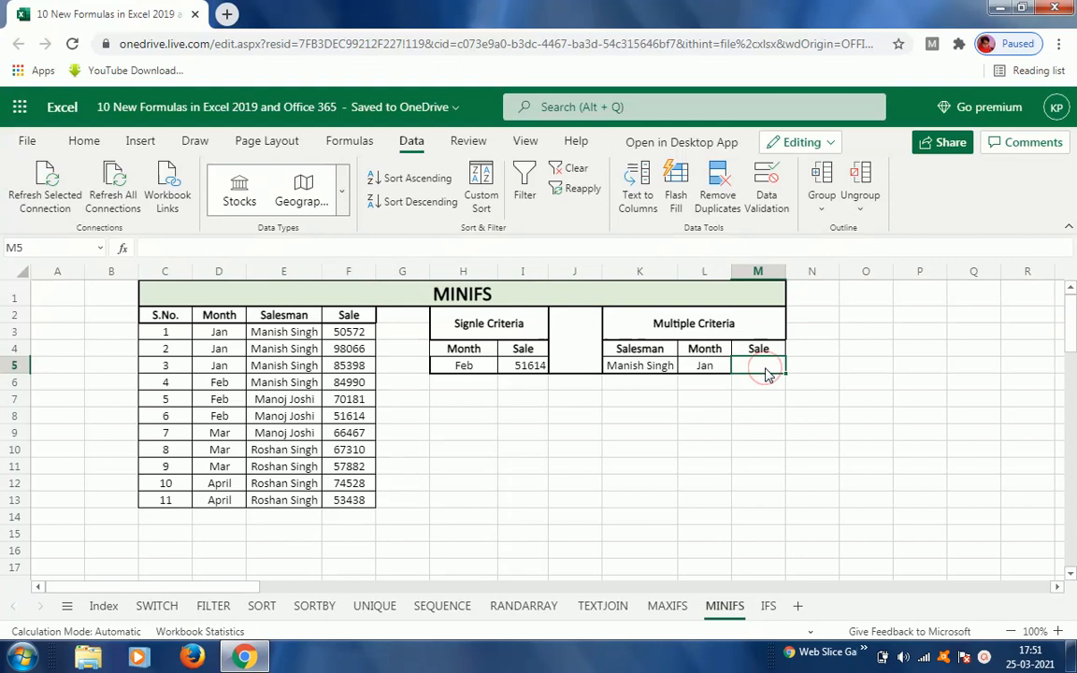
# Step: Start a MINIFS formula in M5 with F3:F13 as the range of sales to take the minimum from
pyautogui.write('=min')
pyautogui.press('Down')
pyautogui.press('Down')
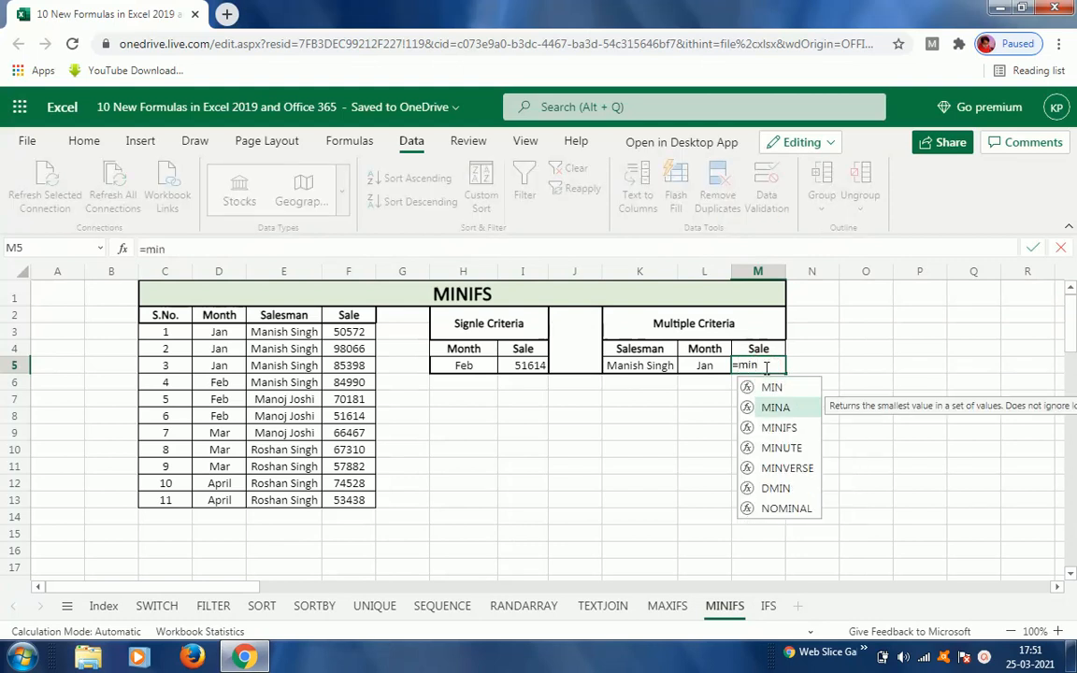
pyautogui.press('Tab')
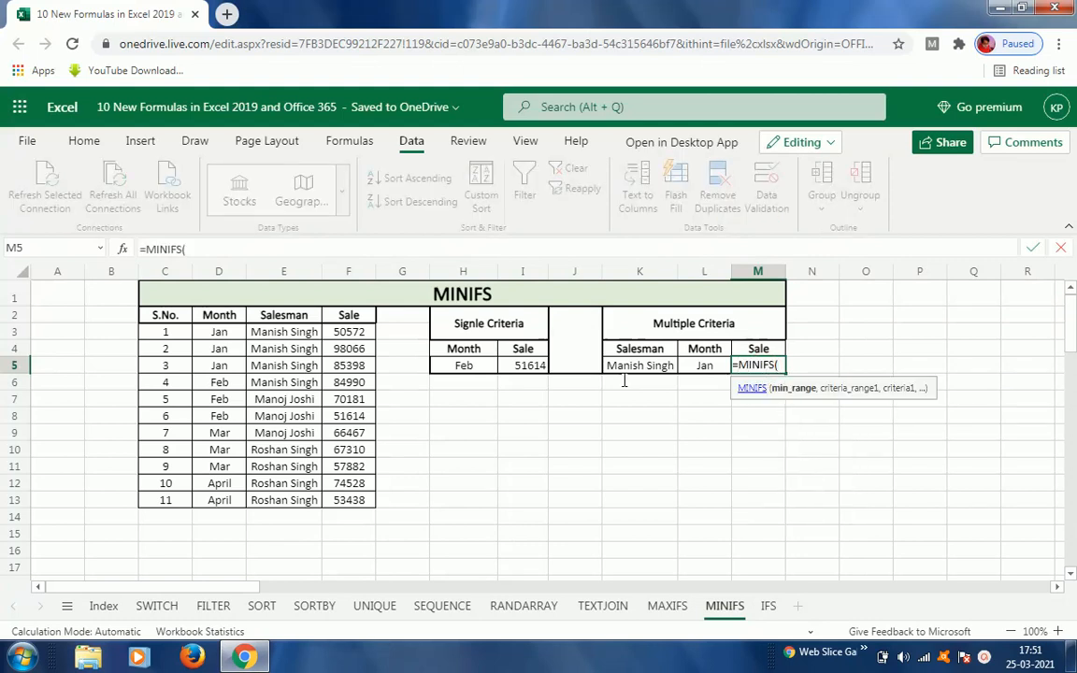
pyautogui.click(355, 336)
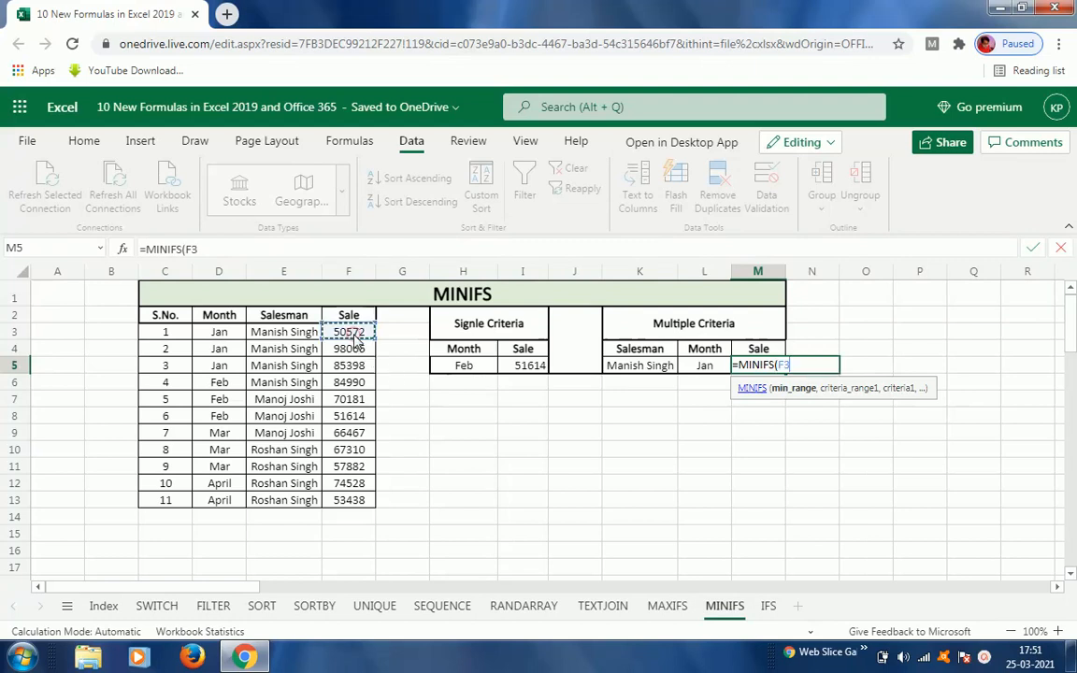
pyautogui.hotkey('ctrl', 'shift', 'Down')
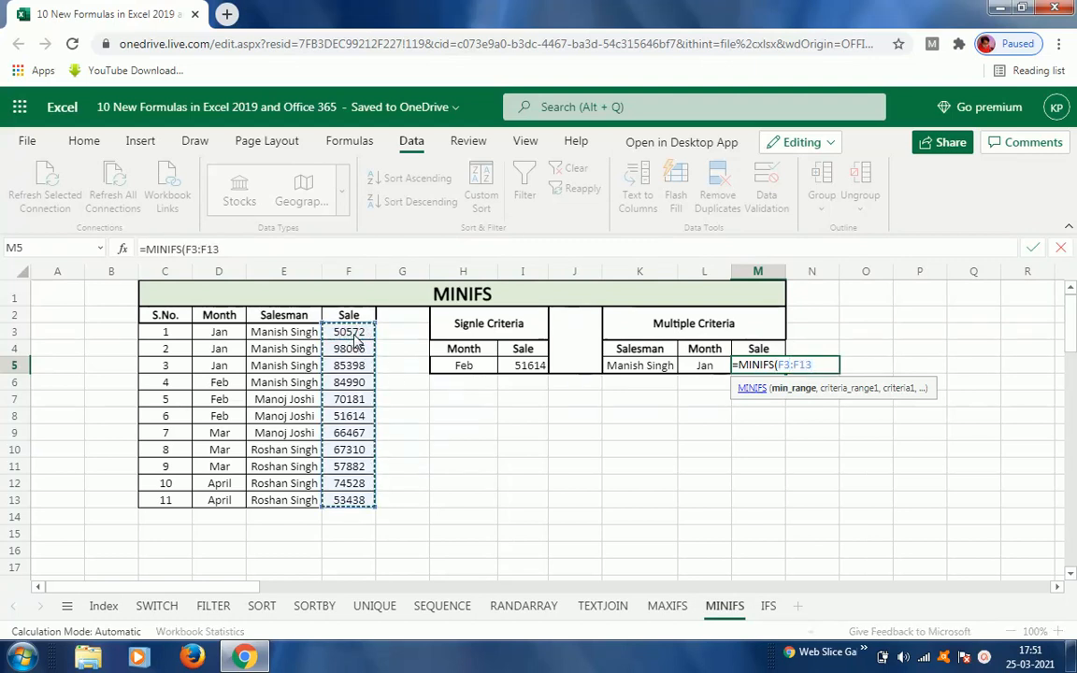
pyautogui.write(',')
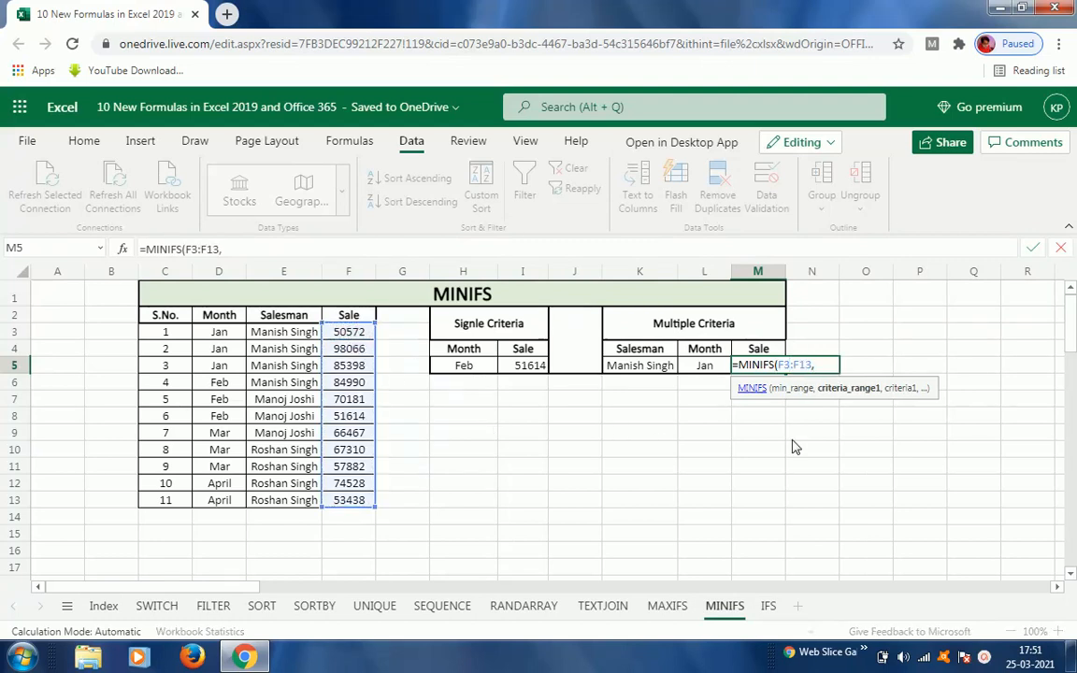
# Step: Add the first criteria pair to M5's formula: salesman range E3:E13 matched against K5
pyautogui.click(643, 366)
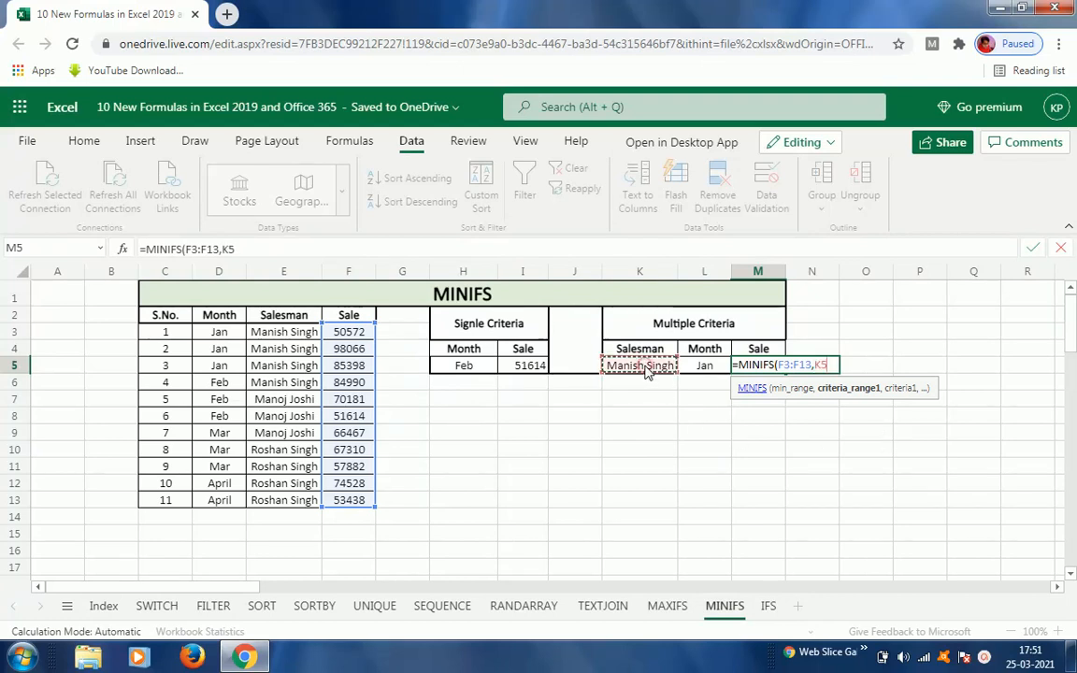
pyautogui.click(284, 337)
pyautogui.hotkey('ctrl', 'shift', 'Down')
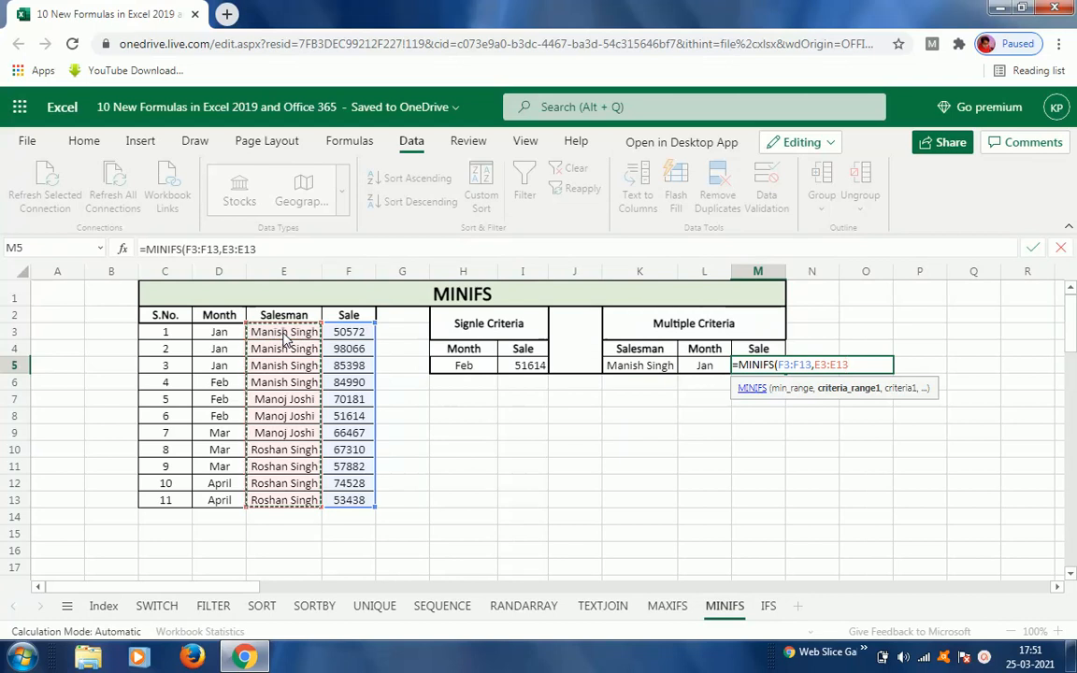
pyautogui.write(',')
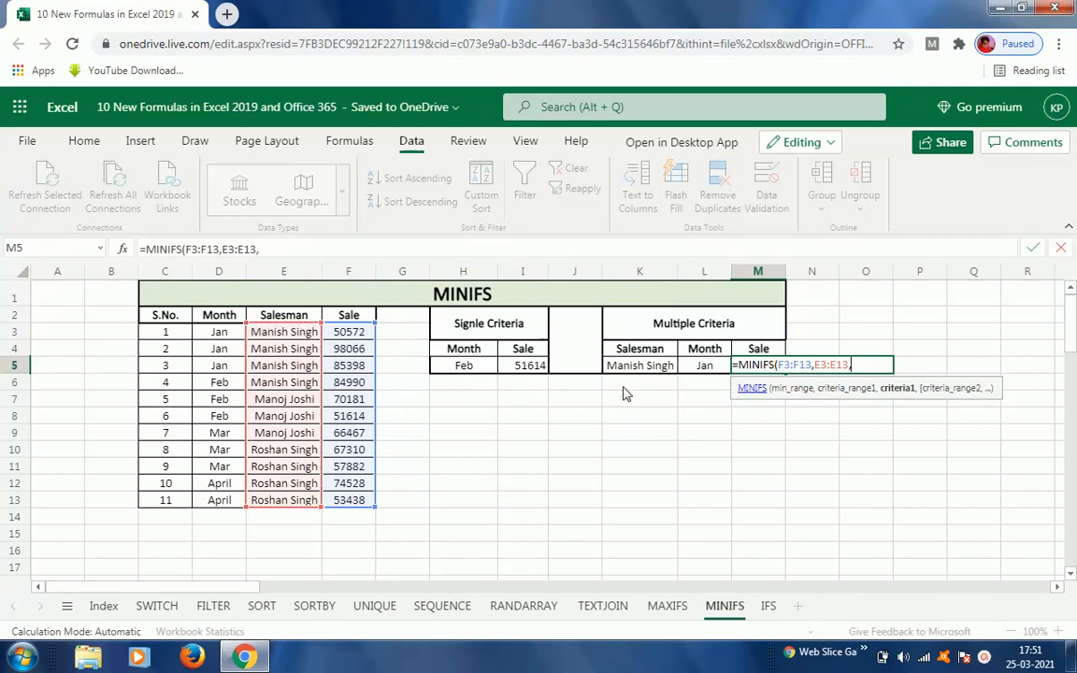
pyautogui.click(655, 365)
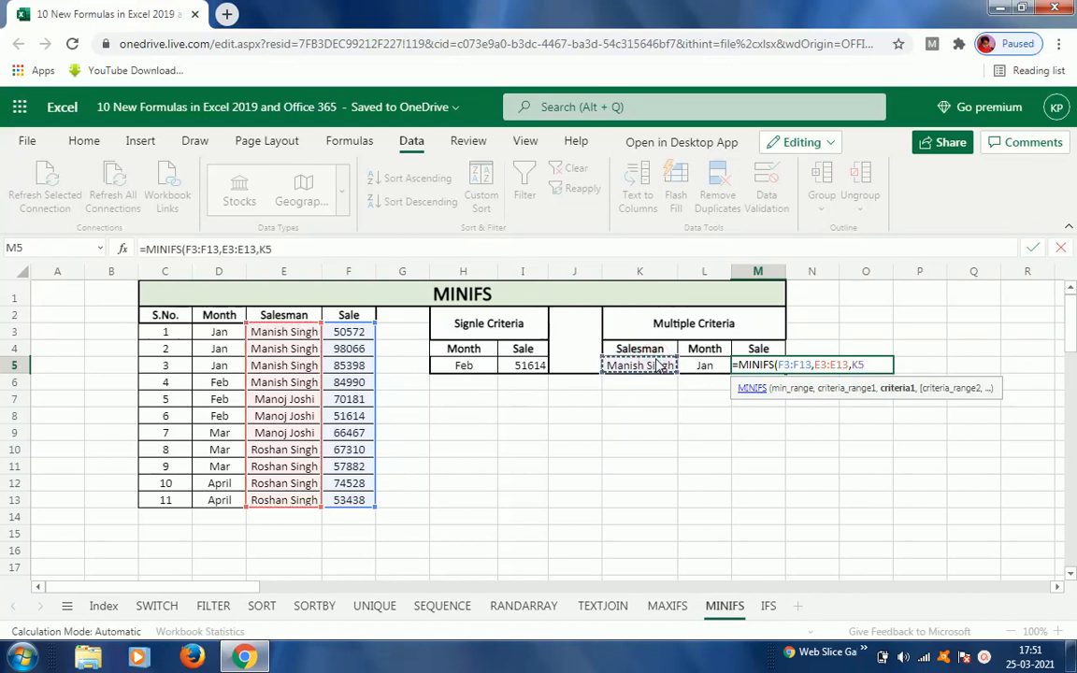
pyautogui.write(',')
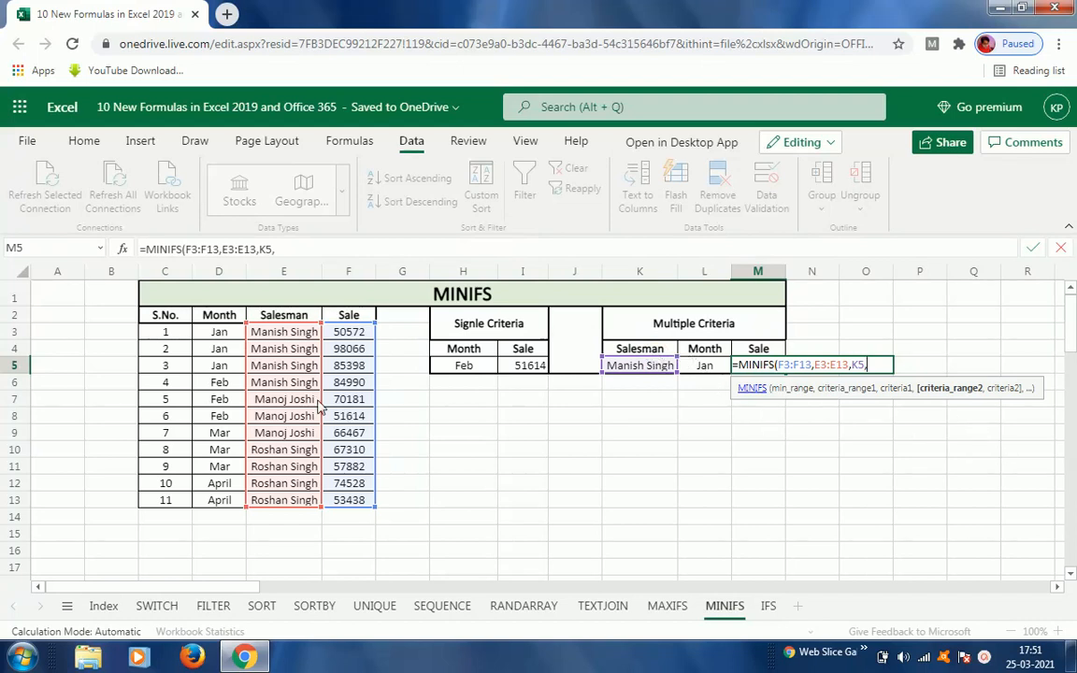
# Step: Add the month criteria pair D3:D13 and L5, closing and entering =MINIFS(F3:F13,E3:E13,K5,D3:D13,L5)
pyautogui.click(217, 334)
pyautogui.hotkey('ctrl', 'shift', 'Down')
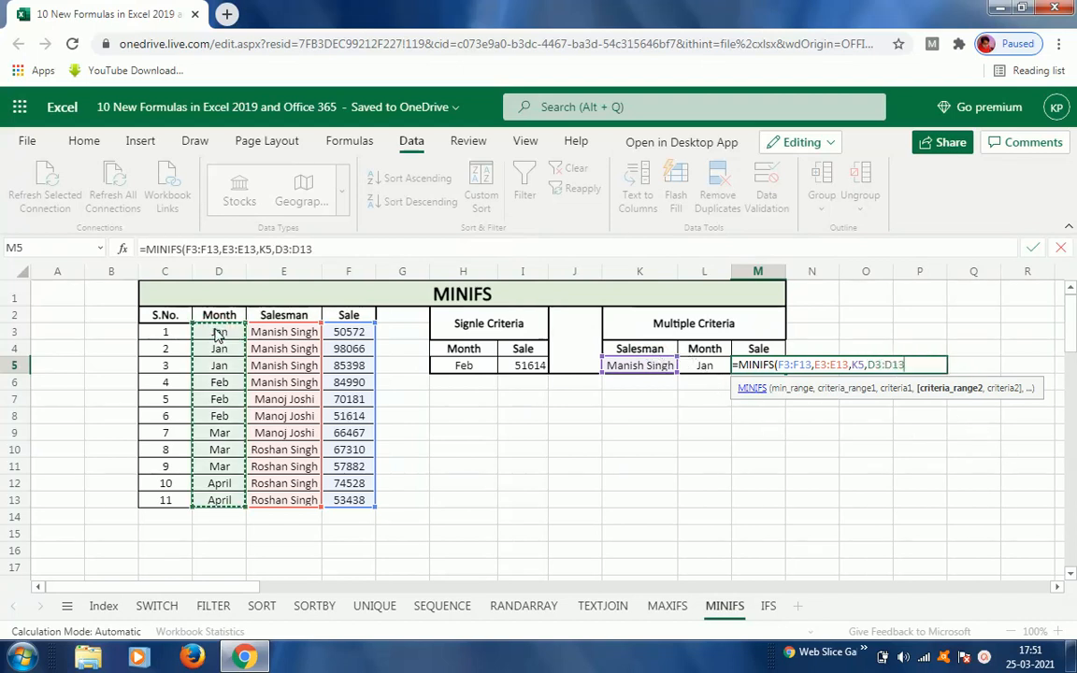
pyautogui.write(',')
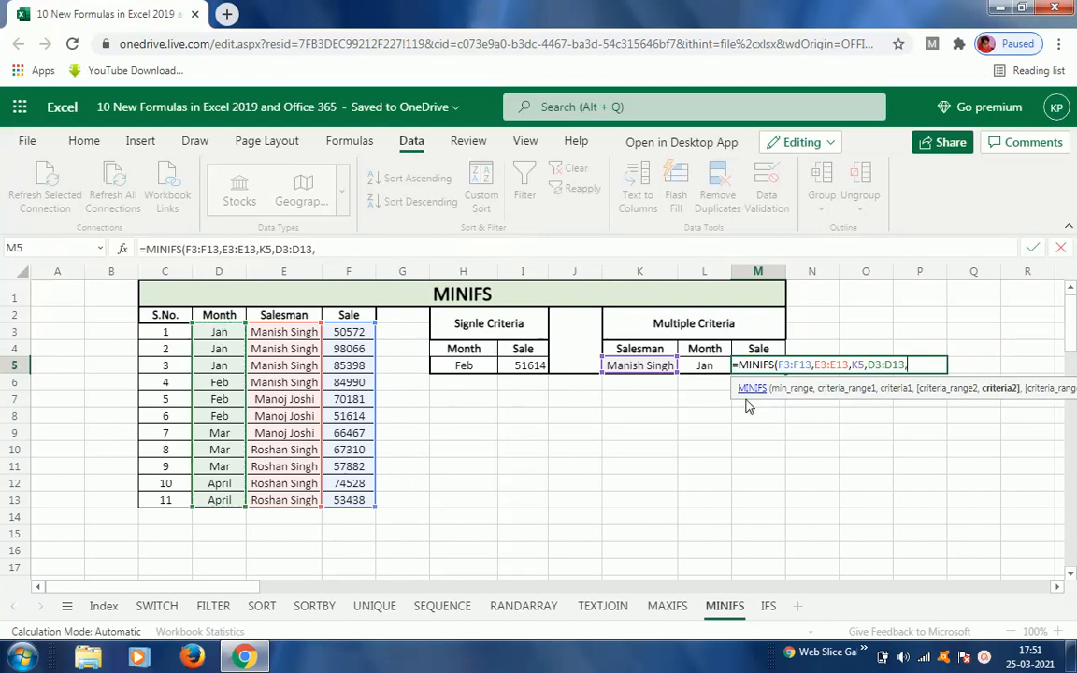
pyautogui.click(706, 367)
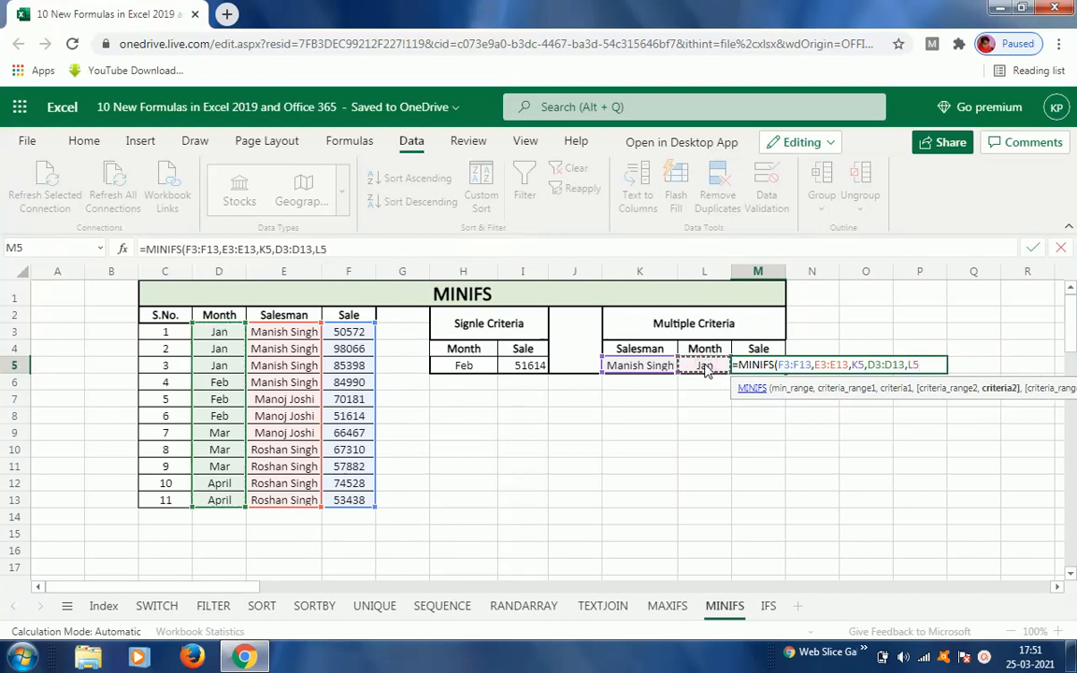
pyautogui.write(')')
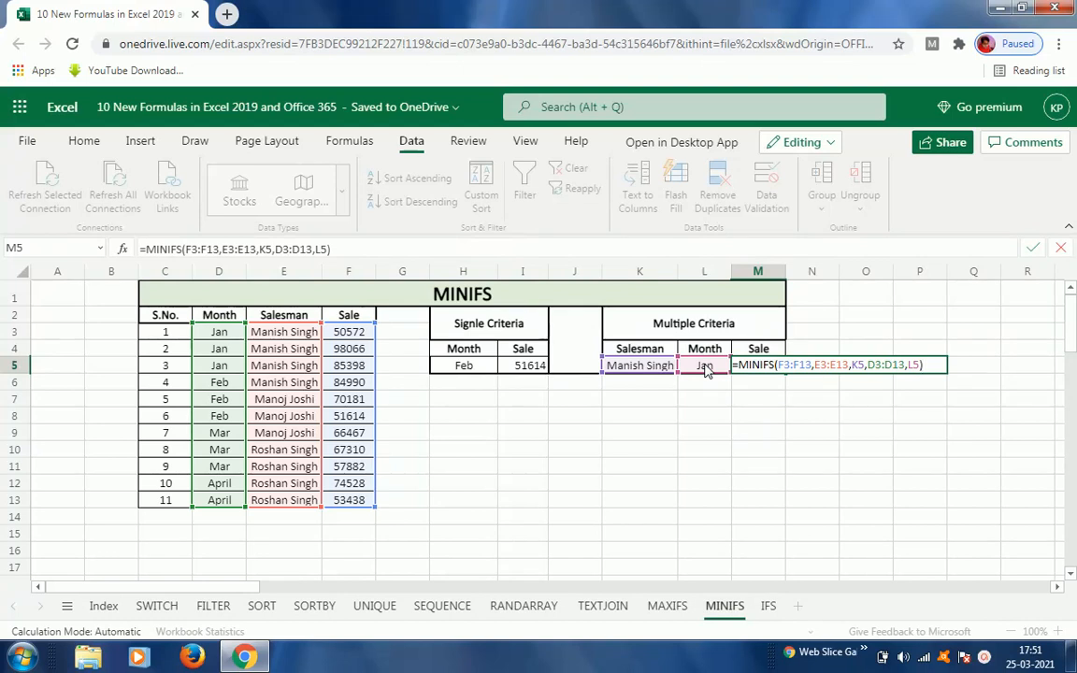
pyautogui.press('Return')
# Step: Test the multiple-criteria minimum by changing L5's month to Apr and then to Feb
pyautogui.press('Up')
pyautogui.click(706, 367)
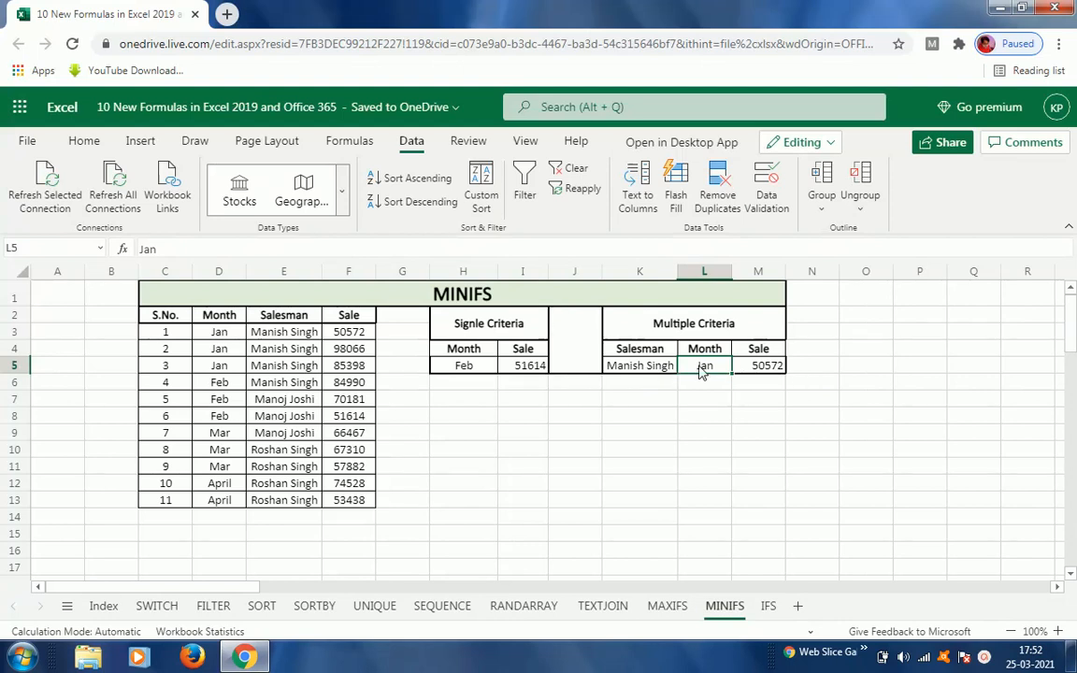
pyautogui.write('A')
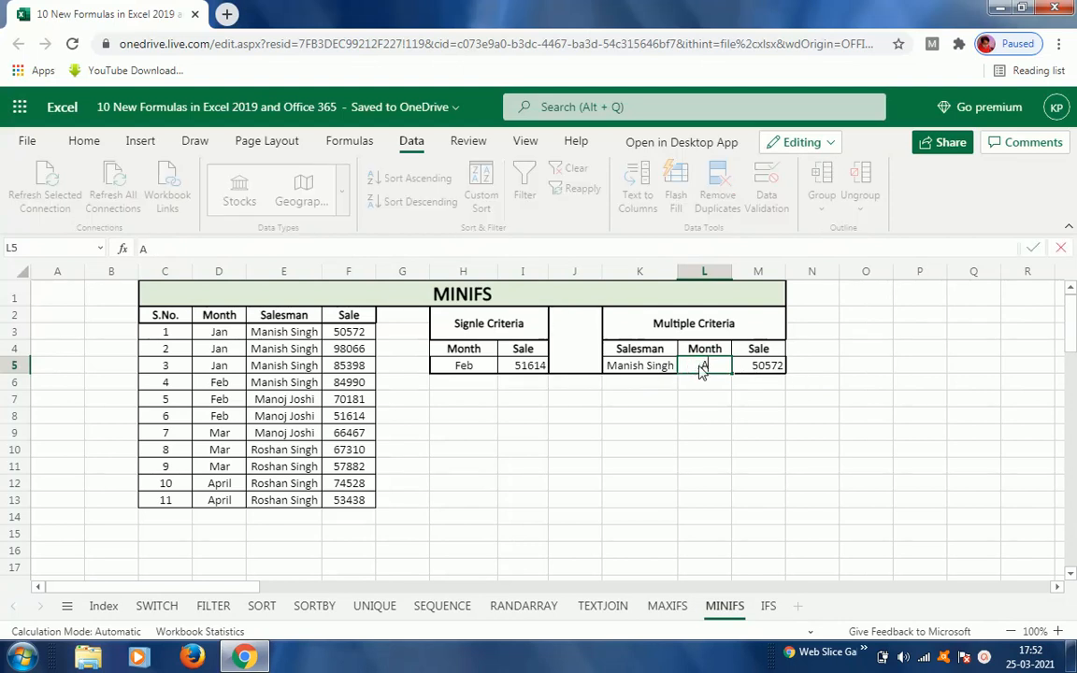
pyautogui.write('pr')
pyautogui.hotkey('ctrl', 'Return')
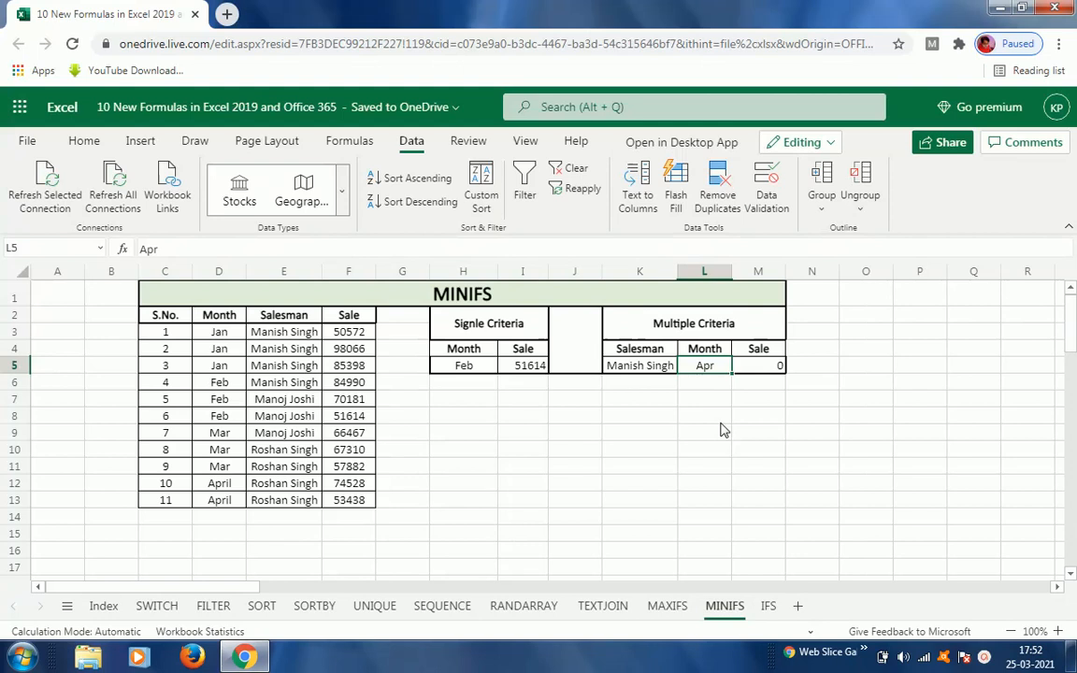
pyautogui.write('Feb')
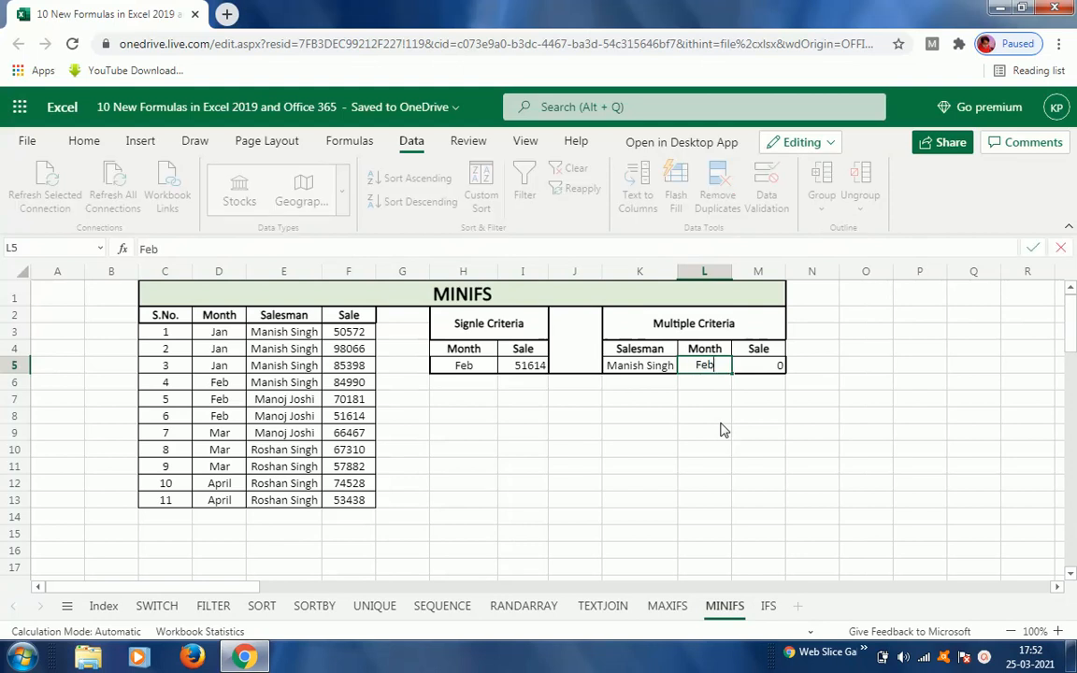
pyautogui.hotkey('ctrl', 'Return')
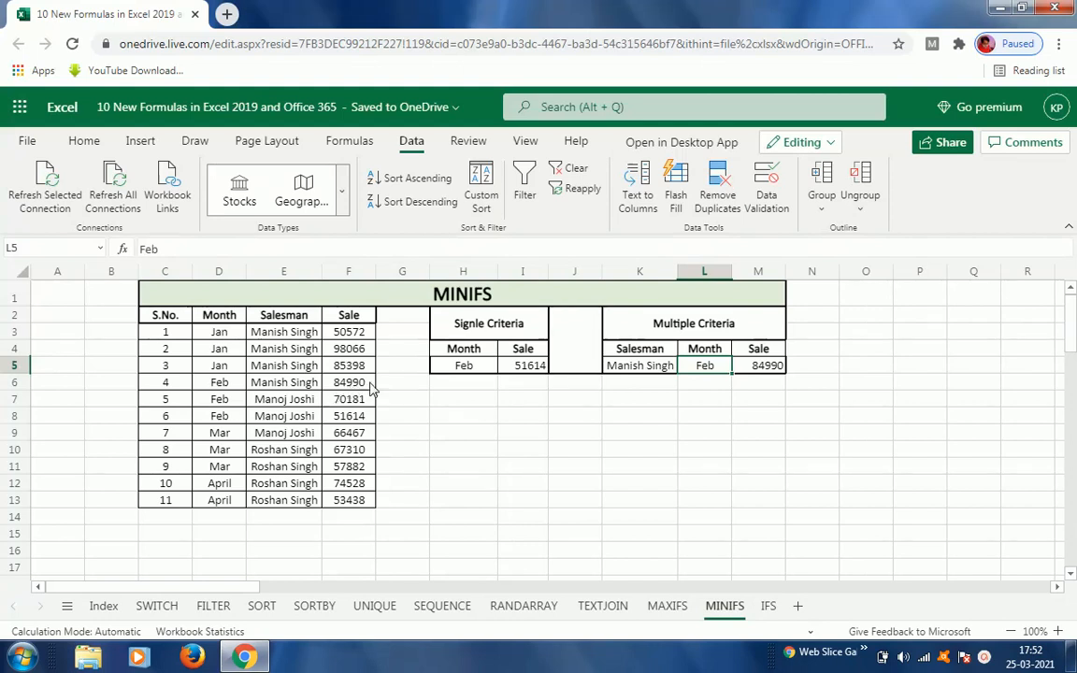
pyautogui.click(658, 372)
pyautogui.write('Mano')
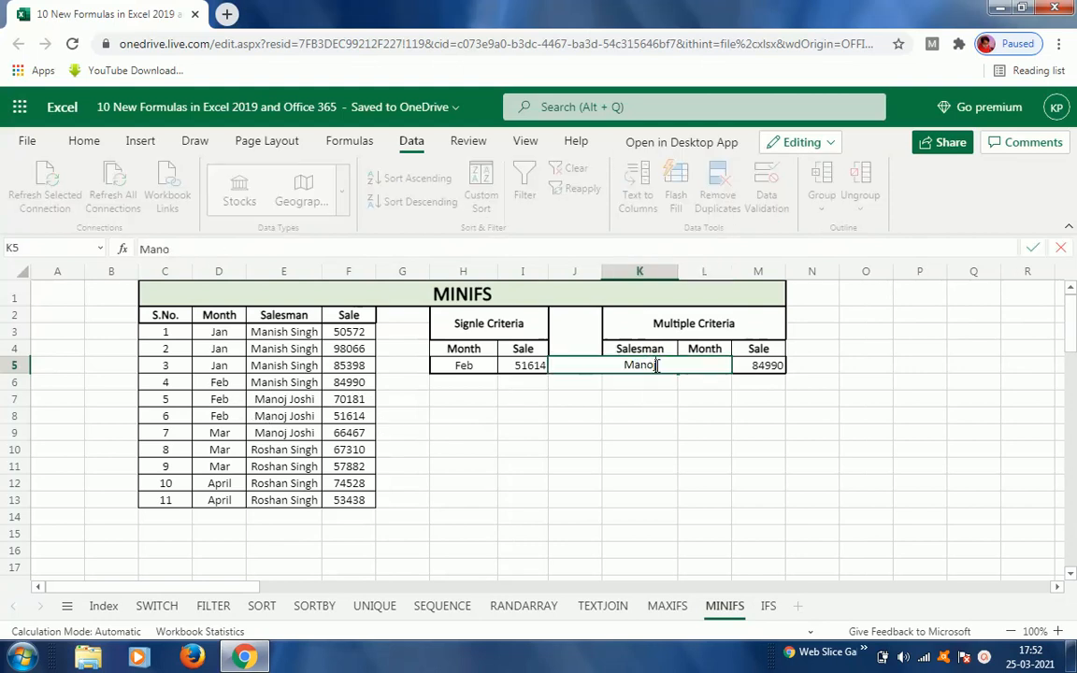
pyautogui.write('j Joshi')
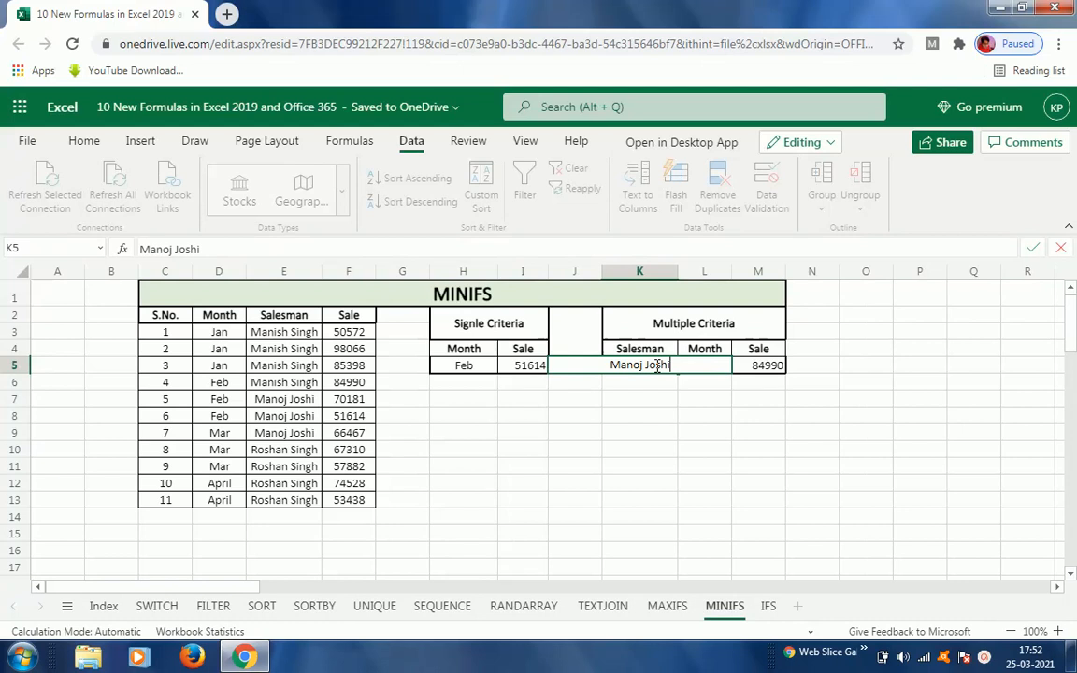
pyautogui.hotkey('ctrl', 'Return')
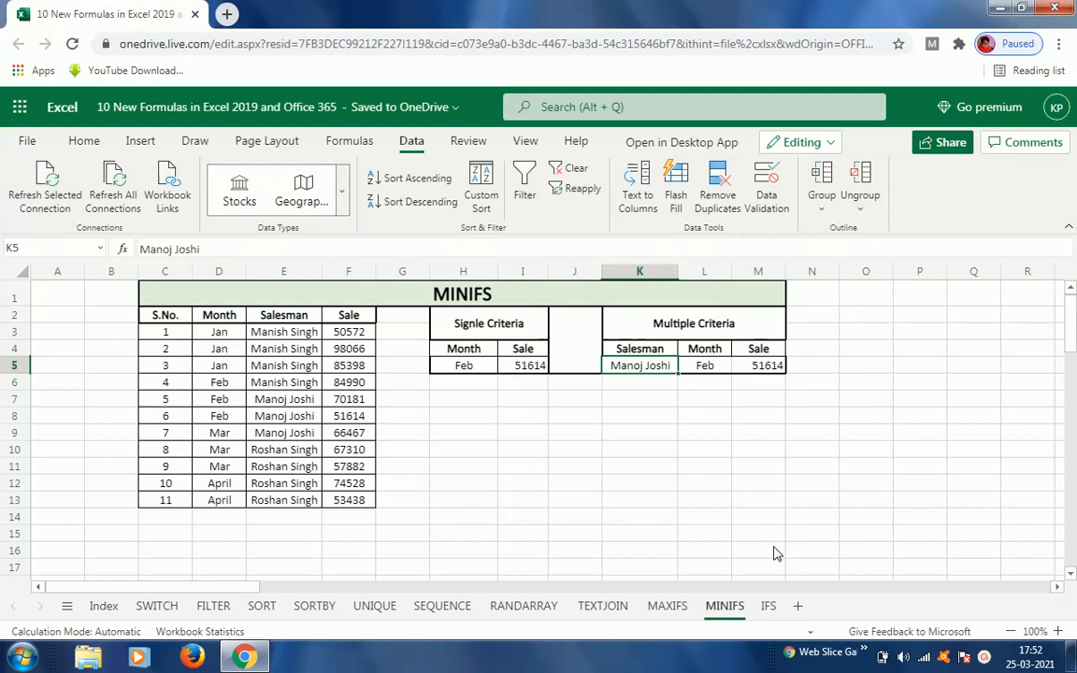
# Step: On the IFS sheet, clear H5's formula and start a new IFS formula from the function suggestions
pyautogui.click(769, 606)
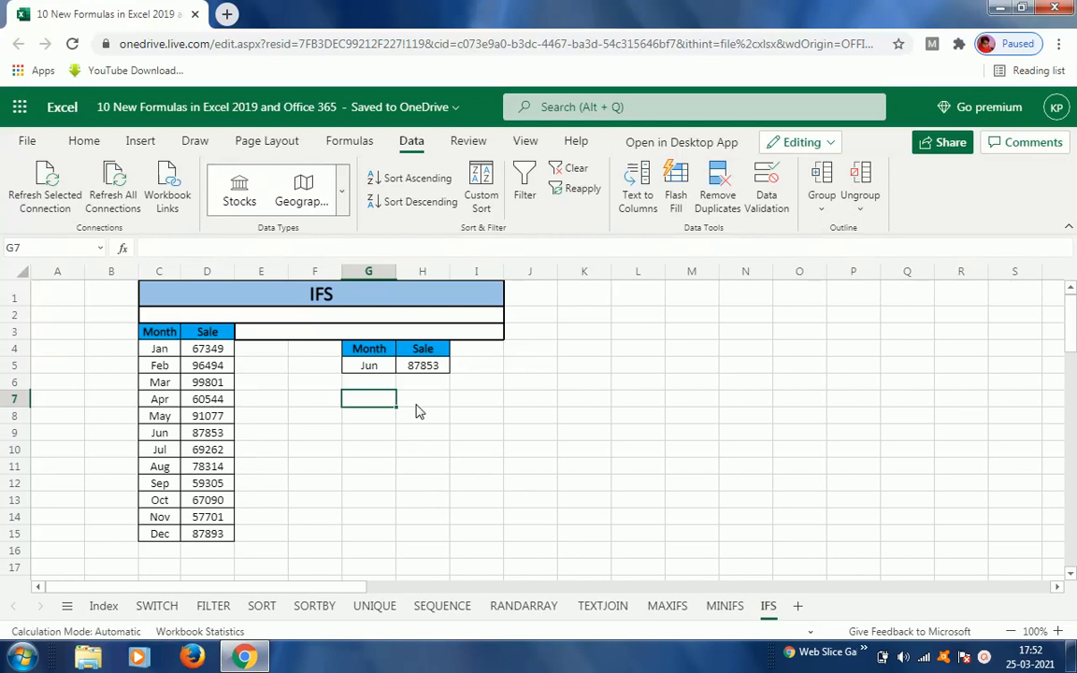
pyautogui.click(366, 365)
pyautogui.click(414, 369)
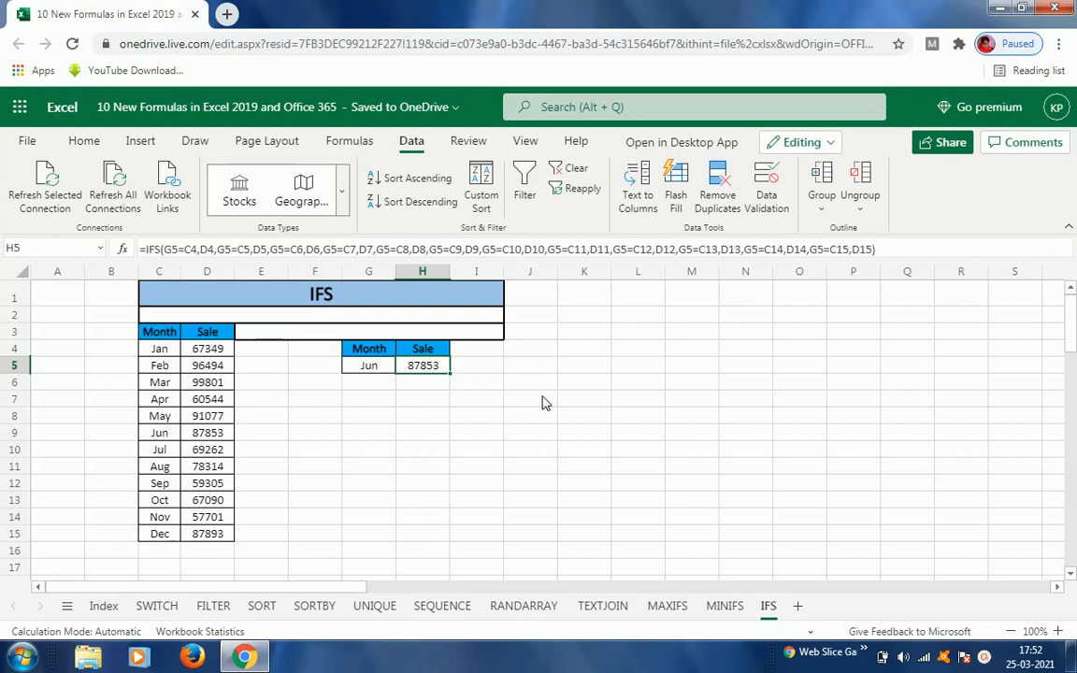
pyautogui.press('Delete')
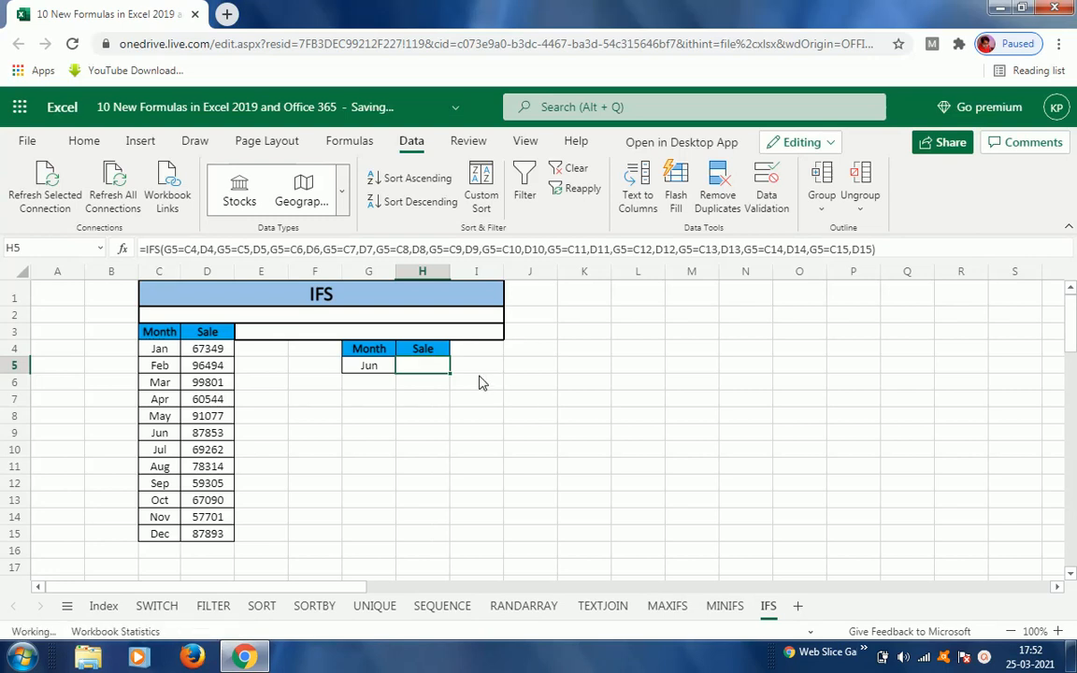
pyautogui.write('=')
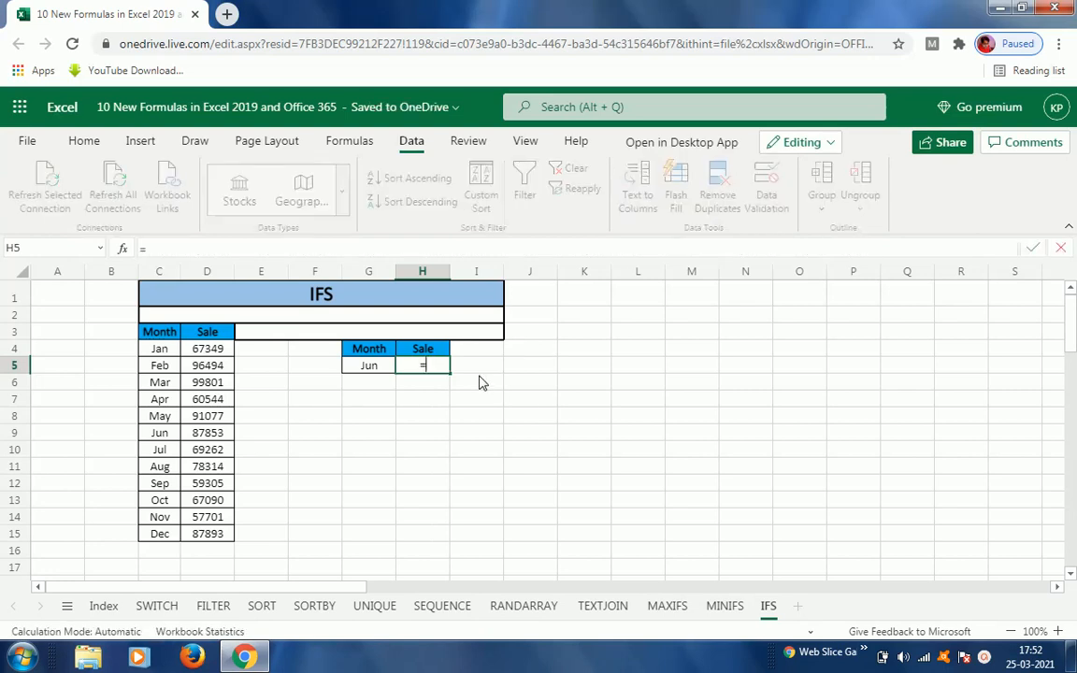
pyautogui.write('ifs')
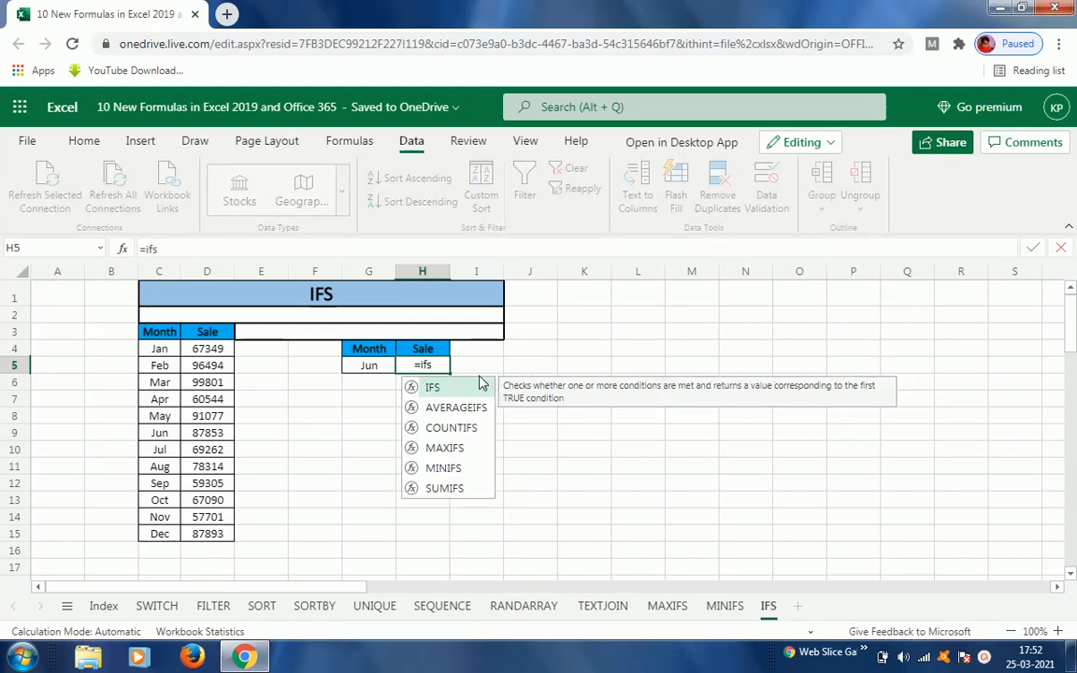
pyautogui.press('Tab')
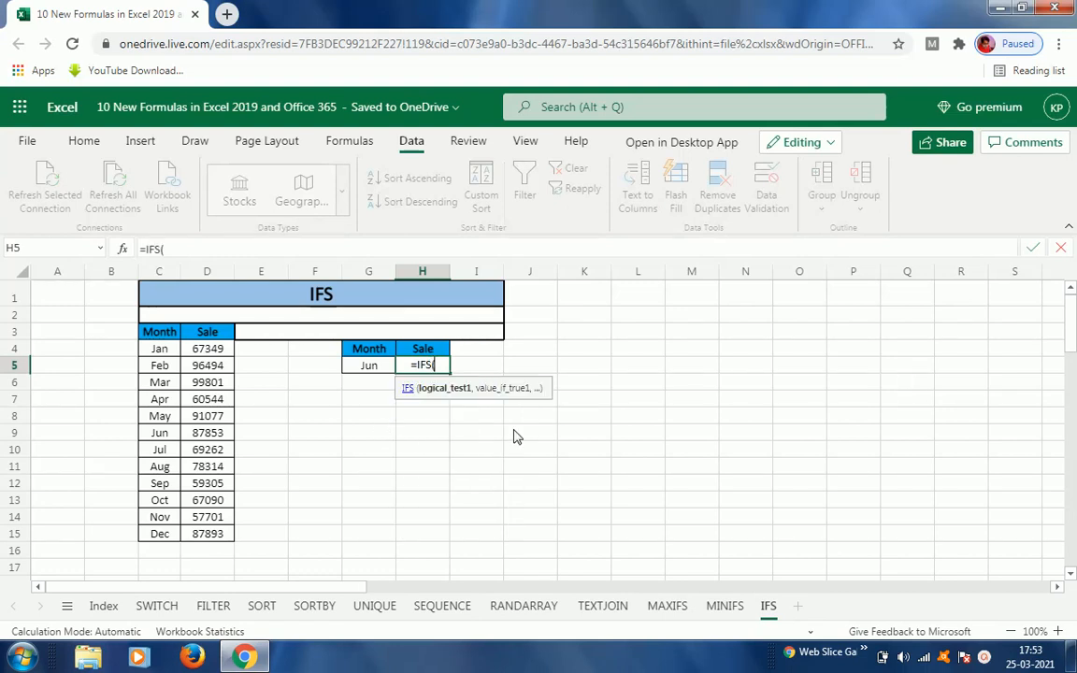
# Step: Enter the first IFS condition pair in H5's formula: G5=C4 returning D4
pyautogui.click(370, 368)
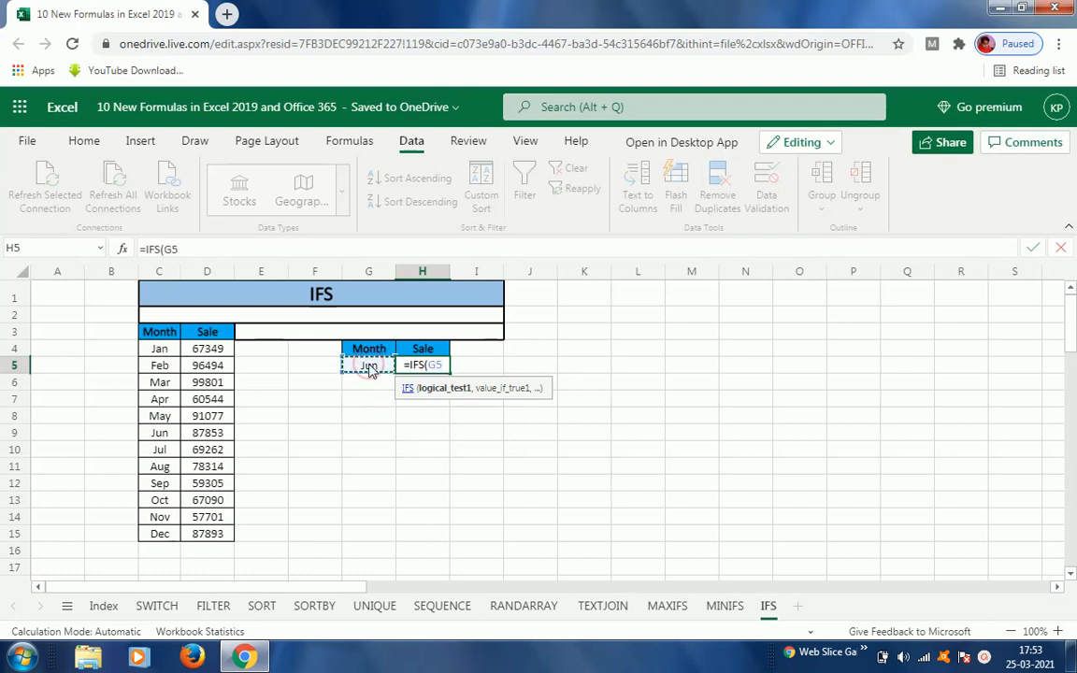
pyautogui.write('=')
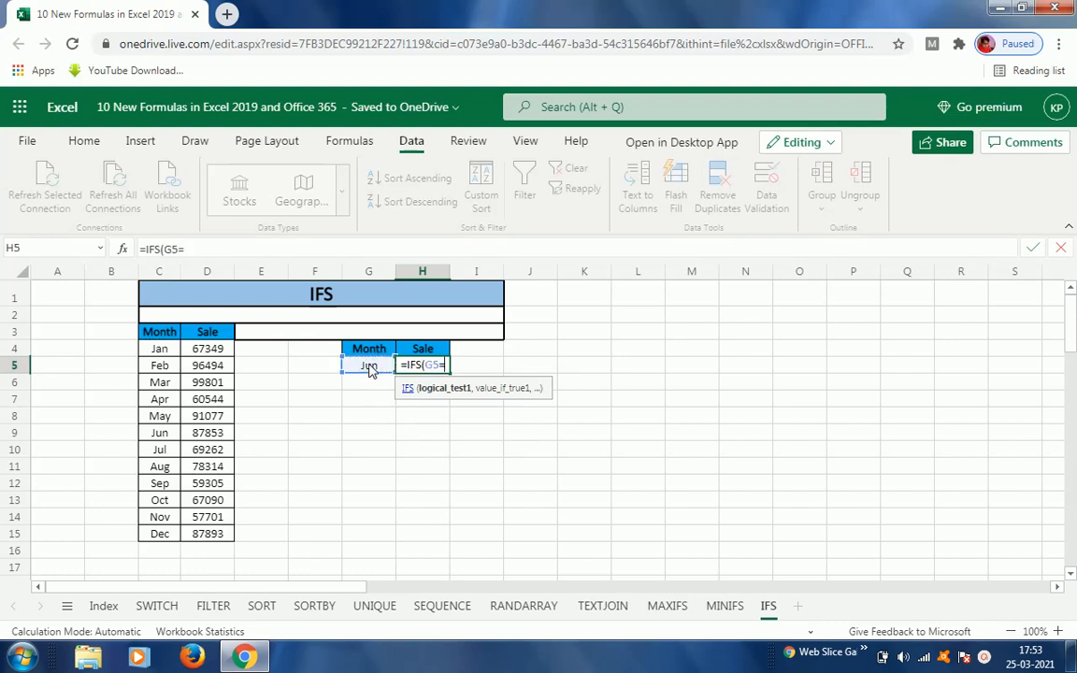
pyautogui.click(166, 354)
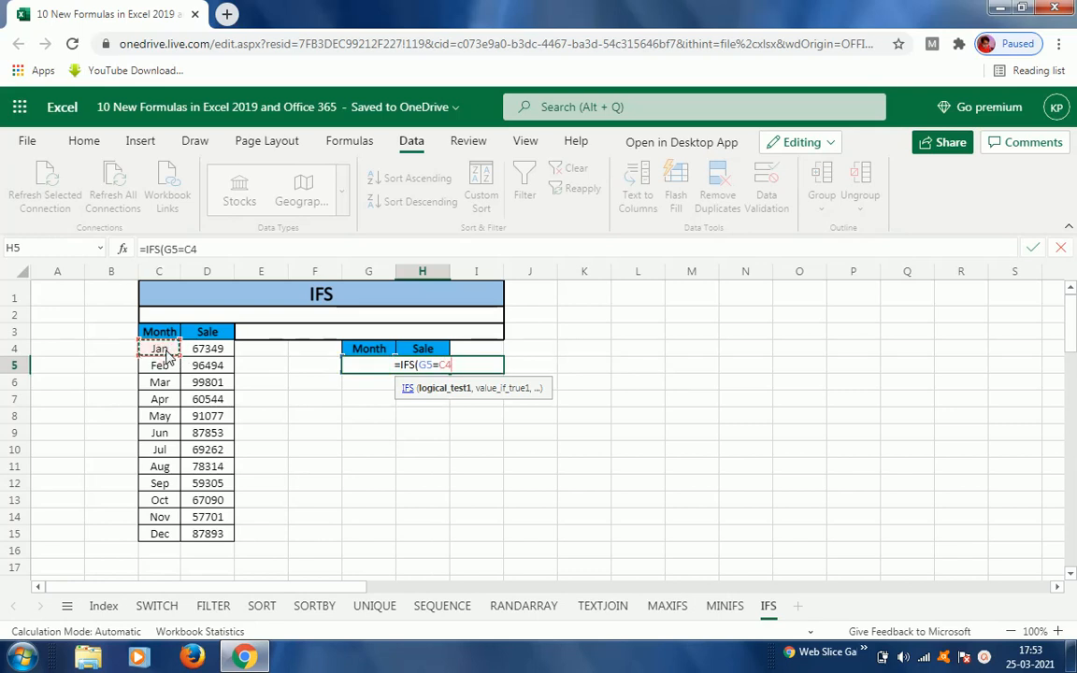
pyautogui.write(',')
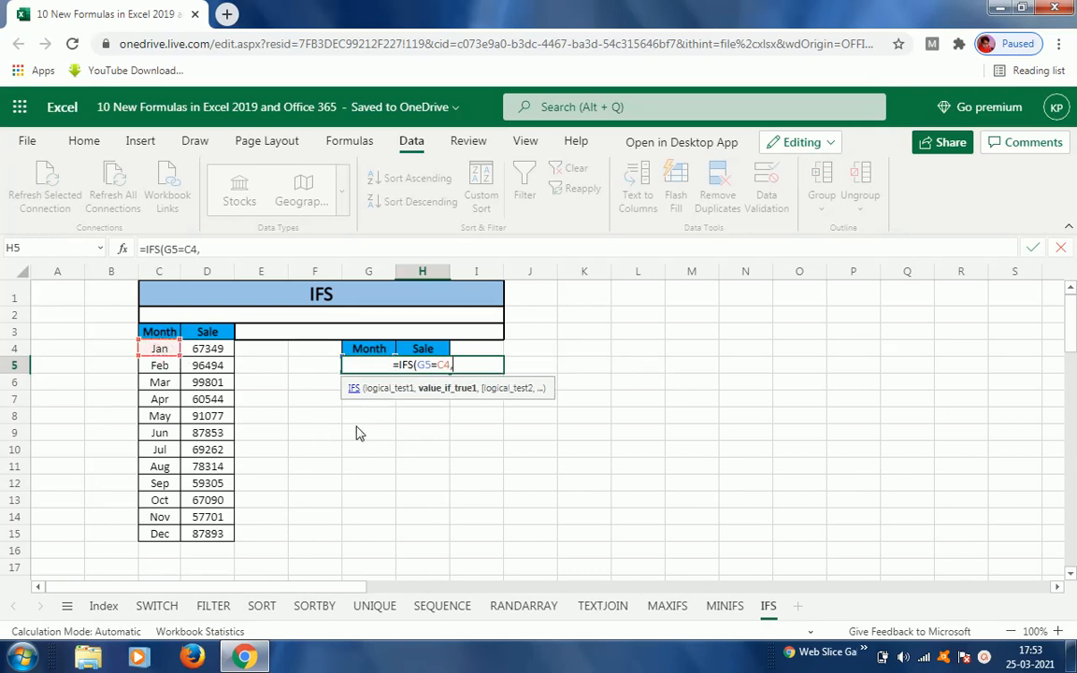
pyautogui.click(205, 353)
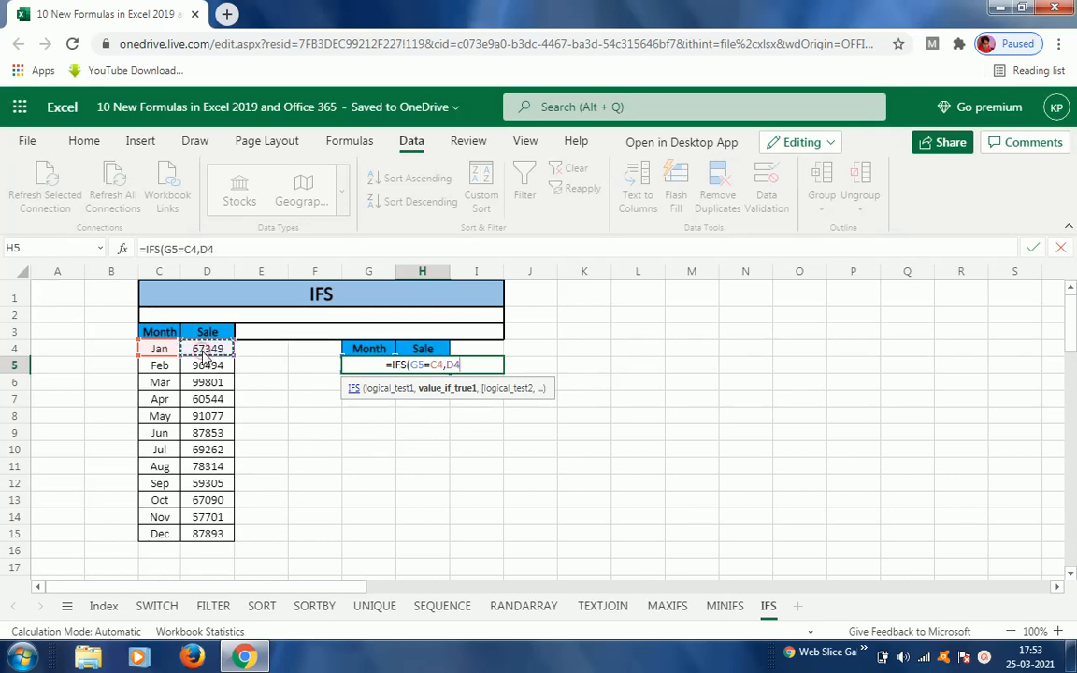
pyautogui.write(',')
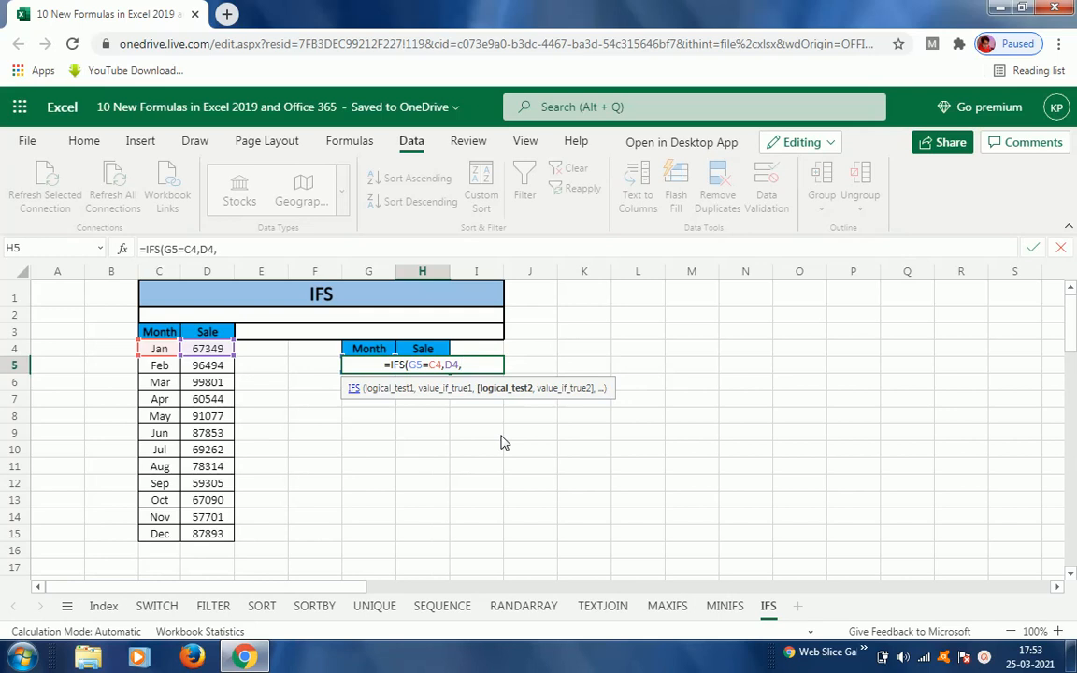
pyautogui.click(310, 369)
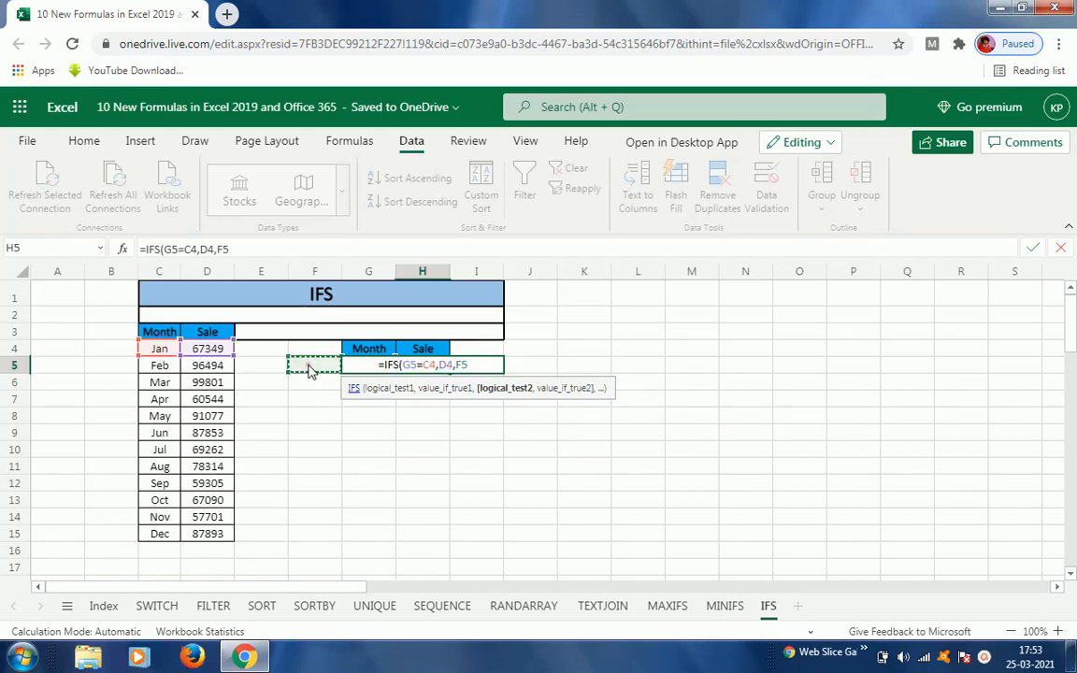
pyautogui.press('Right')
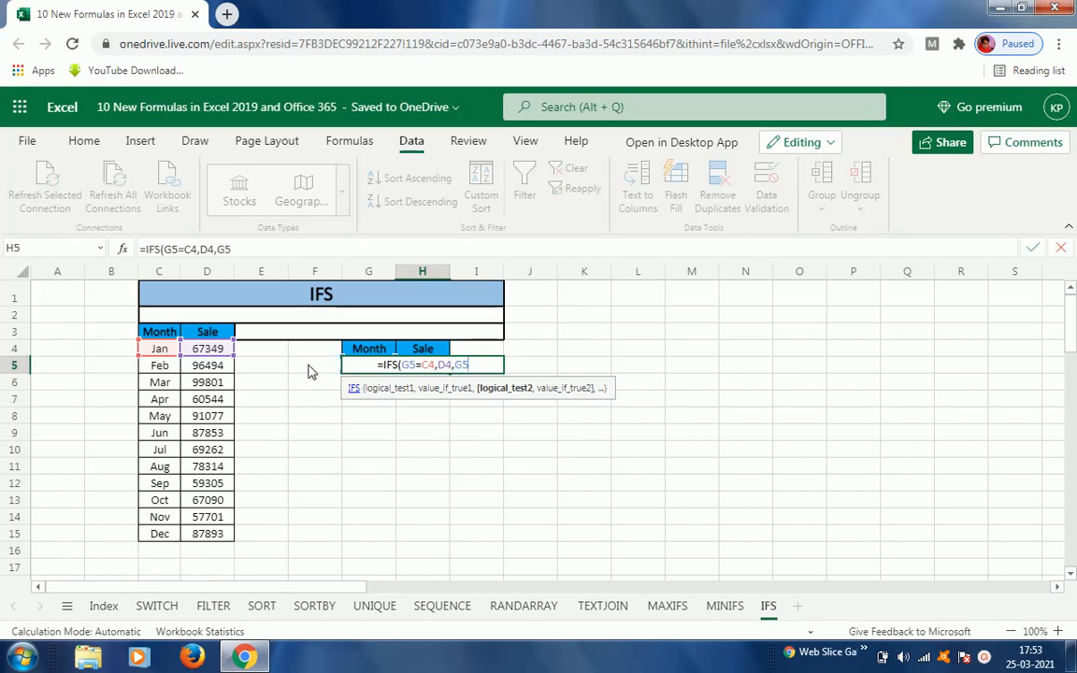
pyautogui.click(311, 372)
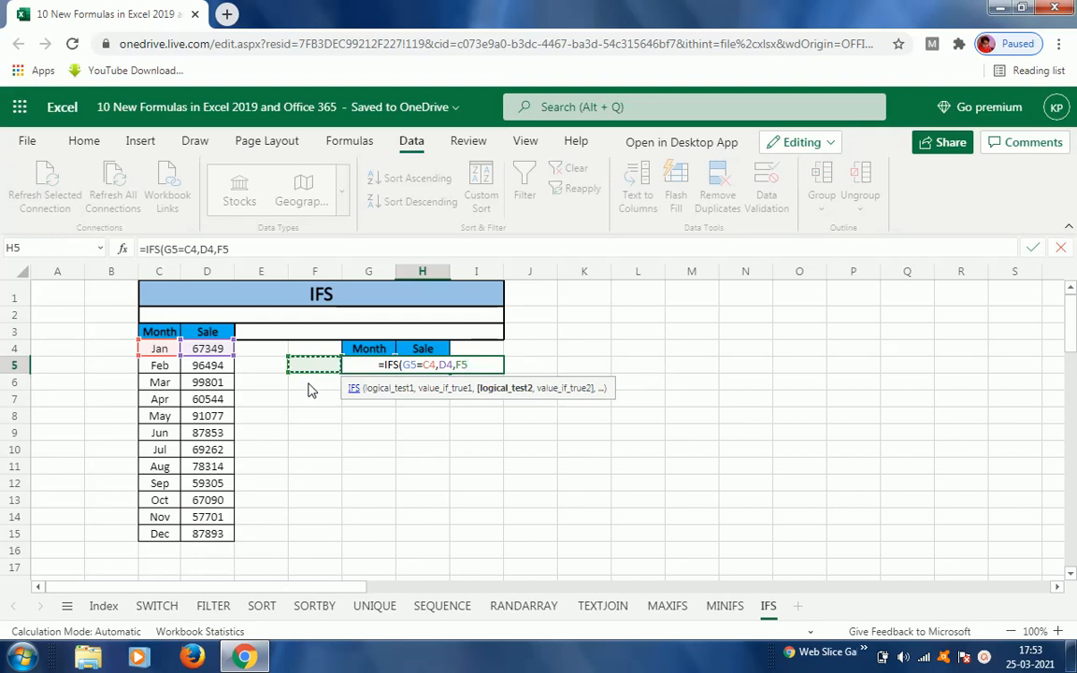
pyautogui.press('BackSpace')
pyautogui.press('BackSpace')
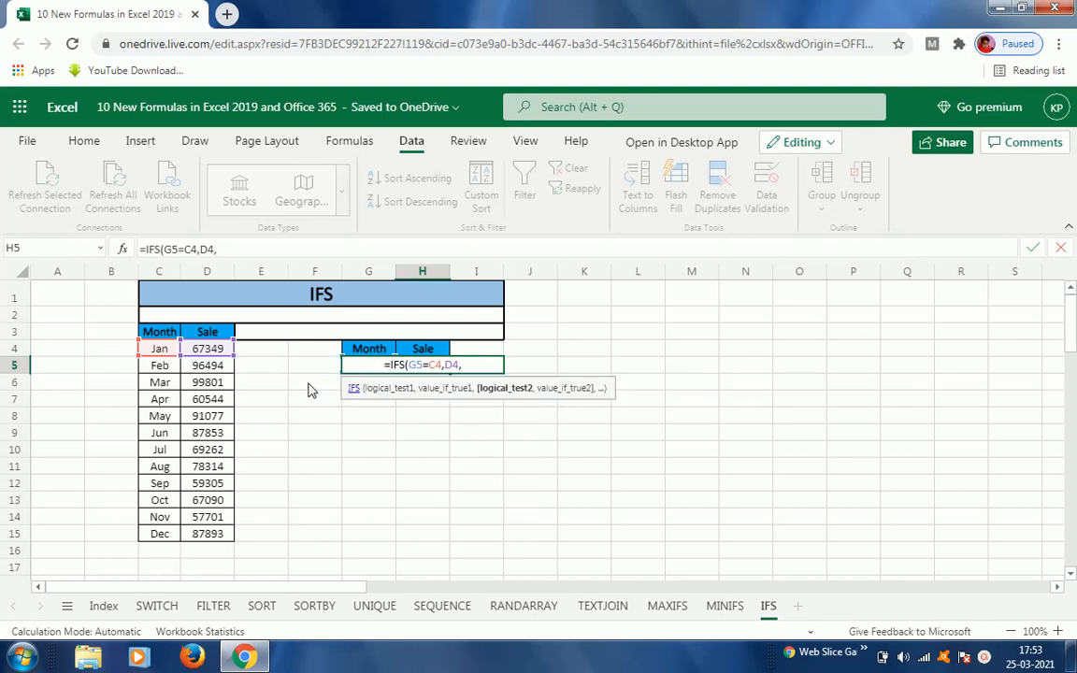
# Step: Add the second condition pair g5=C5 returning D5 to the IFS formula
pyautogui.write('g5')
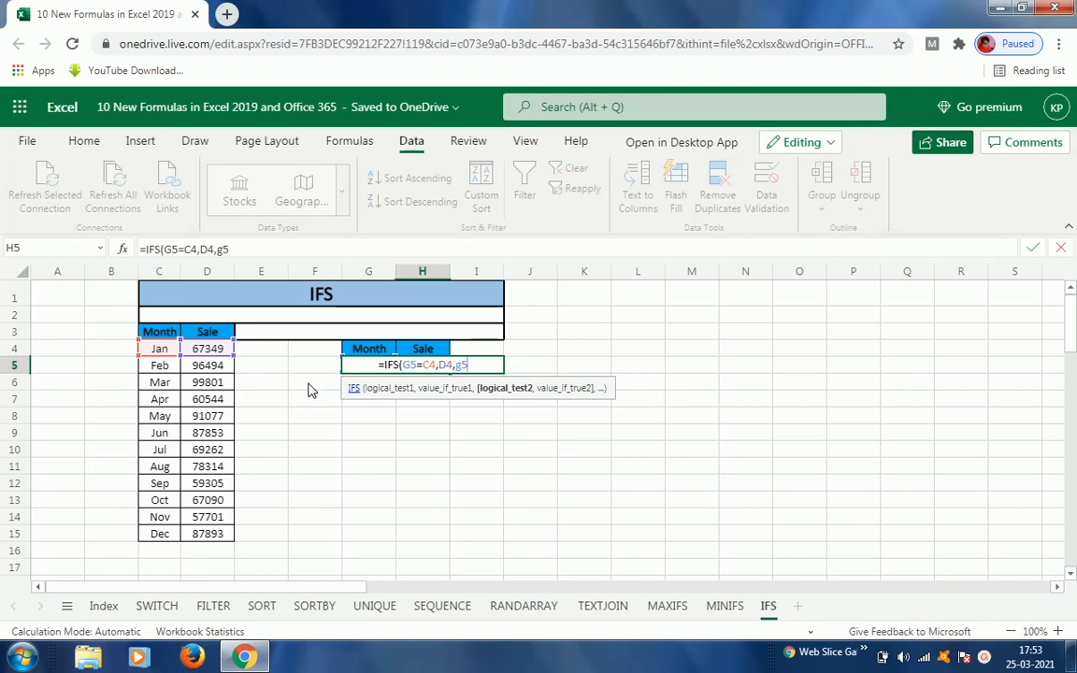
pyautogui.write('=')
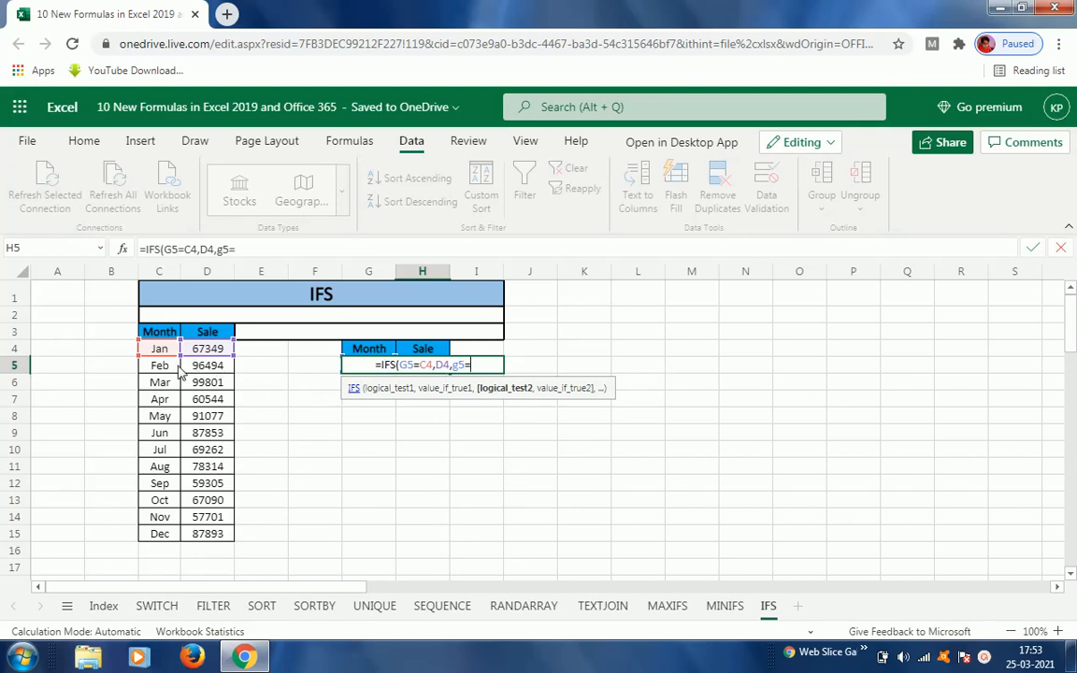
pyautogui.click(165, 370)
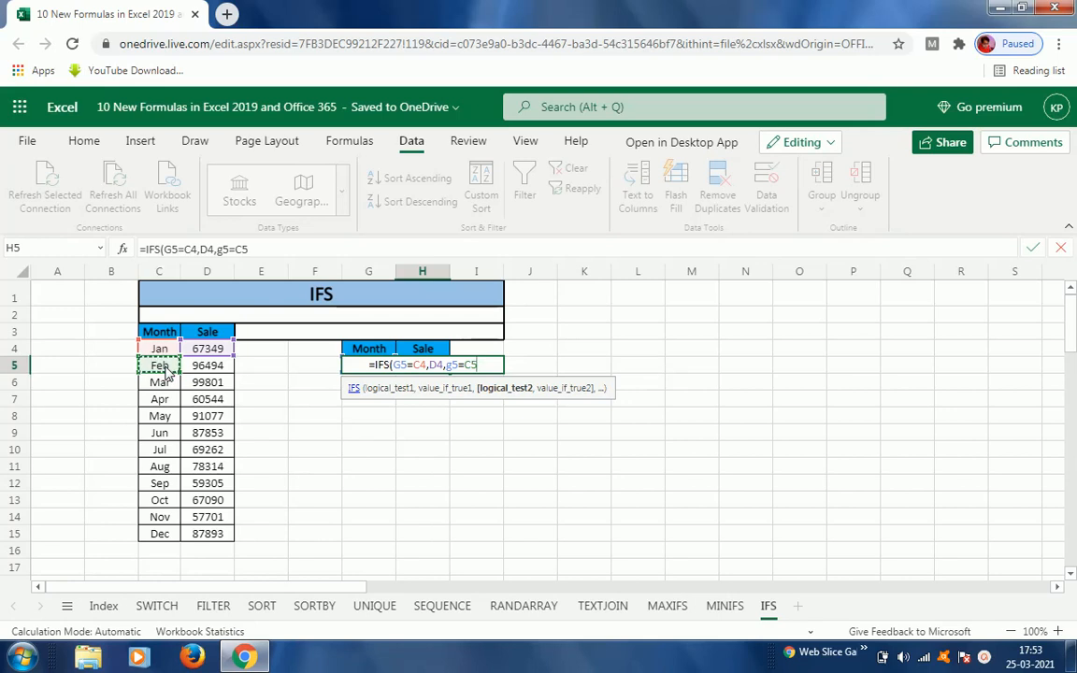
pyautogui.write(',')
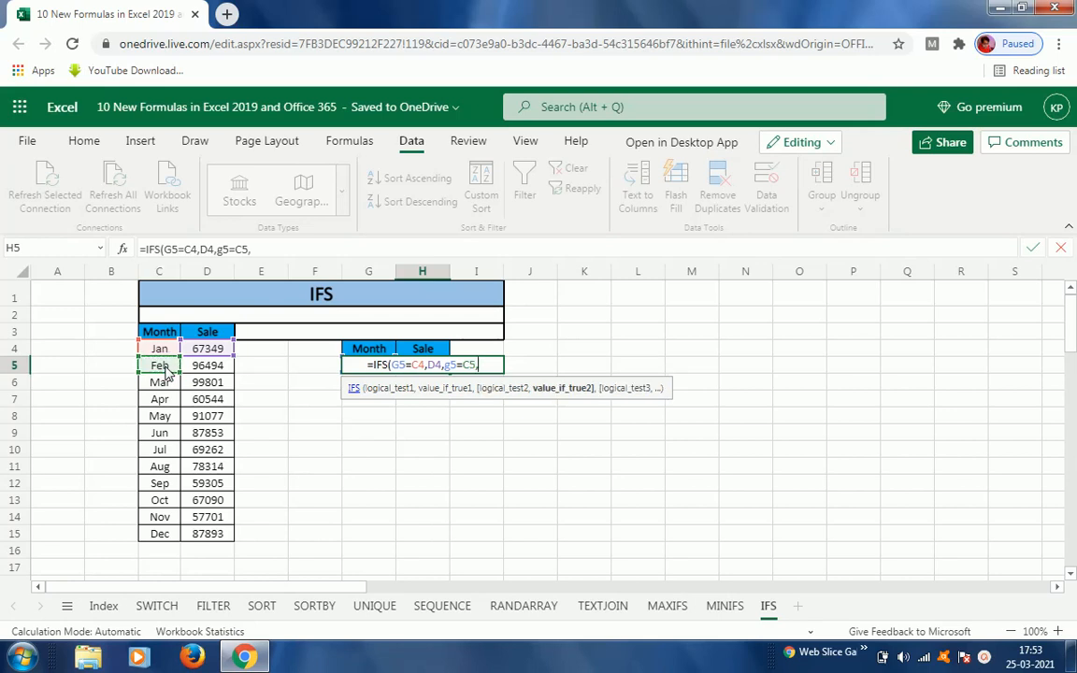
pyautogui.click(225, 370)
pyautogui.write(',')
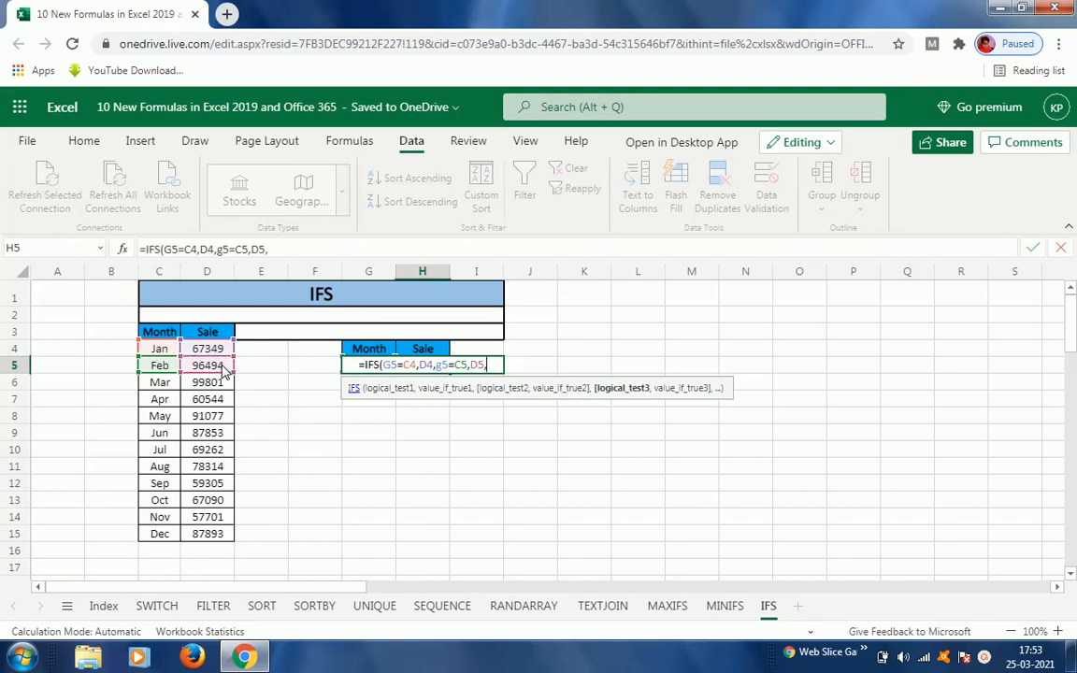
pyautogui.write('g')
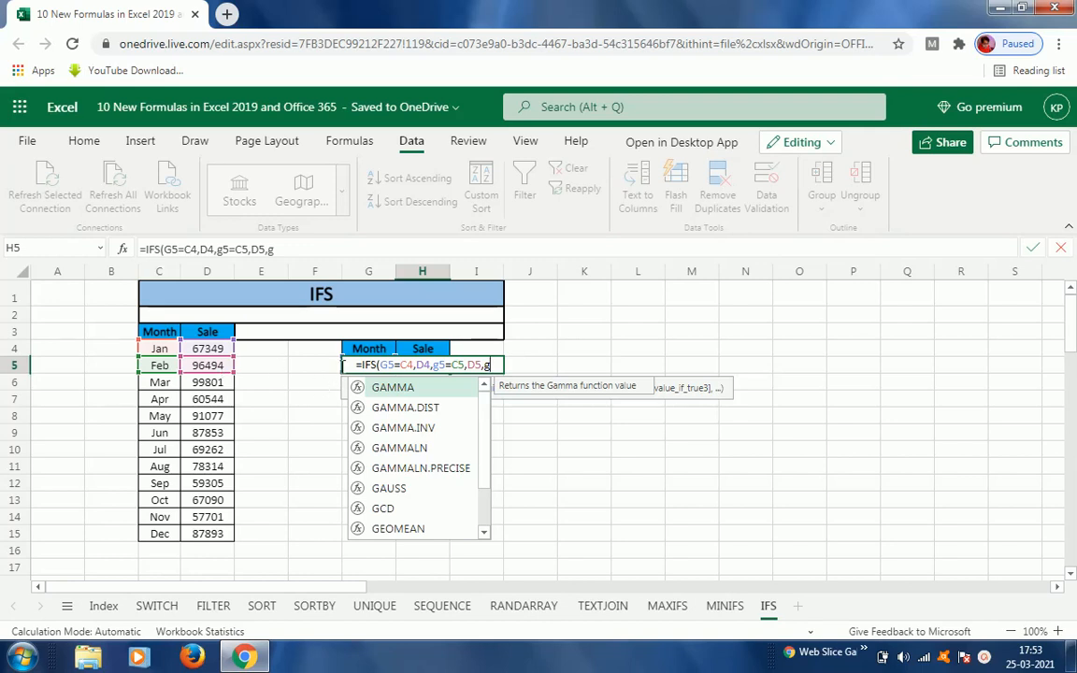
pyautogui.write('5=')
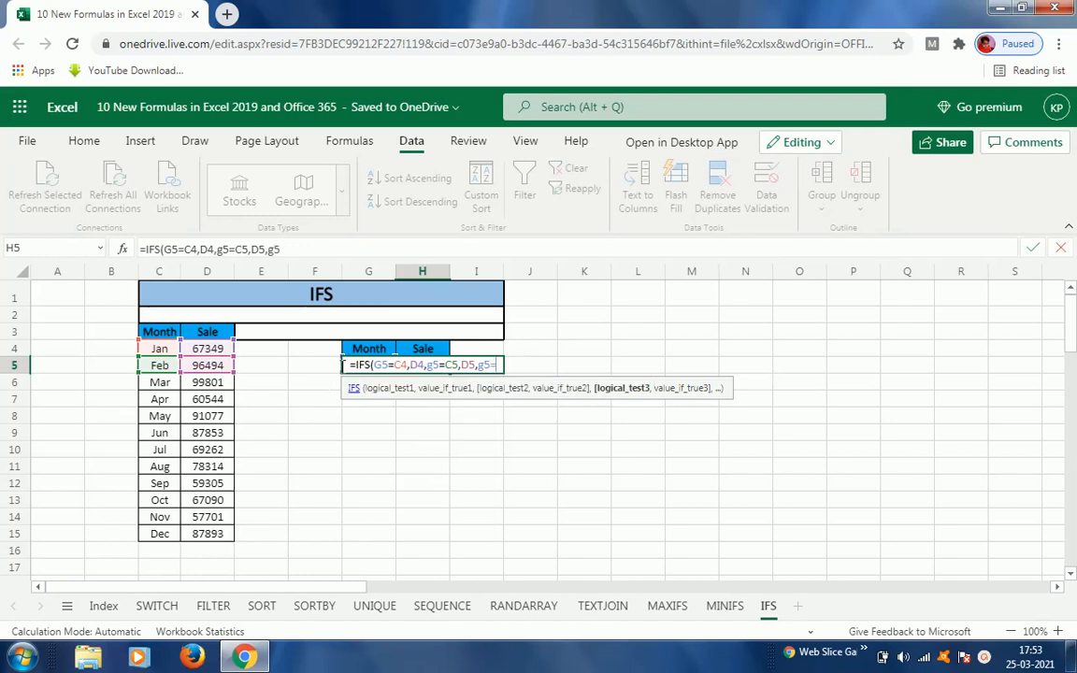
# Step: Add the third condition pair g5=C6 returning D6 to the IFS formula
pyautogui.click(163, 385)
pyautogui.write(',')
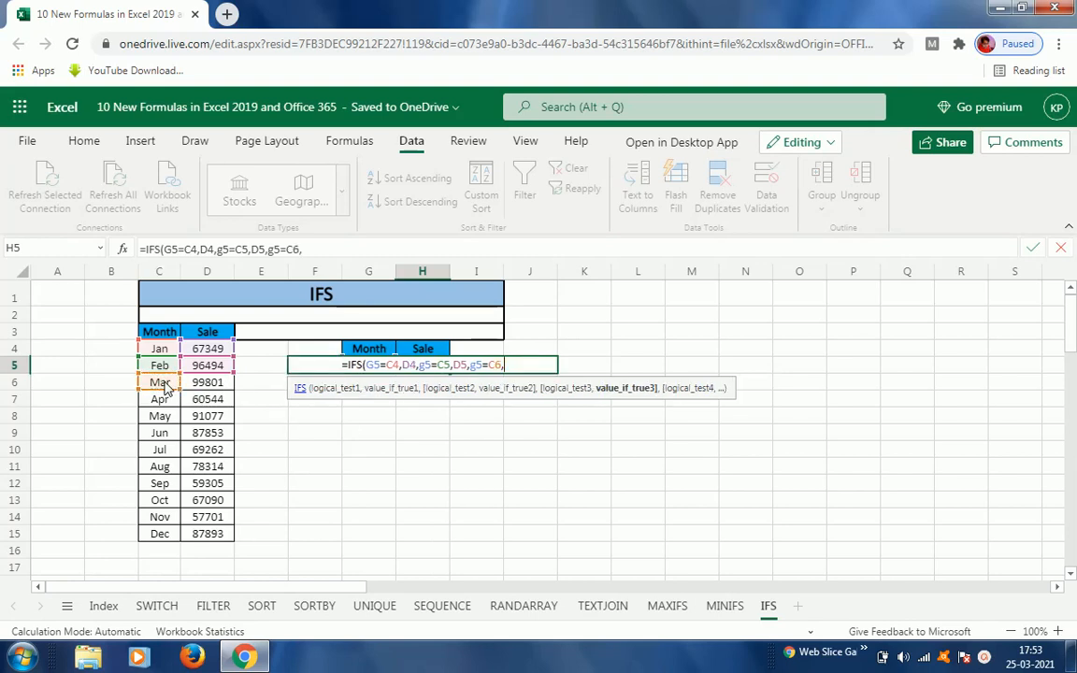
pyautogui.click(214, 391)
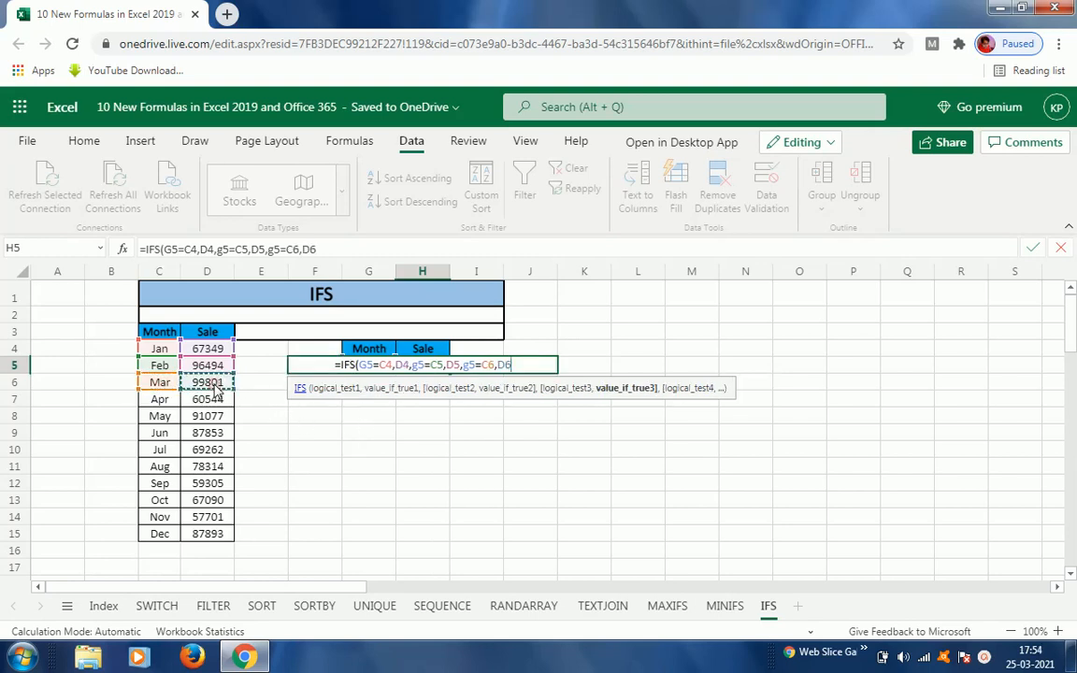
pyautogui.write(',')
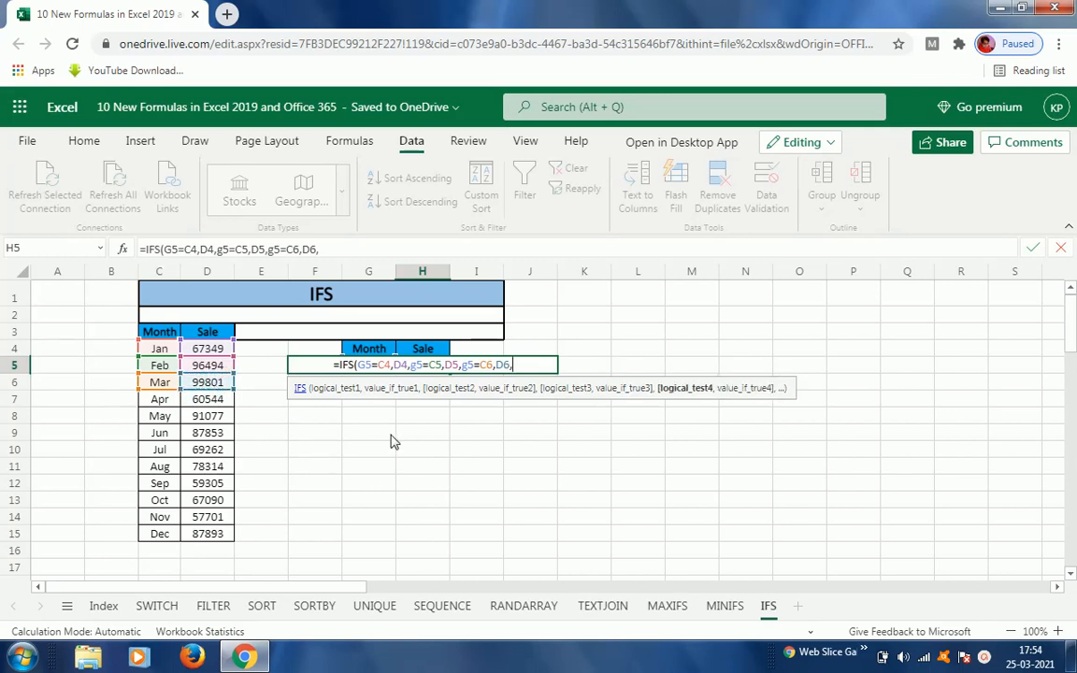
pyautogui.write('g')
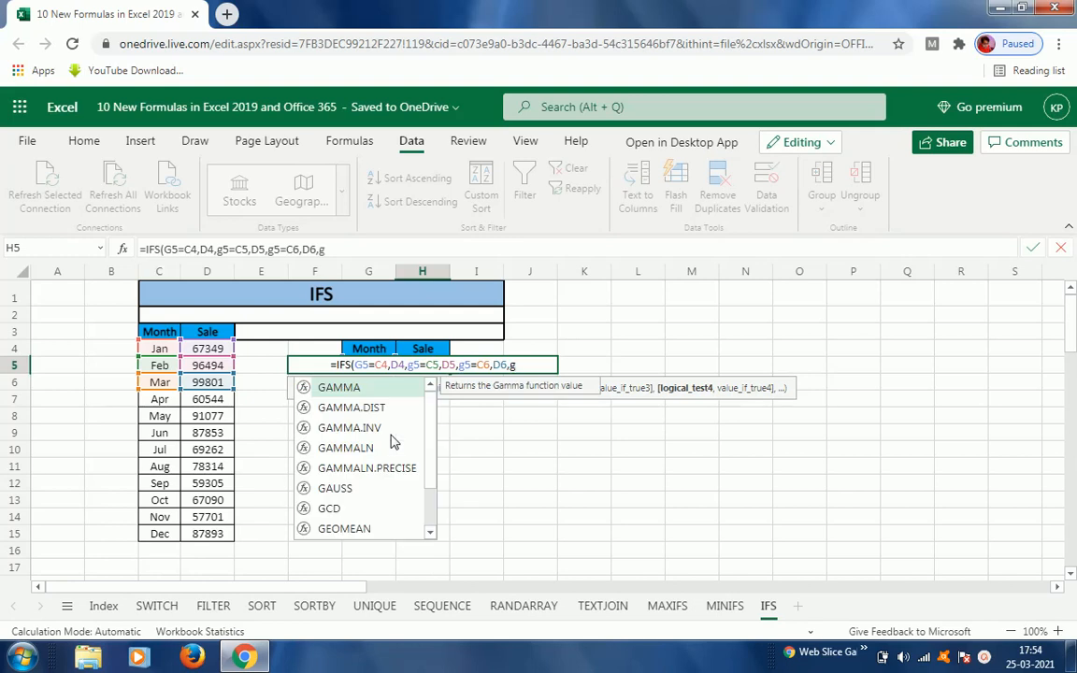
pyautogui.write('5')
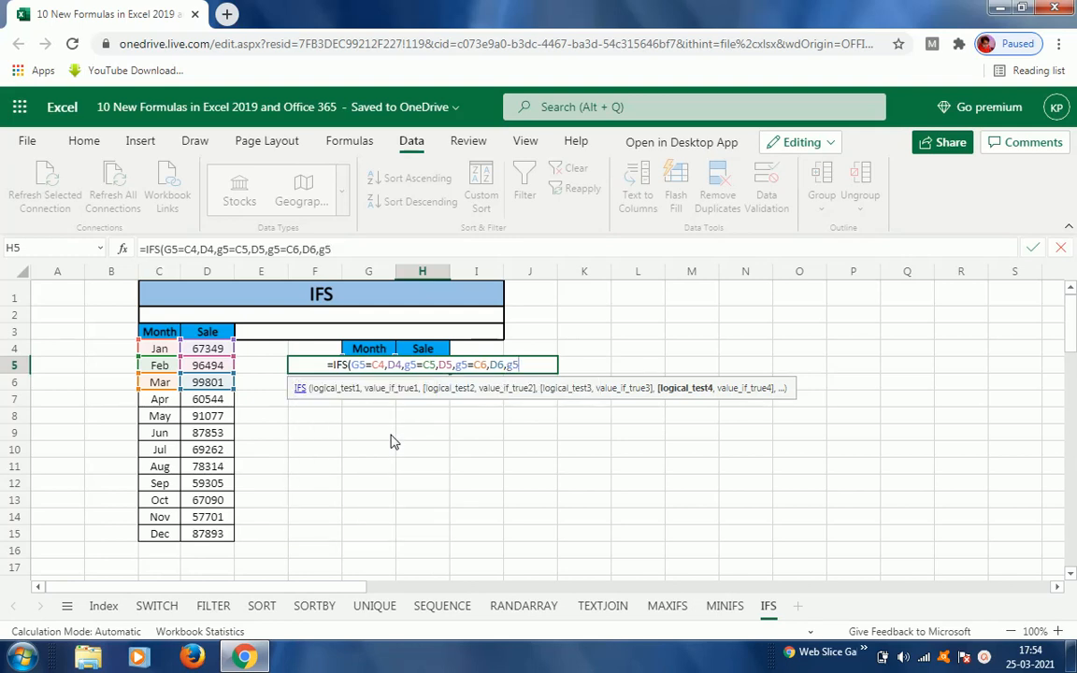
pyautogui.write('=')
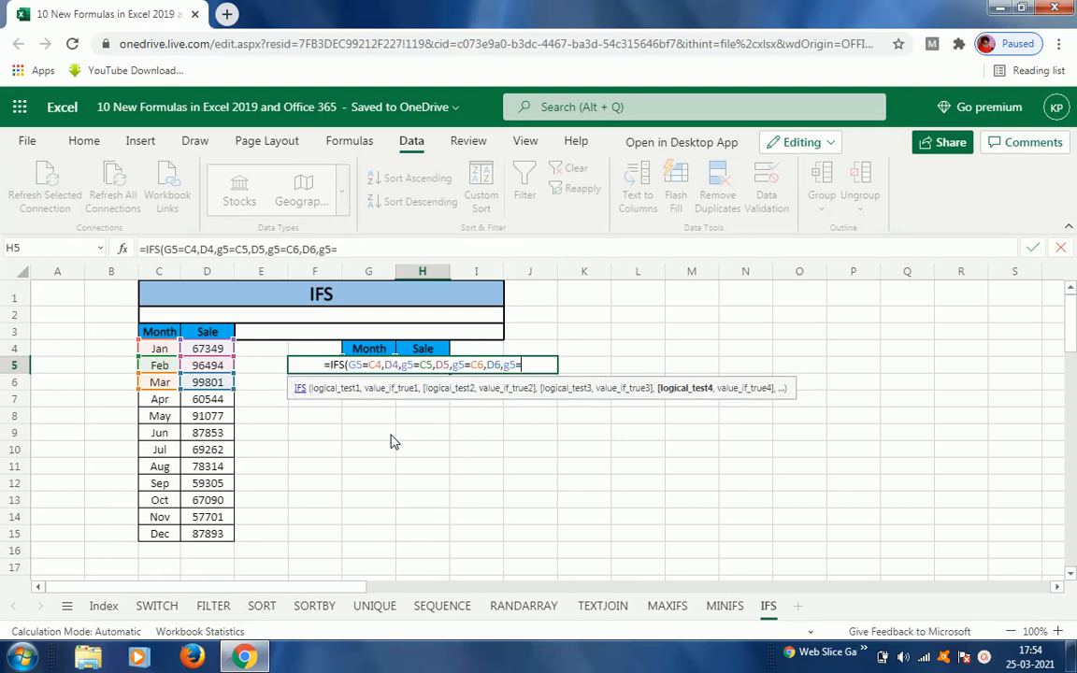
# Step: Add the fourth condition pair g5=C7 returning D7 to the IFS formula
pyautogui.click(158, 404)
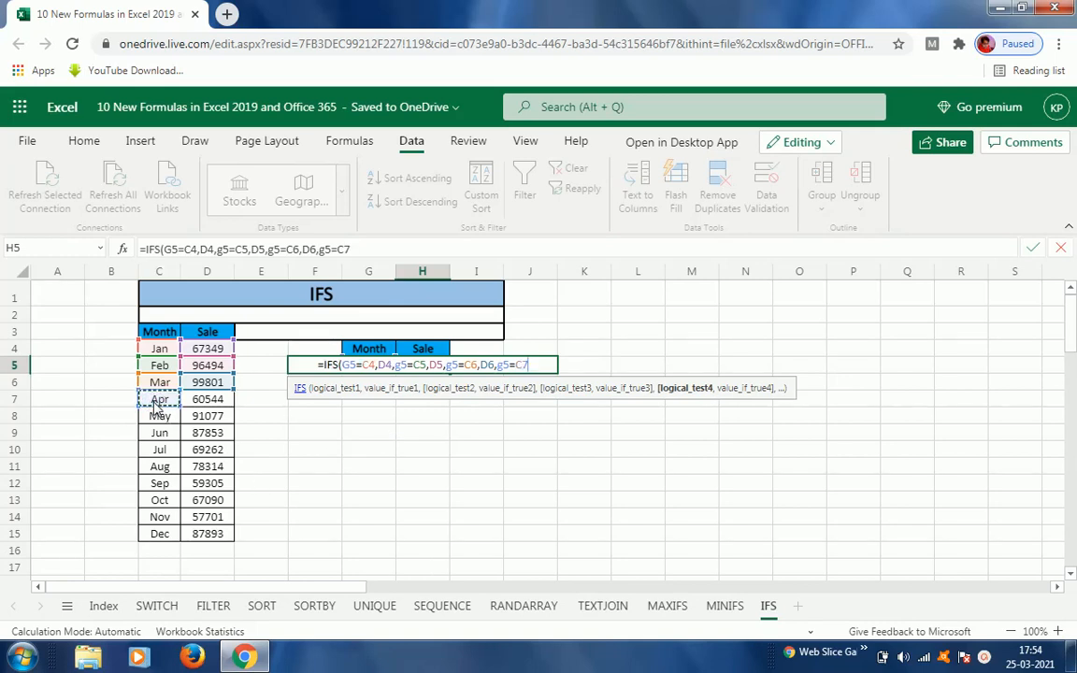
pyautogui.write(',')
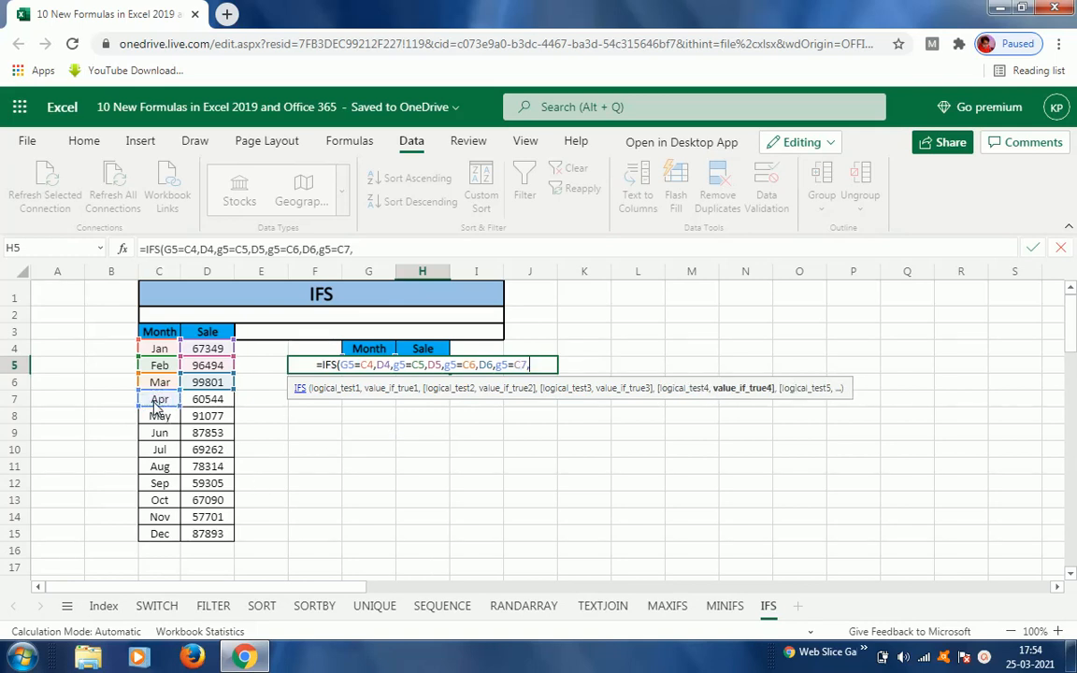
pyautogui.click(213, 404)
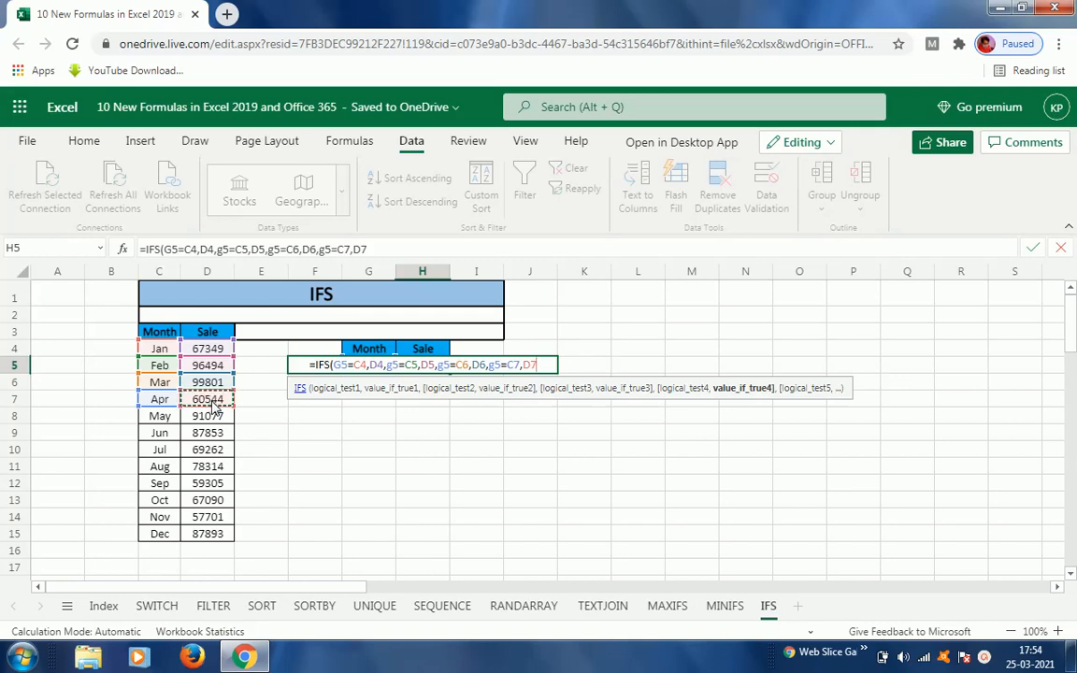
pyautogui.write(',g')
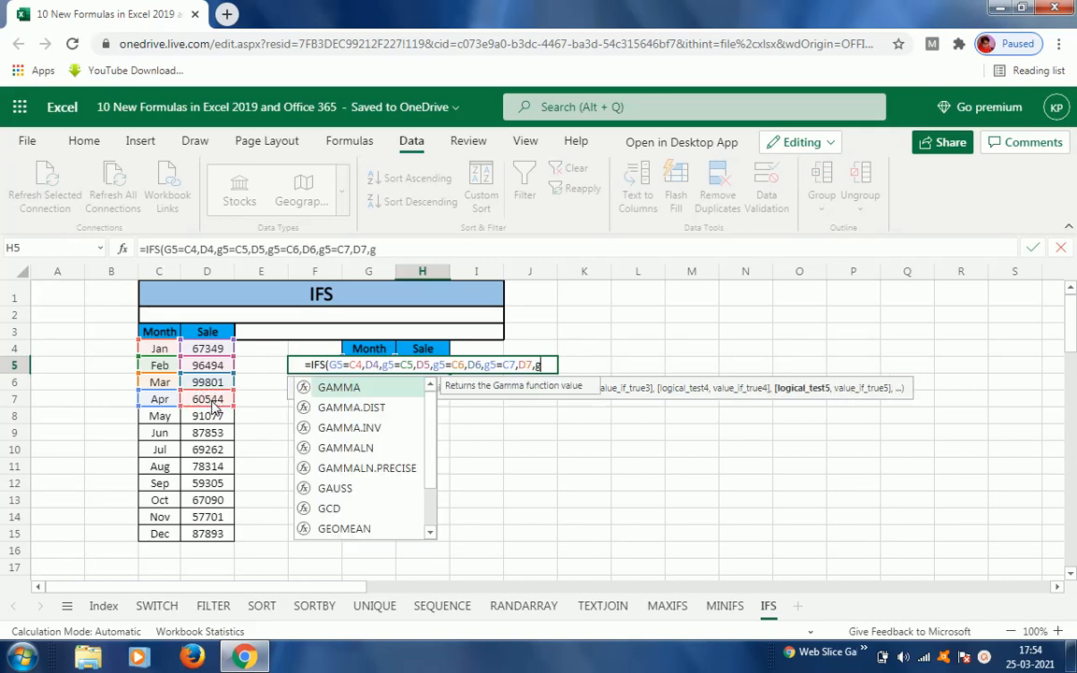
pyautogui.write('5')
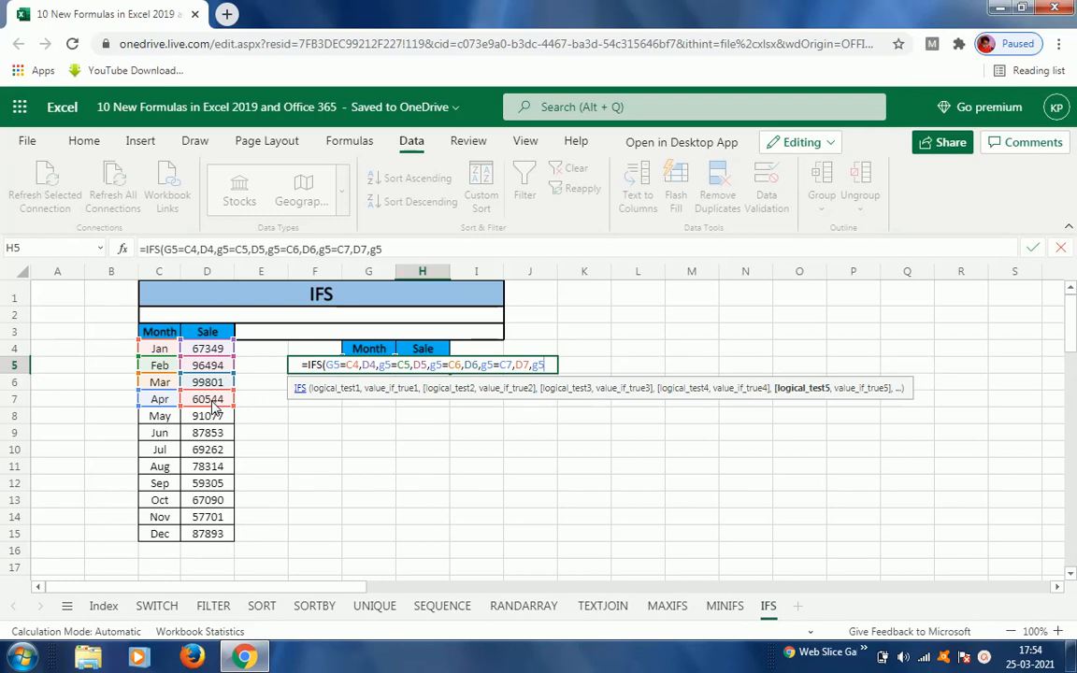
# Step: Add the fifth condition pair g5=C8 returning D8 to the IFS formula
pyautogui.write('=')
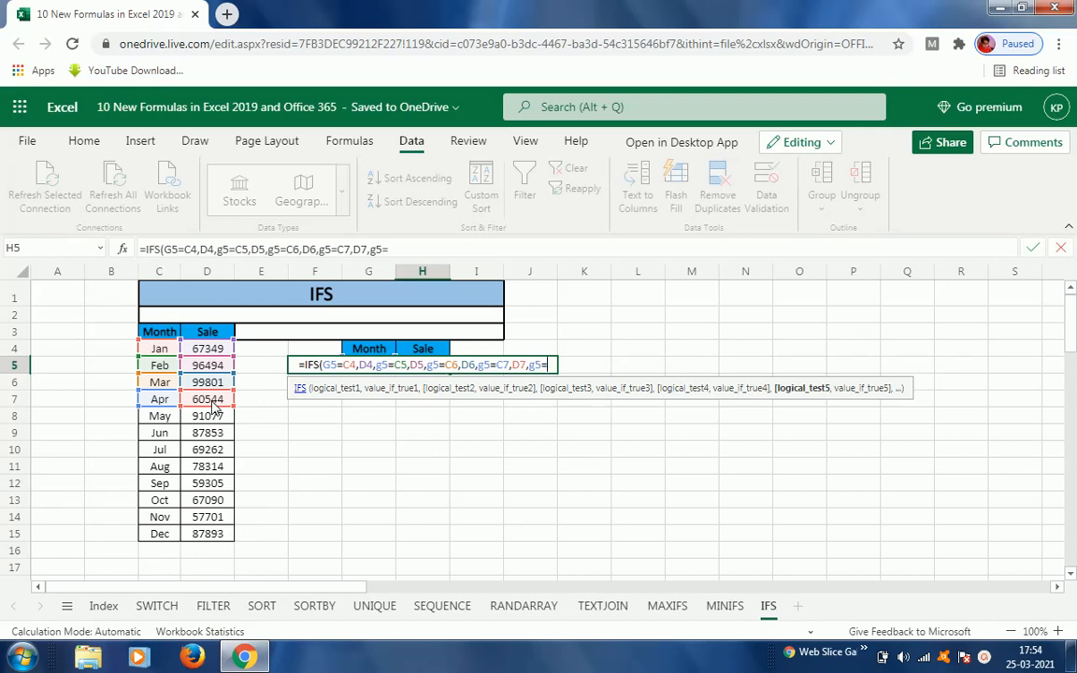
pyautogui.click(167, 419)
pyautogui.write(',')
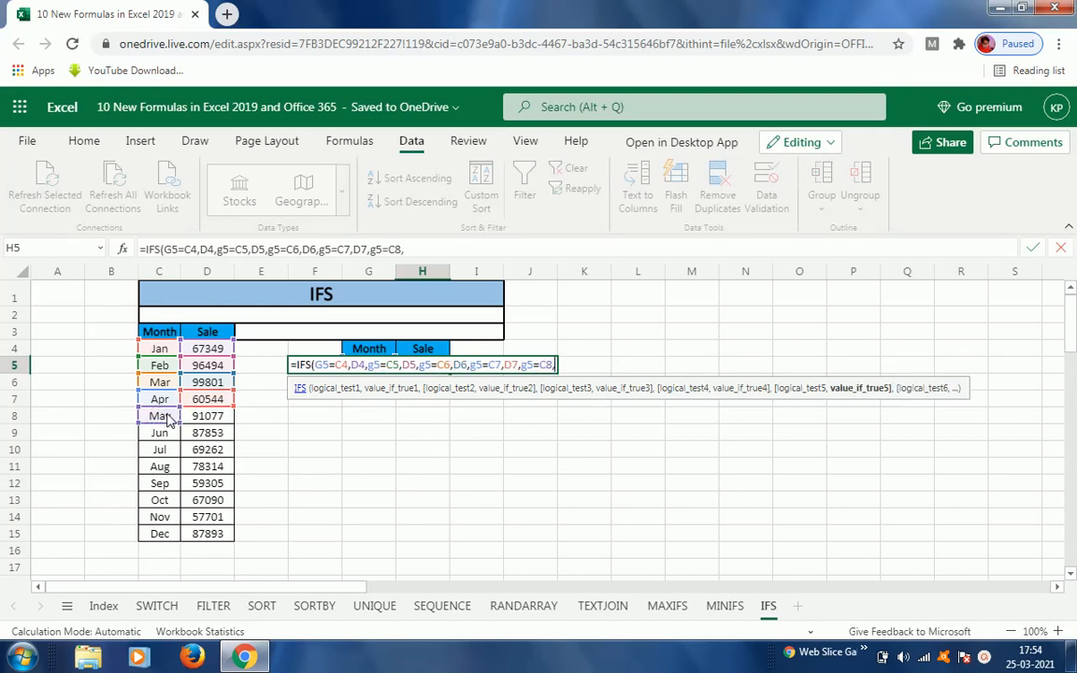
pyautogui.click(211, 418)
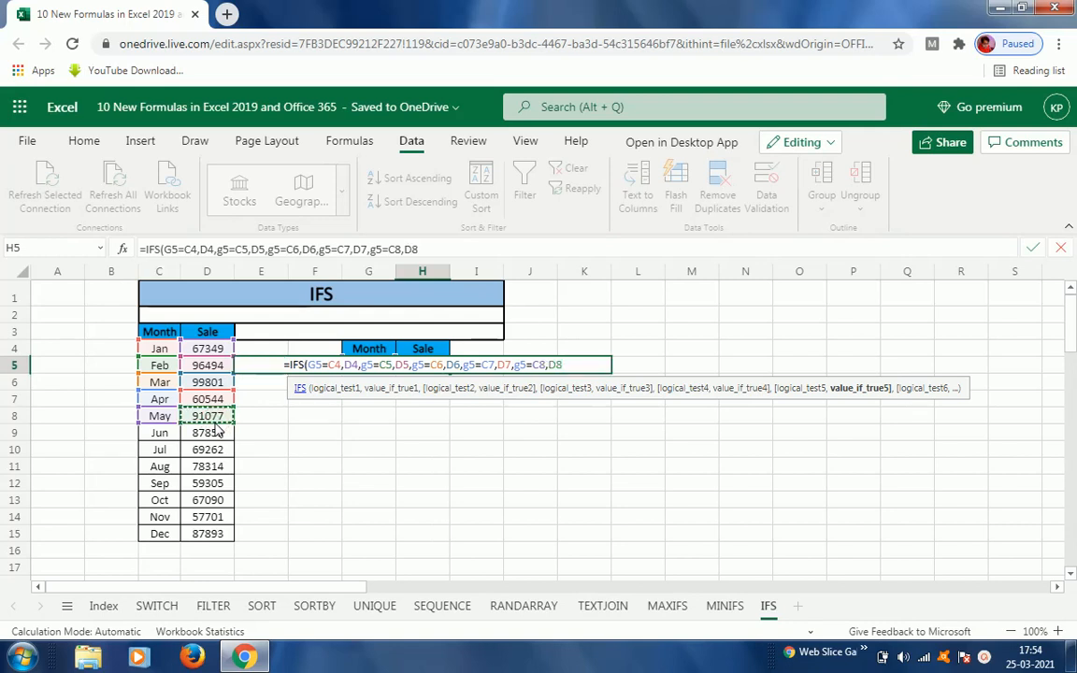
pyautogui.write(',g')
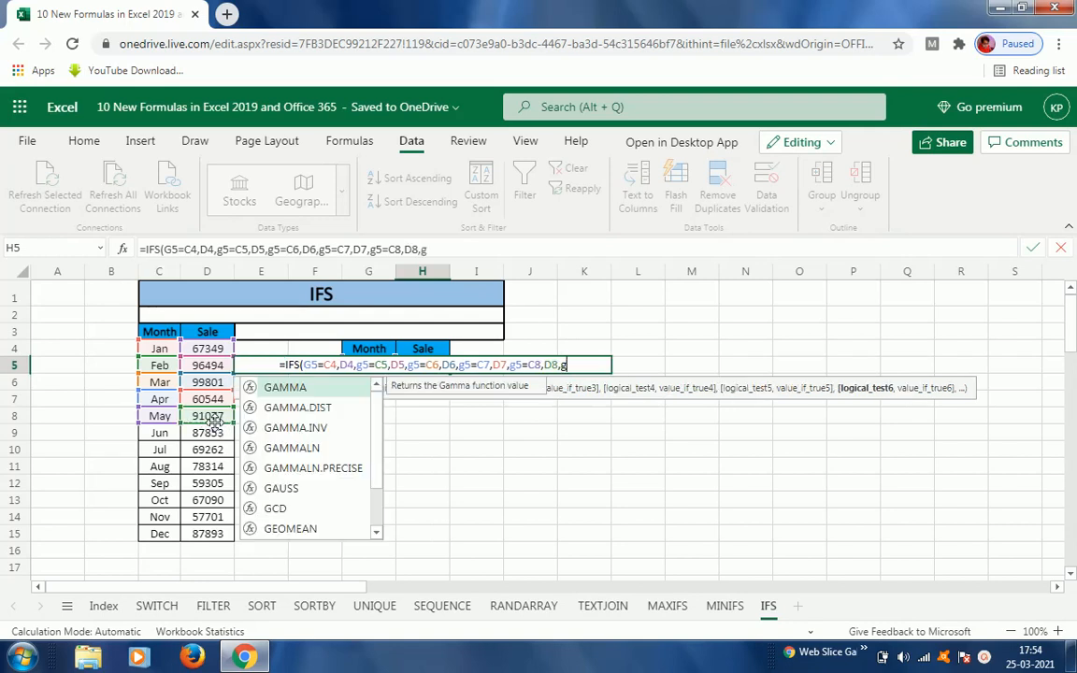
pyautogui.write('5=')
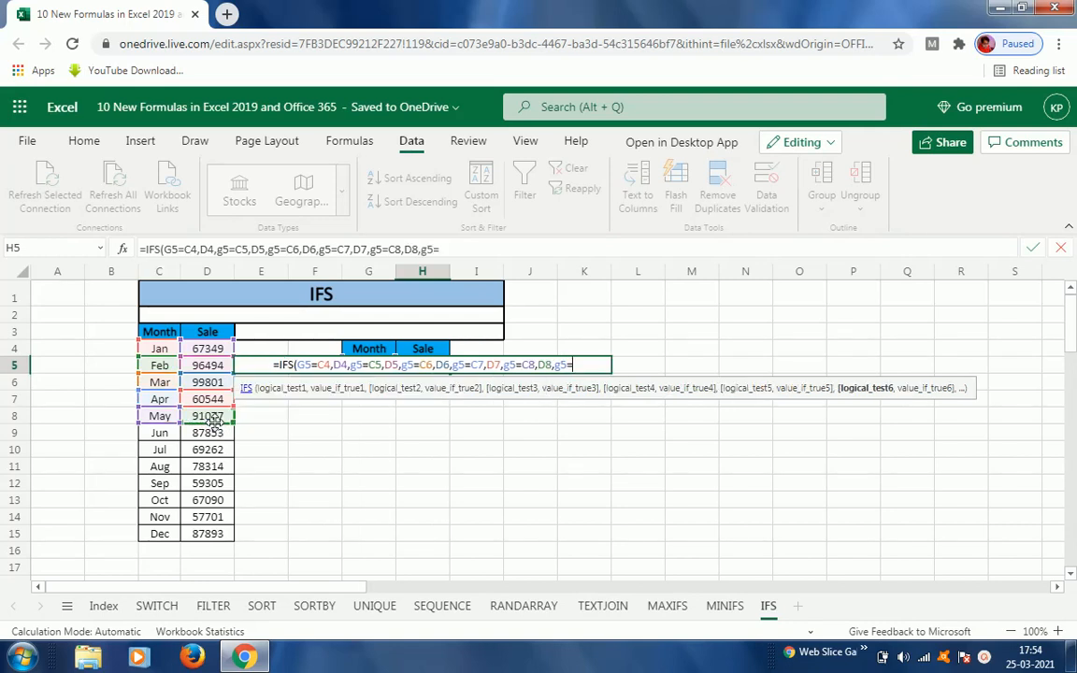
# Step: Add the sixth condition pair g5=C9 returning D9 to the IFS formula
pyautogui.click(159, 433)
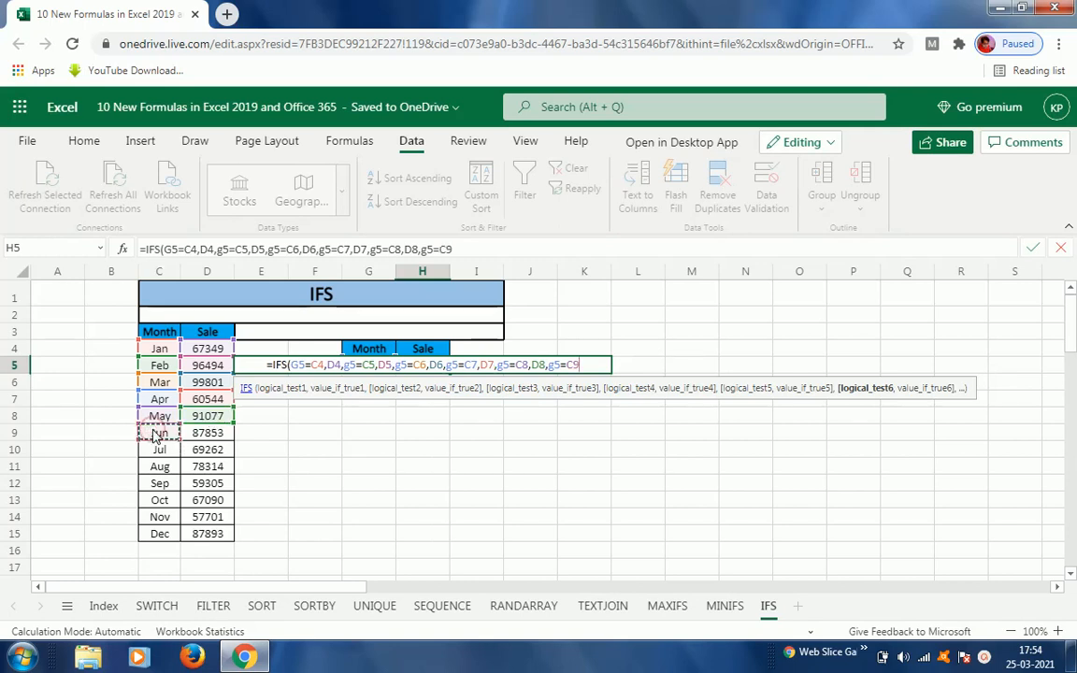
pyautogui.write(',')
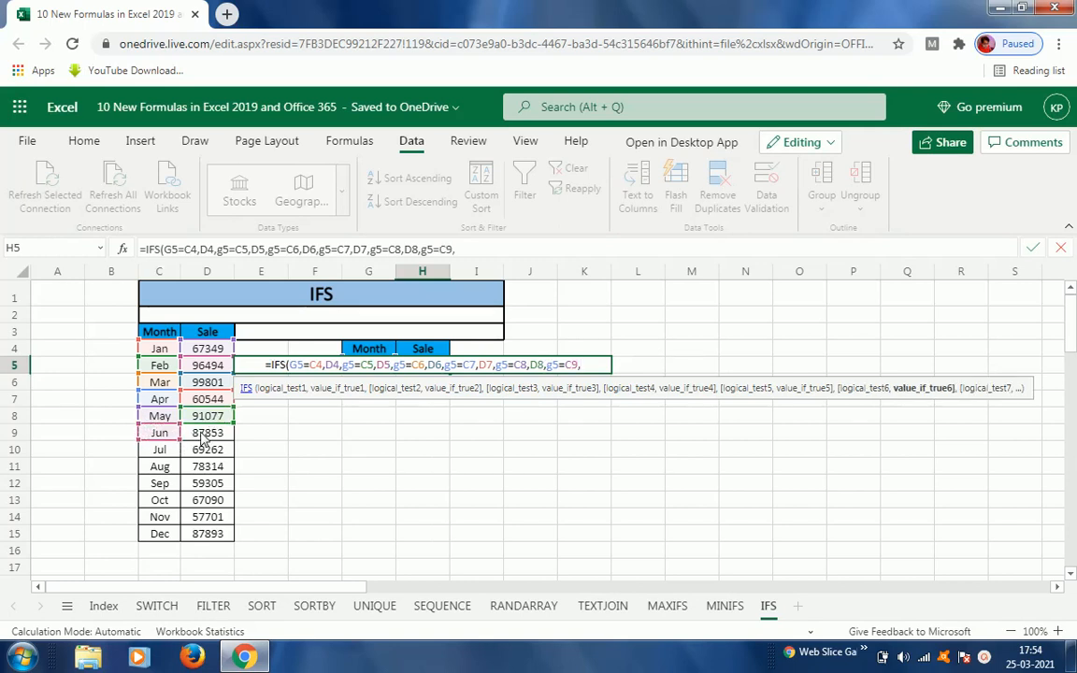
pyautogui.click(200, 434)
pyautogui.write(',')
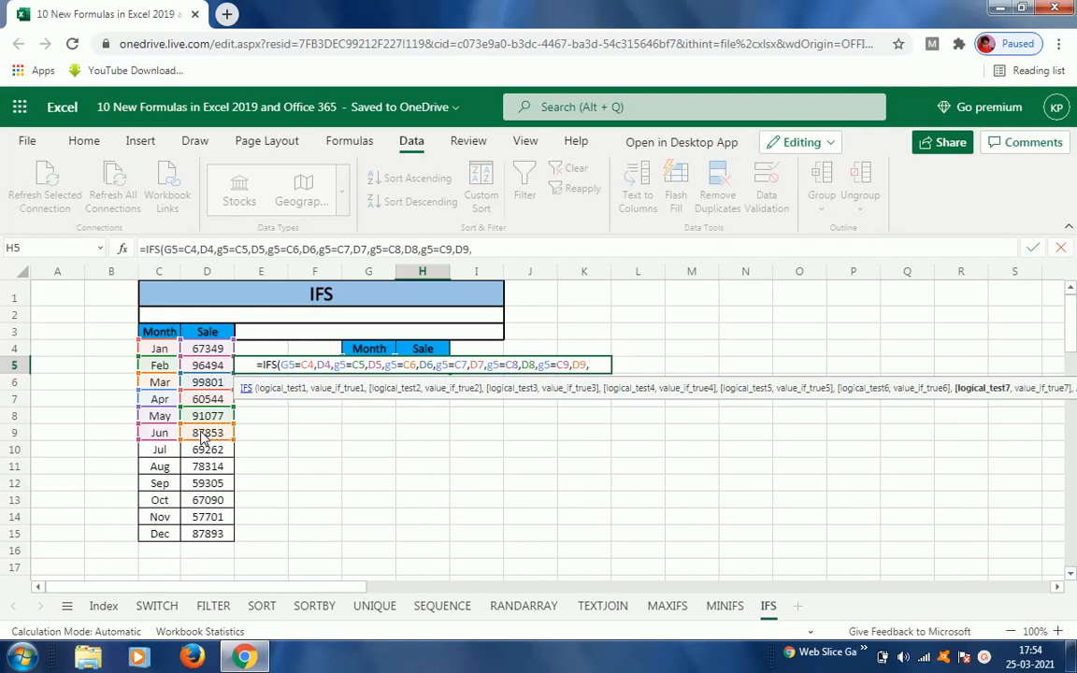
pyautogui.write('g5')
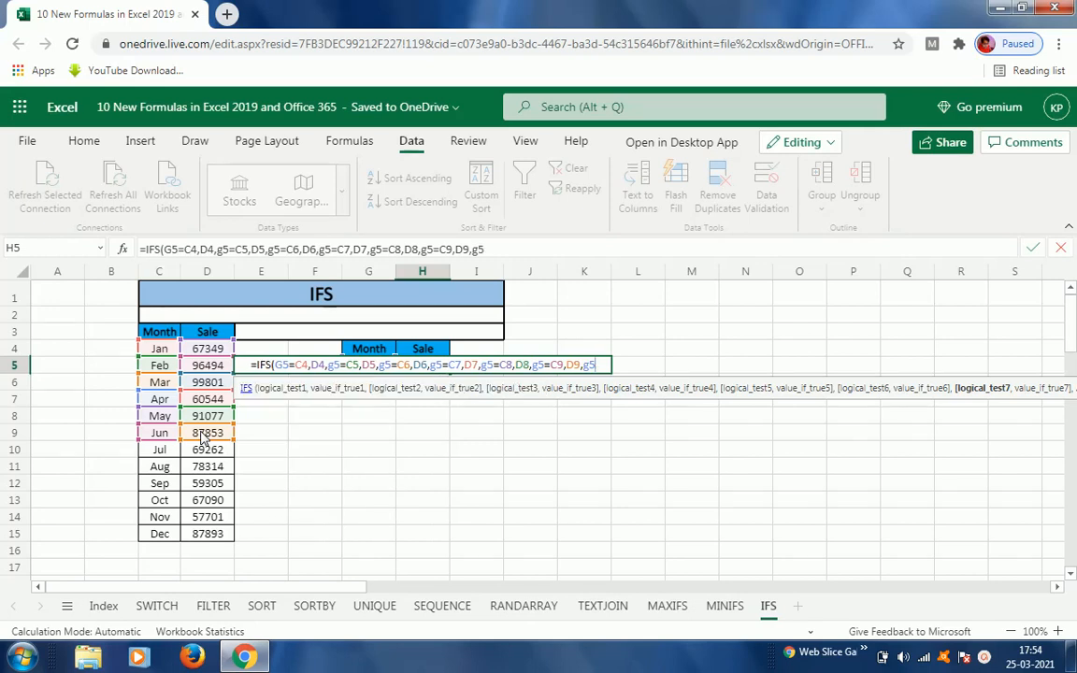
pyautogui.write('=')
# Step: Add the seventh condition pair g5=C10 returning D10 to the IFS formula
pyautogui.click(161, 452)
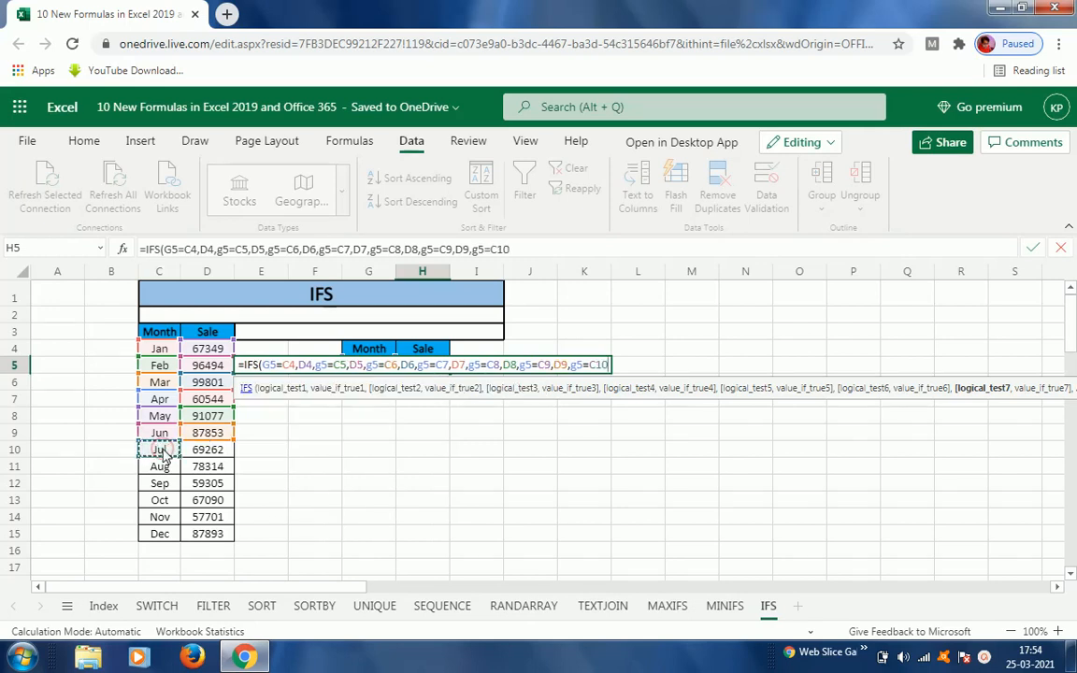
pyautogui.write(',')
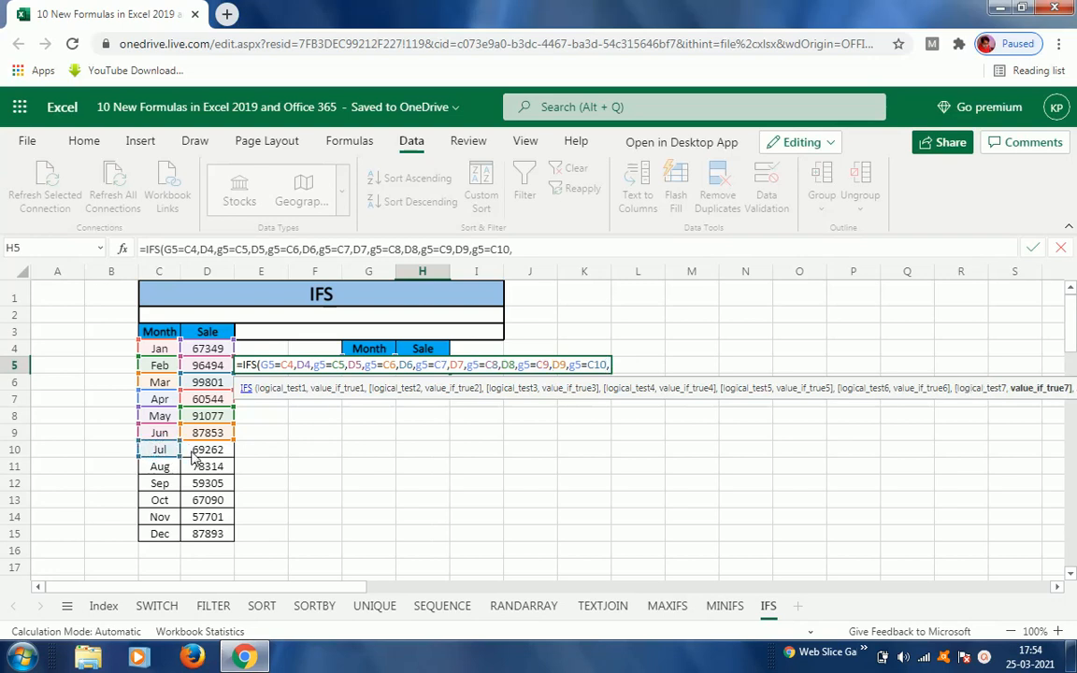
pyautogui.click(196, 455)
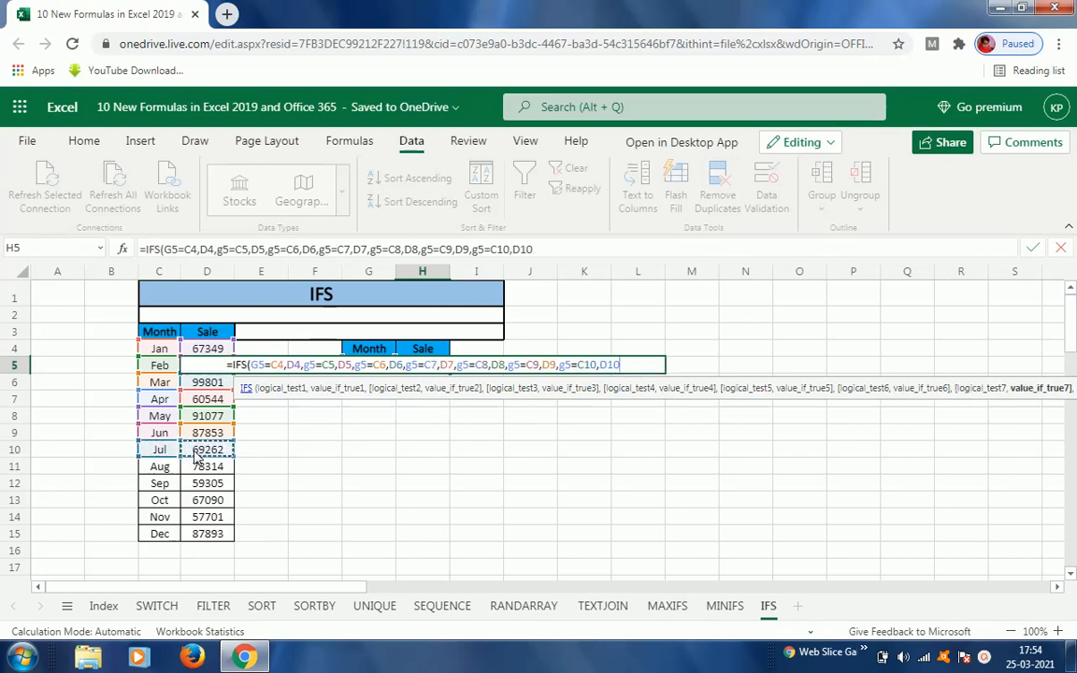
pyautogui.write(',')
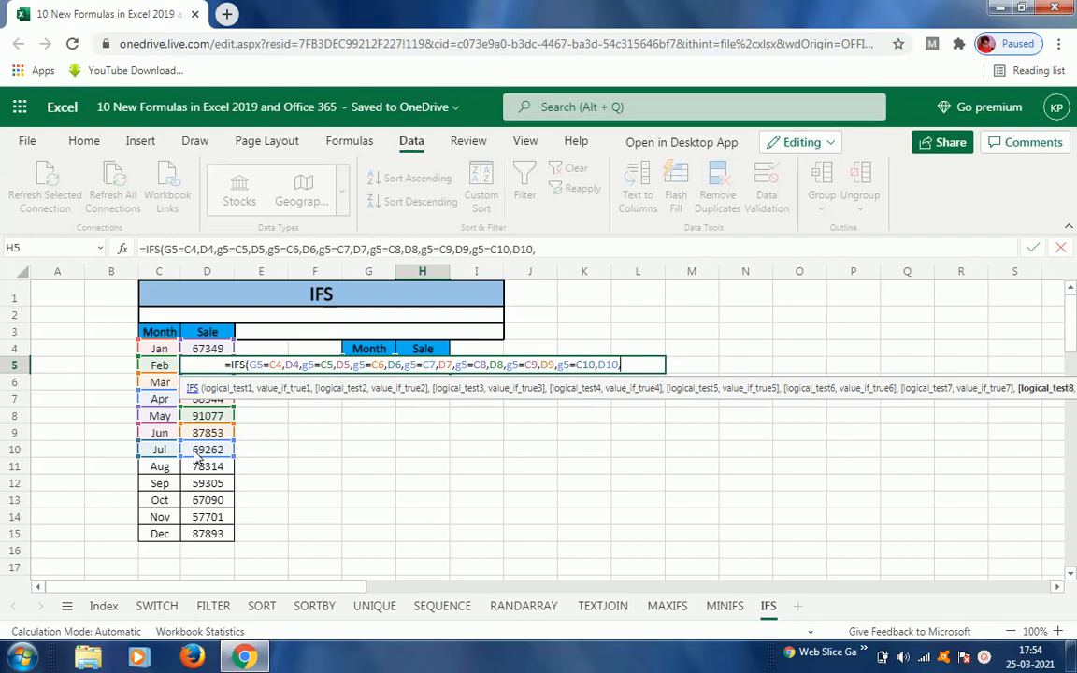
pyautogui.write('g5')
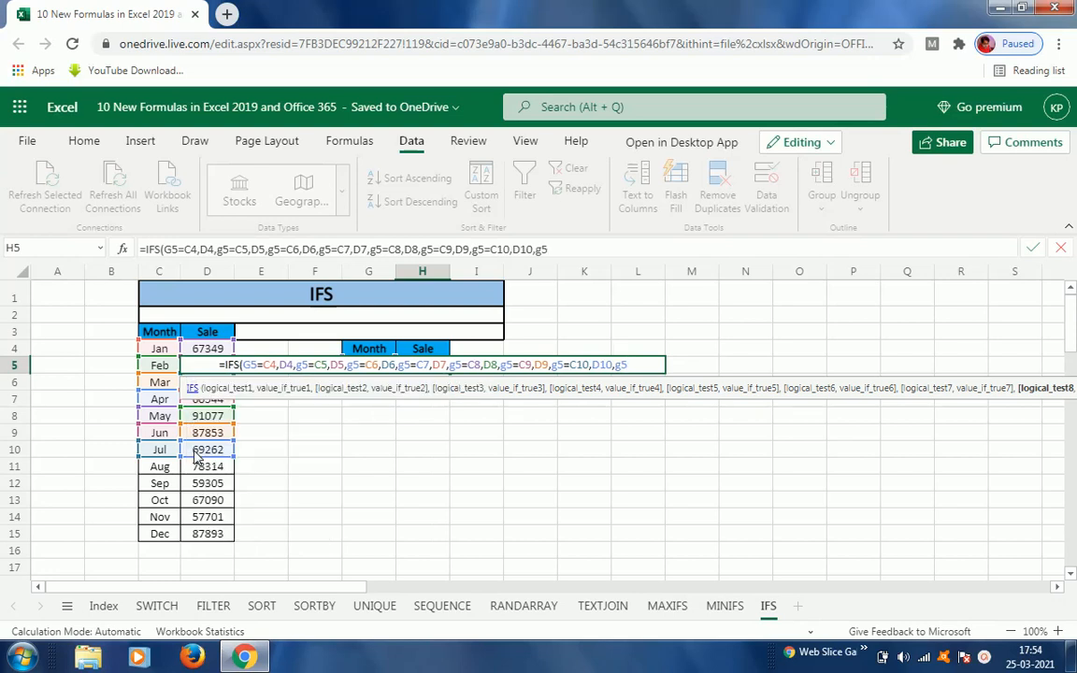
pyautogui.write('=')
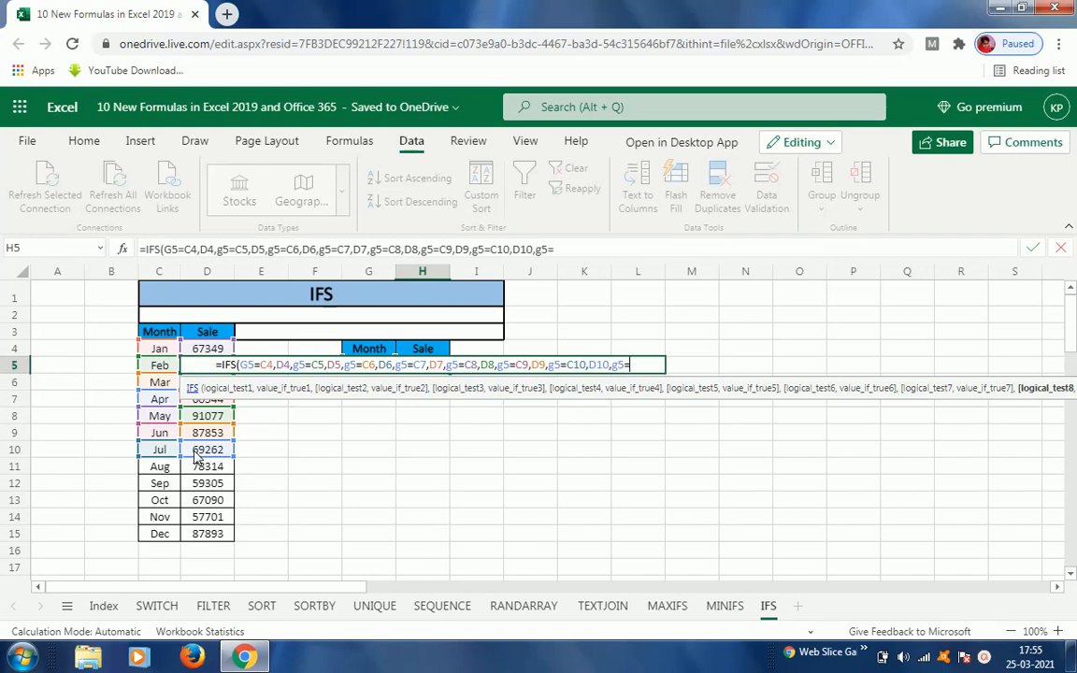
# Step: Add the eighth condition pair g5=C11 returning D11 to the IFS formula
pyautogui.click(155, 469)
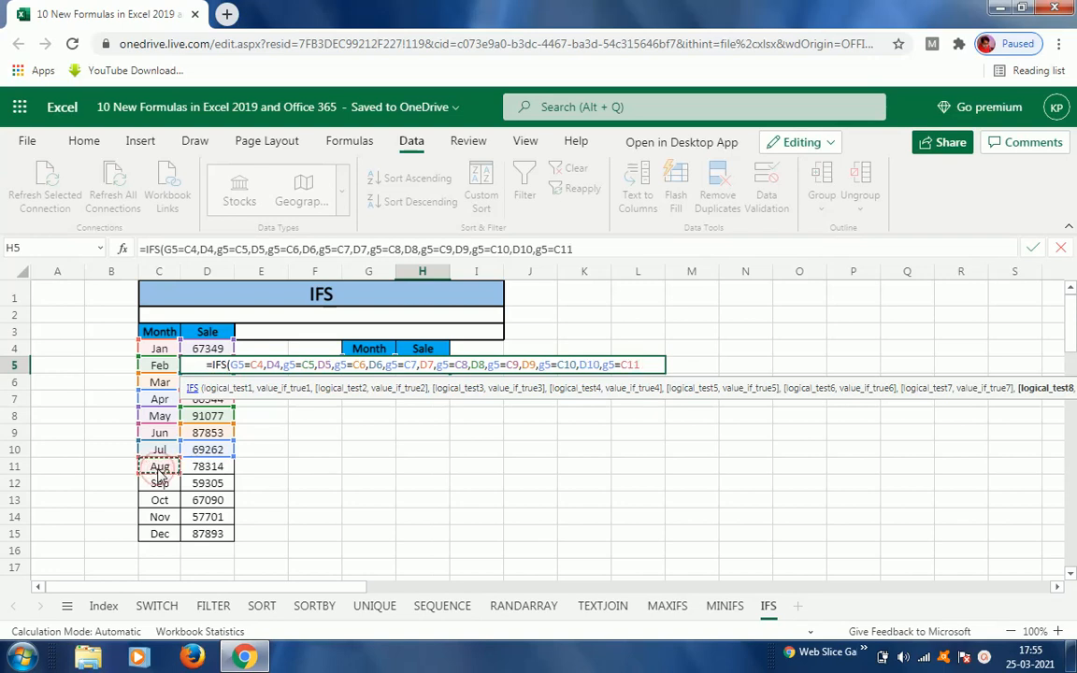
pyautogui.write(',')
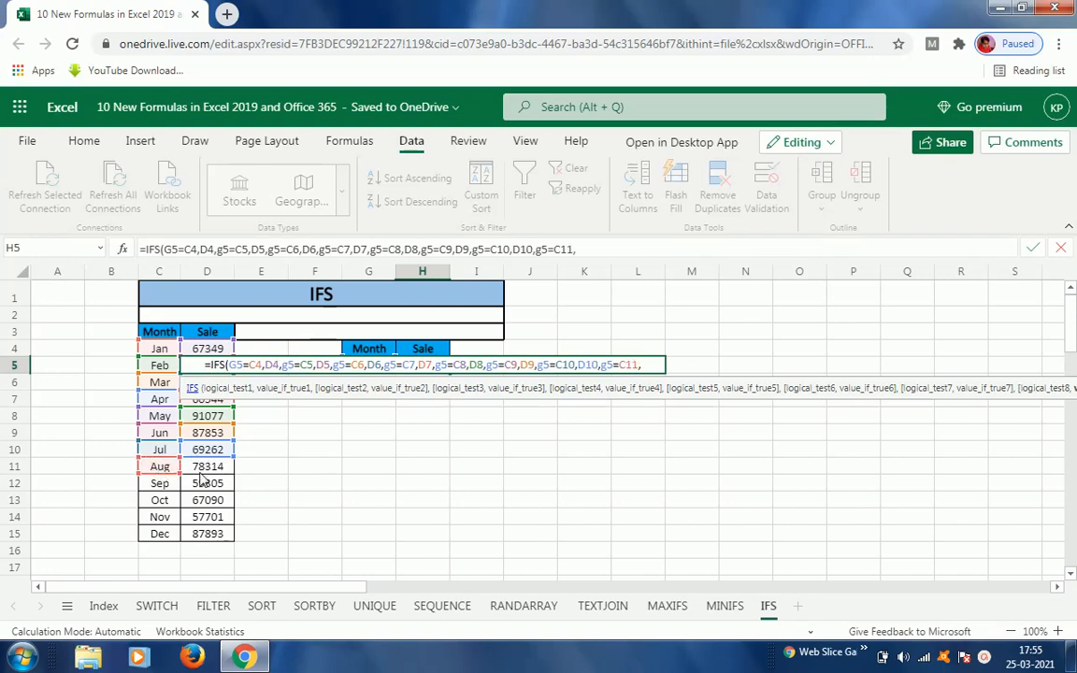
pyautogui.click(199, 470)
pyautogui.write(',')
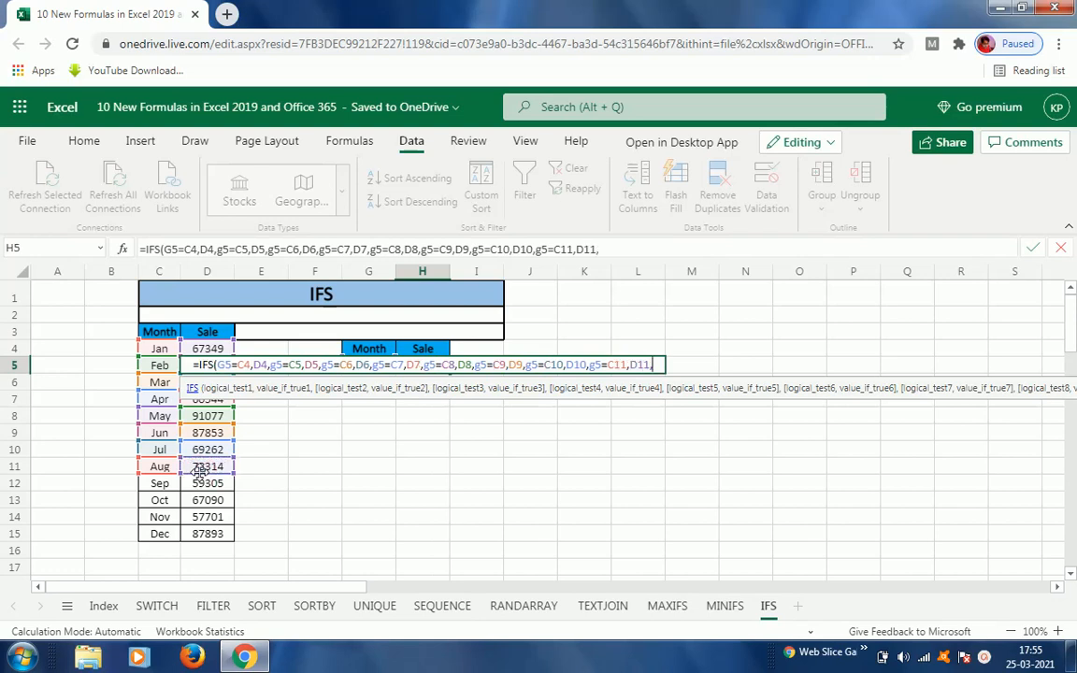
pyautogui.write('g5=')
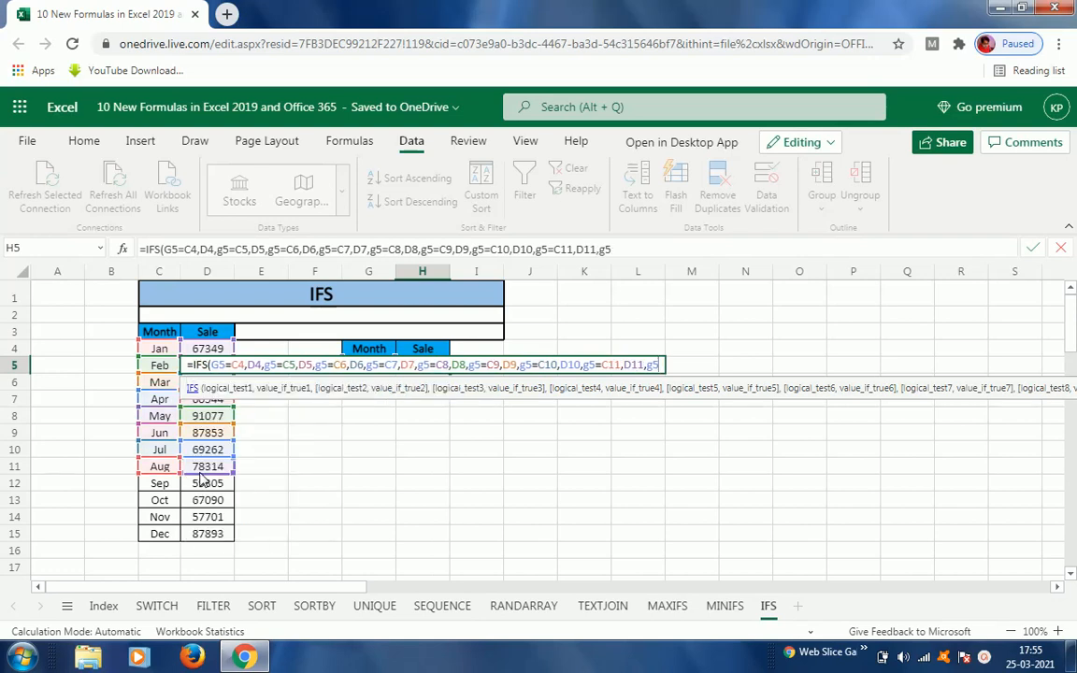
# Step: Add the ninth condition pair g5=C12 returning D12 to the IFS formula
pyautogui.click(160, 487)
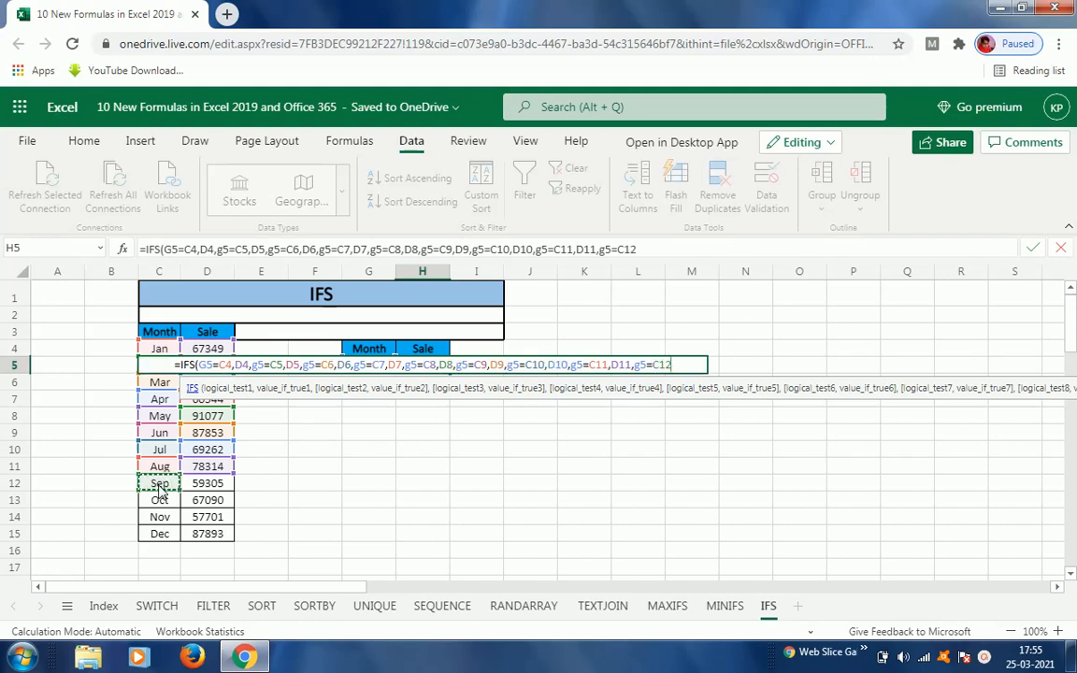
pyautogui.write(',')
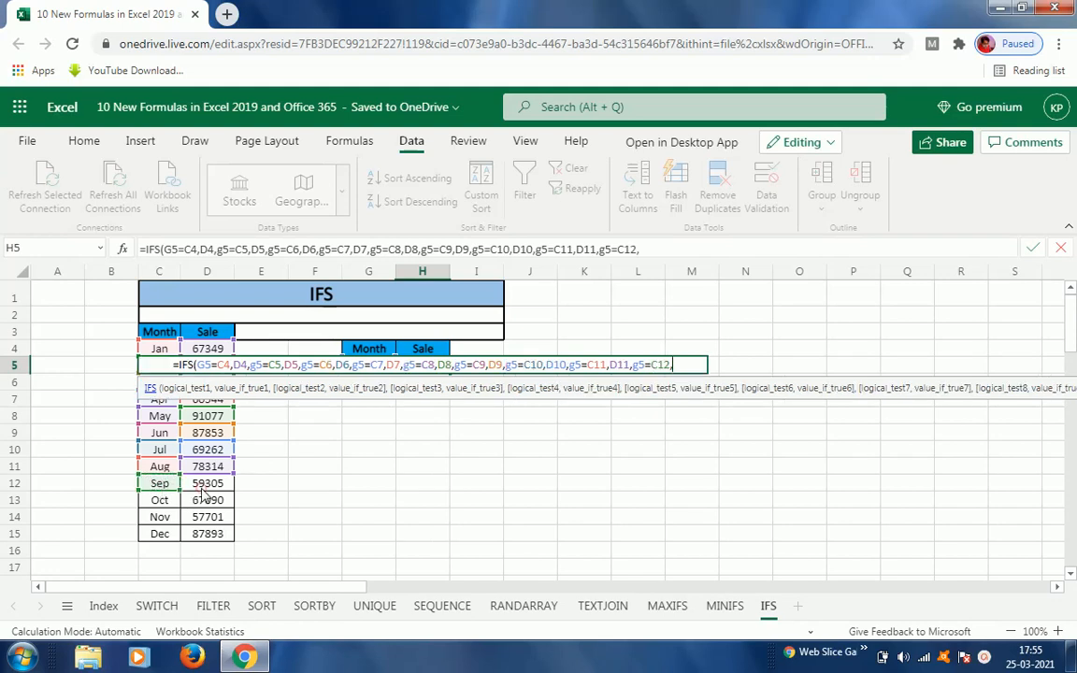
pyautogui.click(203, 489)
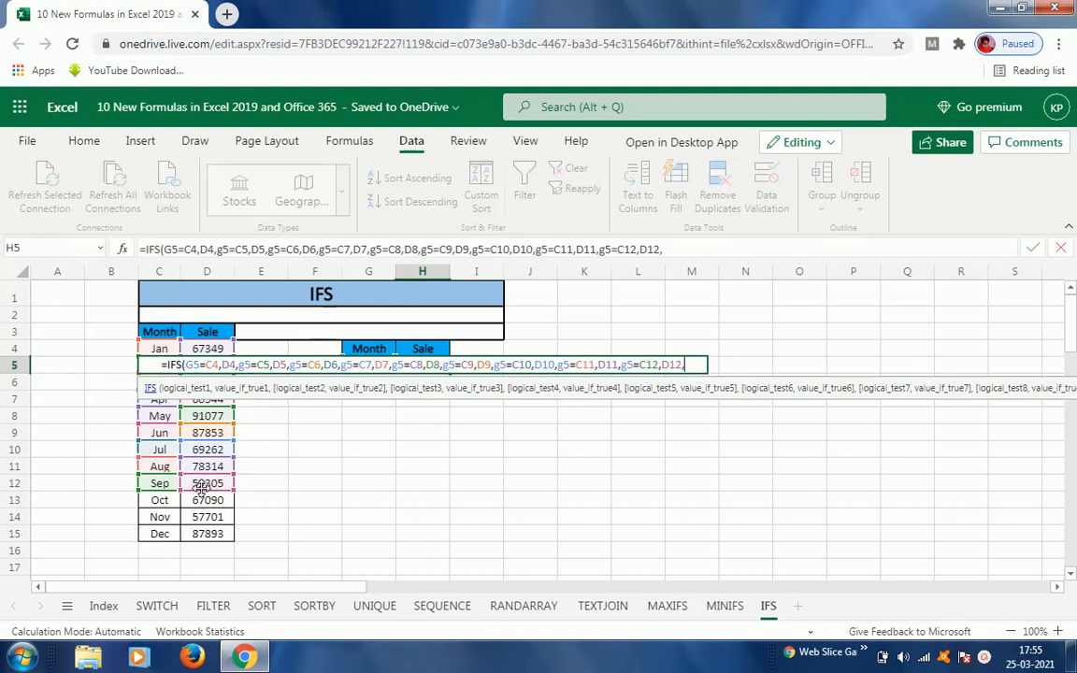
# Step: Add the tenth condition pair g5=C13 returning D13 to the IFS formula
pyautogui.write('g5')
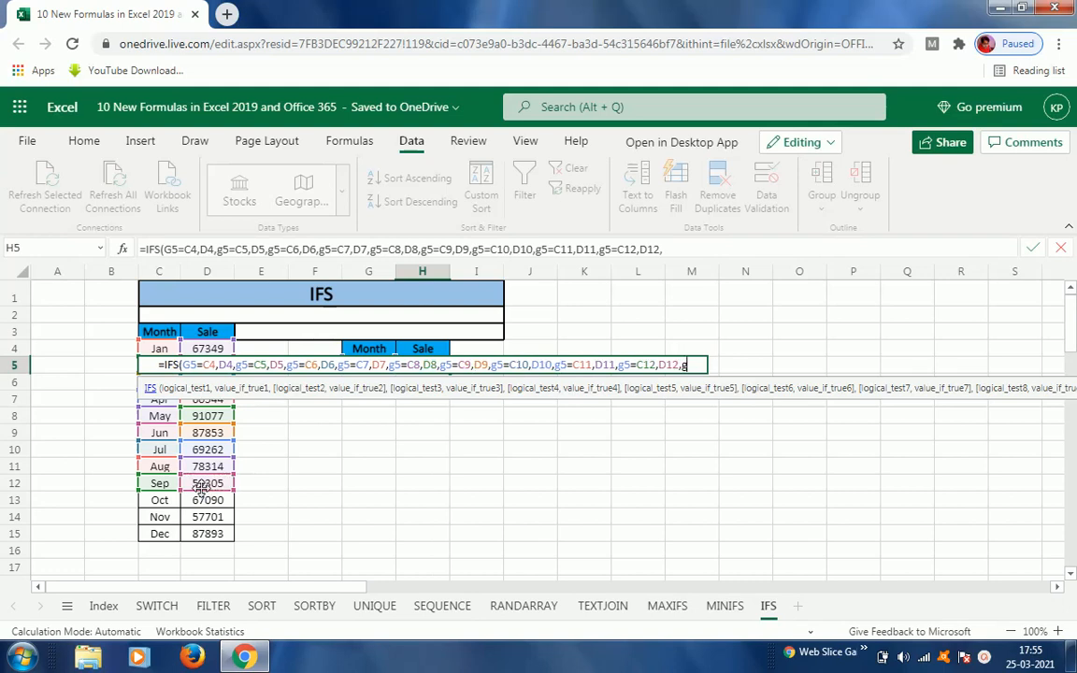
pyautogui.write('=')
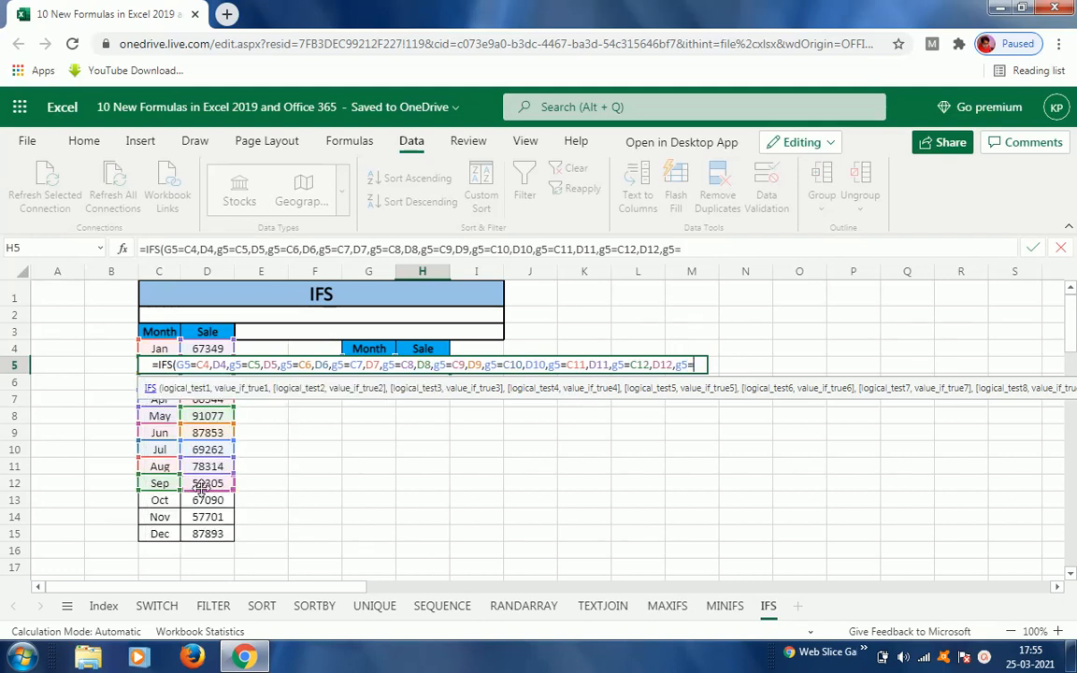
pyautogui.click(160, 502)
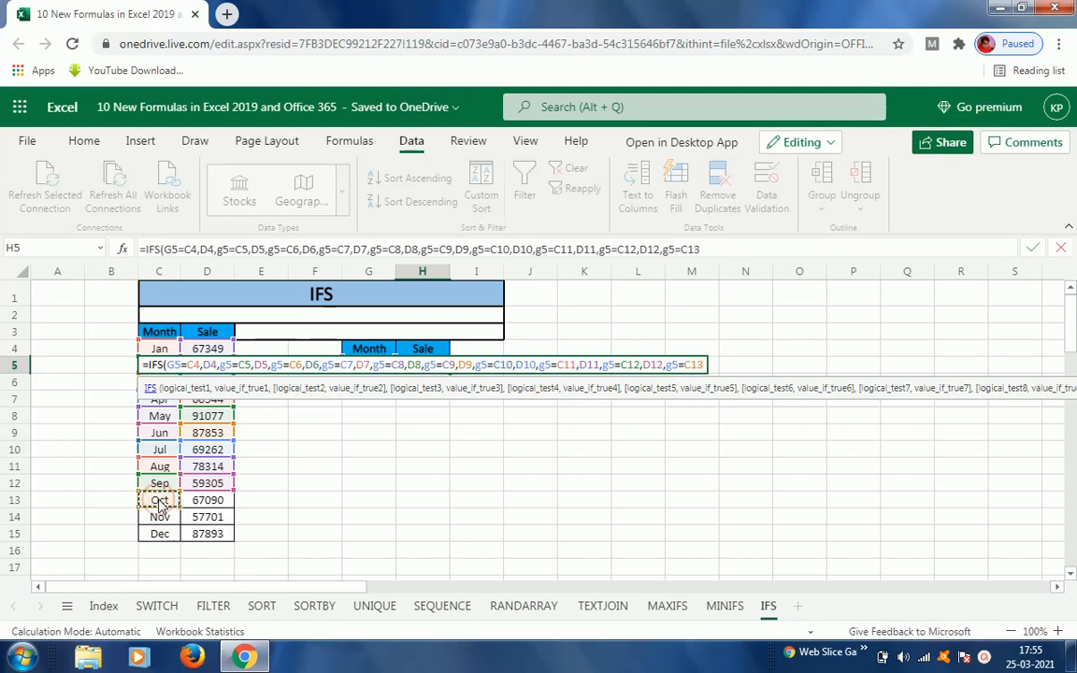
pyautogui.write(',')
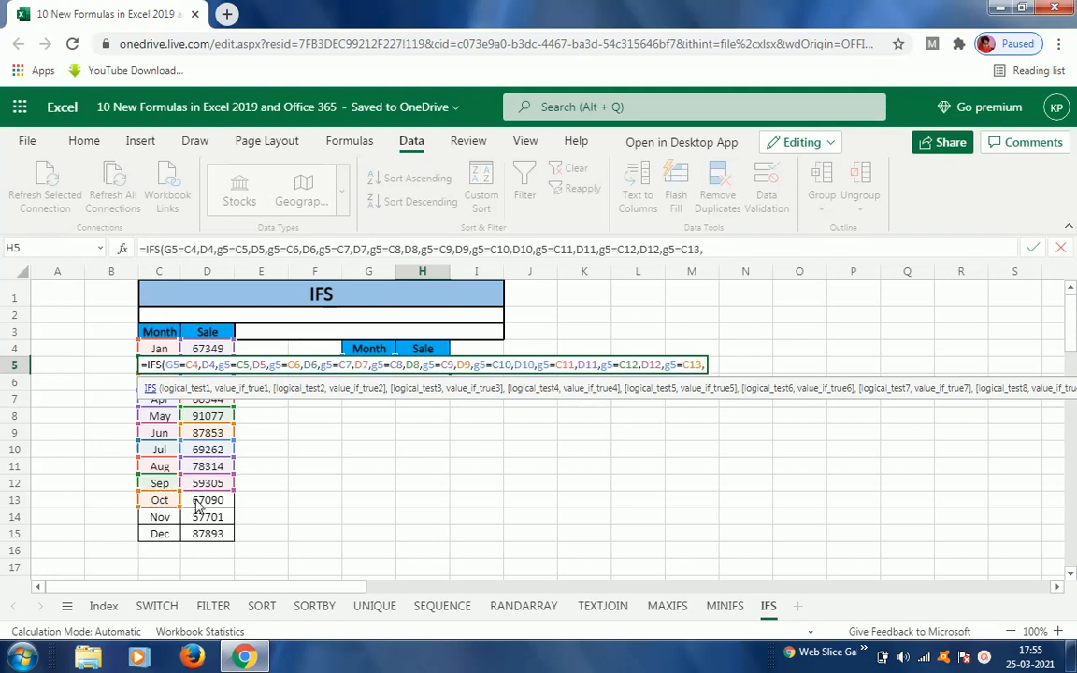
pyautogui.click(199, 504)
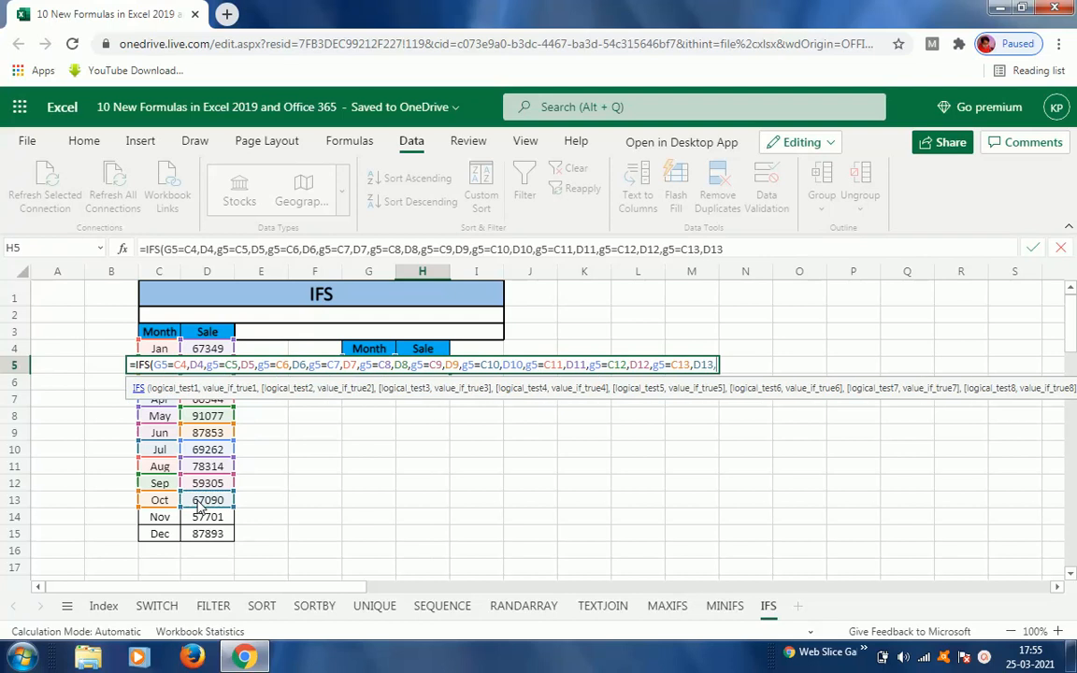
# Step: Add the eleventh condition pair g5=C14 returning D14 to the IFS formula
pyautogui.write(',g5=')
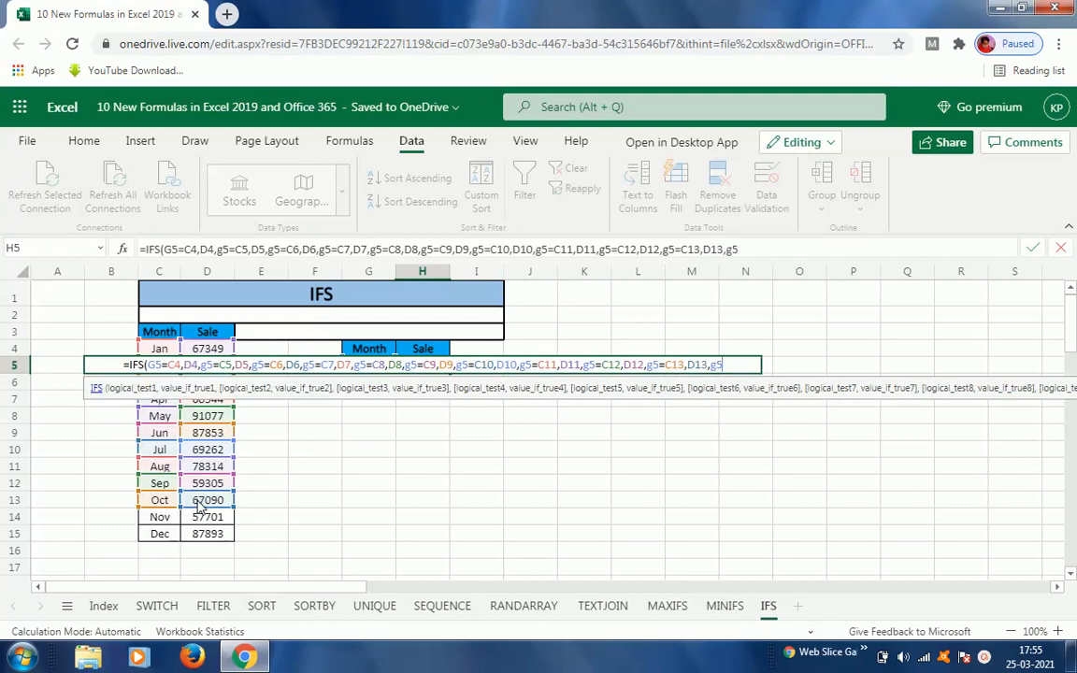
pyautogui.click(163, 524)
pyautogui.write(',')
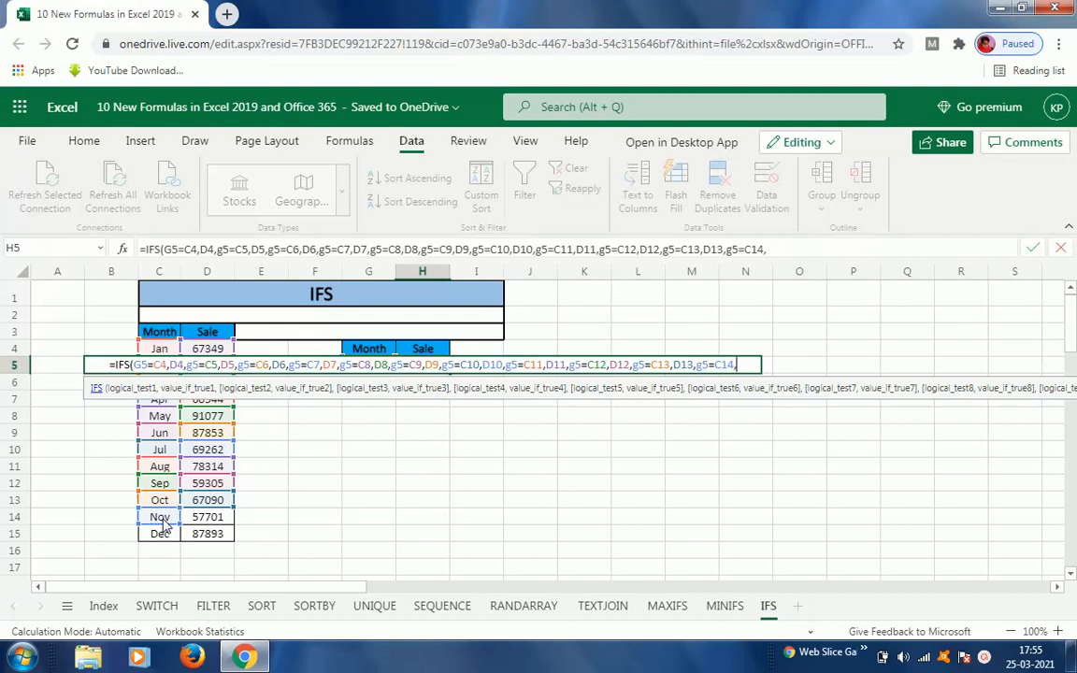
pyautogui.click(206, 519)
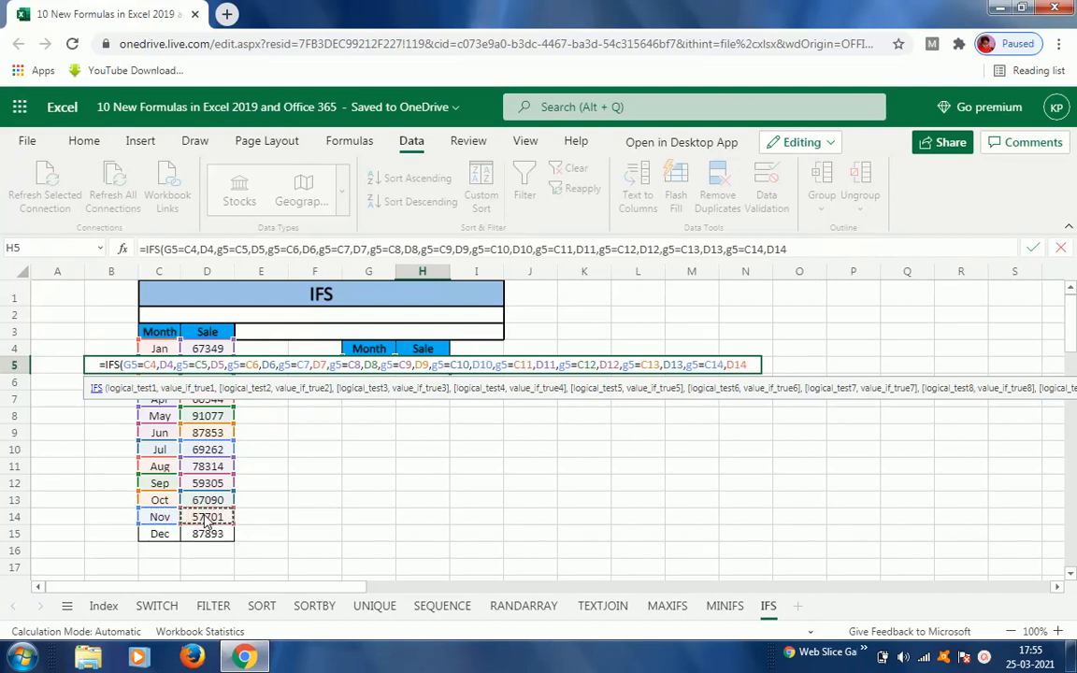
# Step: Add the final condition pair g5=C15 returning D15 and close the IFS formula's parenthesis
pyautogui.write(',')
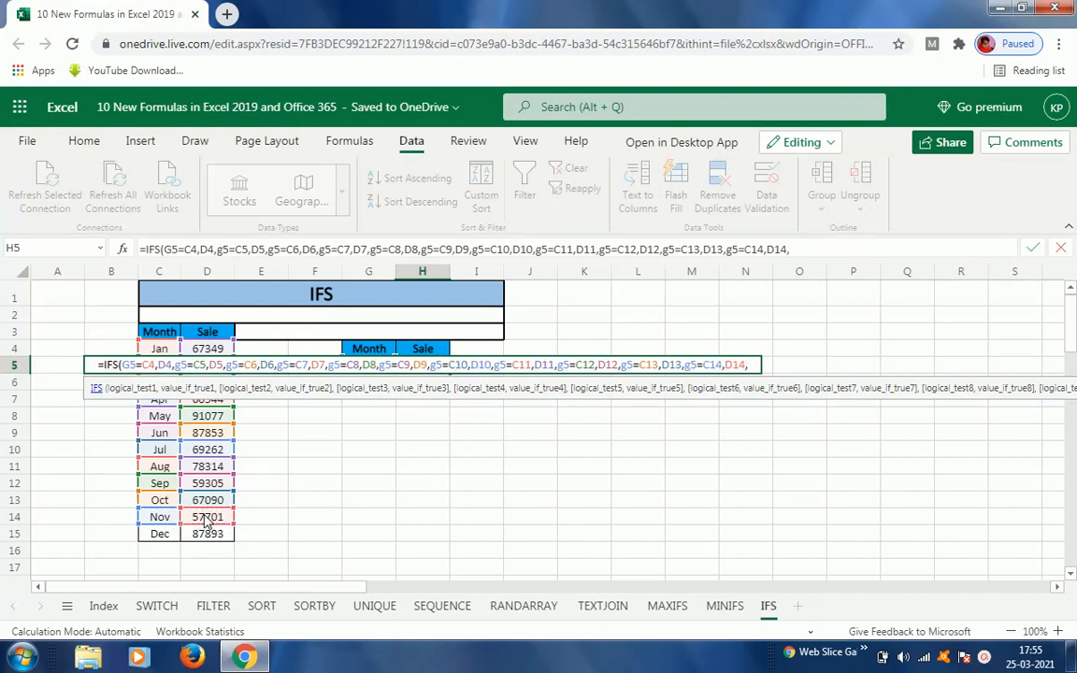
pyautogui.write('g')
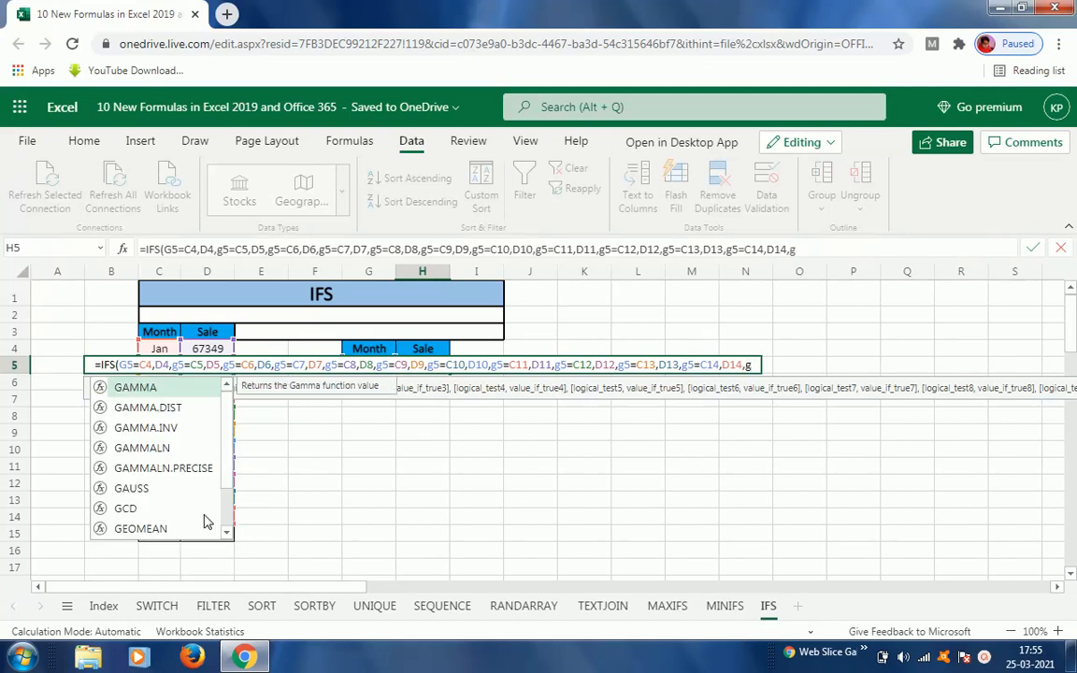
pyautogui.write('5')
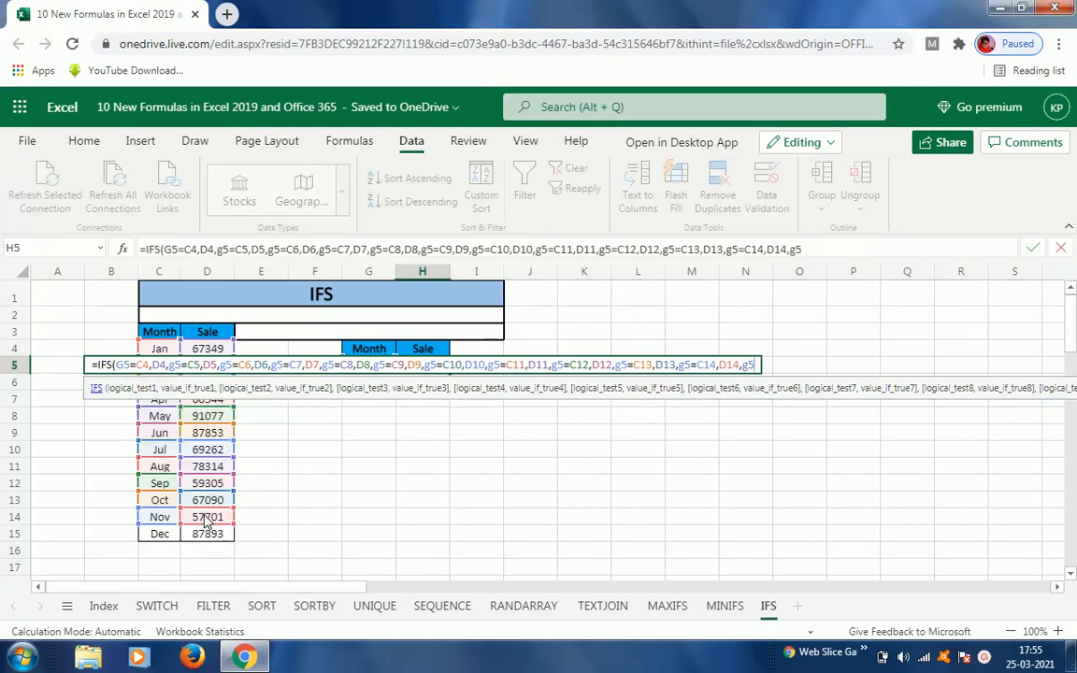
pyautogui.write('=')
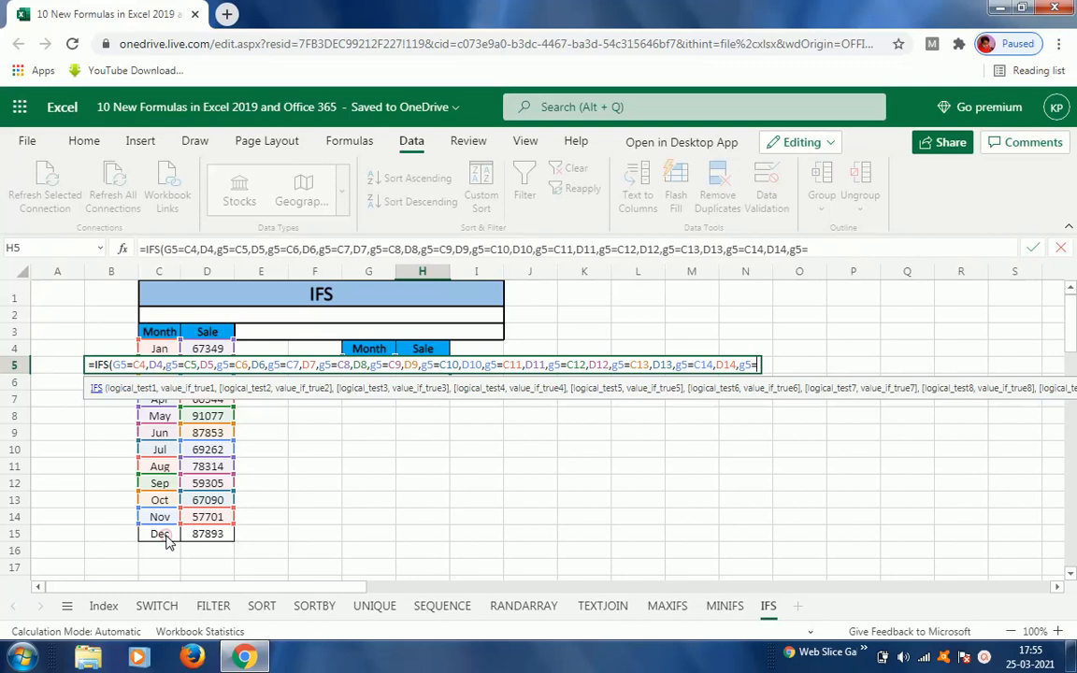
pyautogui.click(165, 539)
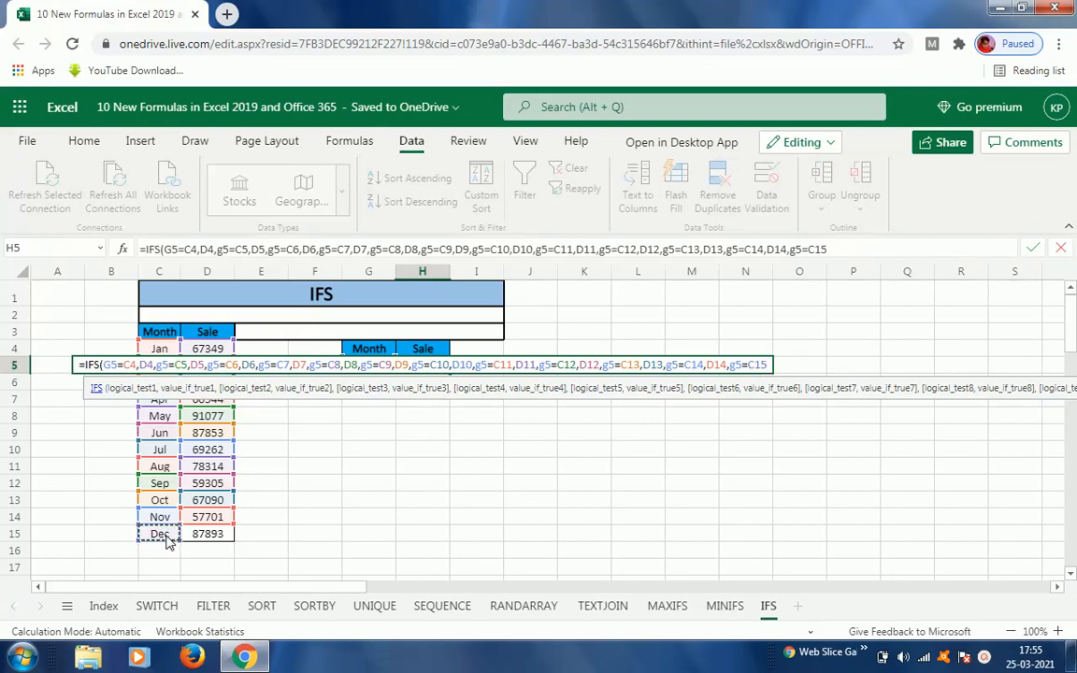
pyautogui.write(',')
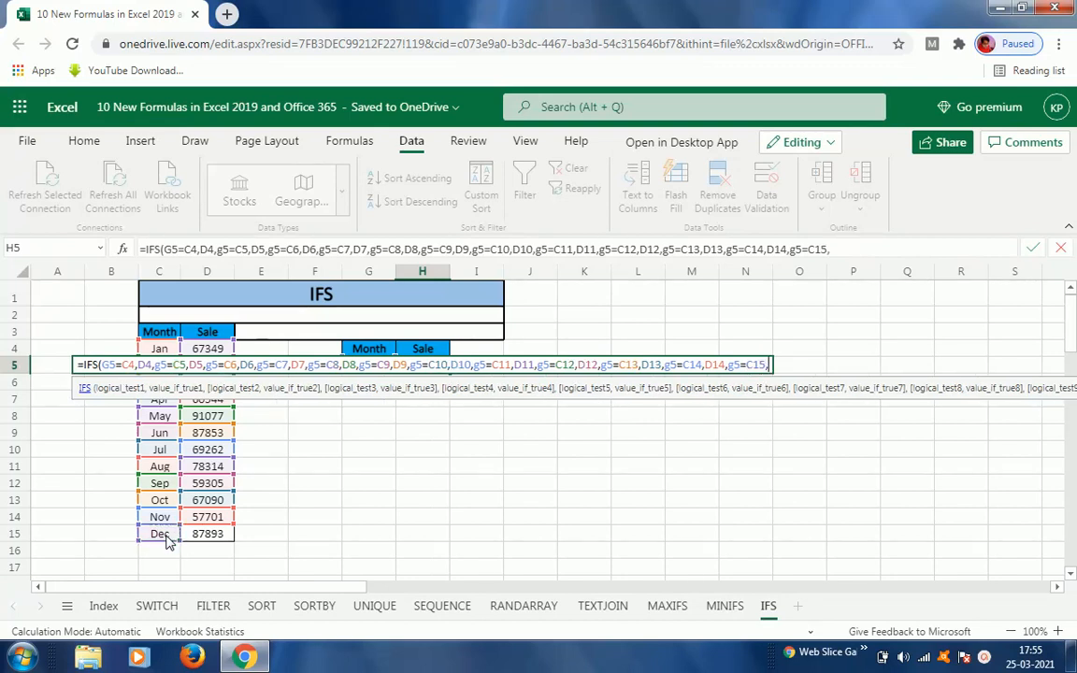
pyautogui.click(196, 538)
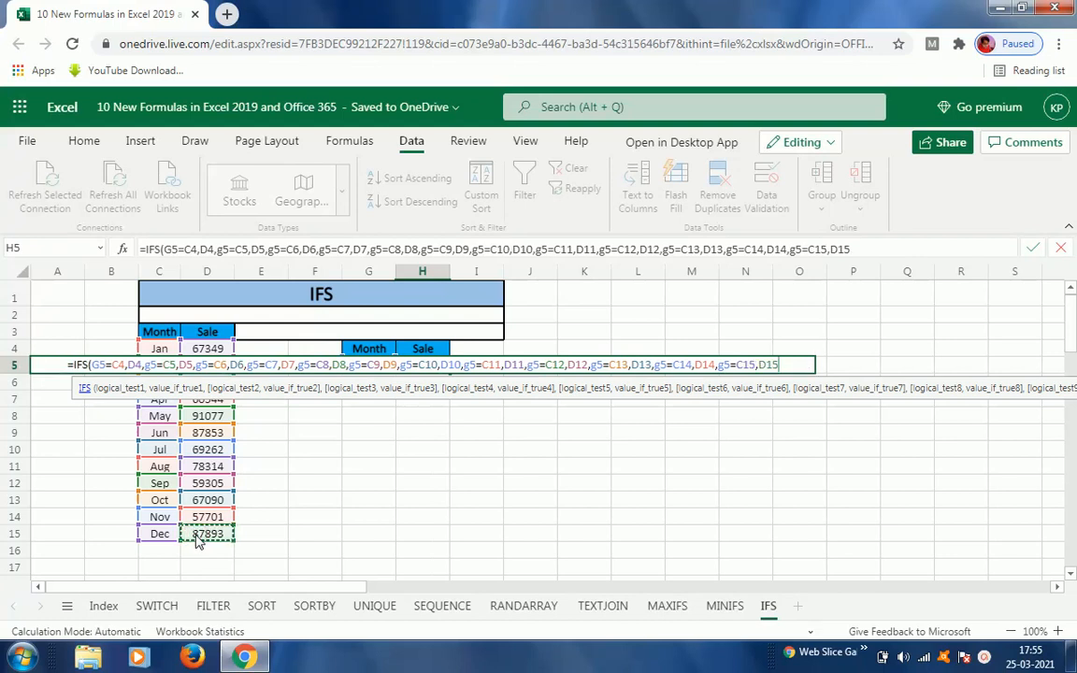
pyautogui.write(')')
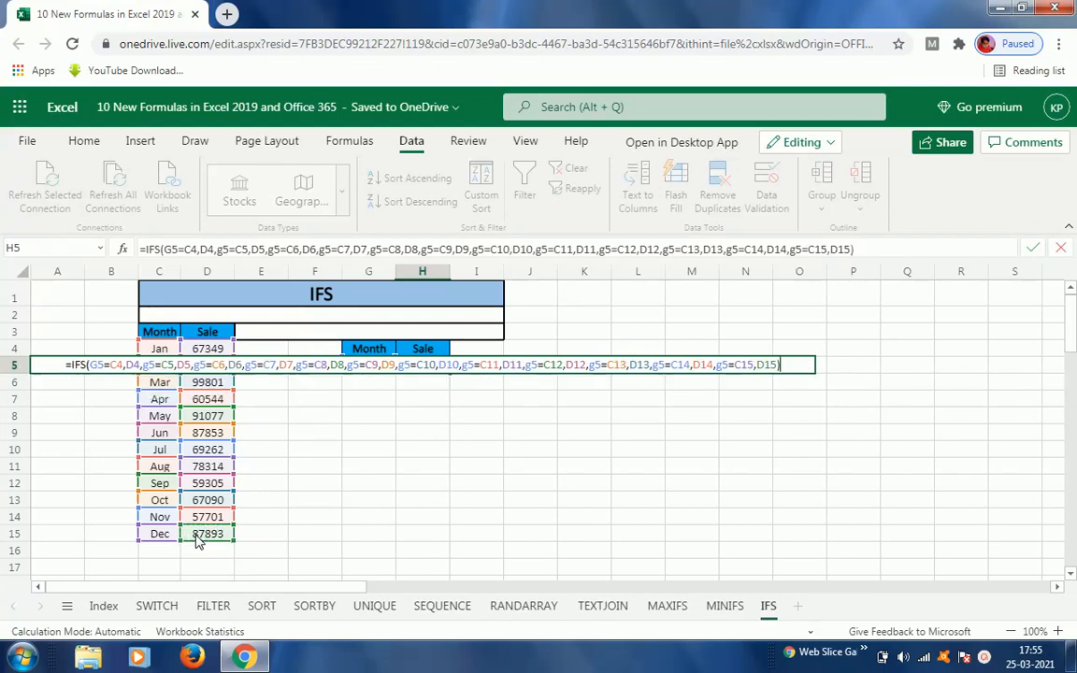
# Step: Enter the IFS formula in H5 and compare its result with June's sale in the source table
pyautogui.press('Return')
pyautogui.press('Up')
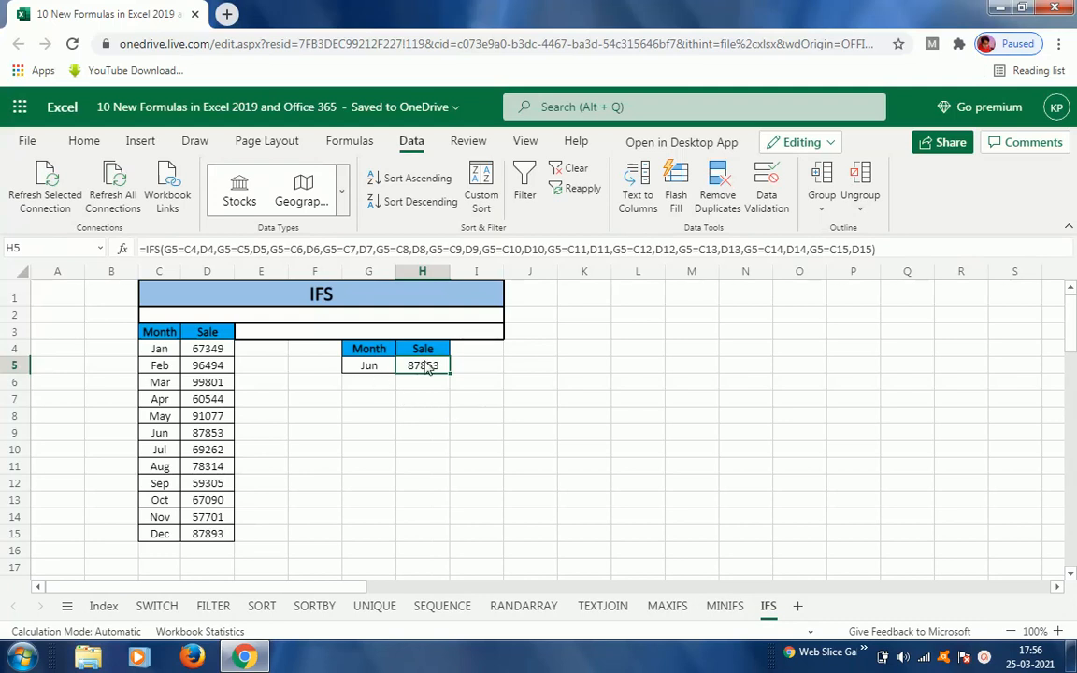
pyautogui.click(369, 364)
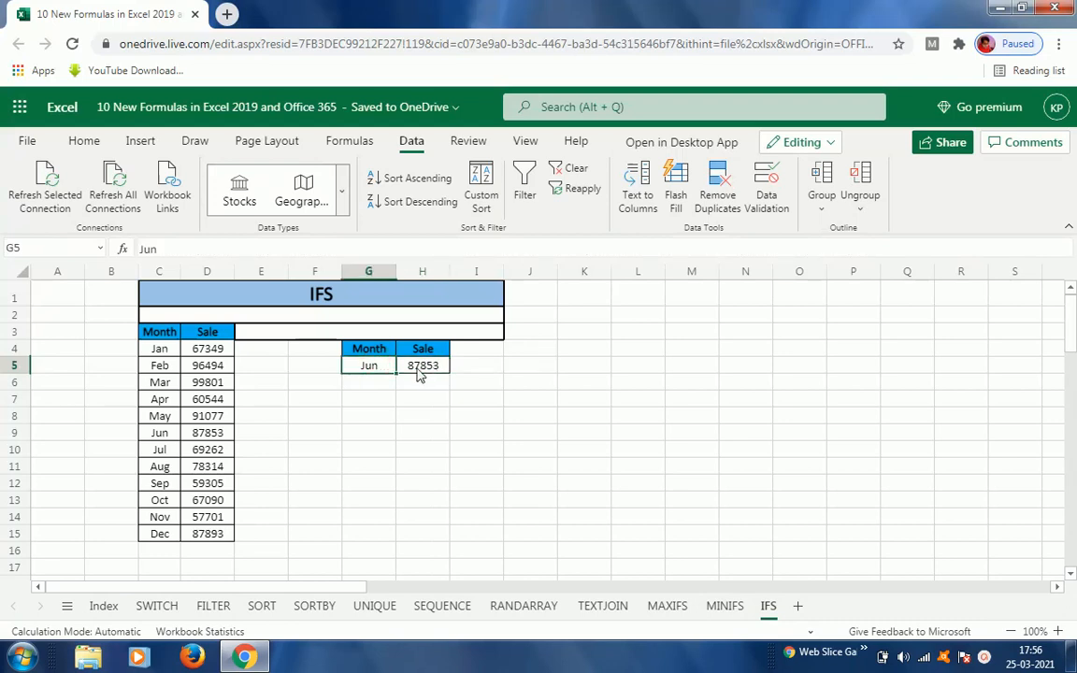
pyautogui.click(207, 435)
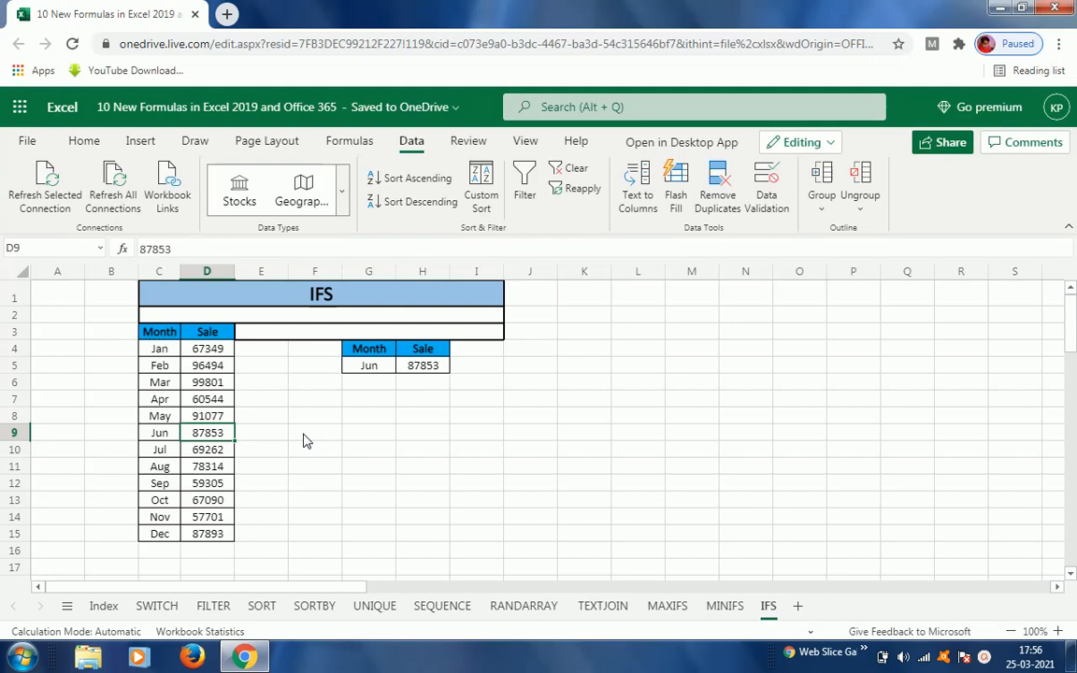
# Step: Change the lookup month in G5 to July and check it against the month list
pyautogui.click(372, 368)
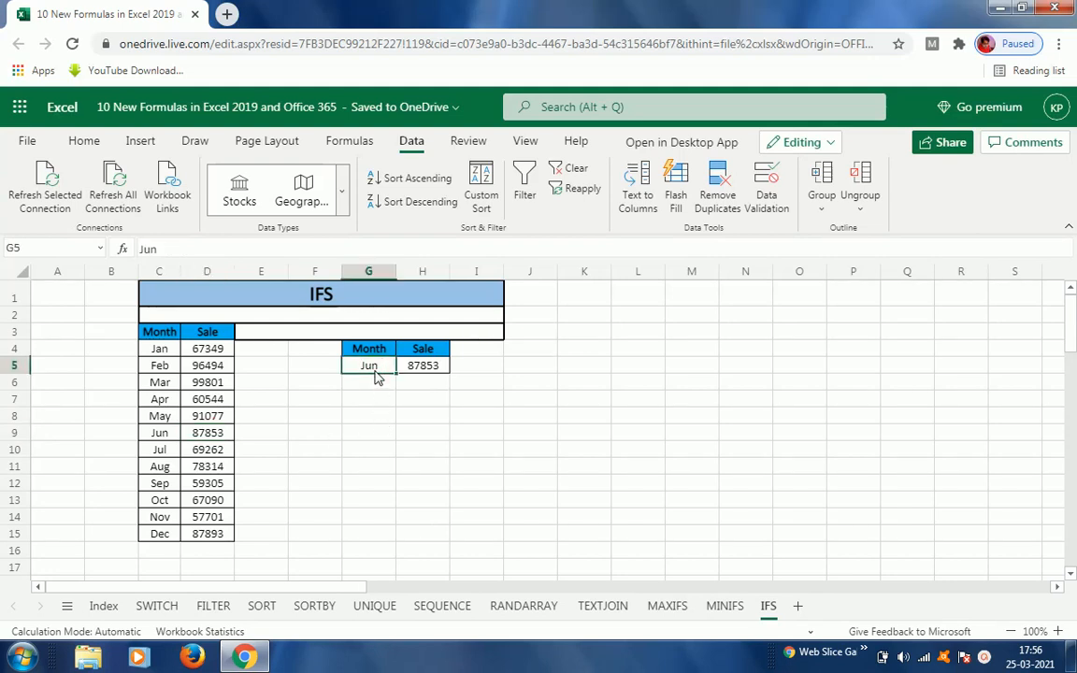
pyautogui.doubleClick(377, 375)
pyautogui.press('BackSpace')
pyautogui.write('ly')
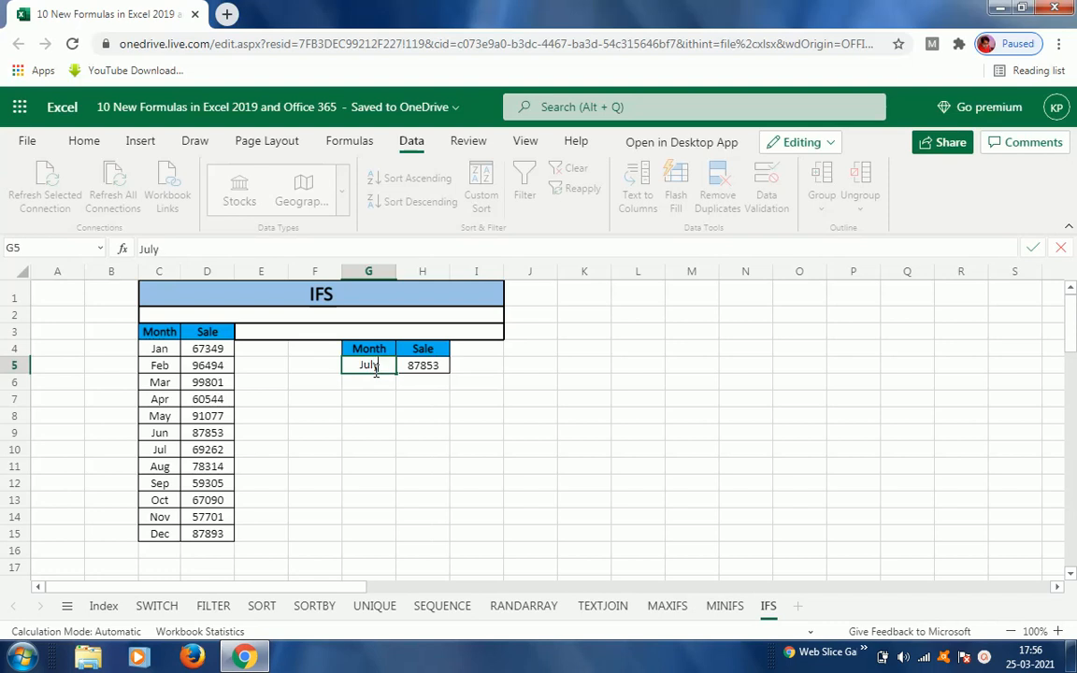
pyautogui.hotkey('ctrl', 'Return')
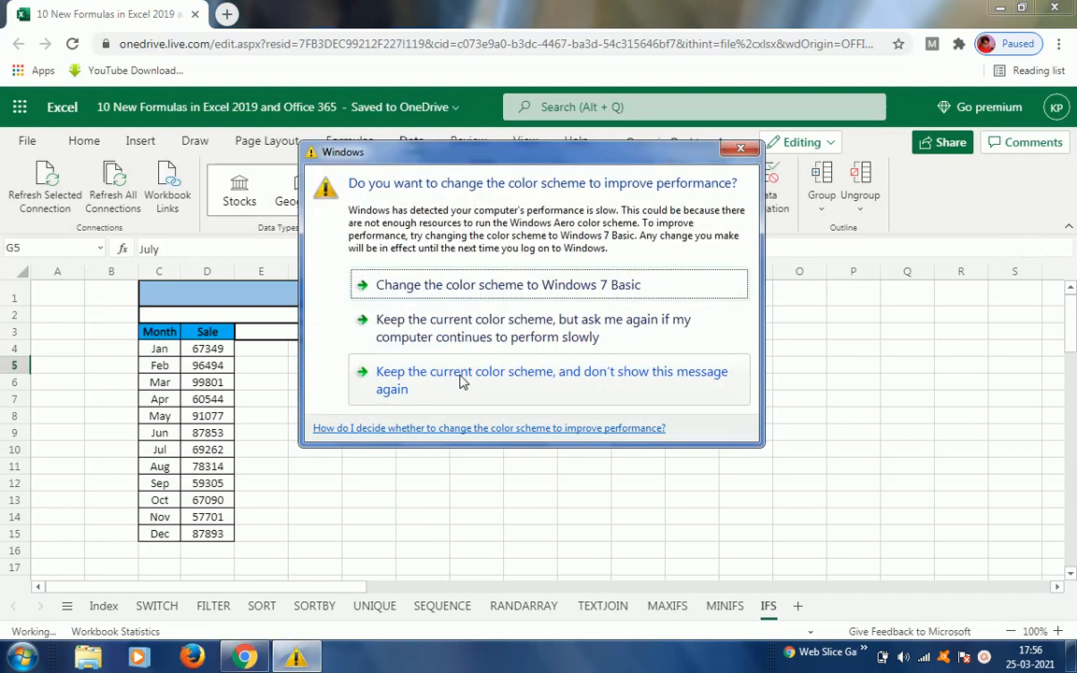
pyautogui.click(458, 332)
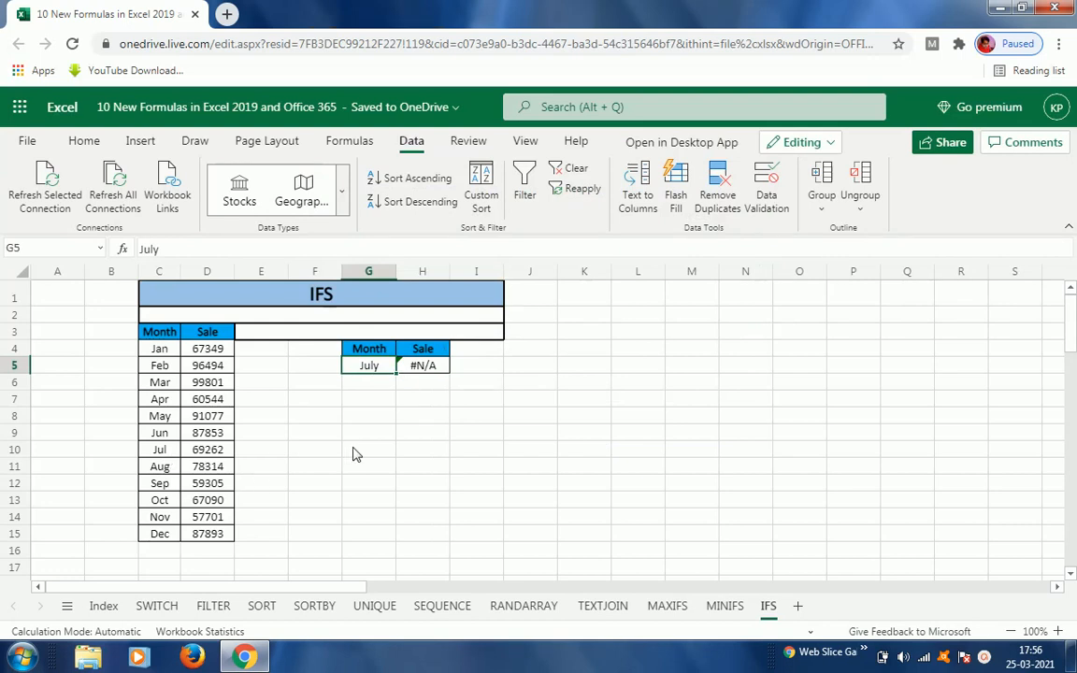
pyautogui.click(159, 452)
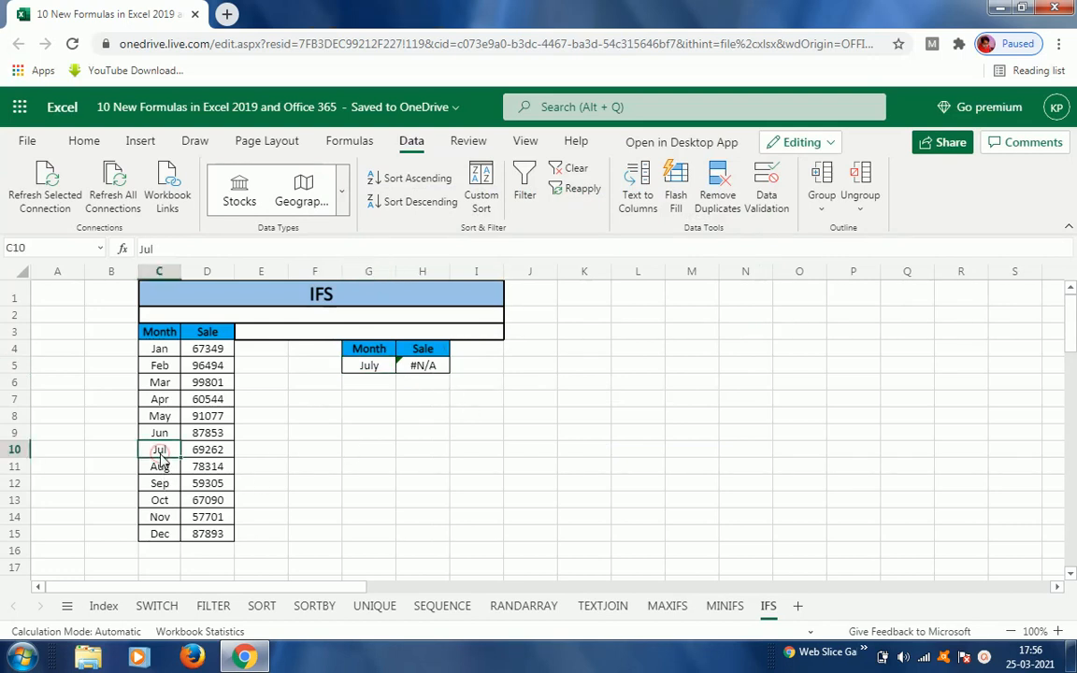
# Step: Set the lookup month in G5 to Jul
pyautogui.click(379, 370)
pyautogui.press('Return')
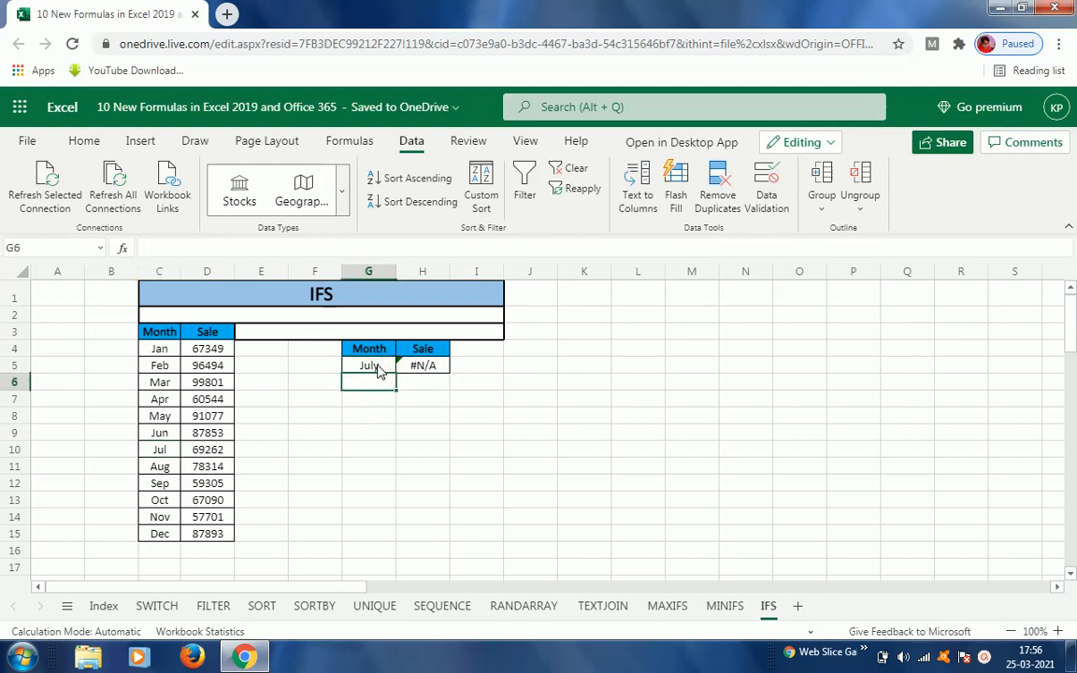
pyautogui.click(378, 370)
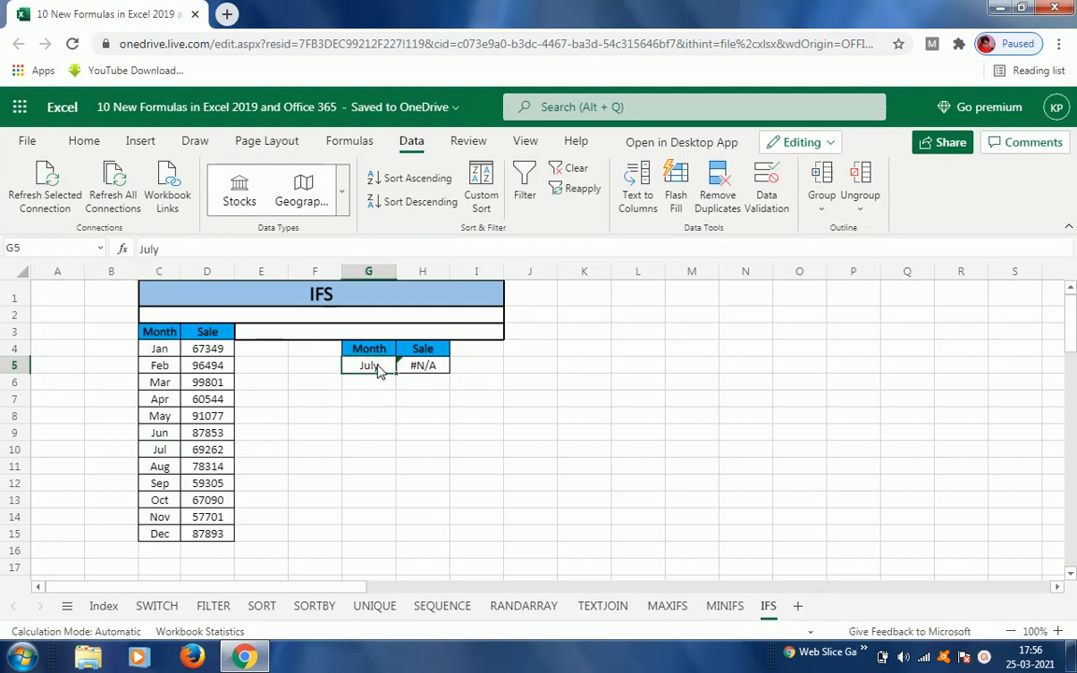
pyautogui.doubleClick(378, 368)
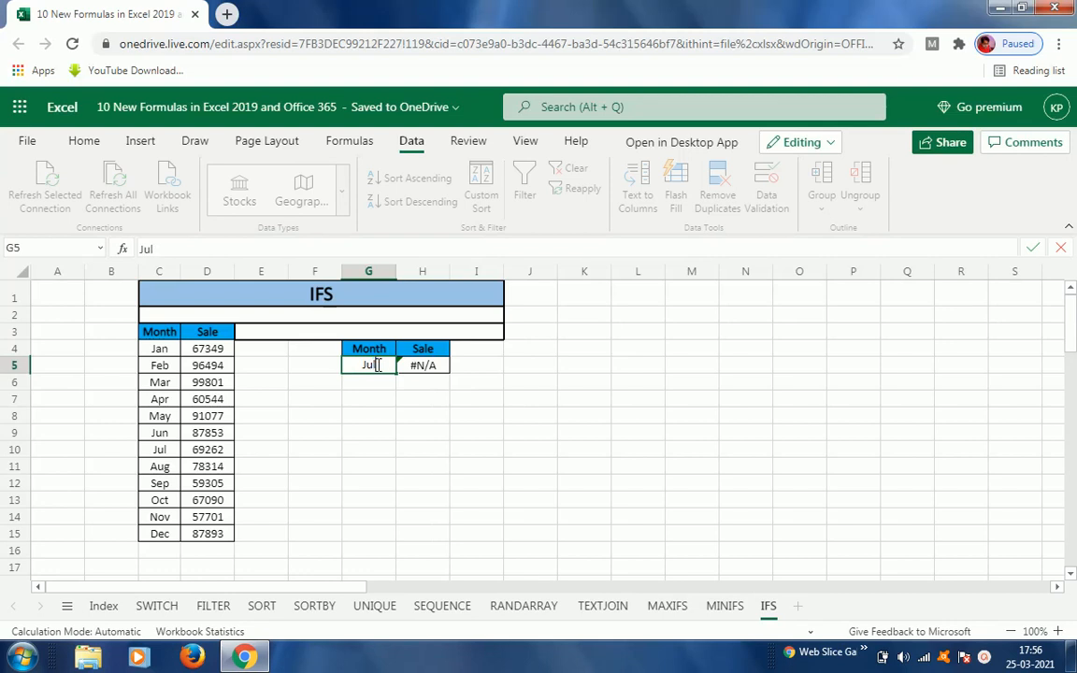
pyautogui.hotkey('ctrl', 'Return')
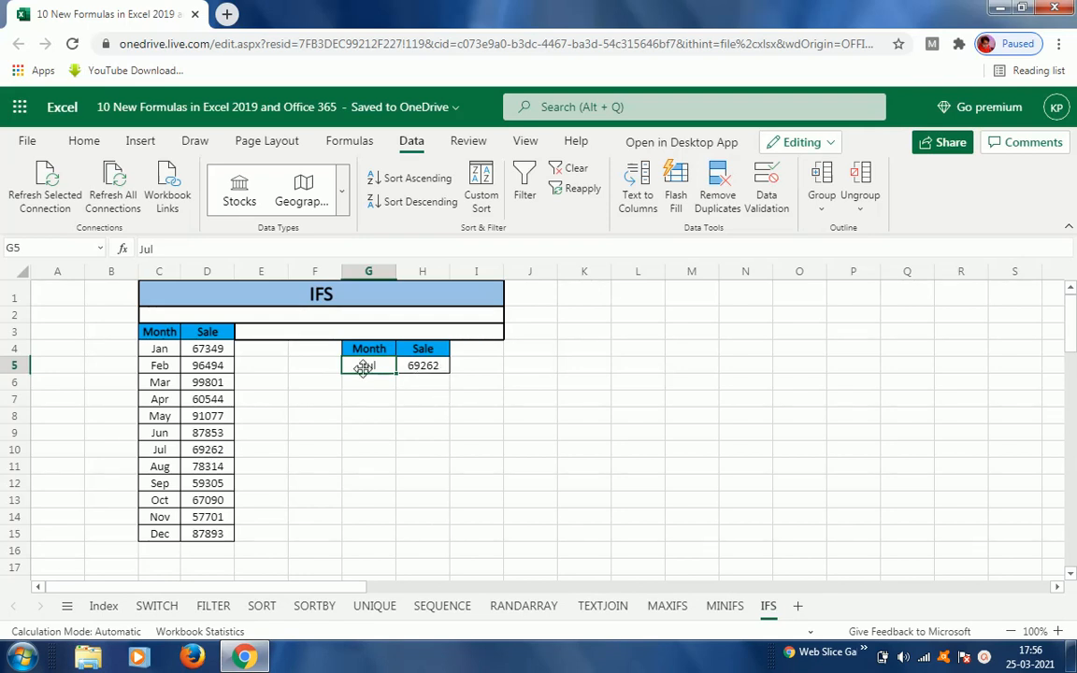
# Step: Set the lookup month in G5 to Feb
pyautogui.write('Fe')
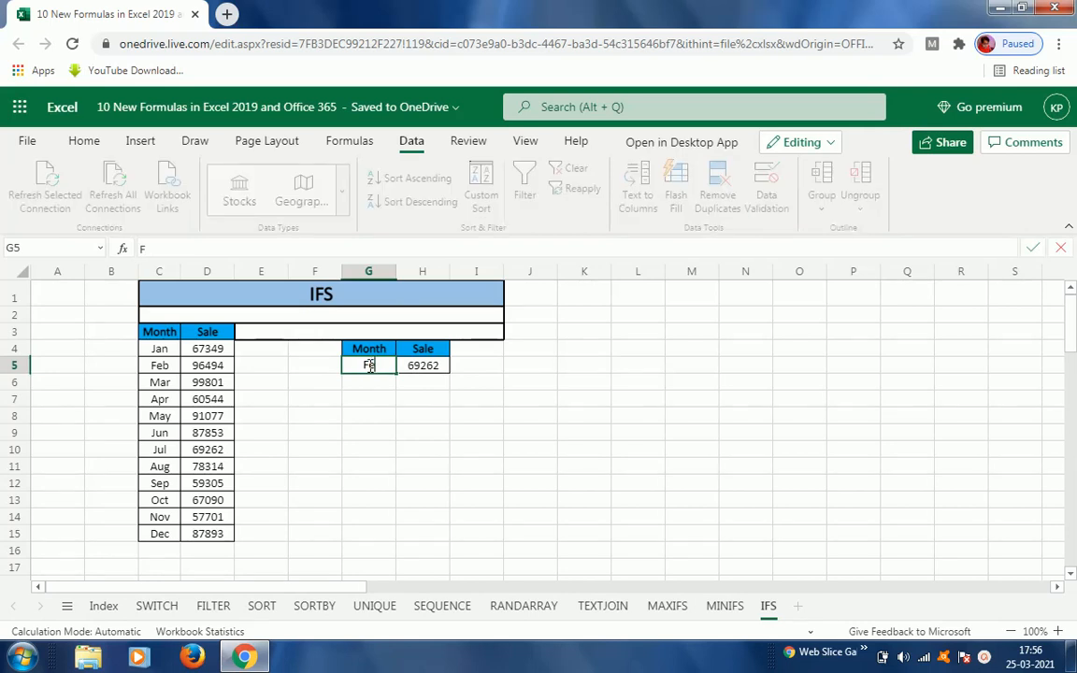
pyautogui.write('b')
pyautogui.hotkey('ctrl', 'Return')
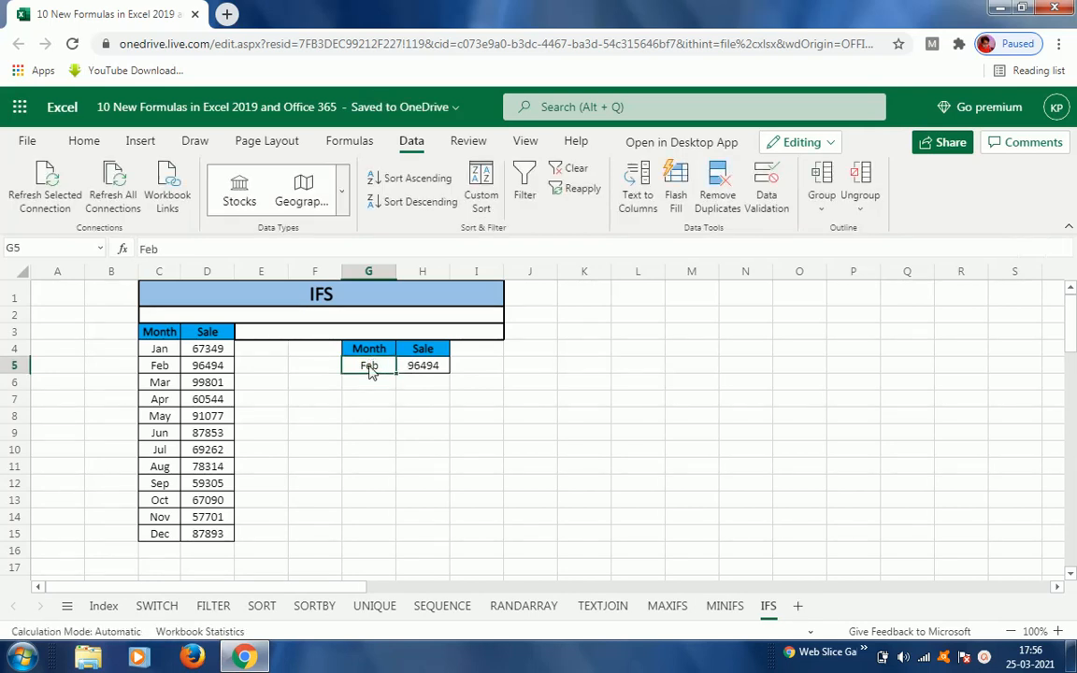
# Step: Set the lookup month in G5 to Mar and select the result cell H5
pyautogui.write('Mar')
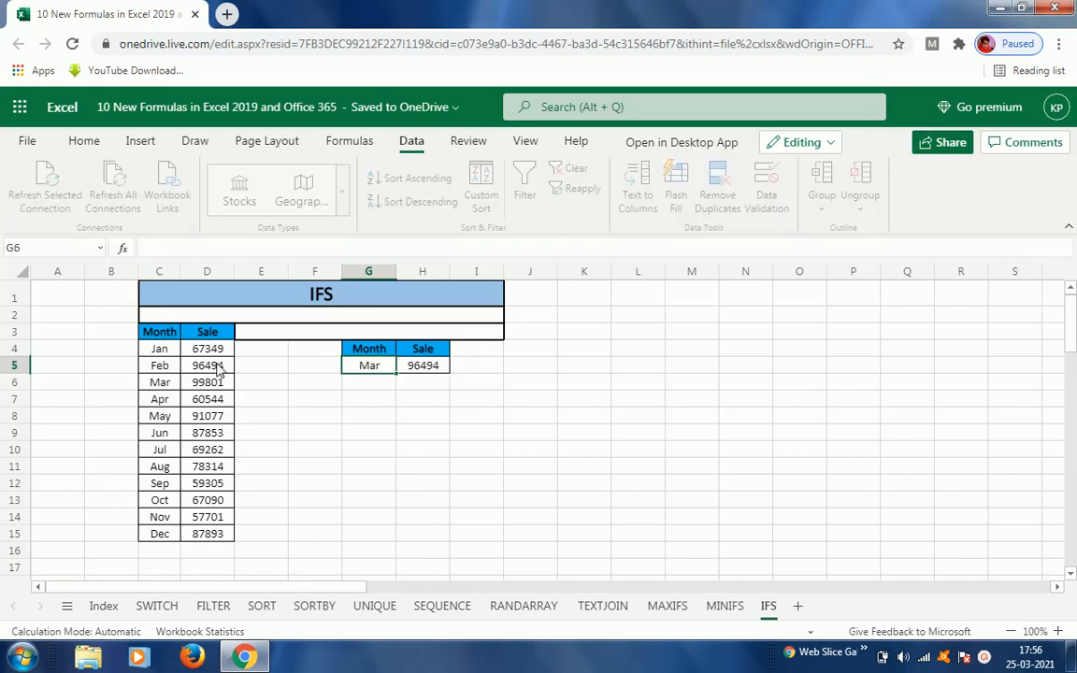
pyautogui.hotkey('ctrl', 'Return')
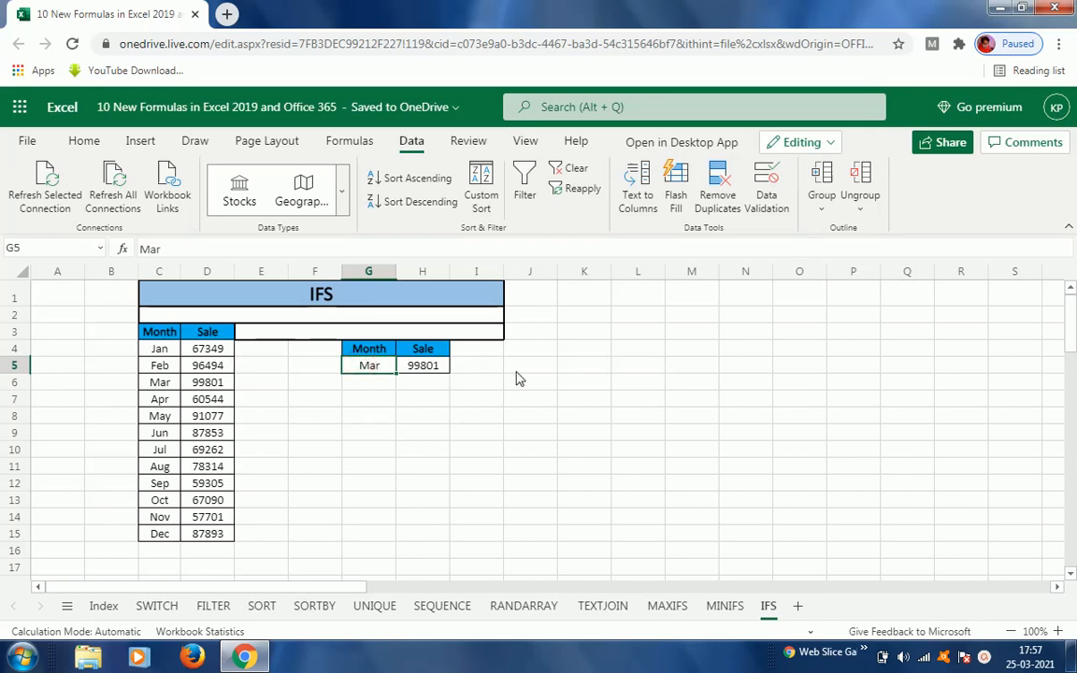
pyautogui.click(436, 372)
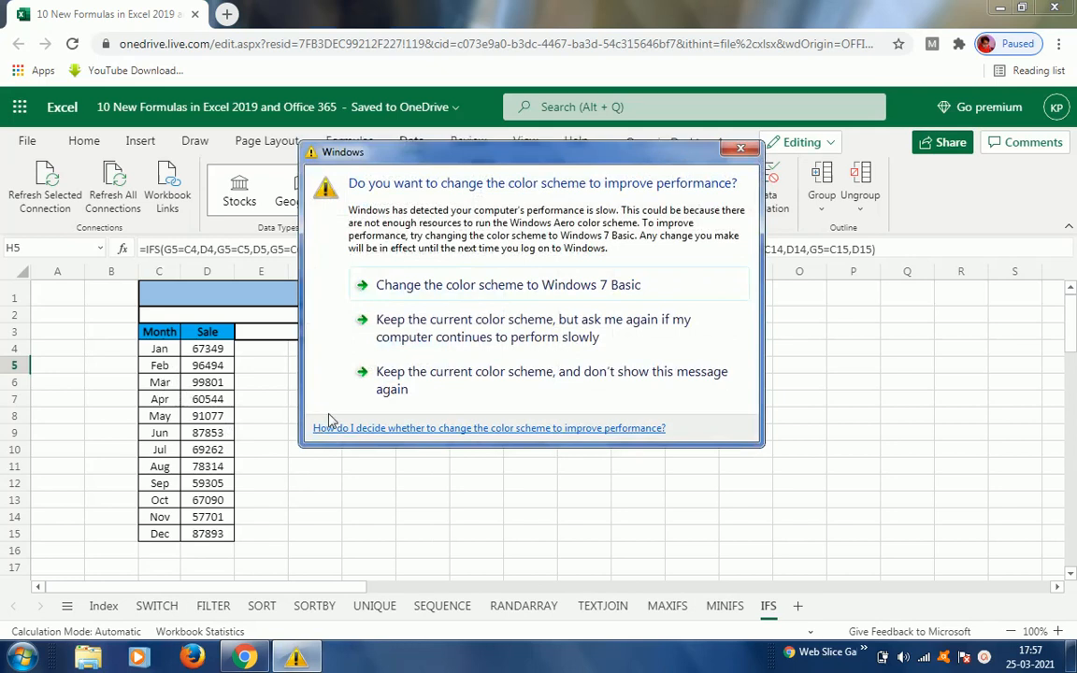
pyautogui.click(493, 339)
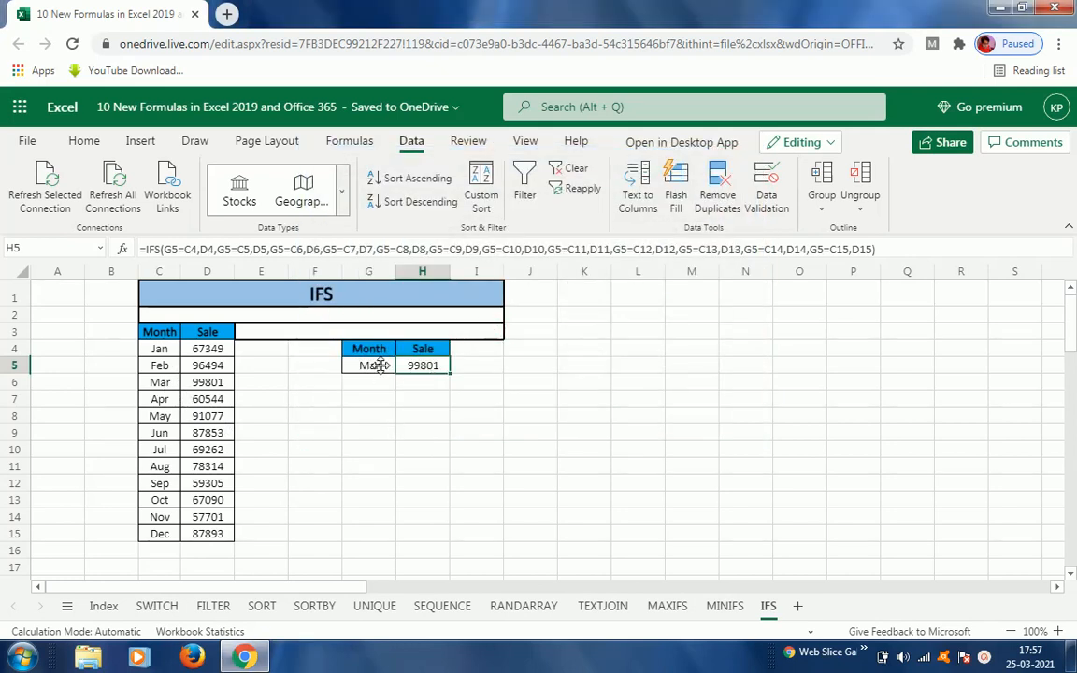
# Step: Inspect the month cell and the IFS formula in H5 by opening them for editing
pyautogui.click(370, 367)
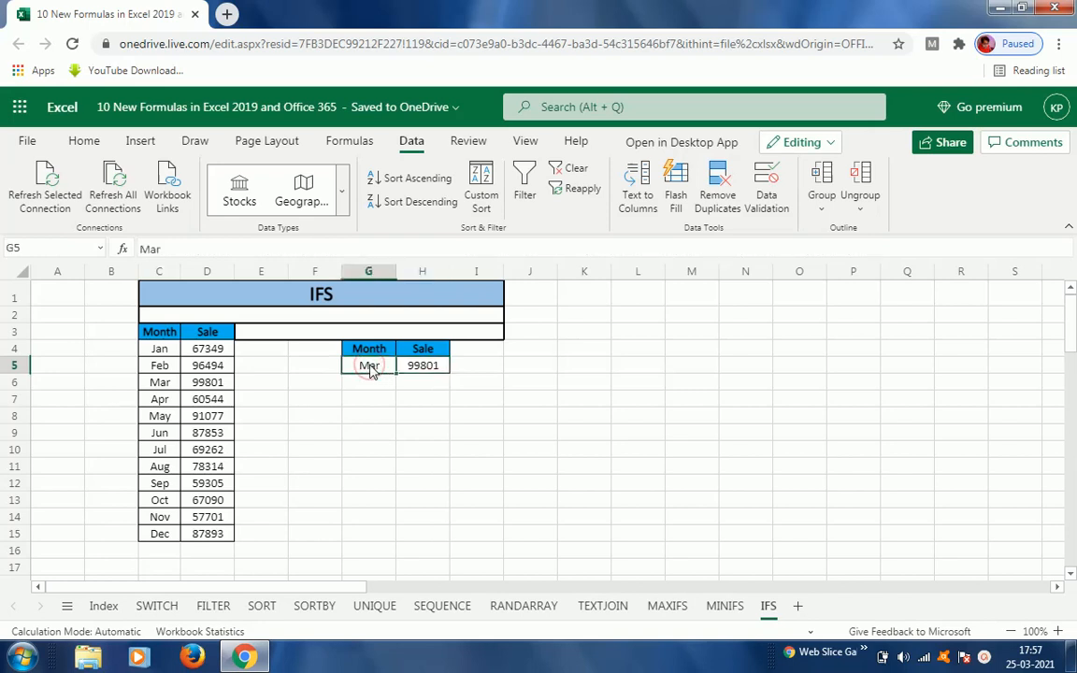
pyautogui.doubleClick(370, 368)
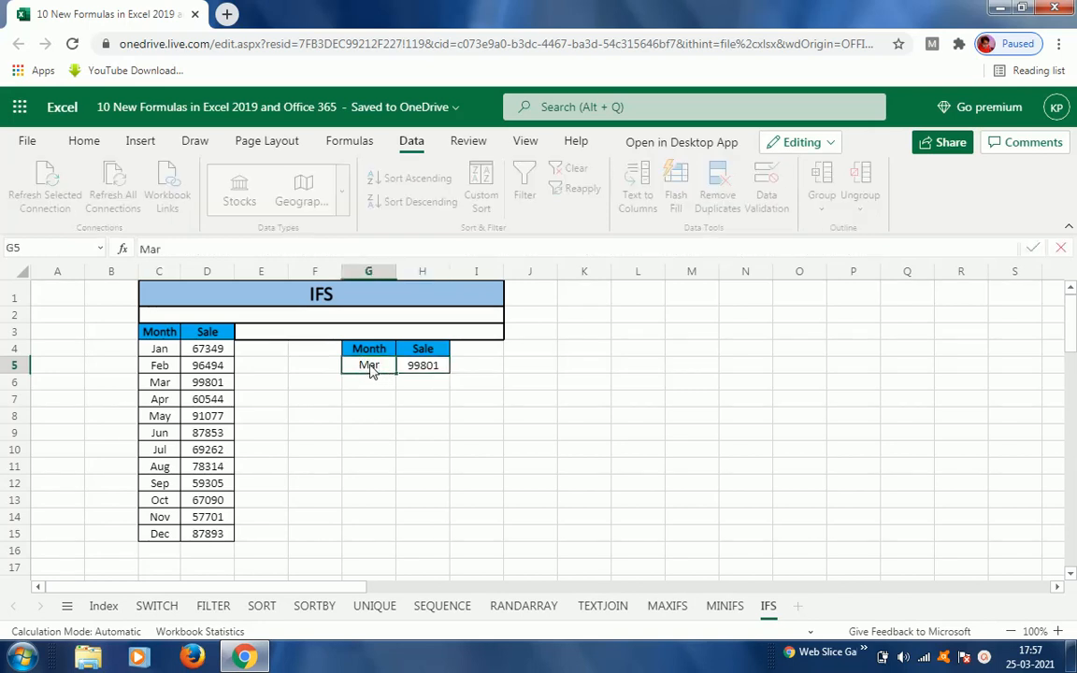
pyautogui.press('Tab')
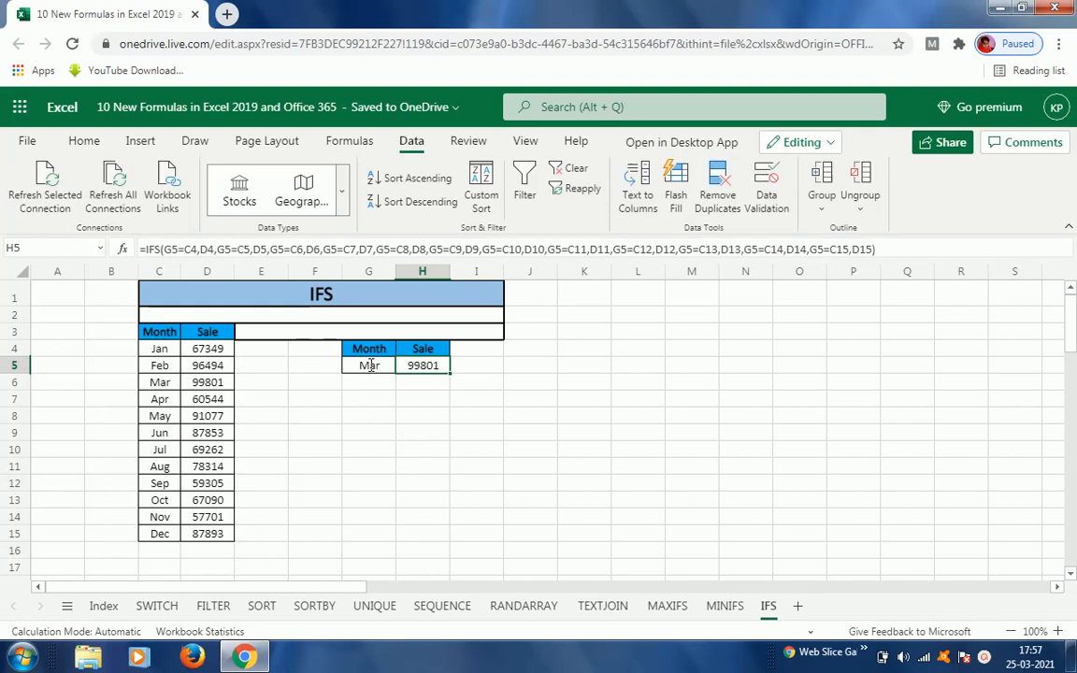
pyautogui.press('F2')
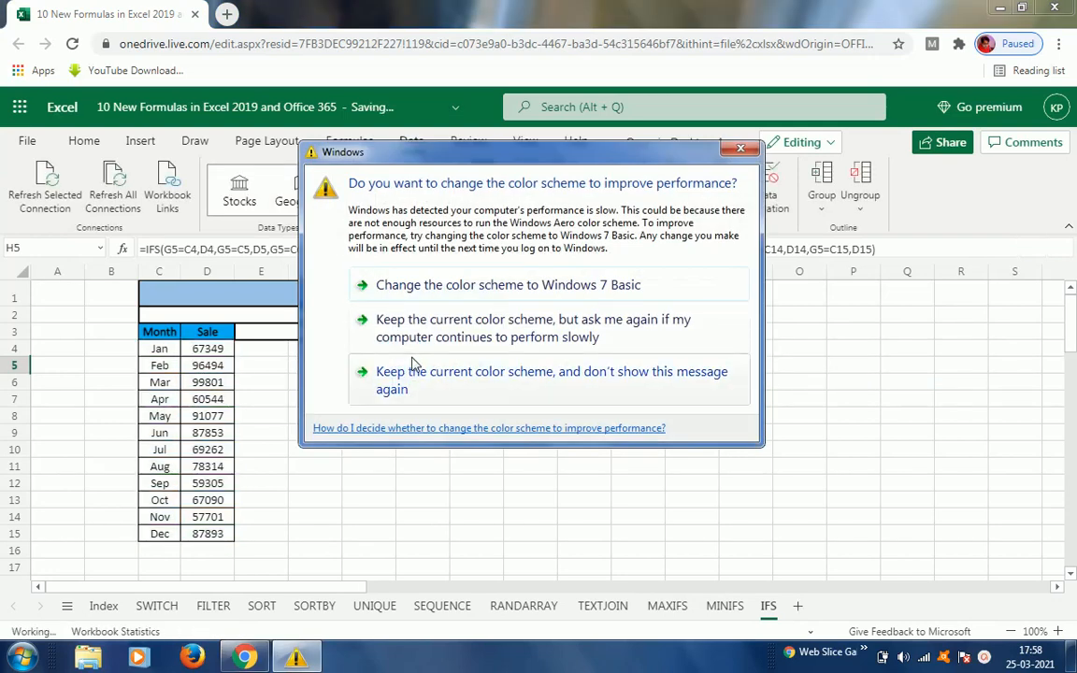
pyautogui.click(440, 341)
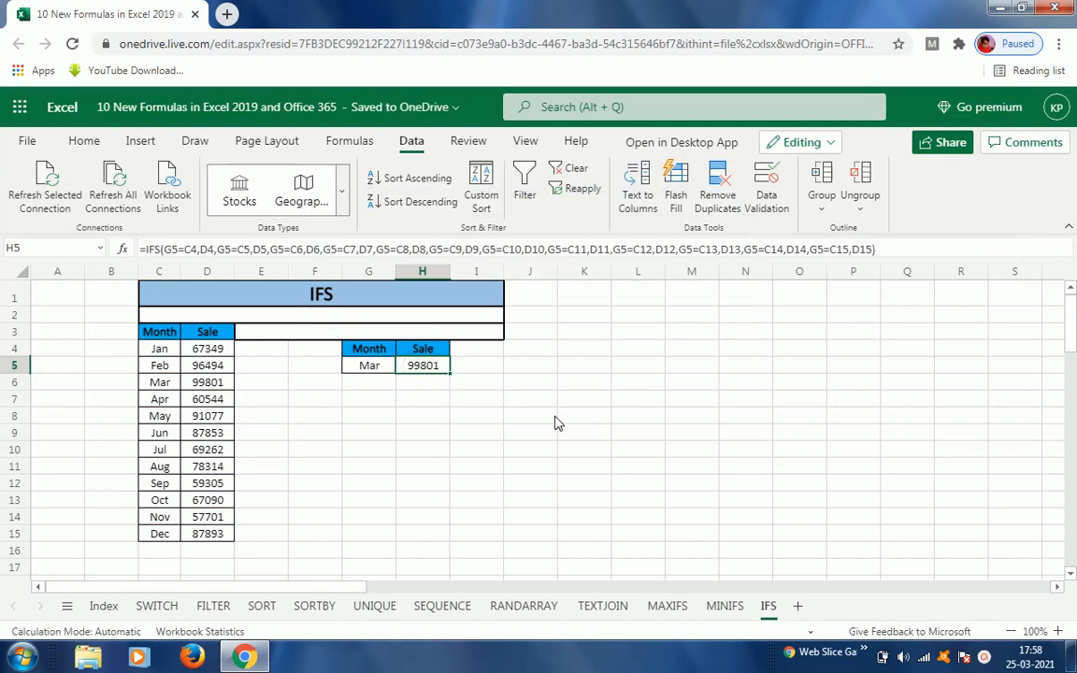
pyautogui.click(436, 383)
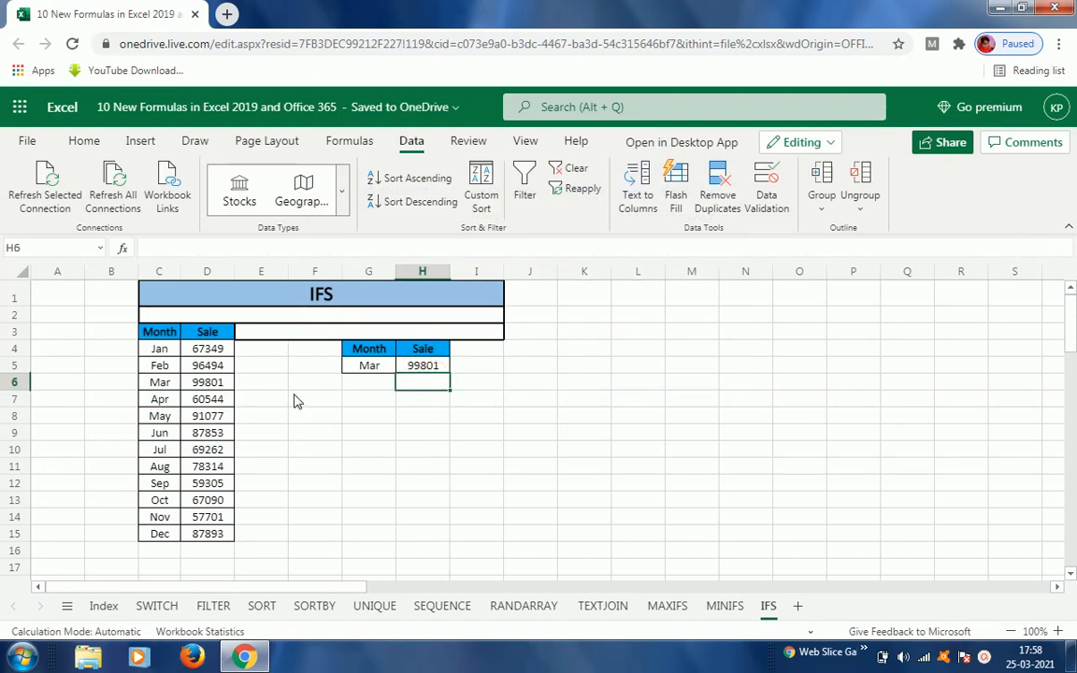
pyautogui.click(295, 396)
pyautogui.click(258, 351)
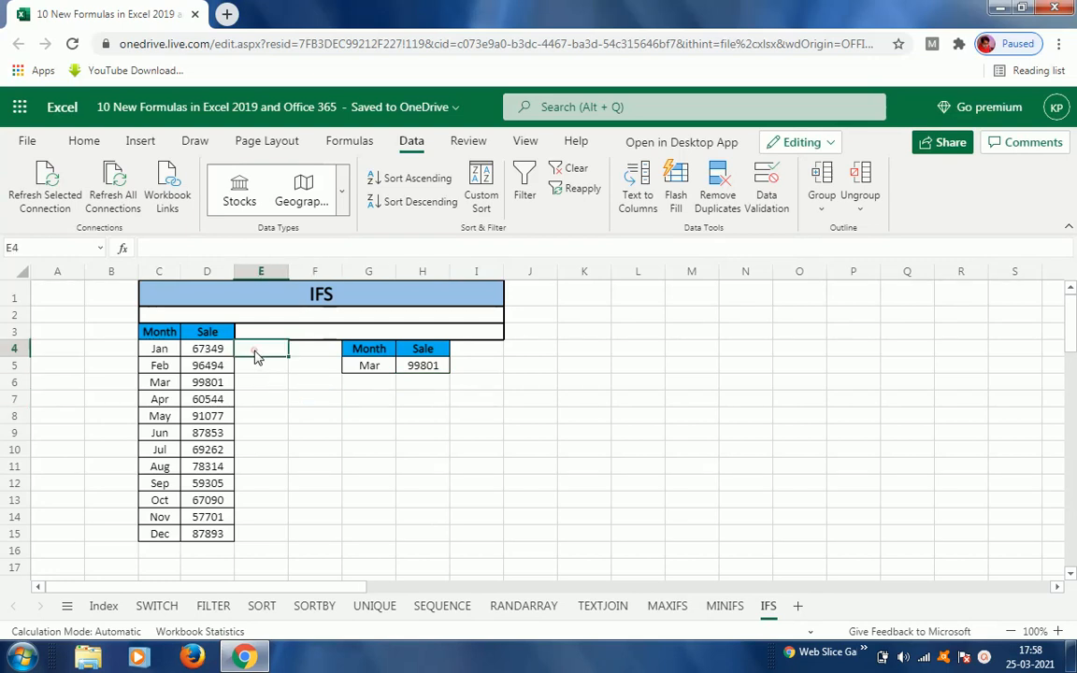
# Step: Return to the Index sheet listing the new formulas
pyautogui.click(104, 607)
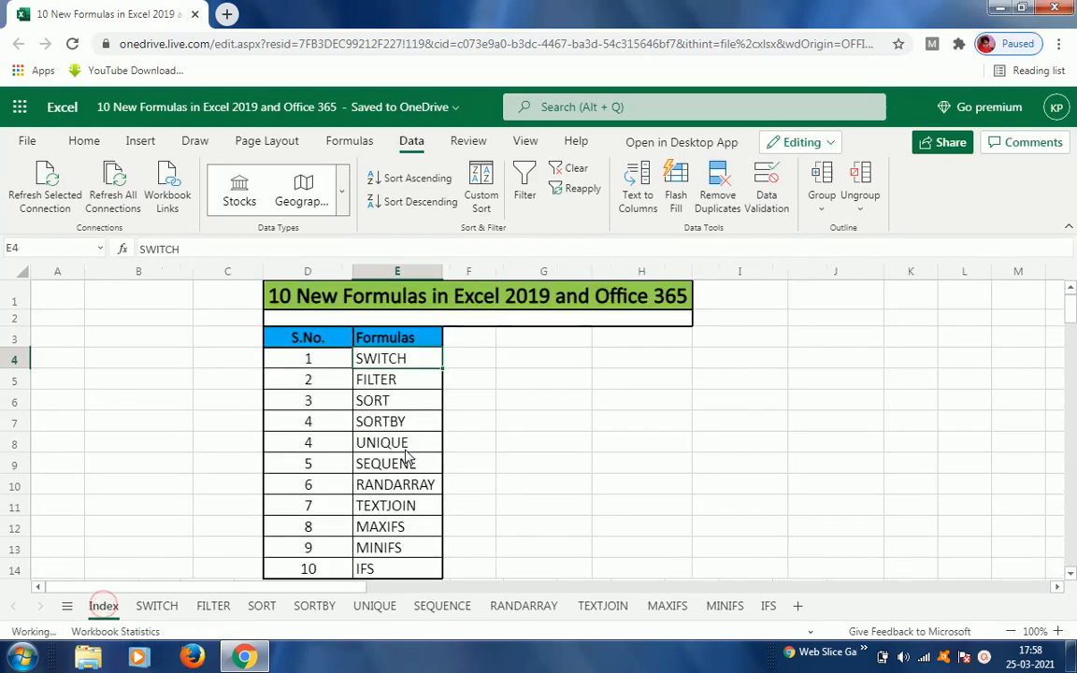
pyautogui.click(332, 363)
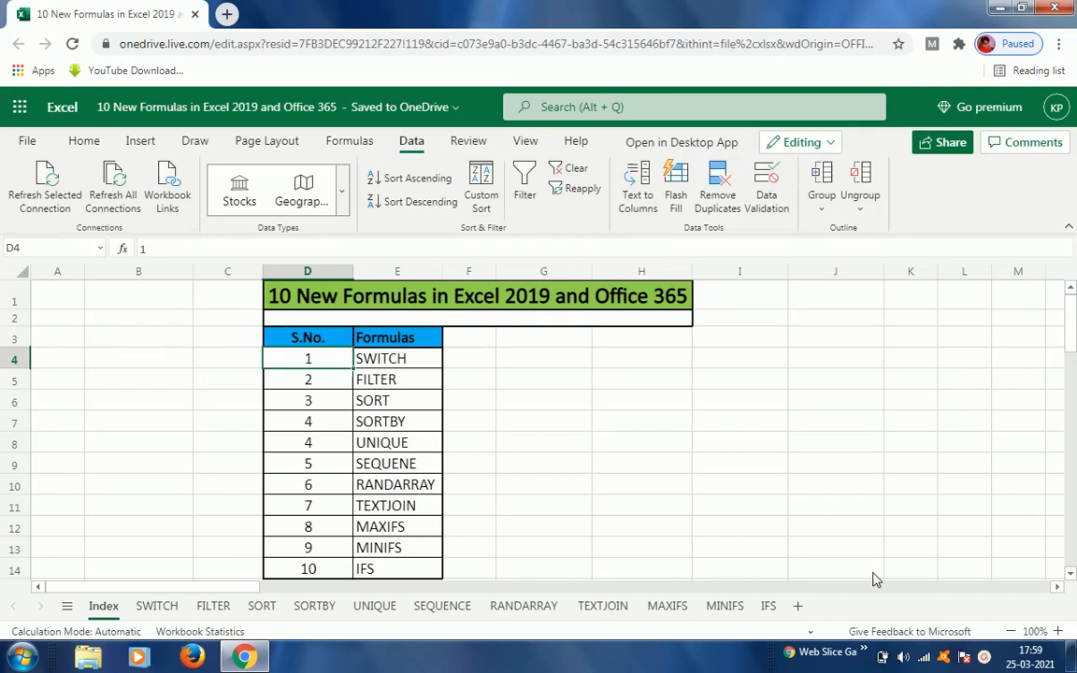
pyautogui.click(984, 658)
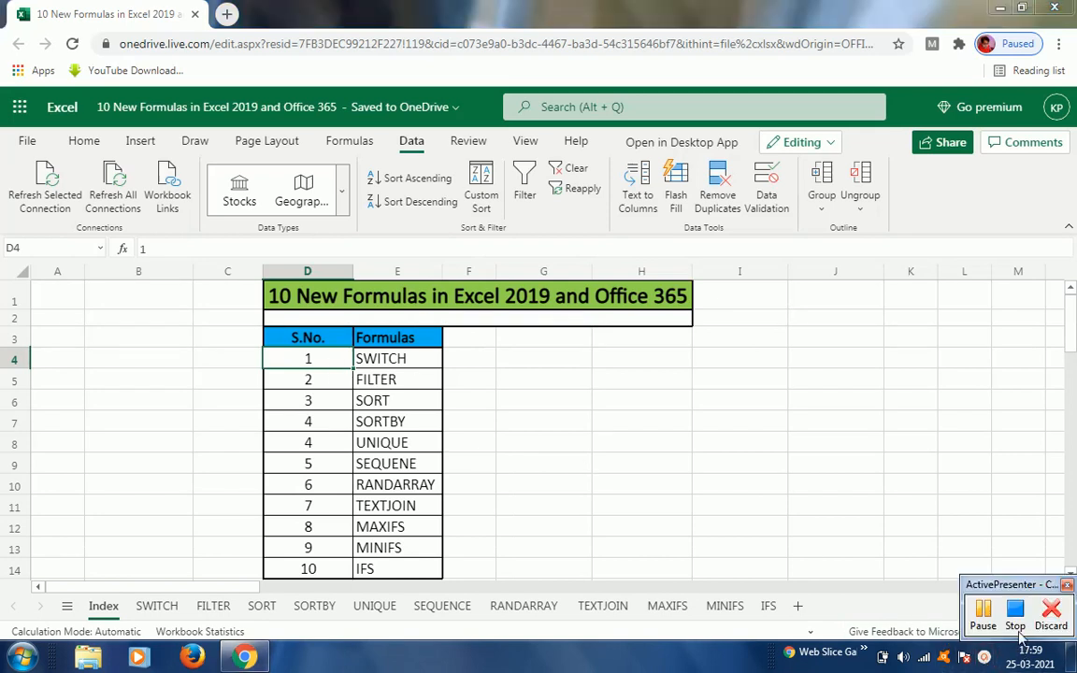